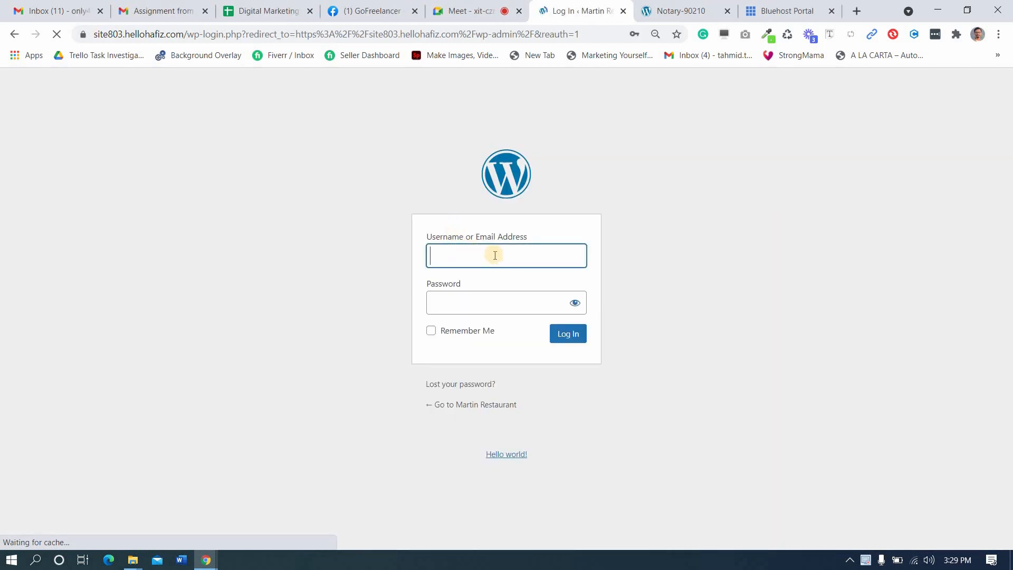
- Log in to the WordPress admin with the saved username and password
click(494, 255)
click(644, 331)
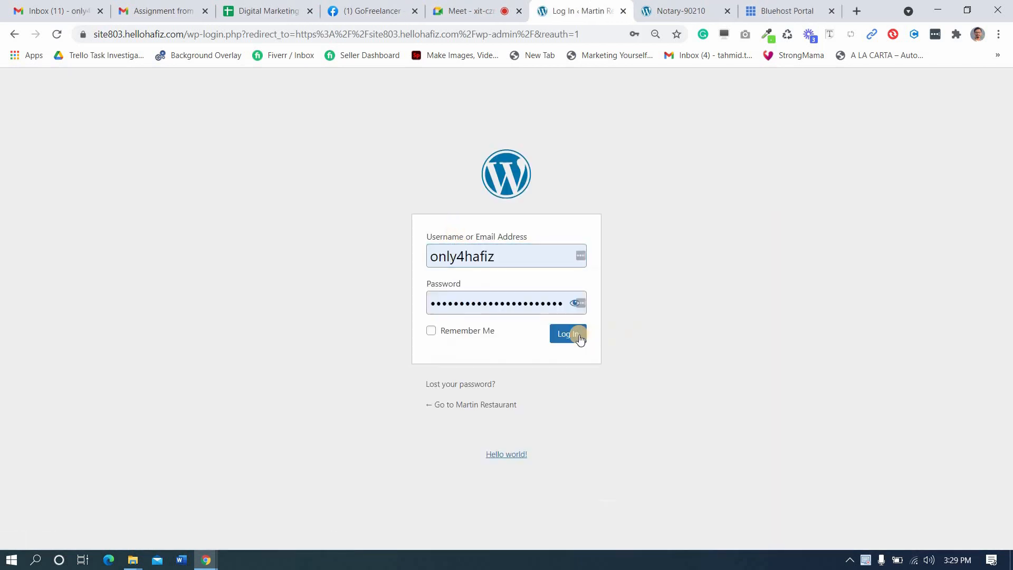
click(578, 334)
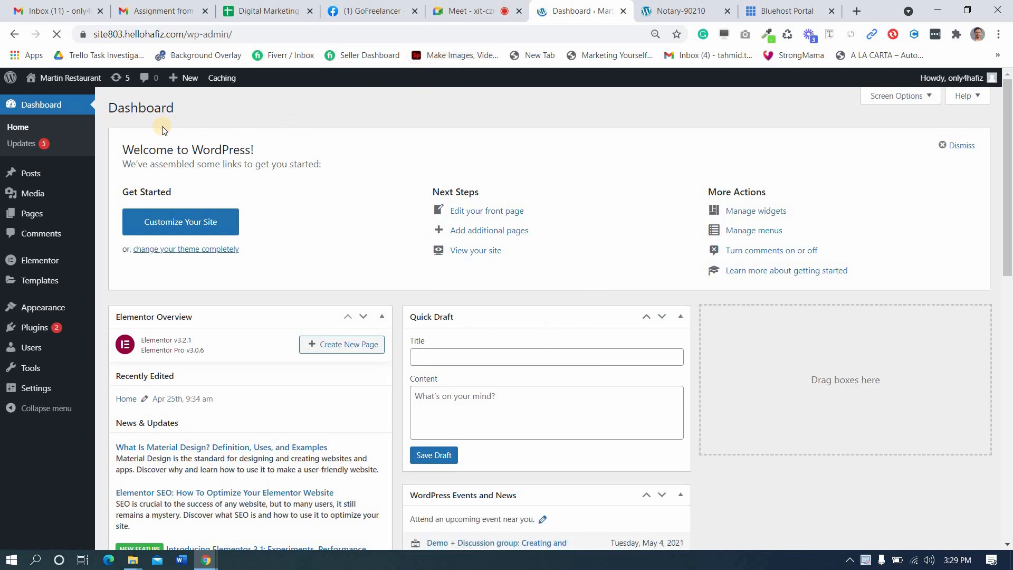
click(458, 6)
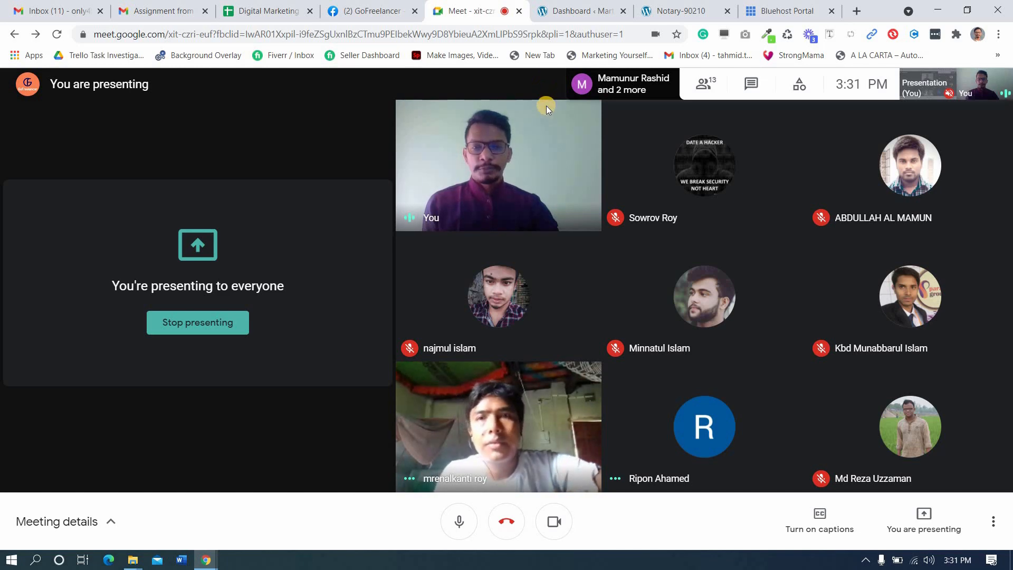
click(603, 6)
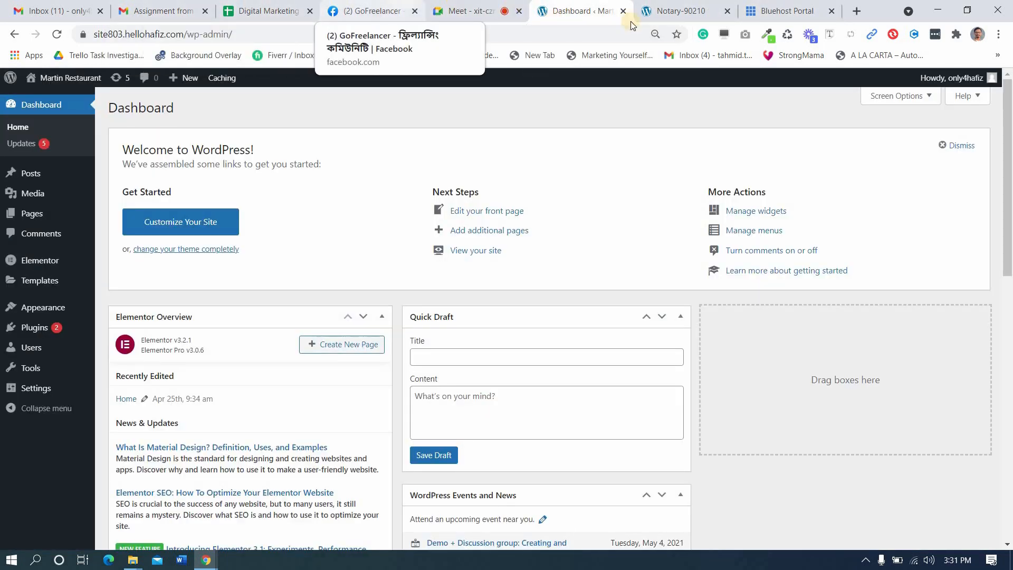
- Open Trello in a new browser tab and go to the Freelance Projects board
click(862, 12)
text(tr)
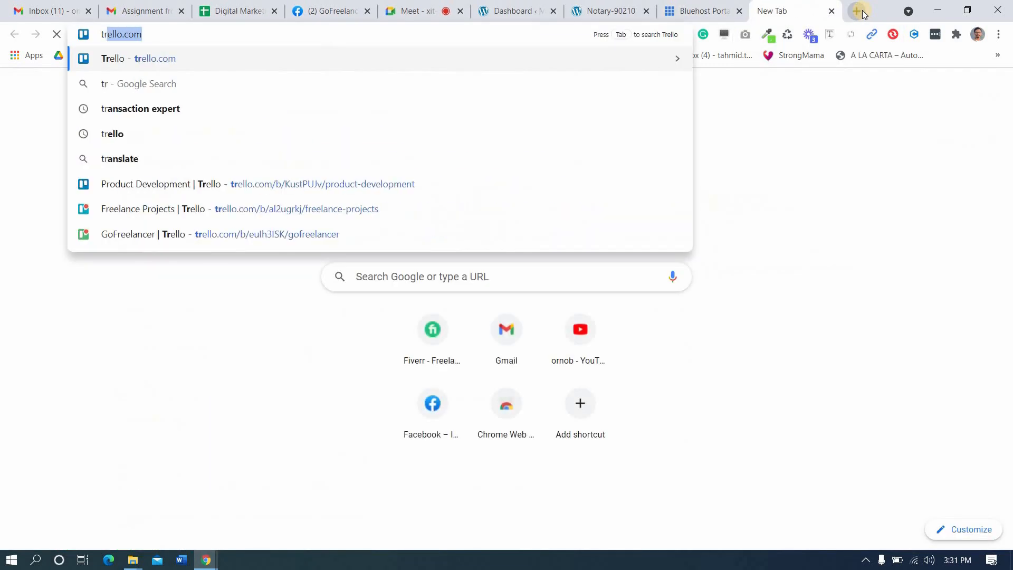
key(Return)
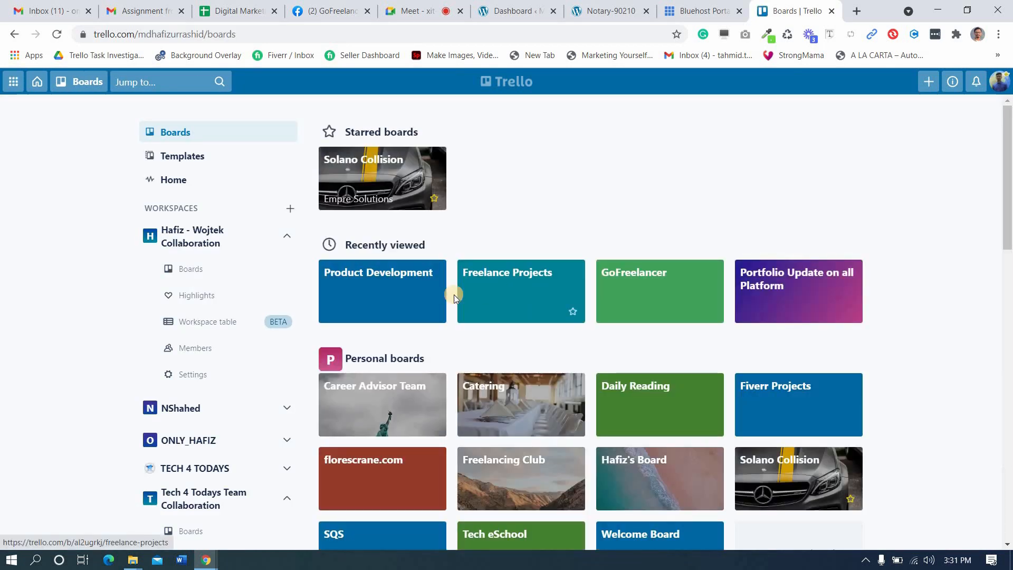
click(512, 284)
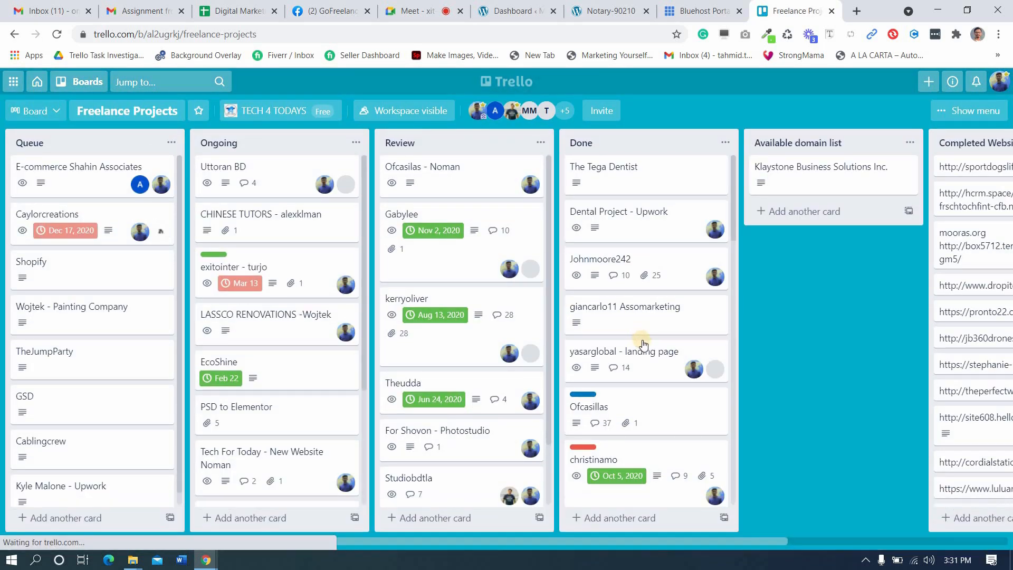
- Look through the cards in the Done list for a completed client website project
scroll(644, 344, down, 7)
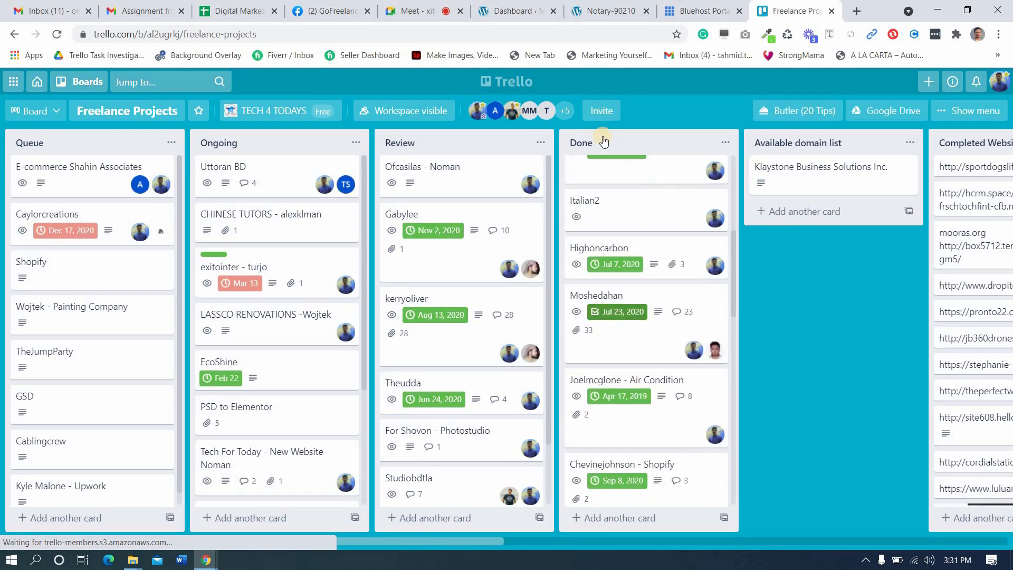
scroll(640, 315, down, 6)
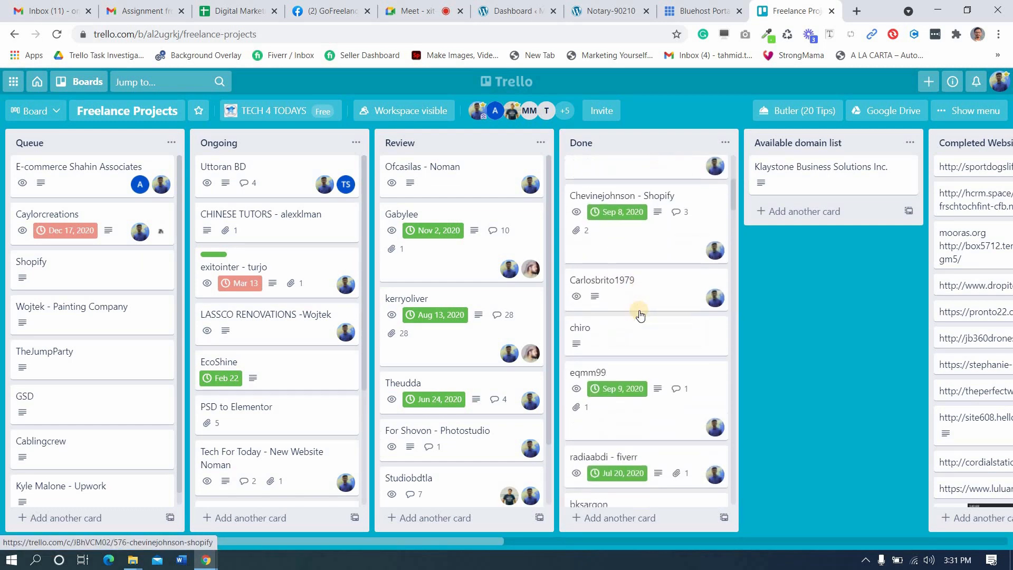
scroll(640, 315, down, 5)
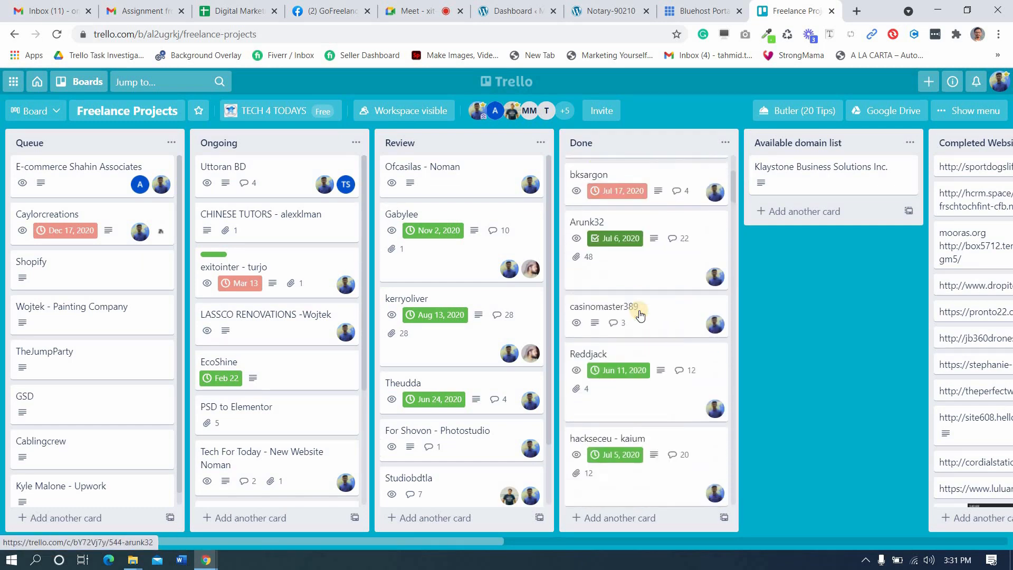
scroll(640, 315, down, 6)
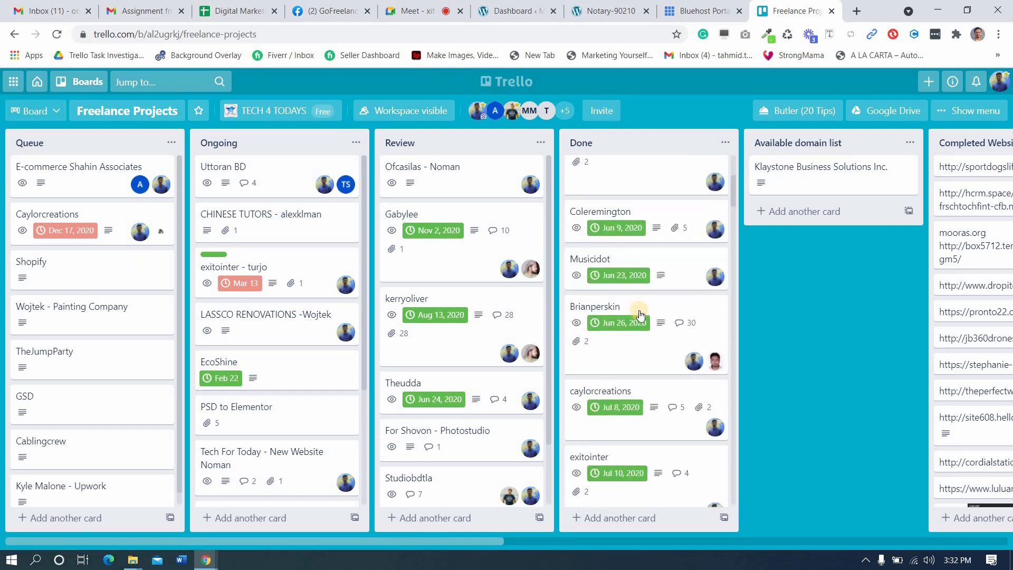
scroll(640, 315, down, 6)
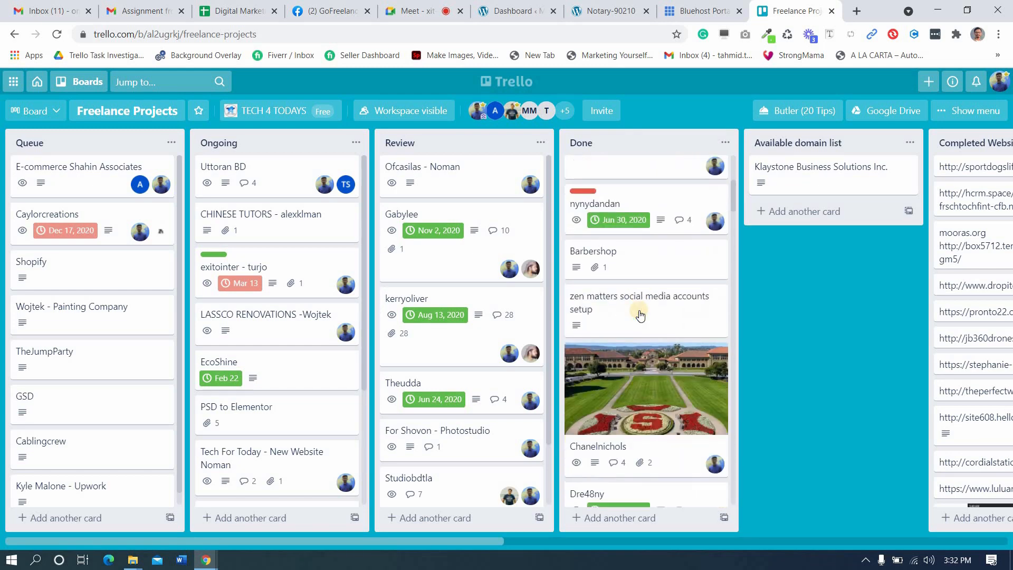
scroll(640, 315, down, 5)
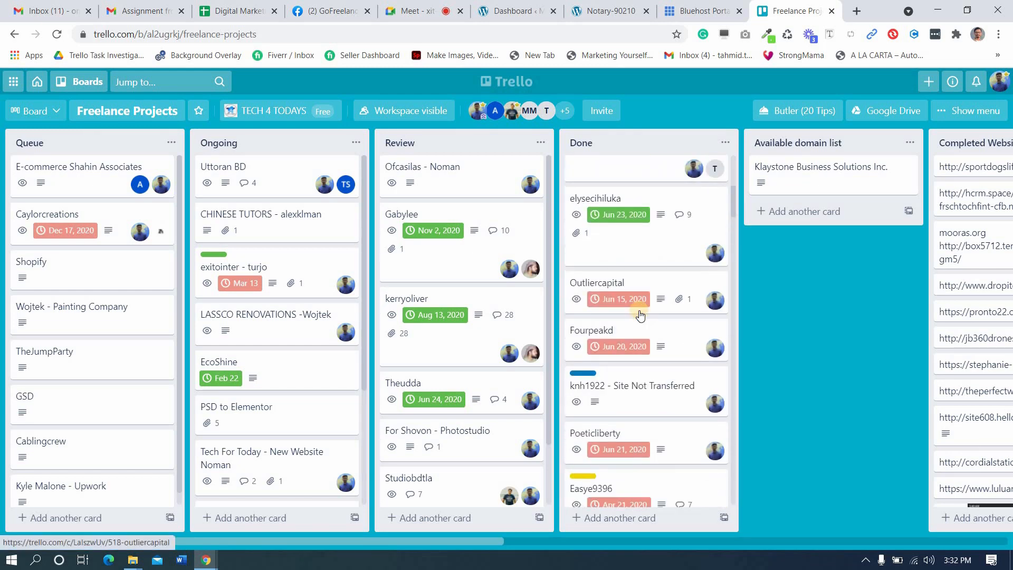
scroll(640, 315, down, 4)
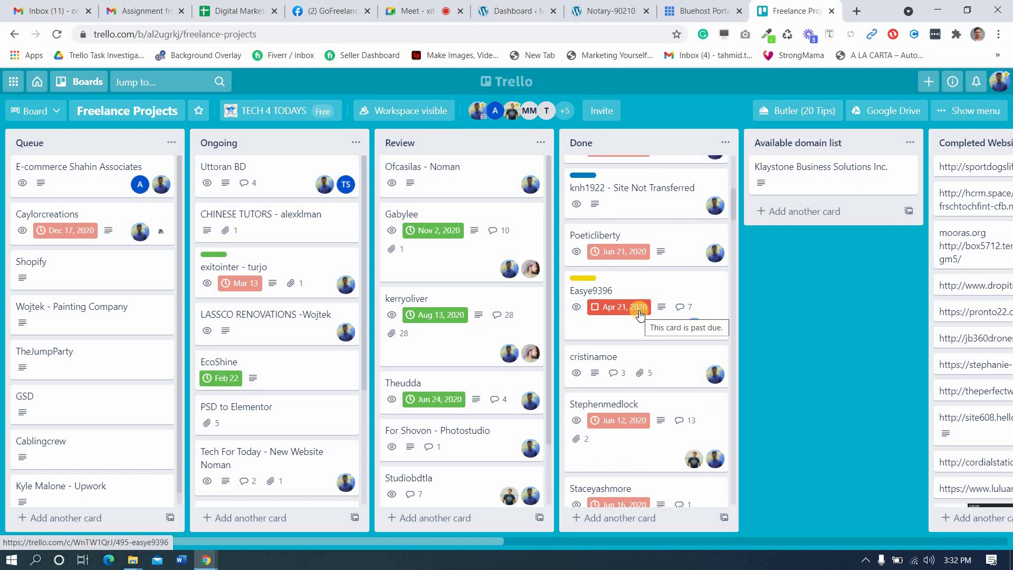
scroll(640, 315, down, 6)
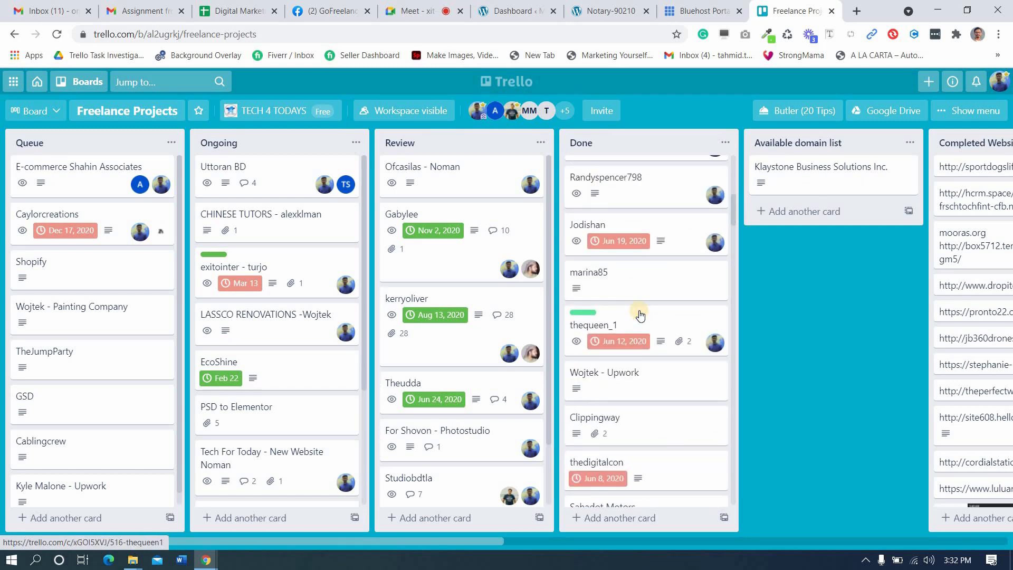
scroll(639, 315, down, 5)
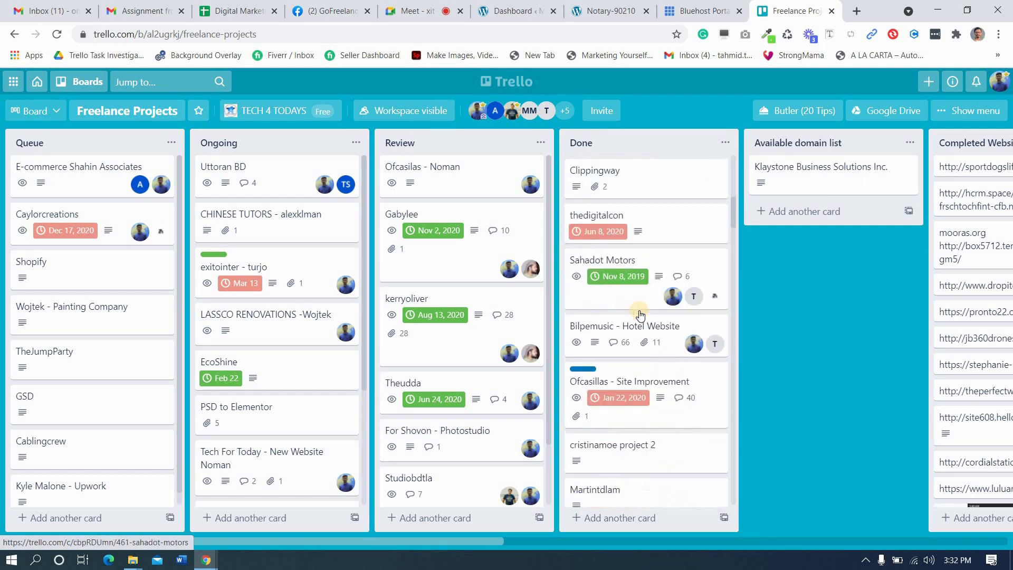
scroll(640, 315, down, 5)
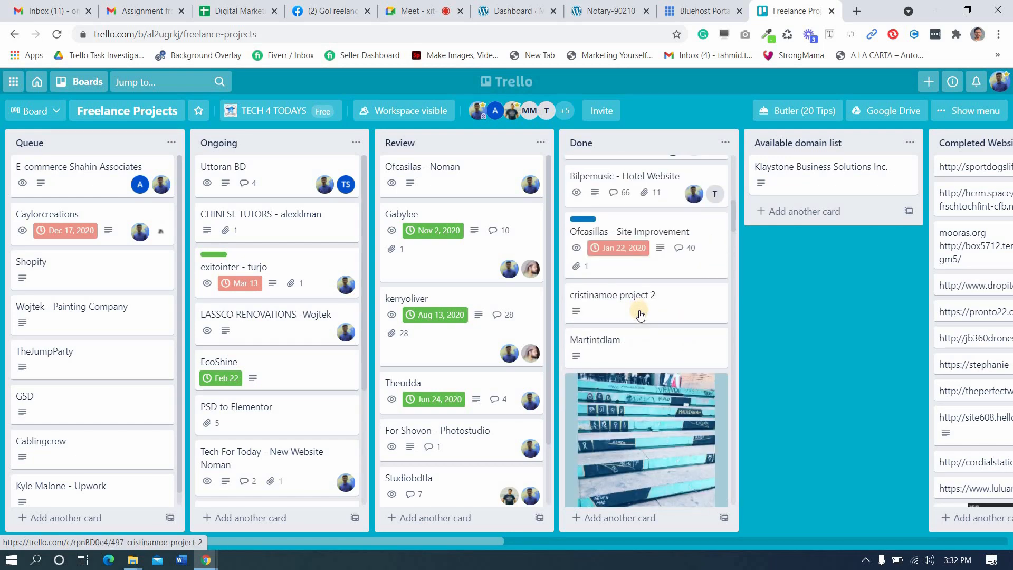
scroll(639, 314, down, 2)
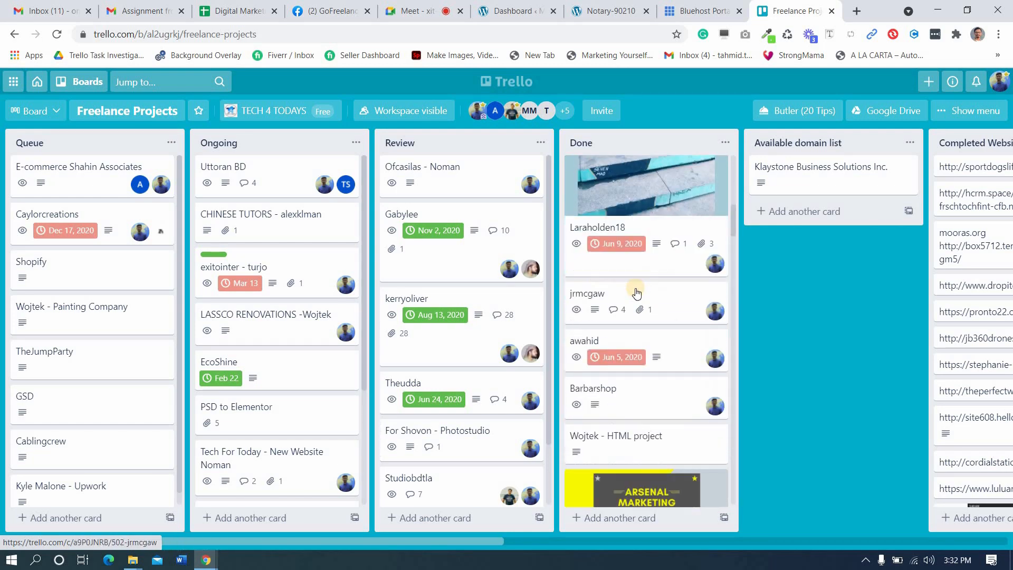
- Open the client's blog website from the domain link in their Done card's description, and close the card
click(548, 304)
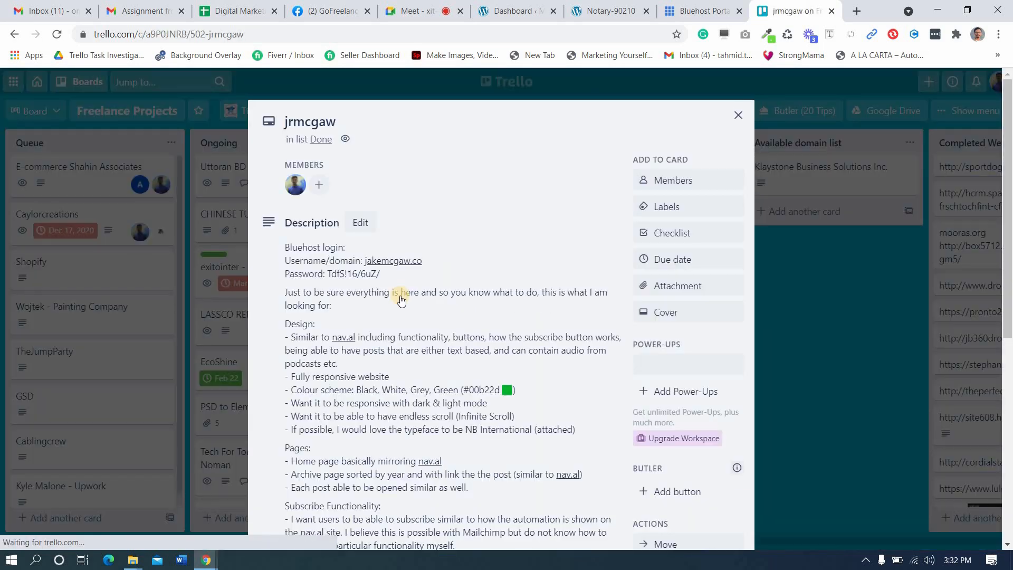
click(407, 260)
key(ctrl+shift+Tab)
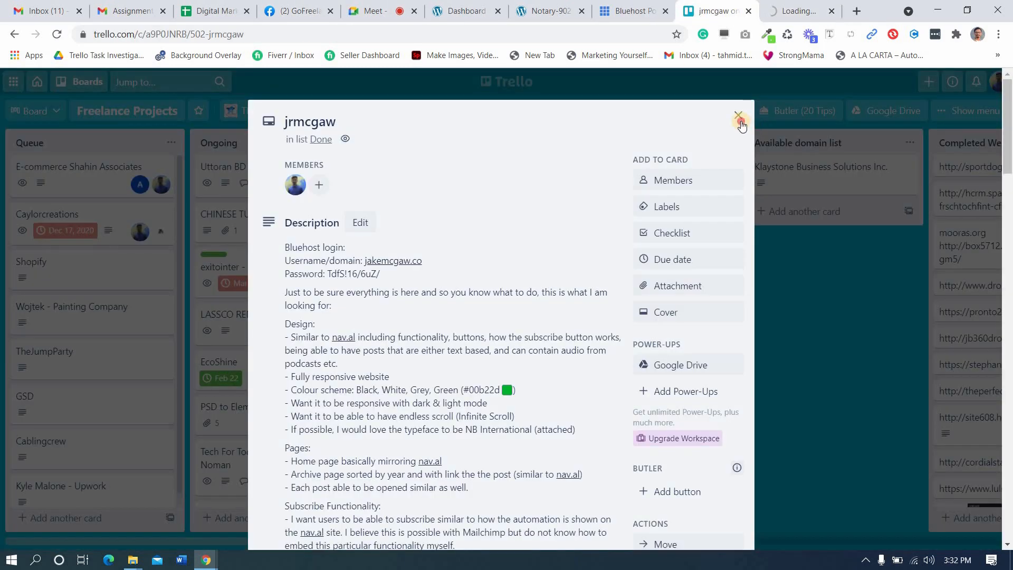
click(740, 122)
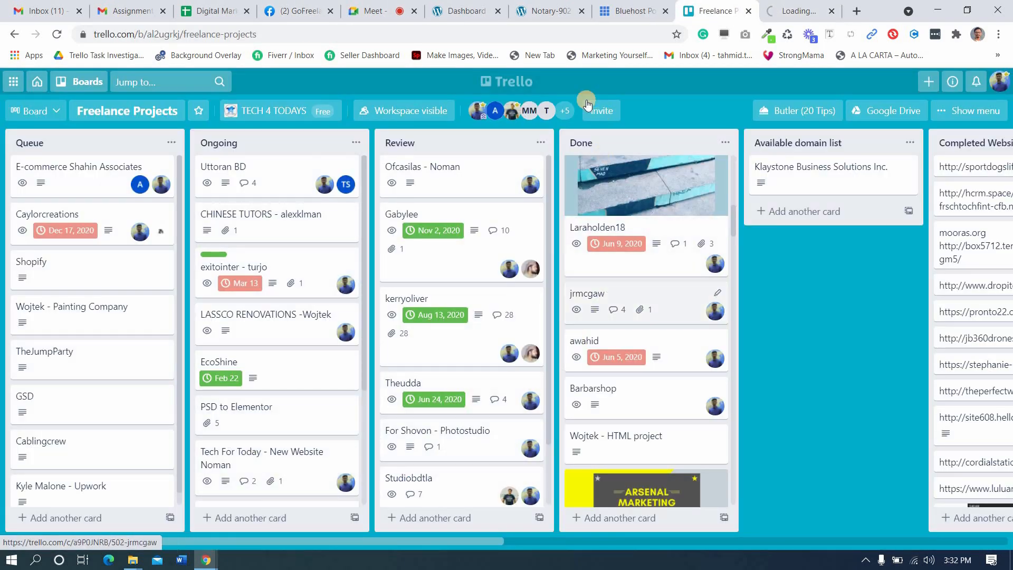
click(381, 8)
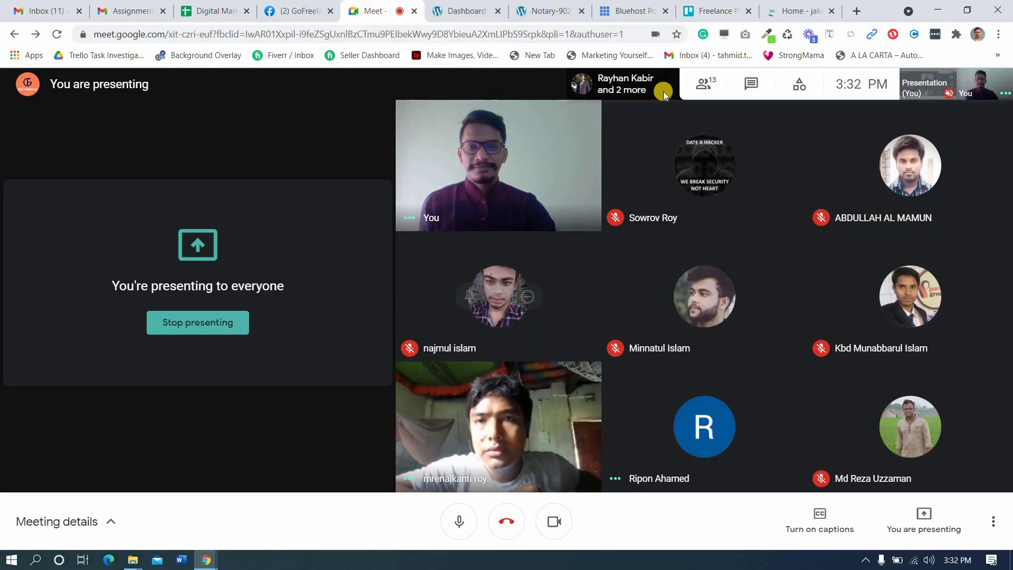
click(793, 7)
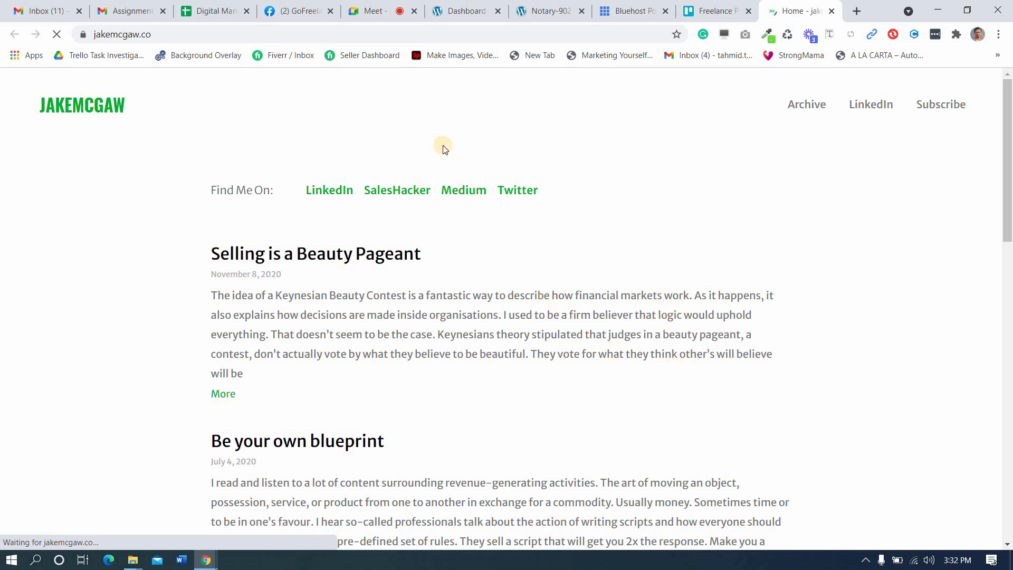
click(388, 6)
mouse_move(525, 302)
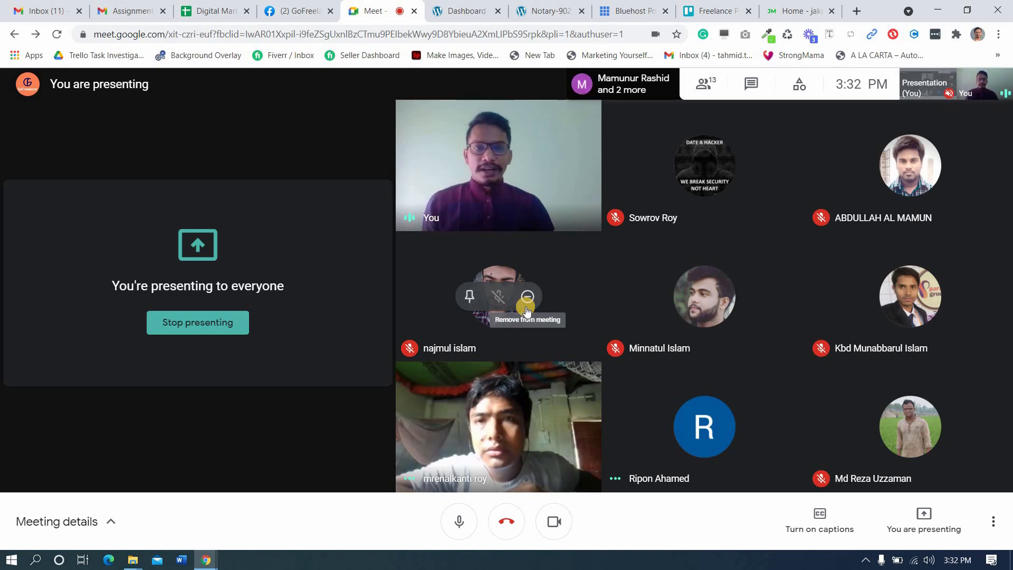
- Switch to the client's website and look through the blog posts listed on its home page
click(798, 10)
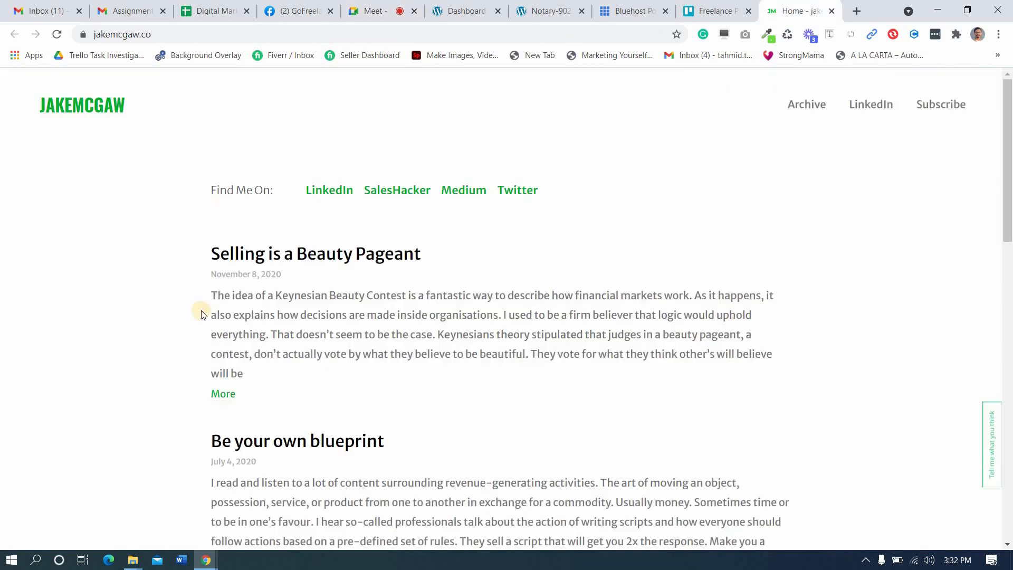
scroll(438, 367, down, 15)
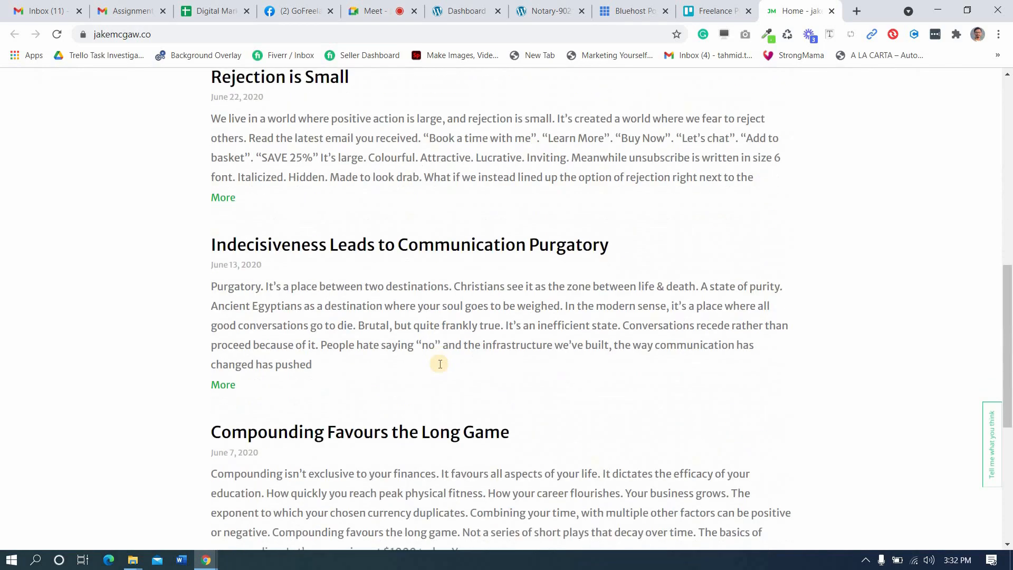
scroll(443, 363, down, 2)
scroll(445, 363, up, 17)
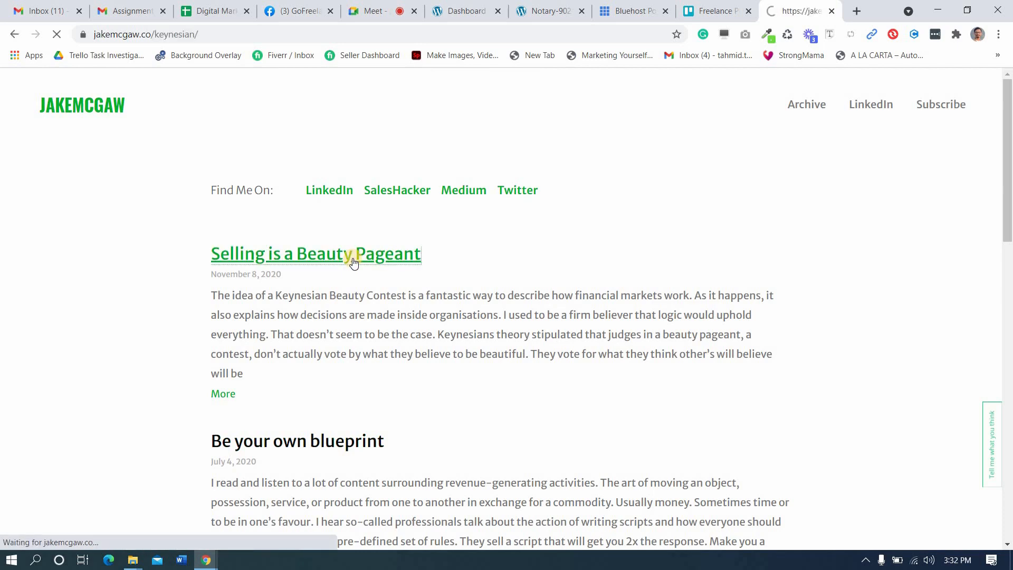
- Look through the full "Selling is a Beauty Pageant" post from start to end
scroll(452, 342, down, 10)
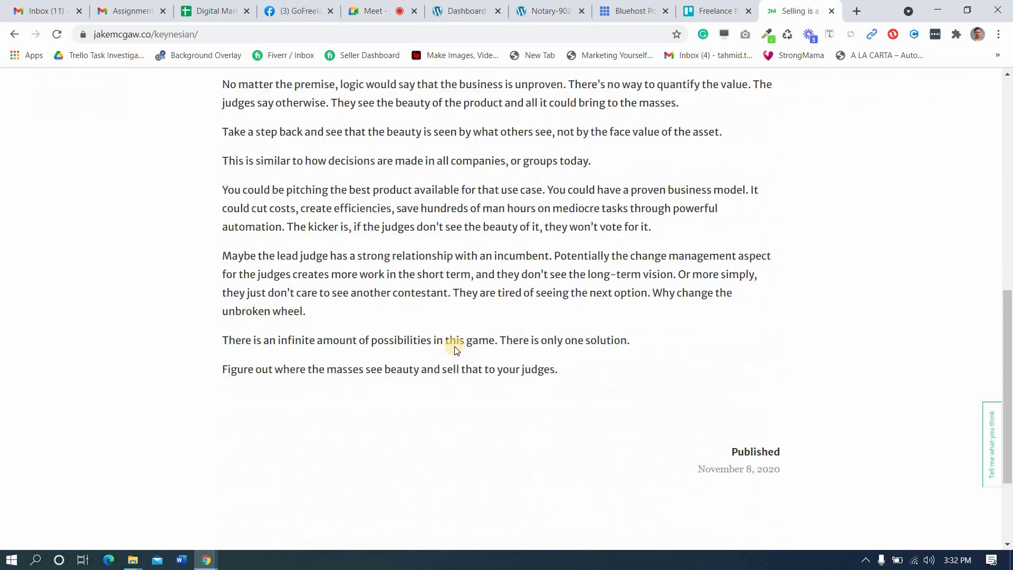
scroll(455, 348, down, 3)
scroll(462, 358, up, 20)
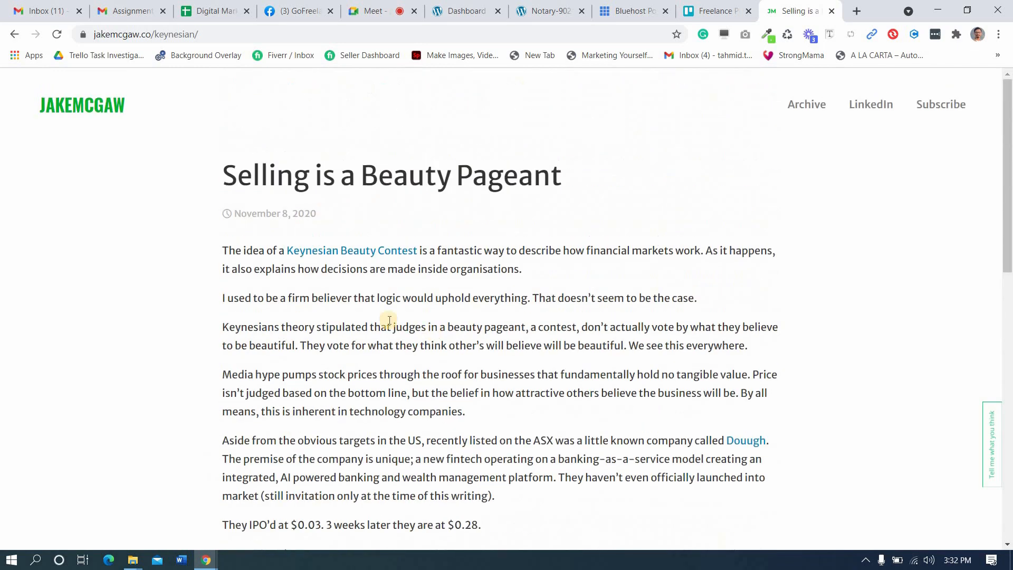
- Return to the blog's home page and examine the layout of its post excerpts
click(92, 114)
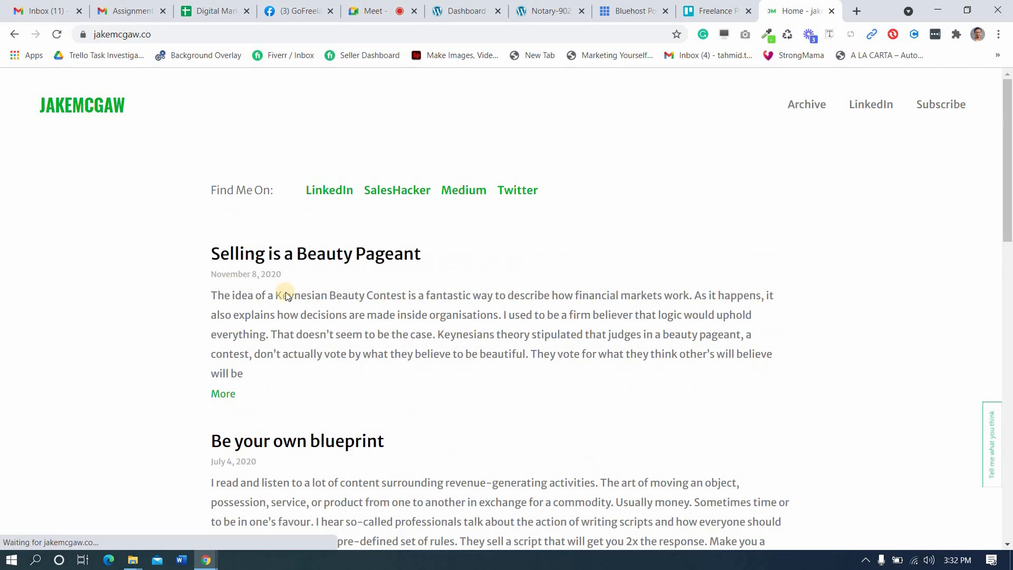
scroll(286, 295, down, 8)
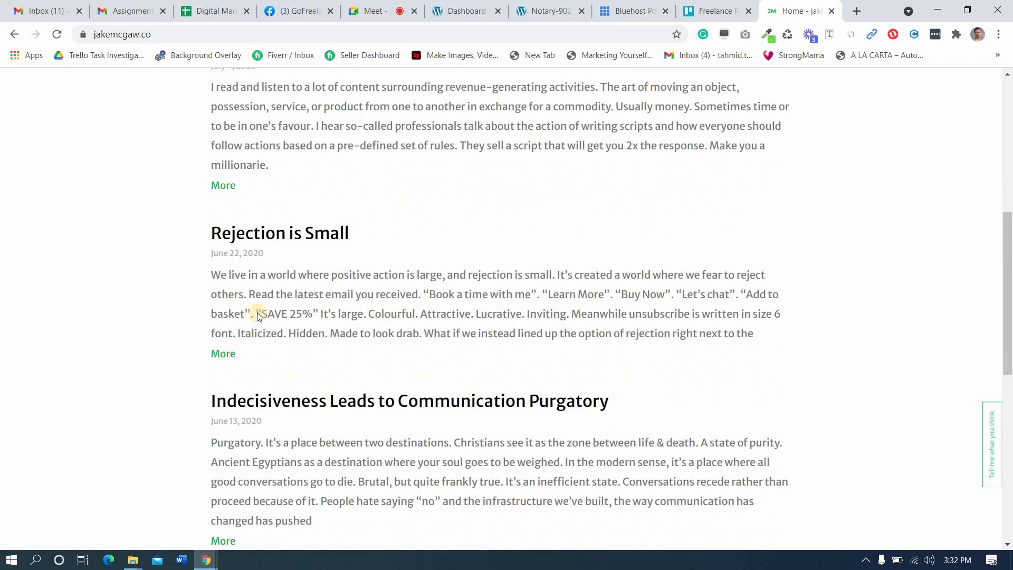
scroll(247, 288, up, 4)
scroll(253, 362, down, 8)
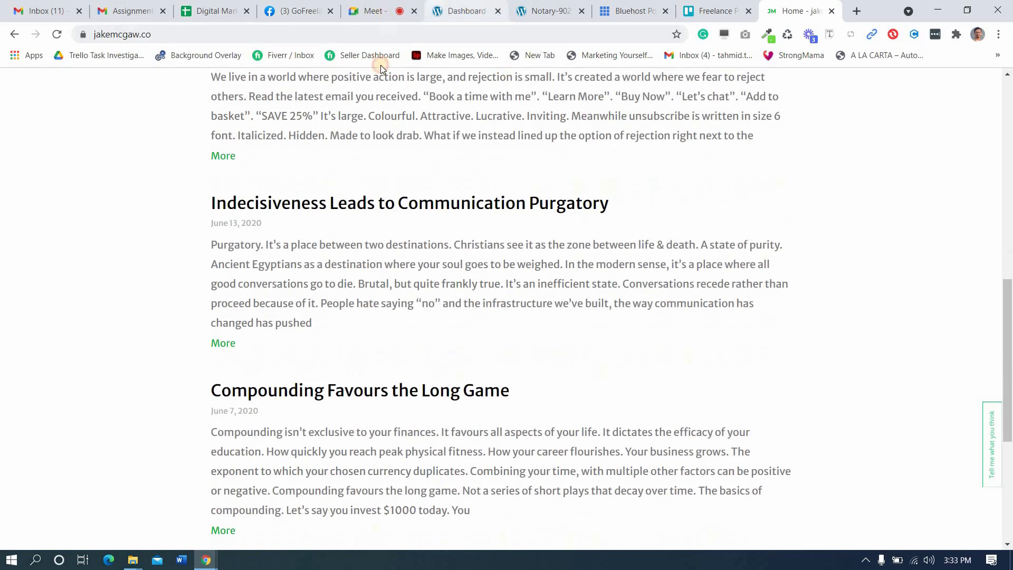
- Copy the client website's address and switch to the Google Meet call
click(381, 11)
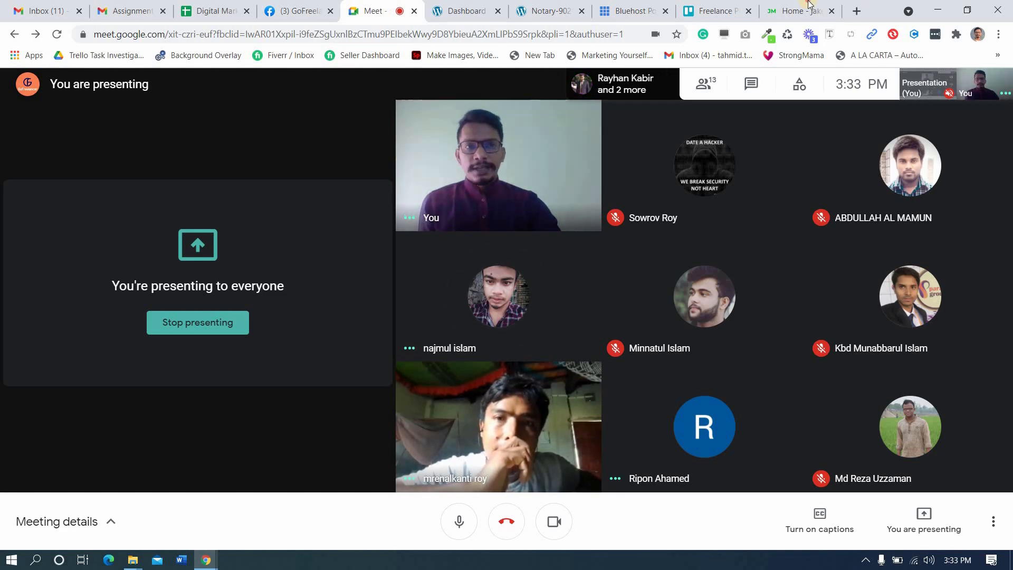
click(825, 18)
click(127, 35)
right_click(138, 35)
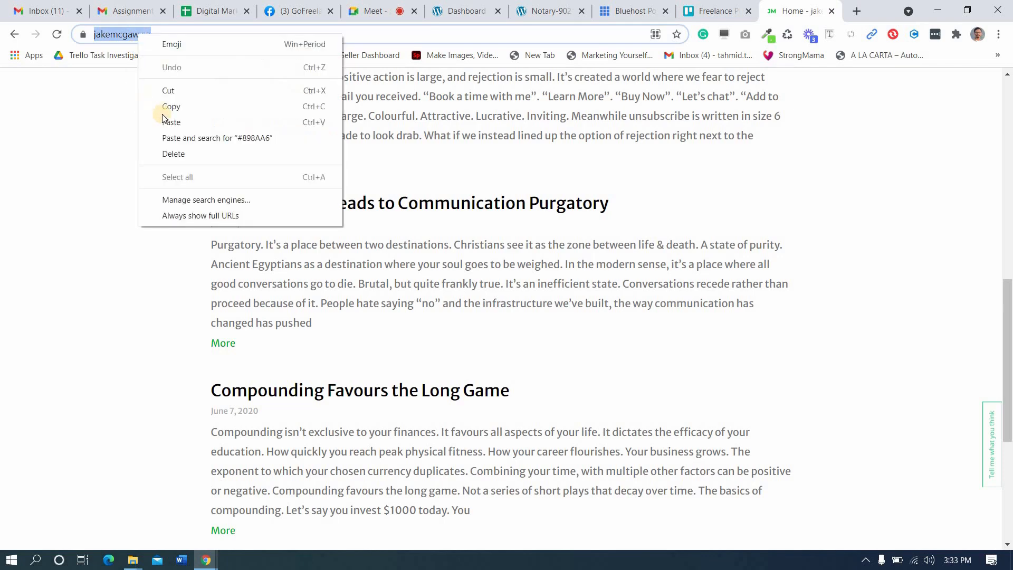
click(165, 107)
click(306, 11)
key(ctrl+Tab)
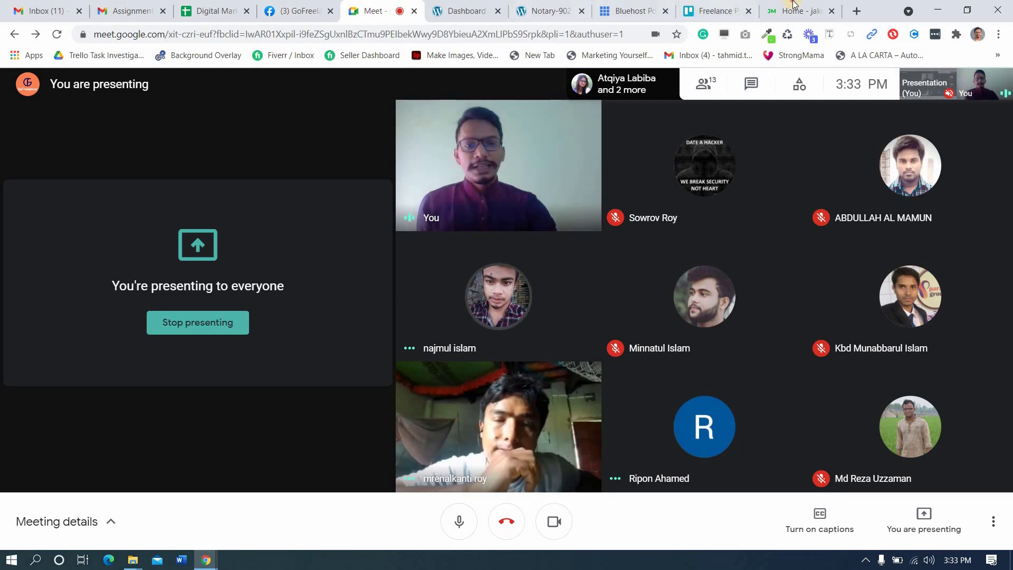
- Return to the client's website, open its Archive page and look through the post lists down to the footer
key(ctrl+9)
scroll(369, 271, up, 10)
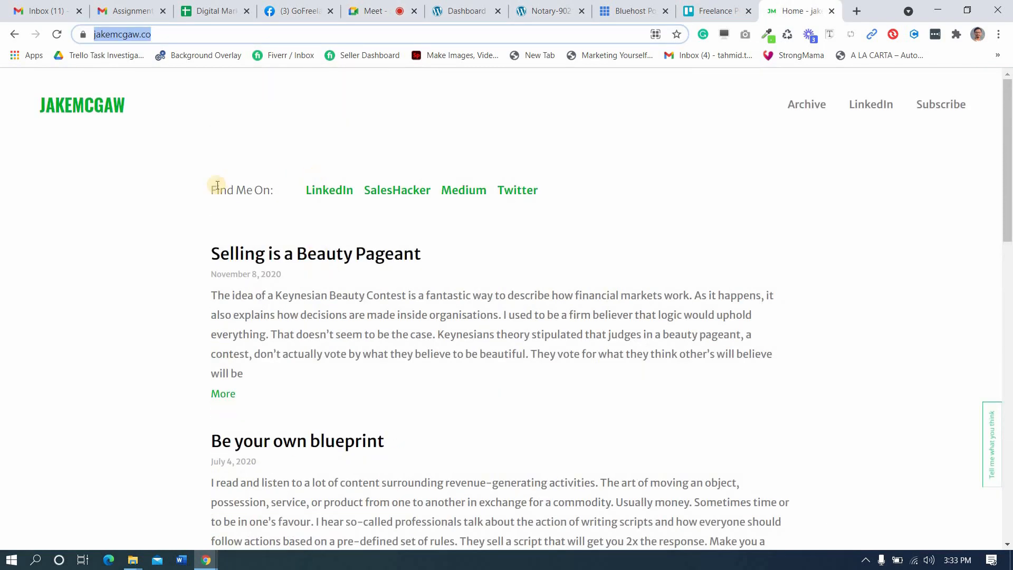
click(802, 105)
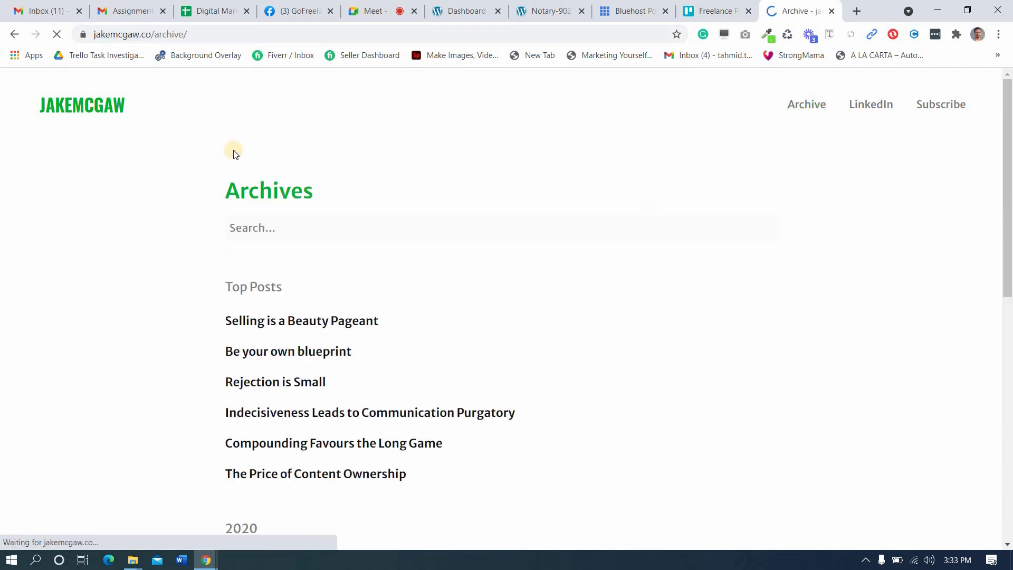
scroll(240, 156, down, 1)
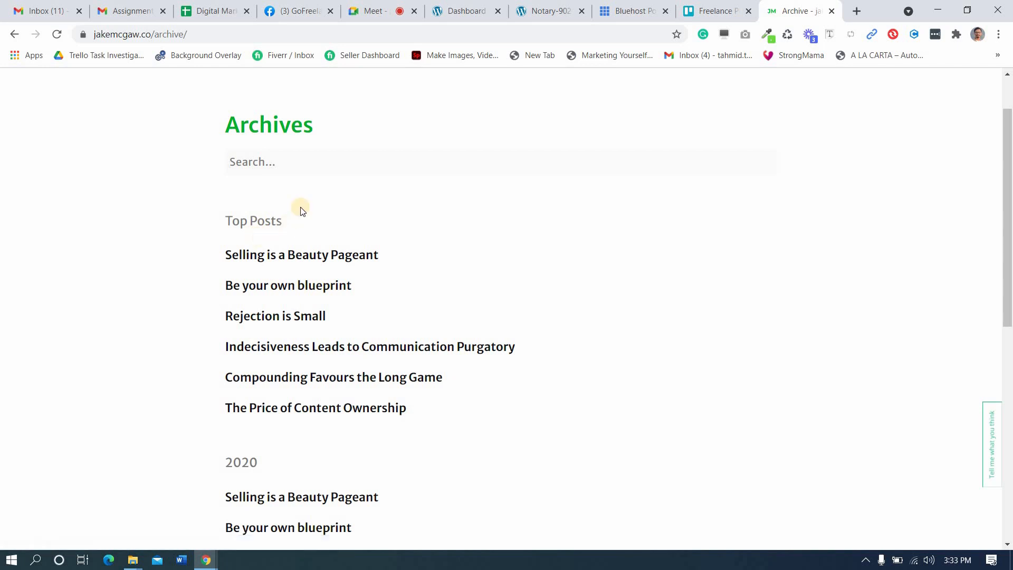
scroll(261, 232, down, 1)
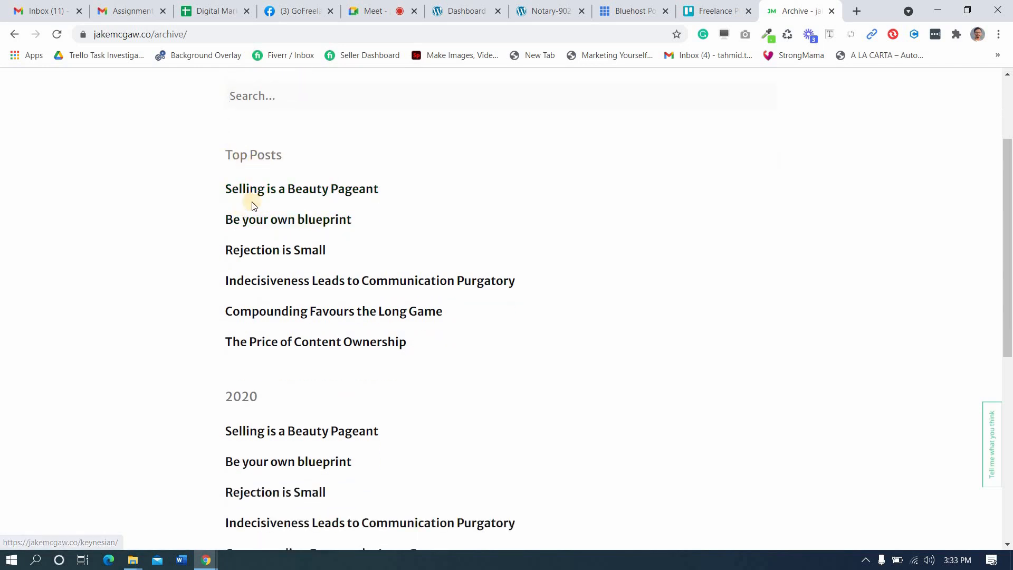
scroll(288, 277, down, 2)
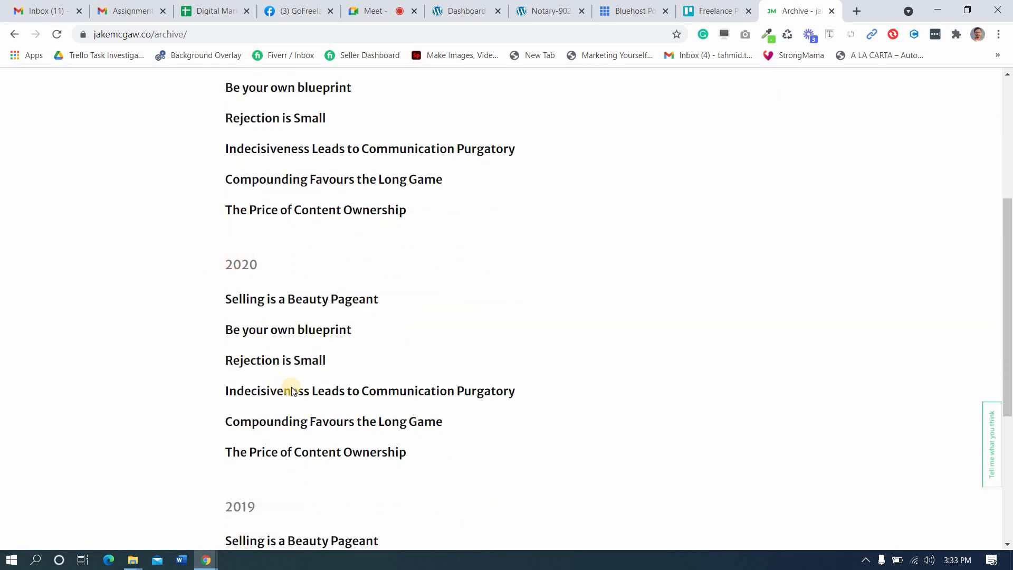
scroll(292, 391, down, 4)
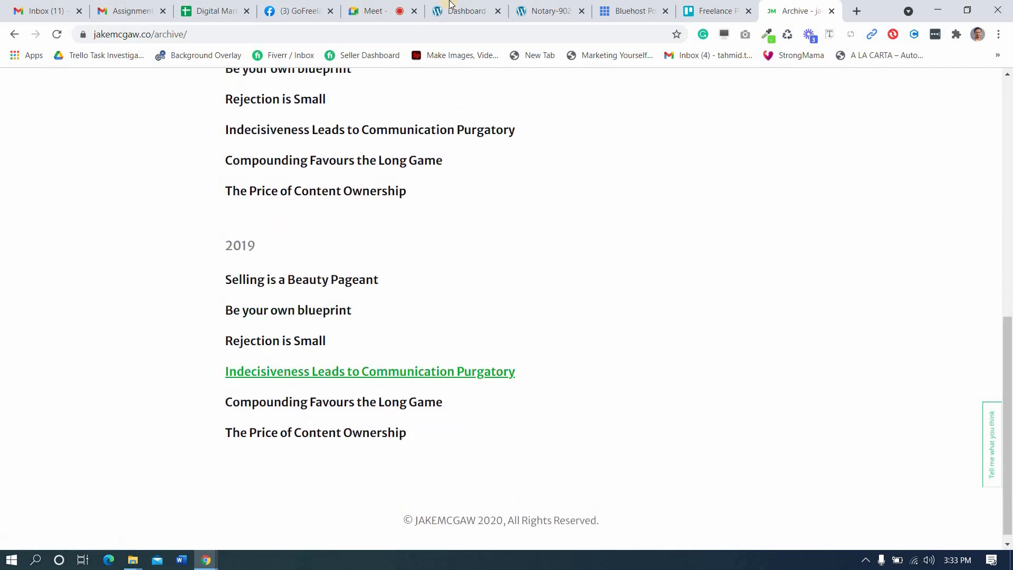
- Check the Google Meet call, then go from the client website's Archive page back to its home page
click(372, 10)
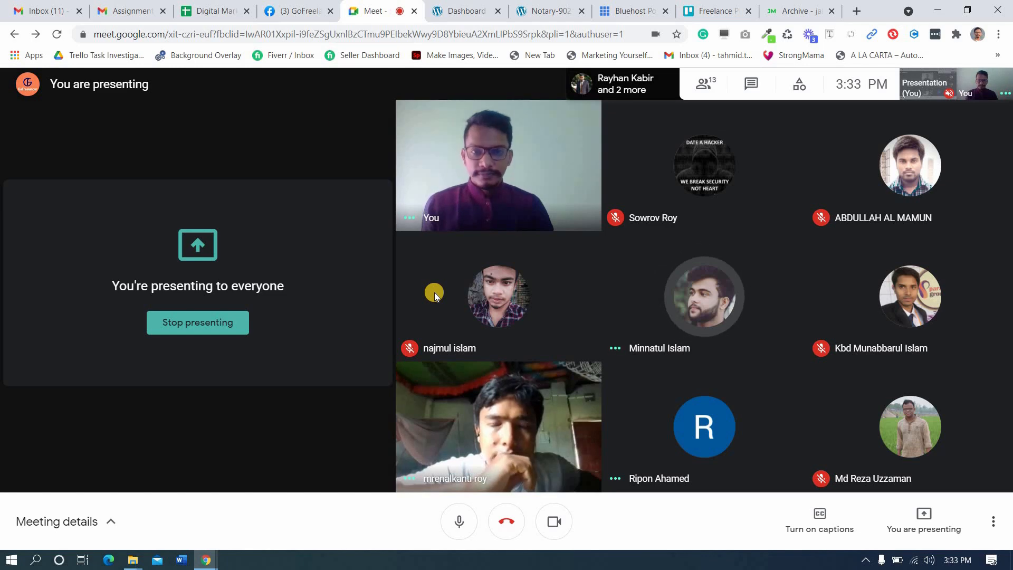
click(781, 6)
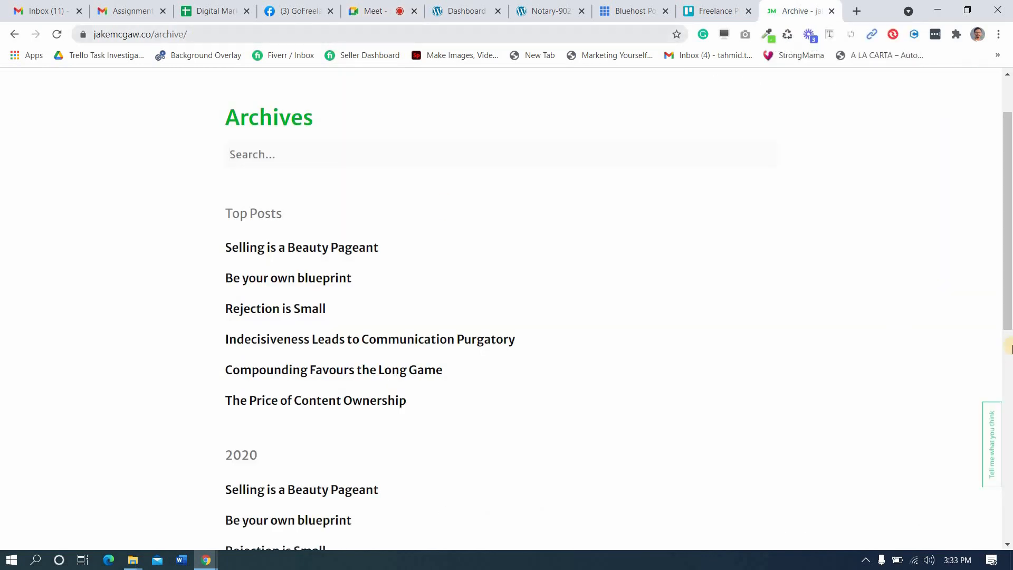
scroll(41, 141, up, 2)
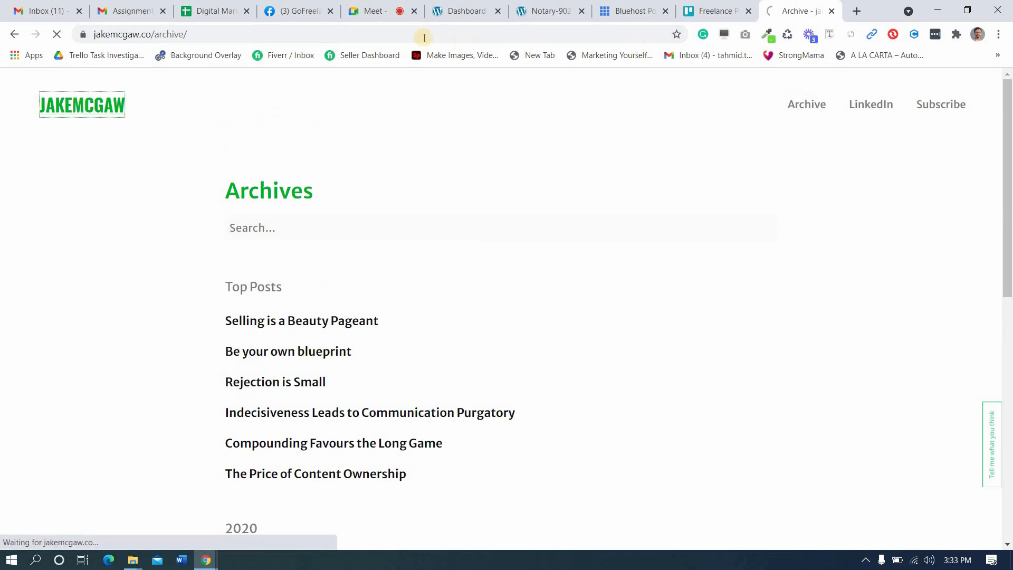
- Copy the client website's address and send it to everyone in the Google Meet chat
click(377, 7)
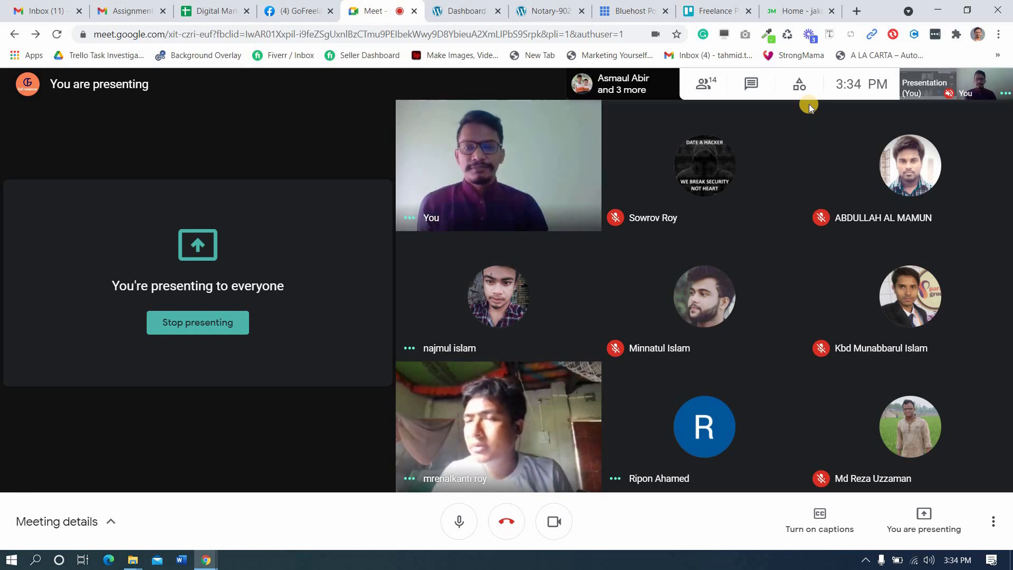
click(797, 10)
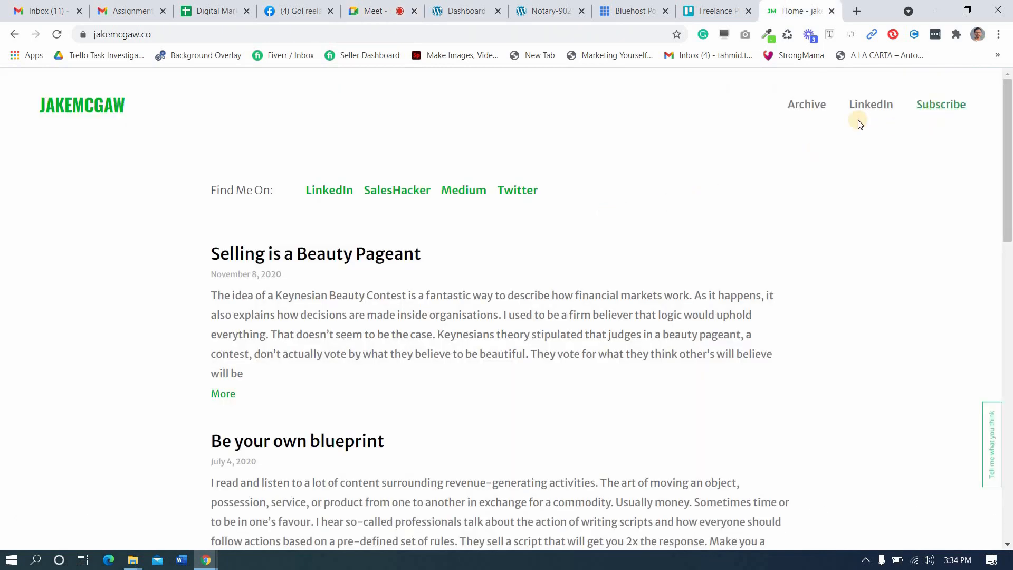
click(443, 35)
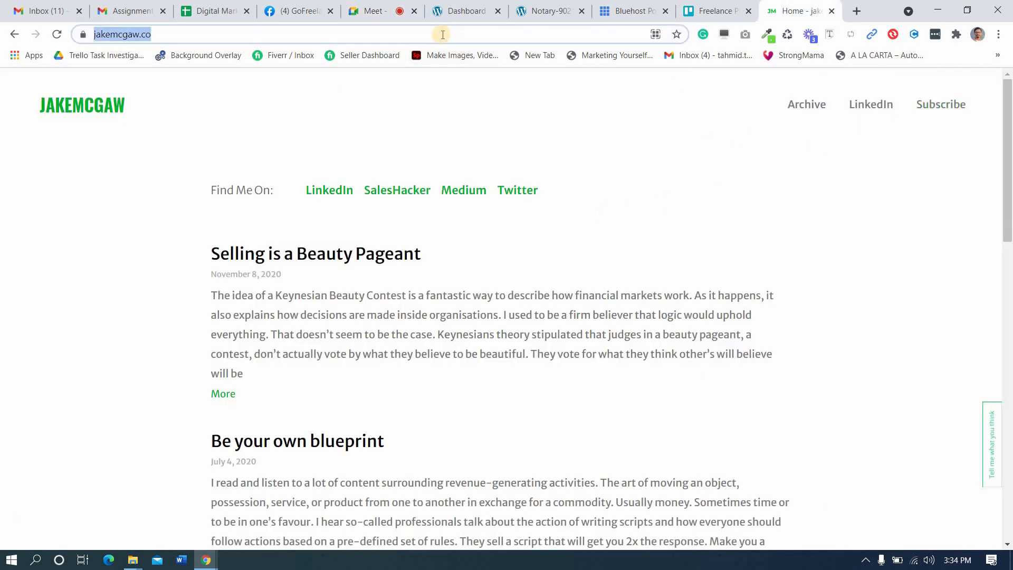
click(373, 11)
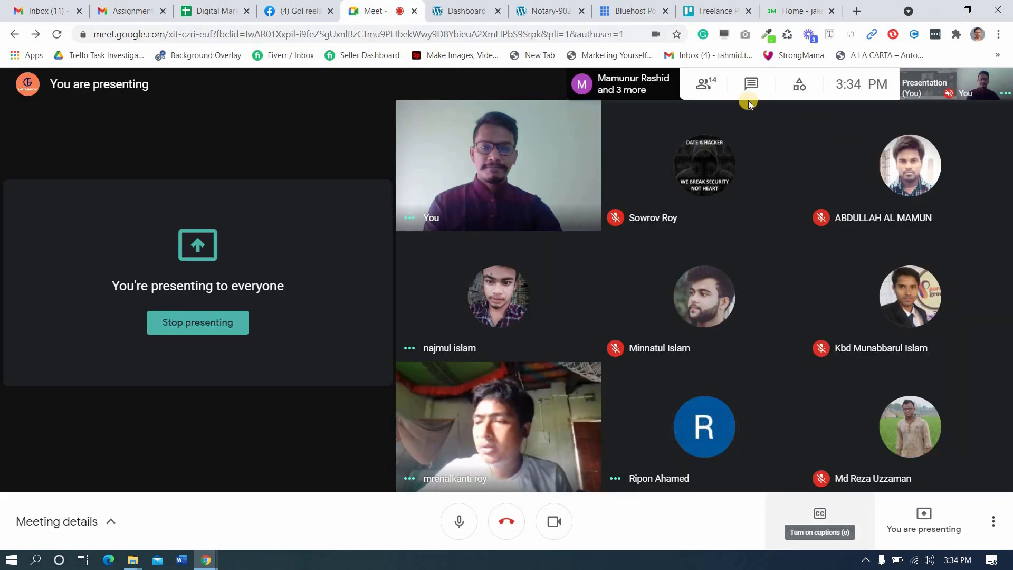
click(866, 470)
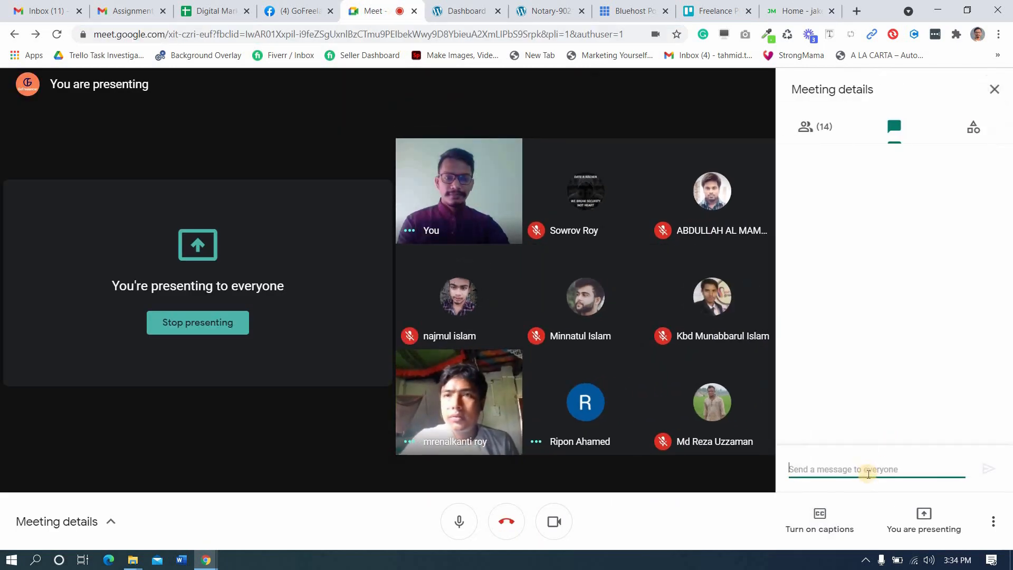
key(ctrl+v)
key(Return)
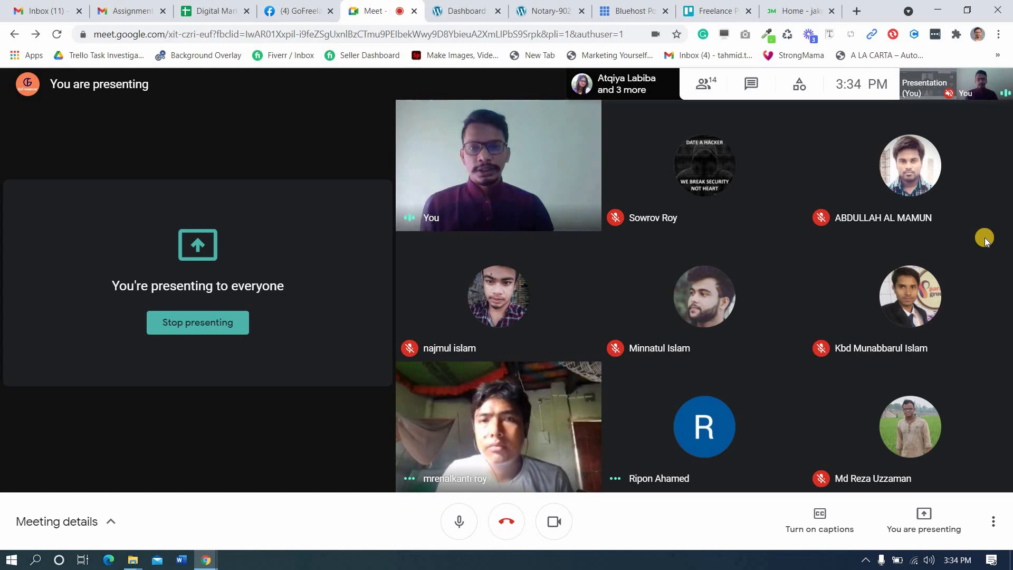
click(796, 11)
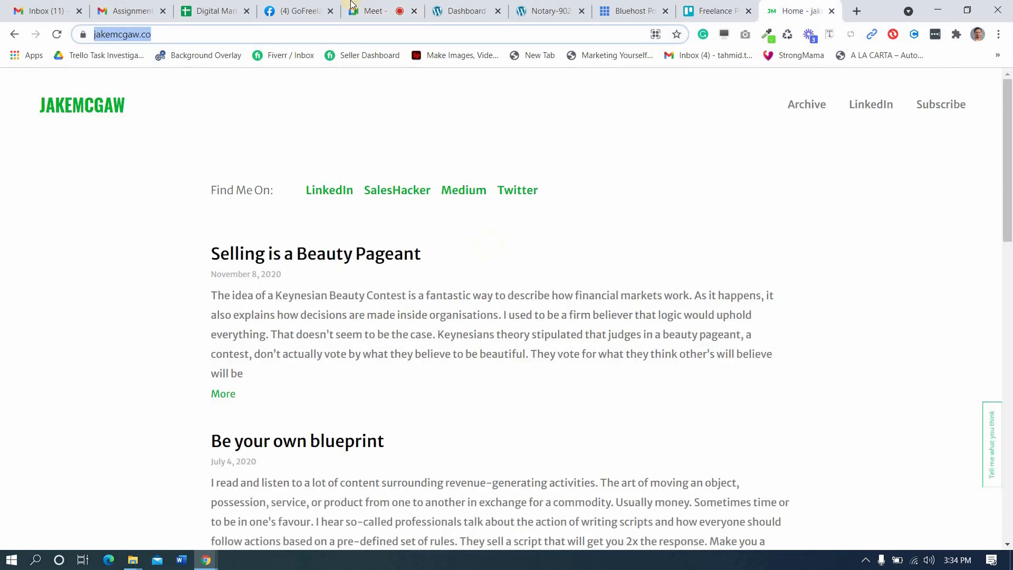
click(372, 12)
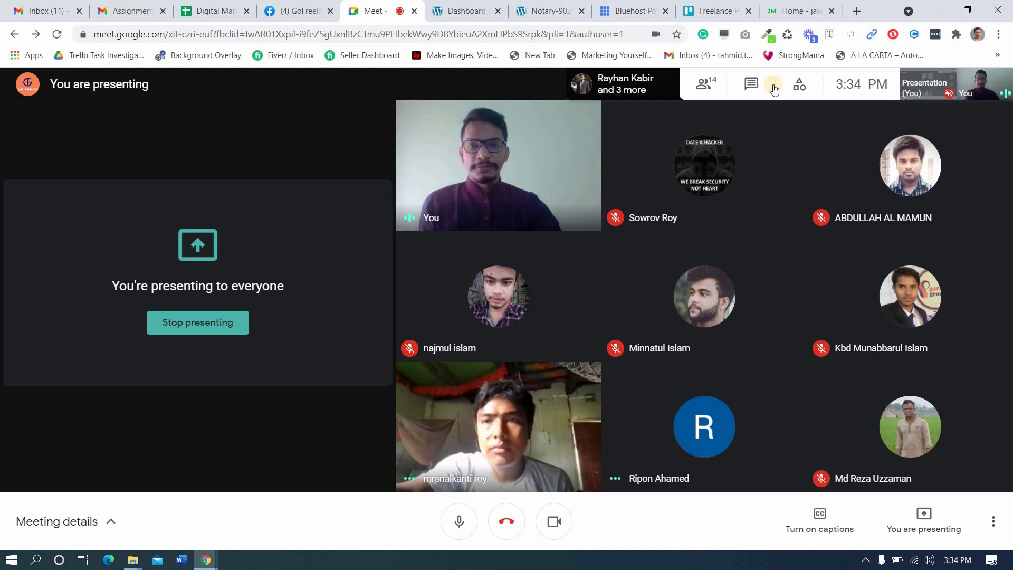
click(293, 7)
click(363, 4)
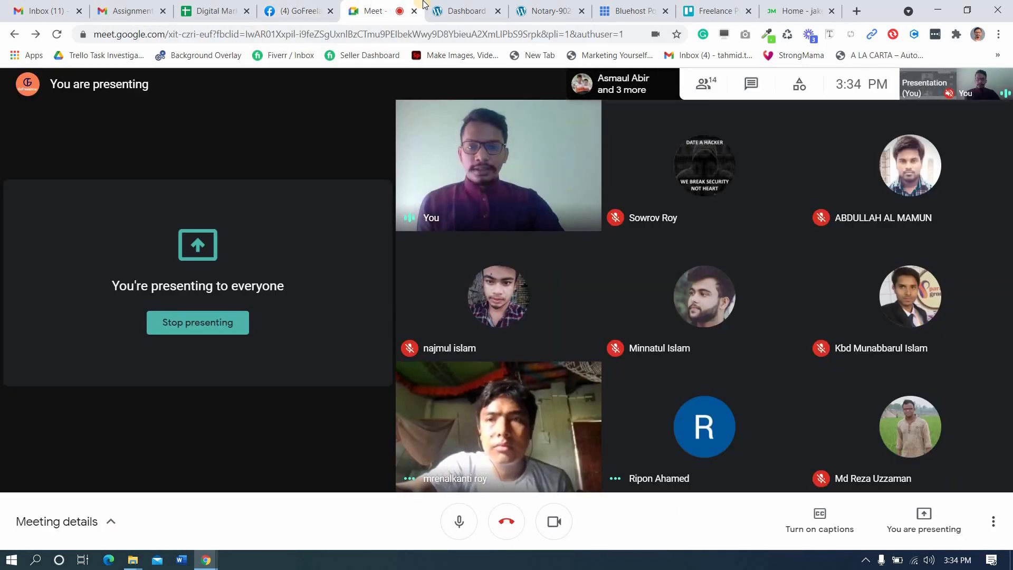
click(550, 6)
click(798, 6)
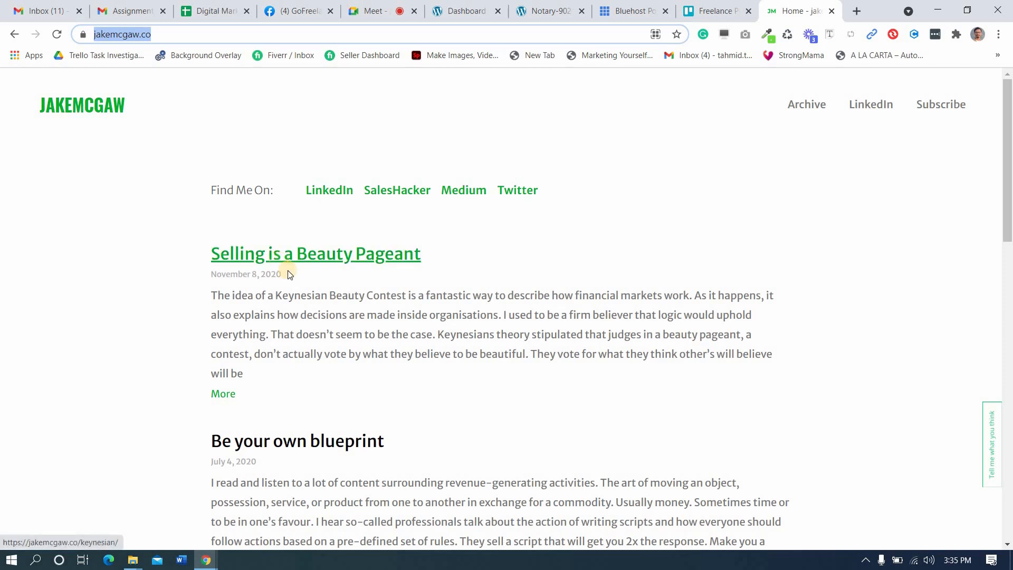
click(381, 4)
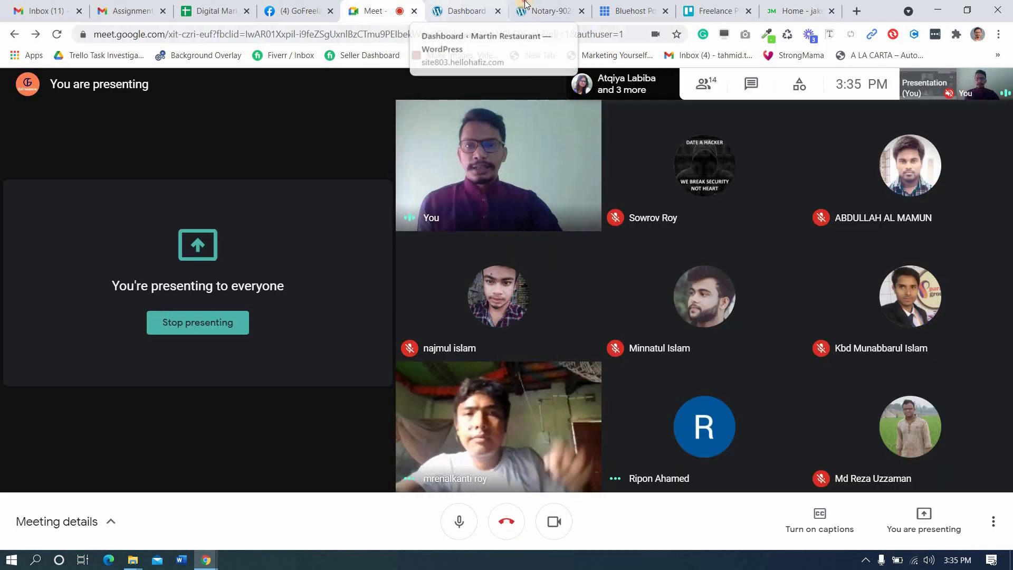
- Switch to the Notary-90210 website, open its Blog page and look through the post cards
click(548, 10)
click(504, 108)
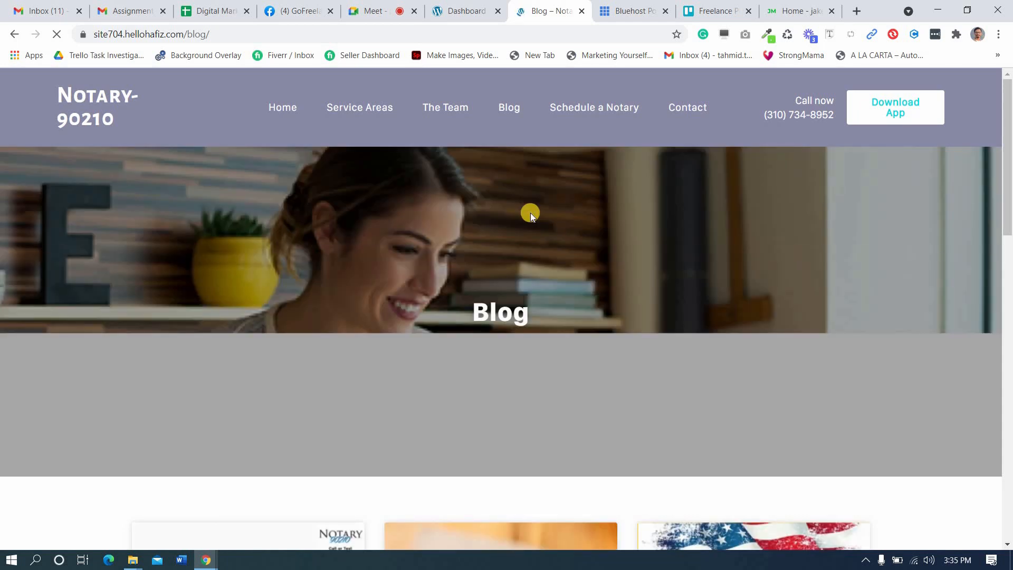
scroll(530, 213, down, 7)
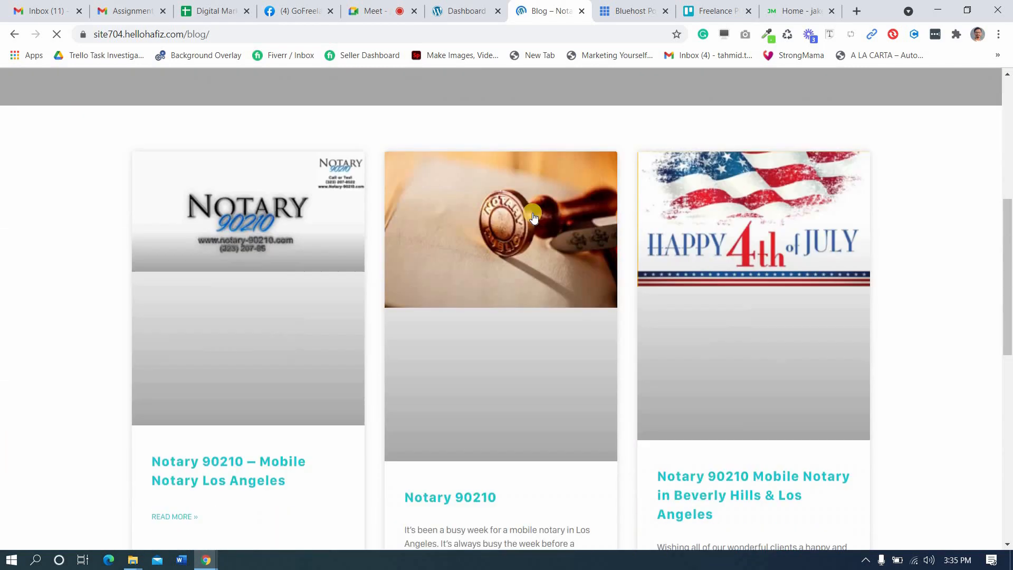
scroll(670, 341, down, 6)
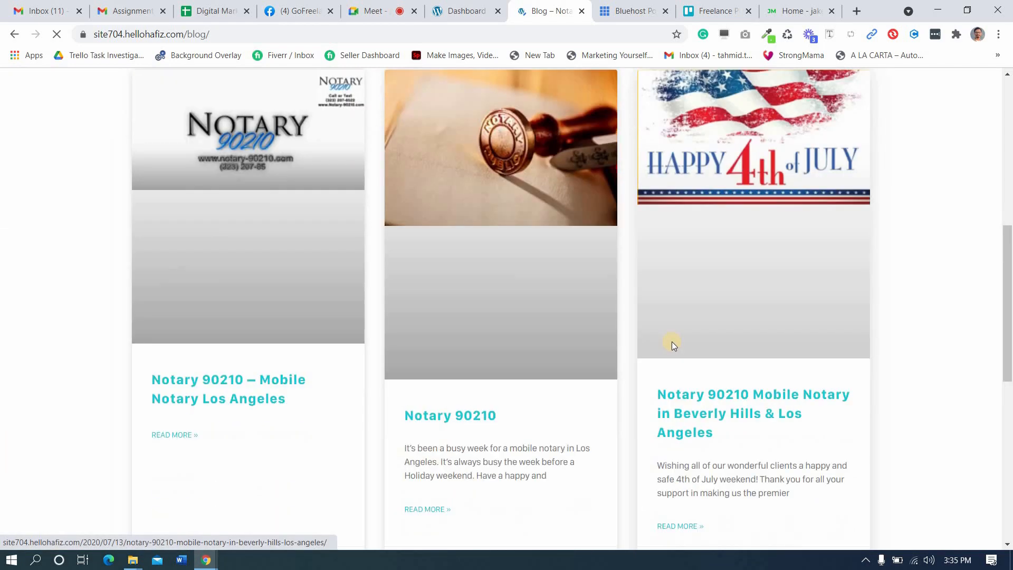
scroll(310, 347, up, 5)
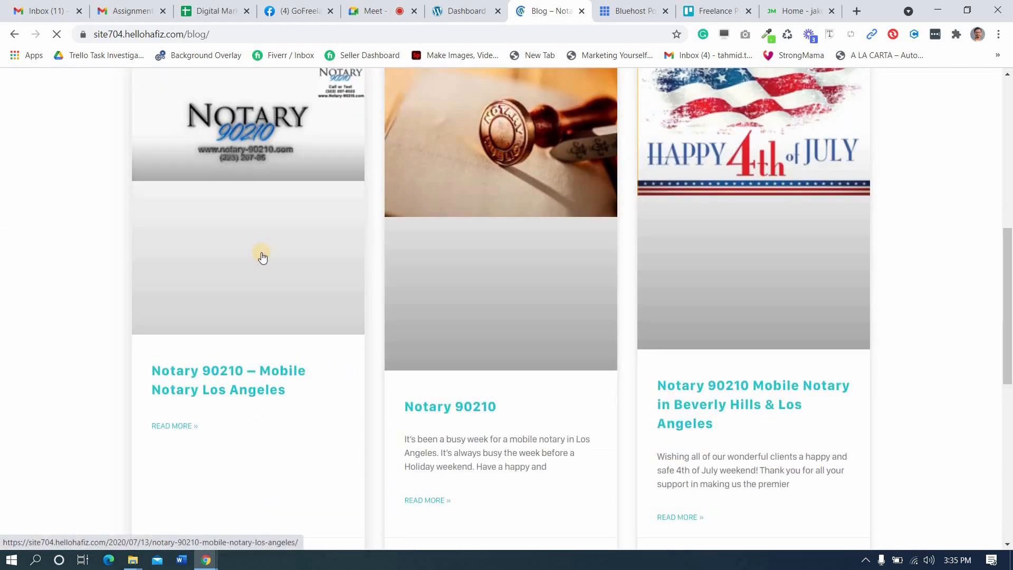
scroll(260, 255, up, 3)
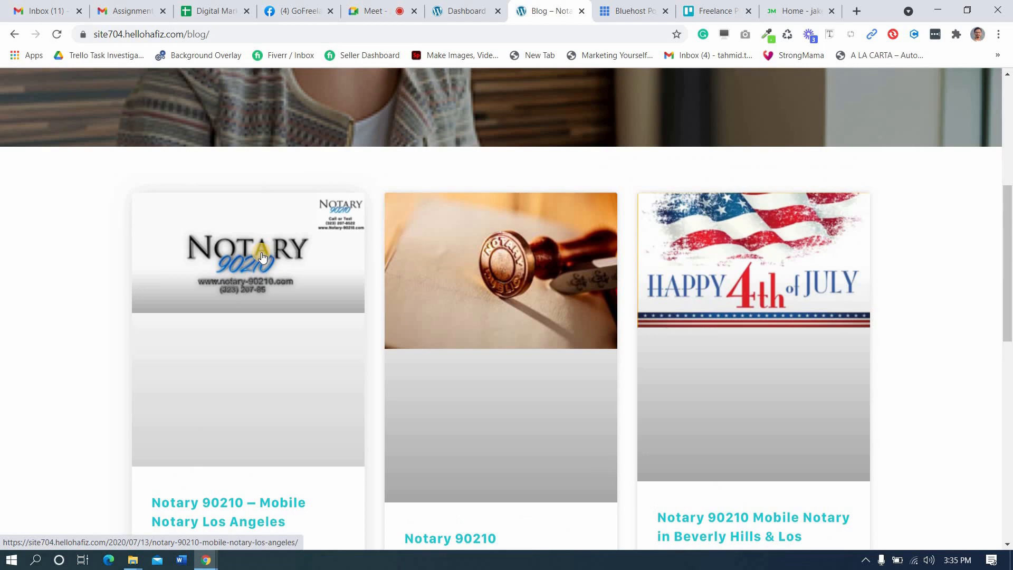
scroll(262, 256, down, 3)
scroll(260, 256, up, 9)
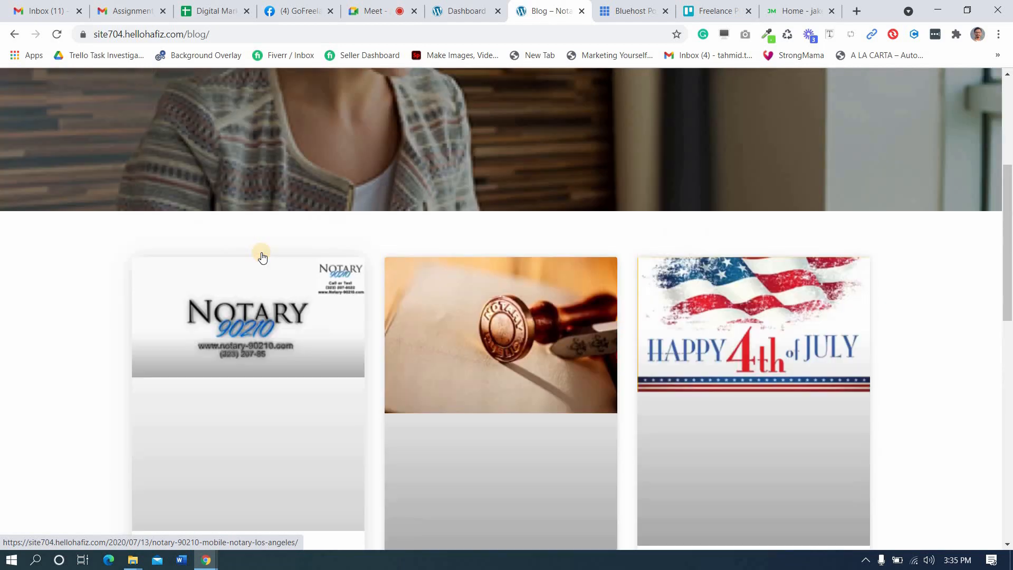
scroll(378, 211, down, 3)
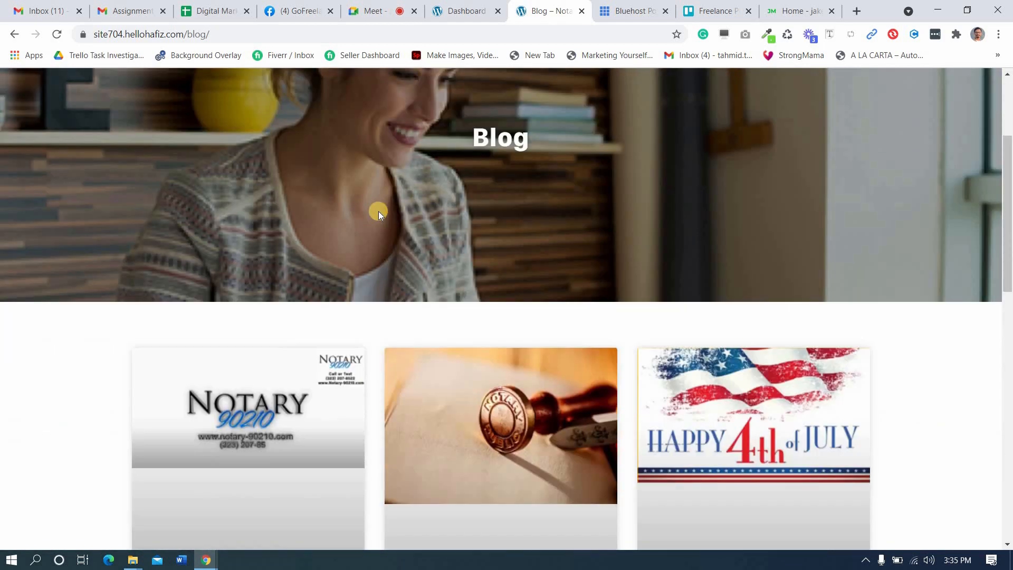
scroll(378, 211, up, 4)
- Check the Google Meet call, view the Notary-90210 post cards once more and return to the call
click(381, 11)
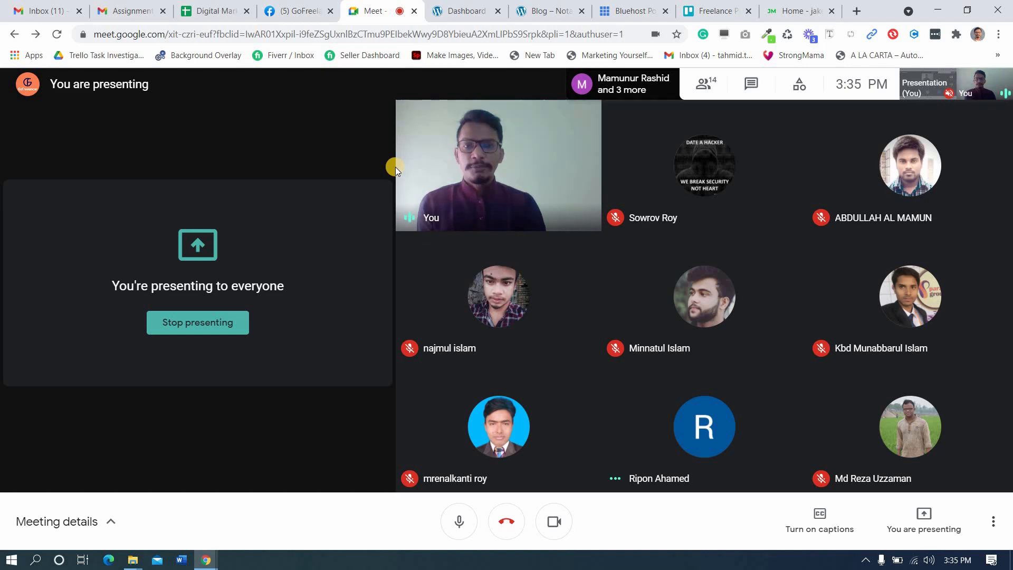
click(549, 6)
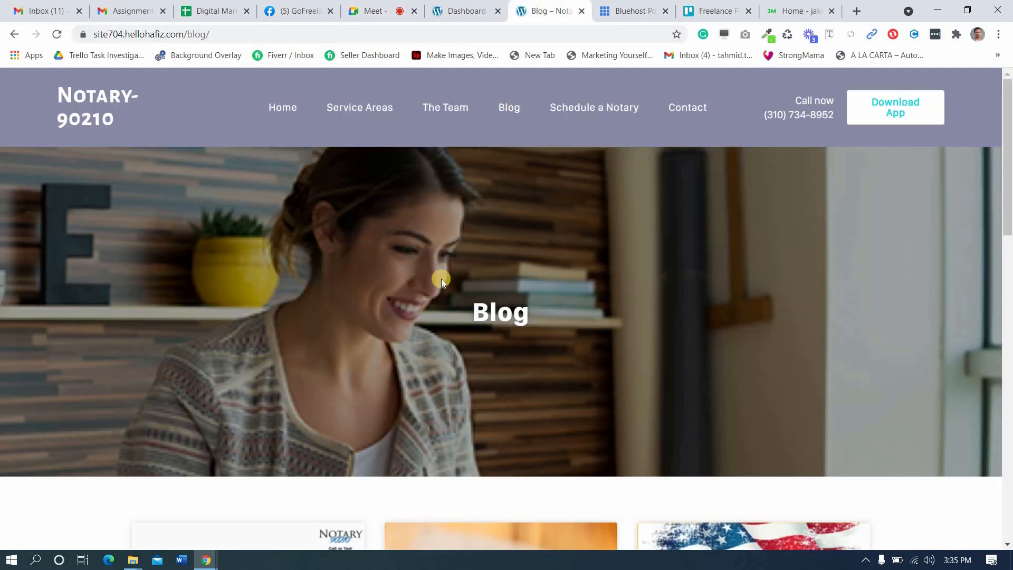
scroll(444, 381, down, 5)
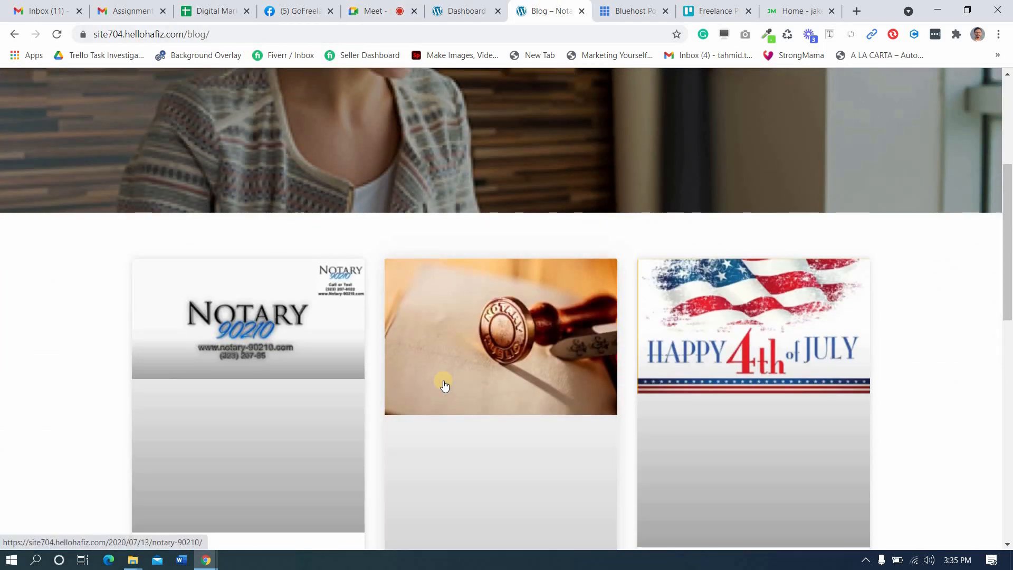
scroll(443, 383, up, 1)
click(378, 4)
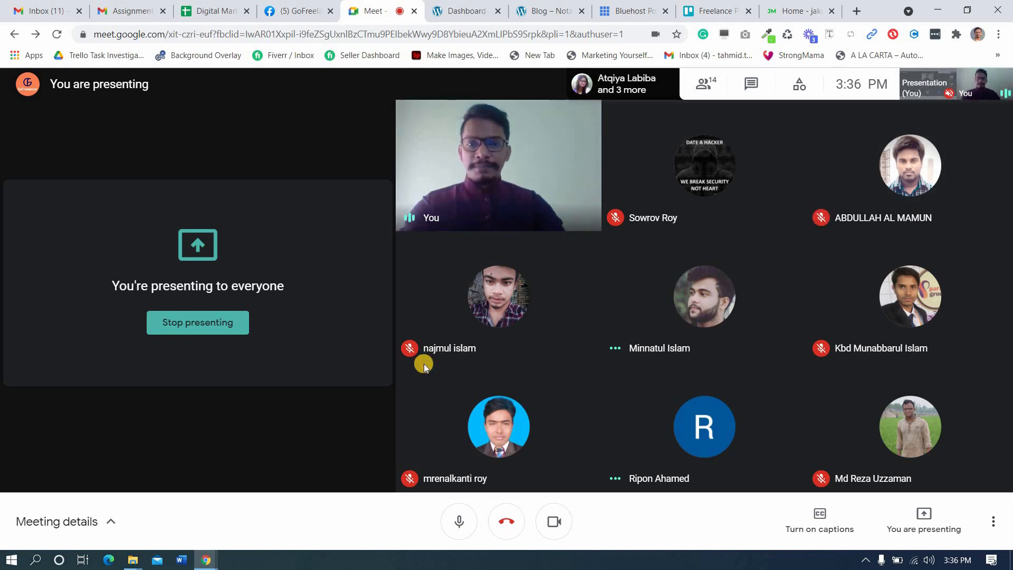
- View the Martin Restaurant WordPress dashboard, then re-examine the three-column post grid on the Notary-90210 Blog page
click(467, 11)
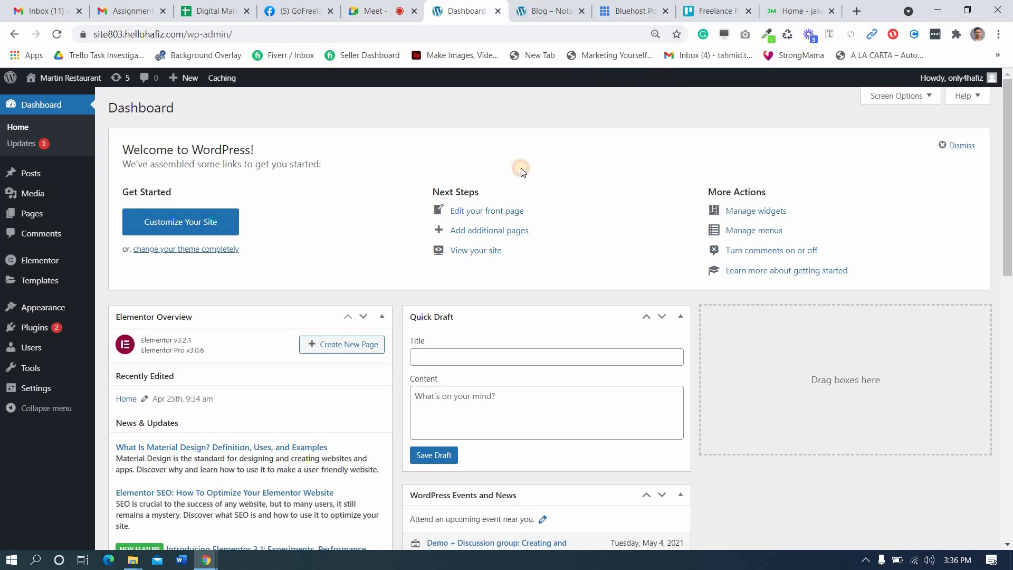
key(ctrl+Tab)
scroll(373, 395, down, 5)
scroll(373, 395, up, 1)
scroll(542, 401, down, 5)
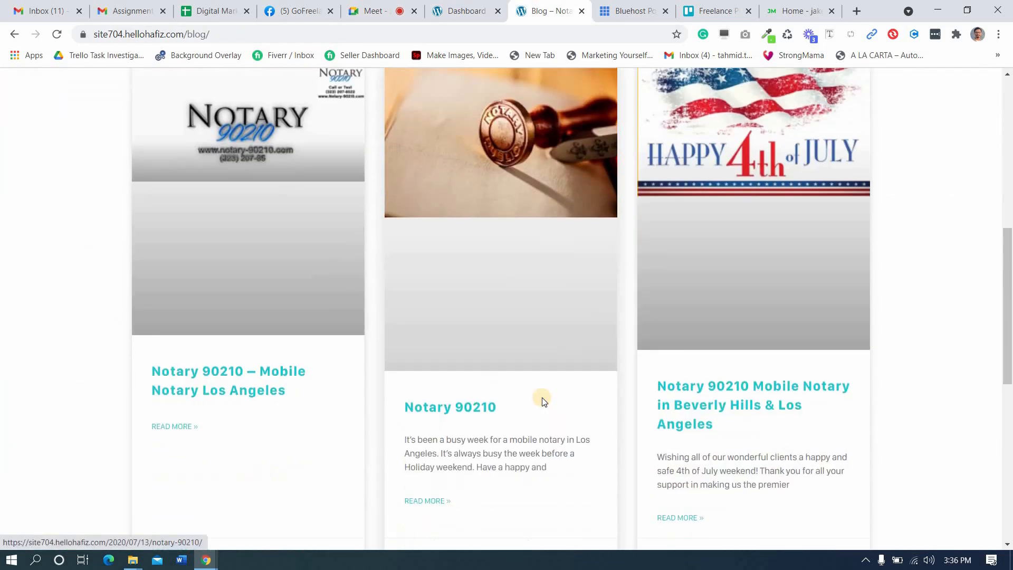
scroll(542, 398, up, 8)
- Return to the Martin Restaurant WordPress admin and open the Theme Builder templates list
key(ctrl+shift+Tab)
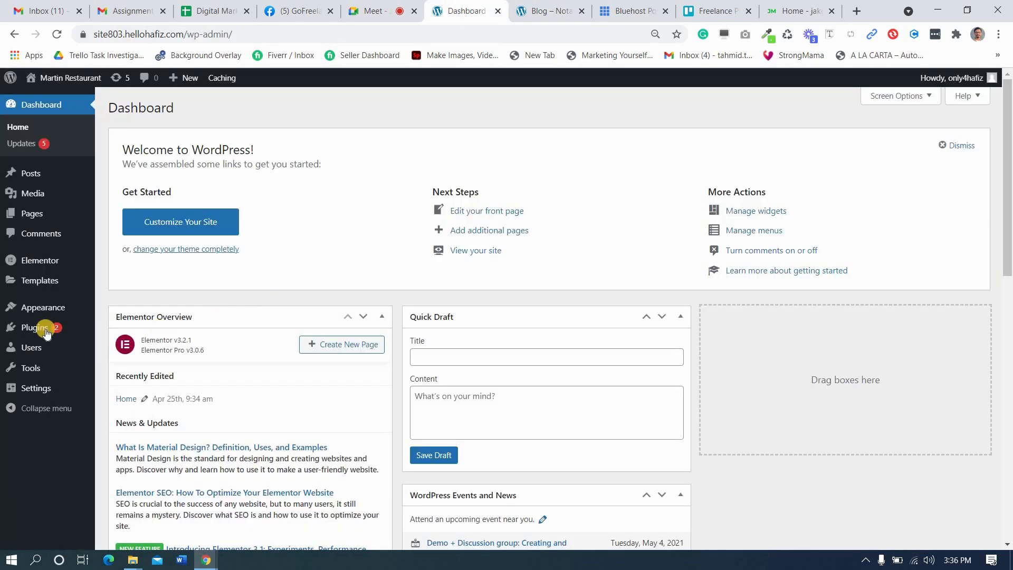
mouse_move(94, 285)
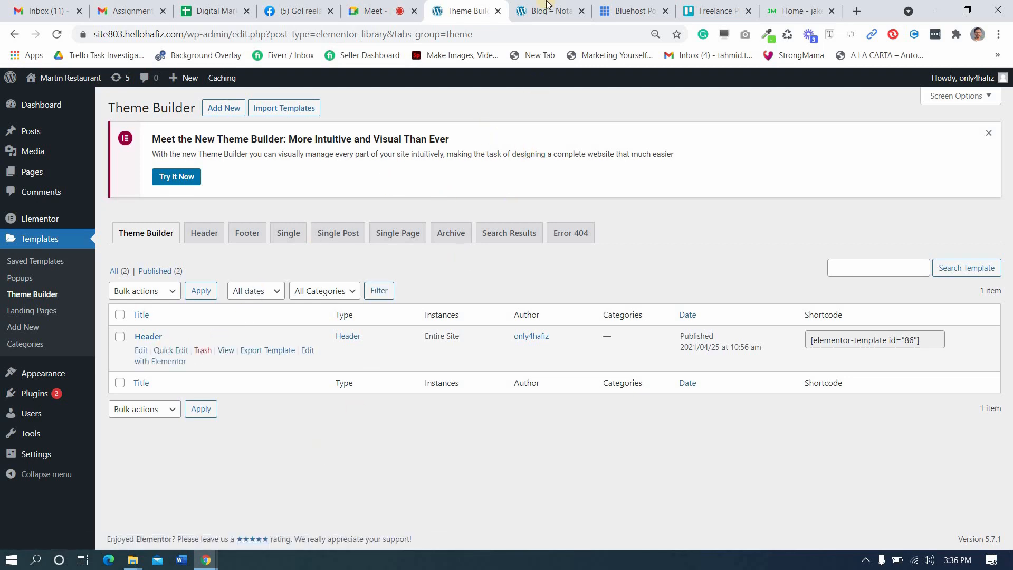
- View the lower part of the Notary-90210 Blog page, then return to the Martin Restaurant Theme Builder
click(547, 6)
scroll(253, 294, down, 15)
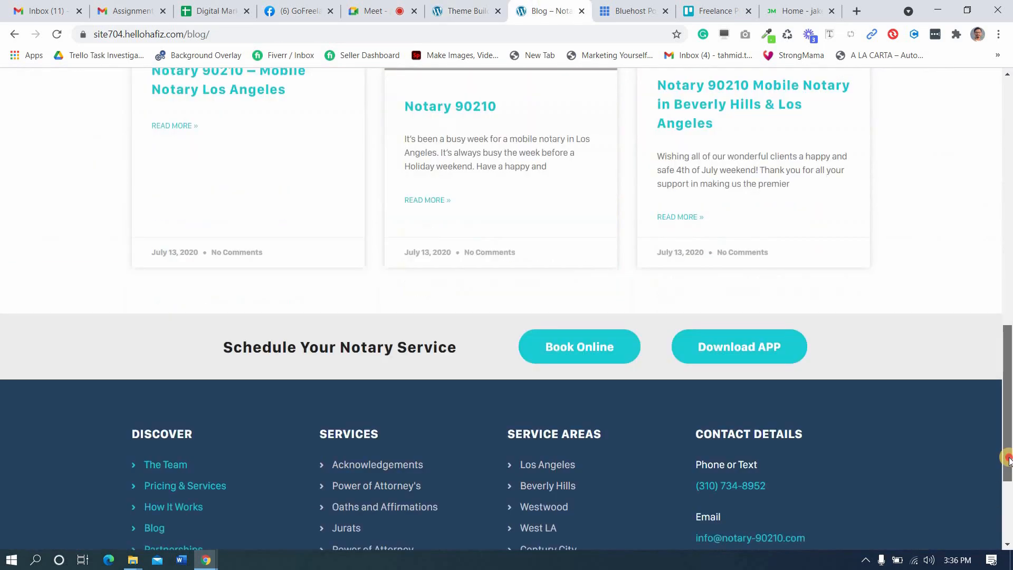
click(473, 7)
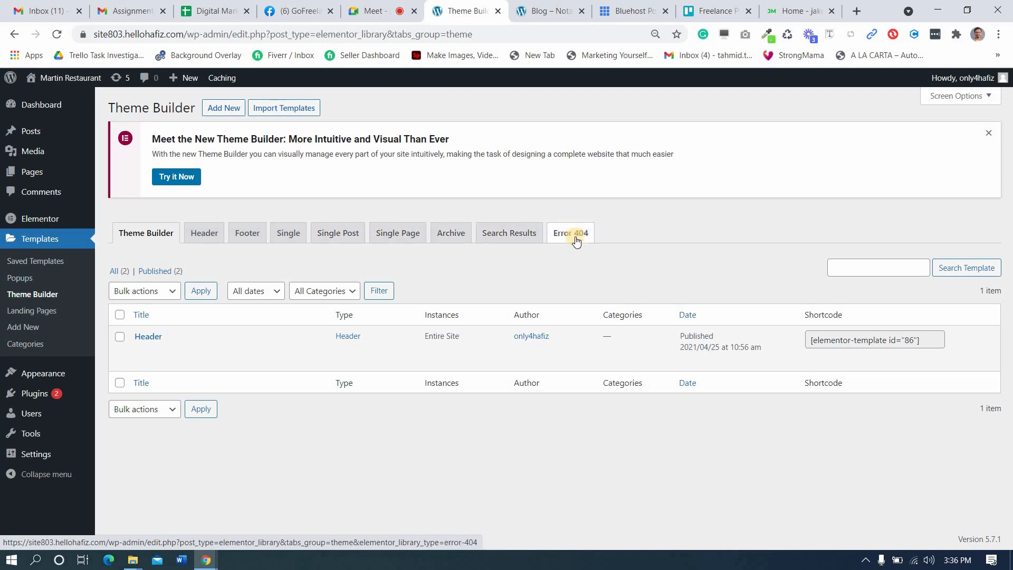
- Alternate between the Google Meet call and the Theme Builder page, reviewing the Header, Single, Single Post and other template types
click(399, 5)
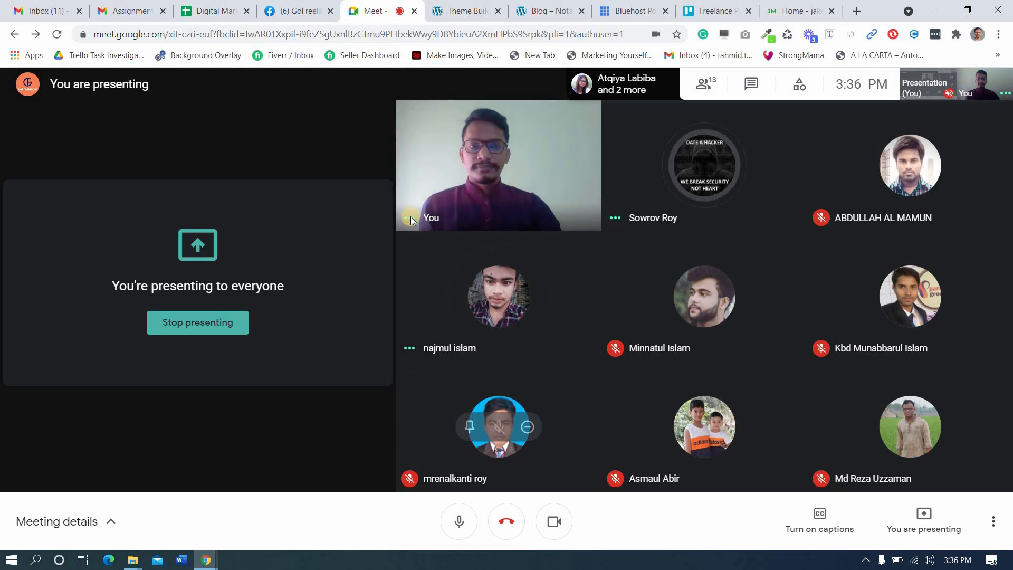
click(466, 11)
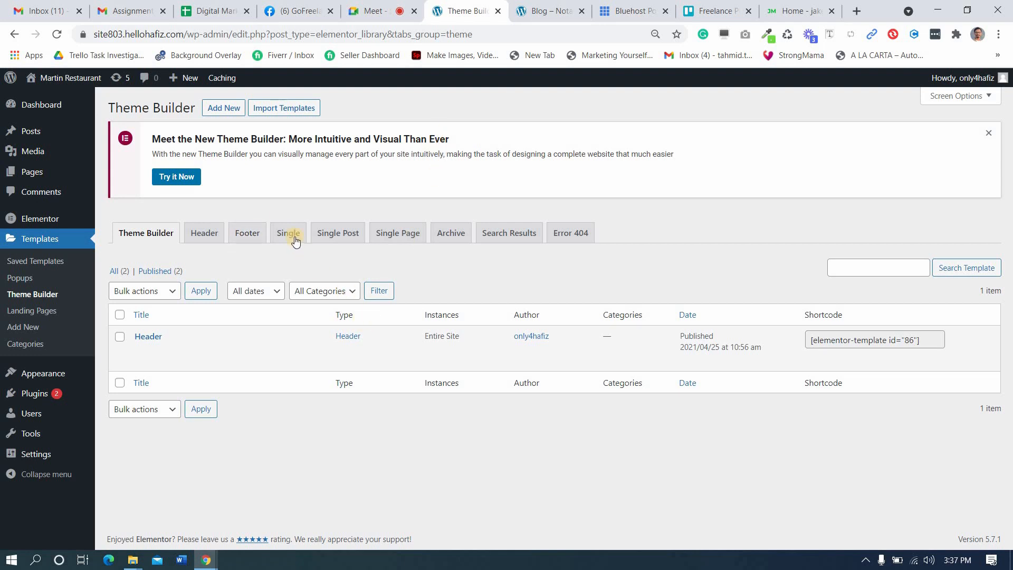
click(409, 6)
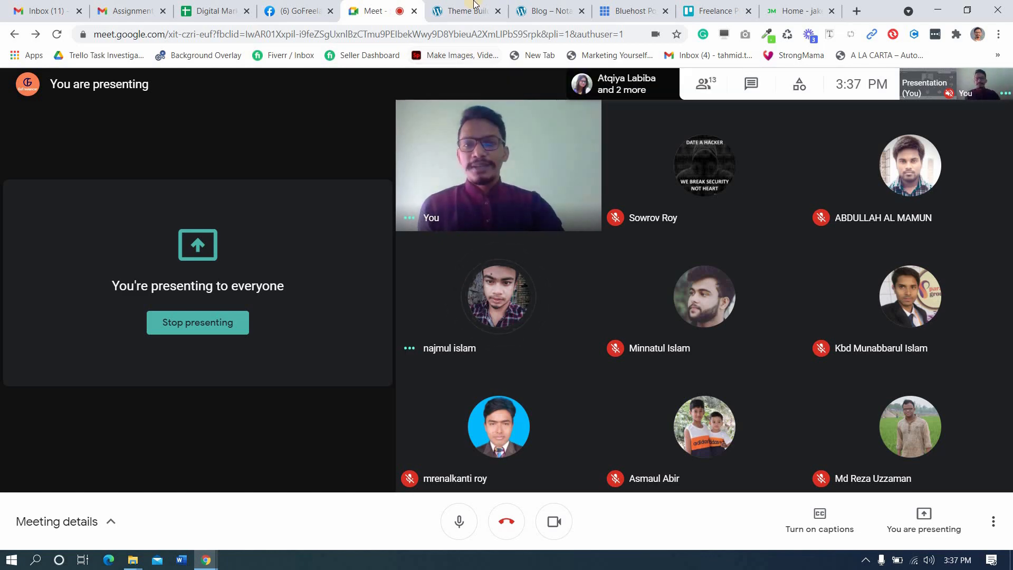
click(443, 6)
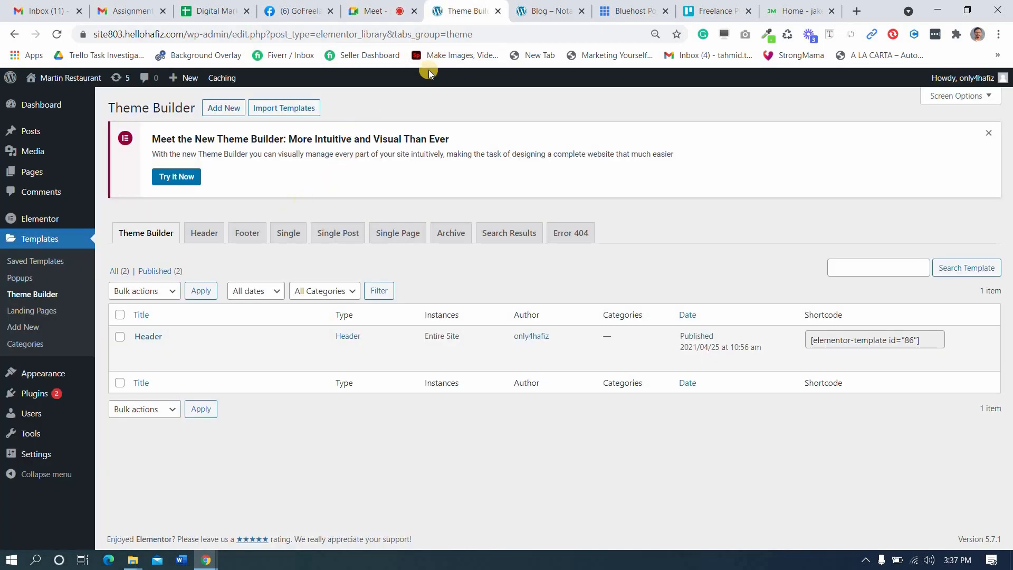
click(392, 5)
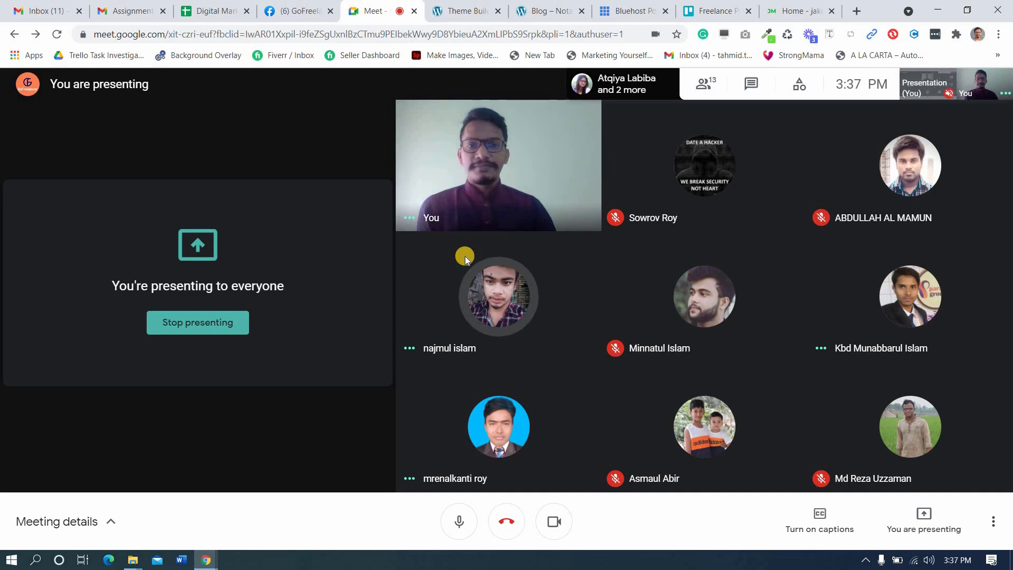
click(444, 12)
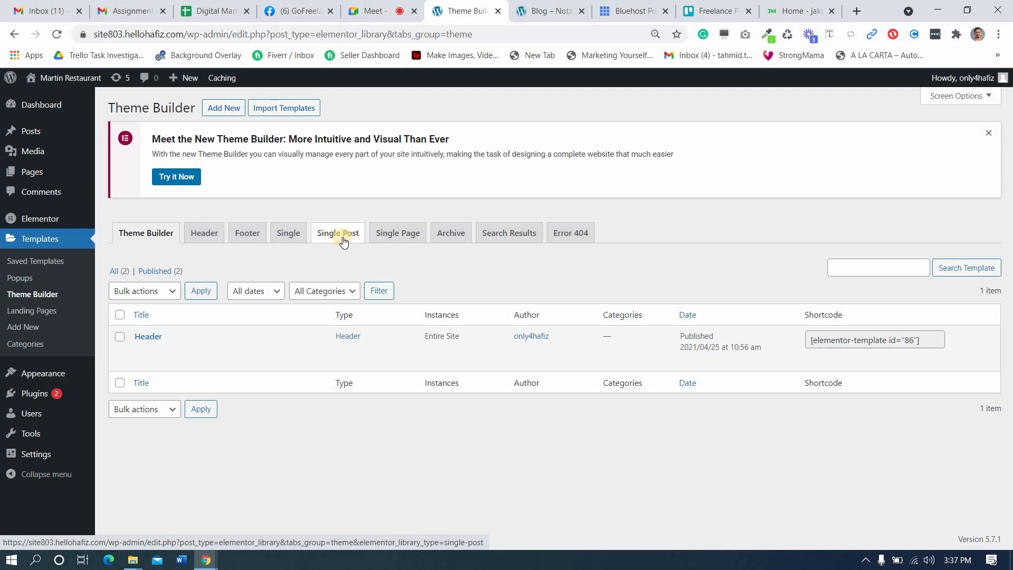
click(393, 6)
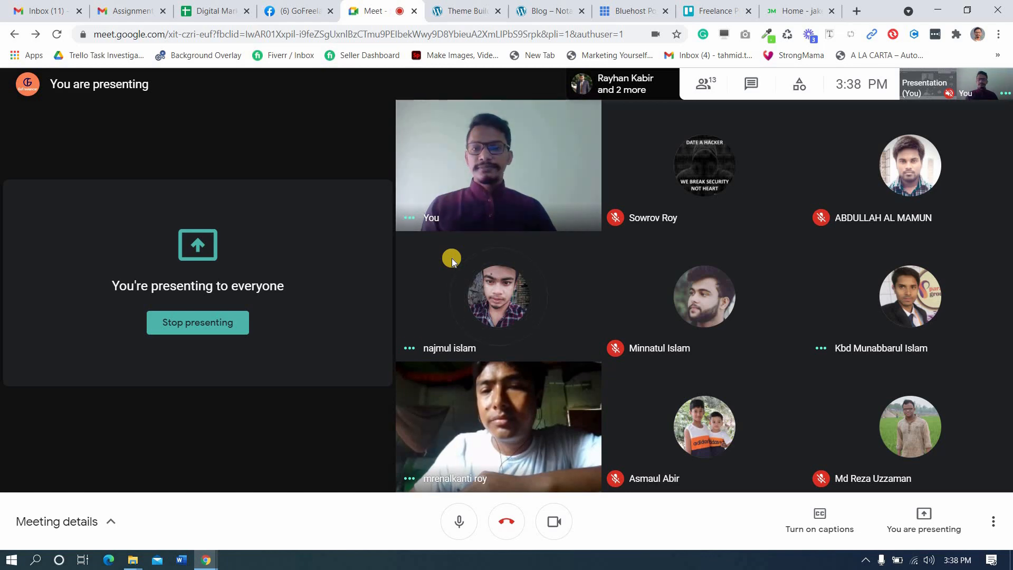
click(430, 6)
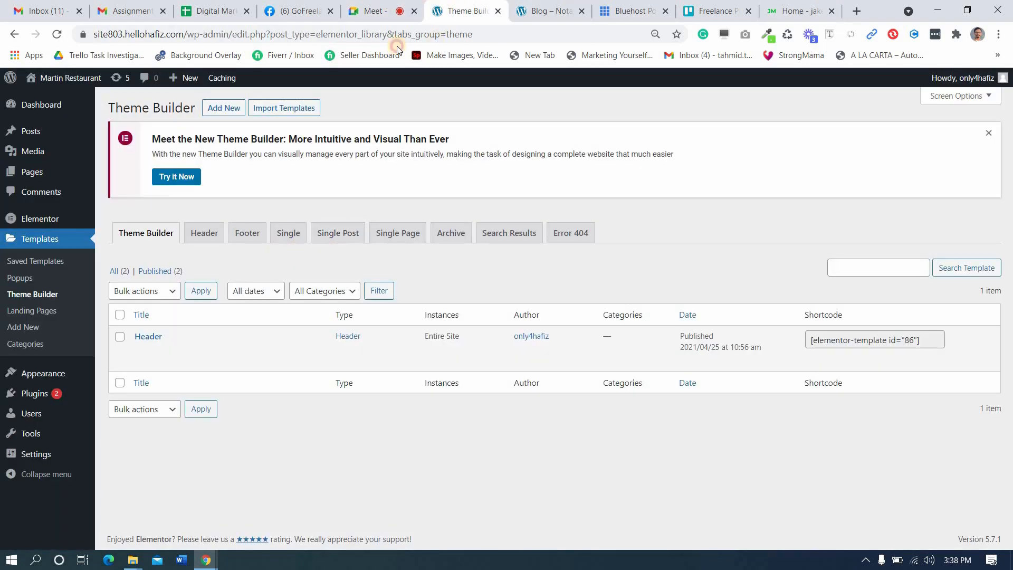
click(377, 11)
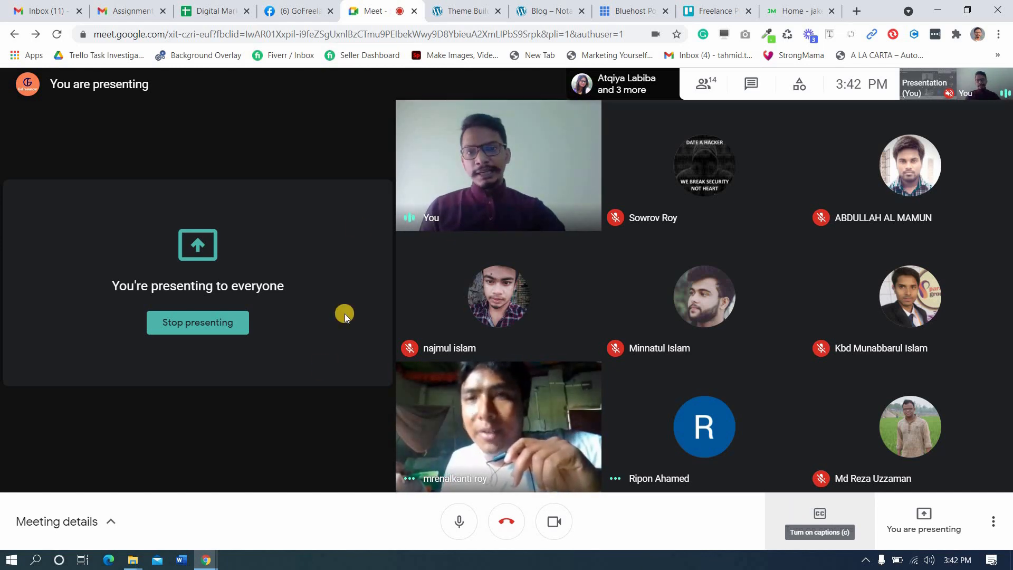
- Show the Archive templates in the Martin Restaurant Theme Builder, checking the Google Meet call in between
key(ctrl+Tab)
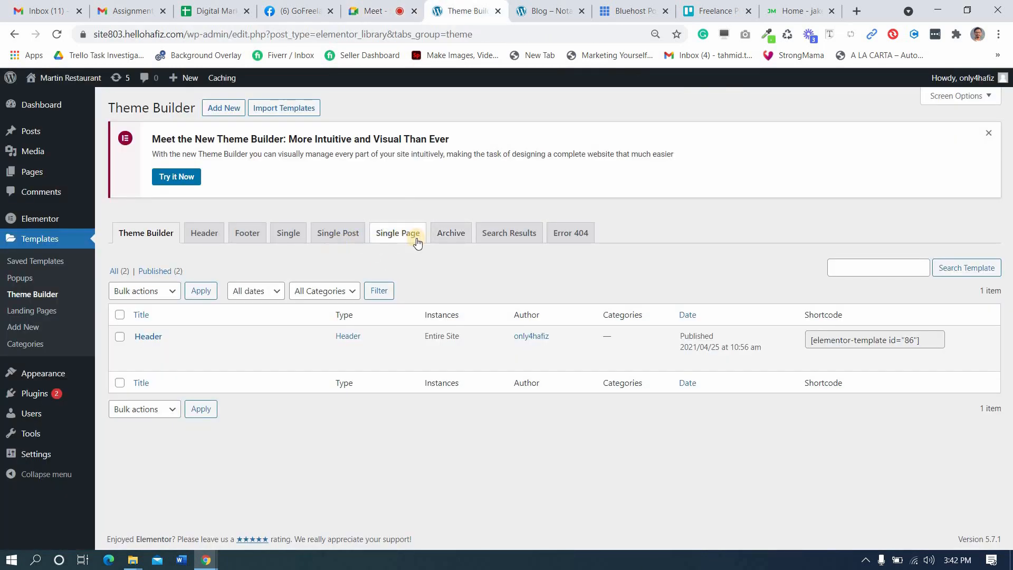
click(450, 238)
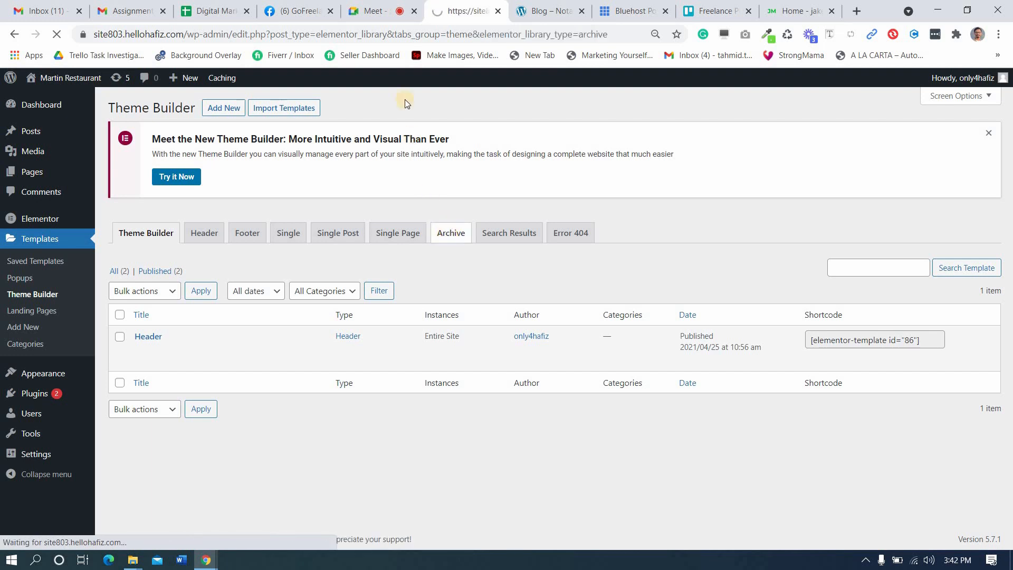
click(391, 5)
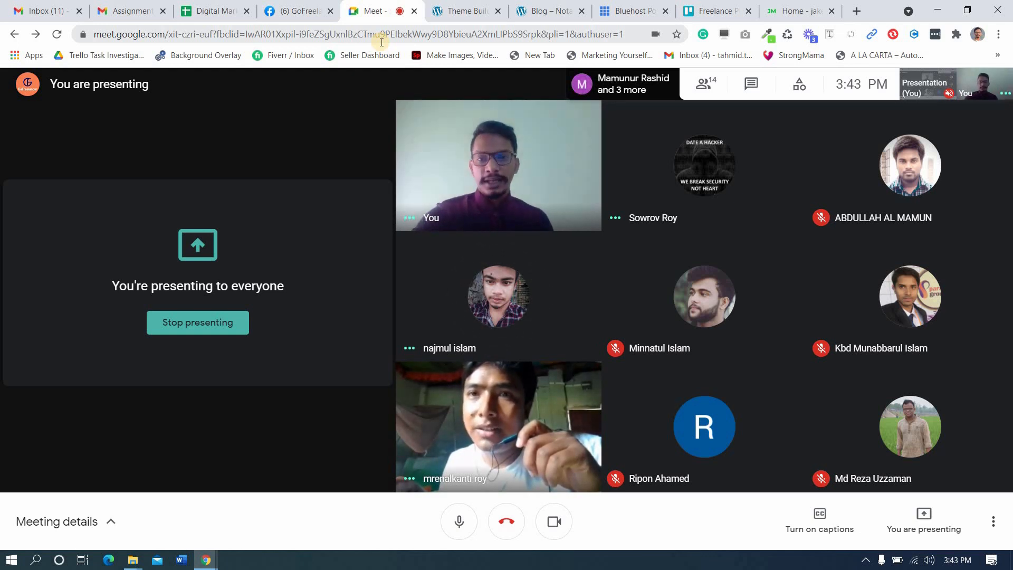
click(483, 12)
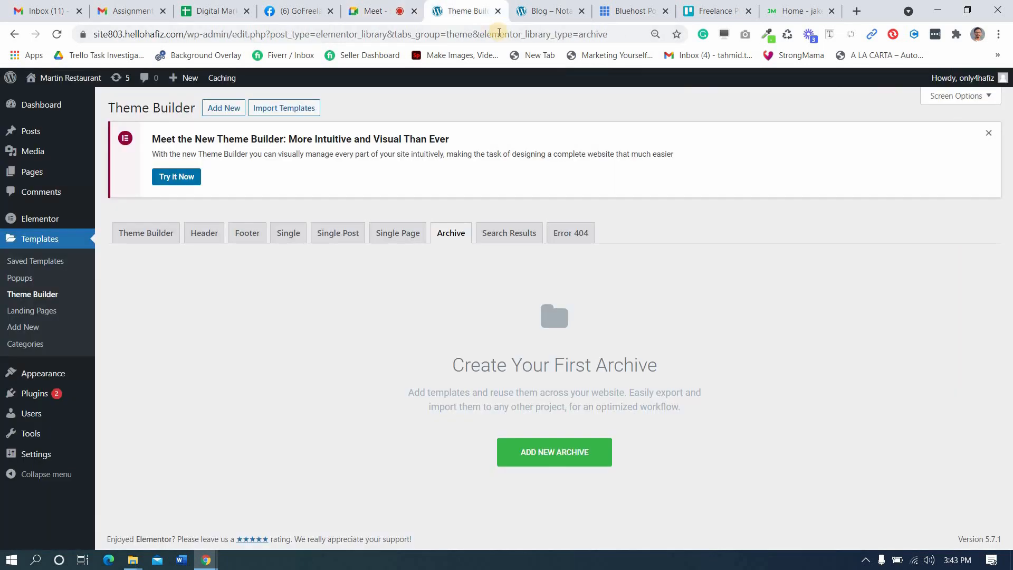
- Look over the post cards and the top banner of the Notary-90210 Blog page, checking the Google Meet call in between
click(551, 11)
scroll(560, 157, up, 10)
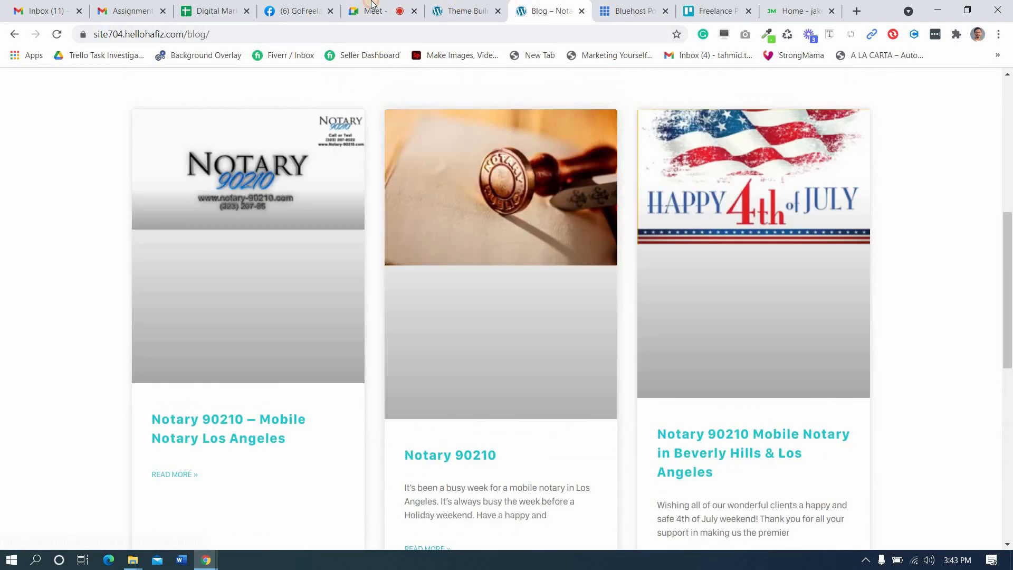
click(459, 11)
click(377, 11)
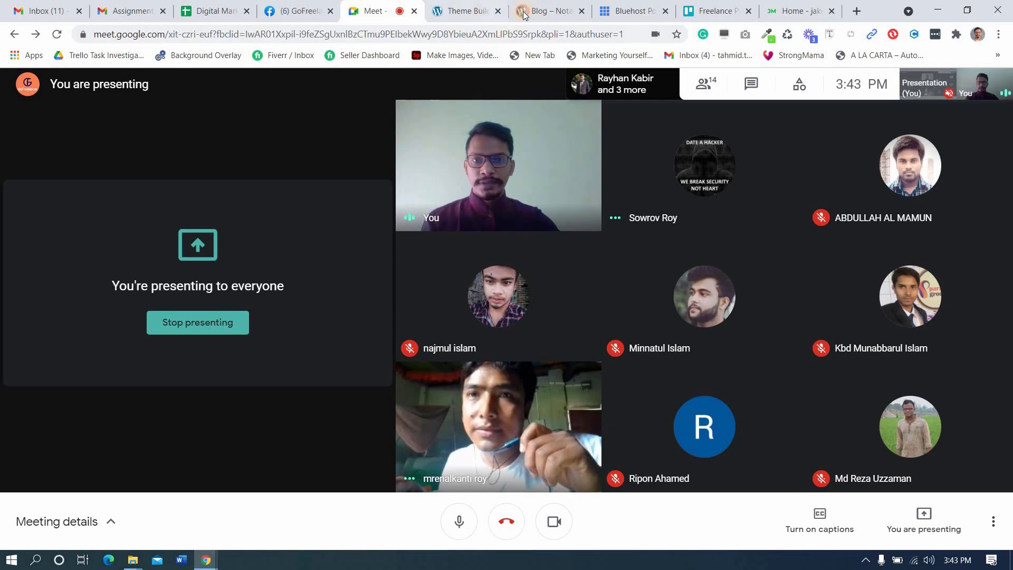
click(524, 14)
scroll(413, 207, up, 8)
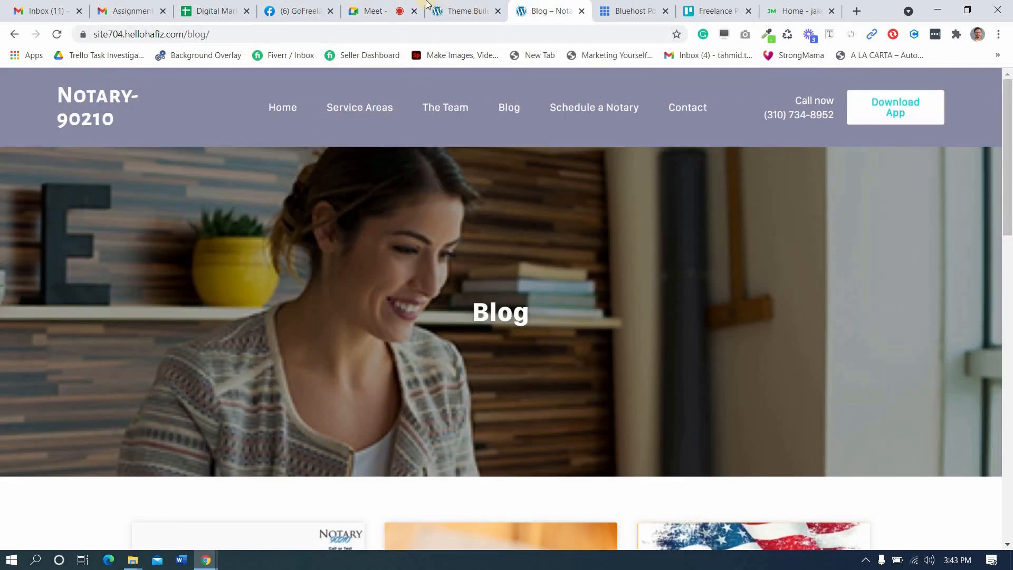
- Check the Google Meet call and view the Archive section of the Theme Builder
click(375, 11)
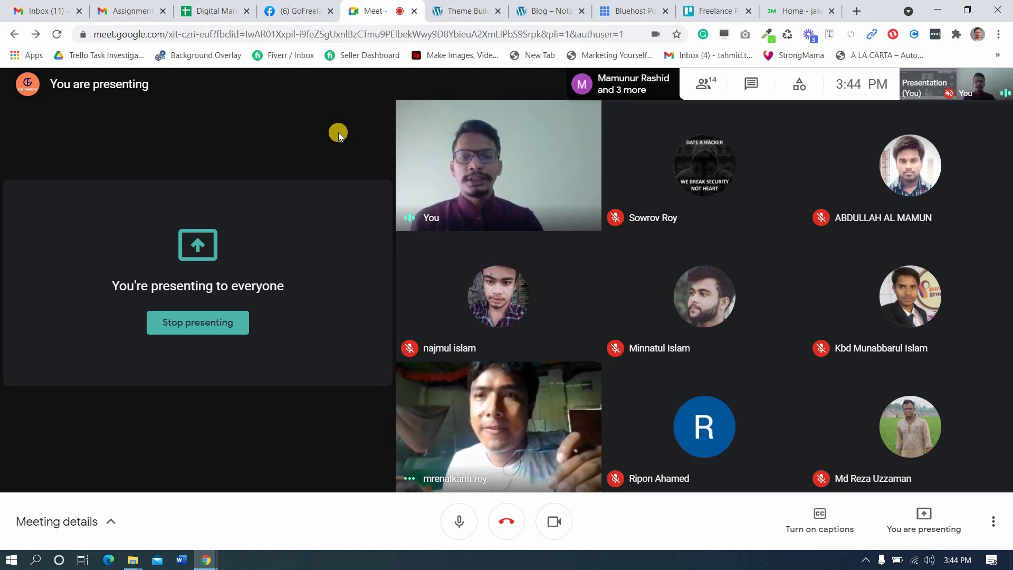
click(471, 5)
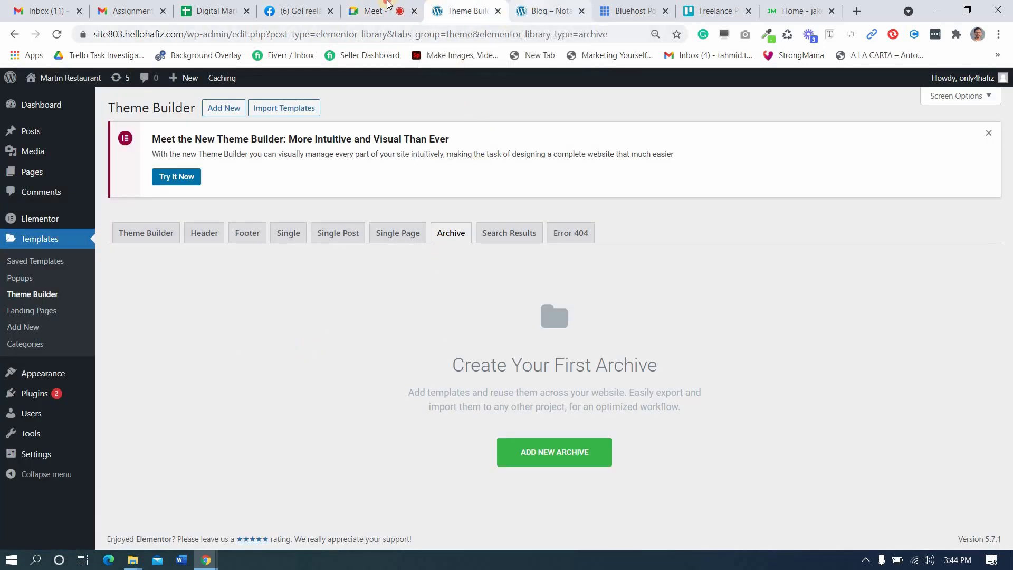
click(372, 11)
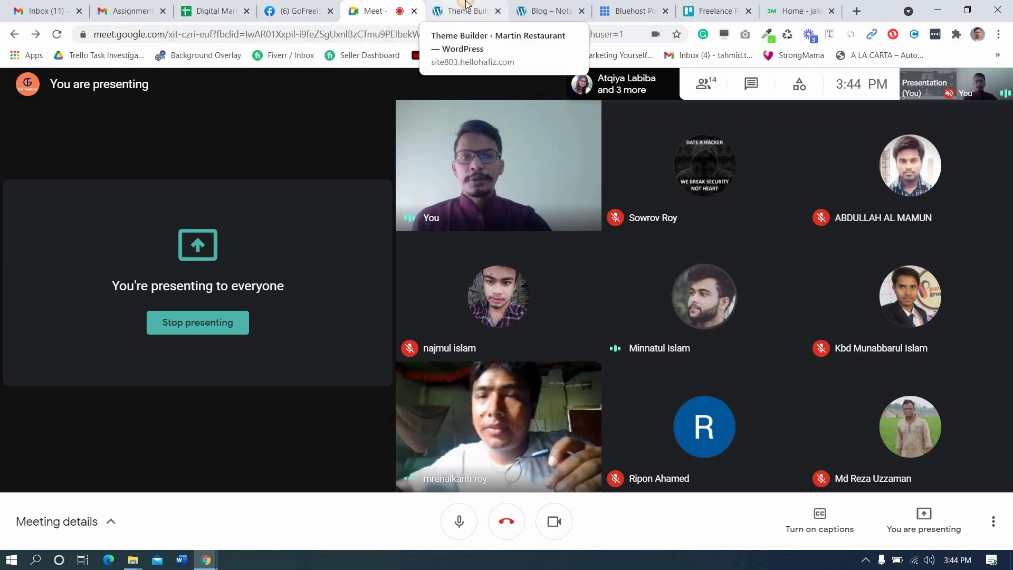
- Open the Martin Restaurant Posts list in a separate browser tab and bring it into view
click(467, 6)
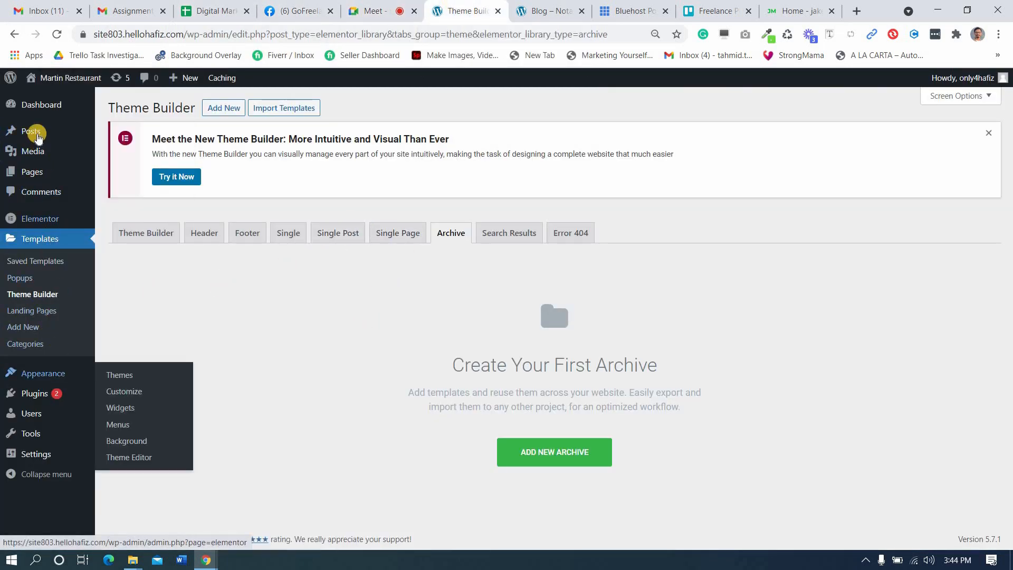
click(116, 134)
click(512, 3)
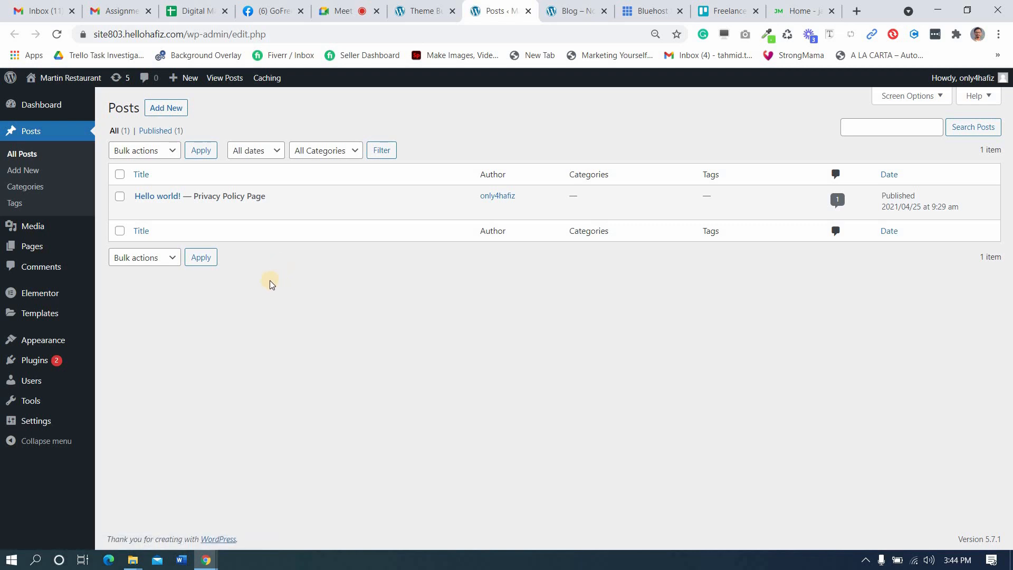
- After checking the Google Meet call, copy the title "Notary 90210 – Mobile Notary Los Angeles" from the Notary-90210 Blog page
click(344, 10)
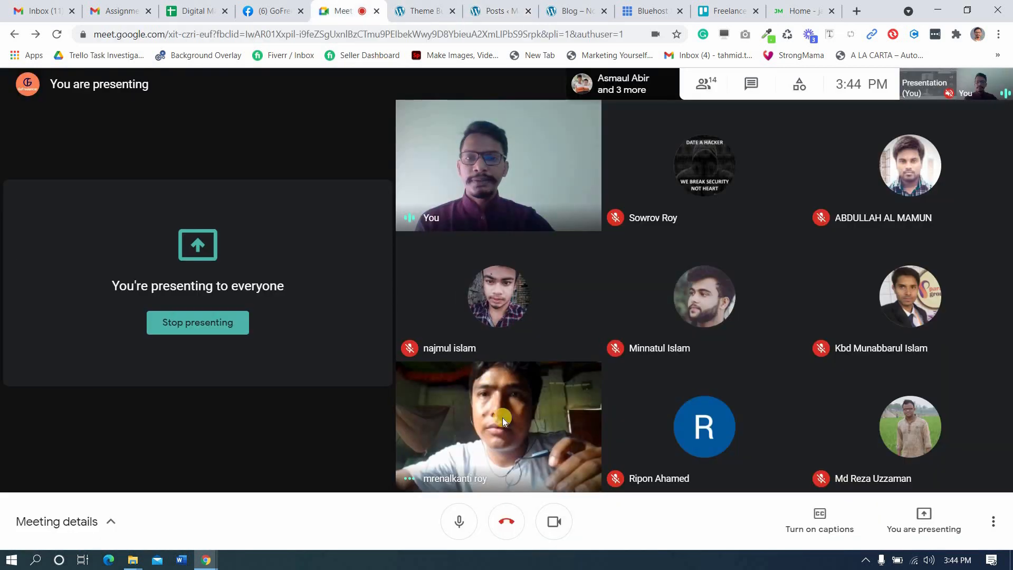
mouse_move(518, 451)
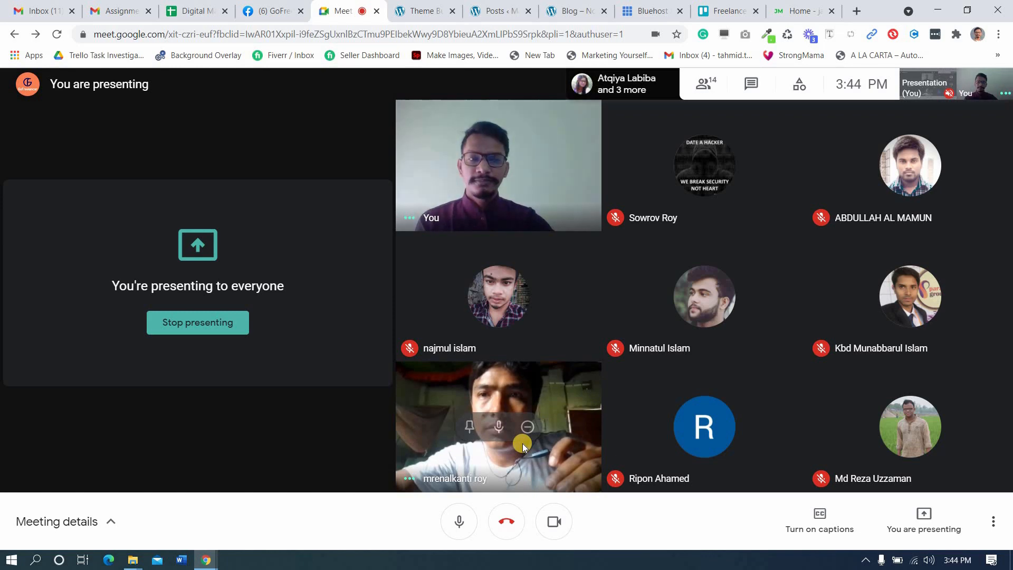
click(572, 11)
scroll(369, 317, down, 8)
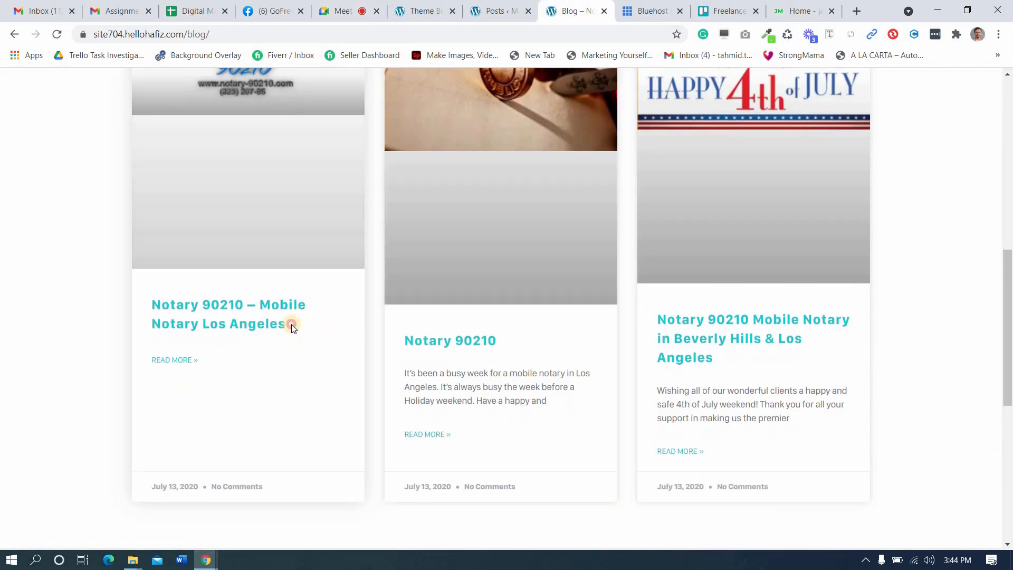
drag(287, 324, 154, 310)
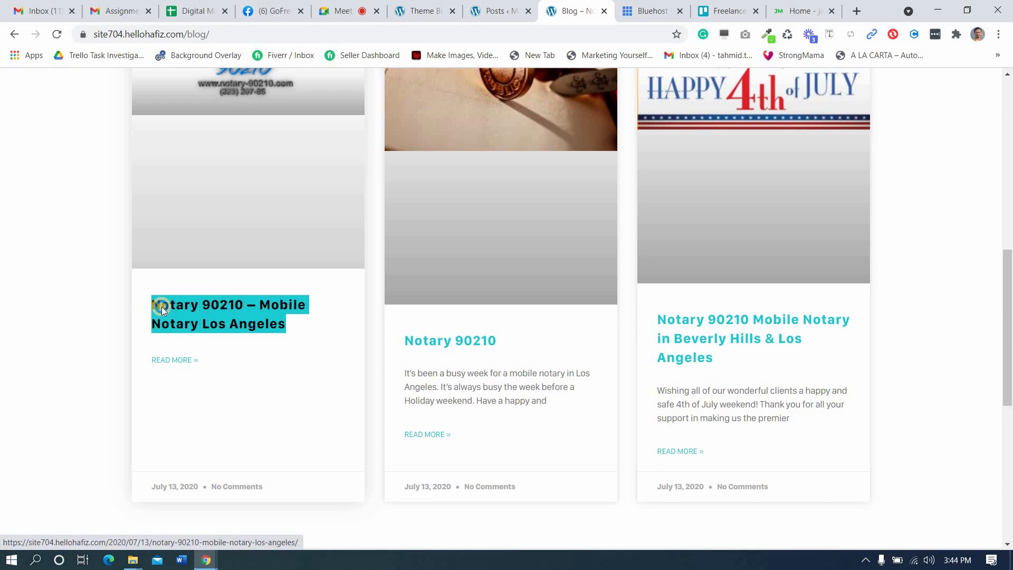
right_click(161, 306)
click(179, 406)
click(255, 235)
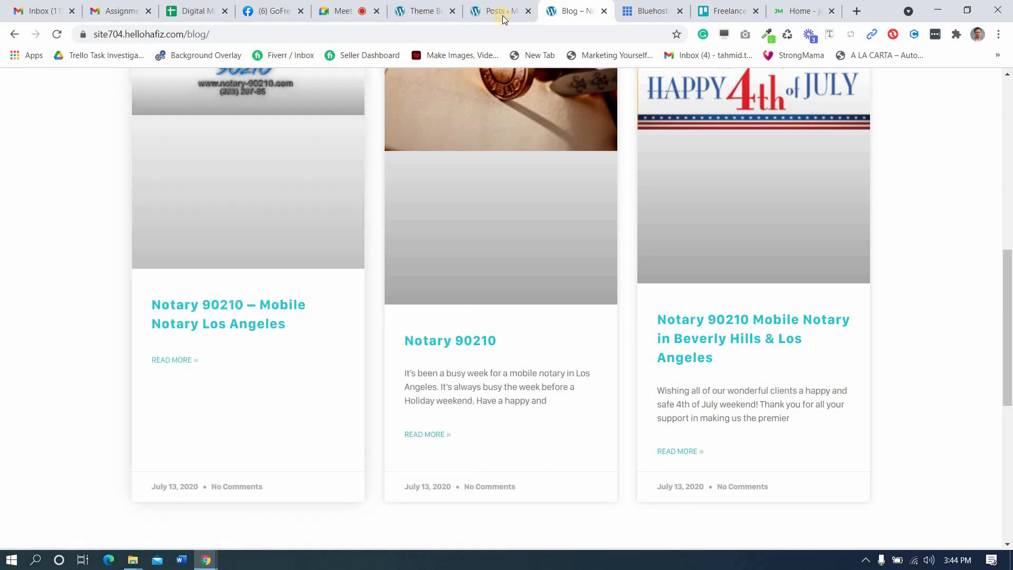
- Return to the Martin Restaurant Posts list and start adding a new post
click(499, 12)
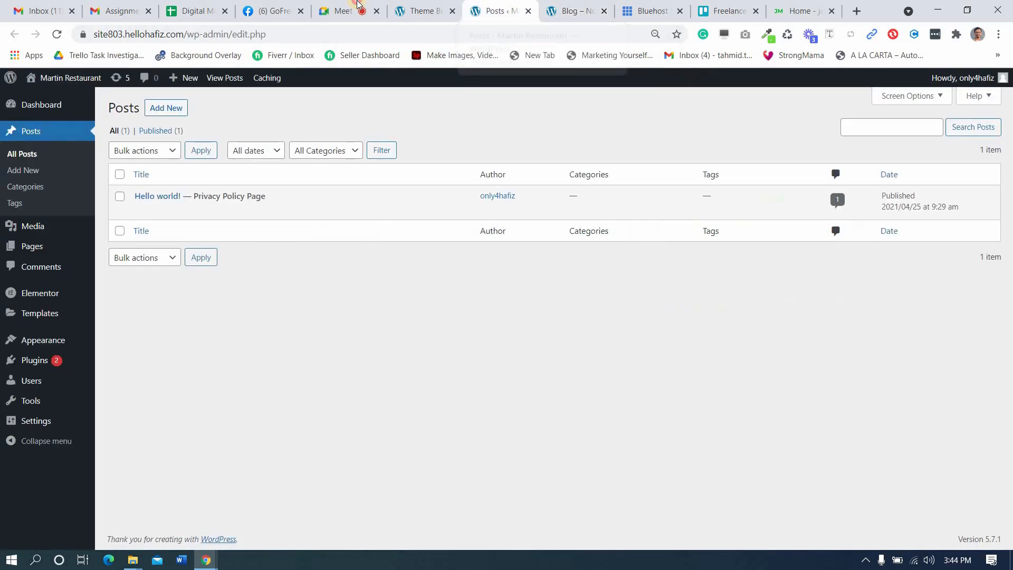
click(358, 4)
click(422, 11)
click(488, 10)
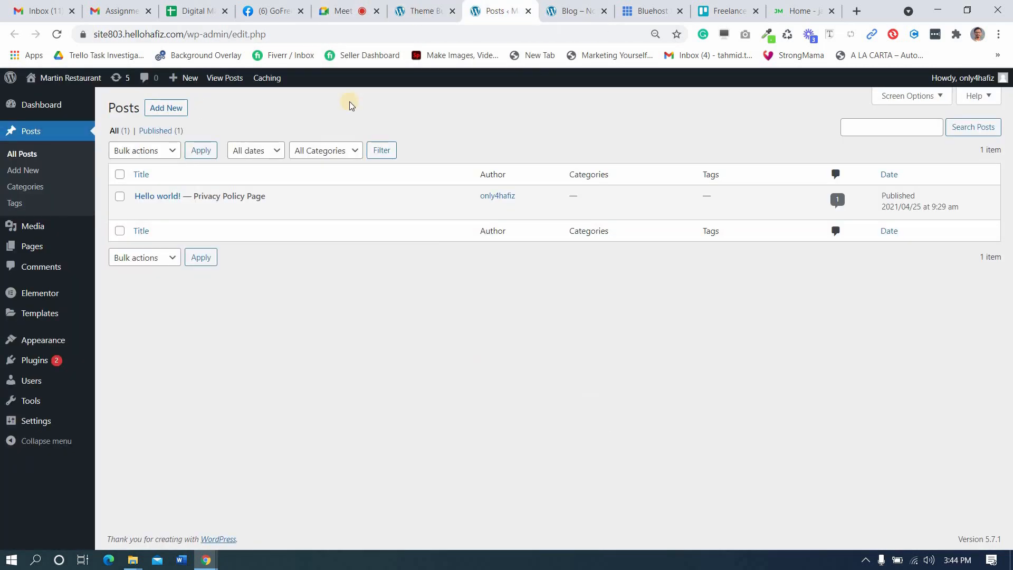
click(172, 108)
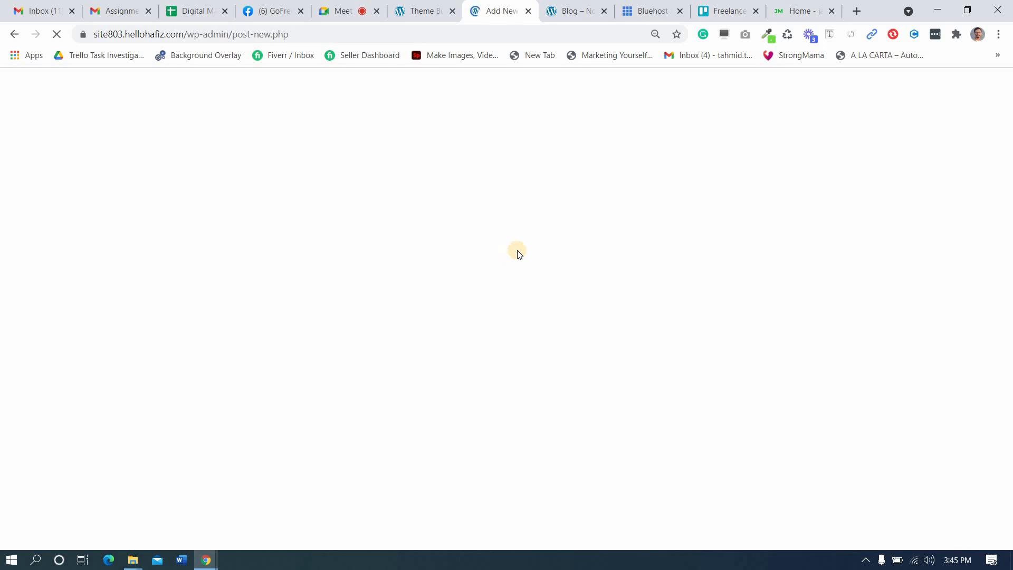
- Check the Google Meet call, look at the loading new-post page and go back to the call
click(344, 7)
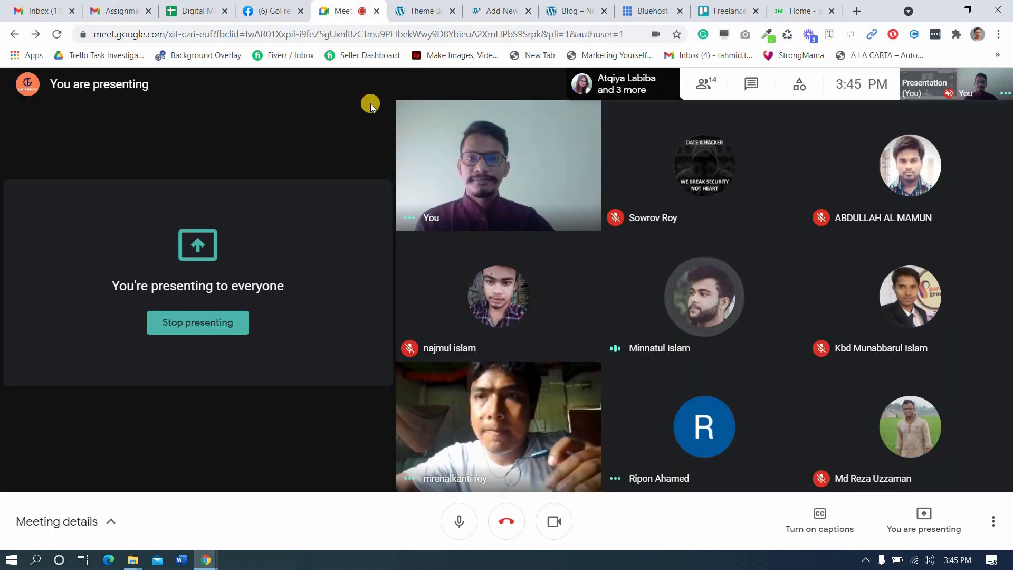
click(496, 10)
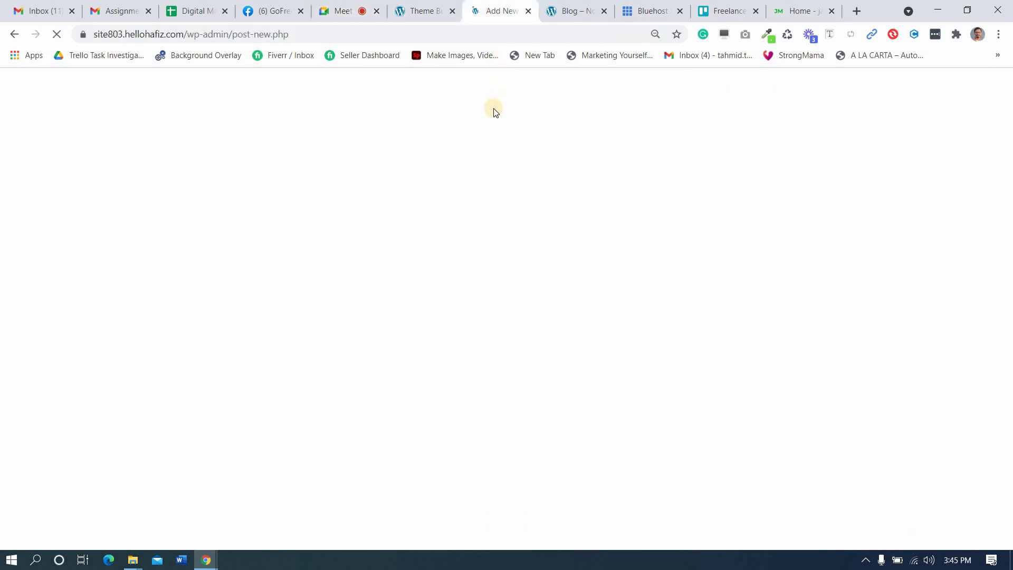
click(335, 5)
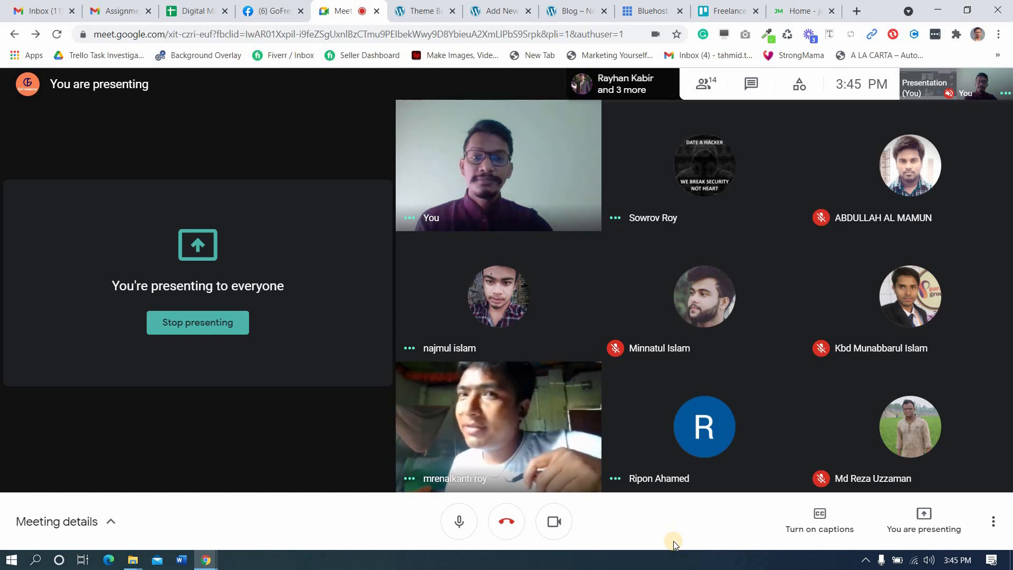
mouse_move(651, 476)
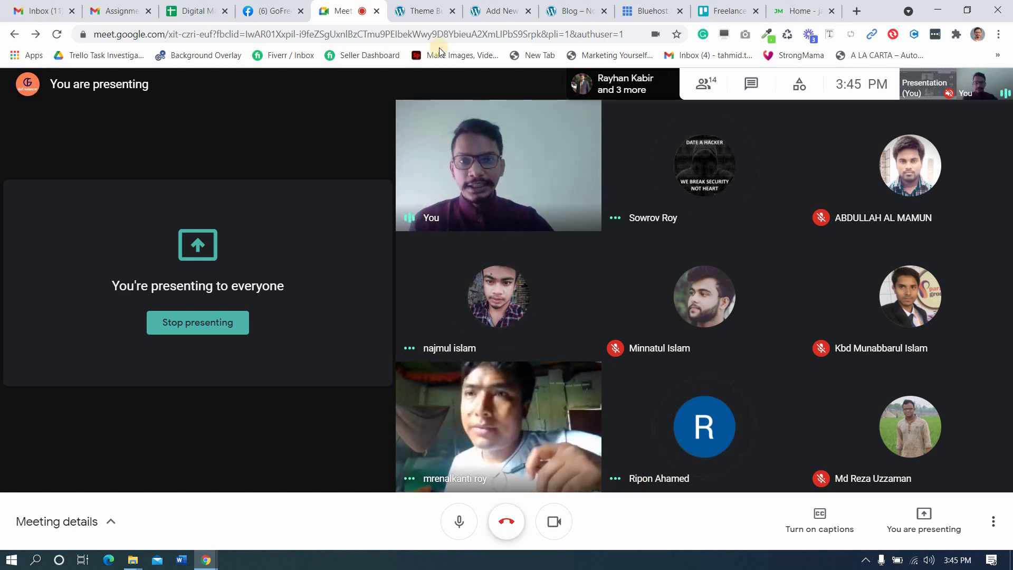
- Glance at the new-post page, return to Theme Builder and open the Add Plugins page in a separate browser tab
click(425, 11)
click(498, 7)
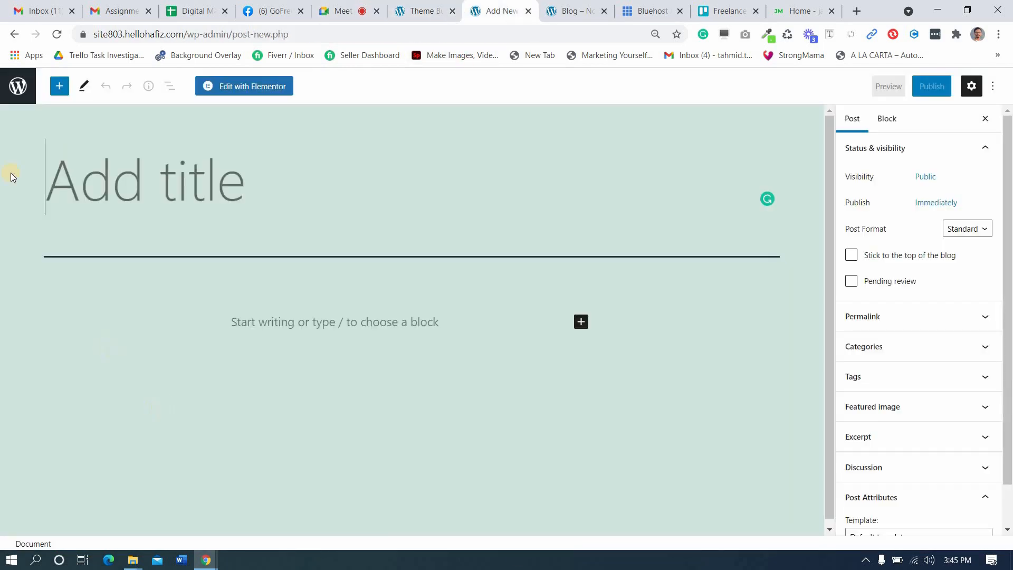
click(425, 10)
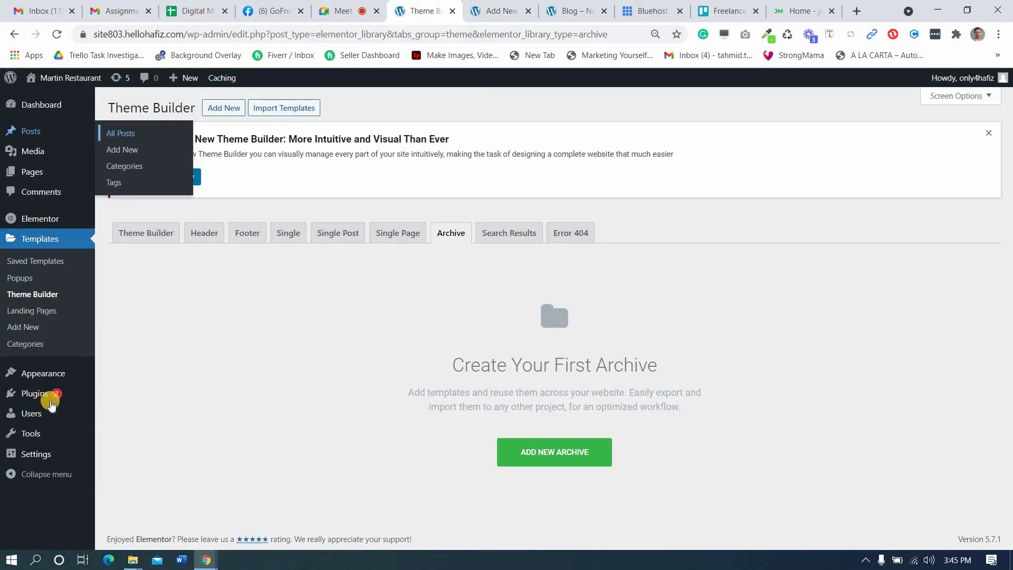
mouse_move(34, 393)
click(121, 411)
click(468, 5)
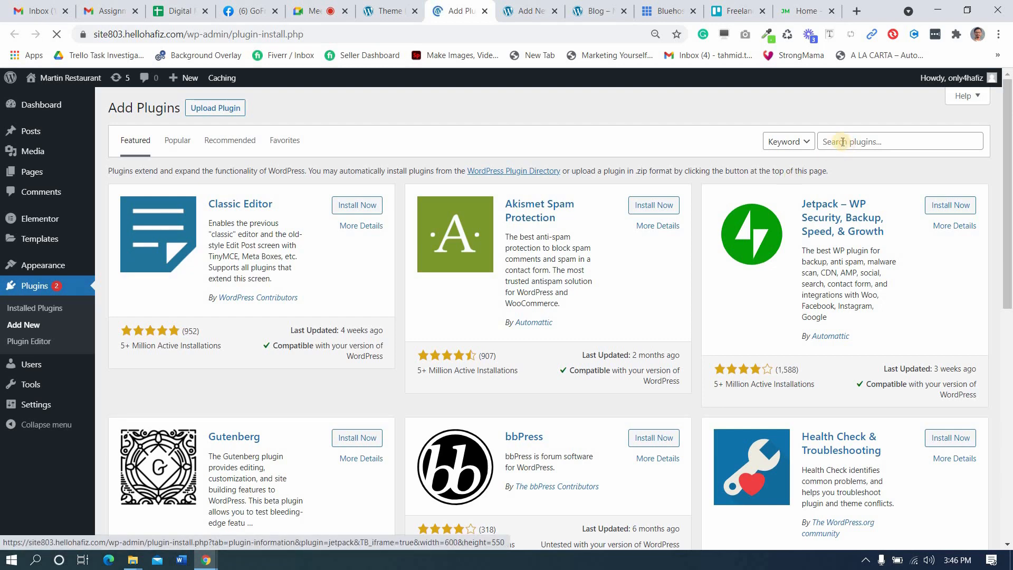
- Search the plugin directory for "fakerpress" and read the FakerPress description
click(846, 143)
text(faker)
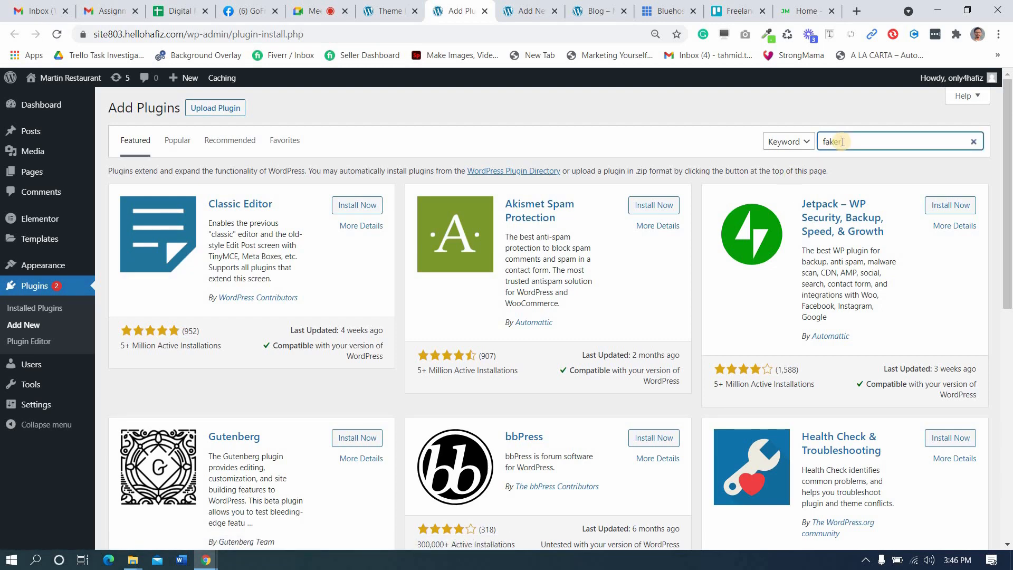
text(press)
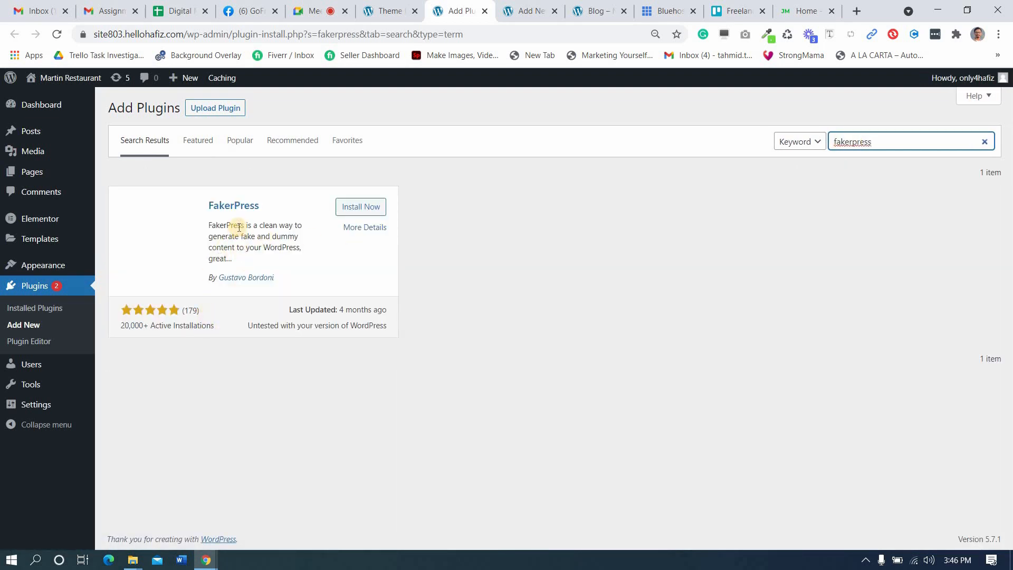
click(280, 236)
mouse_move(277, 243)
mouse_down()
mouse_move(212, 236)
mouse_move(278, 247)
mouse_up()
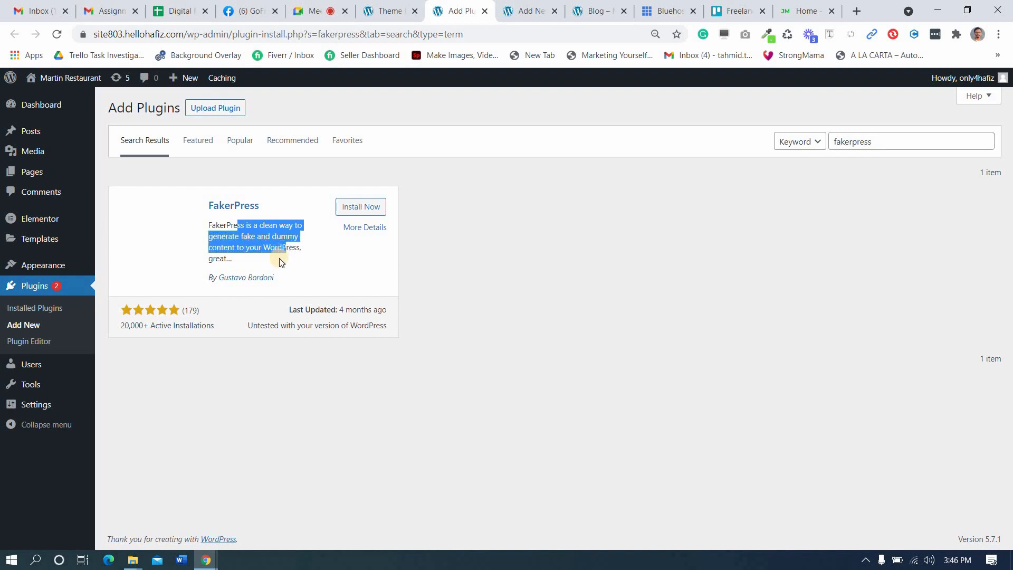
click(279, 260)
- After checking the Google Meet call, install and activate the FakerPress plugin and open its post generator
click(328, 7)
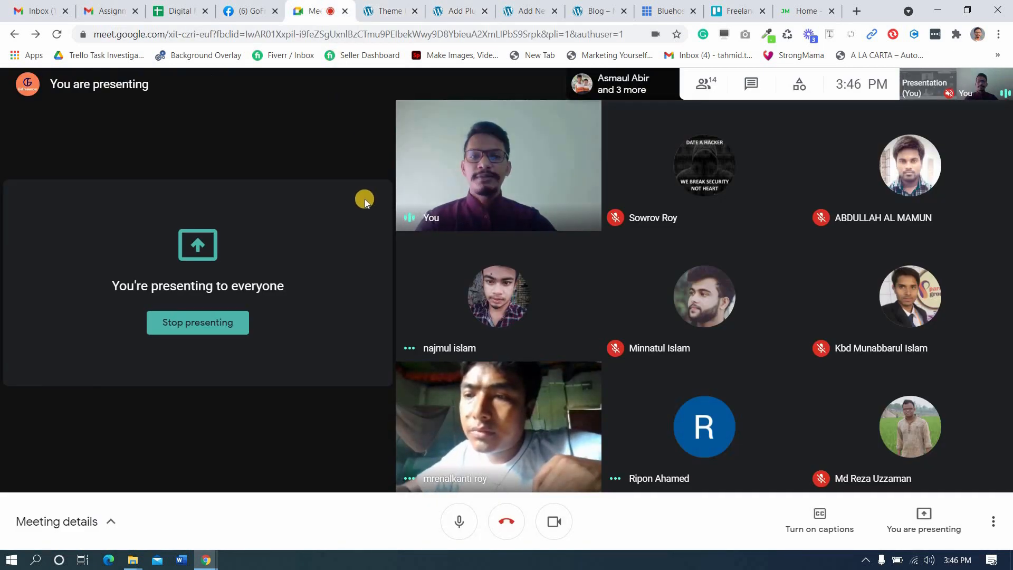
click(459, 11)
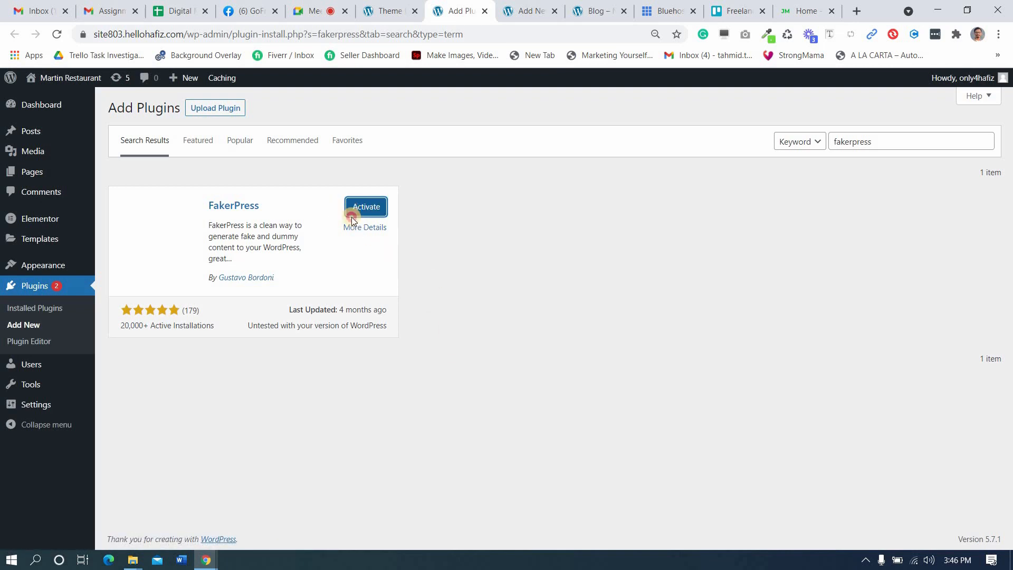
click(351, 217)
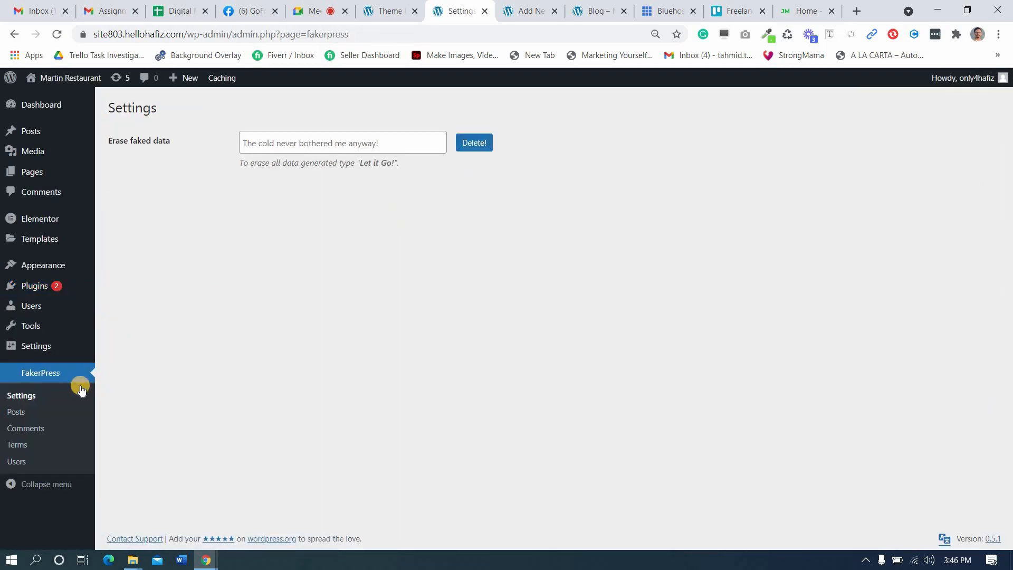
click(73, 415)
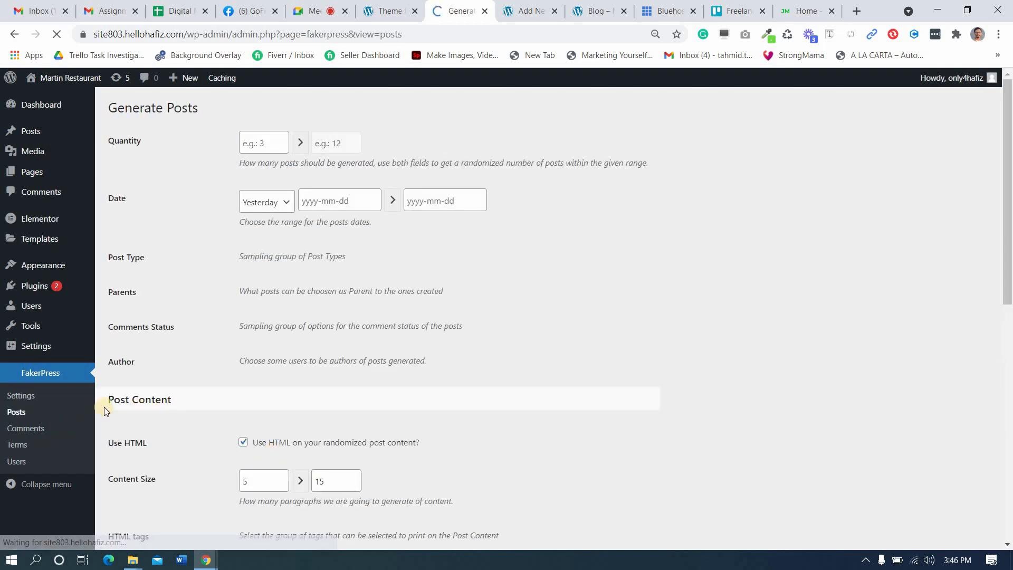
- Check the Google Meet call and the Theme Builder page, and return to FakerPress's Generate Posts page with a fresh form
click(334, 5)
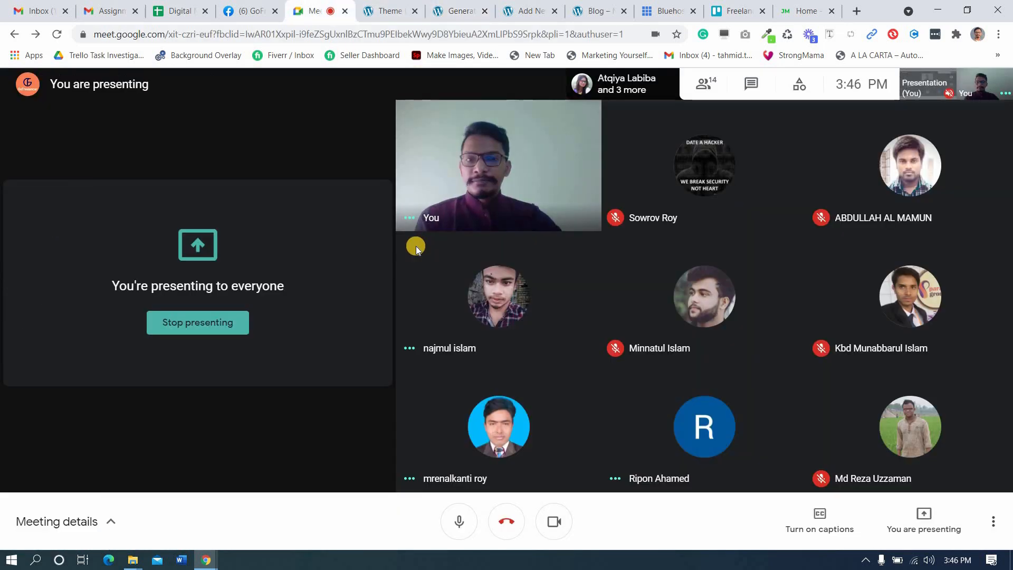
click(378, 12)
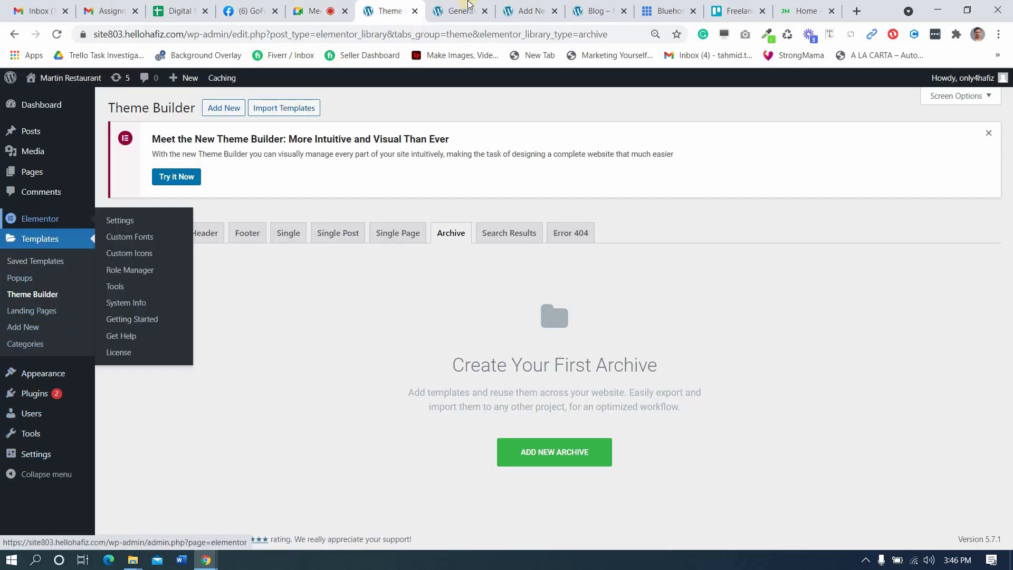
click(313, 7)
mouse_move(398, 328)
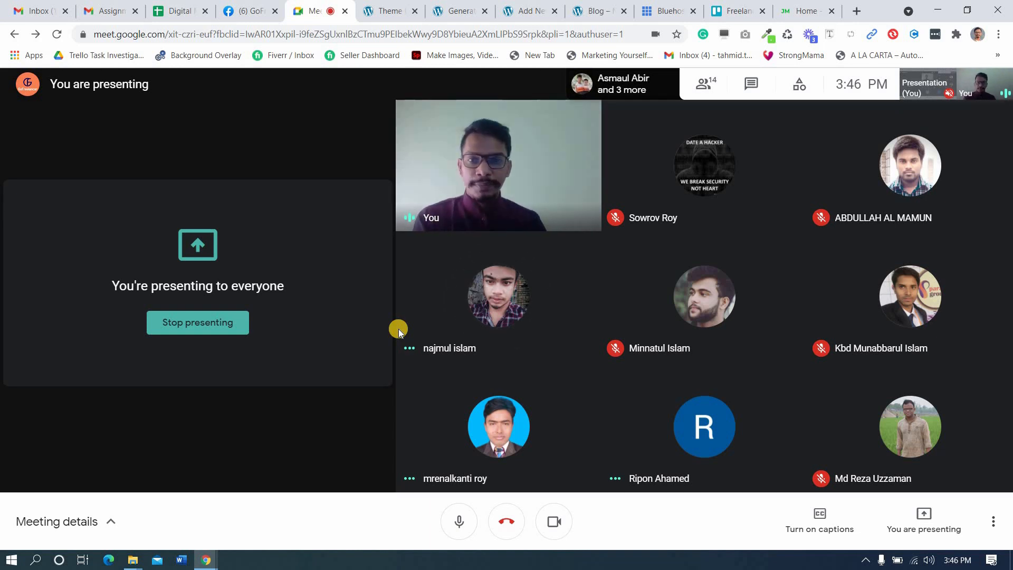
click(248, 11)
click(393, 6)
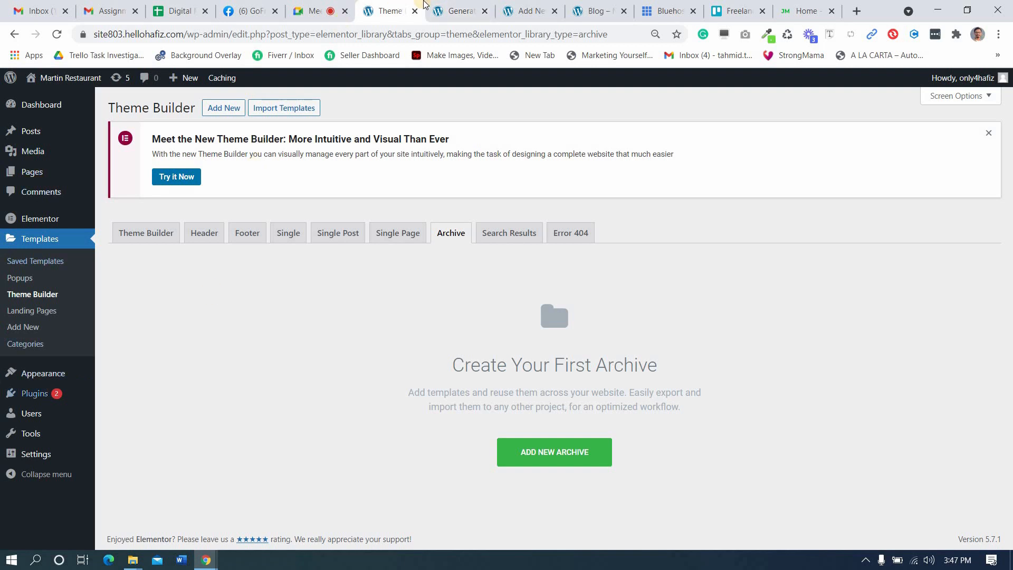
key(ctrl+Tab)
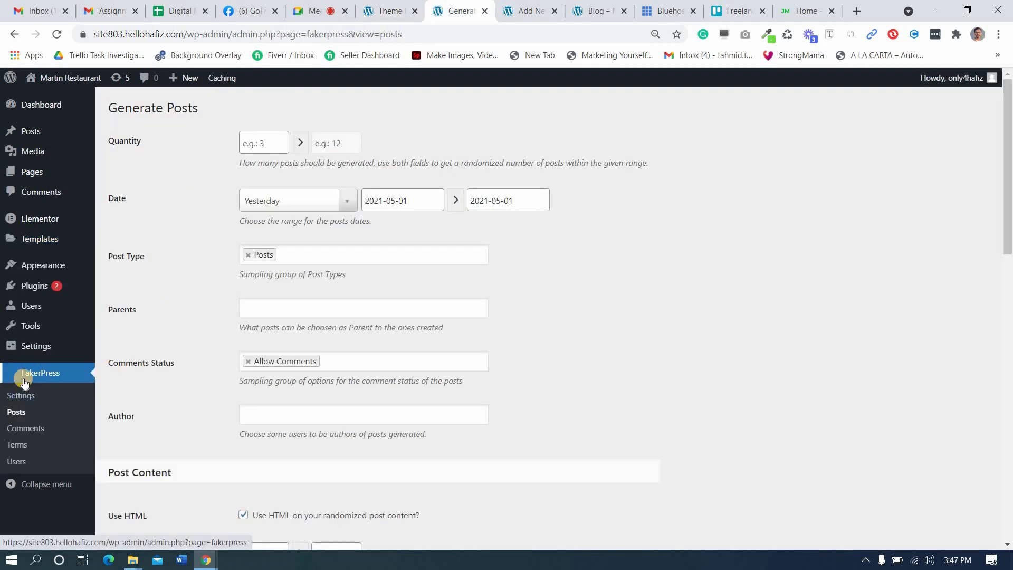
click(14, 415)
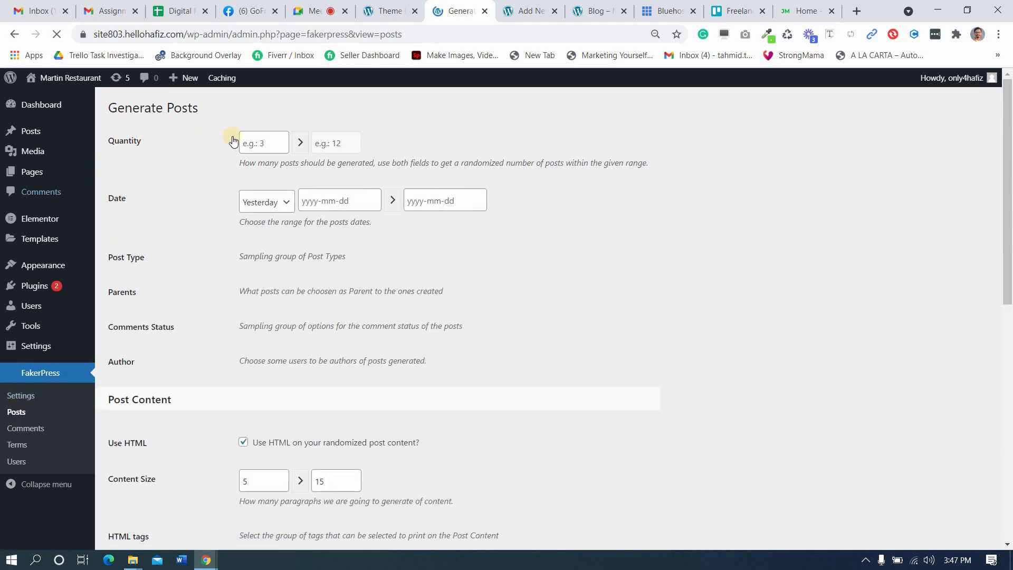
click(258, 143)
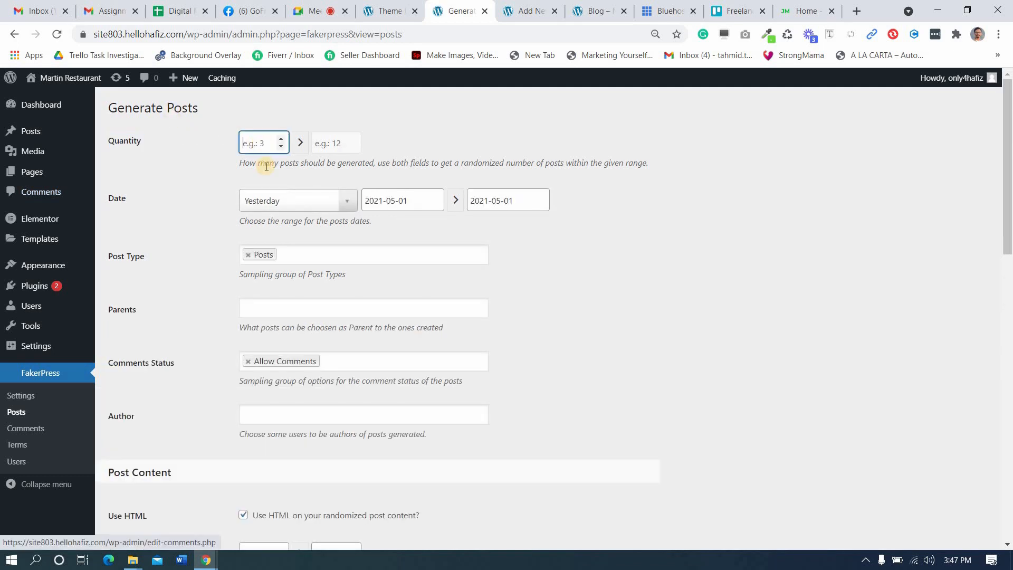
text(12)
click(223, 169)
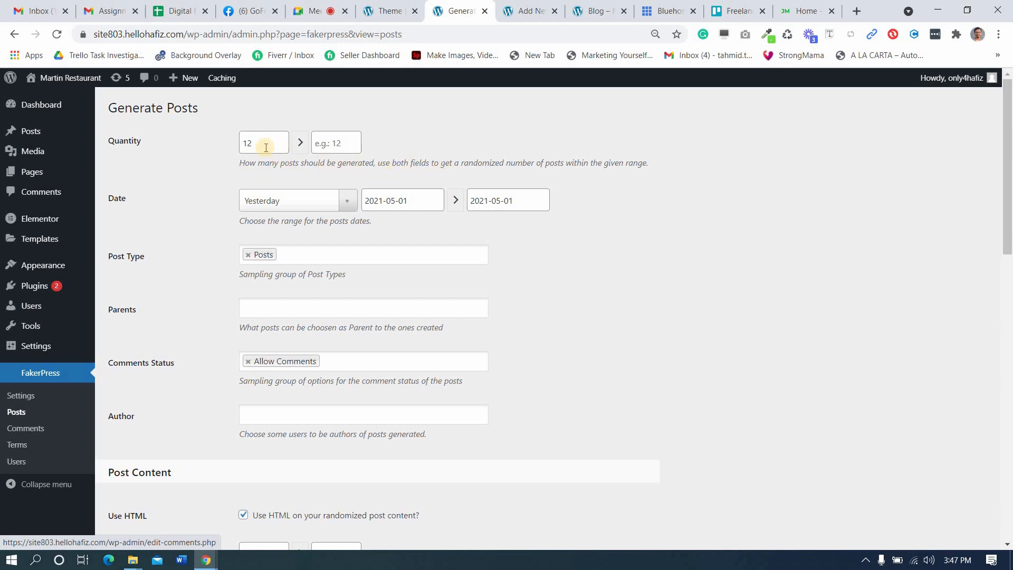
drag(266, 148, 203, 151)
key(BackSpace)
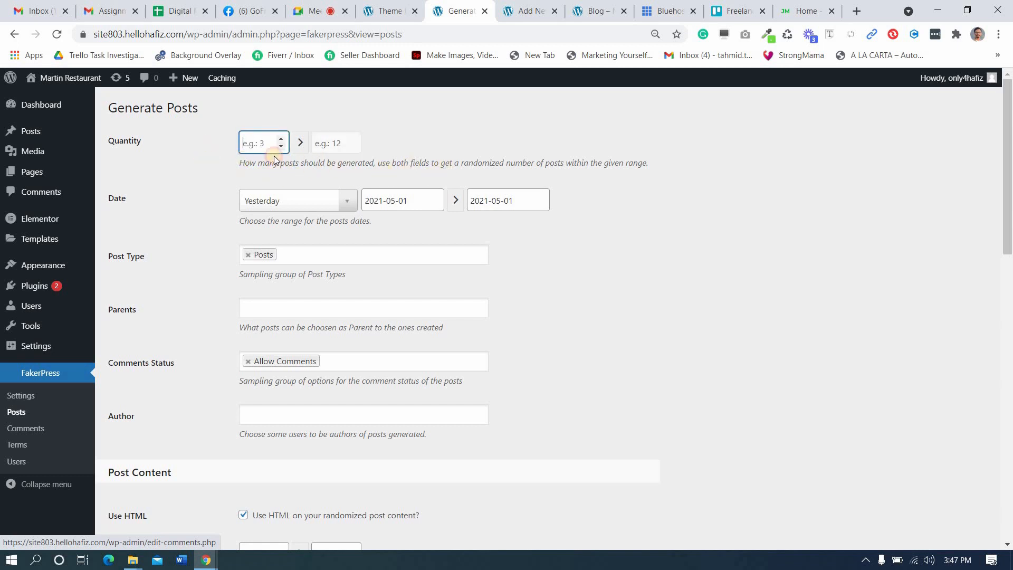
- Read the help text explaining how the Quantity fields set the number of generated posts
click(299, 143)
drag(307, 169, 332, 175)
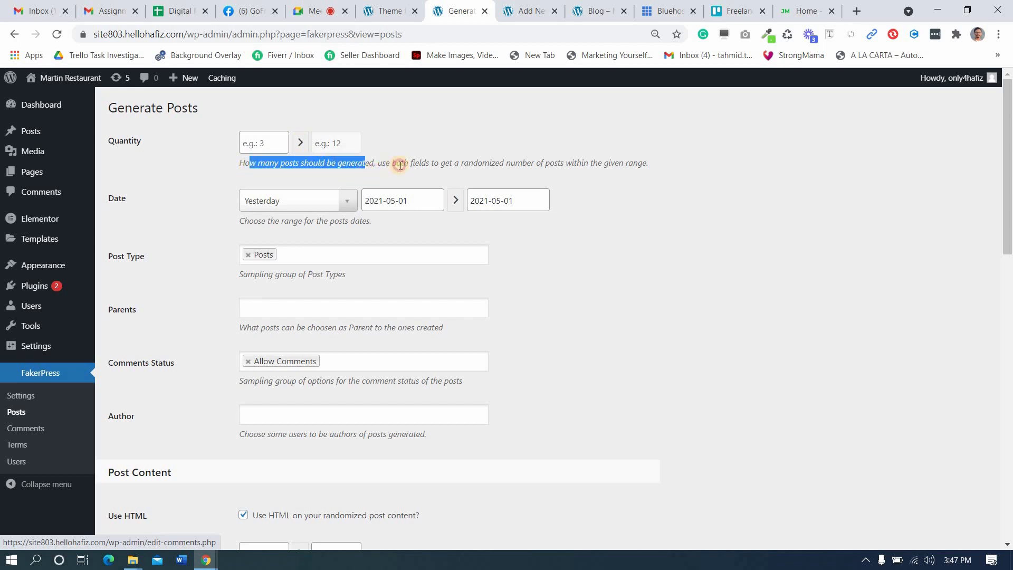
drag(397, 165, 691, 165)
click(501, 170)
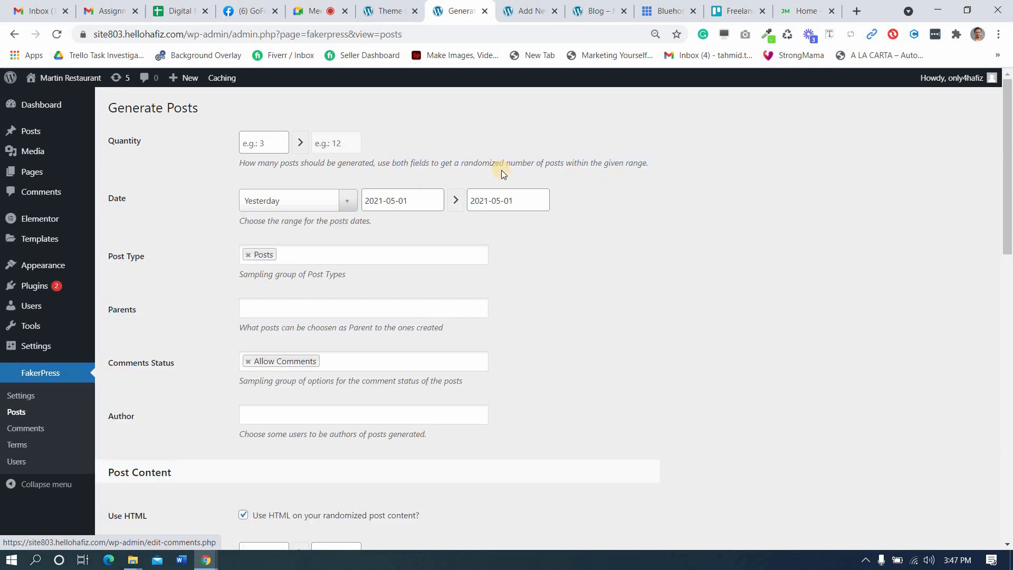
drag(504, 156, 397, 164)
click(397, 164)
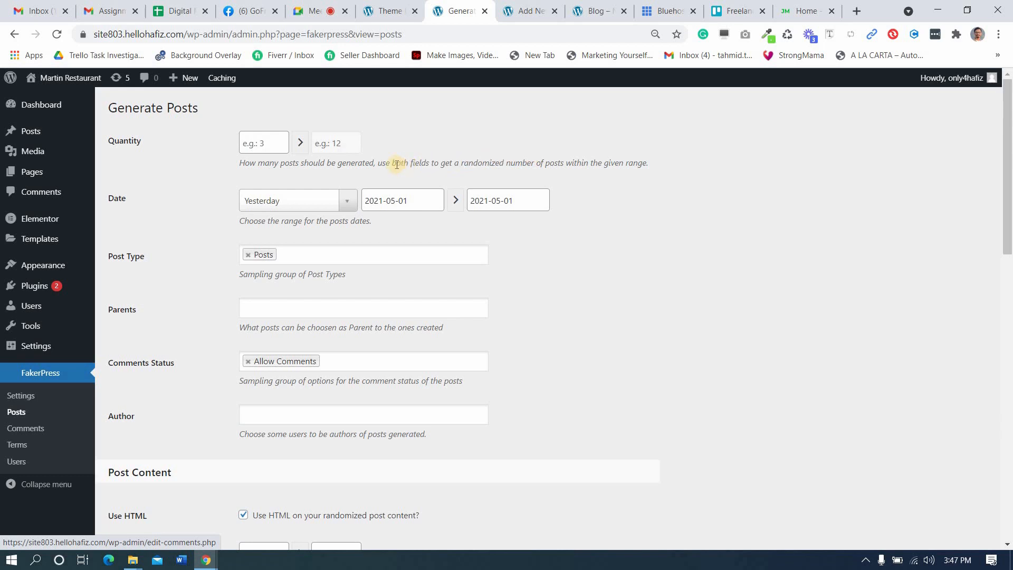
- Set the quantity of generated posts to a range from 8 to 12
click(265, 158)
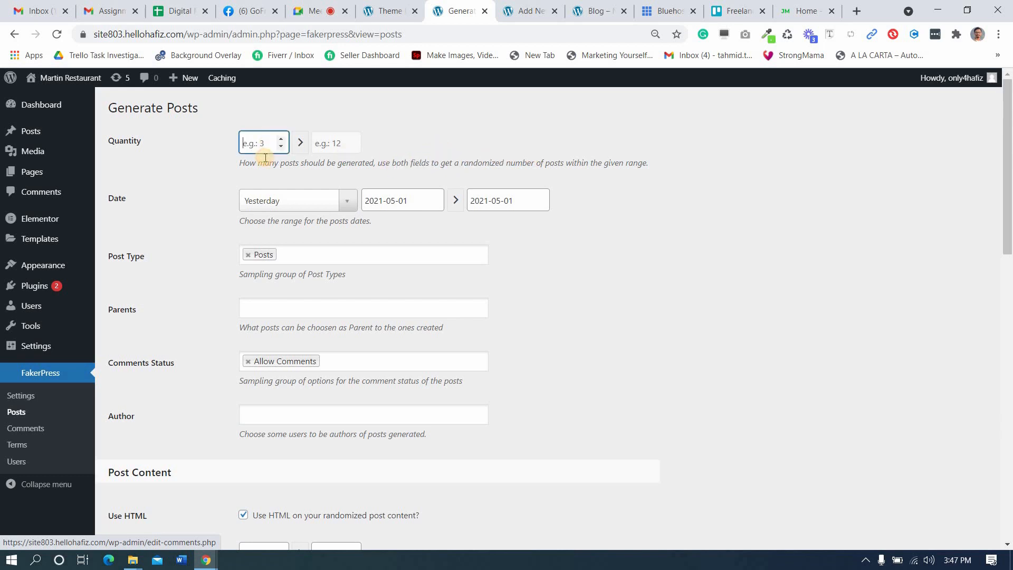
key(Tab)
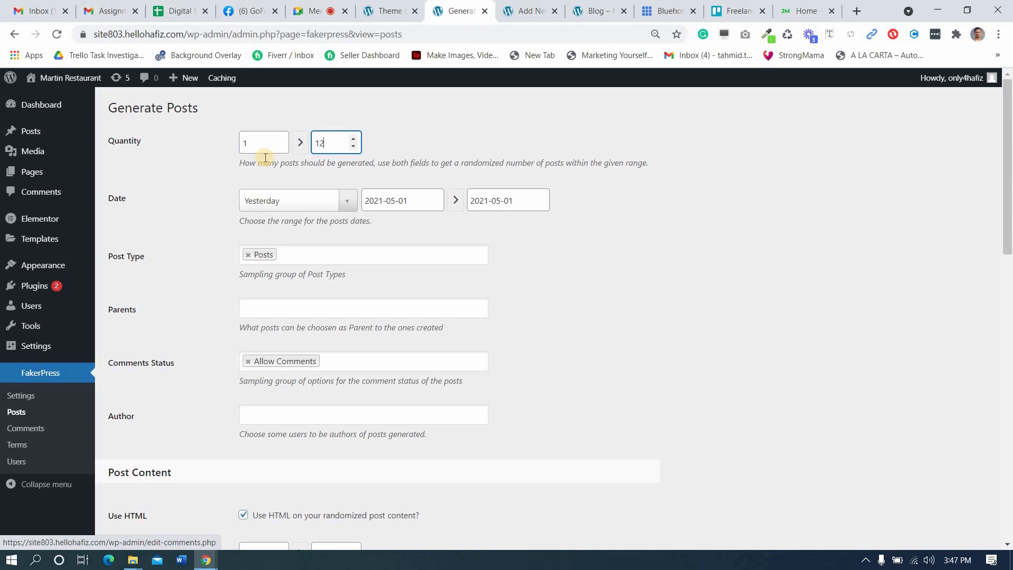
click(263, 148)
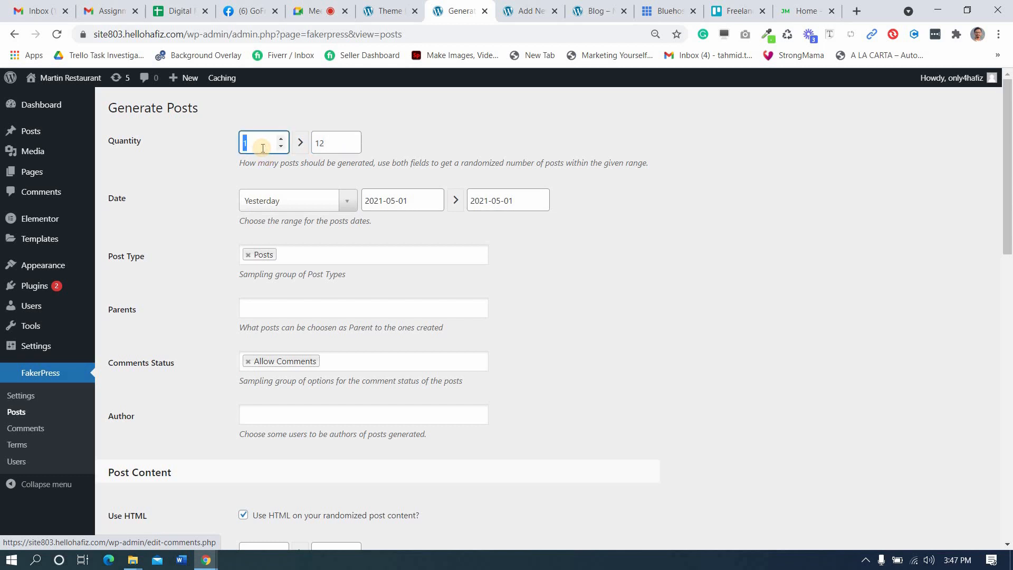
text(8)
drag(445, 162, 449, 163)
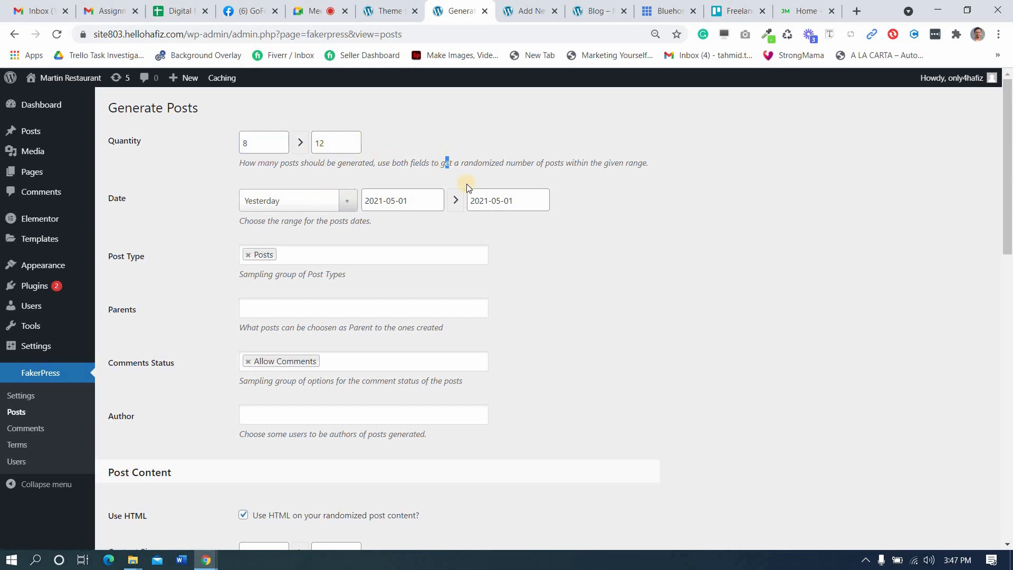
click(554, 218)
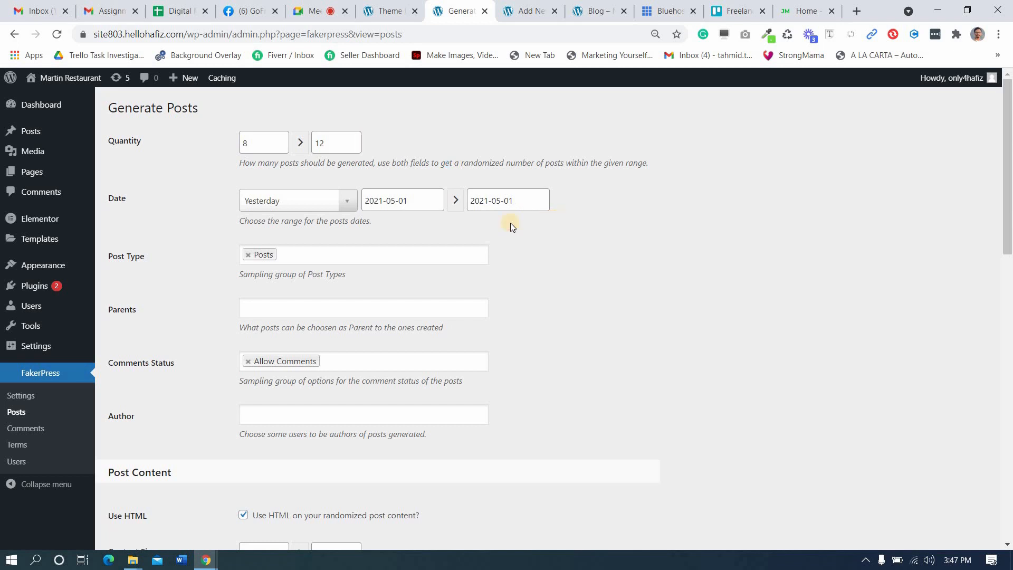
- Rework the post quantity so that both ends of the range are 8
click(279, 147)
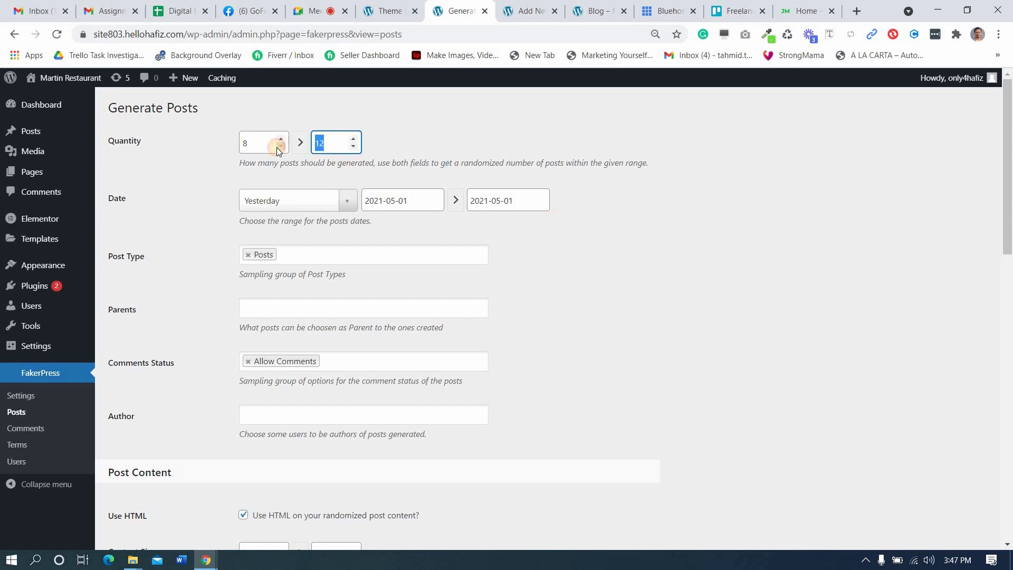
key(BackSpace)
double_click(246, 143)
text(12)
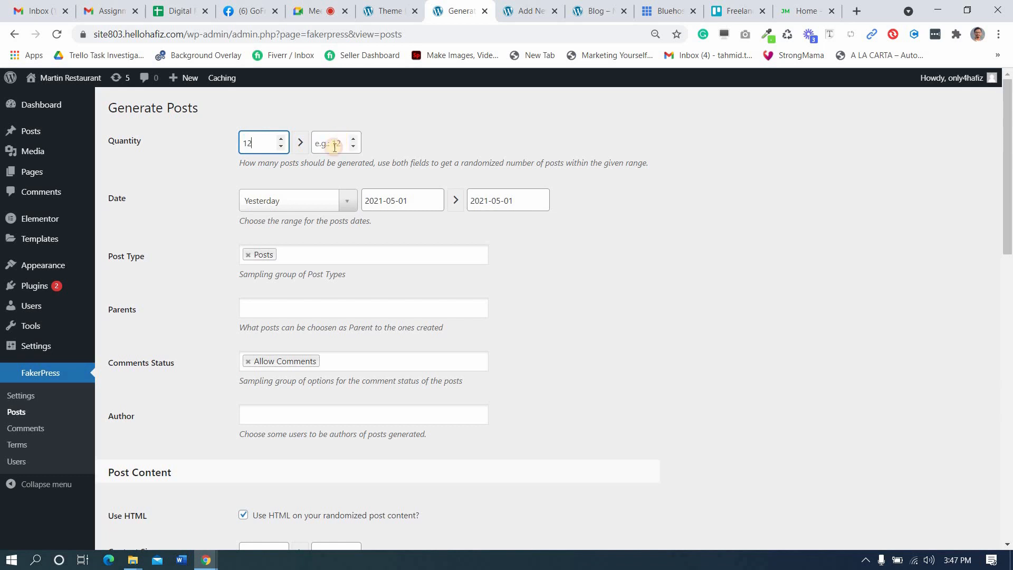
click(324, 141)
text(8)
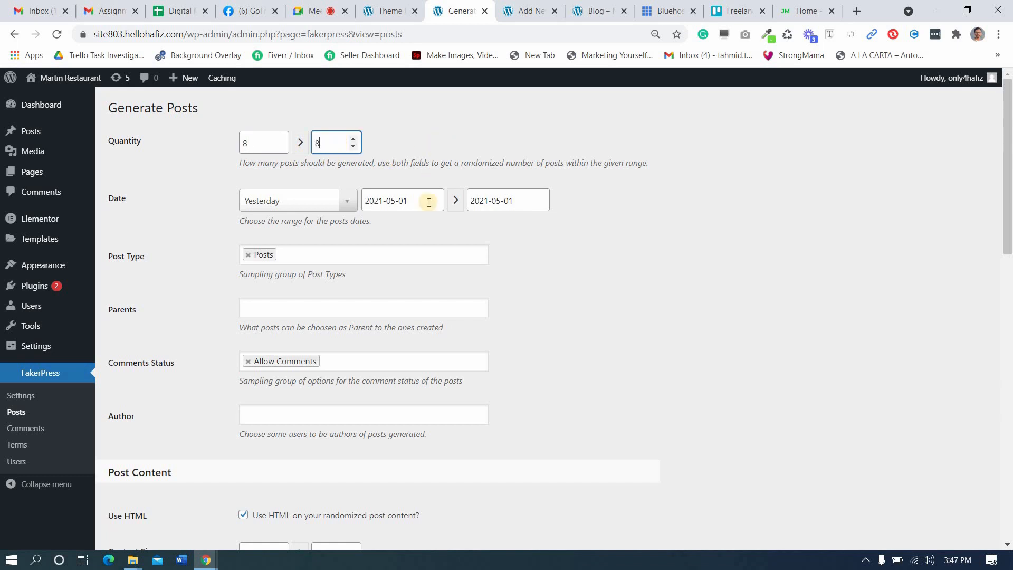
click(604, 249)
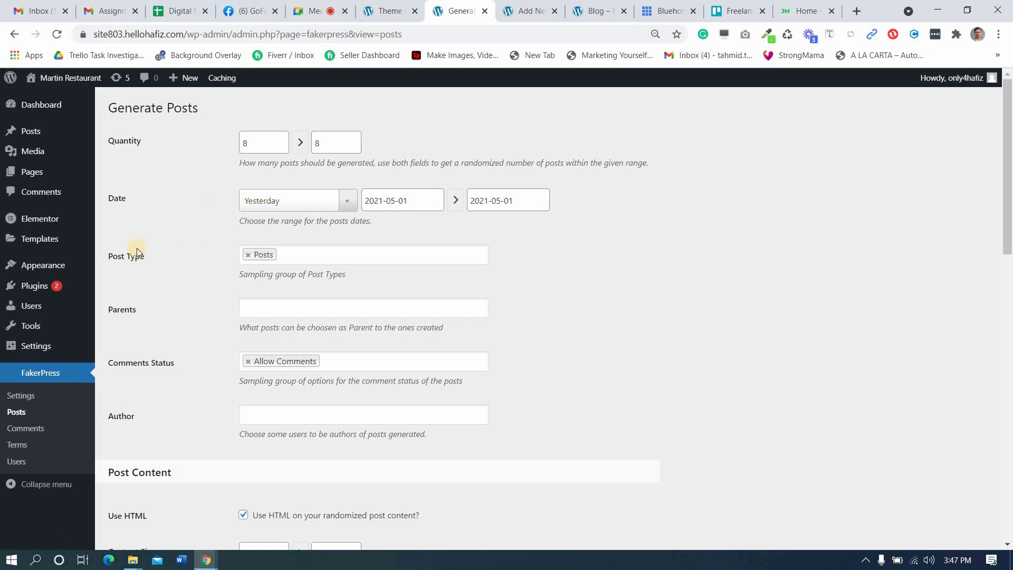
- Review the Post Type setting and choose the site's existing user account as author of the generated posts
drag(220, 261, 302, 256)
click(302, 256)
click(182, 274)
click(187, 296)
scroll(243, 285, down, 3)
click(284, 289)
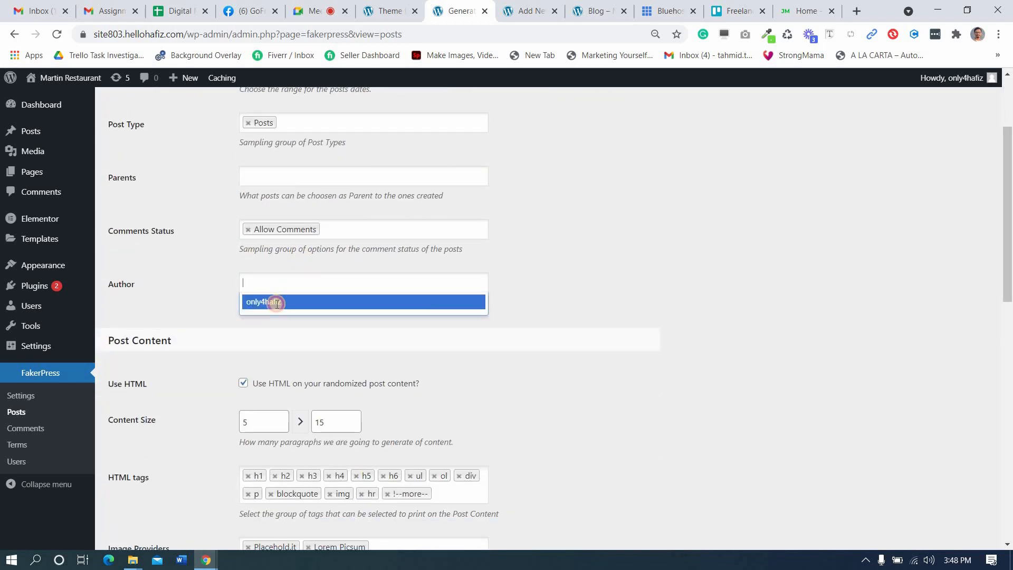
click(263, 296)
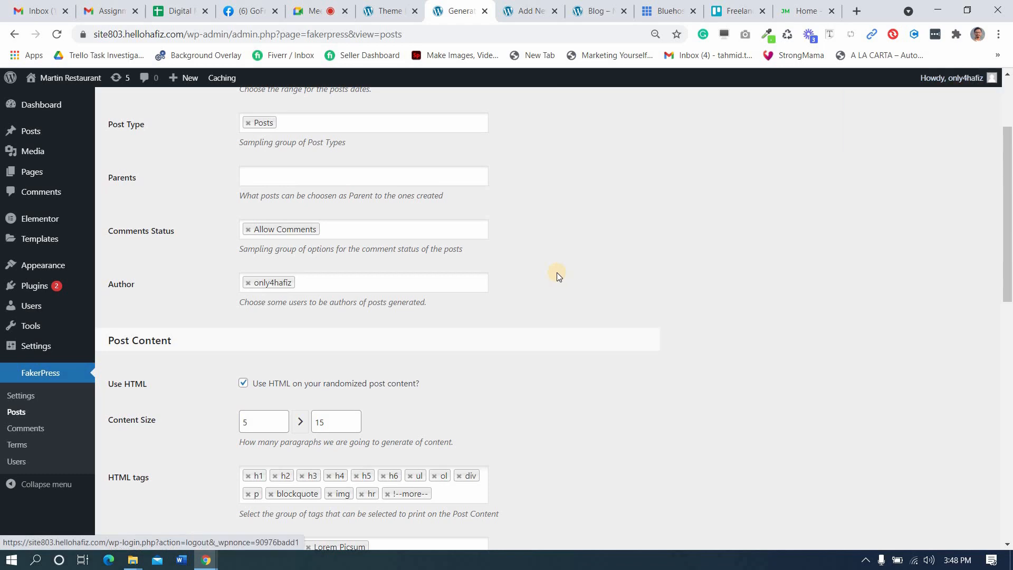
- Review the Post Content, Taxonomy Field Rules and Meta Field Rules settings for the posts being generated
scroll(556, 272, down, 4)
scroll(229, 227, down, 5)
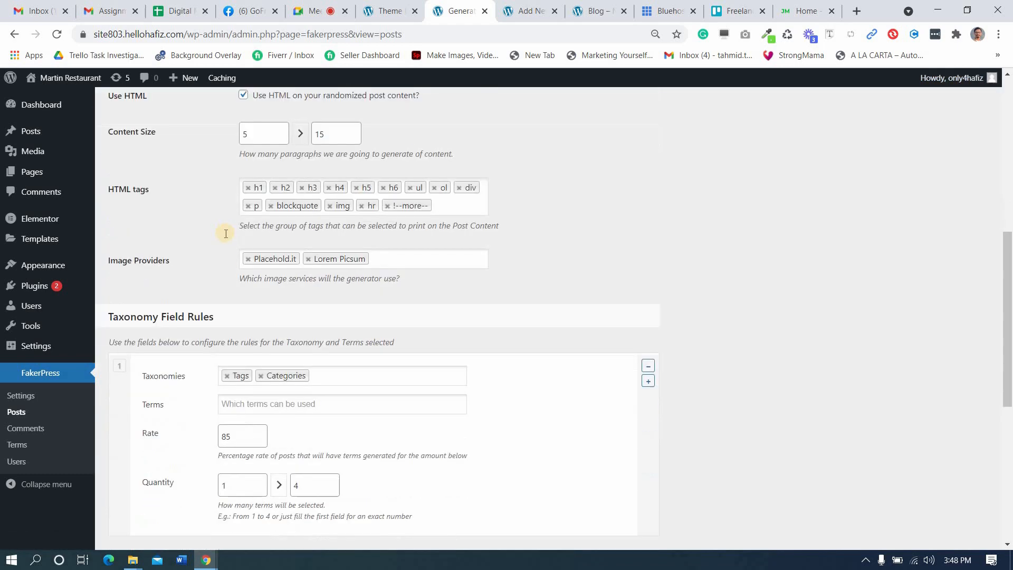
scroll(198, 249, up, 3)
scroll(191, 249, up, 1)
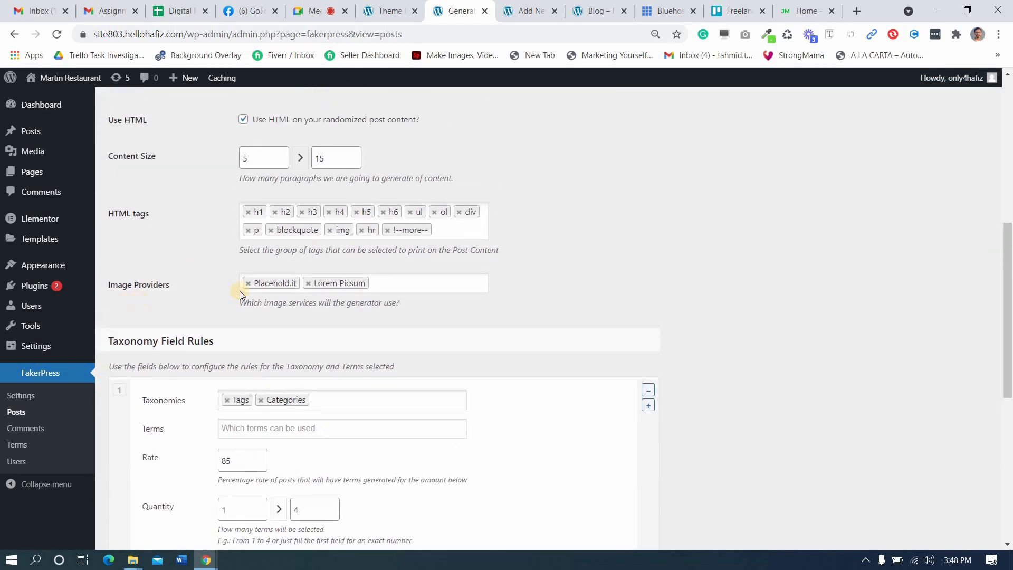
scroll(360, 285, down, 7)
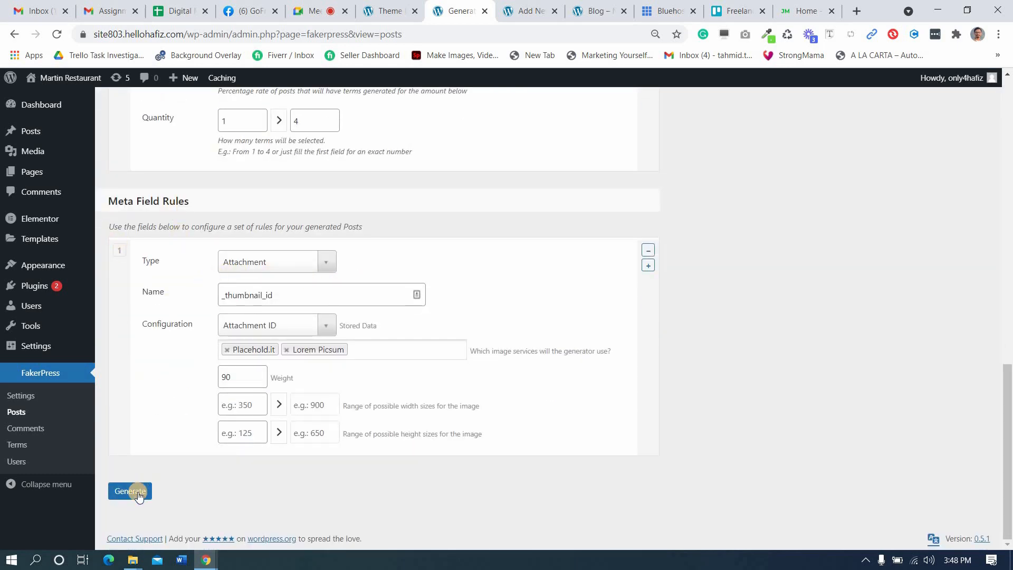
scroll(412, 314, up, 14)
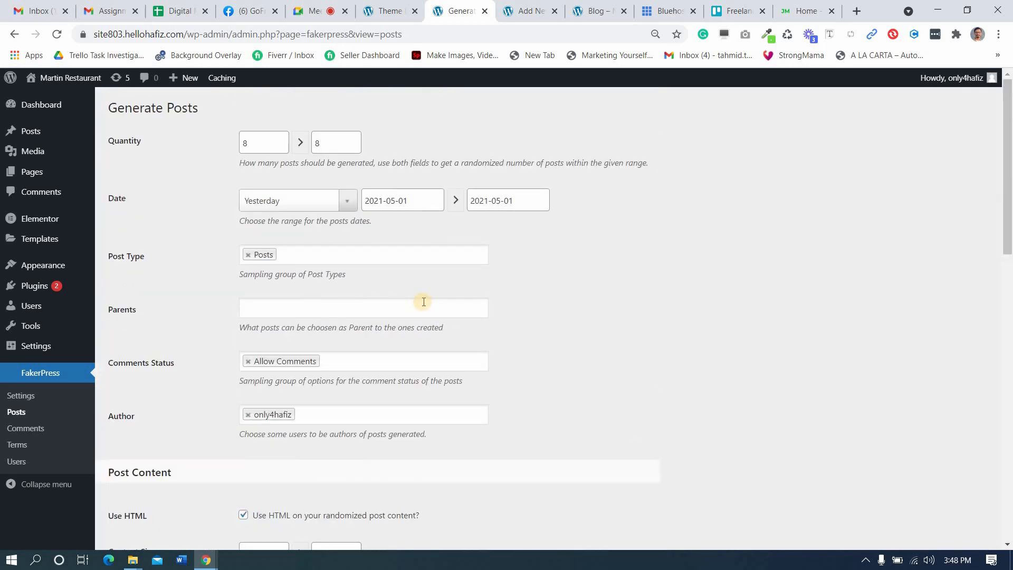
- Generate the eight dummy posts with the configured FakerPress settings
scroll(427, 301, down, 14)
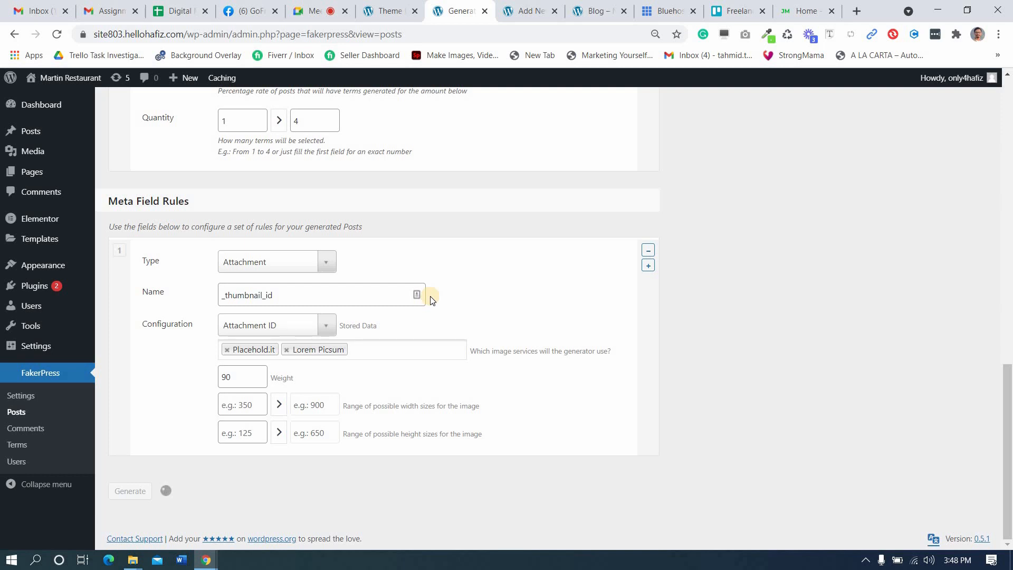
scroll(430, 297, up, 6)
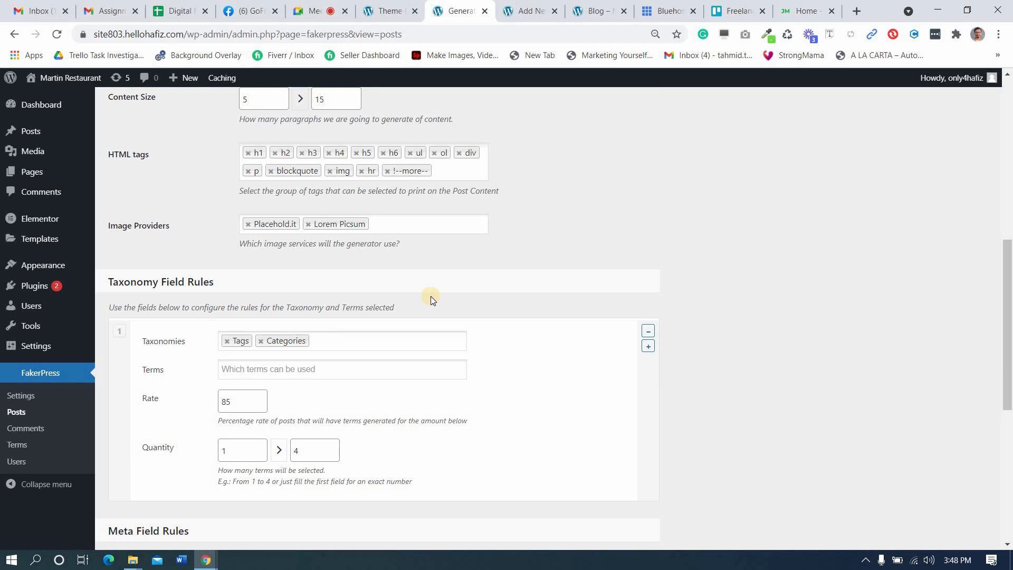
scroll(433, 296, down, 7)
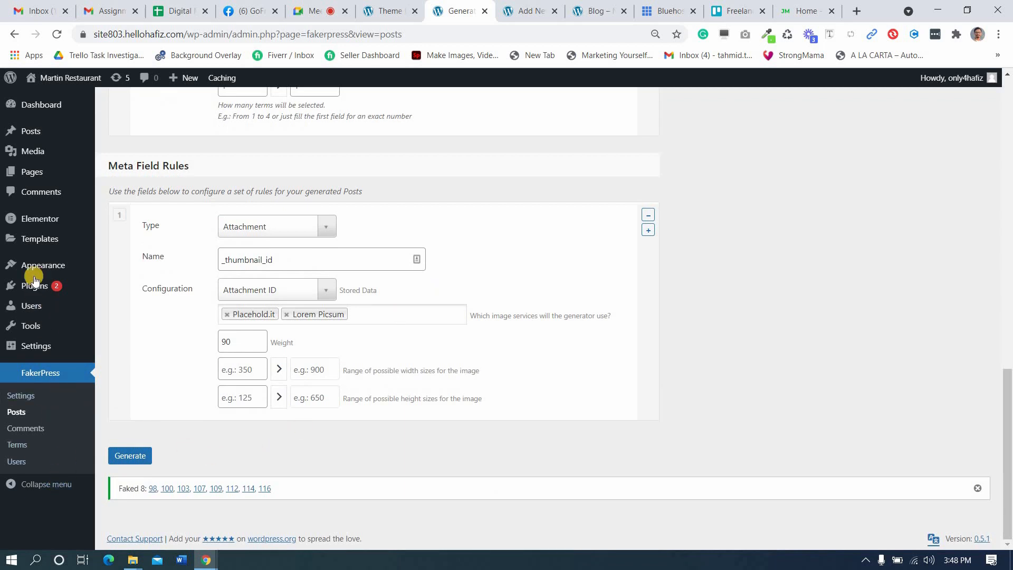
- Open the list of all posts and examine the generated dummy posts
scroll(37, 211, up, 6)
click(32, 136)
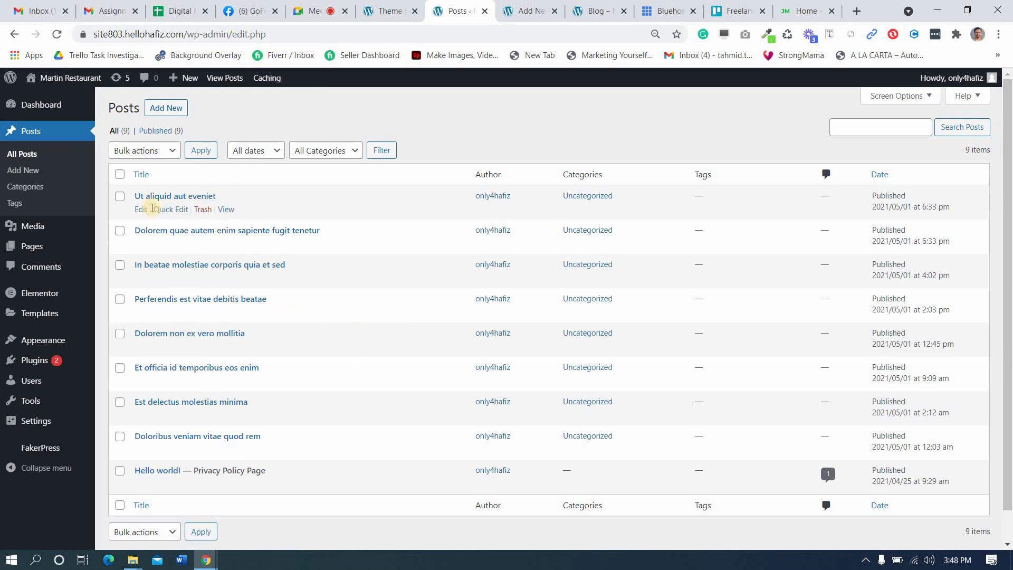
drag(132, 198, 303, 404)
- Check in on the Google Meet class call between looks at the posts list and the Theme Builder archive page
click(335, 5)
click(402, 5)
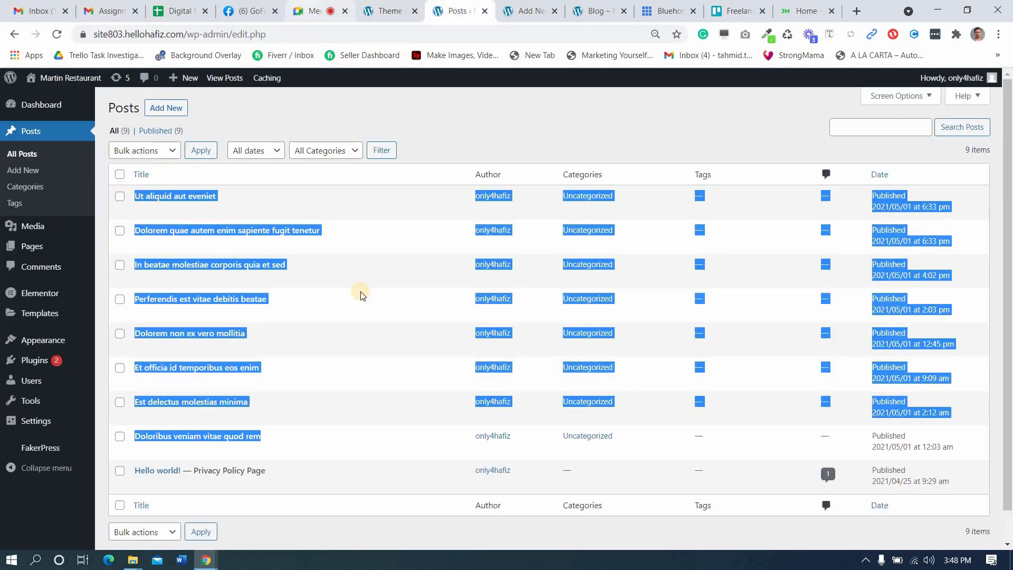
click(309, 5)
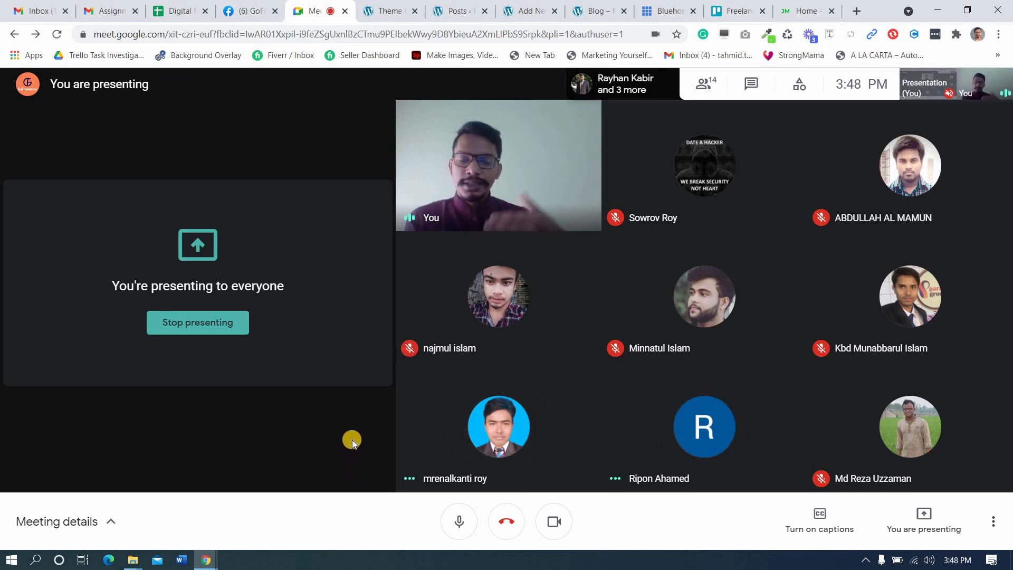
click(455, 10)
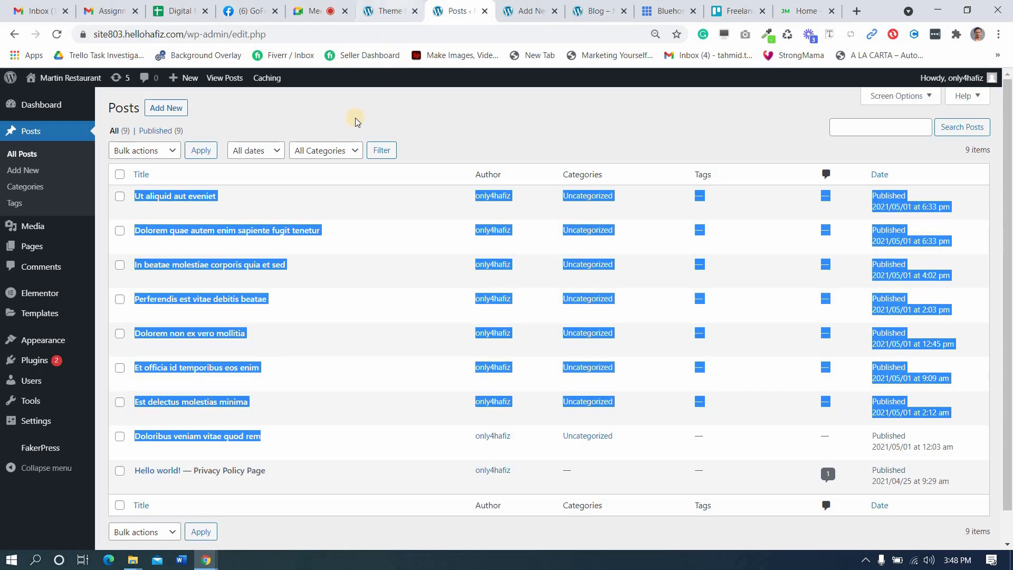
click(356, 119)
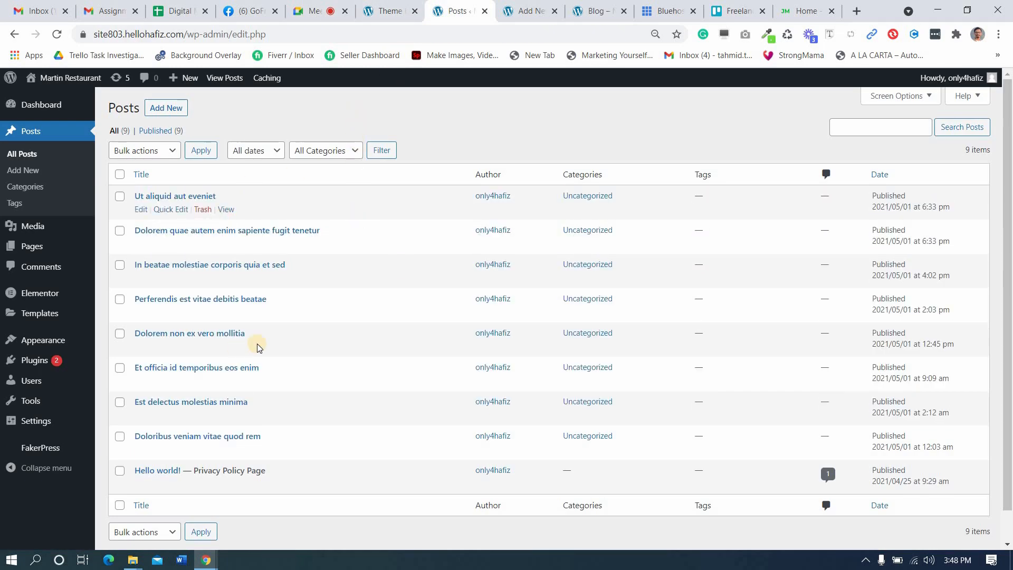
click(312, 13)
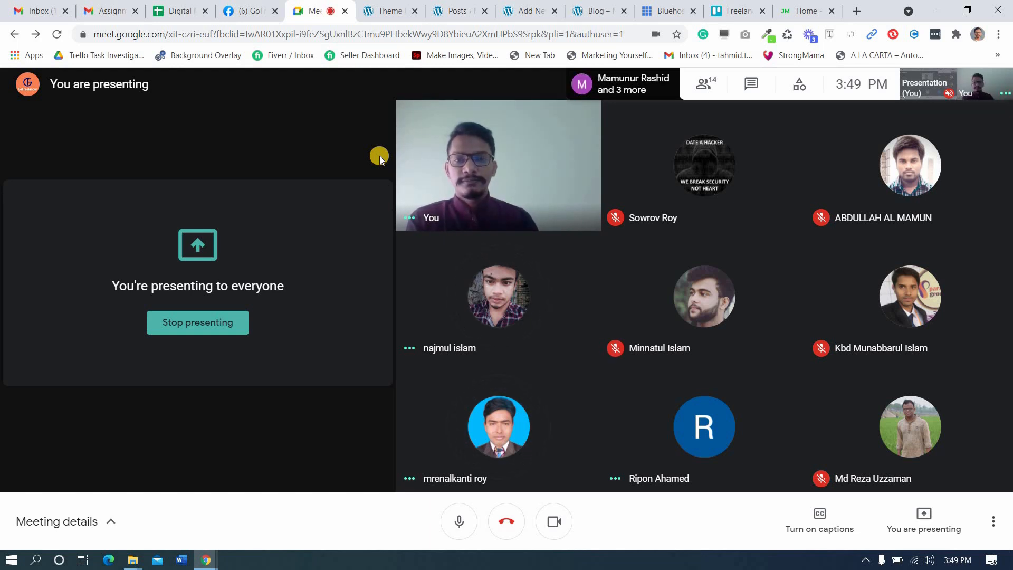
key(ctrl+Tab)
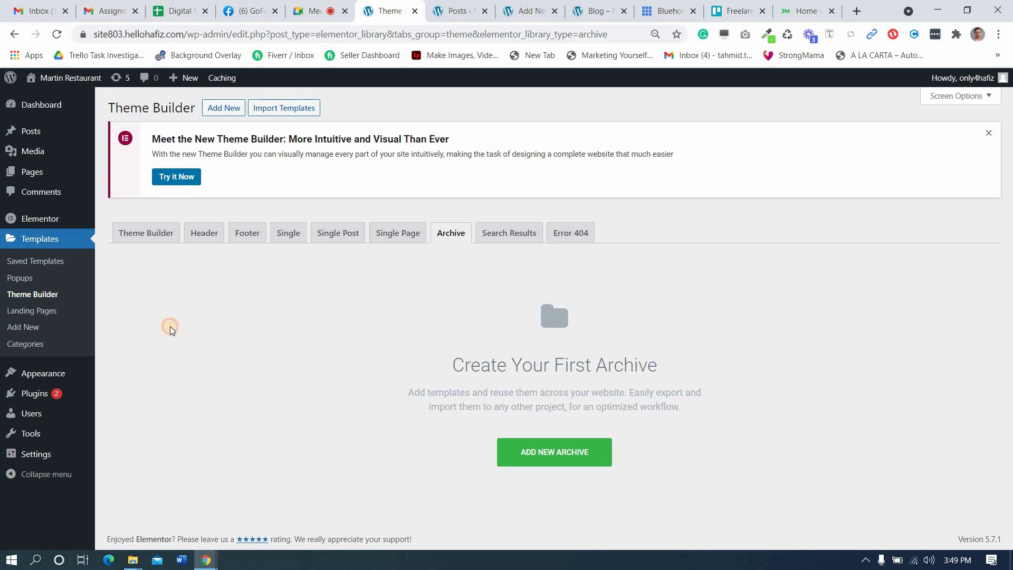
click(442, 4)
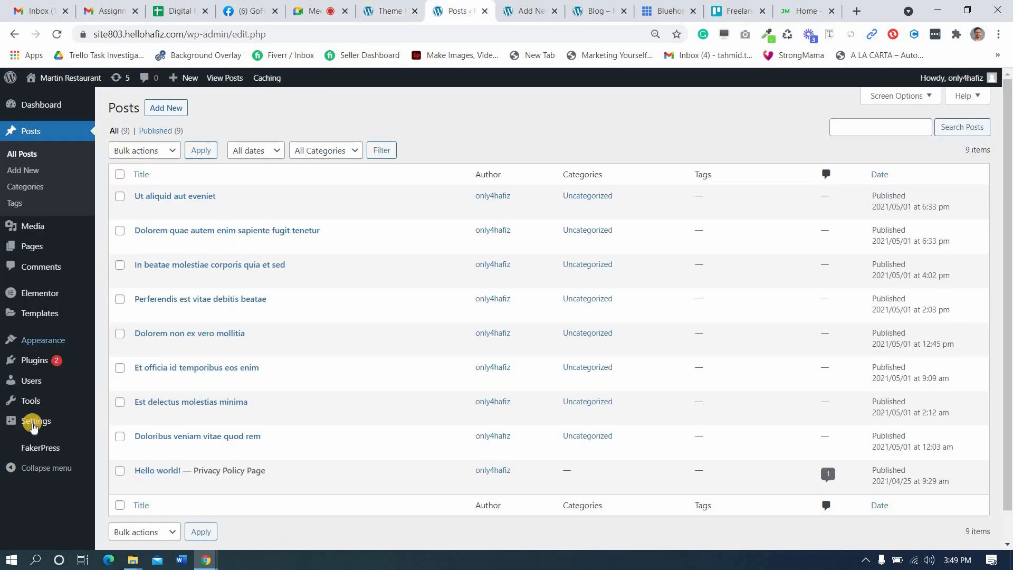
- Create a new post titled "Blog" in a separate browser tab and publish it
mouse_move(49, 419)
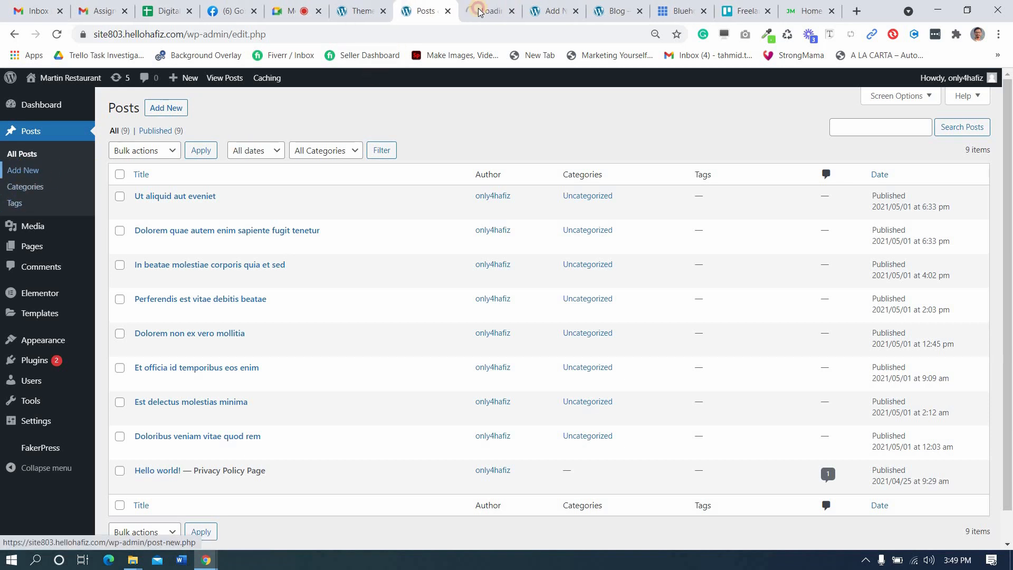
click(479, 7)
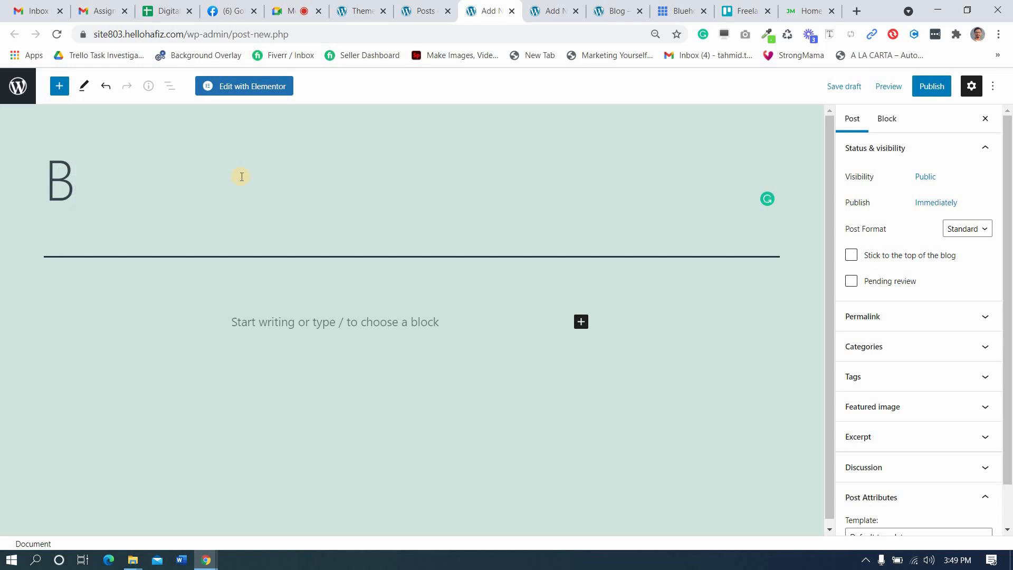
text(log)
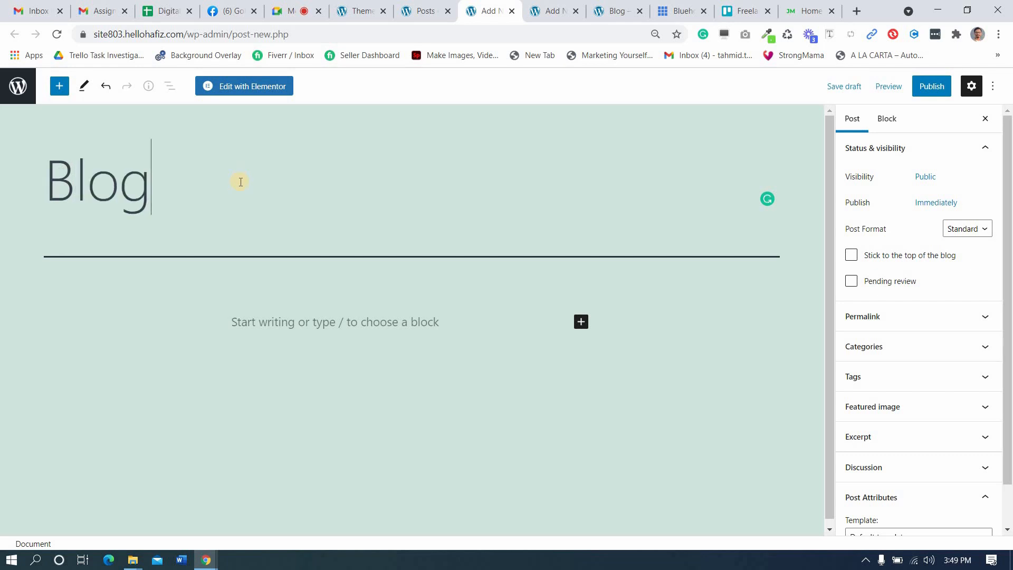
click(931, 87)
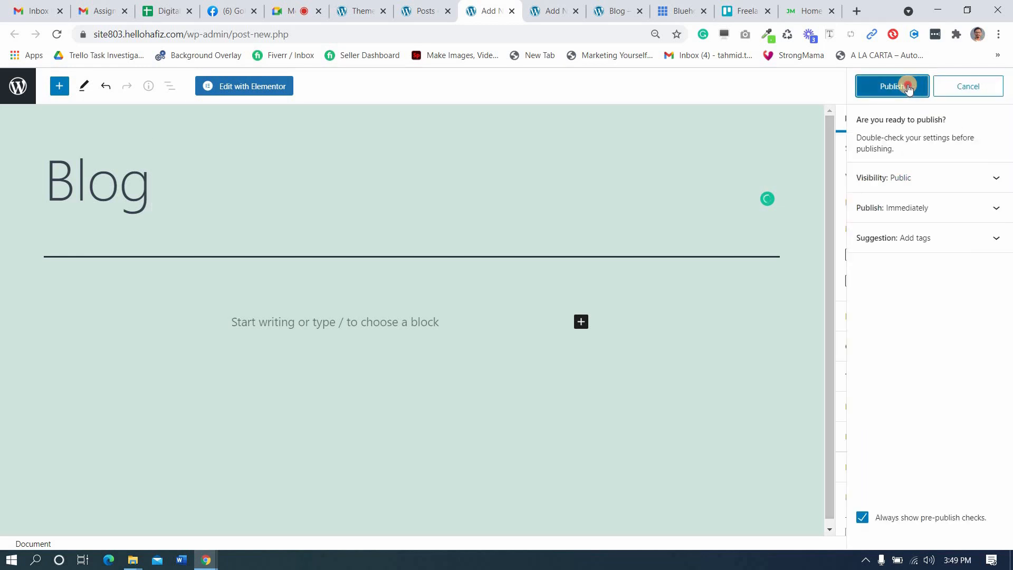
click(907, 87)
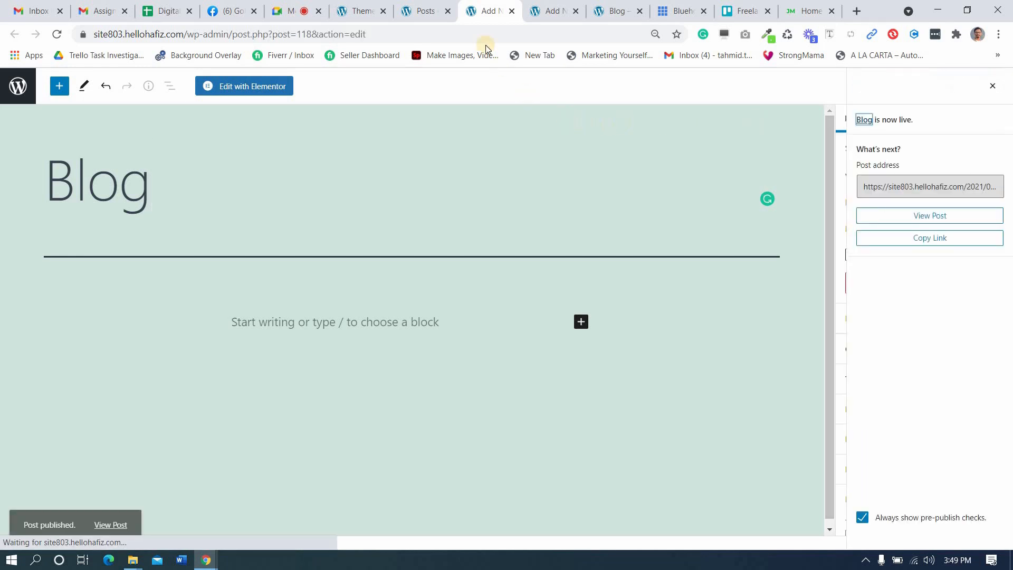
- Check the Google Meet class call and revisit the posts list, the new post and the Theme Builder archive page
click(297, 14)
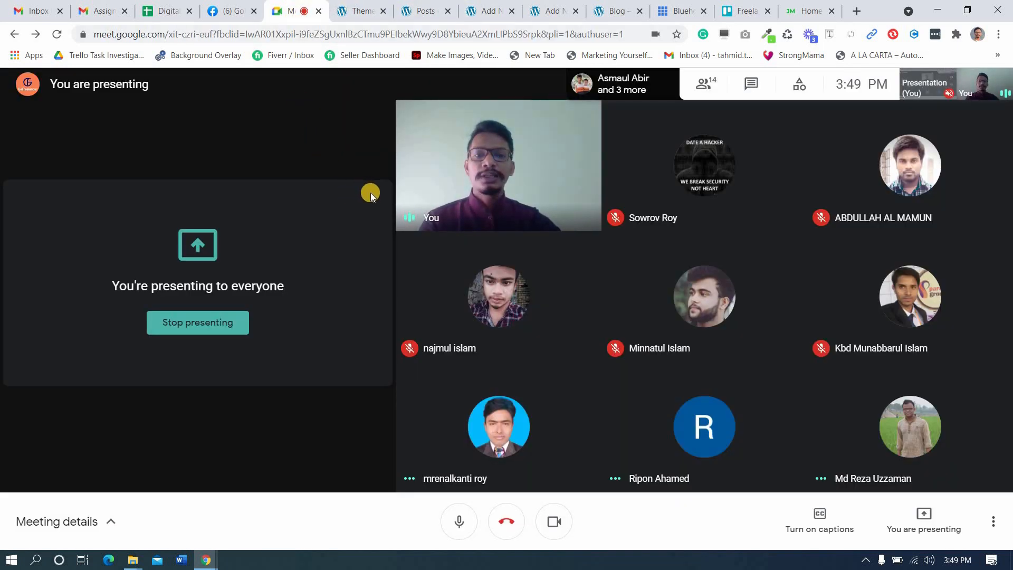
click(438, 8)
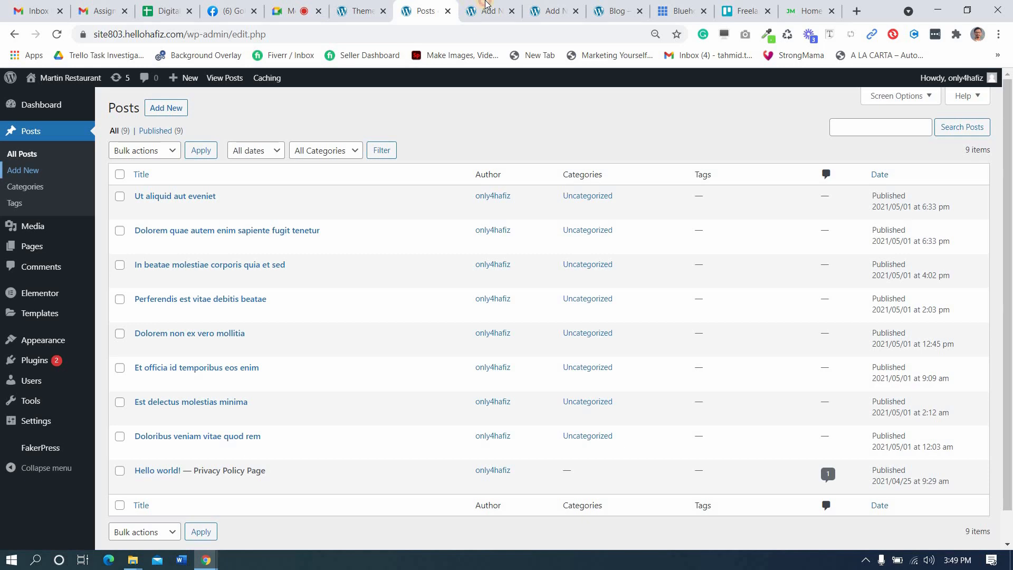
click(486, 5)
click(356, 5)
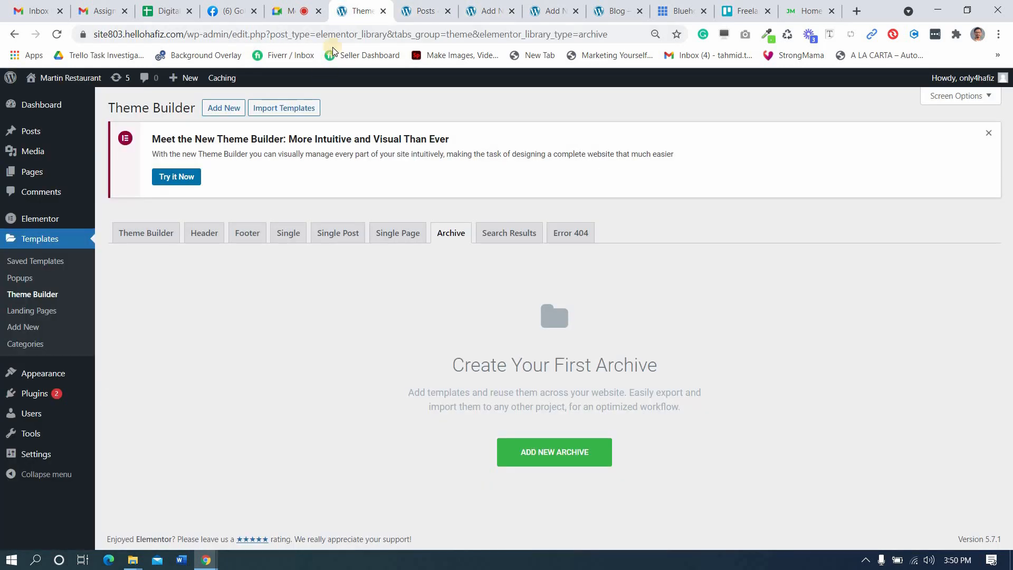
- Open the Reading settings of the Martin Restaurant site from the posts list
click(410, 10)
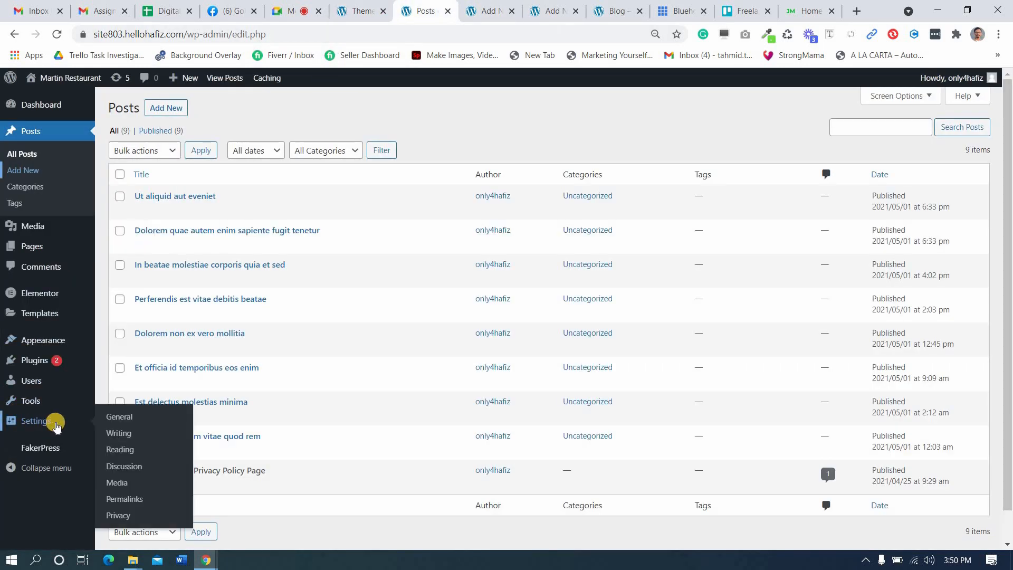
mouse_move(50, 420)
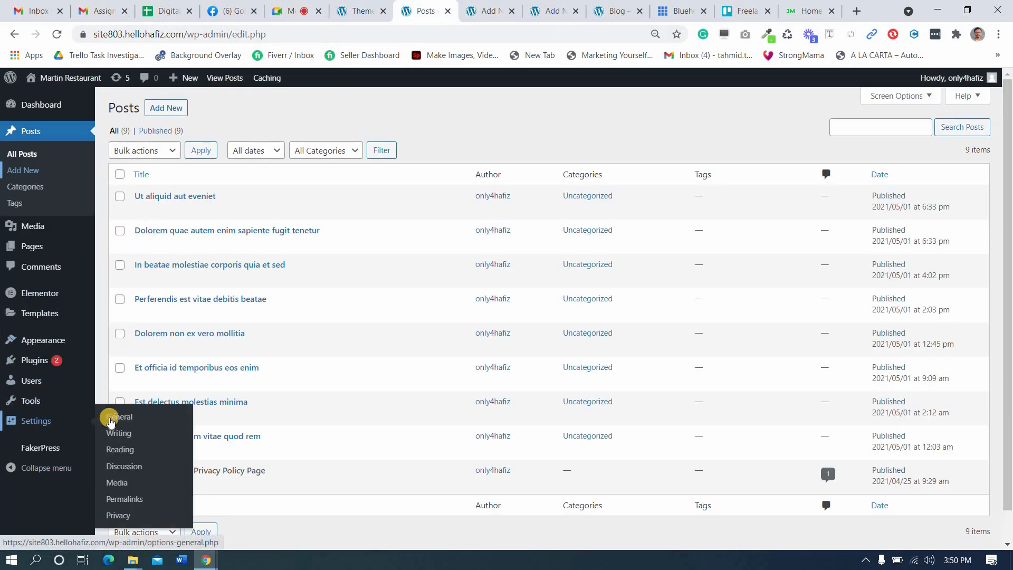
click(120, 450)
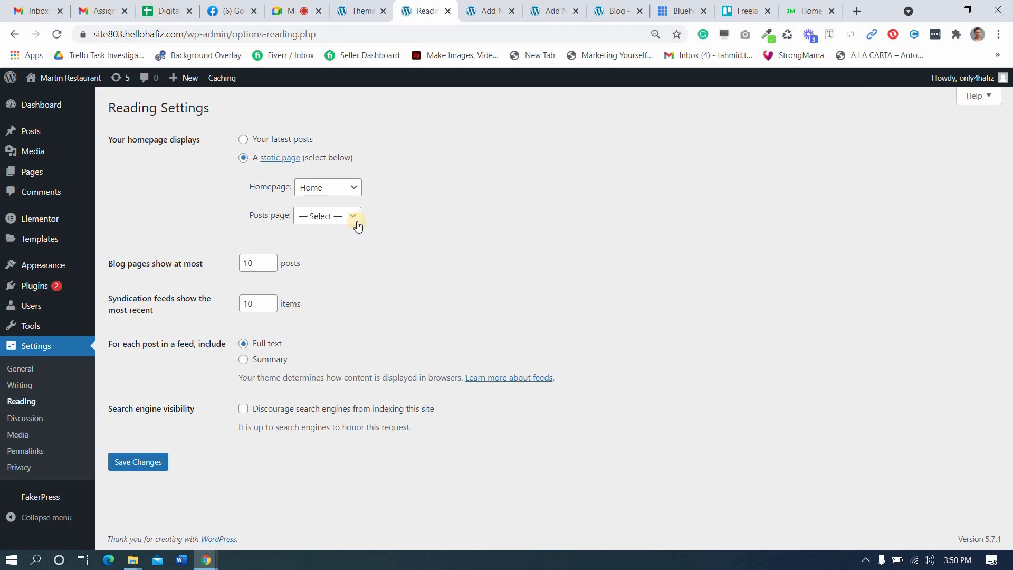
- Switch the homepage display to the latest posts while checking in on the Google Meet class call
click(297, 4)
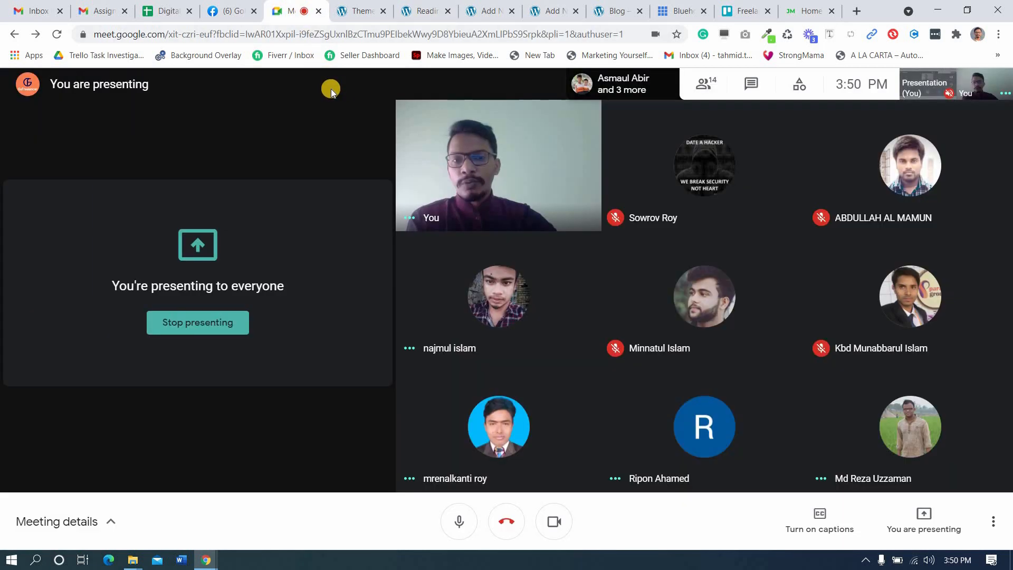
click(417, 4)
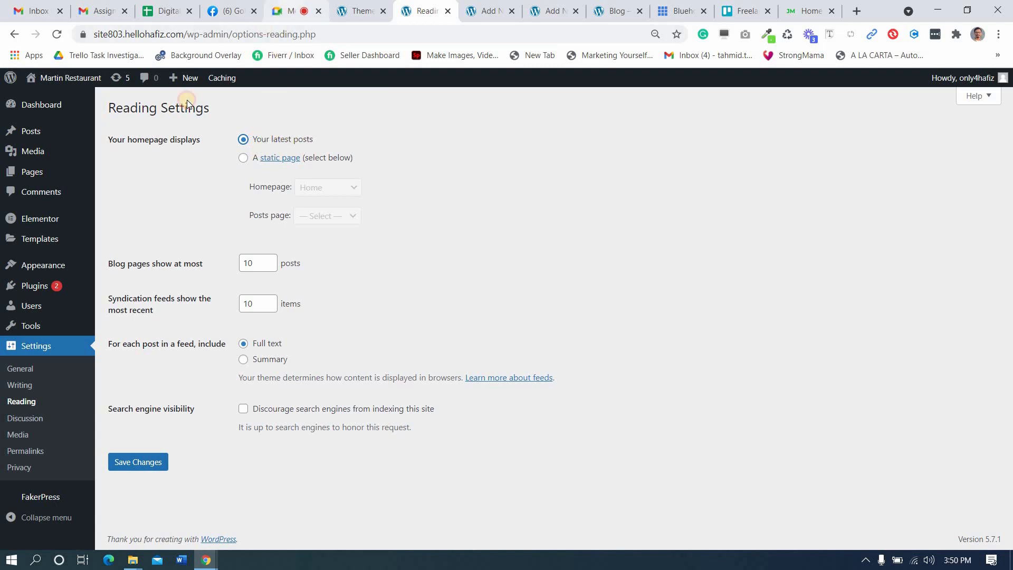
click(292, 4)
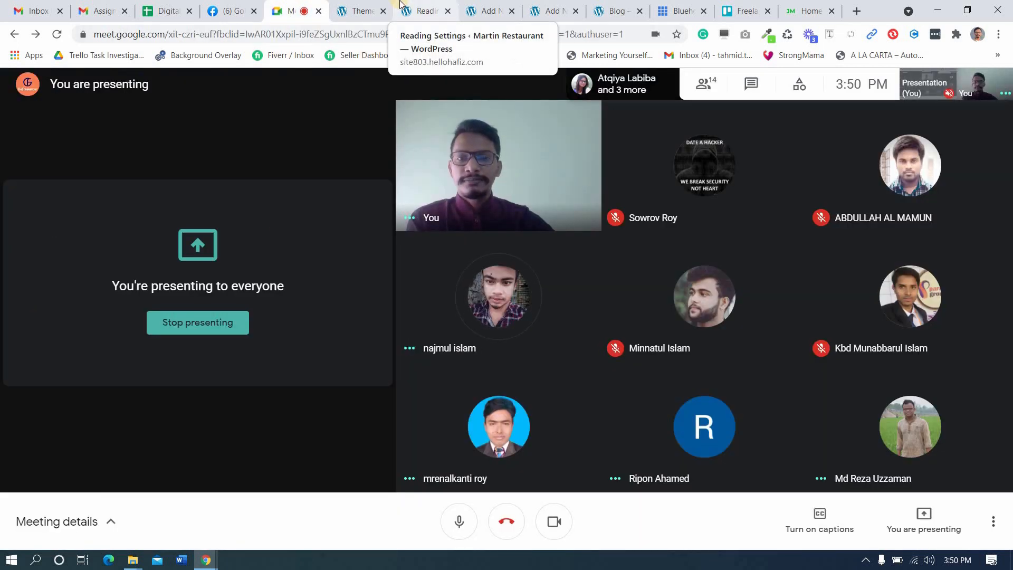
click(427, 5)
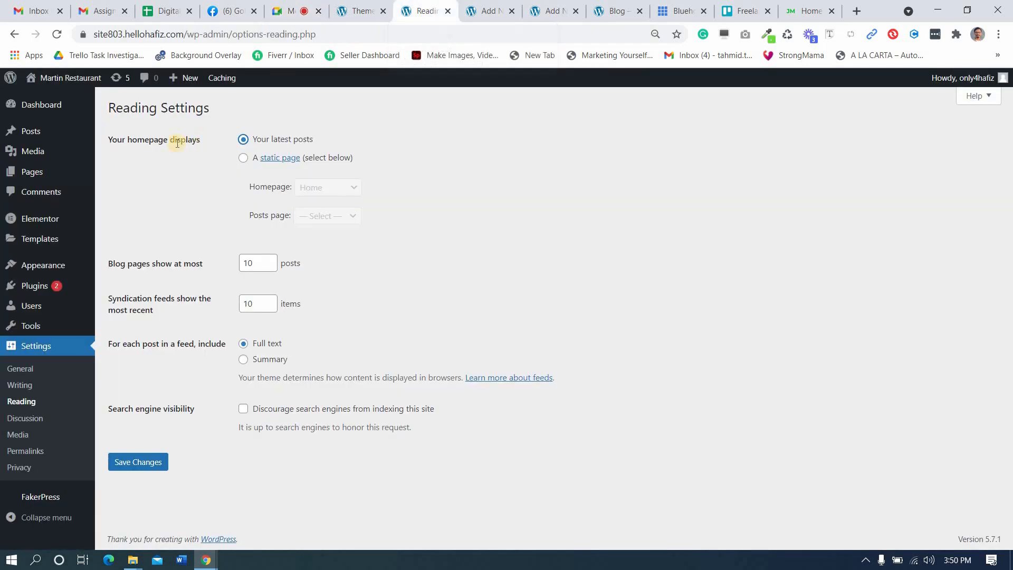
click(296, 15)
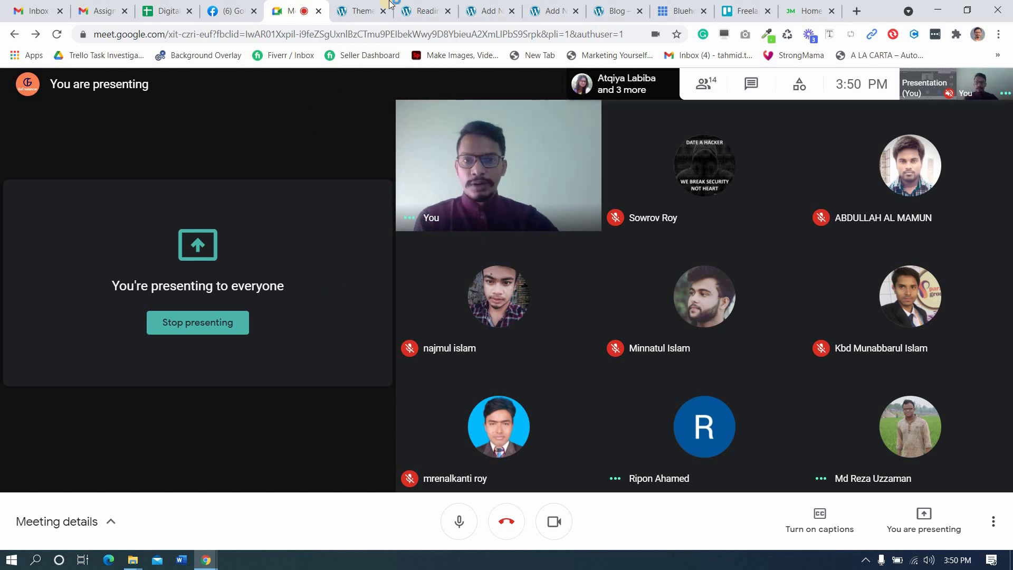
- Set the homepage to display a static page with Home as the homepage, and return to the Google Meet call
drag(422, 11, 364, 11)
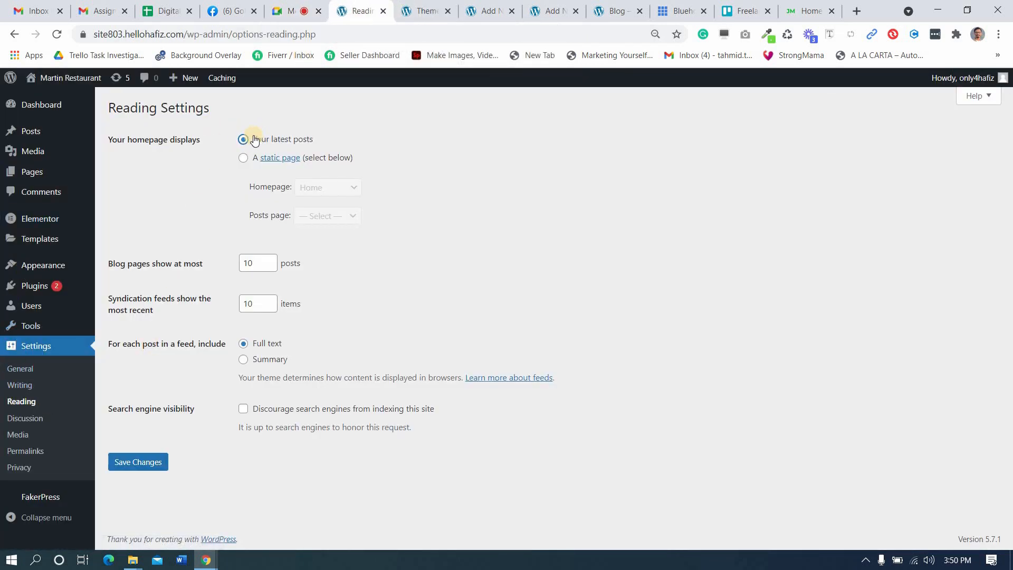
click(330, 160)
click(327, 193)
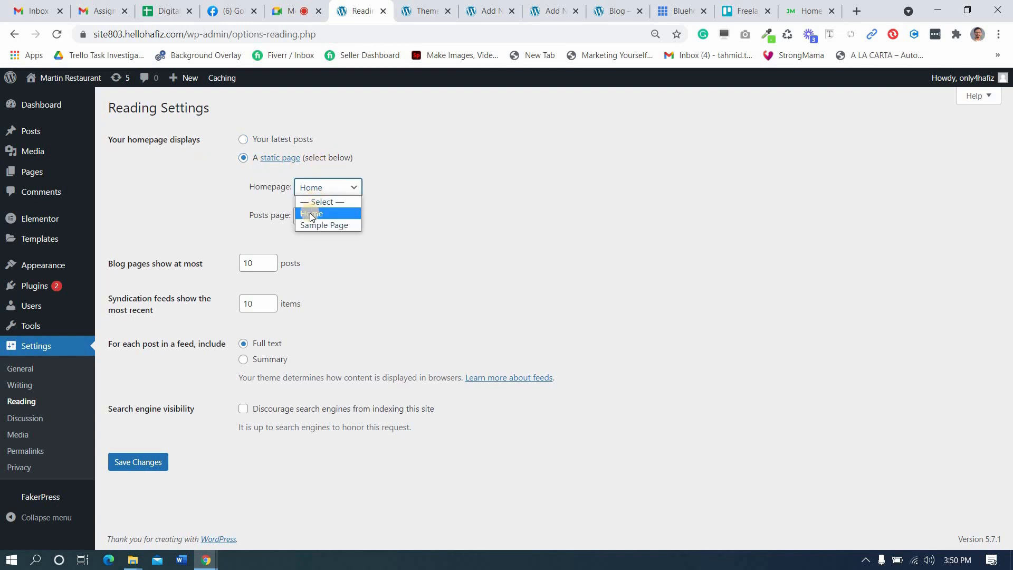
click(239, 202)
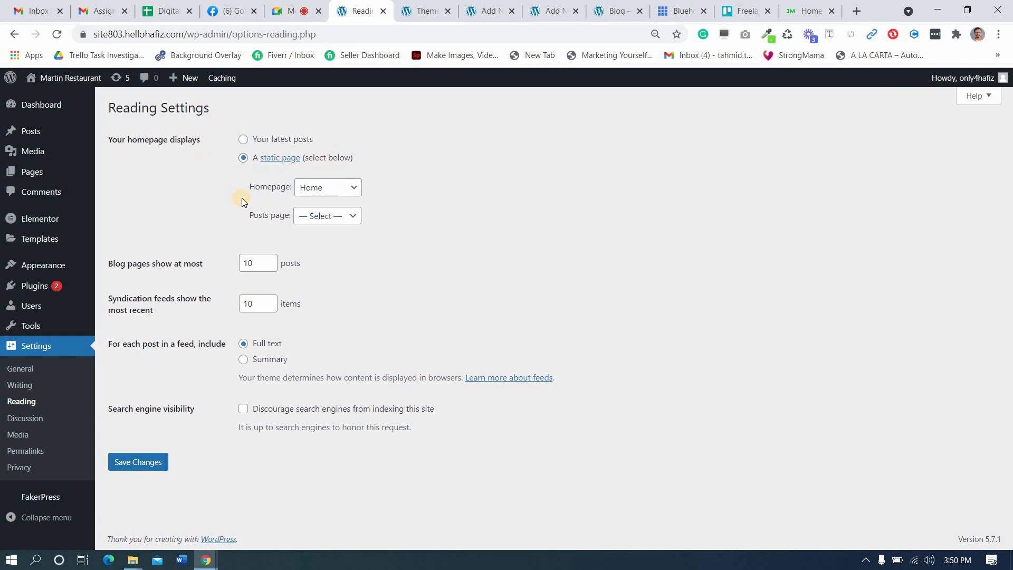
click(288, 5)
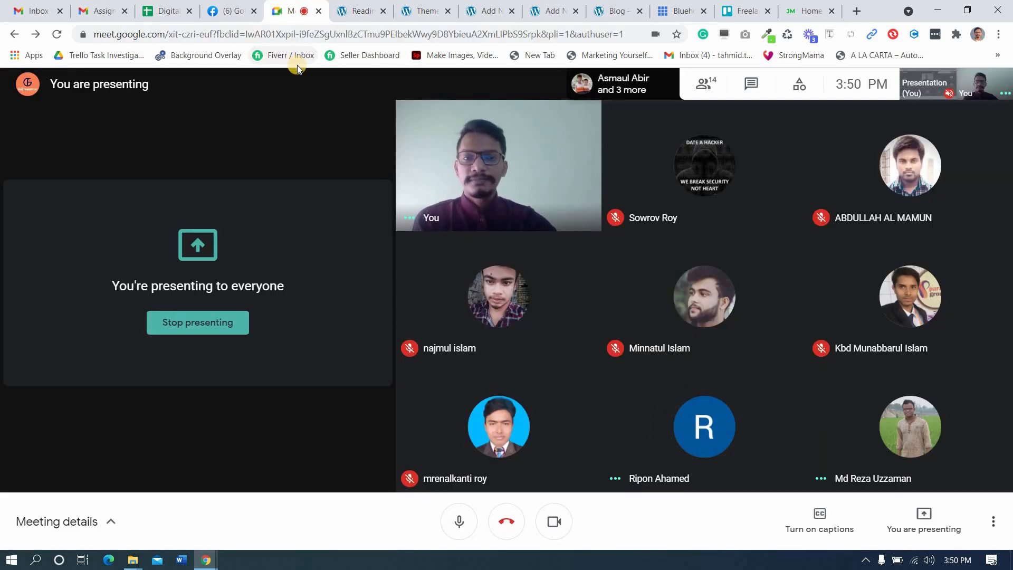
- Examine the Posts page setting in the Reading settings while checking in on the Google Meet class call
click(341, 7)
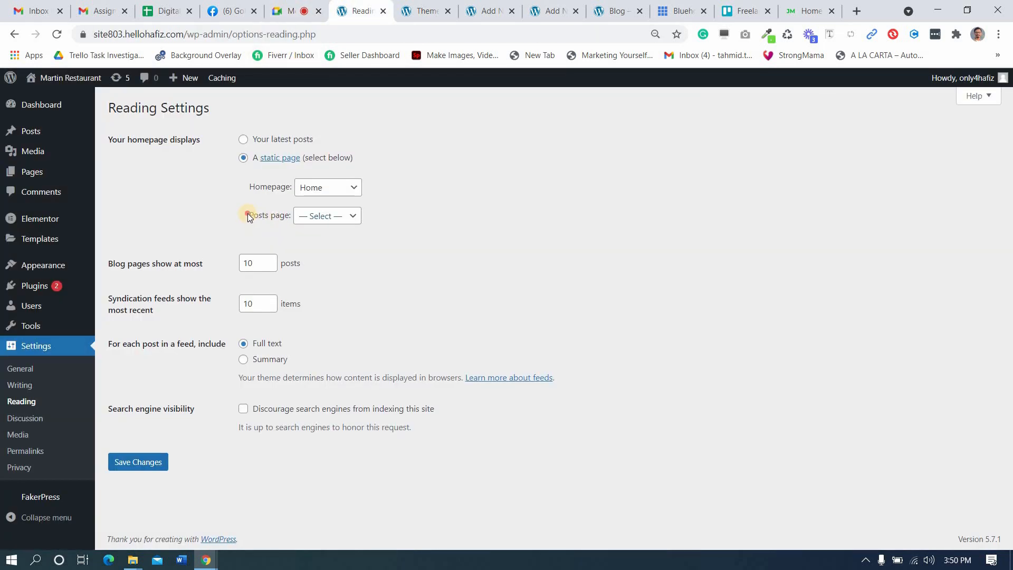
drag(248, 214, 293, 220)
click(291, 11)
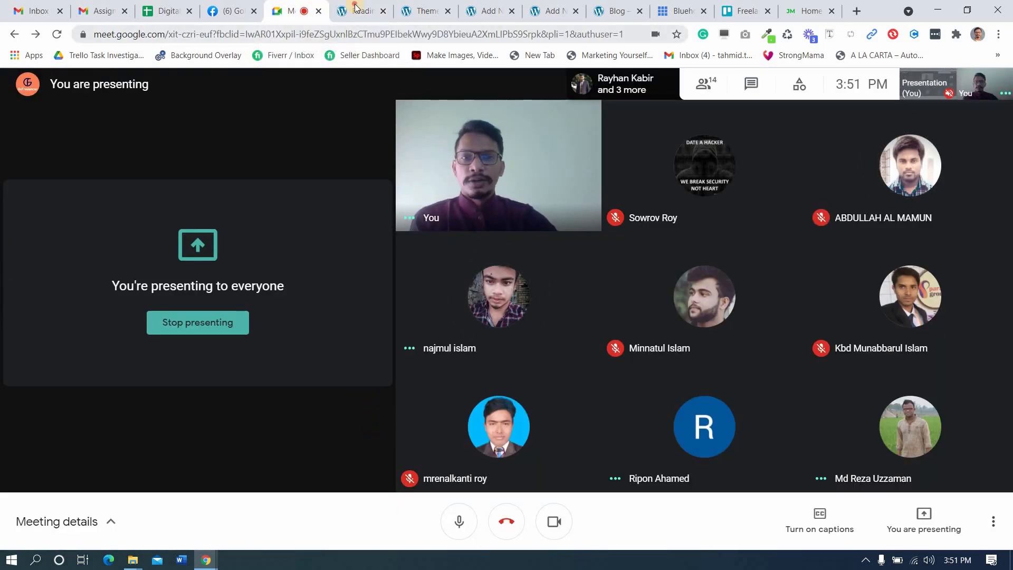
click(334, 17)
click(295, 11)
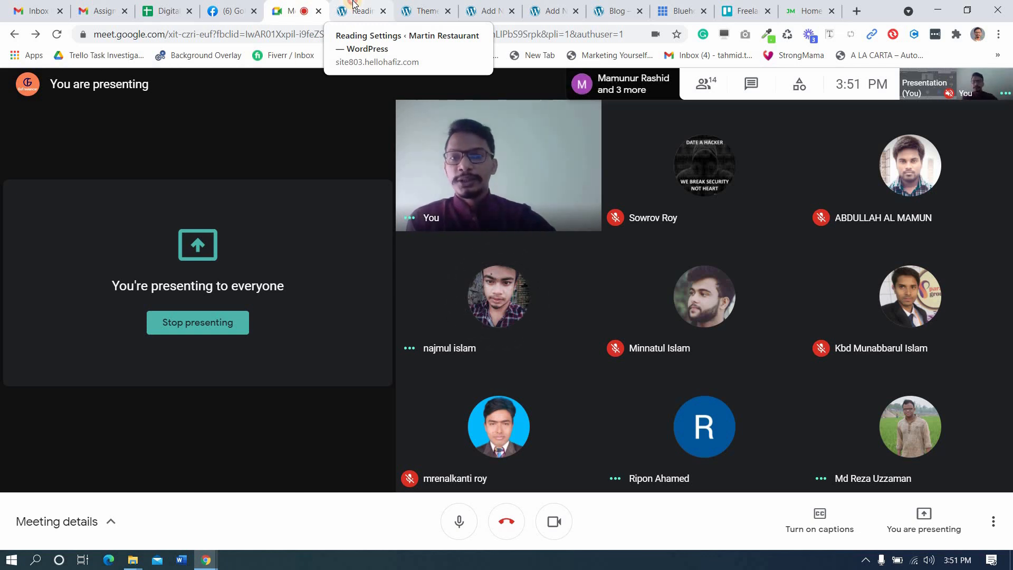
- Review the Posts page choices and save the Reading settings with Home as the static homepage and no posts page
click(353, 5)
click(315, 217)
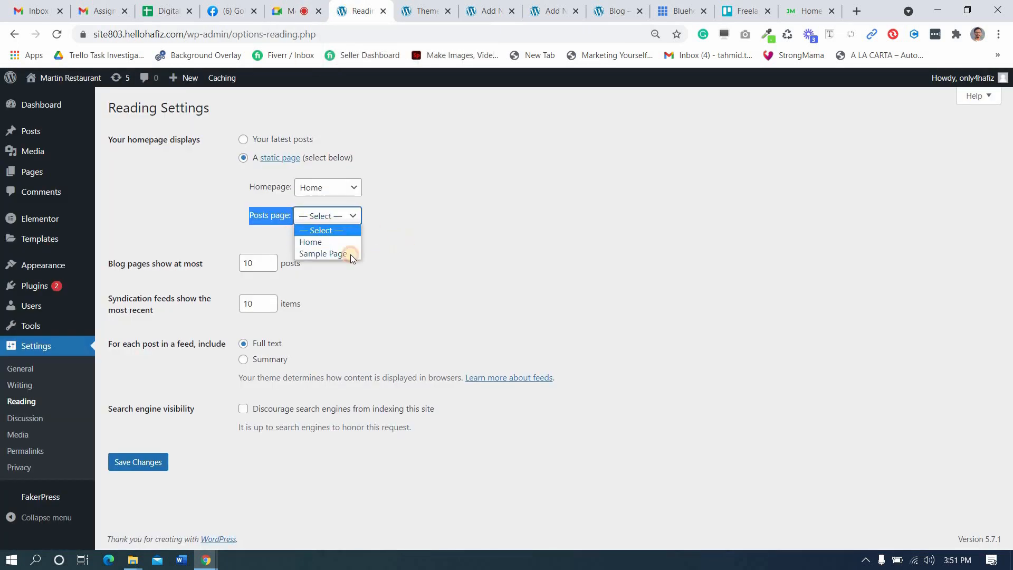
click(372, 247)
click(137, 463)
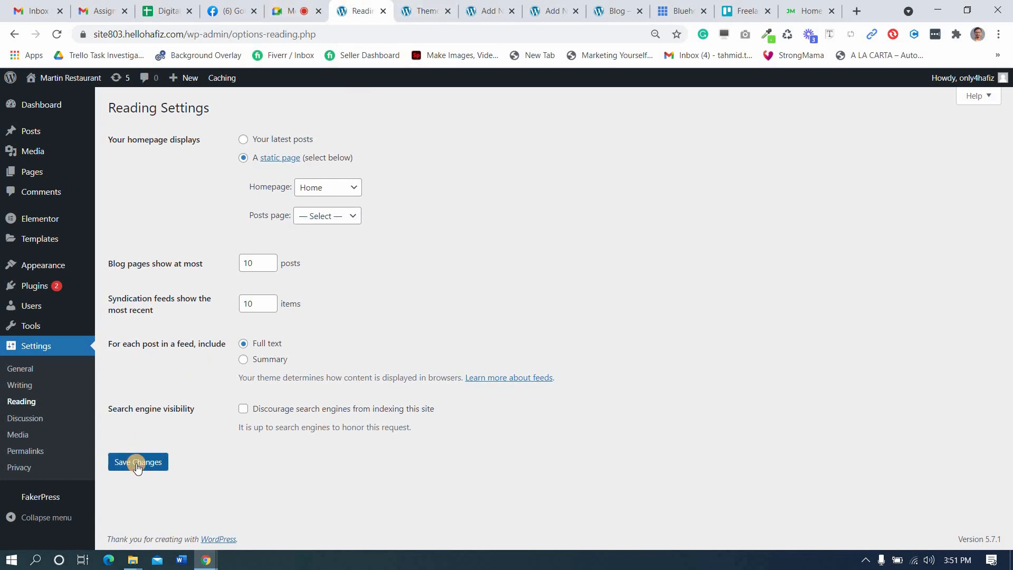
- Check the Theme Builder page, the Blog post editor and the Posts page choices in the Reading settings
click(425, 6)
click(482, 5)
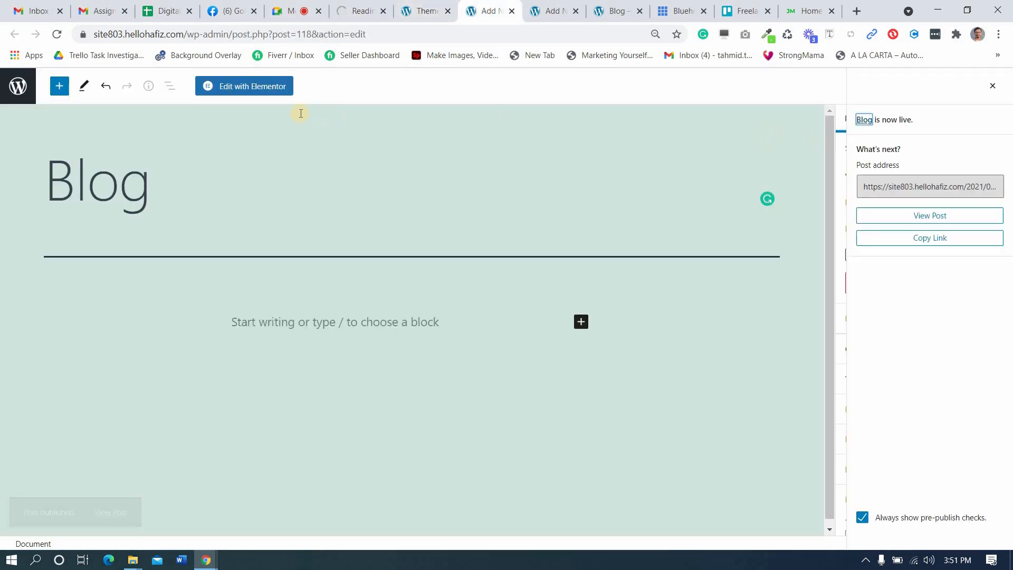
click(424, 6)
click(363, 14)
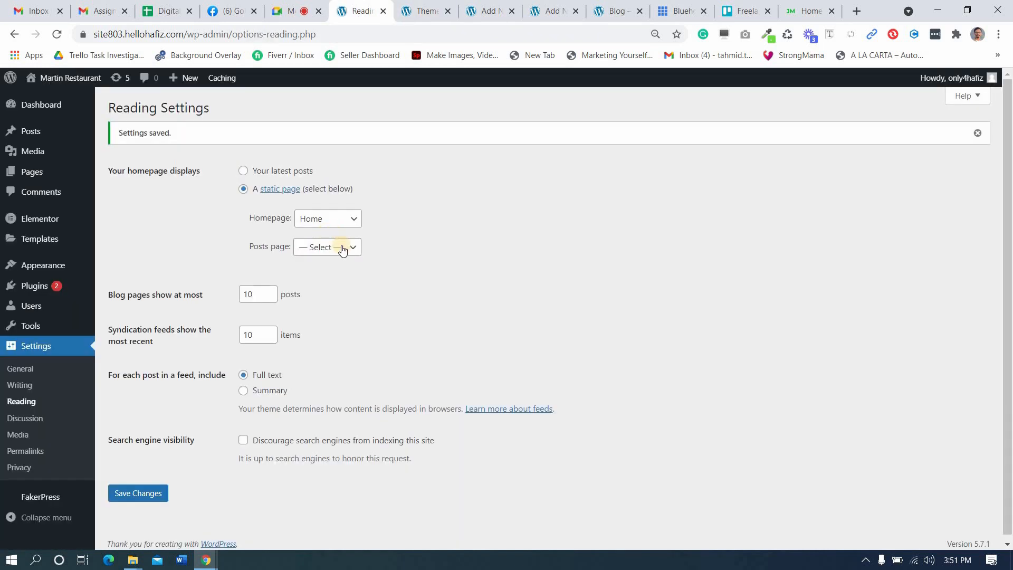
click(312, 248)
click(212, 236)
- Open the list of all pages of the Martin Restaurant site from the Reading settings
click(481, 4)
click(430, 5)
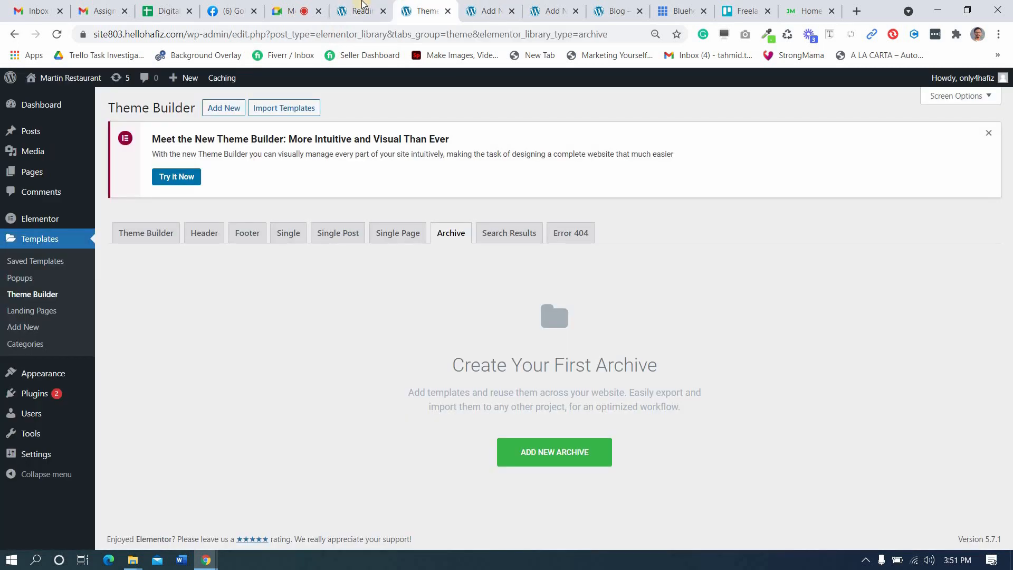
click(360, 7)
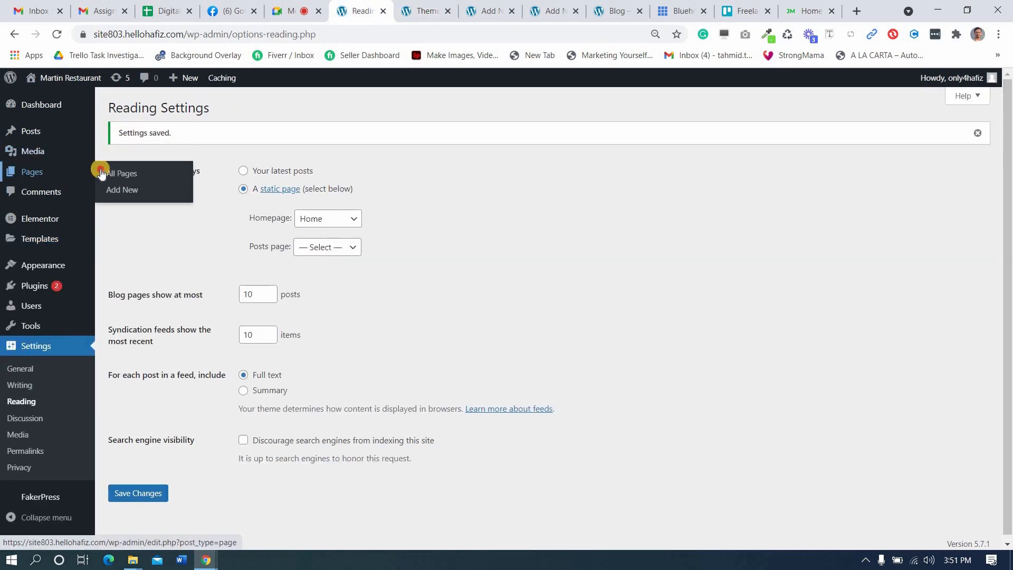
click(106, 174)
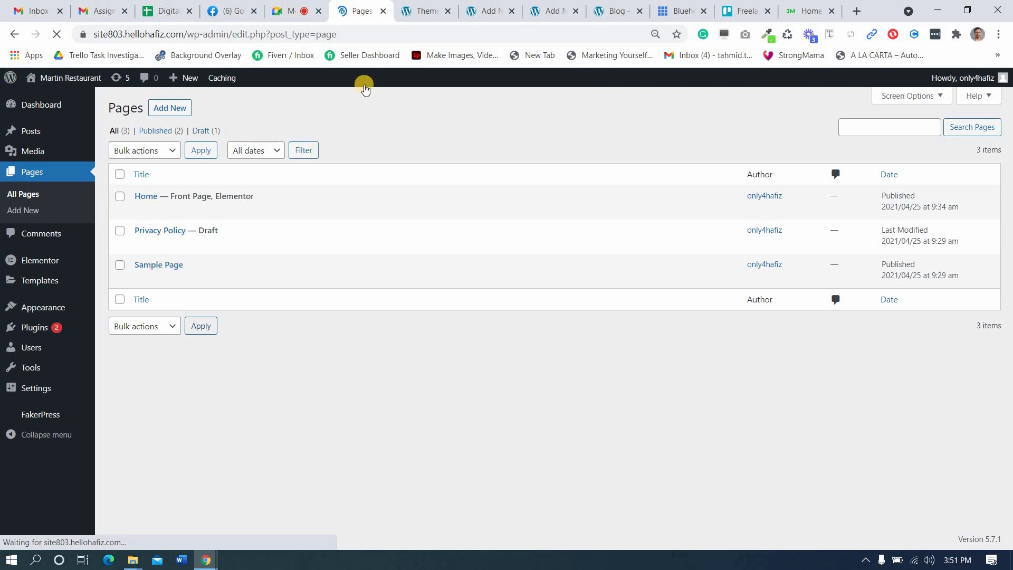
- Leave the Blog post editor for the posts list and move the post titled Blog to the trash
click(490, 3)
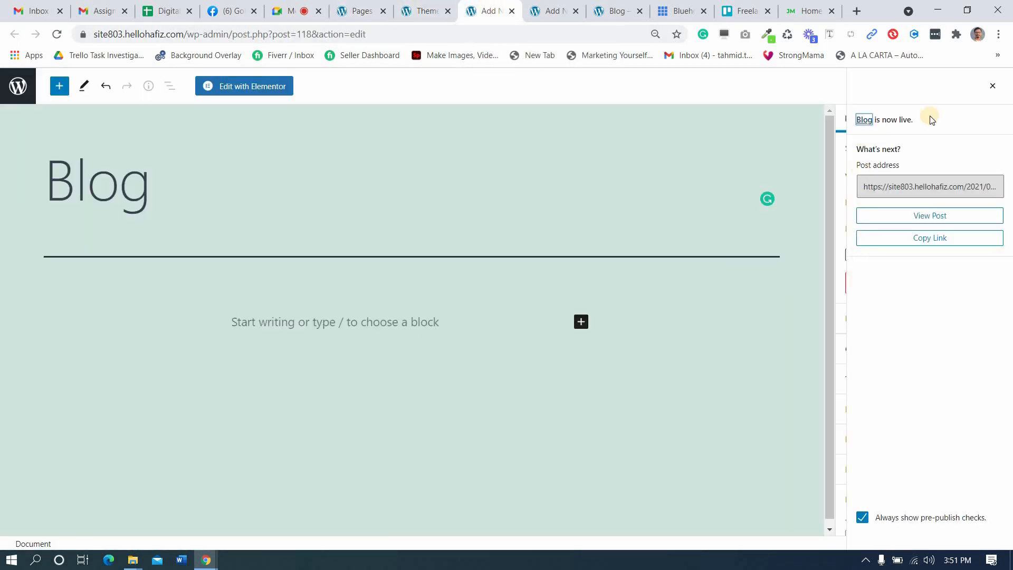
click(992, 86)
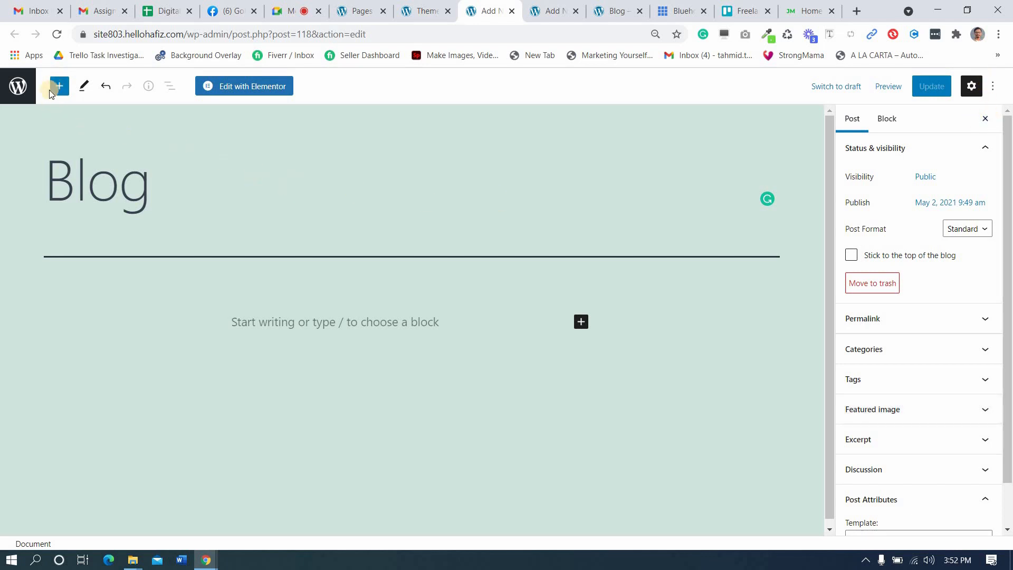
click(27, 94)
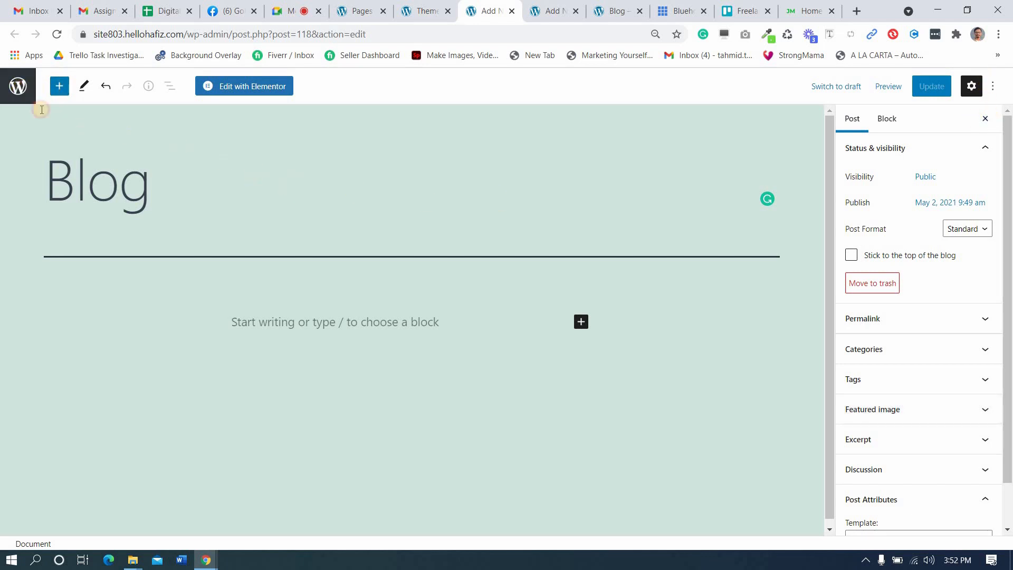
click(448, 11)
click(364, 10)
click(424, 11)
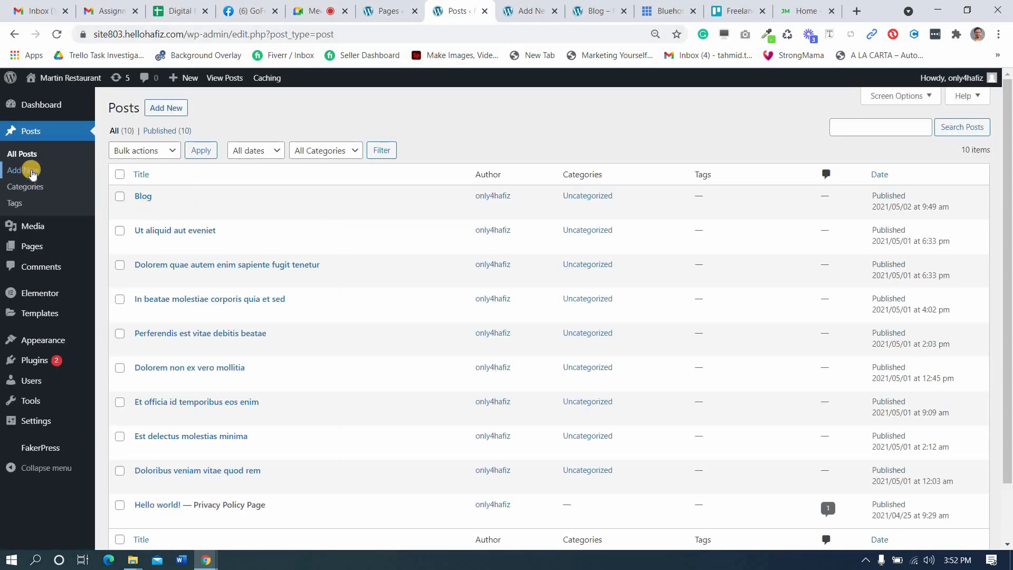
click(204, 210)
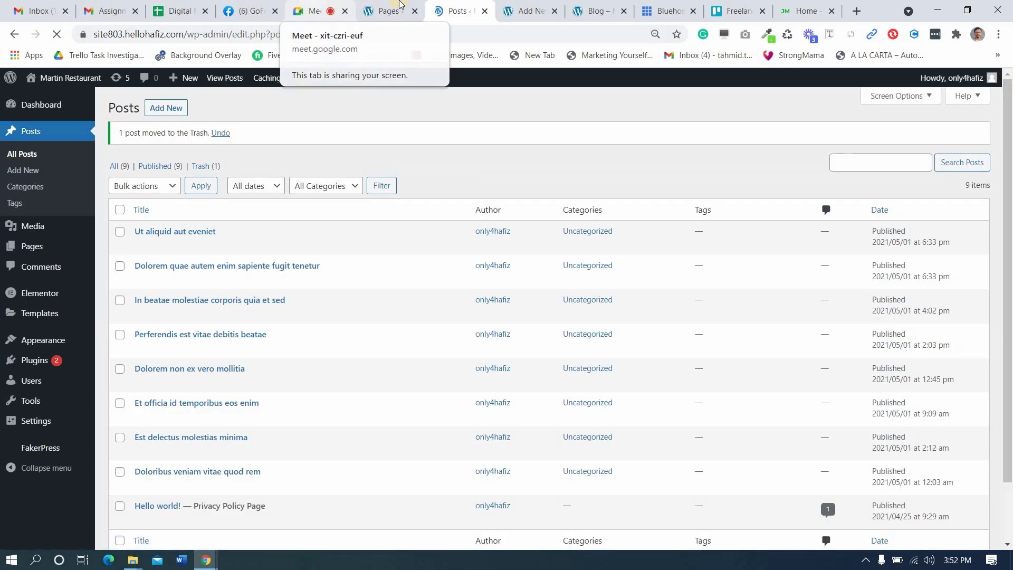
- Return to the pages list and open the editor for a new page in a separate browser tab
click(320, 6)
click(453, 5)
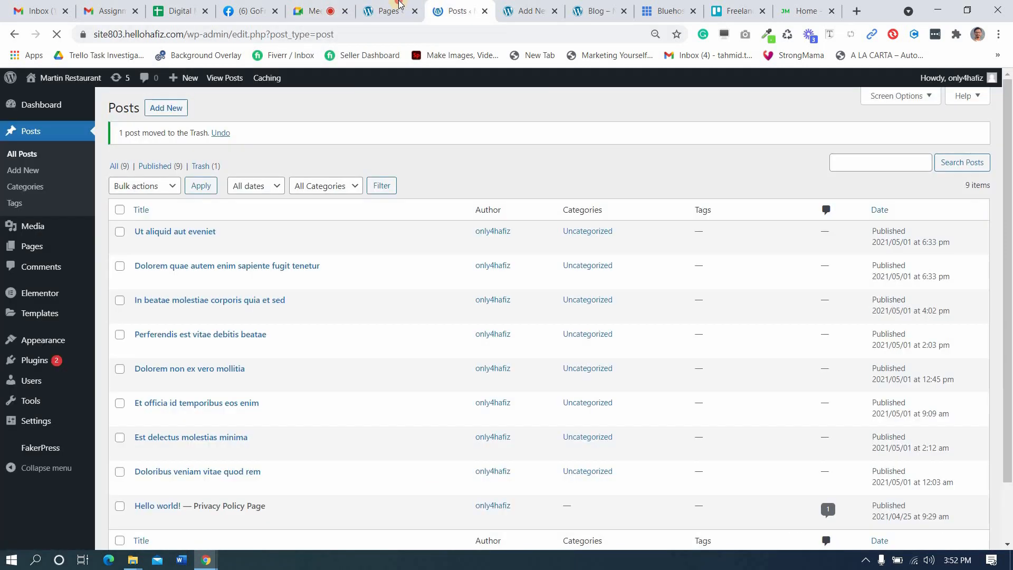
click(394, 5)
click(327, 4)
click(384, 6)
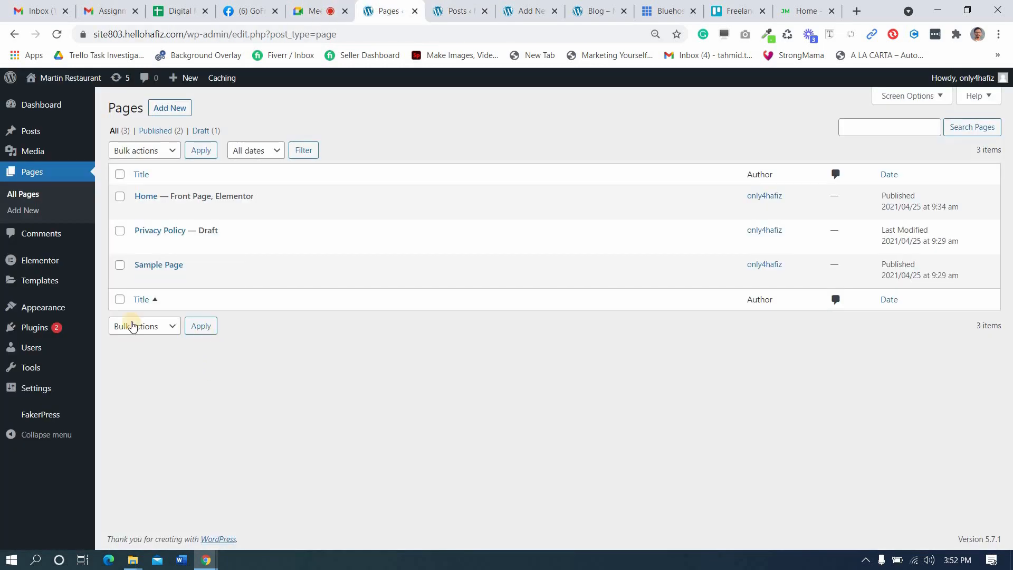
right_click(24, 210)
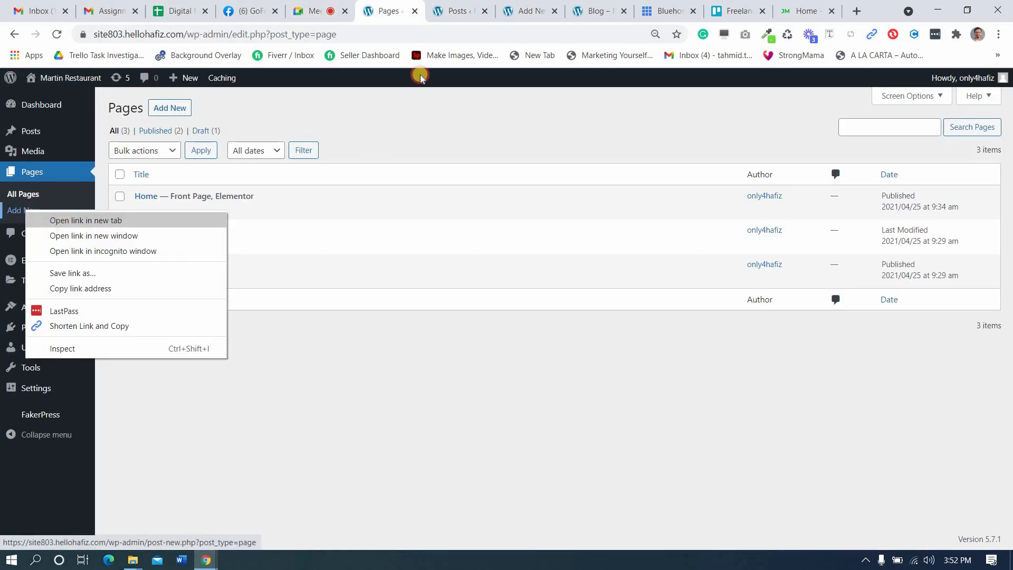
key(Return)
click(489, 6)
click(417, 7)
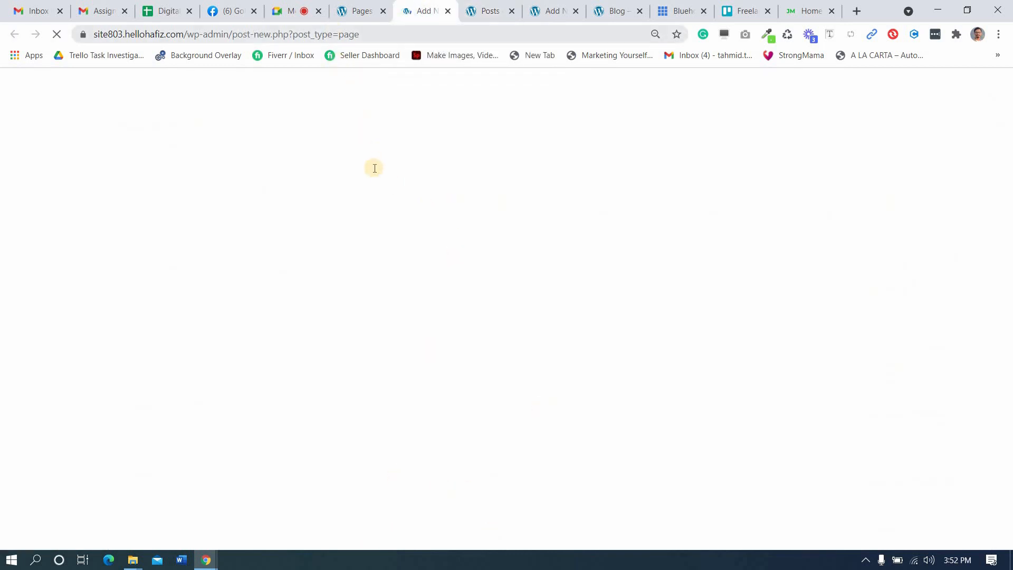
- Title the new page Blog and publish it
text(L)
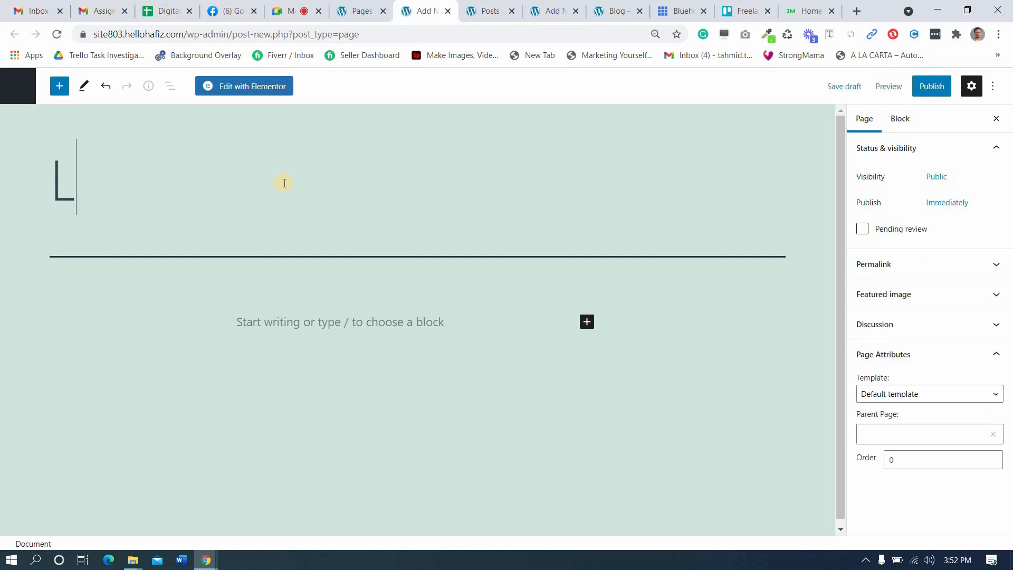
text(ates)
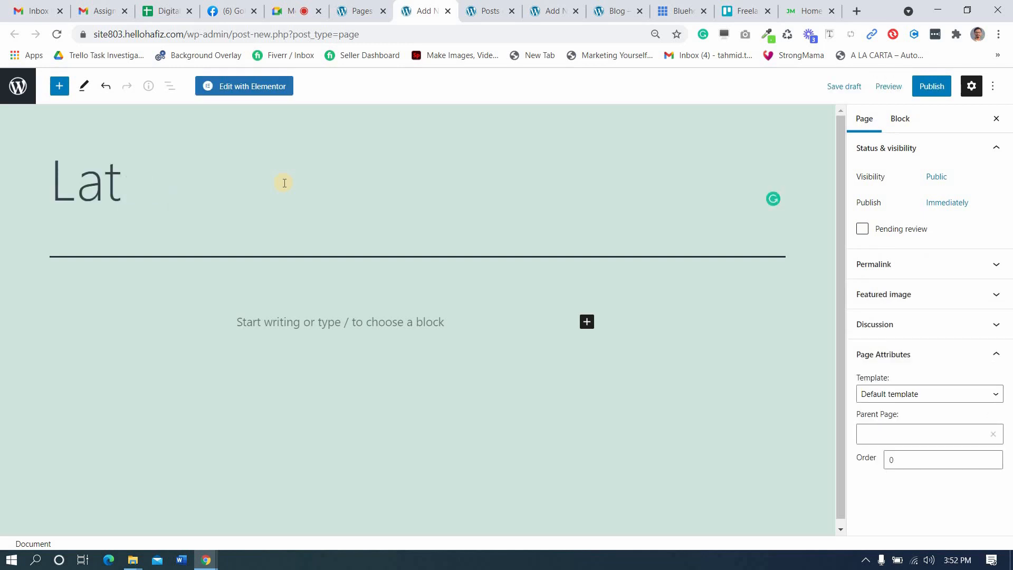
key(BackSpace)
key(BackSpace)
key(BackSpace)
text(Blop)
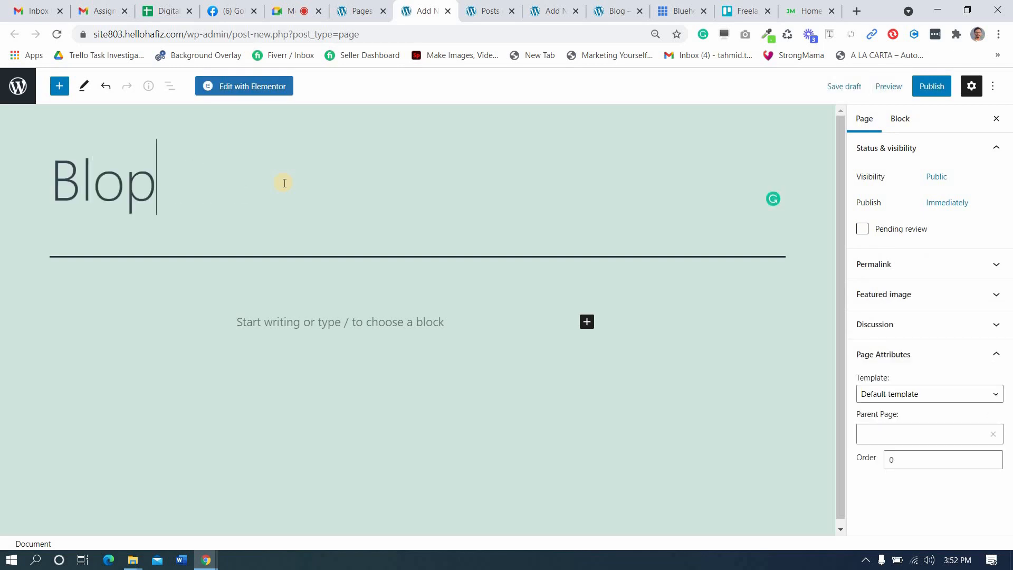
key(BackSpace)
text(g)
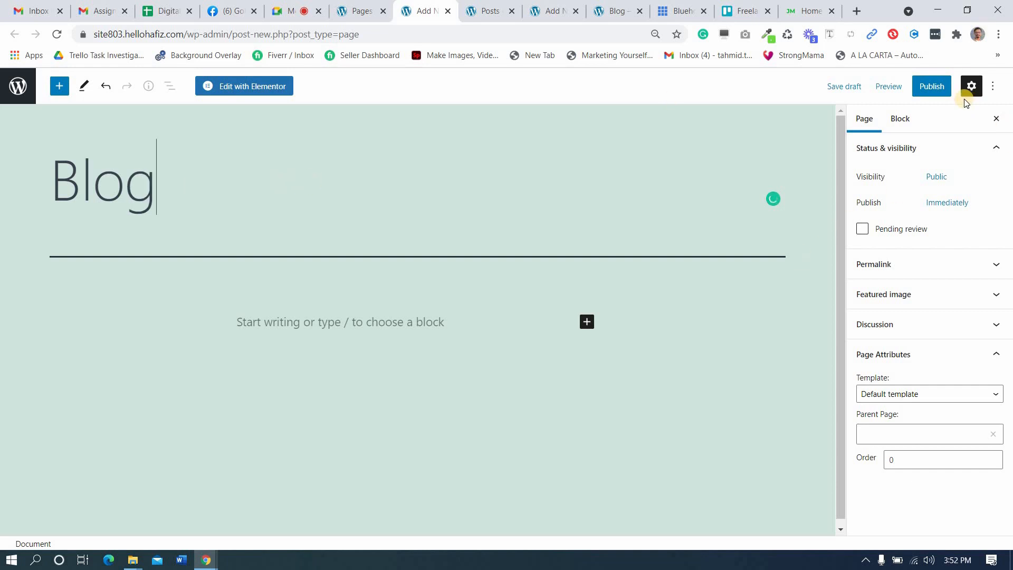
click(932, 86)
click(900, 89)
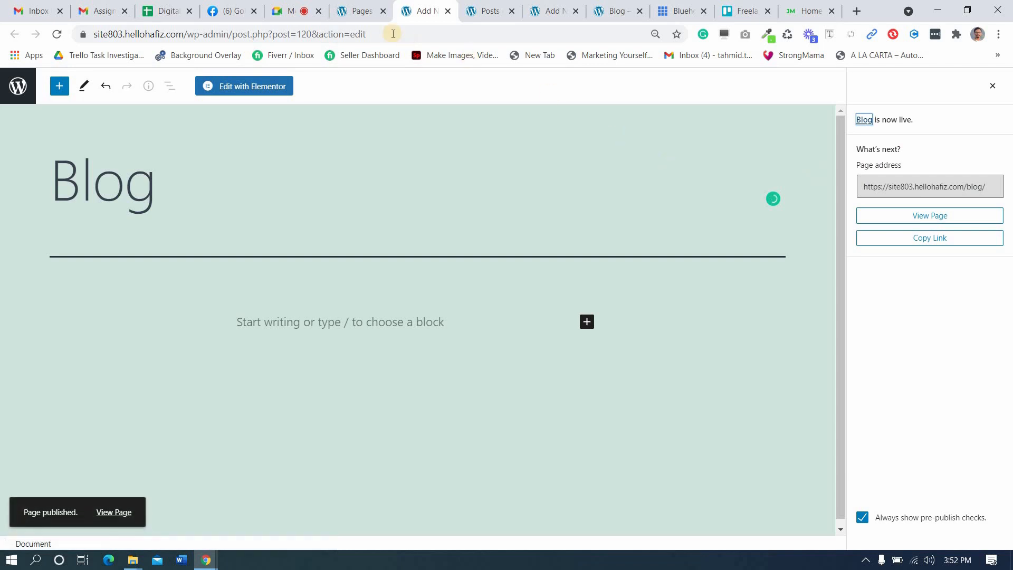
- Set the posts page to Blog in the Reading settings and save the changes
click(363, 7)
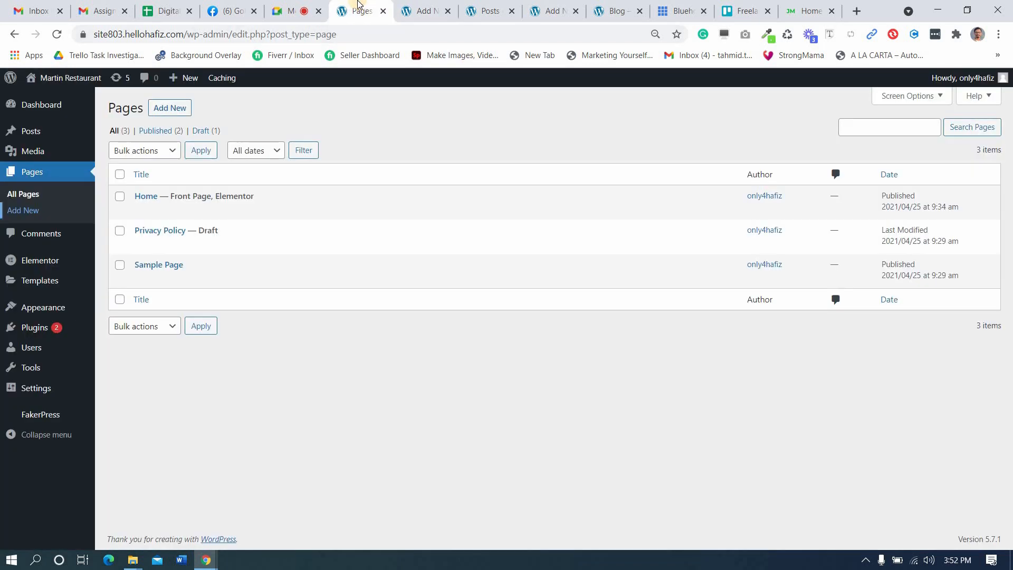
mouse_move(72, 389)
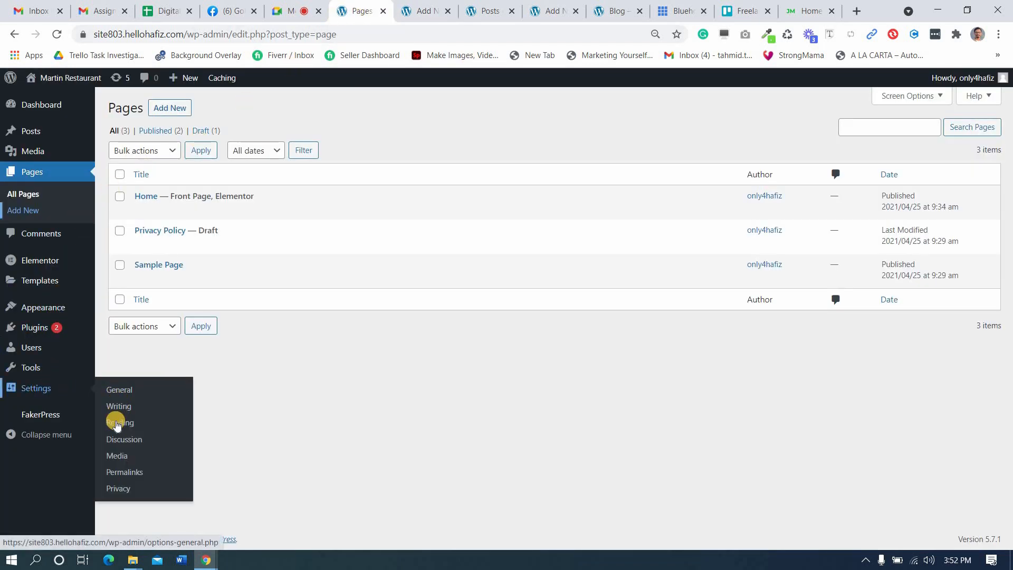
click(117, 424)
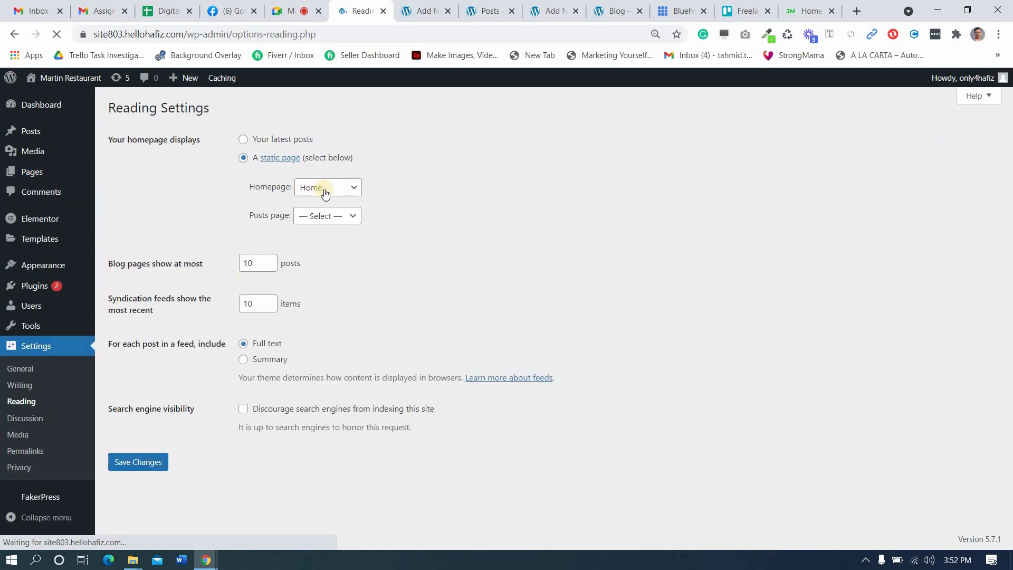
click(334, 223)
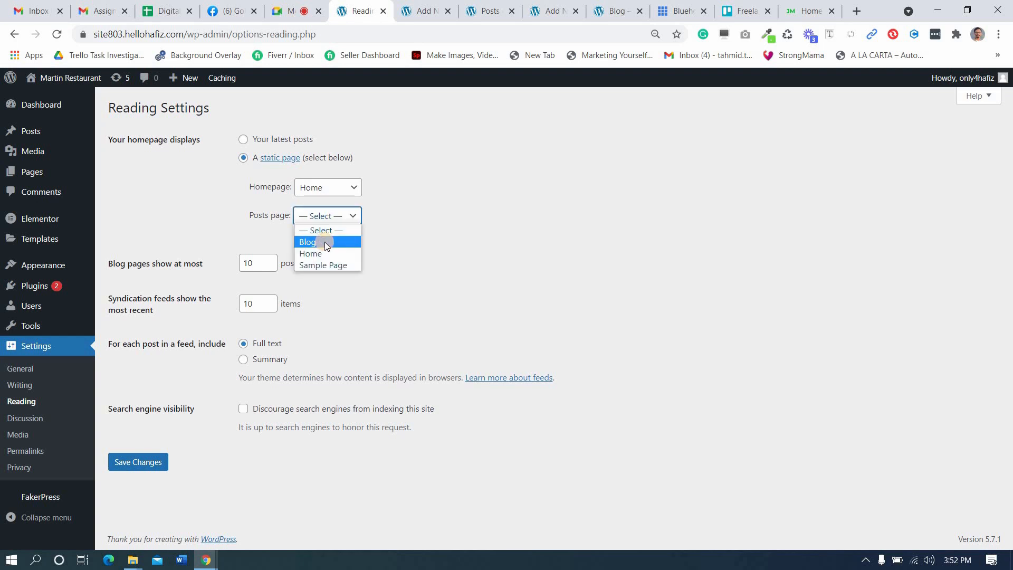
click(325, 241)
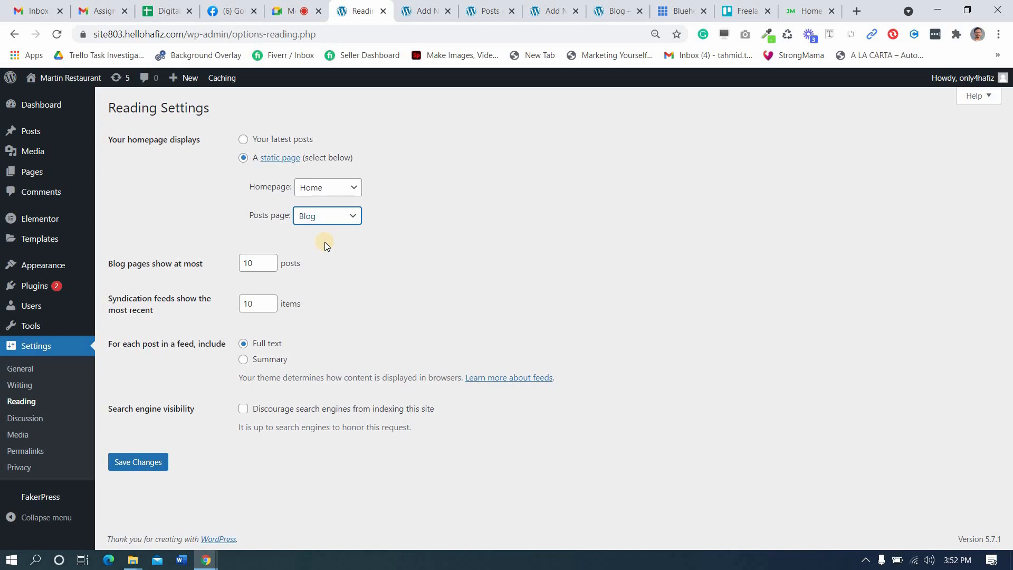
click(293, 6)
click(422, 11)
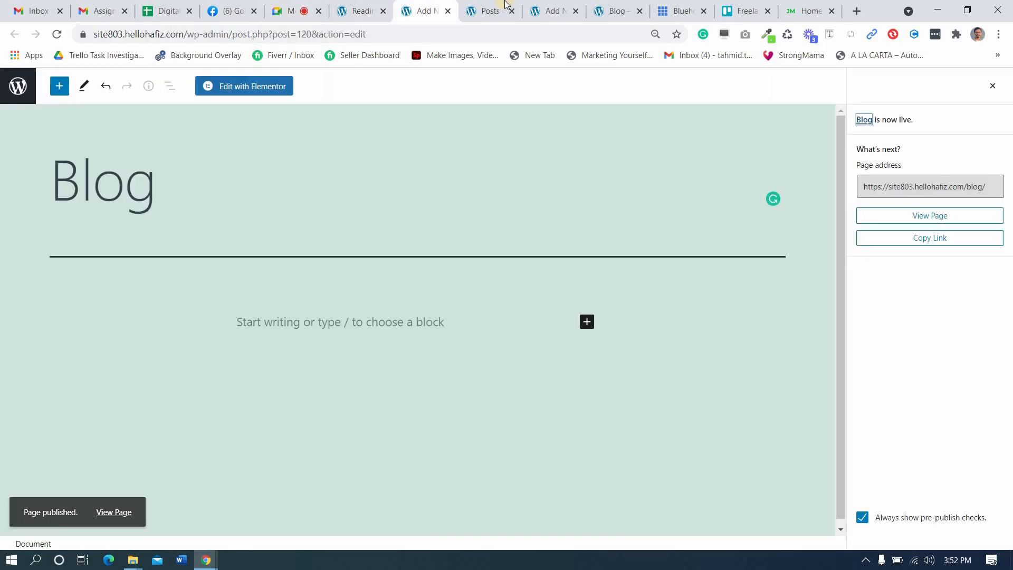
click(294, 11)
click(358, 10)
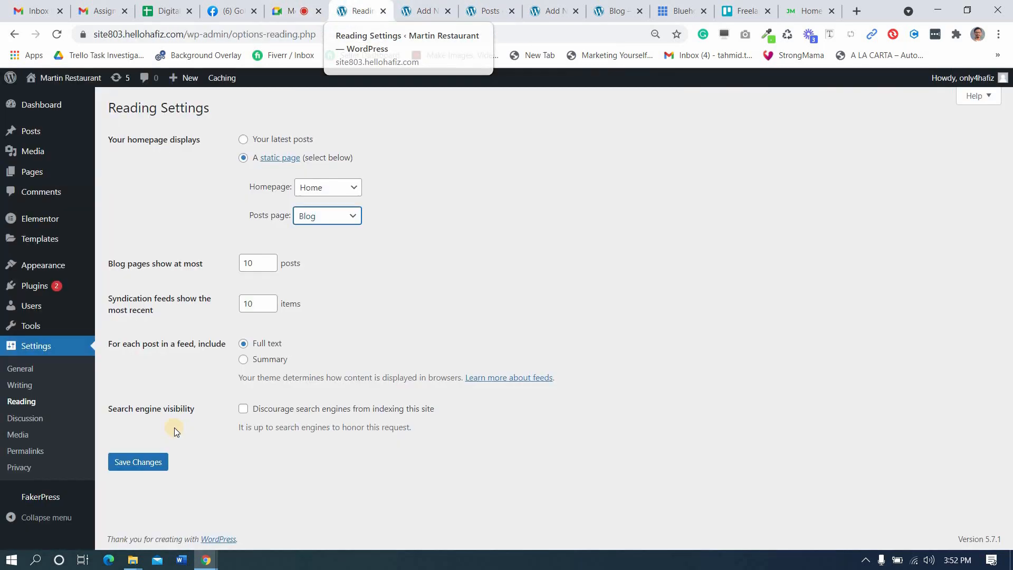
click(154, 462)
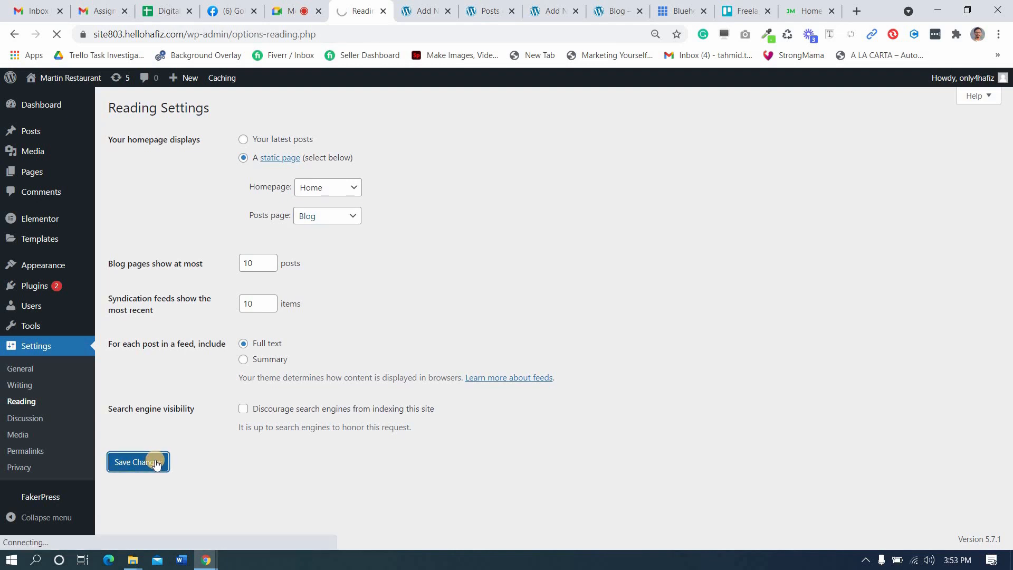
- Revisit the published Blog page and the posts list, and return to the saved Reading settings
mouse_move(58, 76)
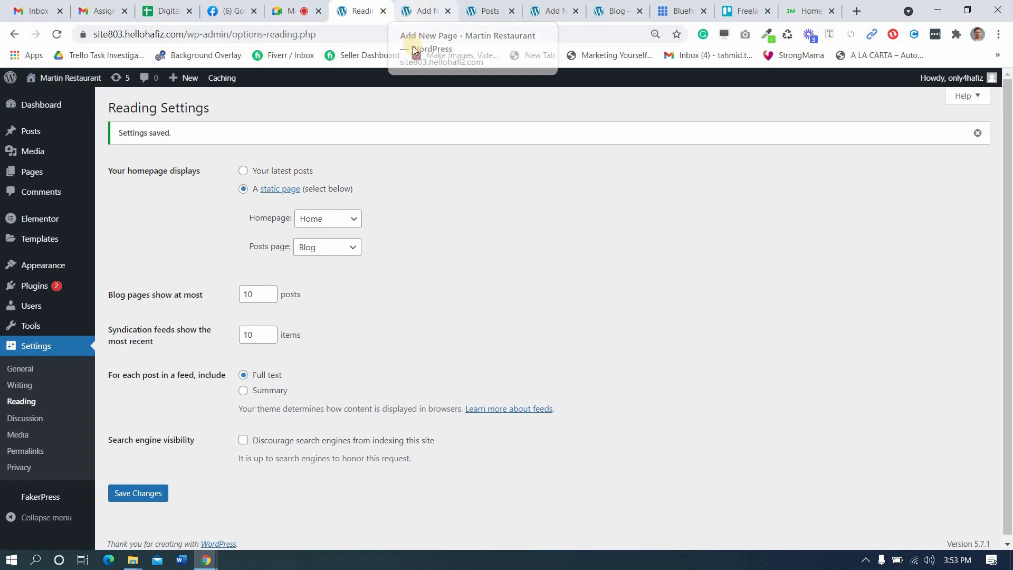
click(424, 11)
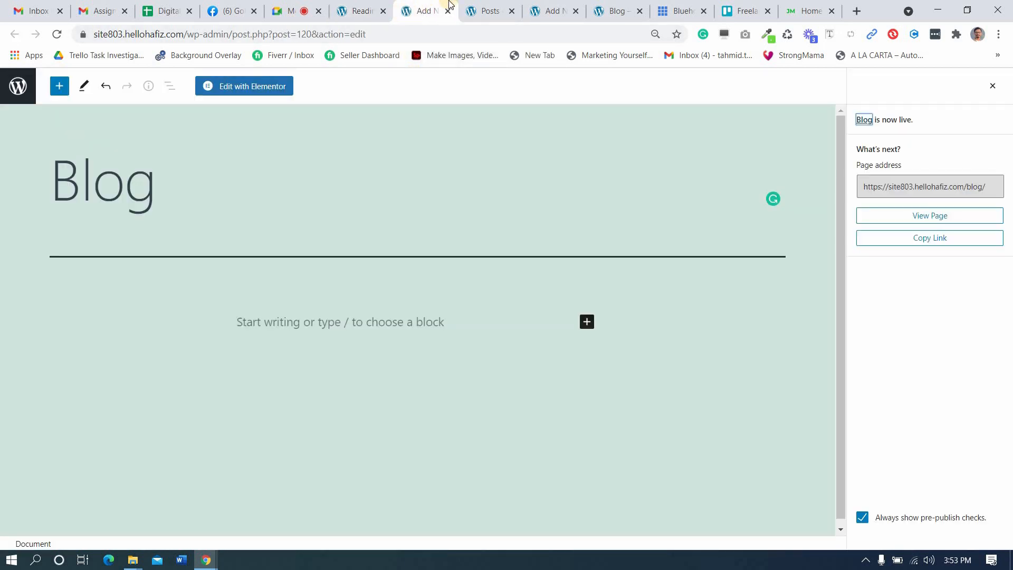
click(486, 8)
click(361, 11)
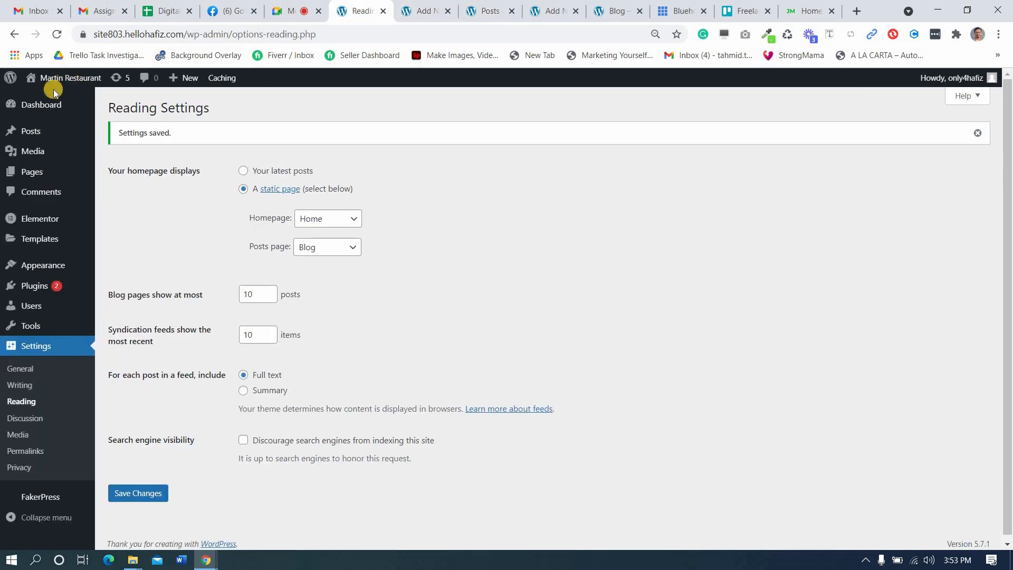
- Open the Martin Restaurant site in a separate browser tab and load its /blog address
ctrl+click(52, 94)
click(396, 7)
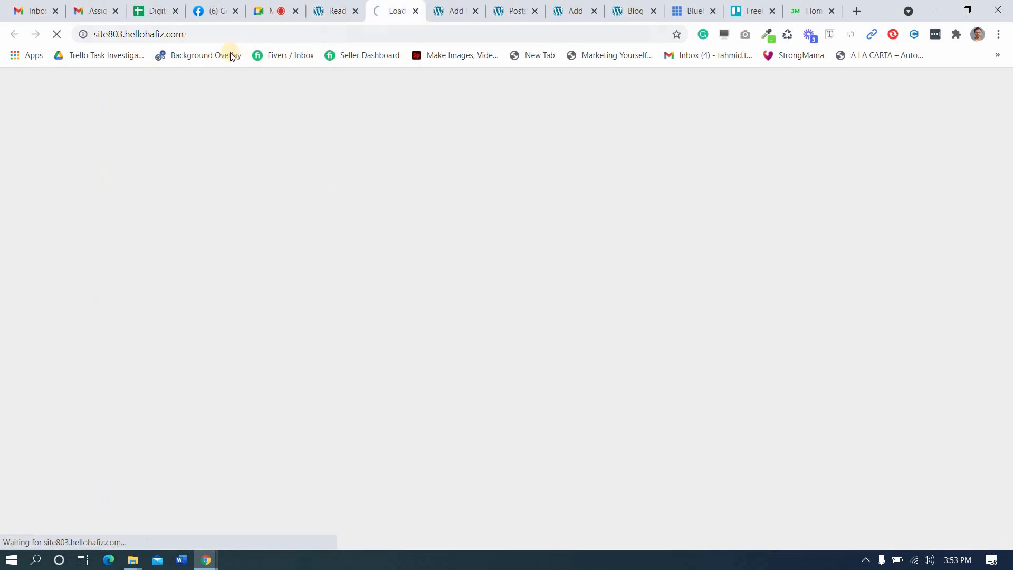
click(254, 21)
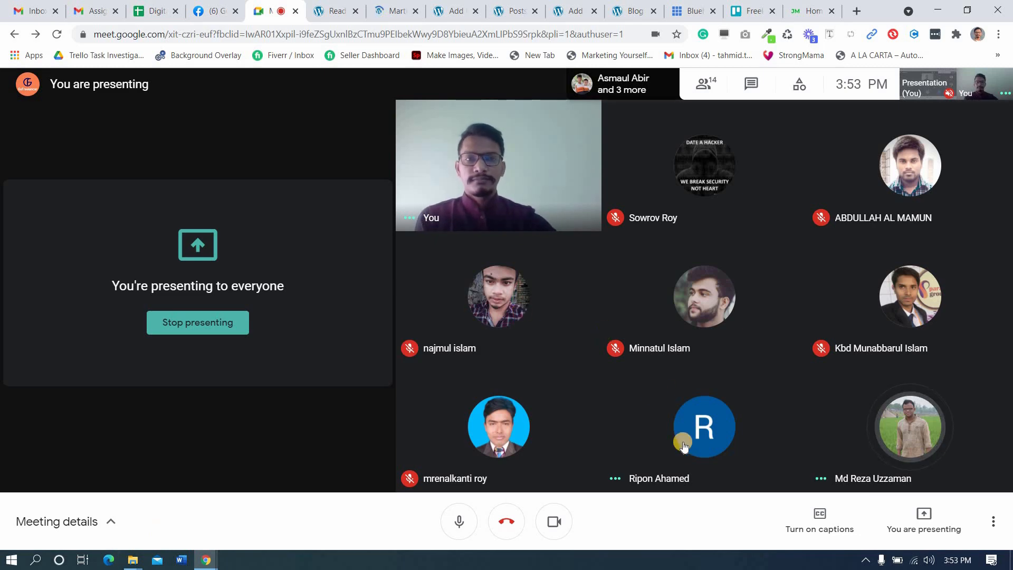
click(333, 11)
click(396, 8)
click(437, 5)
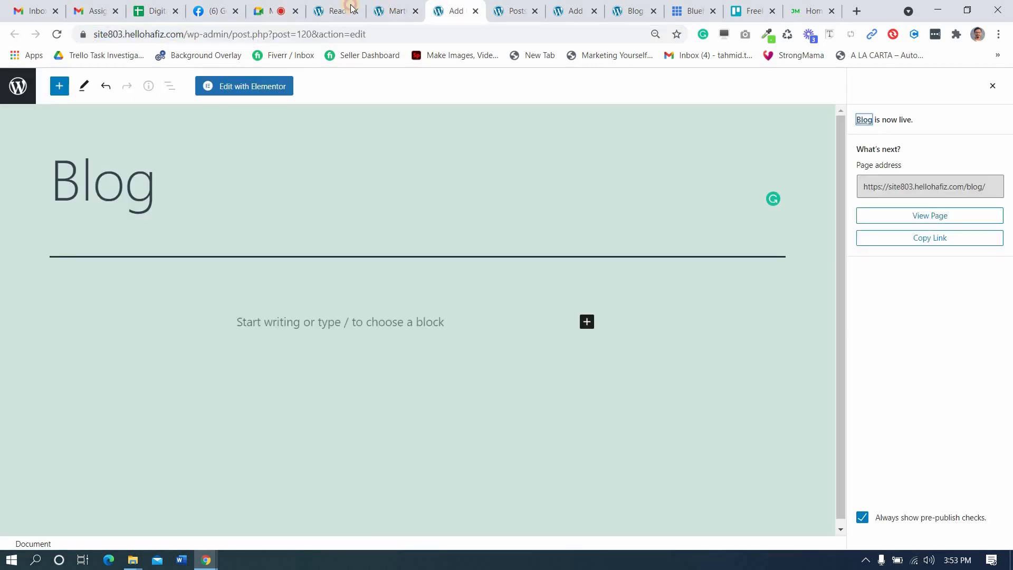
click(394, 6)
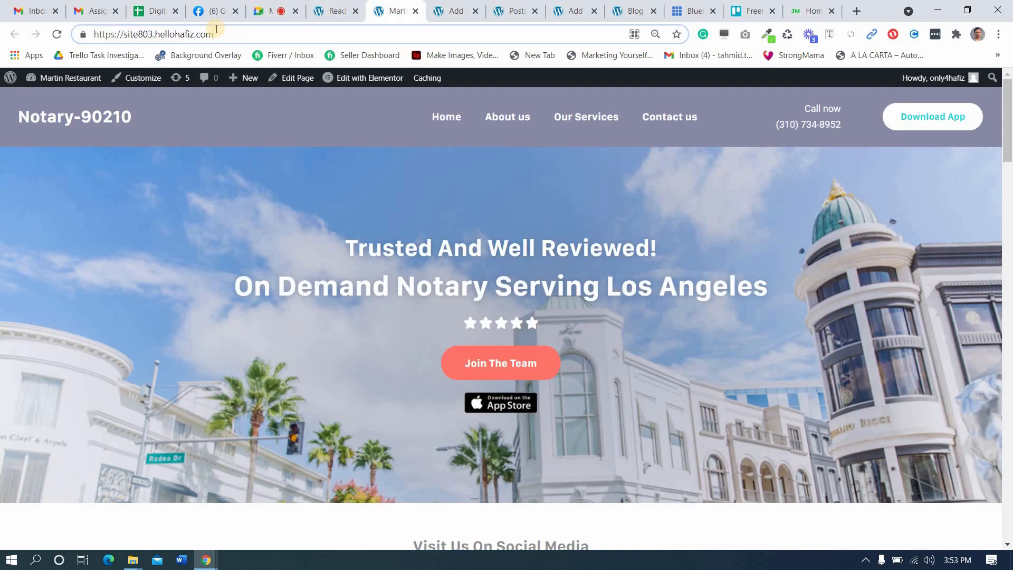
text(/)
text(blog)
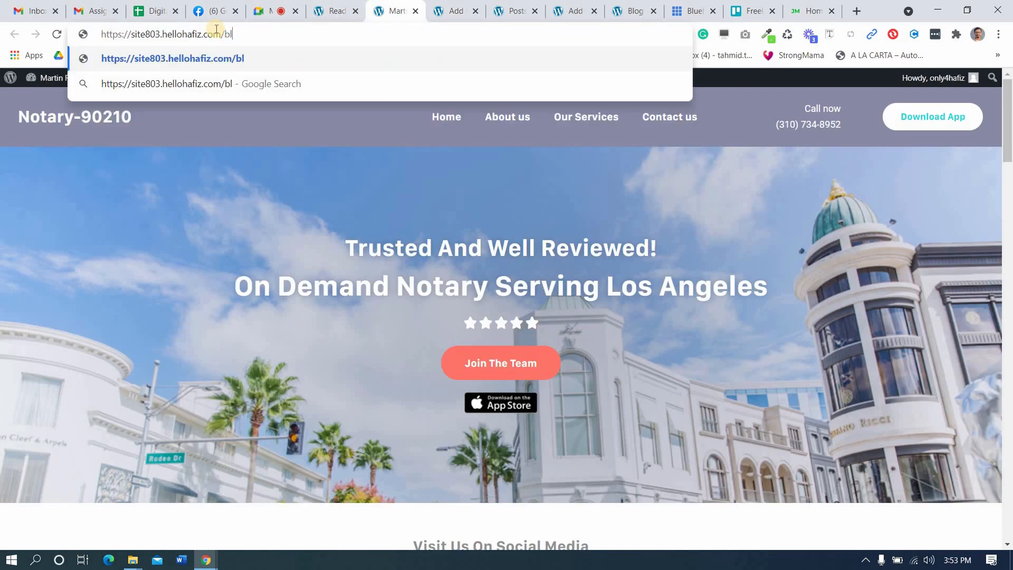
key(Return)
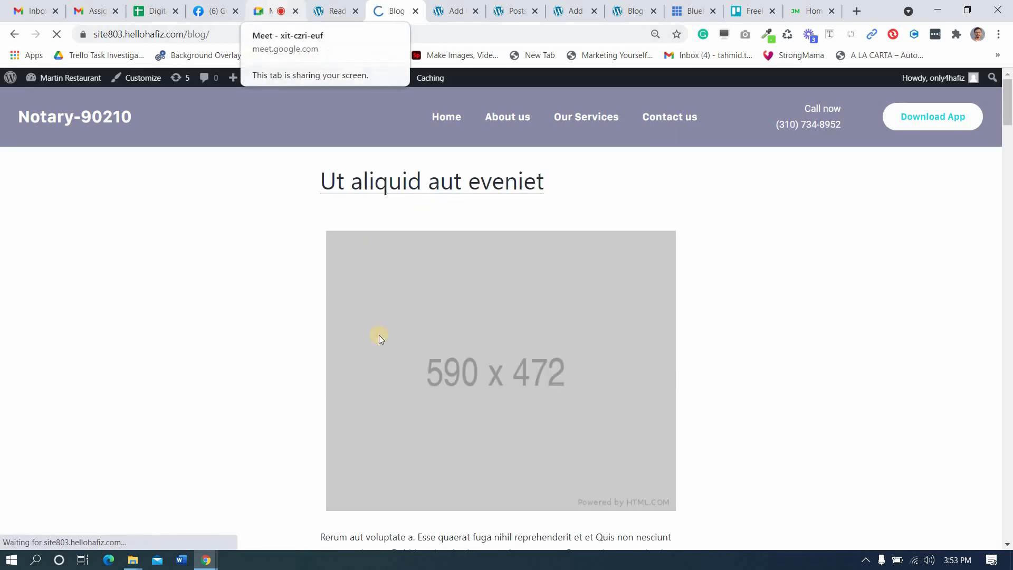
- Check the Google Meet call and return to the live blog page to look through its first posts
click(277, 5)
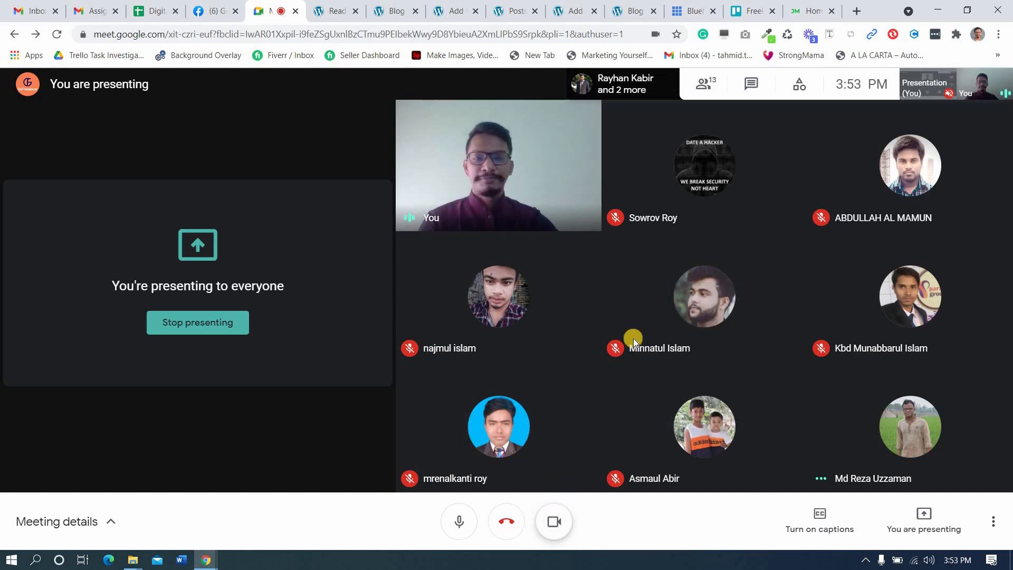
click(466, 4)
click(393, 7)
scroll(447, 407, down, 20)
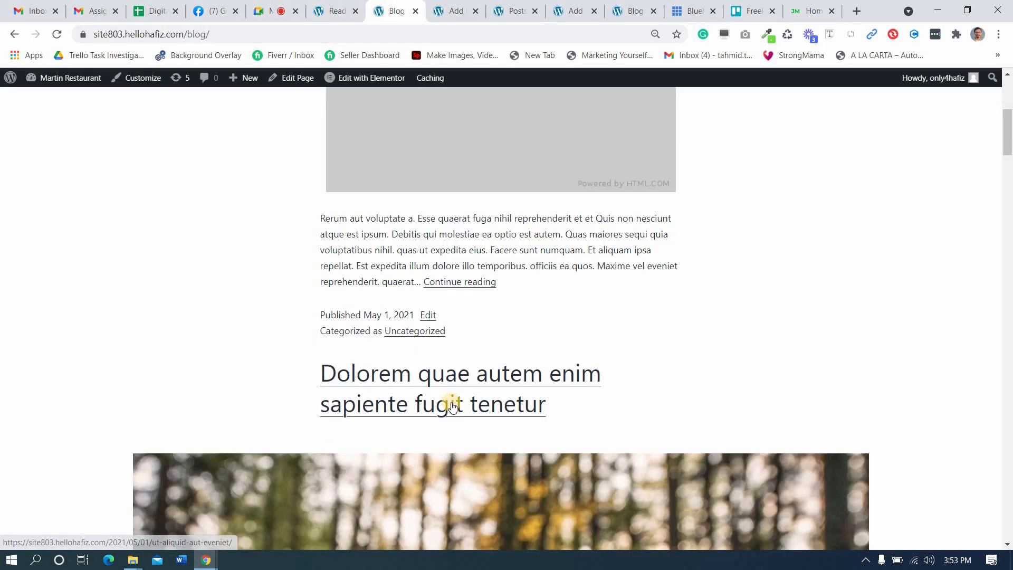
scroll(453, 410, down, 8)
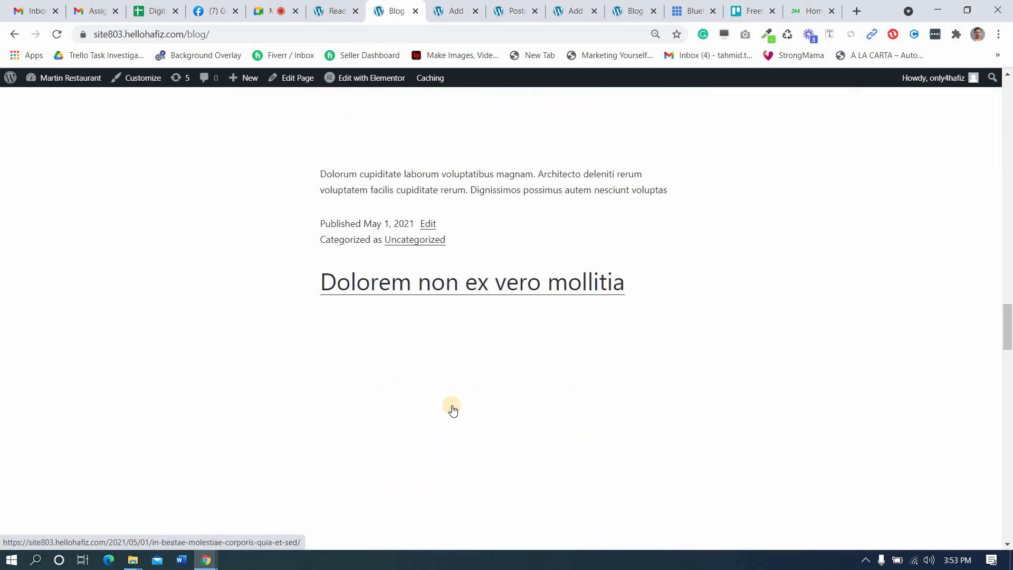
scroll(452, 407, up, 18)
scroll(452, 404, up, 20)
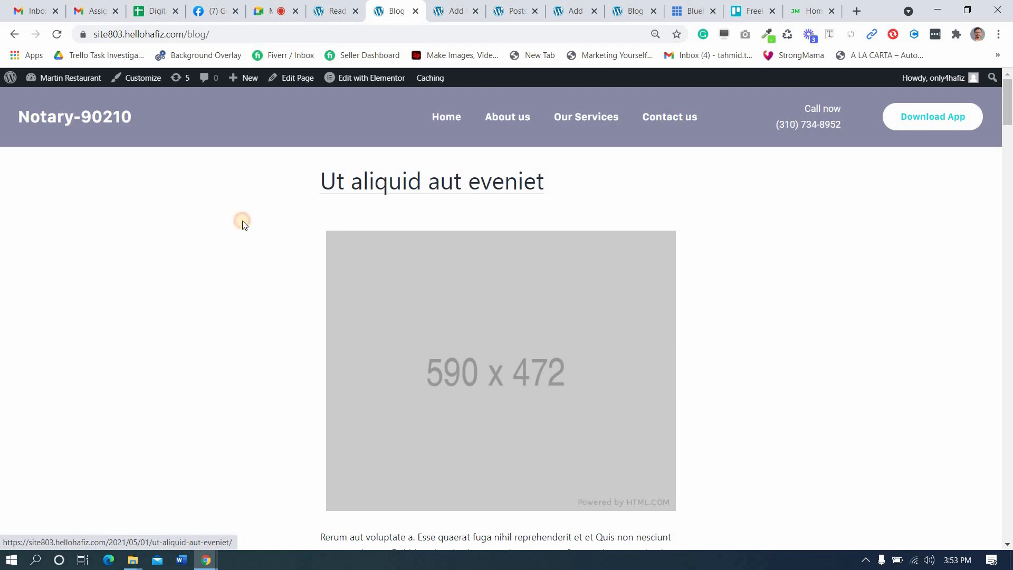
- Revisit the meeting call and examine the full list of dummy posts on the blog page
click(271, 11)
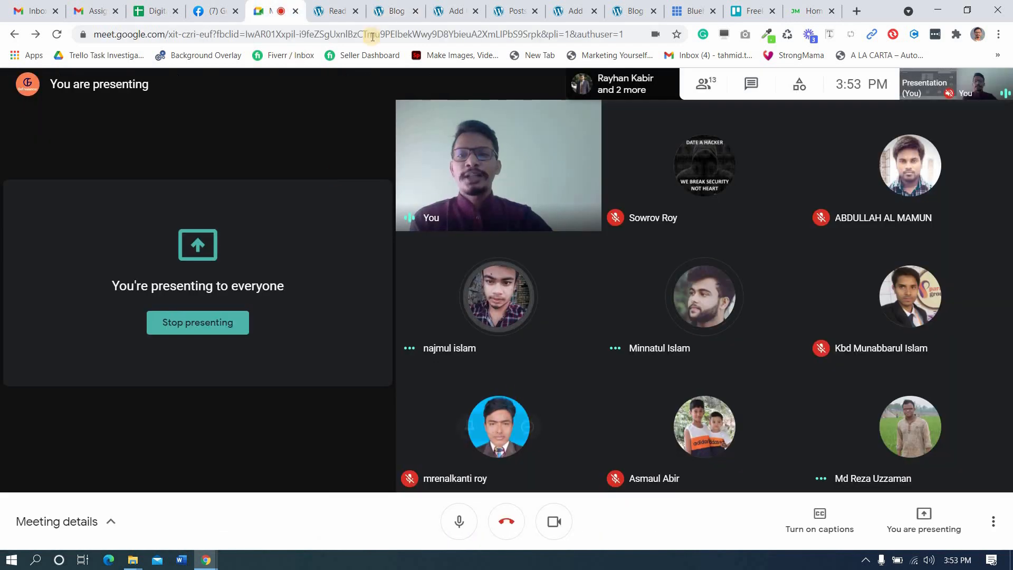
click(387, 10)
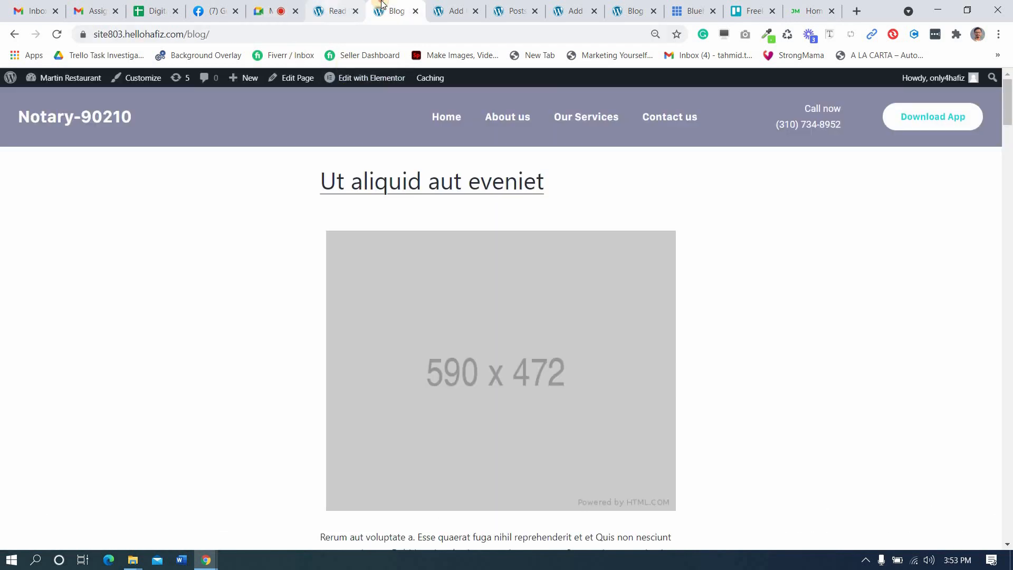
scroll(471, 412, down, 20)
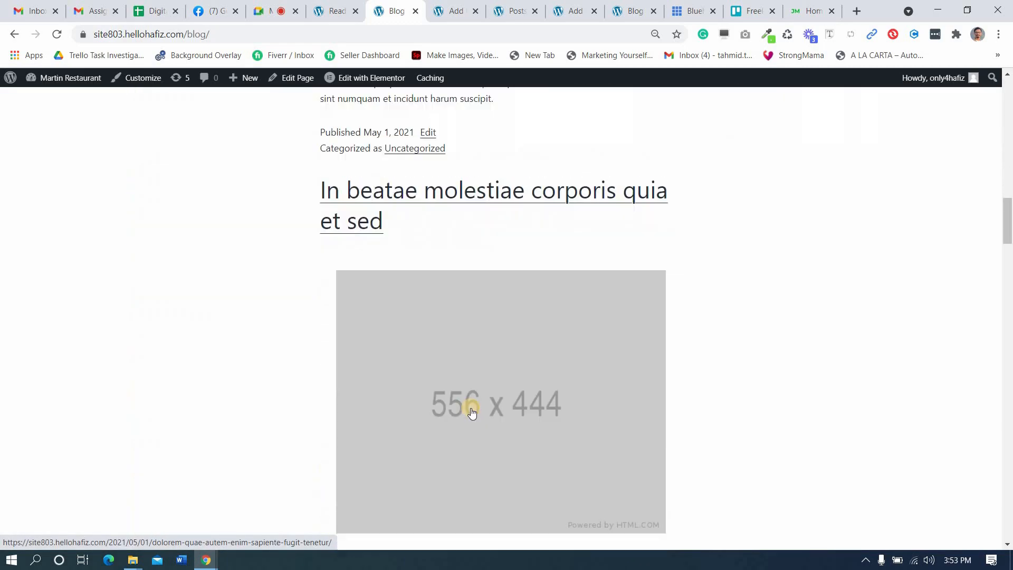
scroll(471, 412, down, 20)
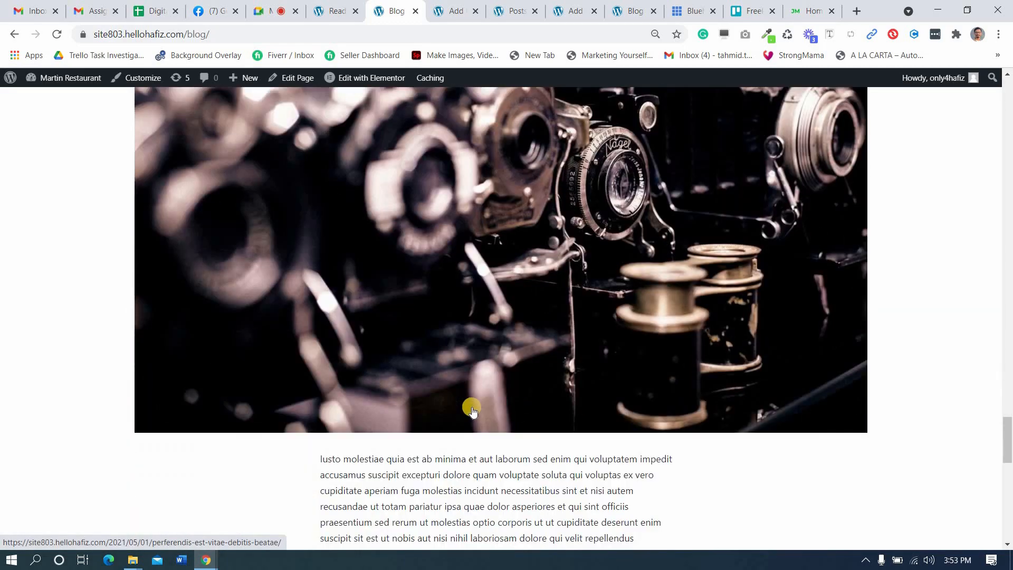
scroll(495, 415, up, 20)
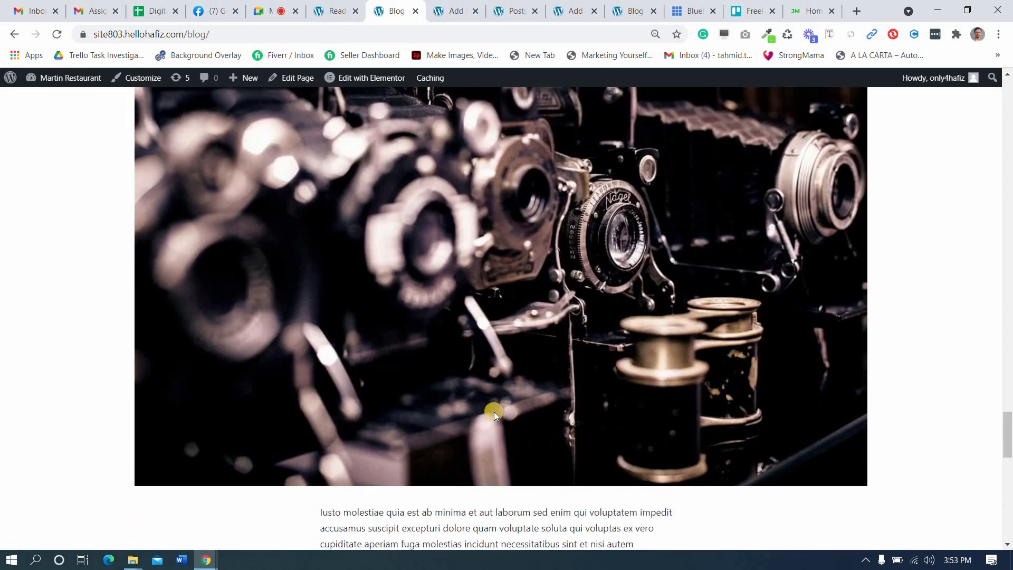
scroll(494, 415, up, 15)
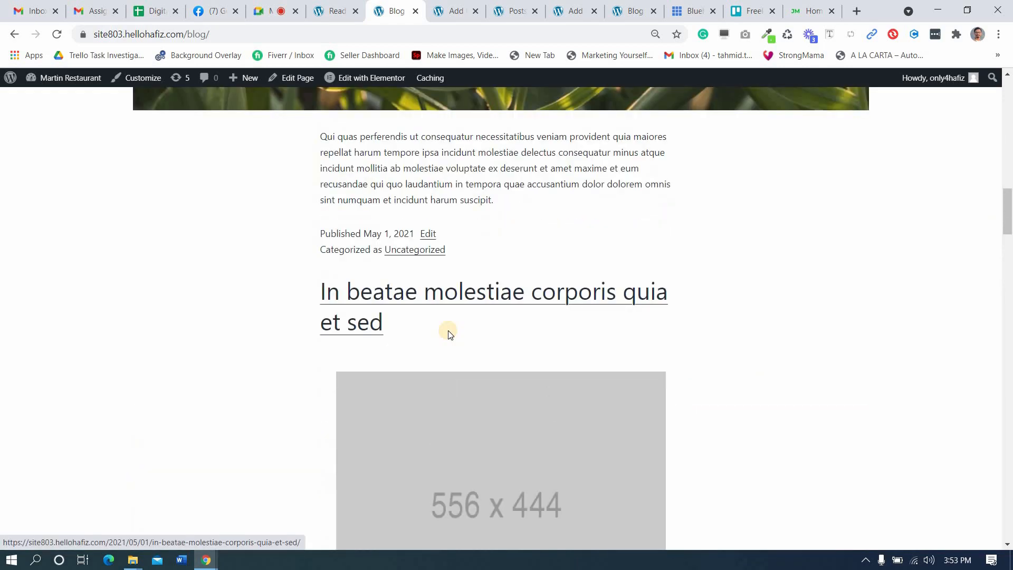
- Review the single post "Dolorem quae autem enim sapiente fugit tenetur", go back to the blog page and reload it
scroll(459, 314, up, 10)
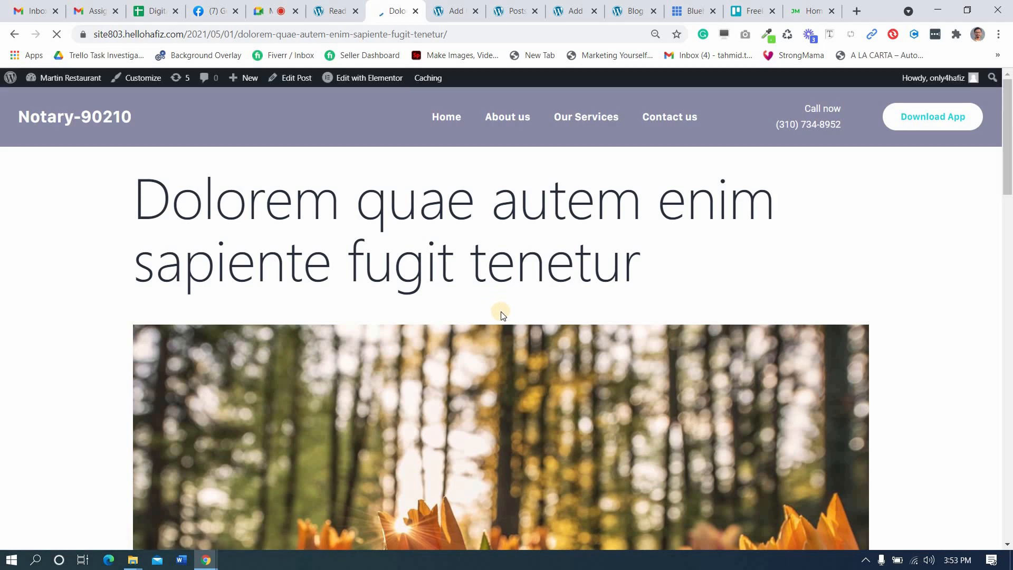
scroll(499, 317, down, 15)
scroll(505, 323, down, 12)
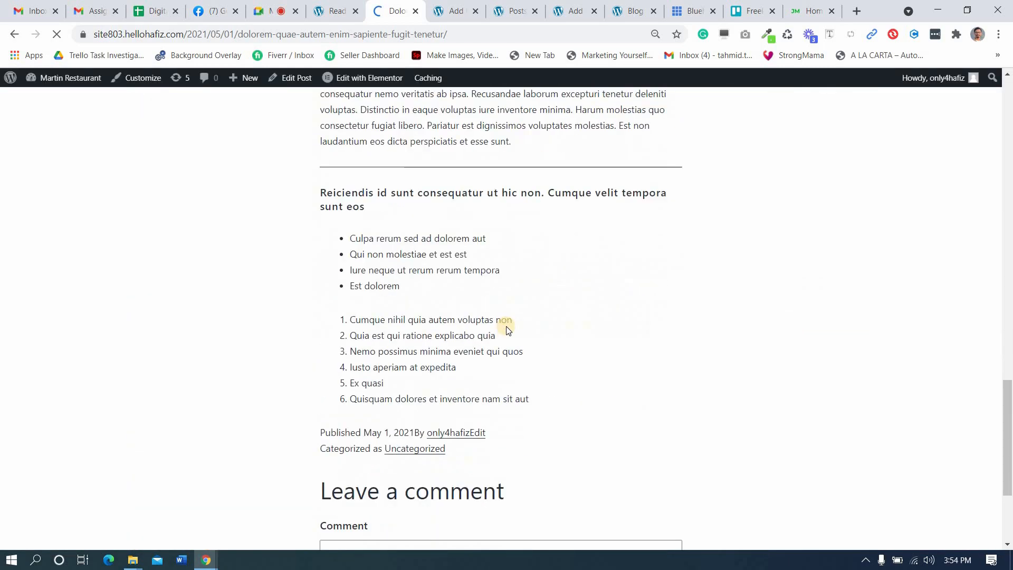
scroll(508, 325, up, 8)
scroll(507, 326, up, 15)
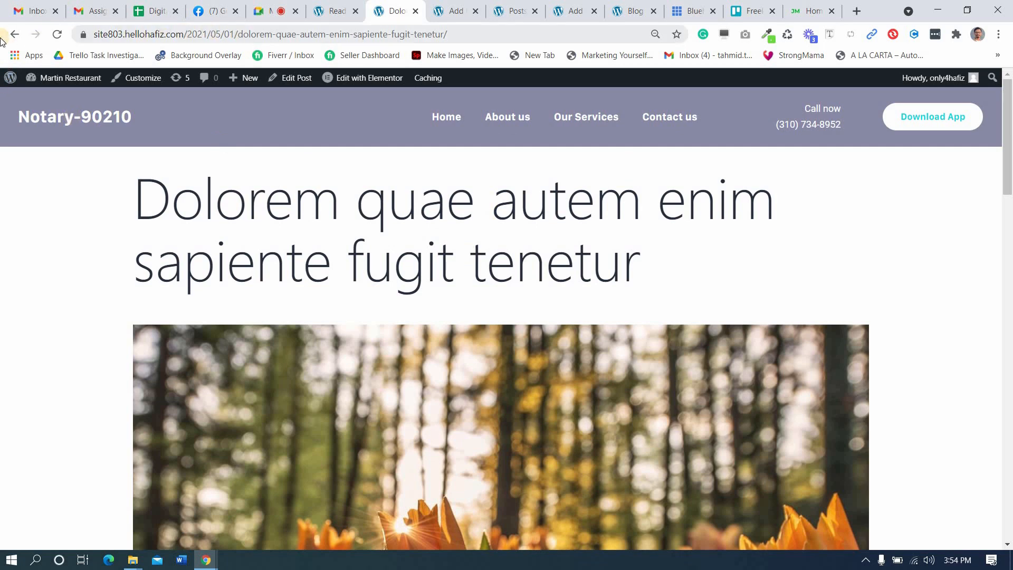
click(16, 36)
scroll(417, 197, up, 9)
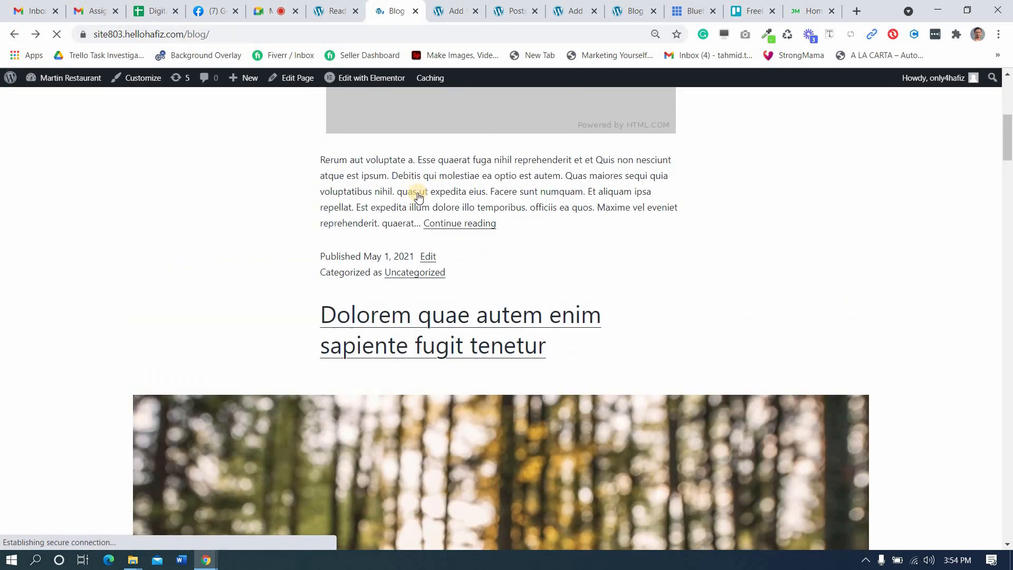
click(57, 34)
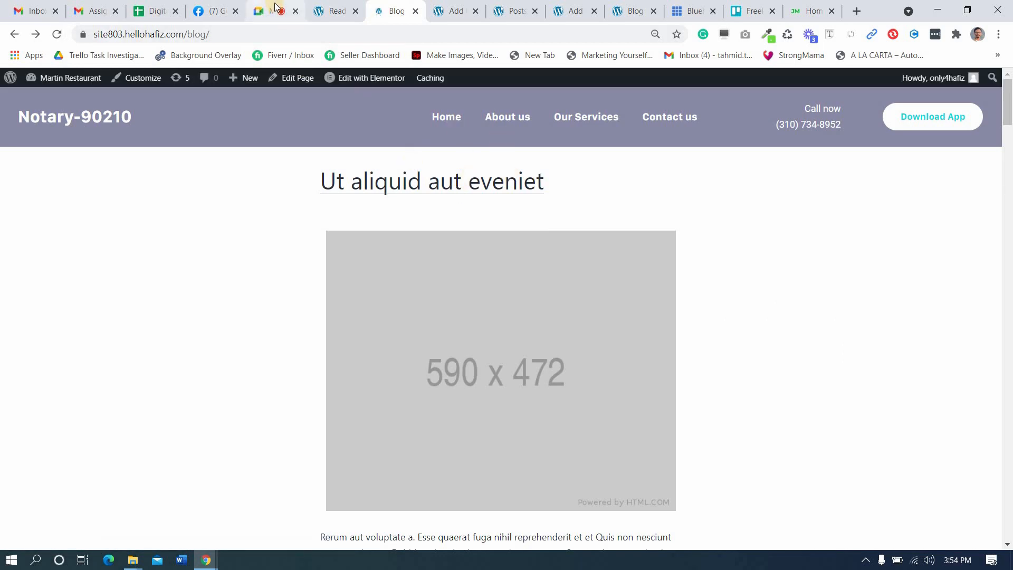
- Compare the default blog list with the card layout of the site704 blog, checking the meeting call in between
scroll(512, 327, down, 13)
scroll(504, 319, up, 5)
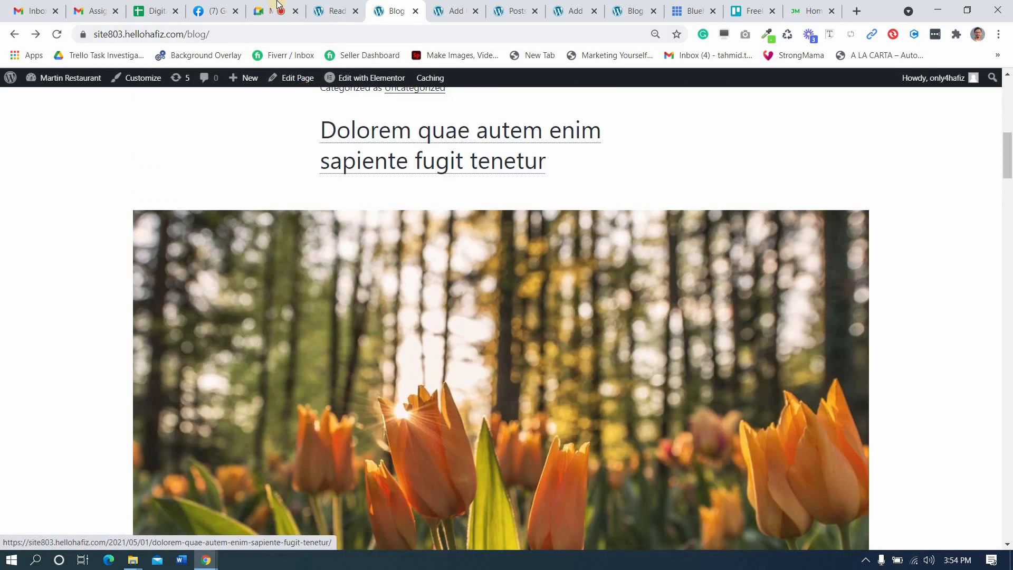
click(278, 9)
mouse_move(445, 260)
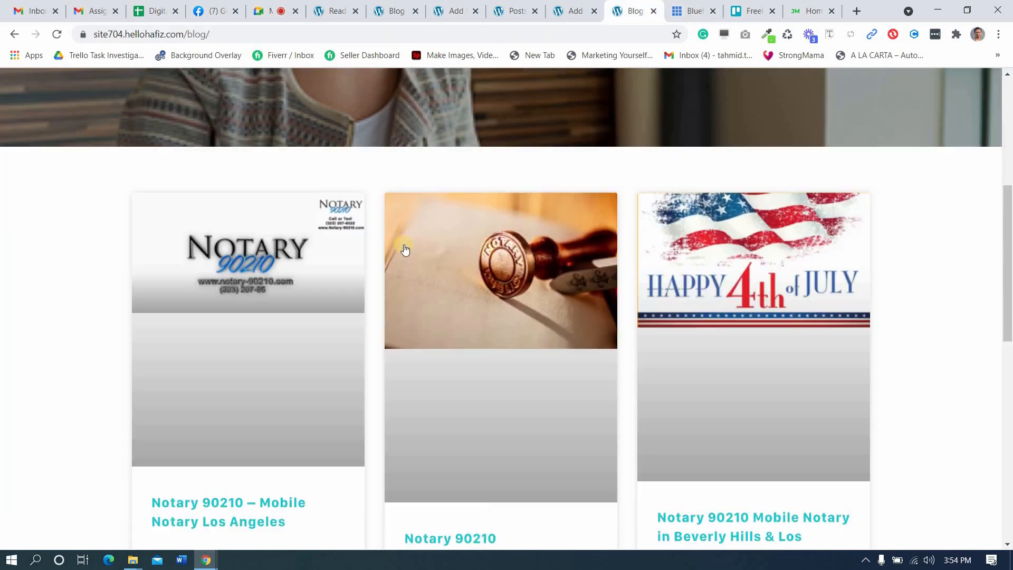
scroll(405, 249, down, 3)
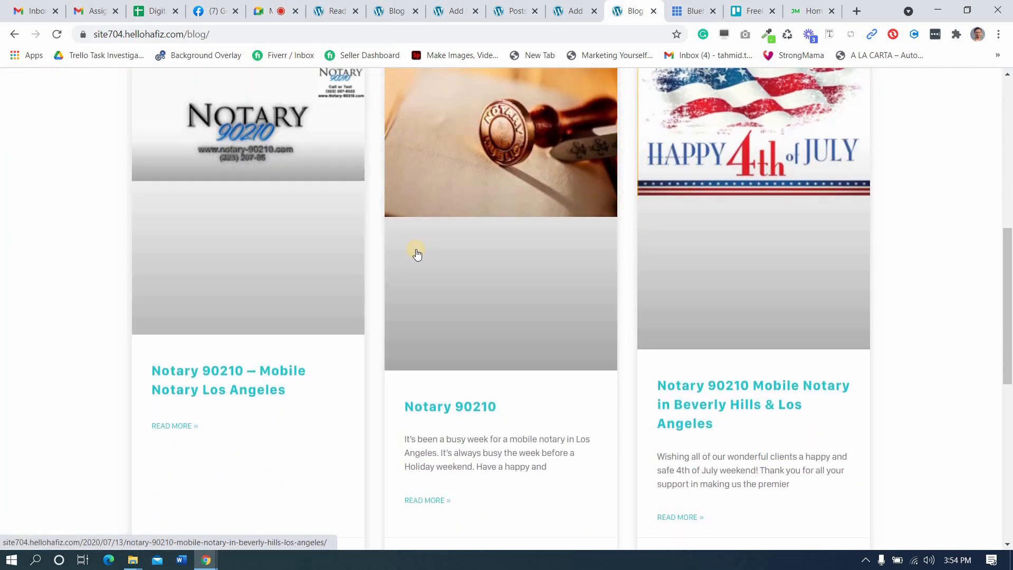
click(267, 6)
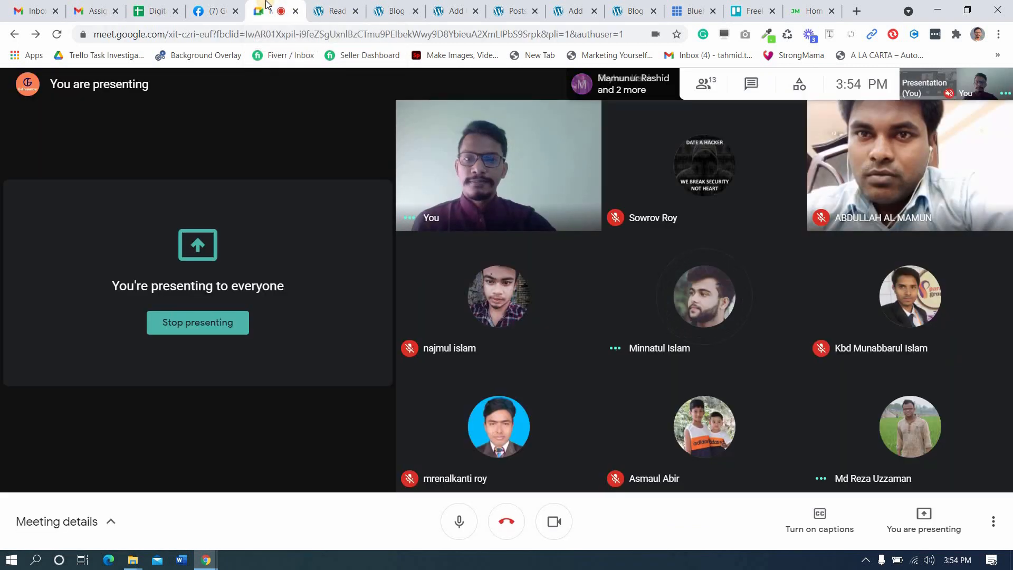
- Compare the saved Reading settings, the live blog page and the Blog page's editor
click(330, 9)
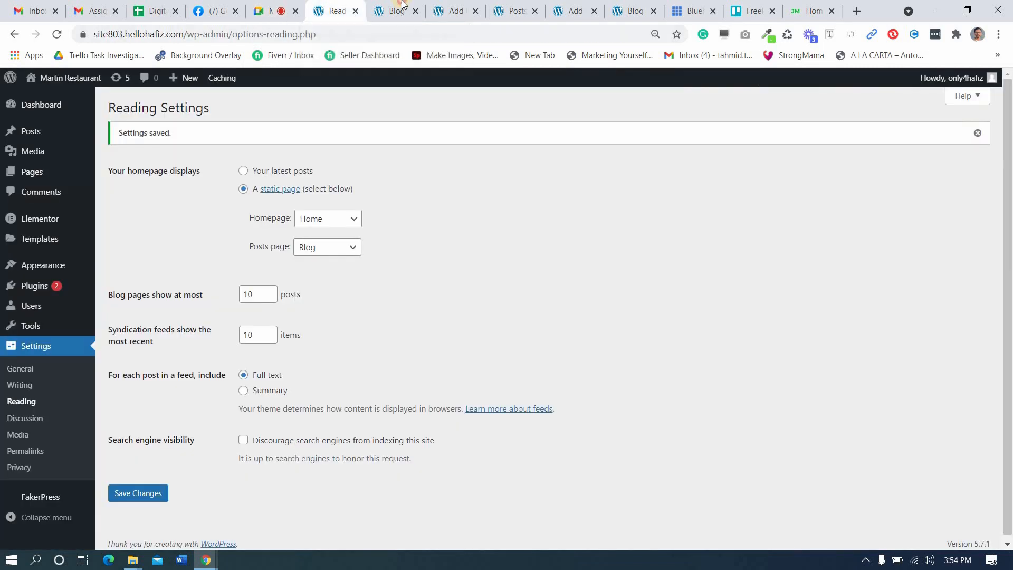
click(403, 7)
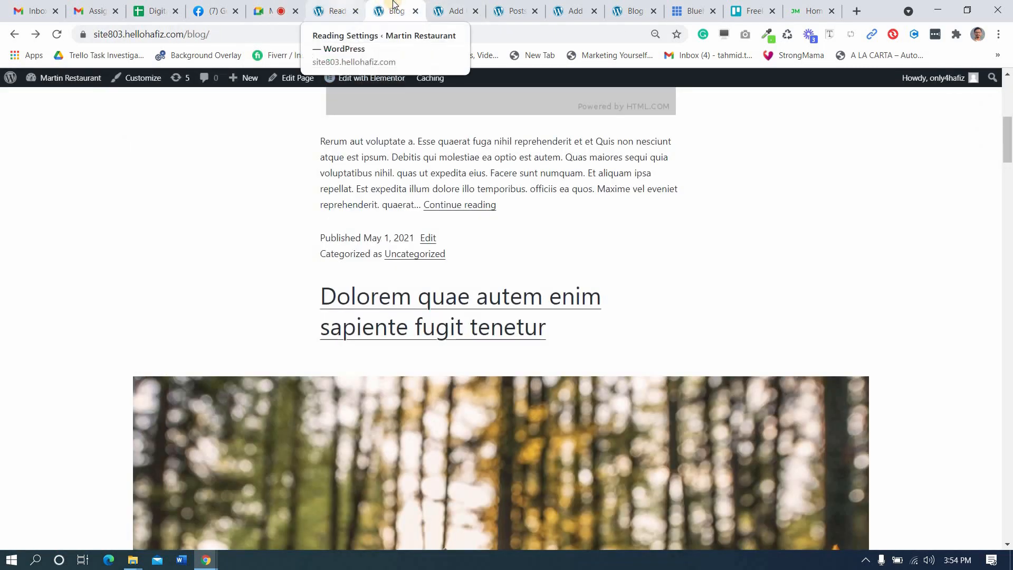
click(338, 8)
click(399, 10)
click(454, 11)
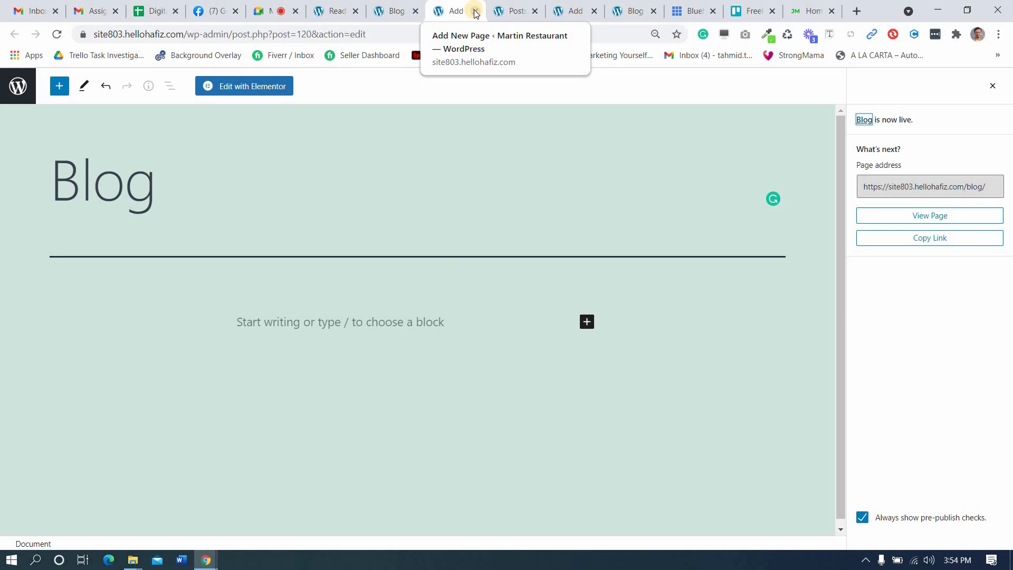
click(397, 6)
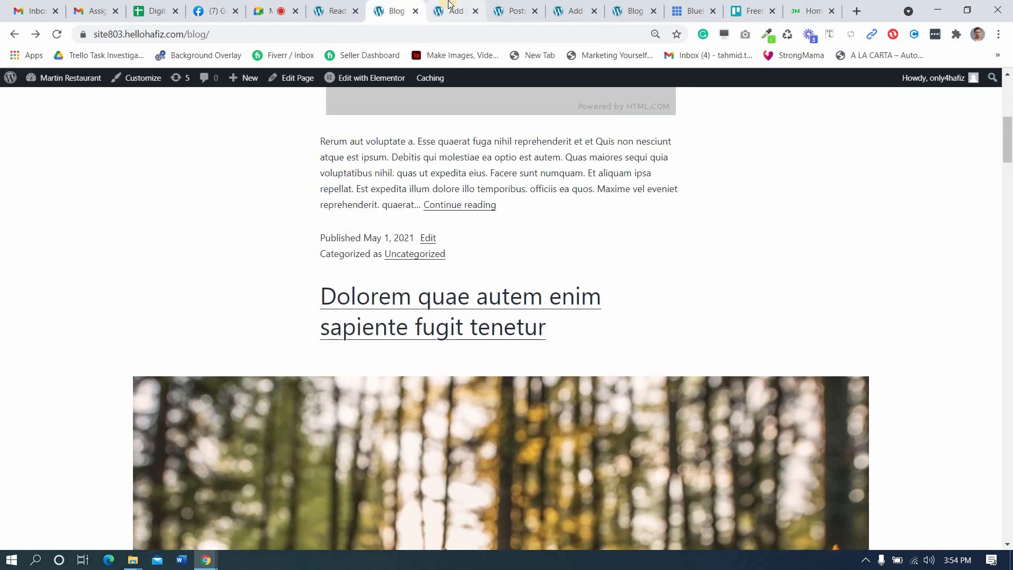
- Try to open the Blog page in the Elementor editor, visiting the meeting call while it loads
click(449, 4)
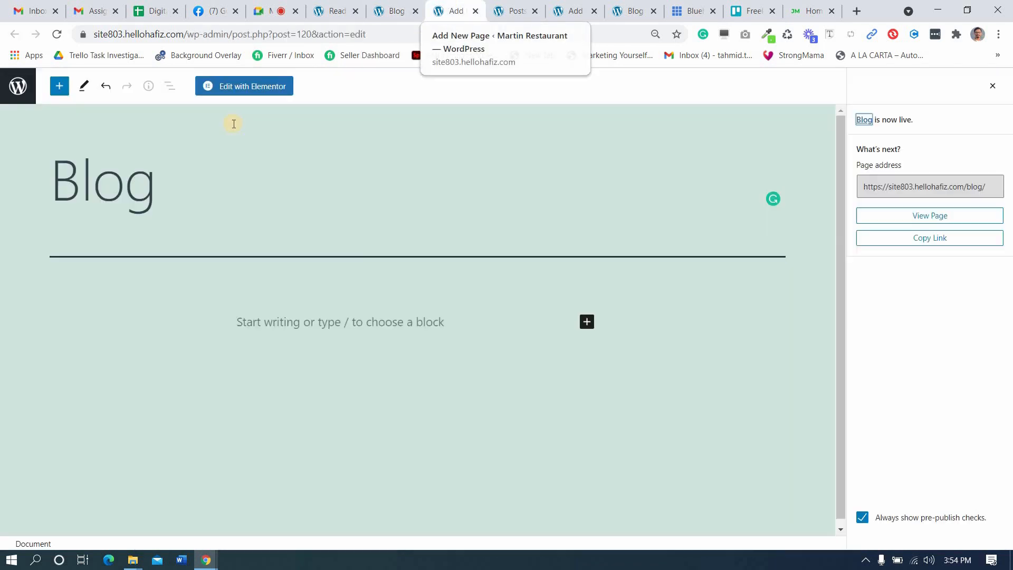
click(261, 89)
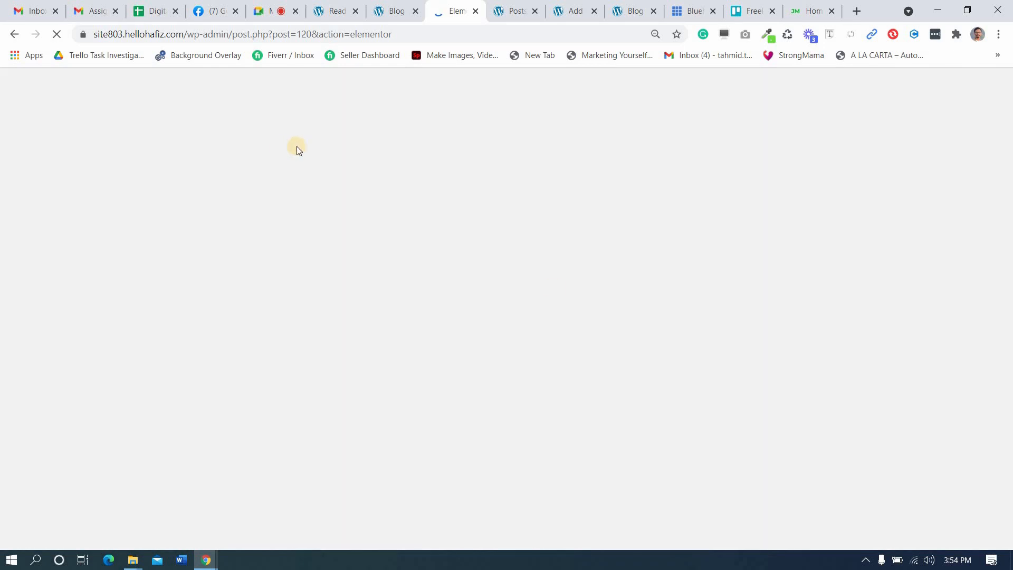
click(398, 5)
click(272, 5)
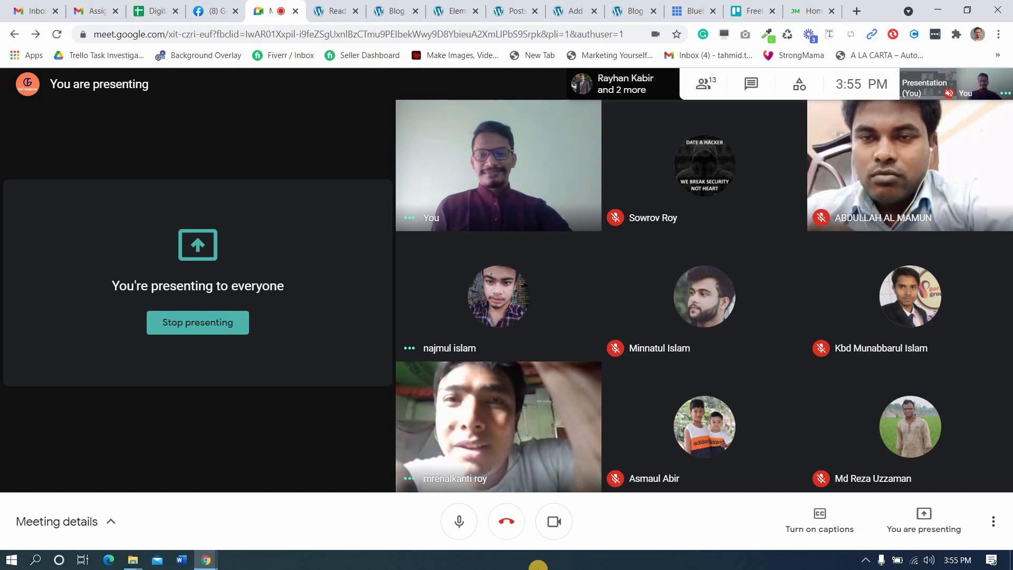
click(449, 4)
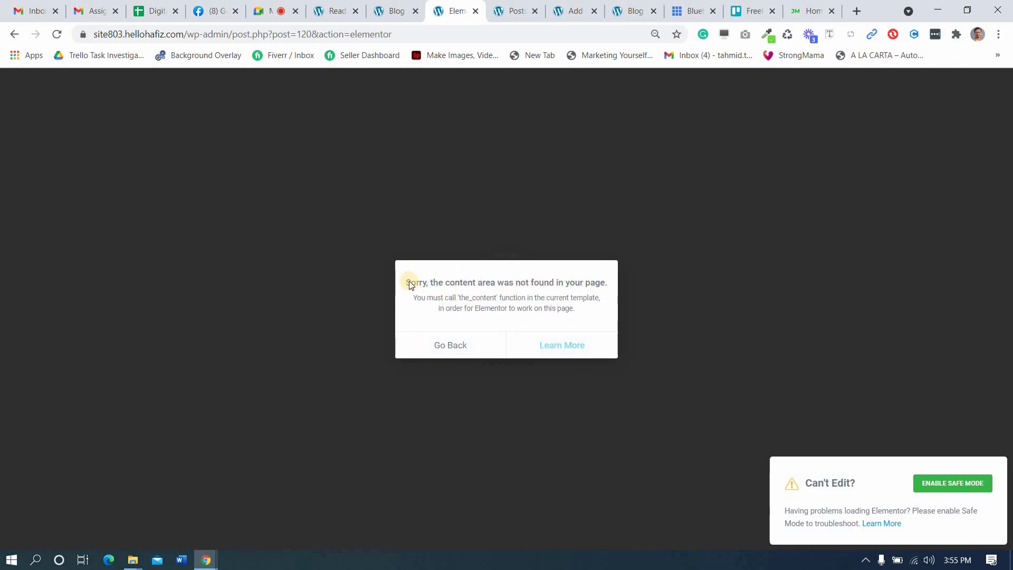
- Switch to the Google Meet call and return to the live blog page
key(ctrl+shift+Tab)
key(ctrl+shift+Tab)
key(ctrl+shift+Tab)
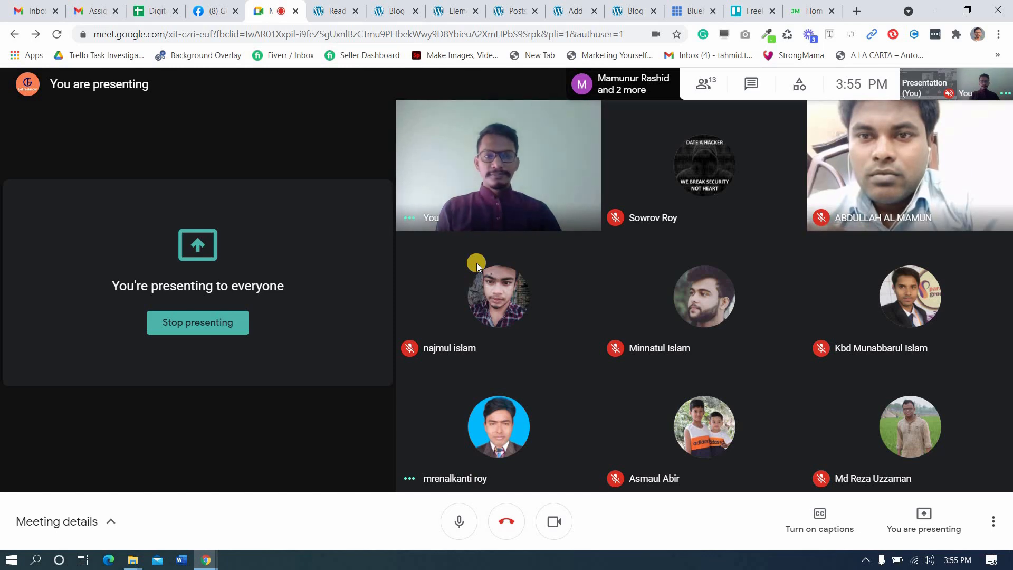
click(398, 10)
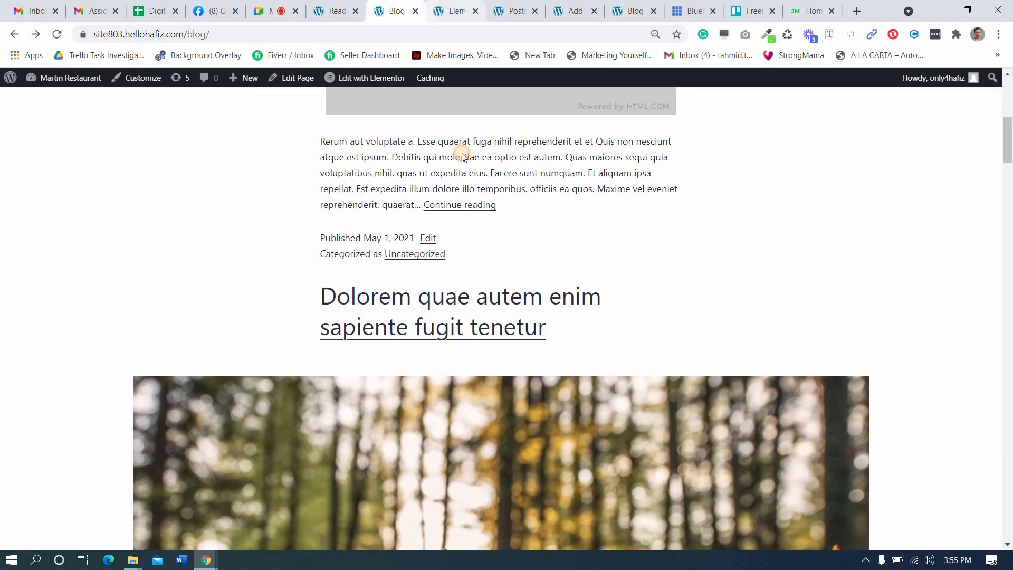
- Review the Posts page setting in the Reading settings, switching to the Google Meet call before and after
key(ctrl+Tab)
click(271, 11)
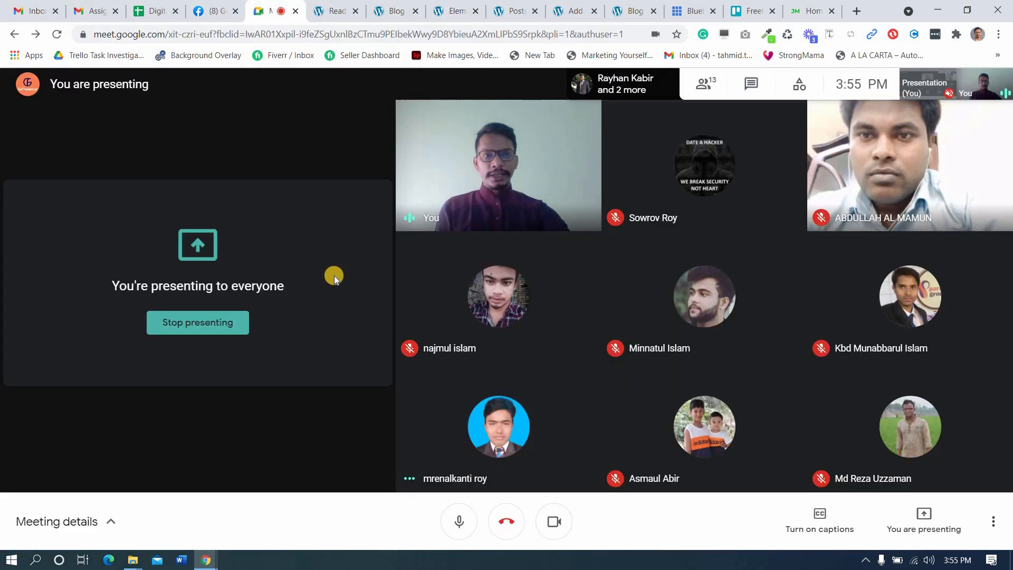
click(330, 11)
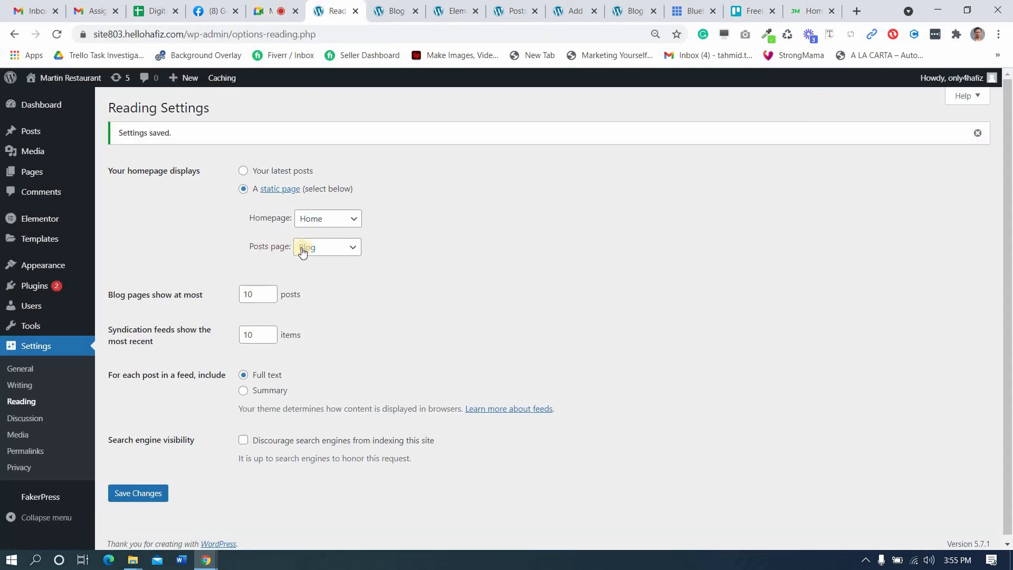
drag(243, 248, 288, 253)
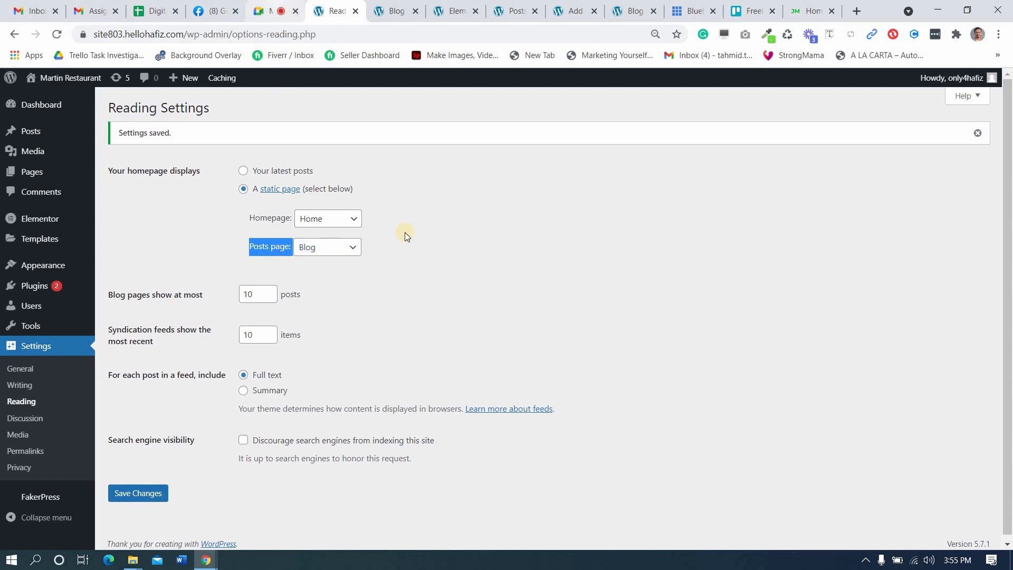
key(ctrl+shift+Tab)
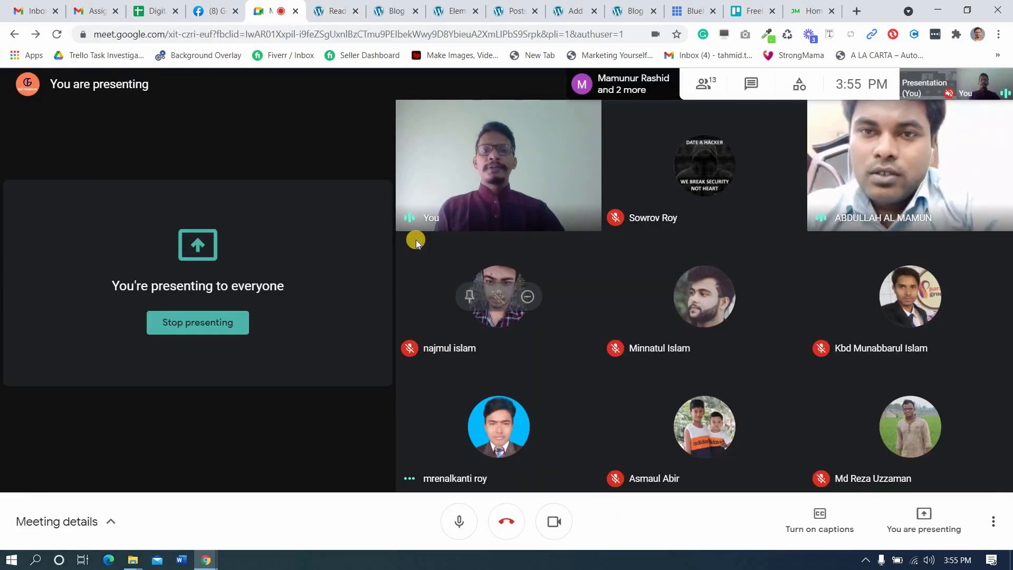
click(457, 10)
click(267, 11)
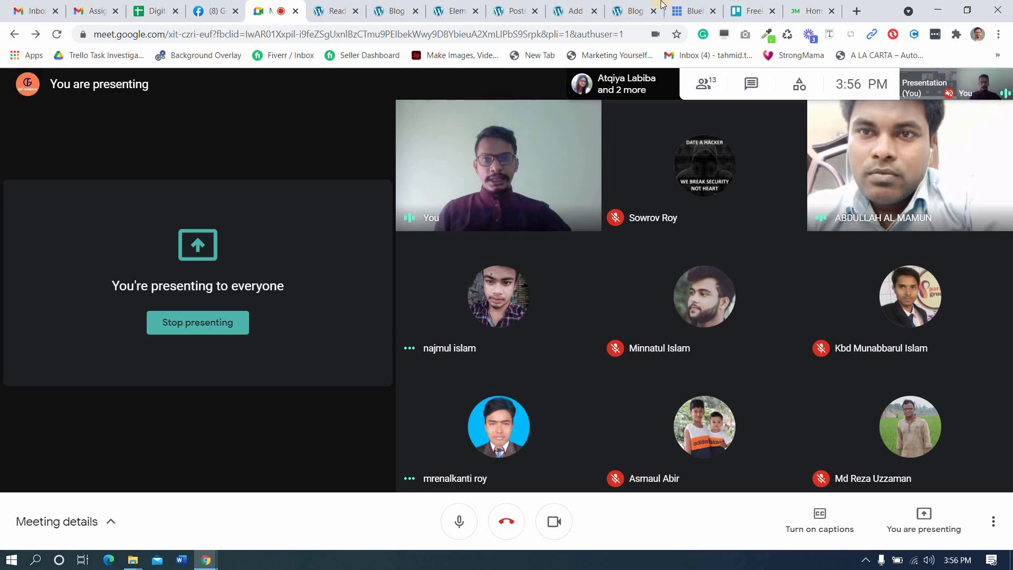
- Close the browser tabs holding the posts list and the Elementor editor that could not load the Blog page
click(632, 10)
click(515, 11)
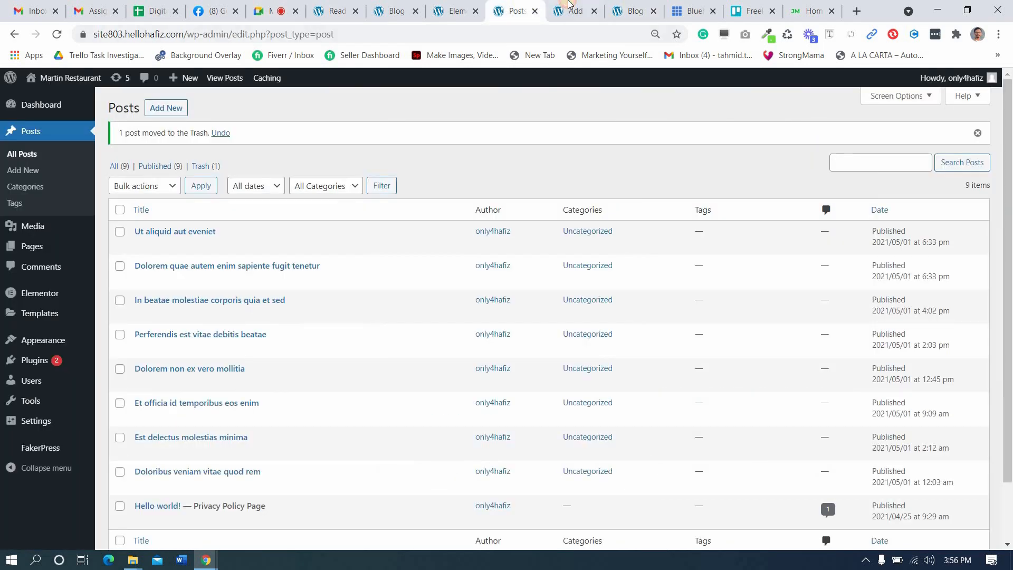
click(571, 8)
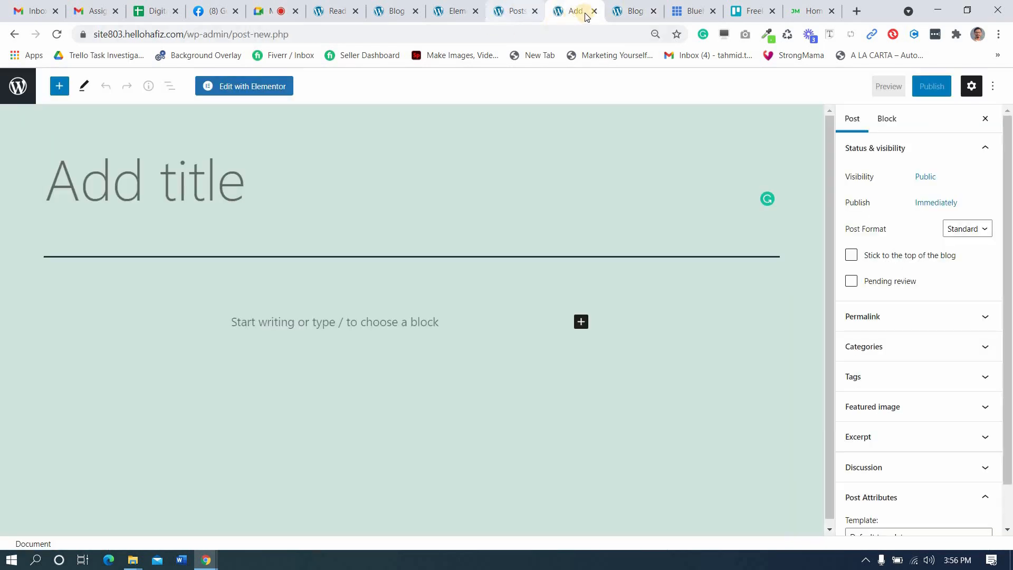
click(530, 13)
click(468, 10)
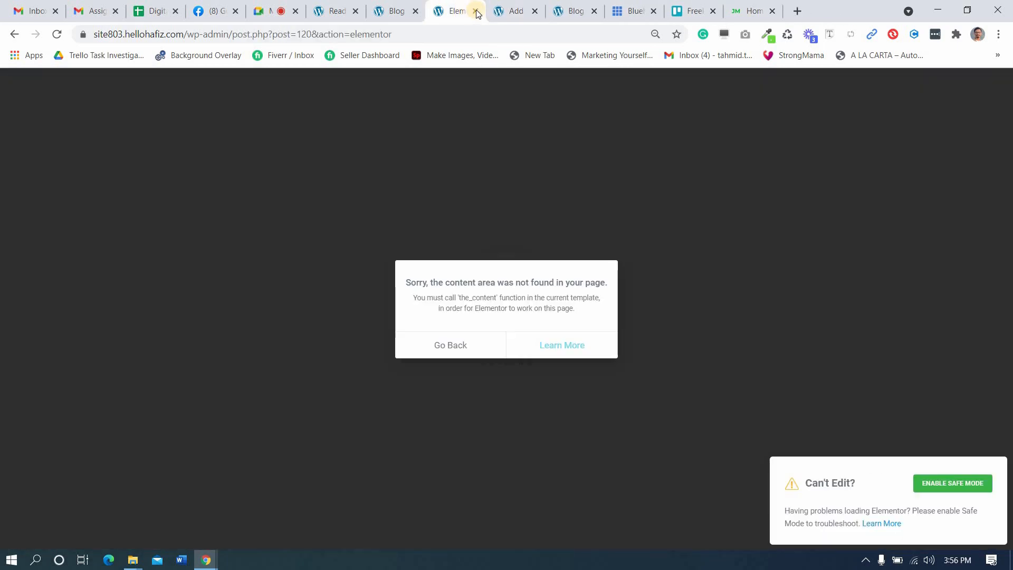
click(476, 11)
click(475, 11)
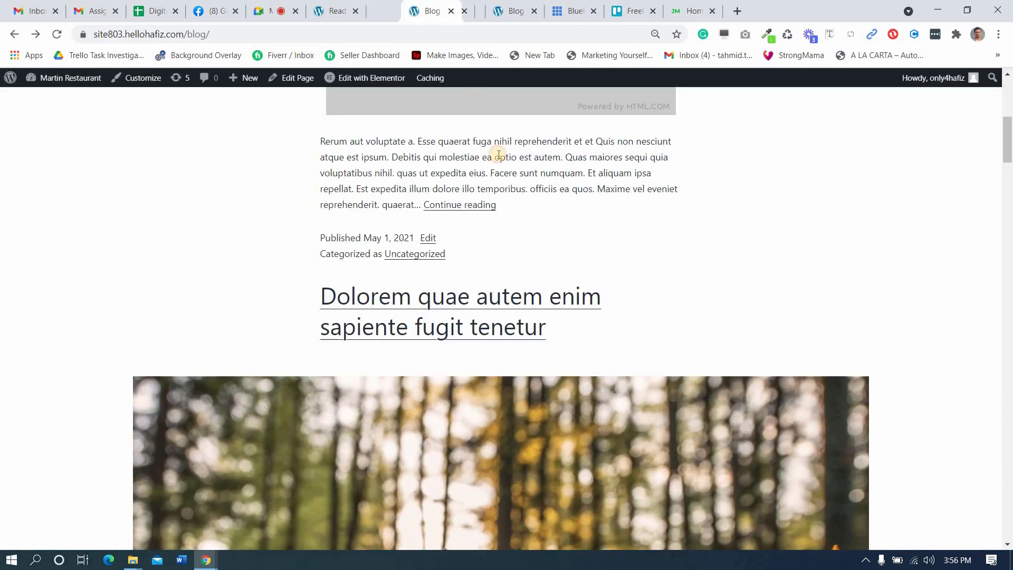
- Look over the live blog page, the Google Meet call and the blank new post
scroll(518, 185, up, 7)
scroll(369, 95, down, 10)
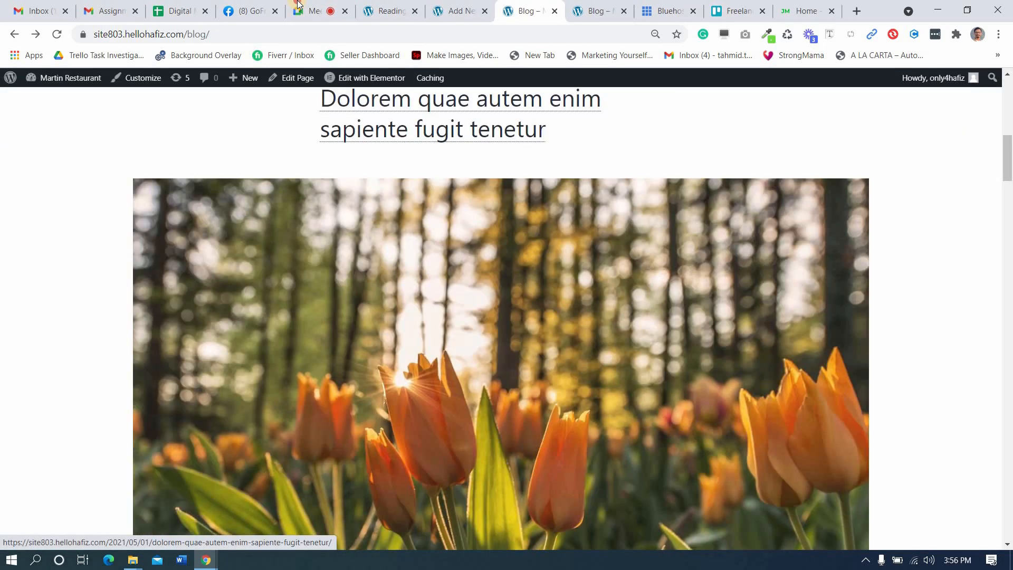
click(269, 11)
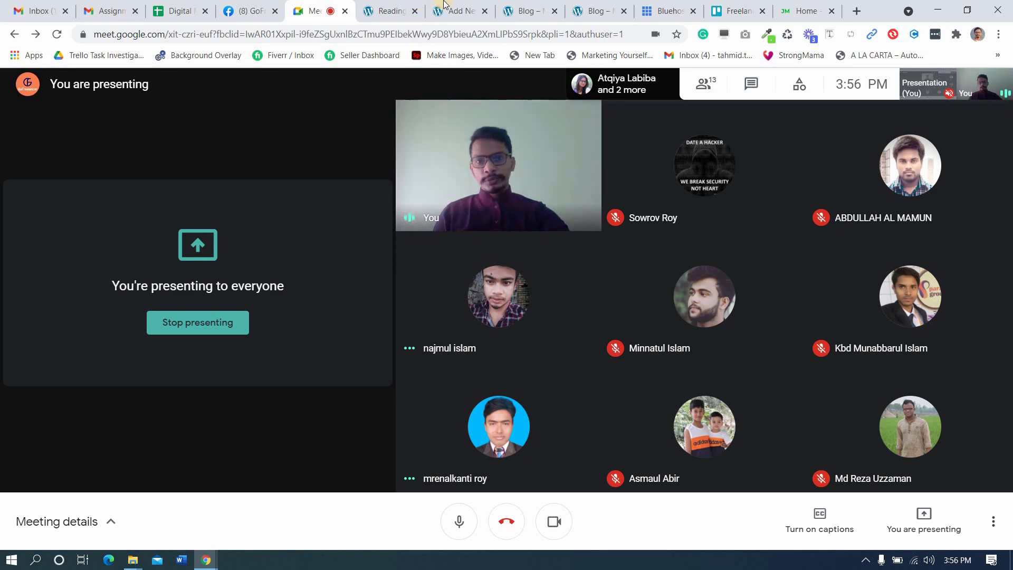
click(455, 11)
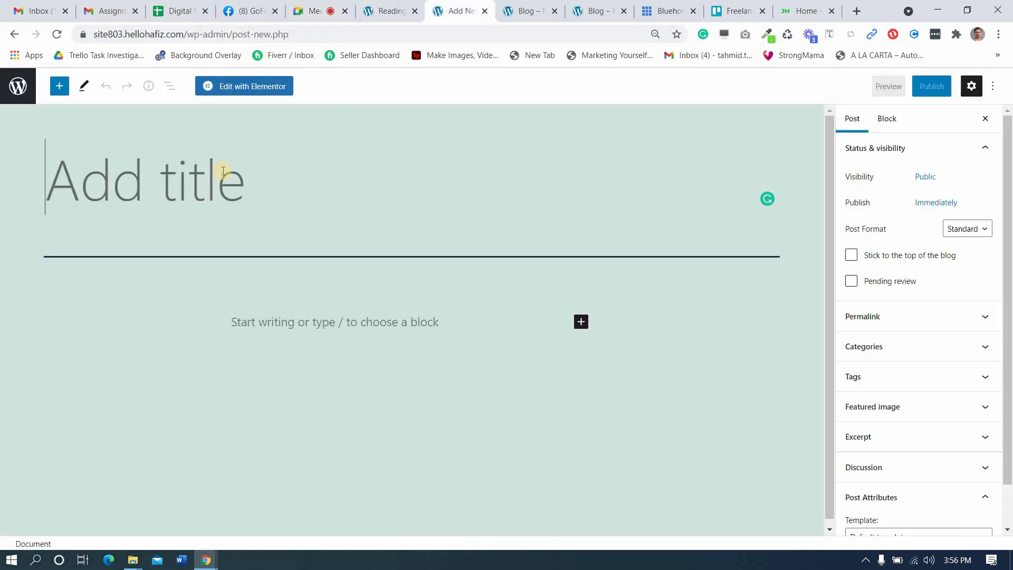
- Open a new blank page in its own browser tab and close the unused new-post tab
click(369, 5)
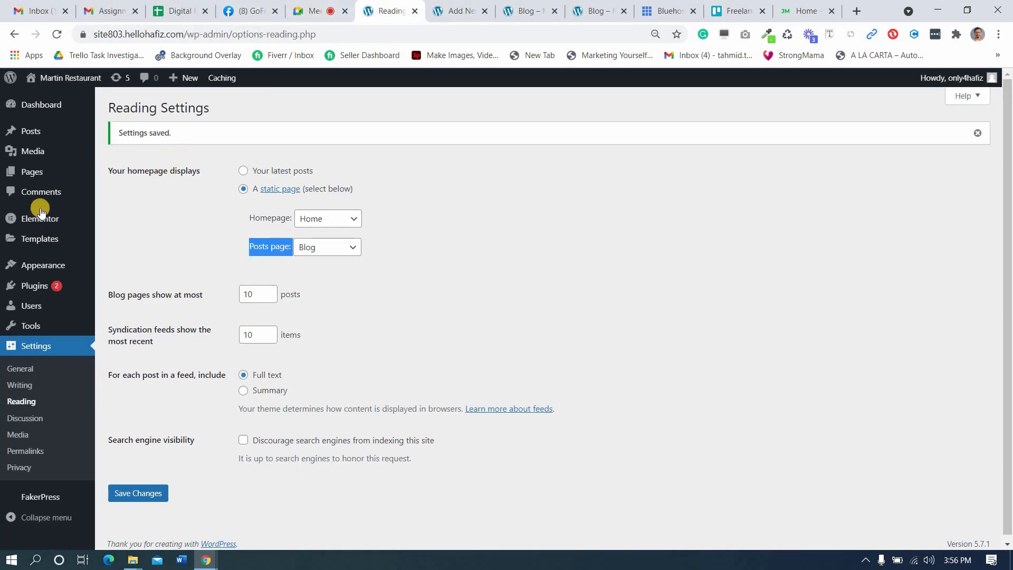
mouse_move(44, 175)
middle_click(118, 190)
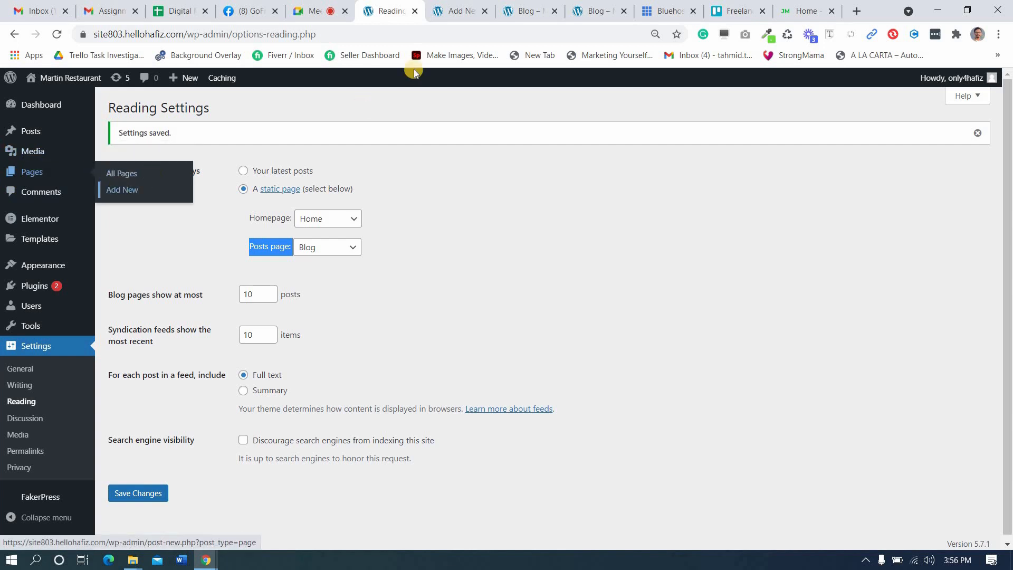
click(449, 10)
click(502, 12)
click(553, 10)
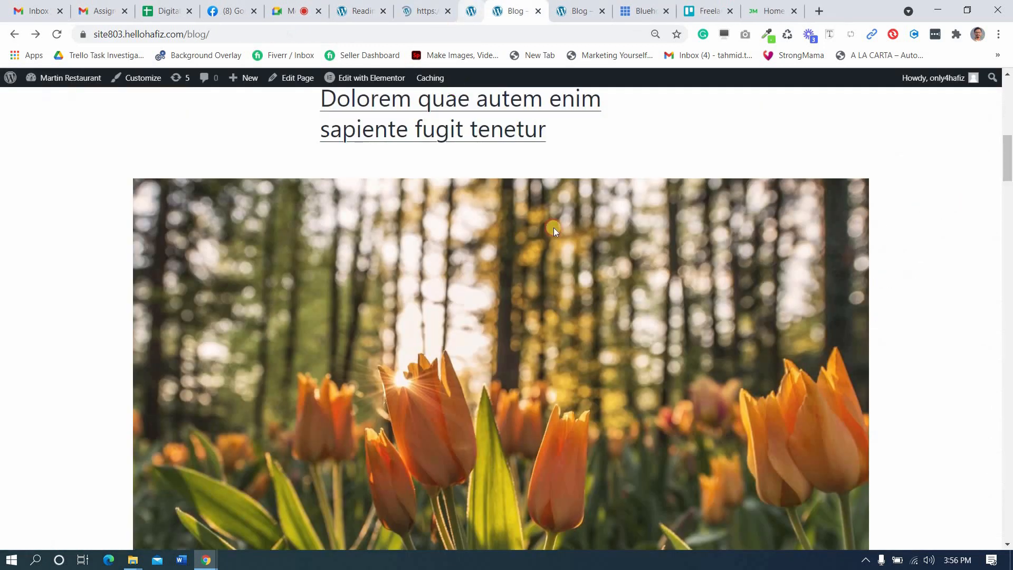
click(430, 11)
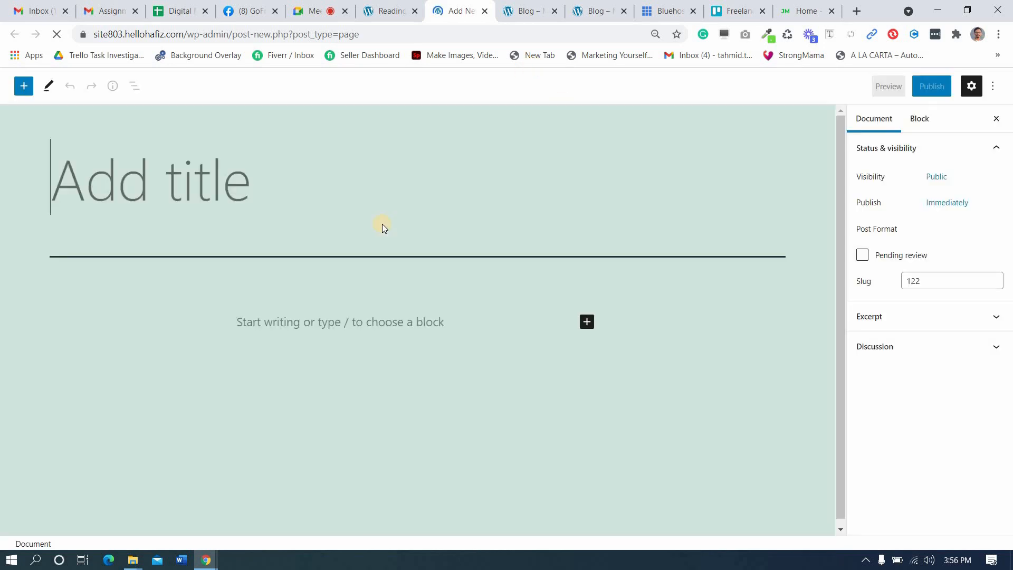
- Publish the page as "Latest Blog" with the Elementor Full Width template and open it in the Elementor editor
text(Late)
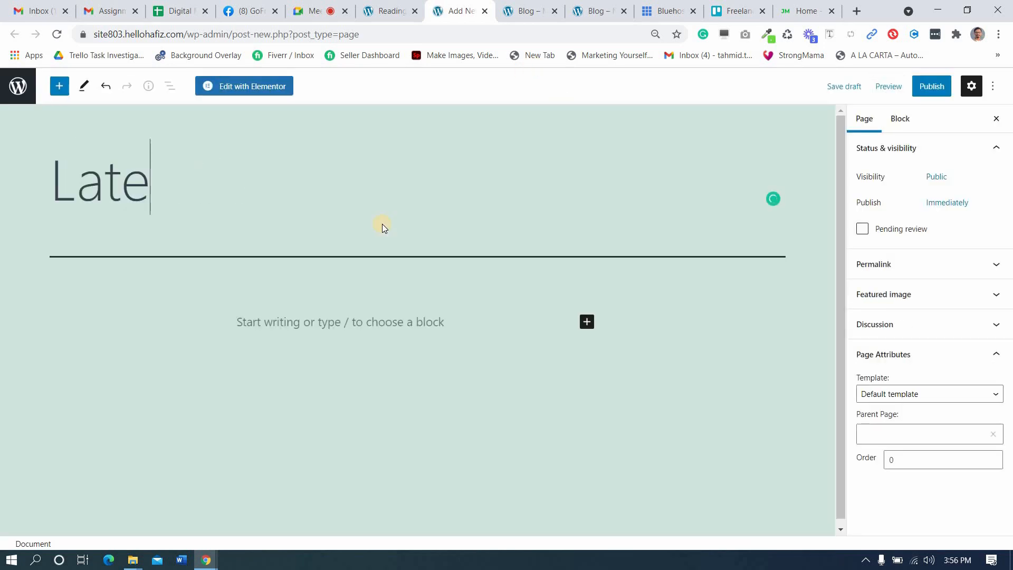
text(st Blog)
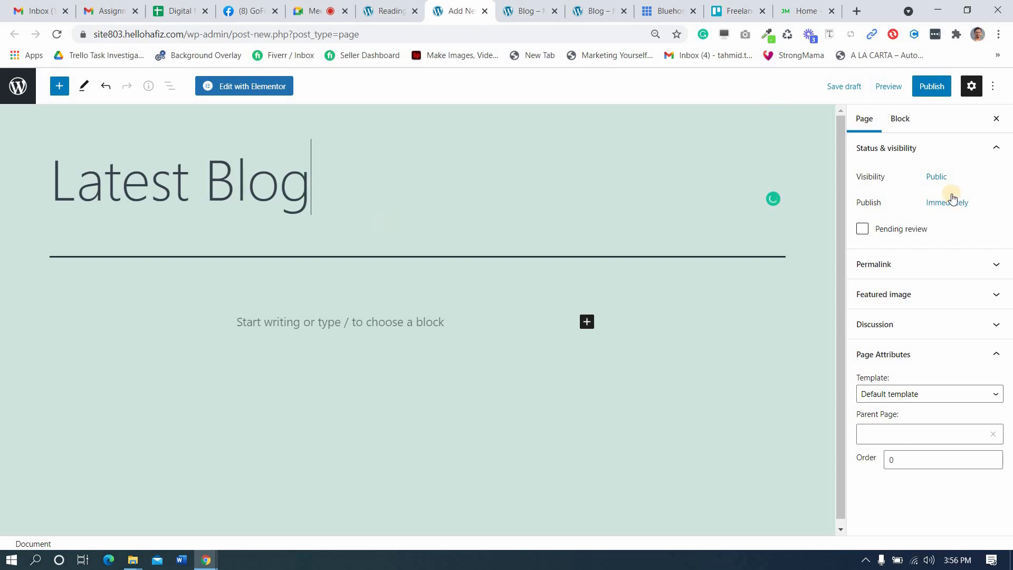
click(925, 397)
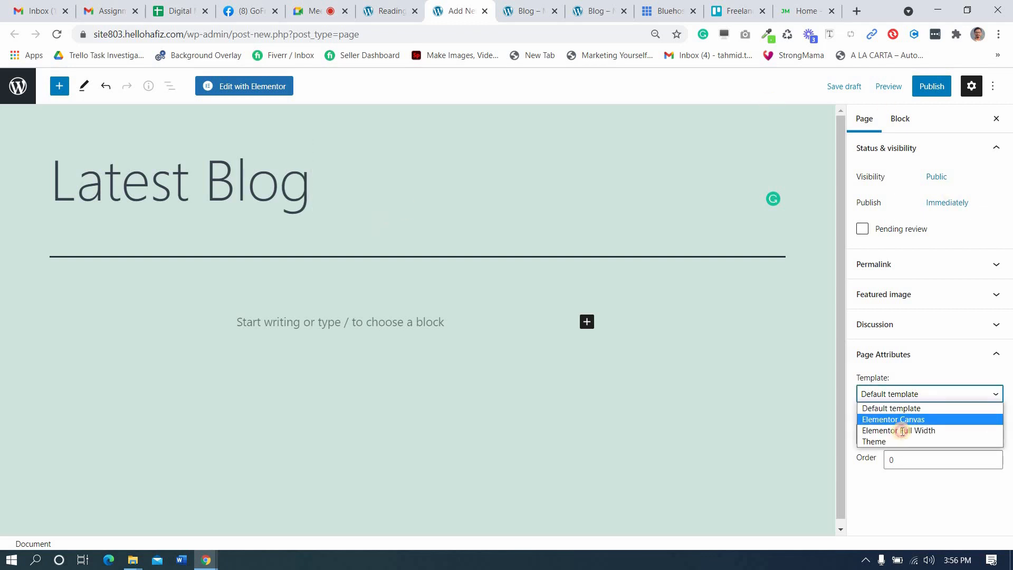
click(902, 428)
click(924, 87)
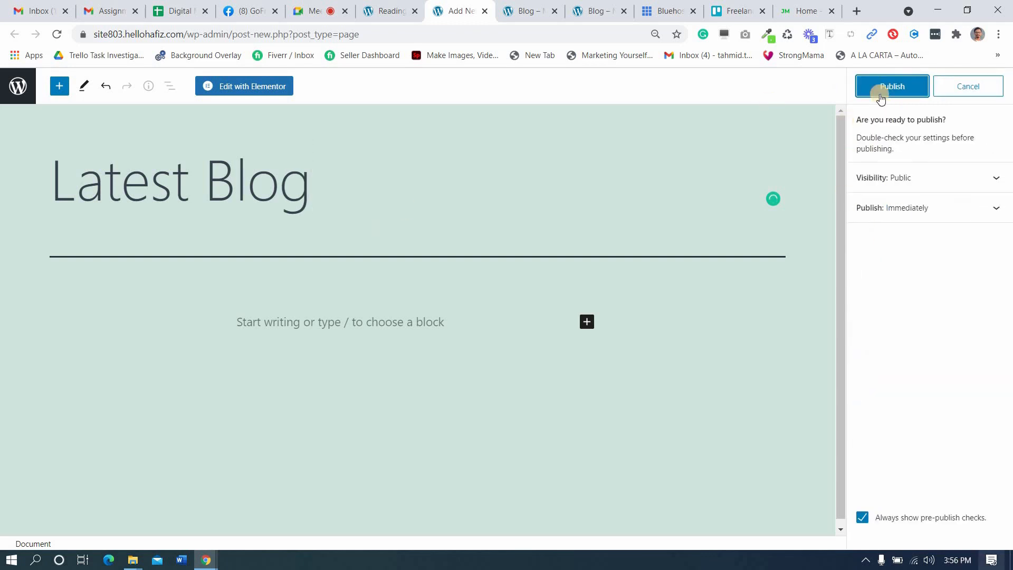
key(Return)
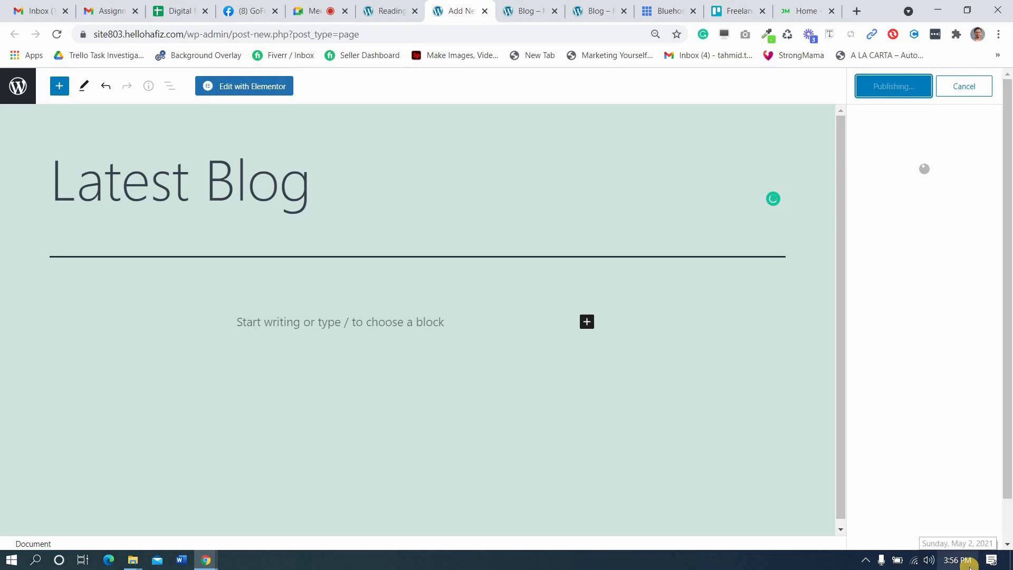
click(253, 88)
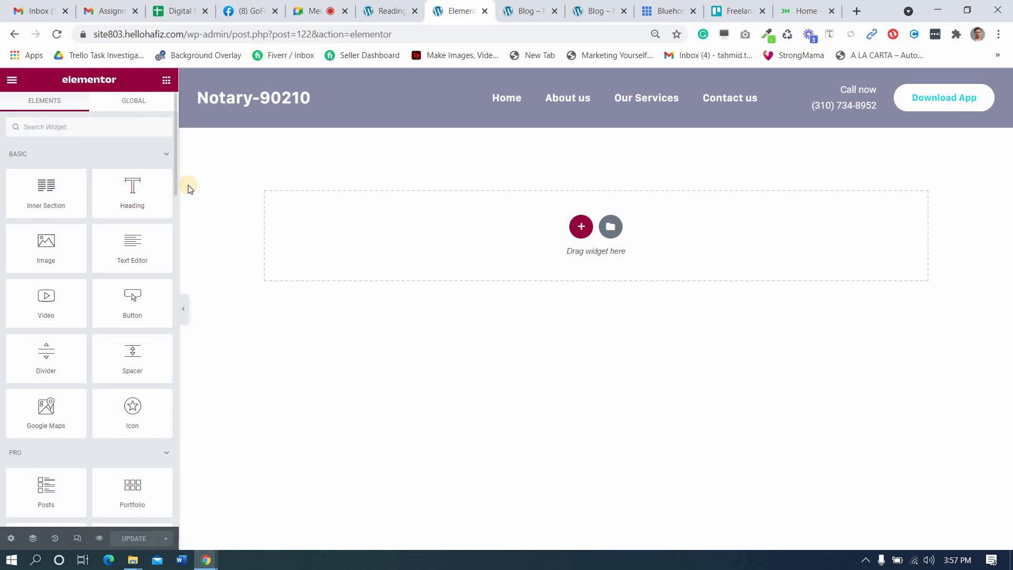
- Open Elementor's Theme Builder template list from the dashboard, checking the Latest Blog page's editor in between
click(378, 6)
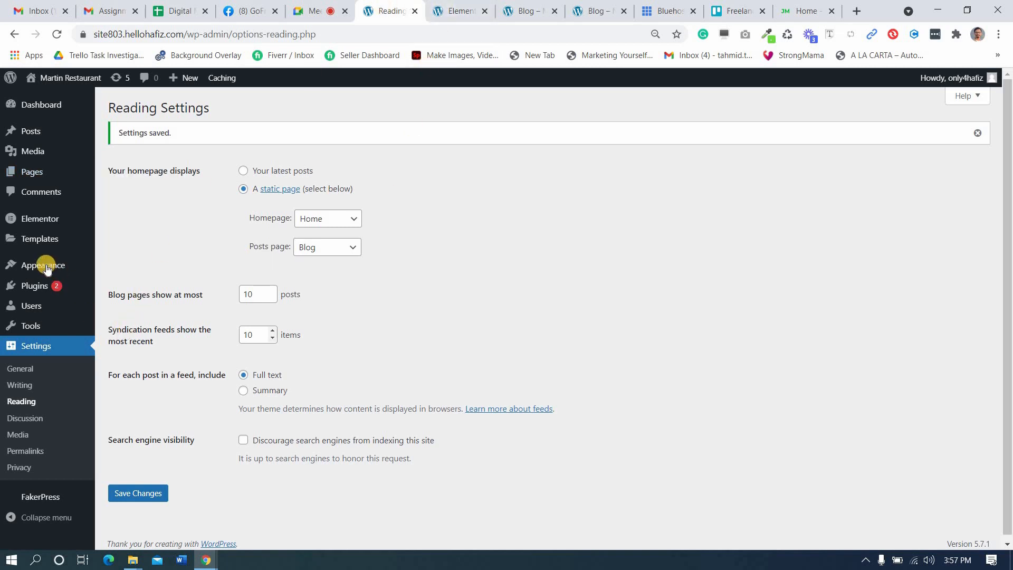
mouse_move(60, 269)
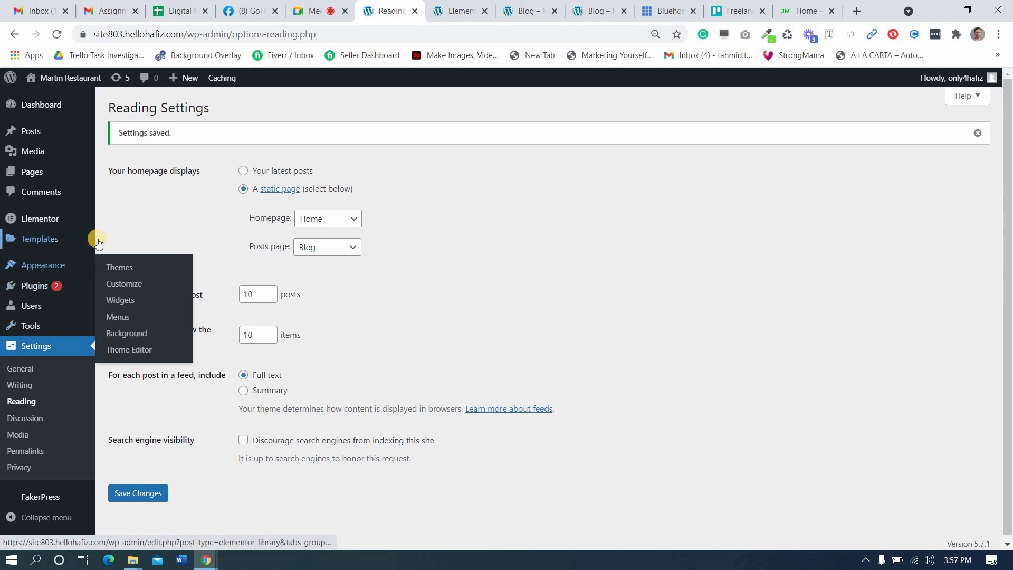
mouse_move(90, 239)
click(124, 274)
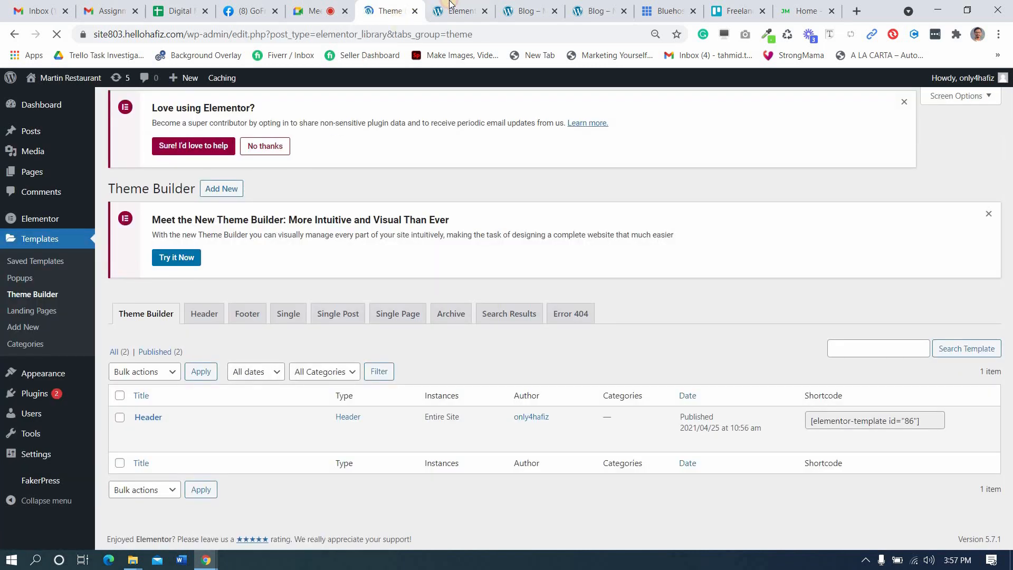
click(450, 7)
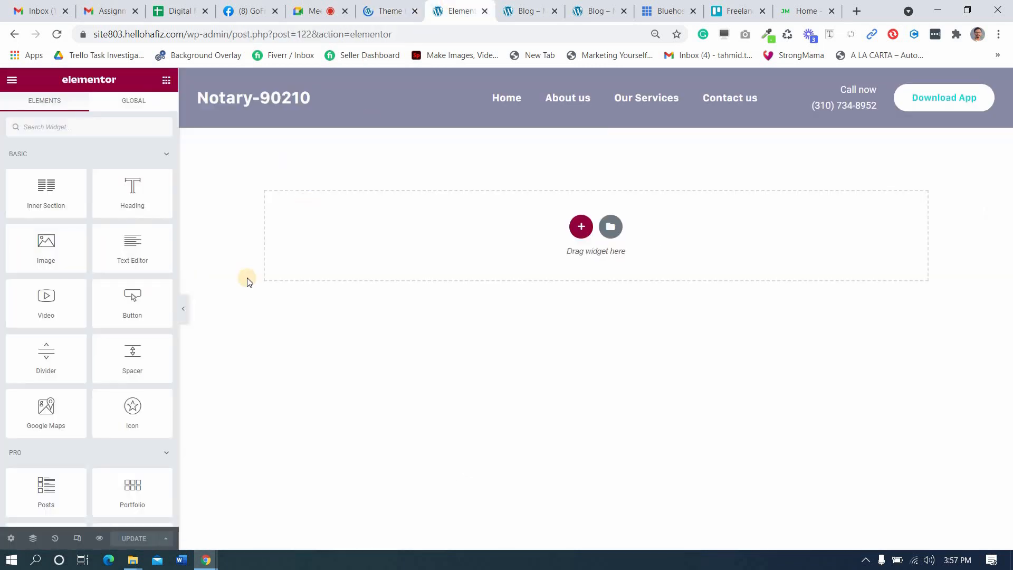
click(391, 10)
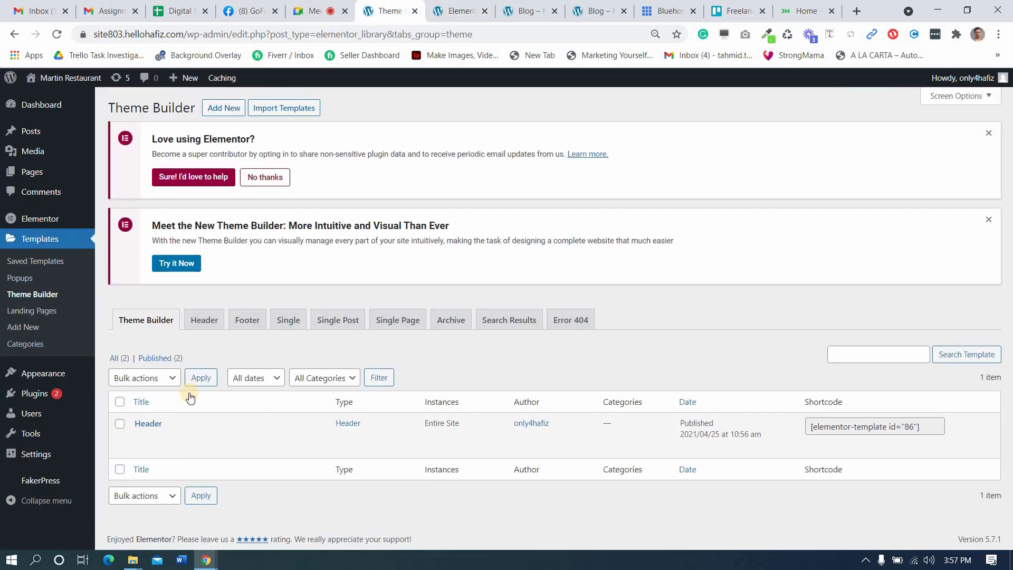
- Show the Archive templates in the Theme Builder and close the Latest Blog editor's browser tab
click(448, 324)
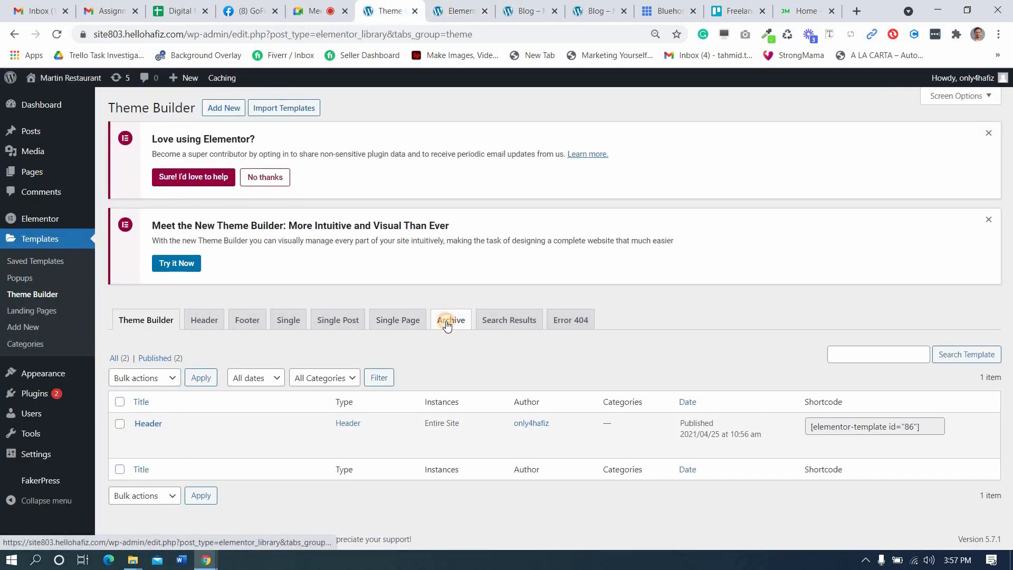
click(458, 10)
click(485, 11)
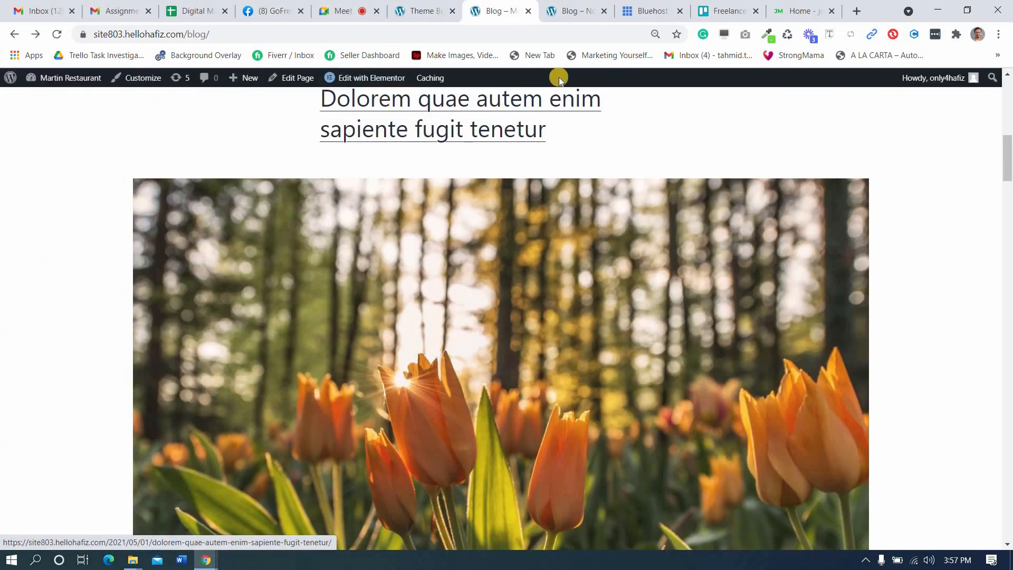
click(422, 9)
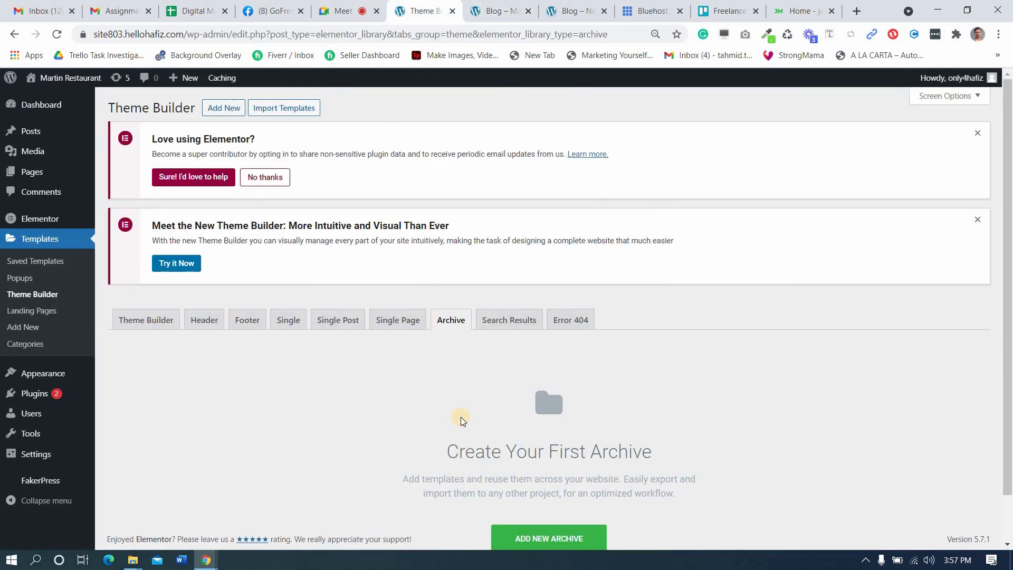
- Examine the Archive and Single Page template sections of the Theme Builder alongside the live blog page
scroll(461, 416, down, 1)
click(545, 496)
scroll(670, 451, down, 1)
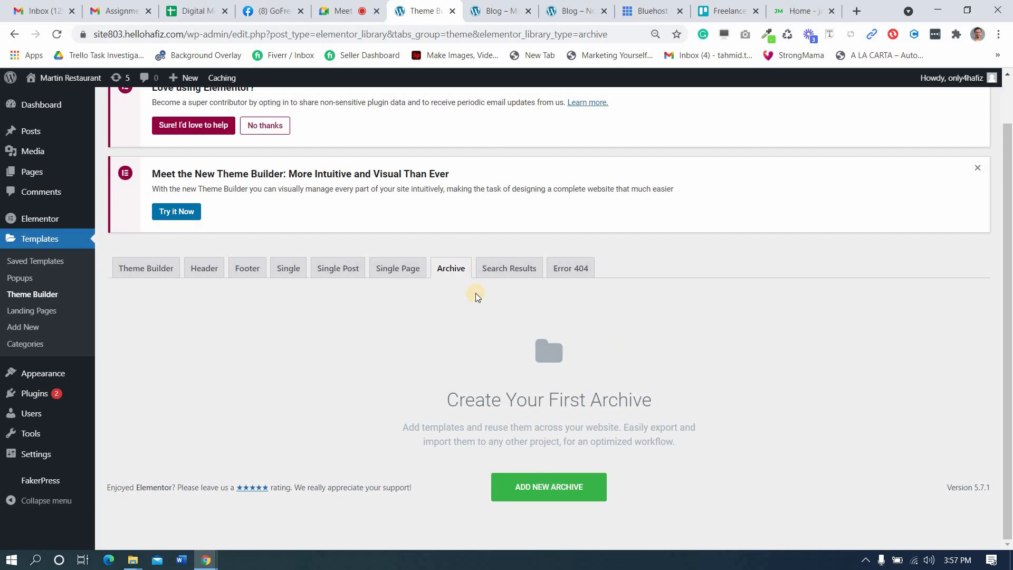
scroll(506, 332, up, 1)
scroll(452, 104, down, 1)
click(507, 6)
click(439, 5)
click(405, 268)
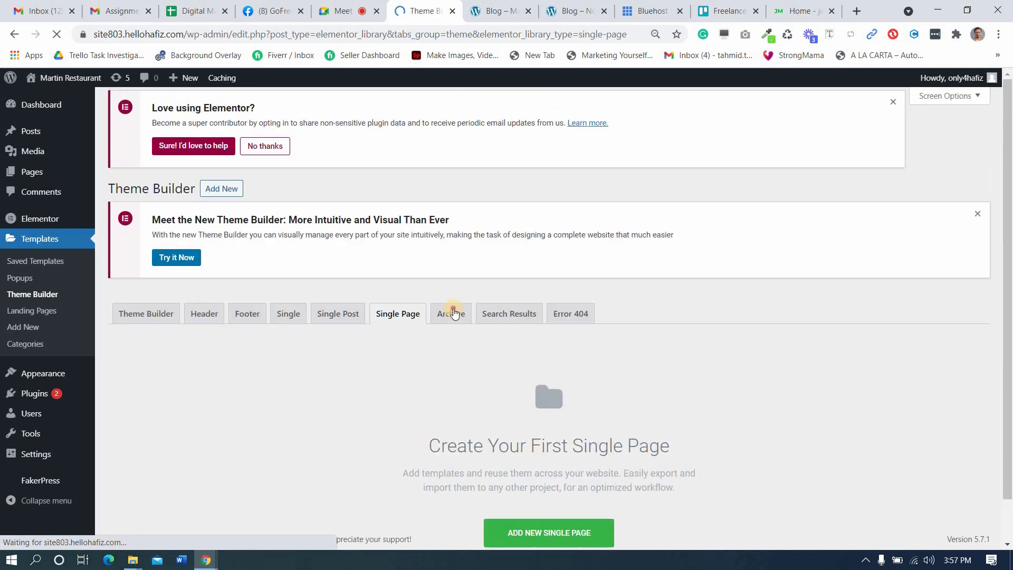
click(452, 314)
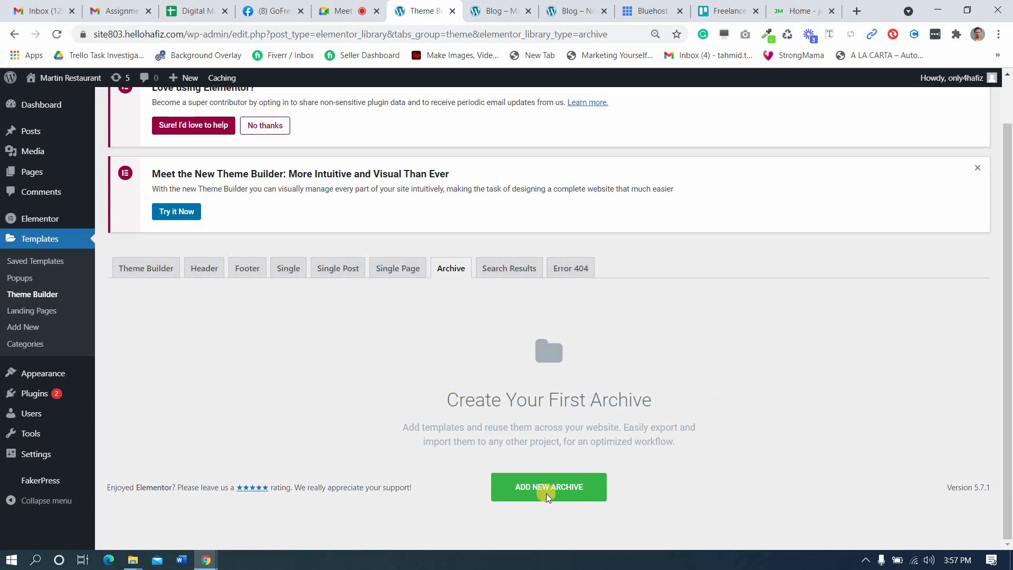
- Create a new Elementor template of type Archive named "Blog Posts"
click(37, 329)
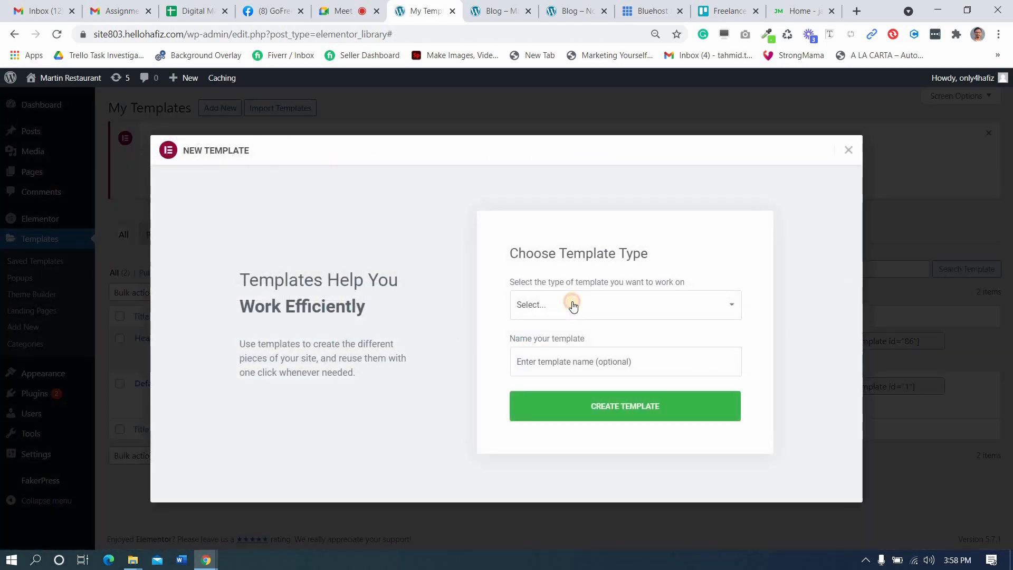
click(573, 306)
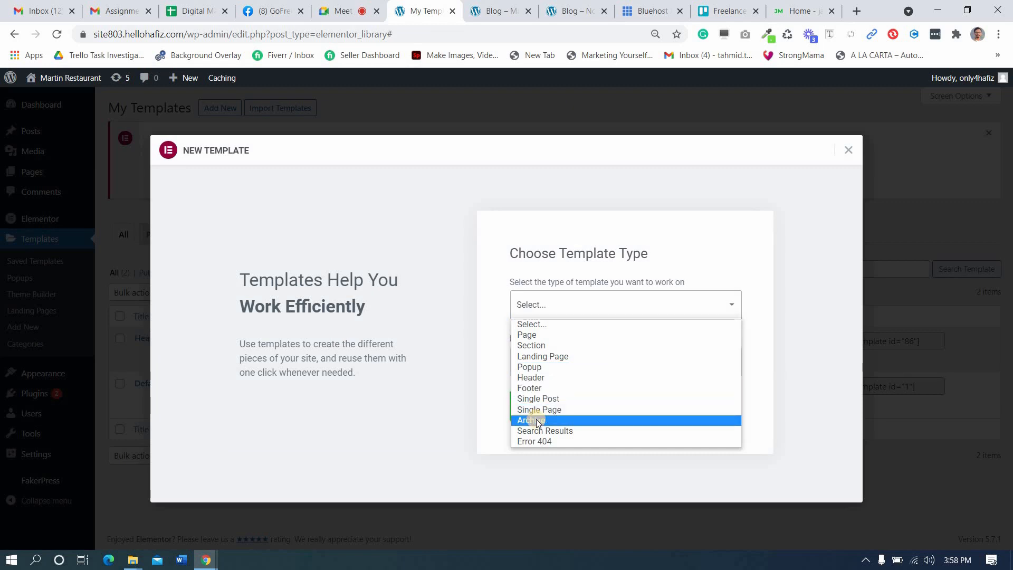
click(634, 251)
click(534, 419)
click(631, 370)
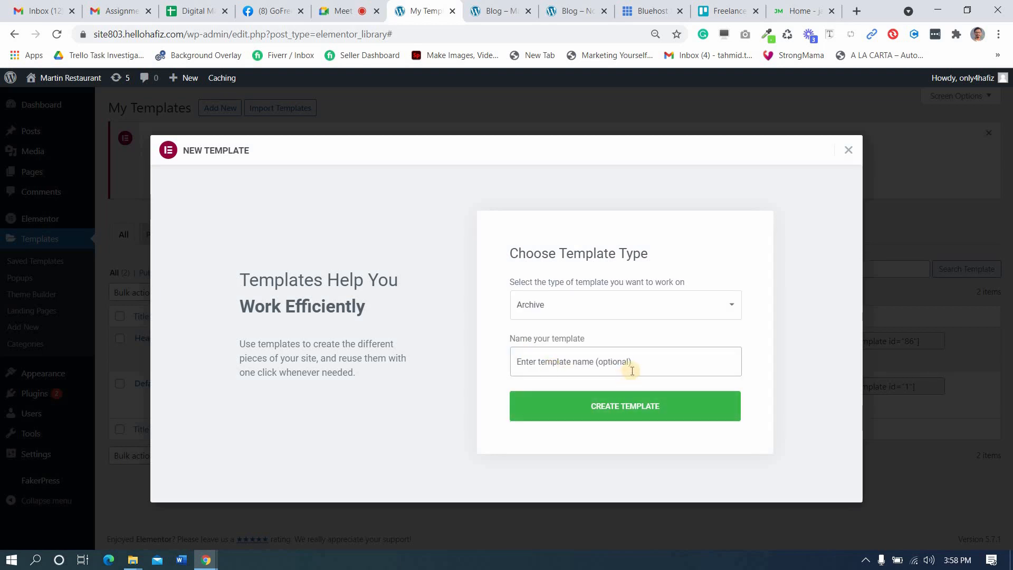
text(Blog Posts)
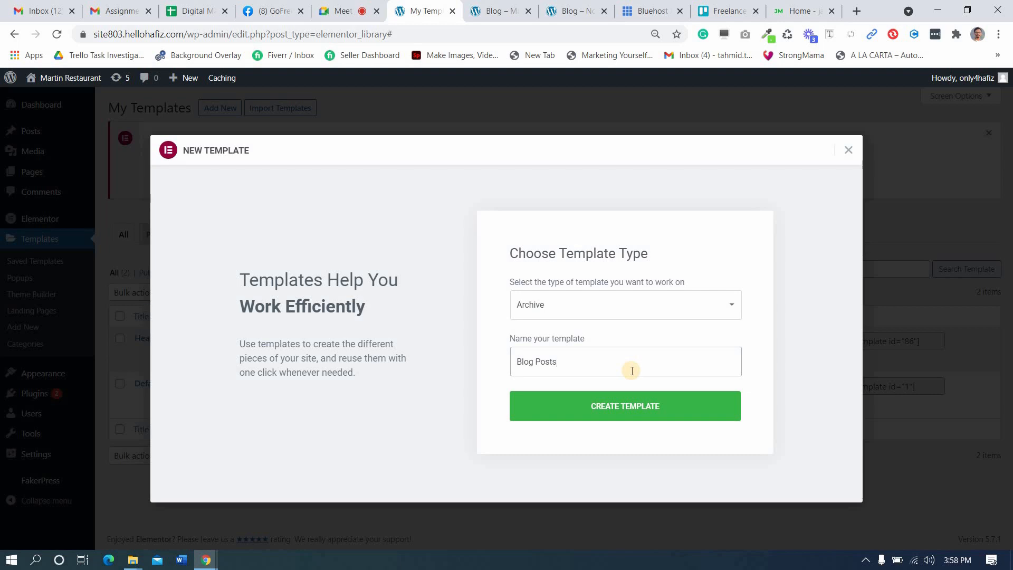
click(585, 404)
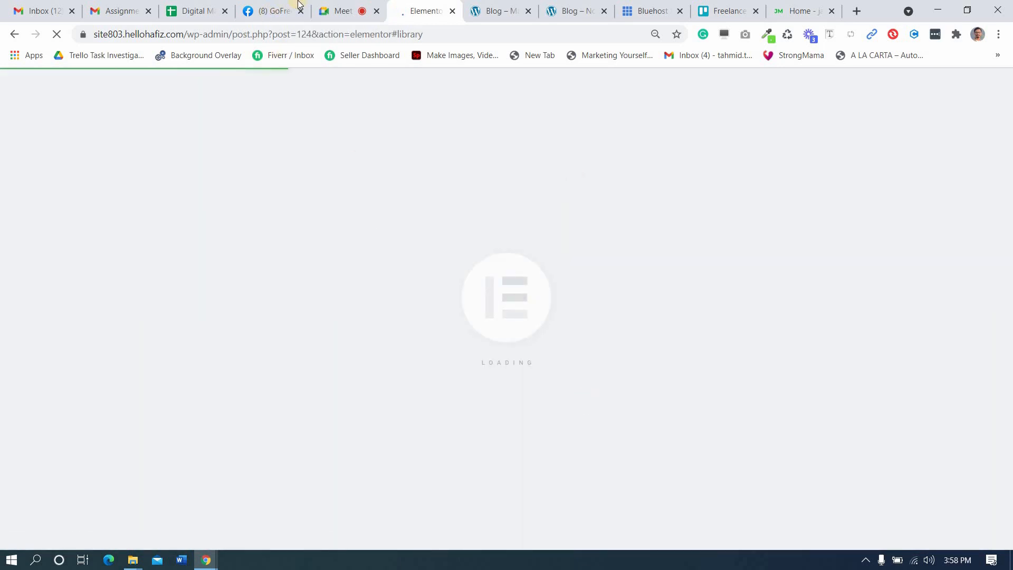
- Check the Google Meet call while the Blog Posts template loads, and dismiss the template library without inserting a block
click(336, 11)
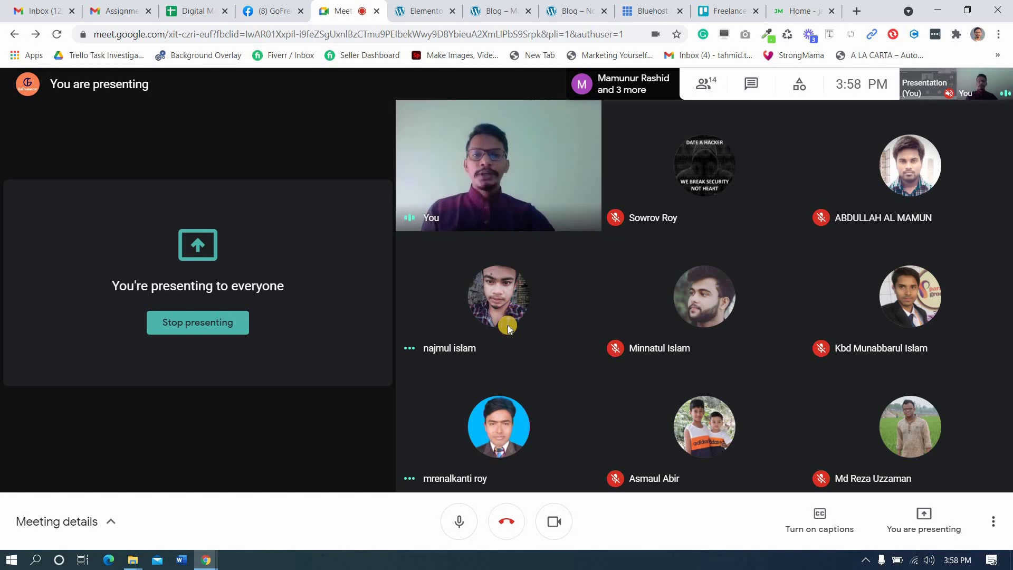
click(421, 11)
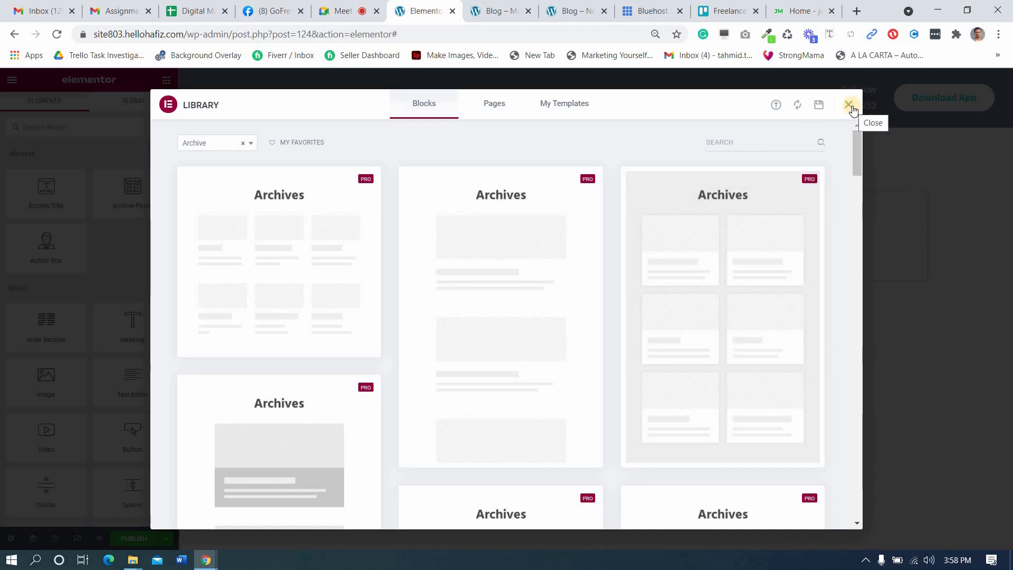
click(850, 105)
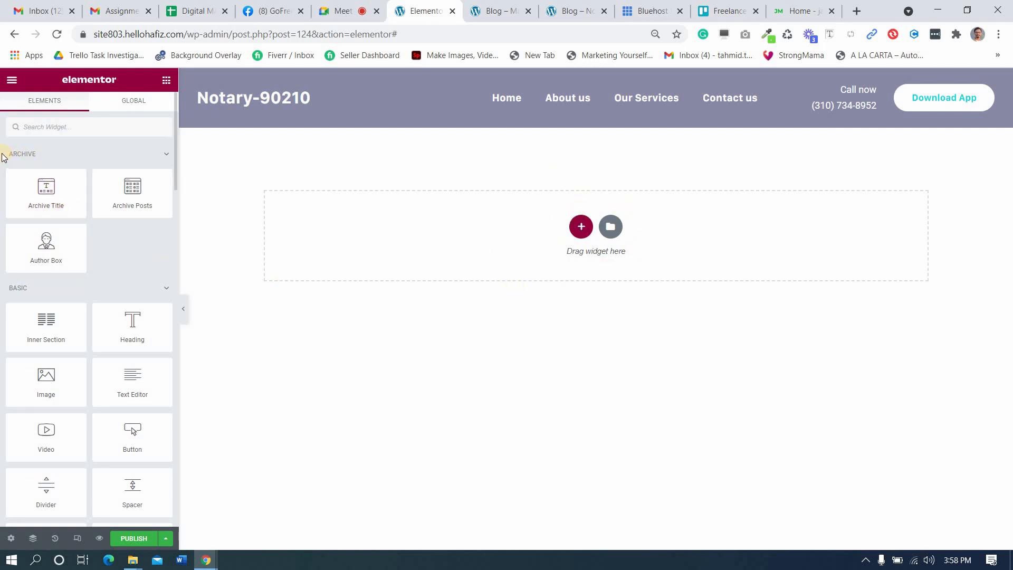
- Highlight the Archive widget group in the editor and check the class's responses in the Google Meet call
drag(44, 173, 277, 27)
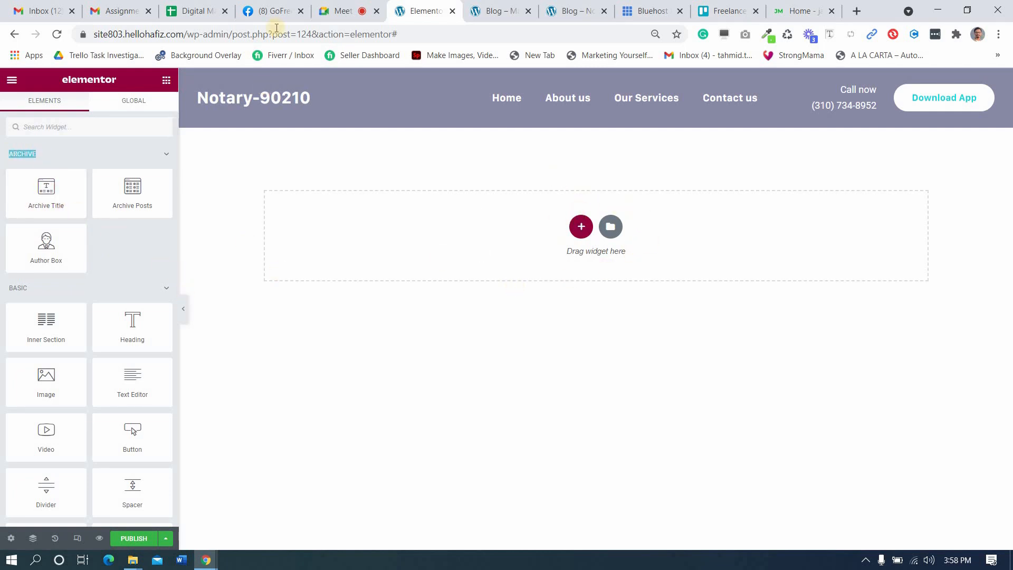
click(330, 5)
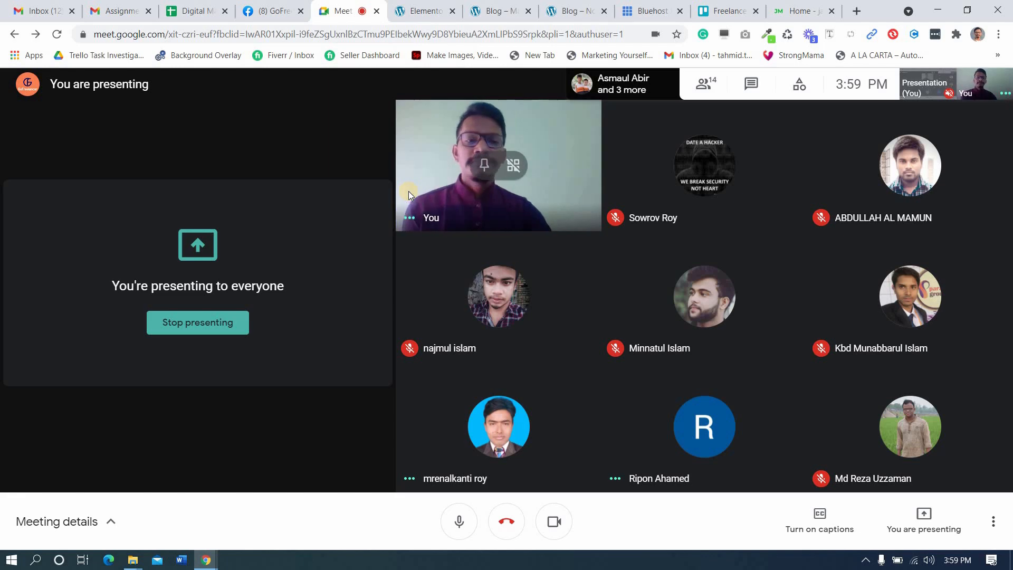
click(420, 11)
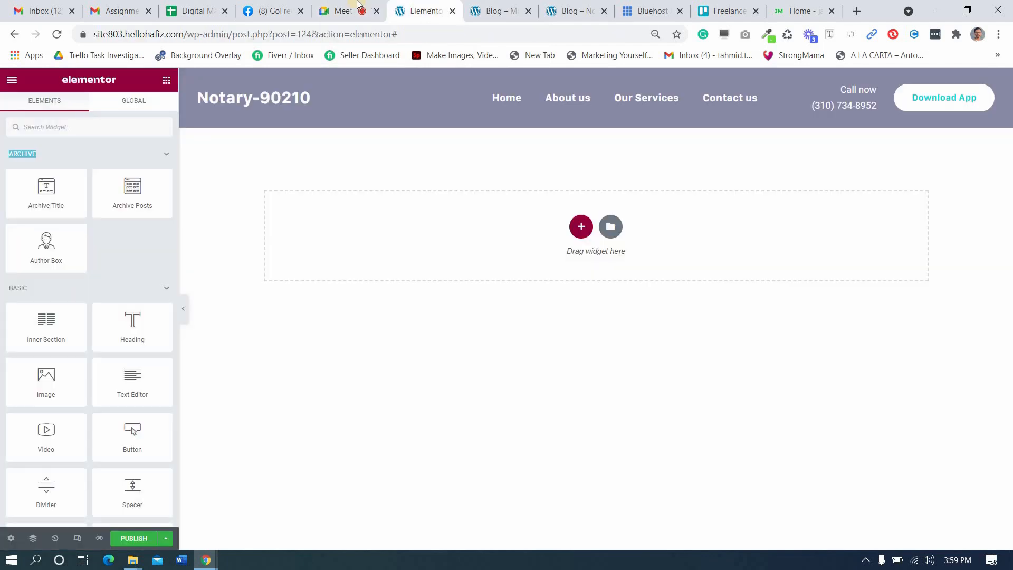
click(350, 10)
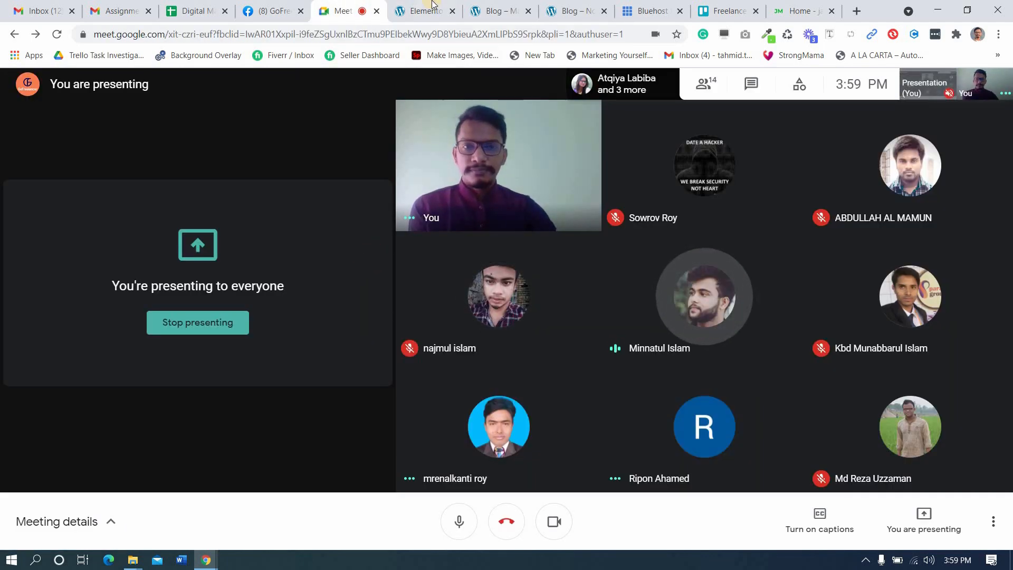
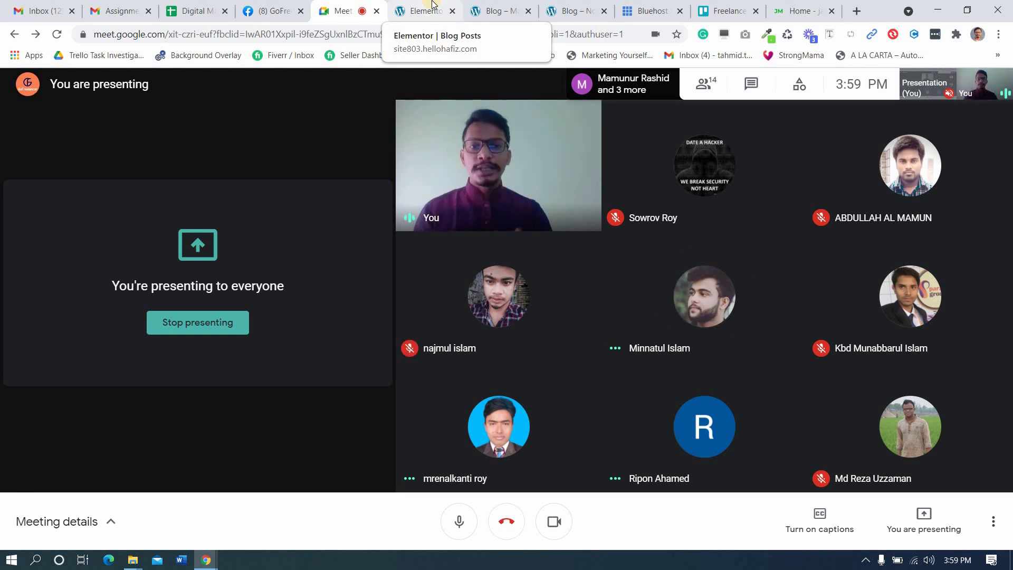
click(425, 10)
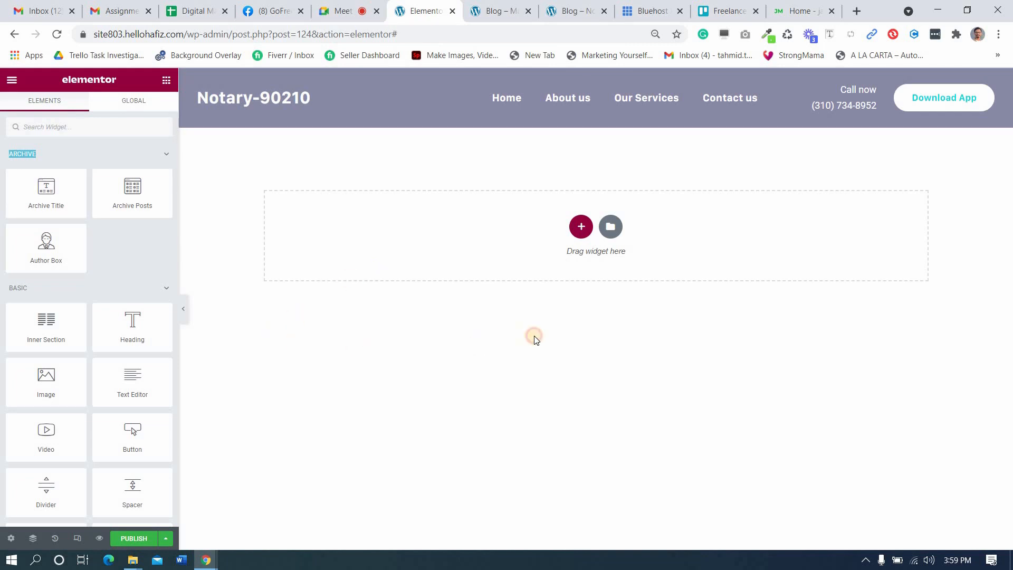
- Examine the Blog title banner on the Notary-90210 reference blog and compare it with the Martin Restaurant blog page
click(579, 6)
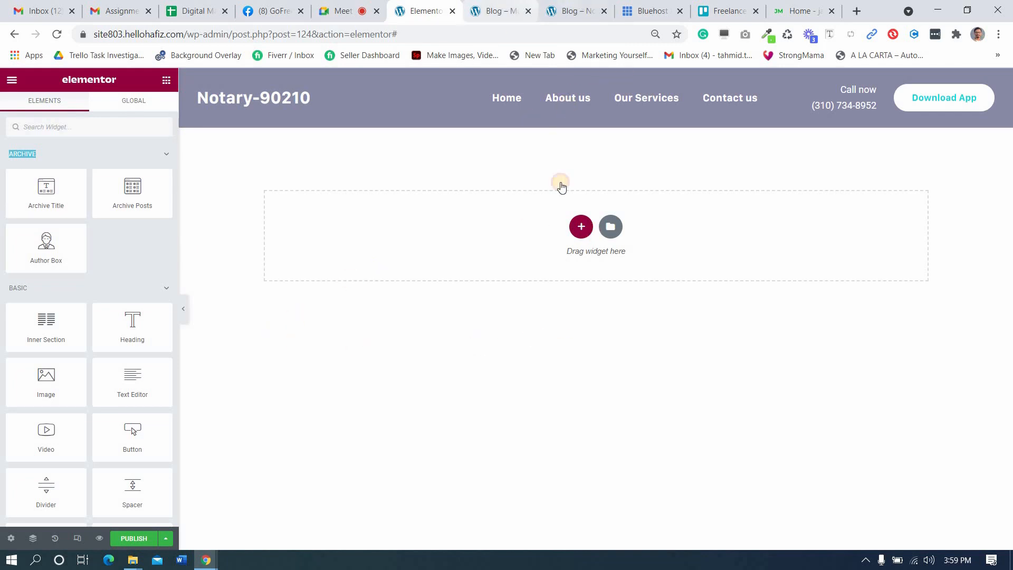
scroll(572, 262, up, 9)
drag(527, 171, 590, 425)
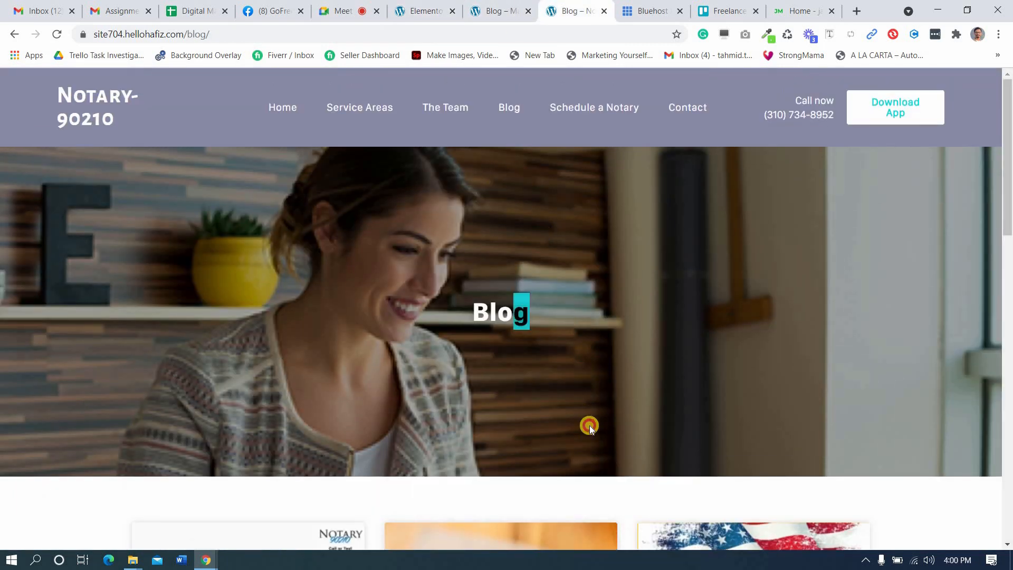
drag(477, 309, 590, 316)
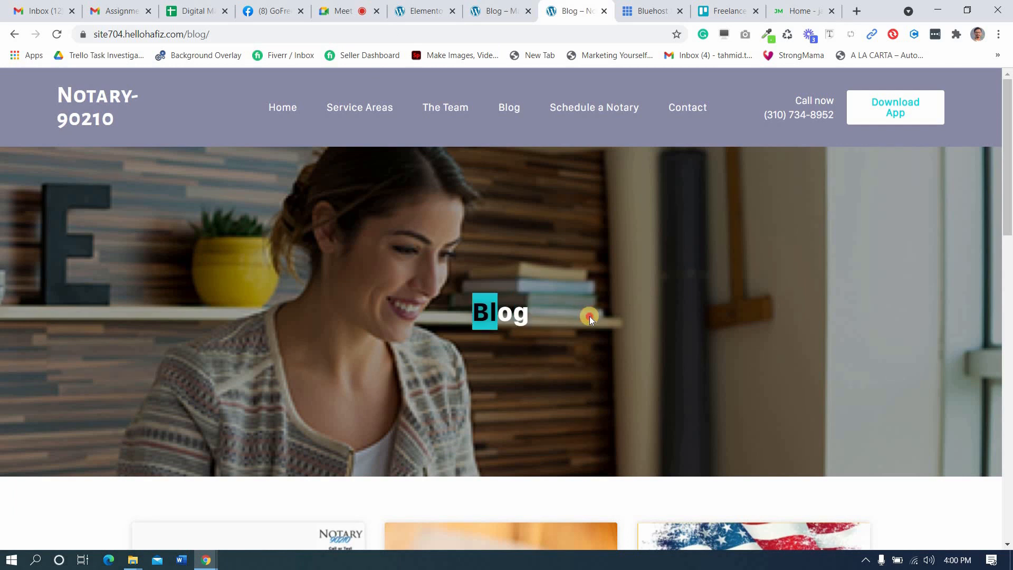
drag(500, 148, 527, 471)
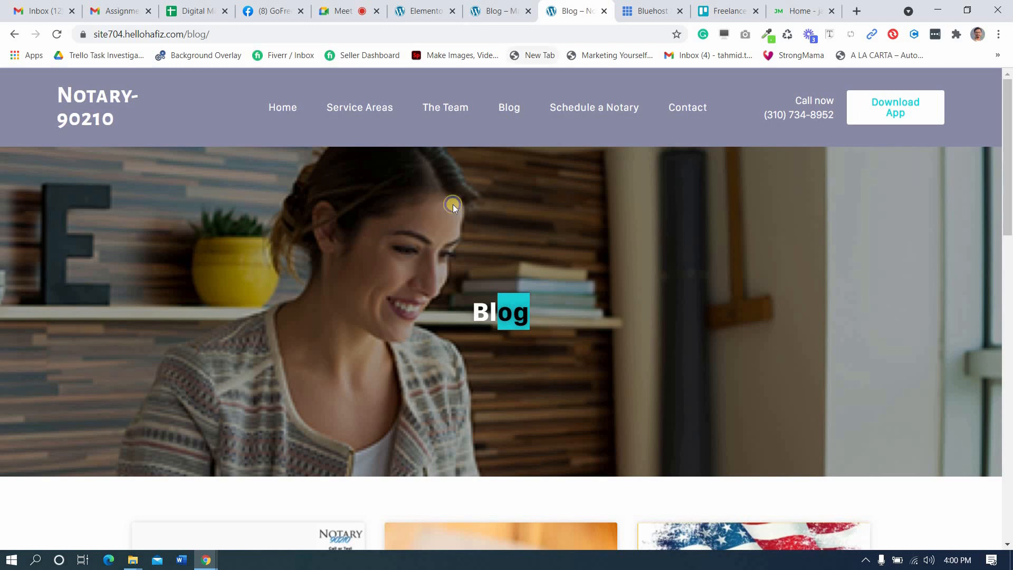
right_click(478, 206)
click(435, 197)
click(491, 7)
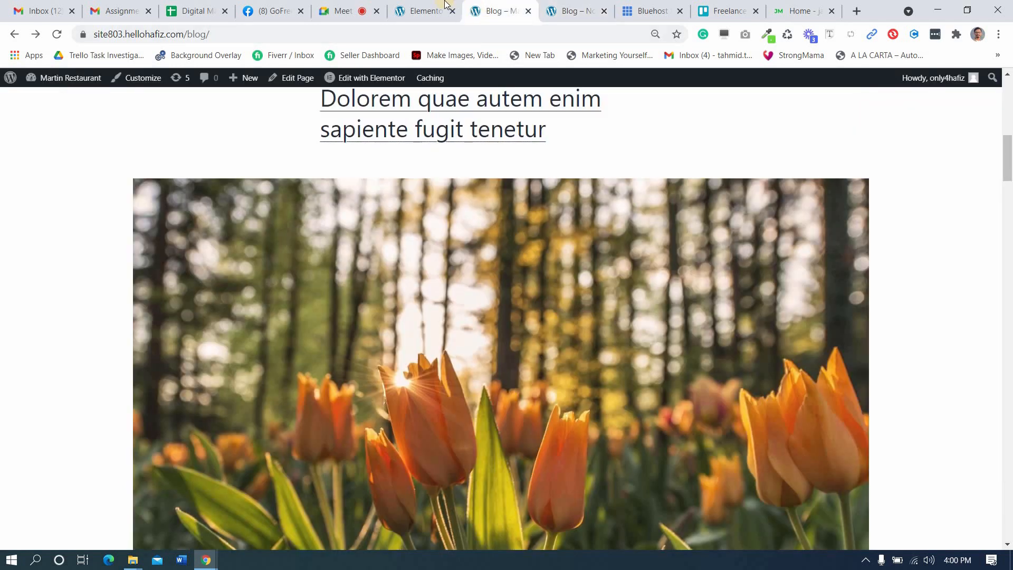
- Add a single-column section to the Blog Posts template and set its height to Min Height, 450 px
click(424, 11)
click(581, 227)
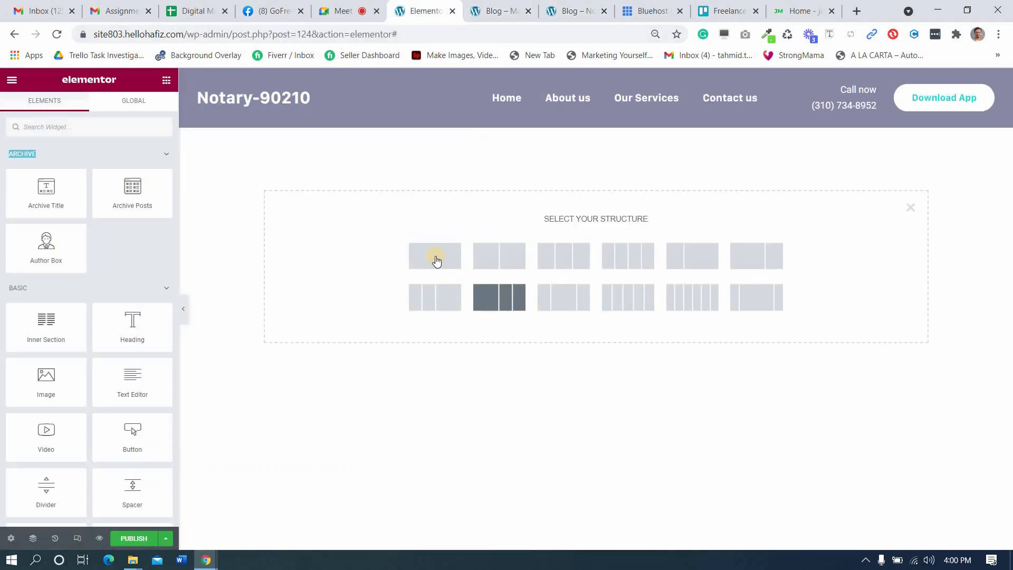
click(435, 256)
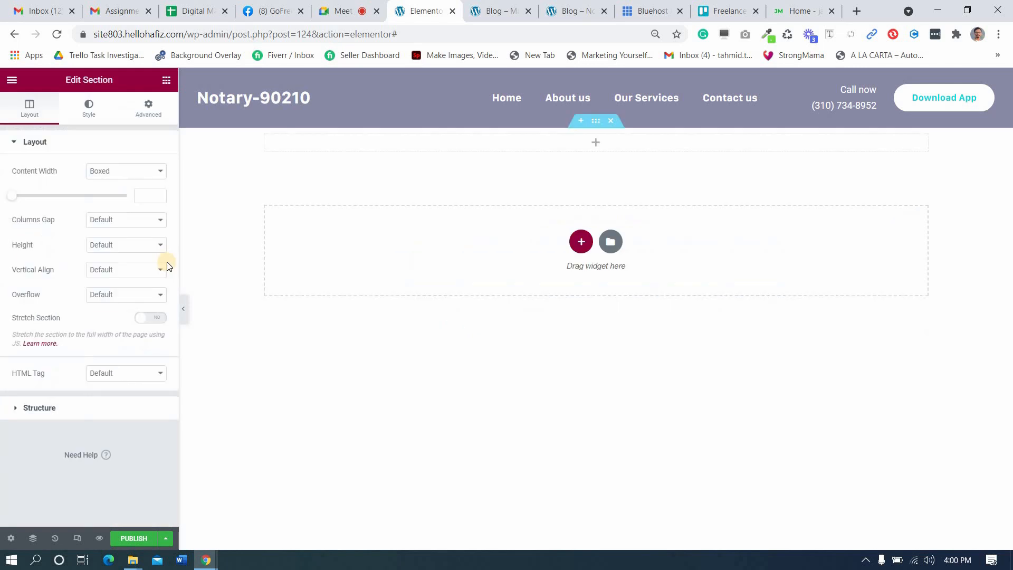
click(108, 245)
click(105, 276)
click(148, 283)
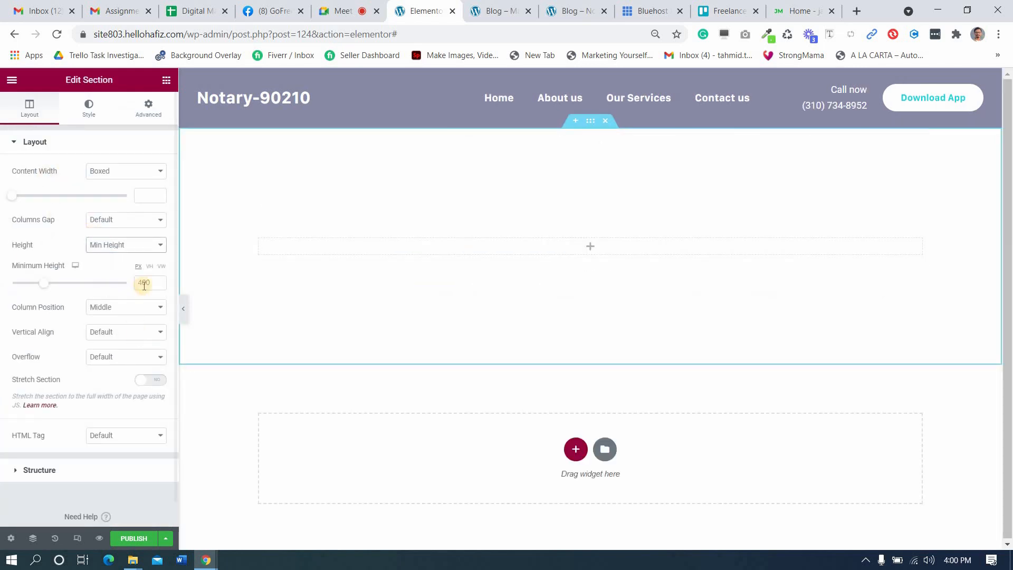
double_click(143, 285)
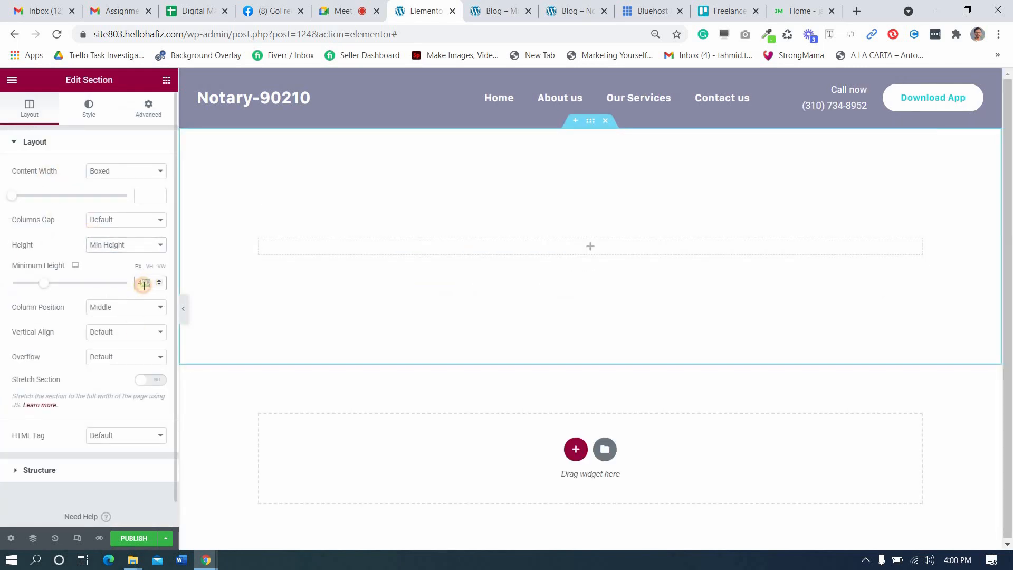
text(450)
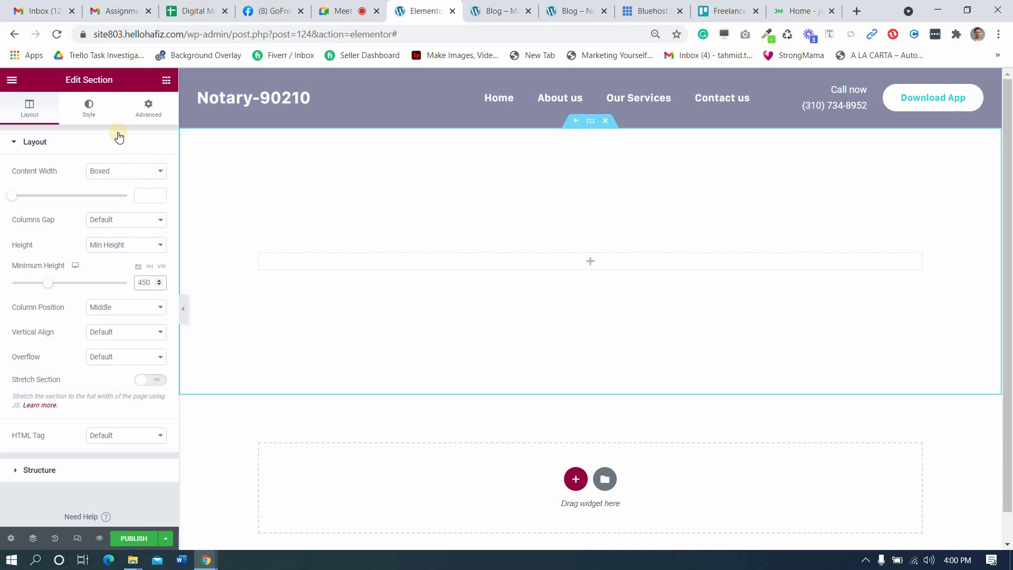
- Give the section a Classic background and open the media library for its image
click(89, 104)
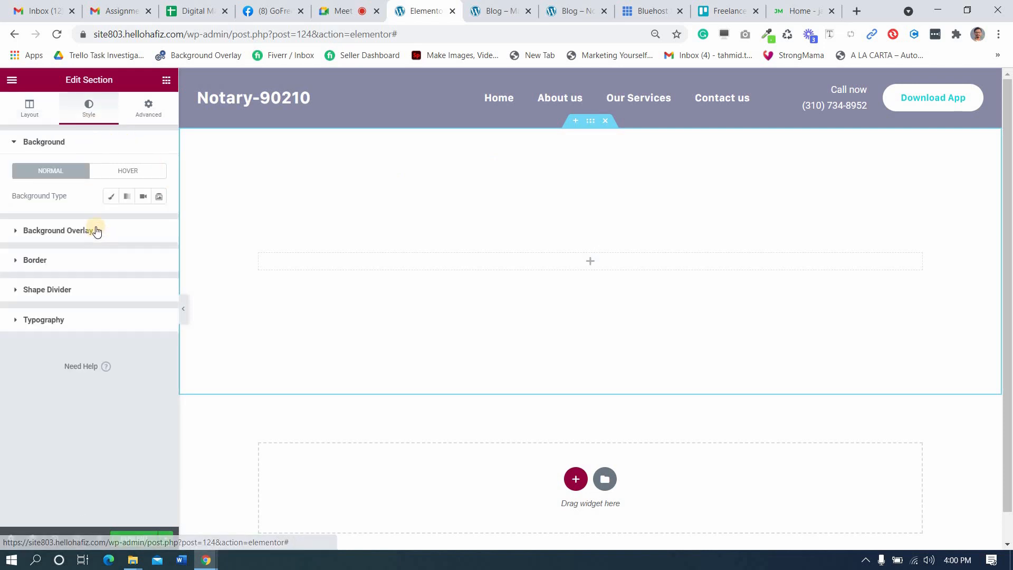
click(111, 196)
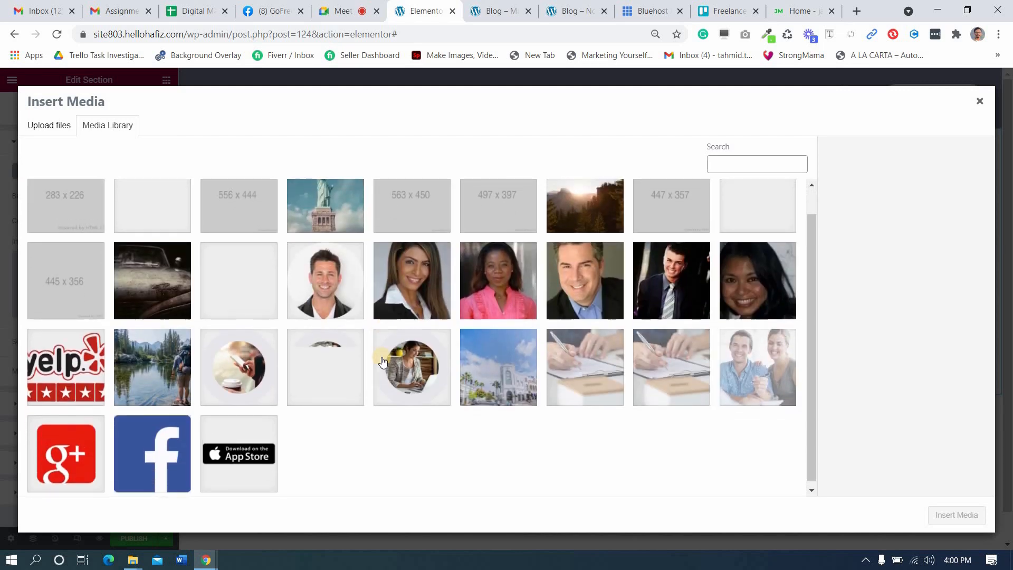
- Inspect the banner section of the Notary-90210 reference blog and open its background image in a new browser tab
click(524, 6)
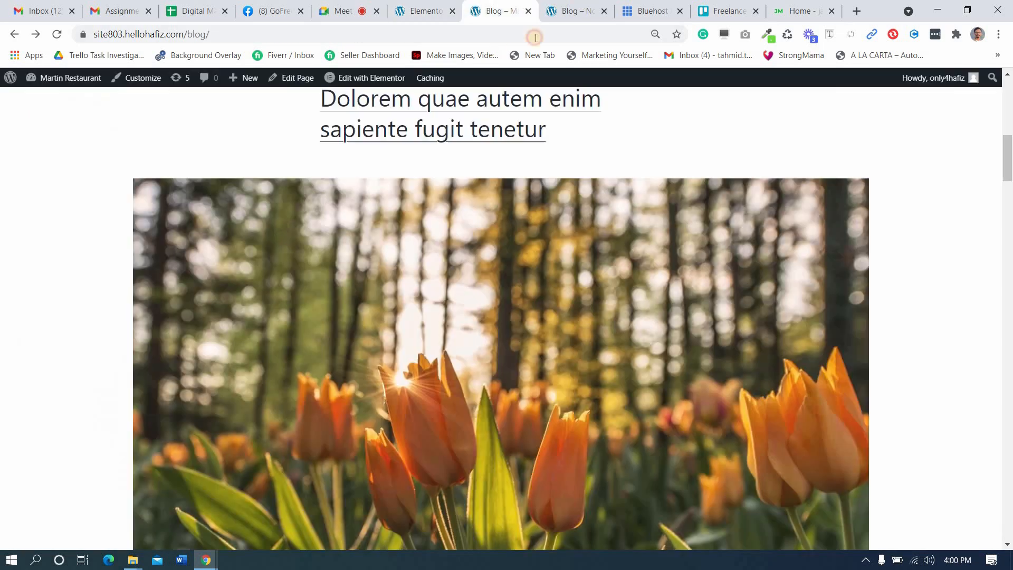
click(572, 10)
right_click(93, 220)
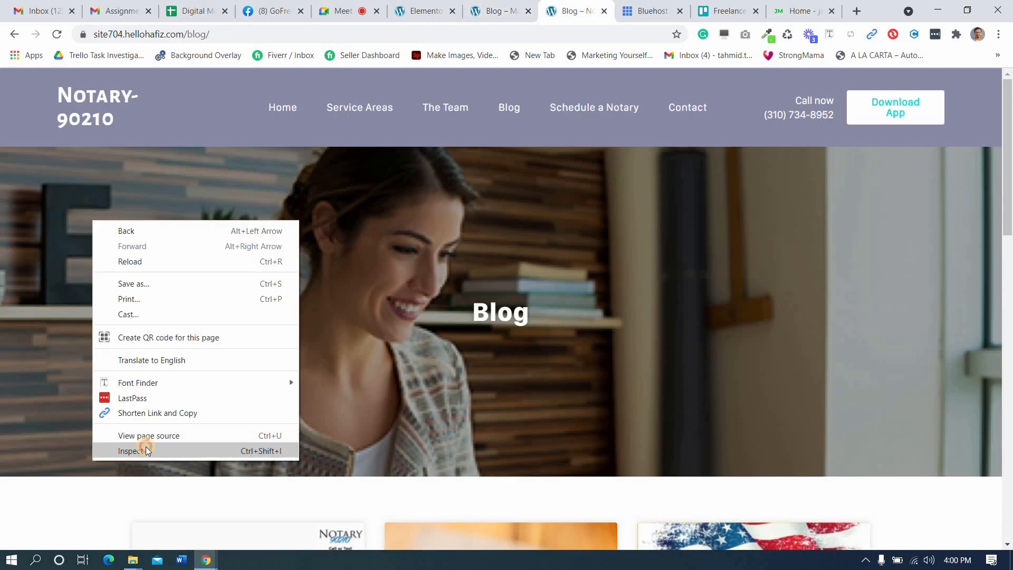
click(145, 449)
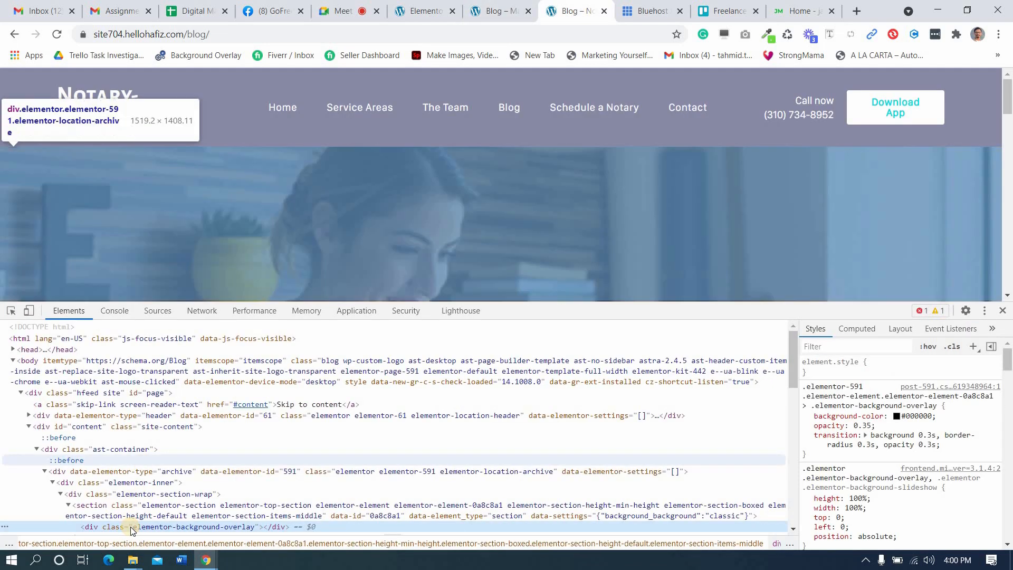
click(106, 509)
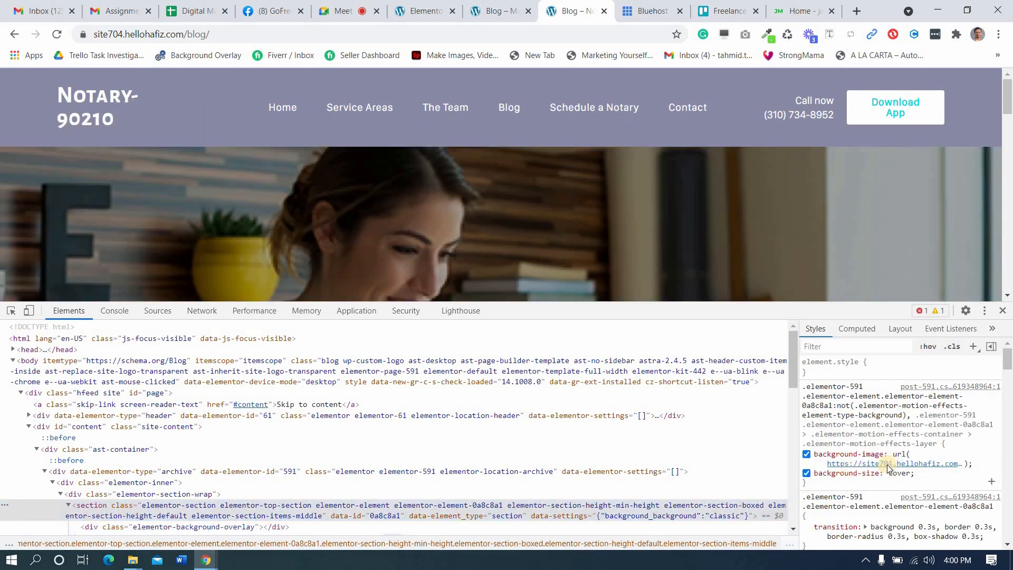
right_click(888, 464)
click(917, 327)
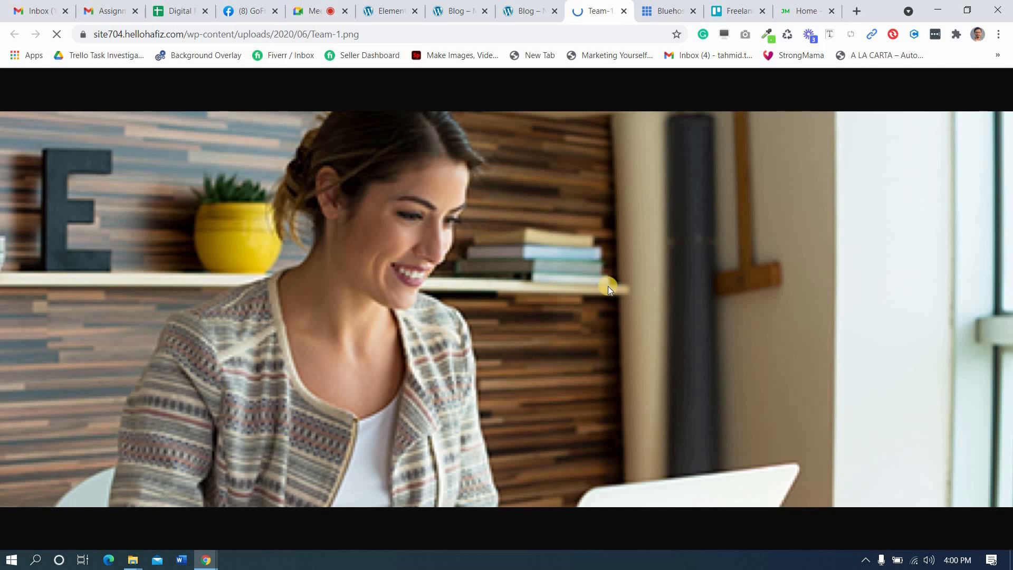
- Save the banner image as Team-1.png in the Downloads folder and close its browser tab
right_click(608, 286)
click(638, 292)
click(901, 394)
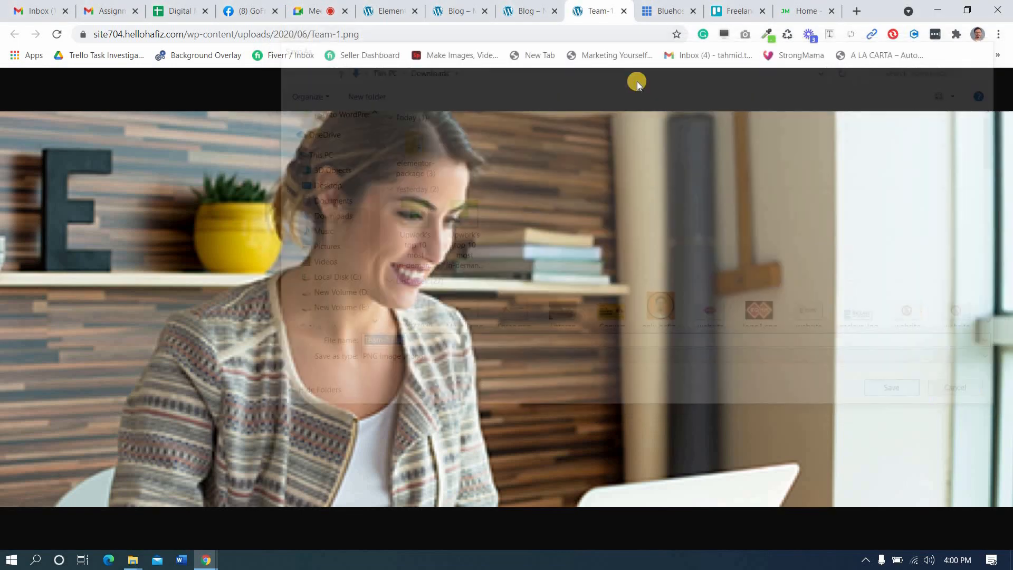
click(625, 11)
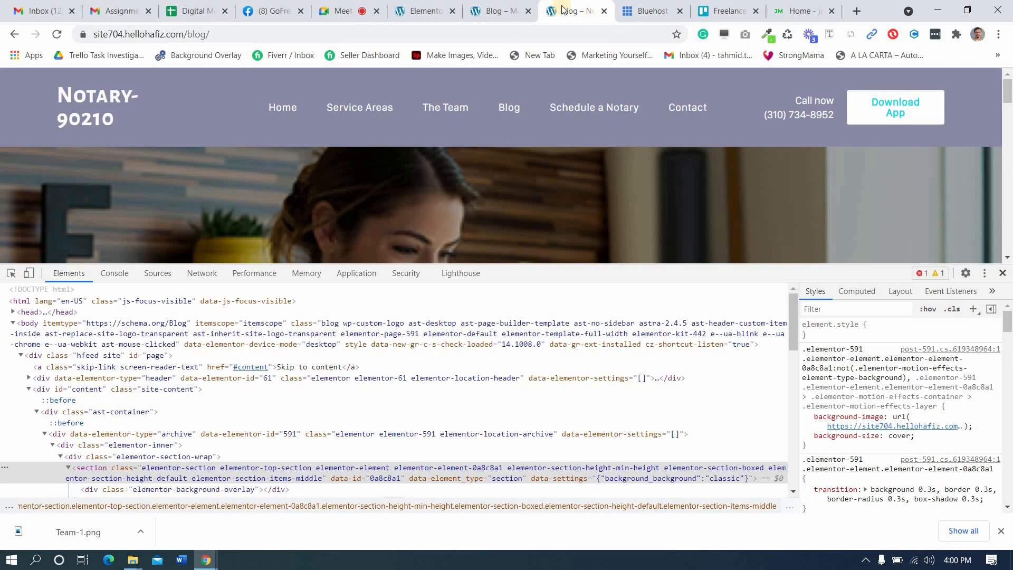
- Close the reference blog's developer tools and upload Team-1.png to the media library for the section background
key(F12)
click(494, 10)
click(422, 10)
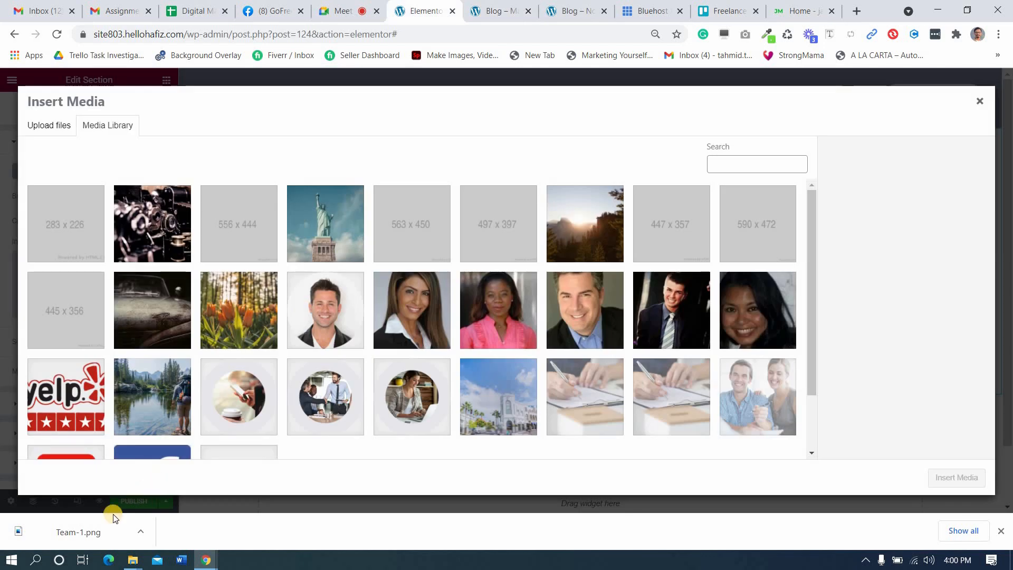
drag(146, 375, 120, 241)
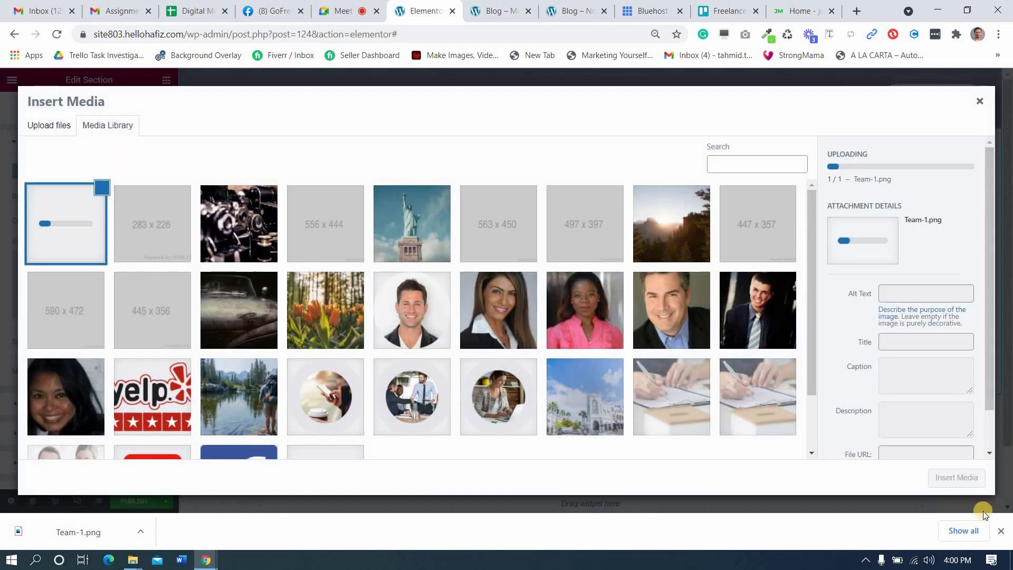
- Insert Team-1.png as the section's background image, with Center Center position and Cover size
click(1003, 530)
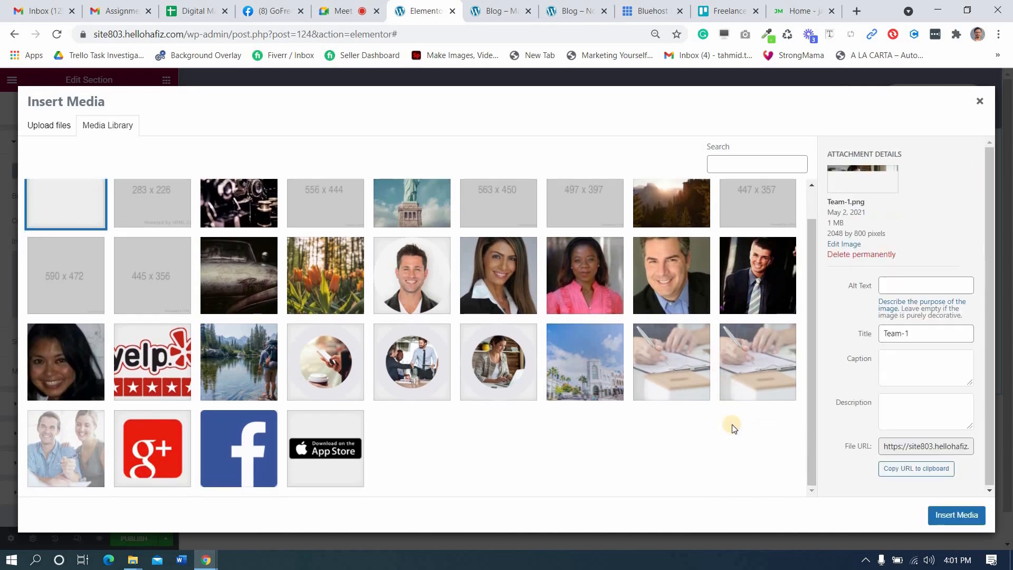
click(956, 523)
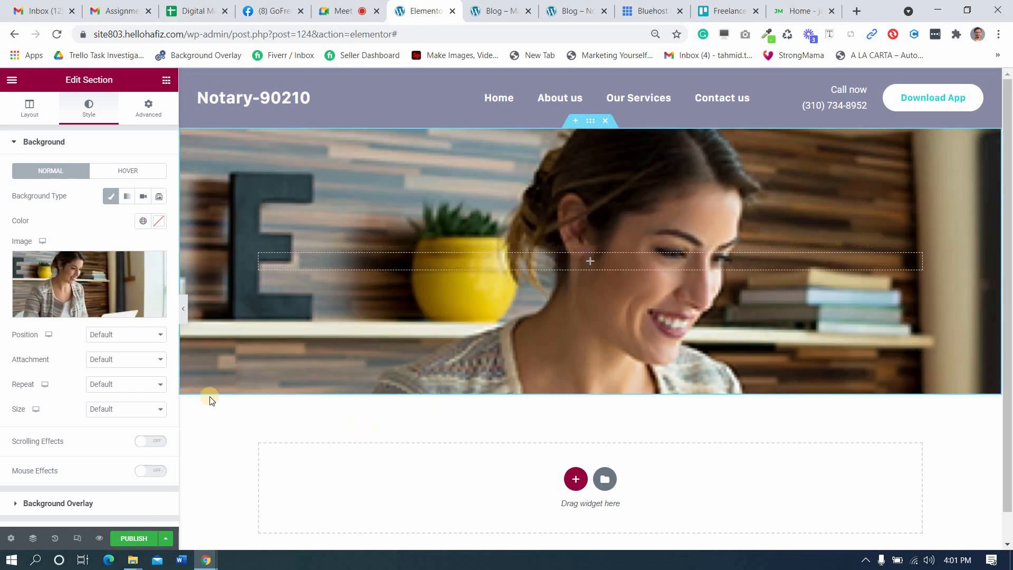
click(98, 337)
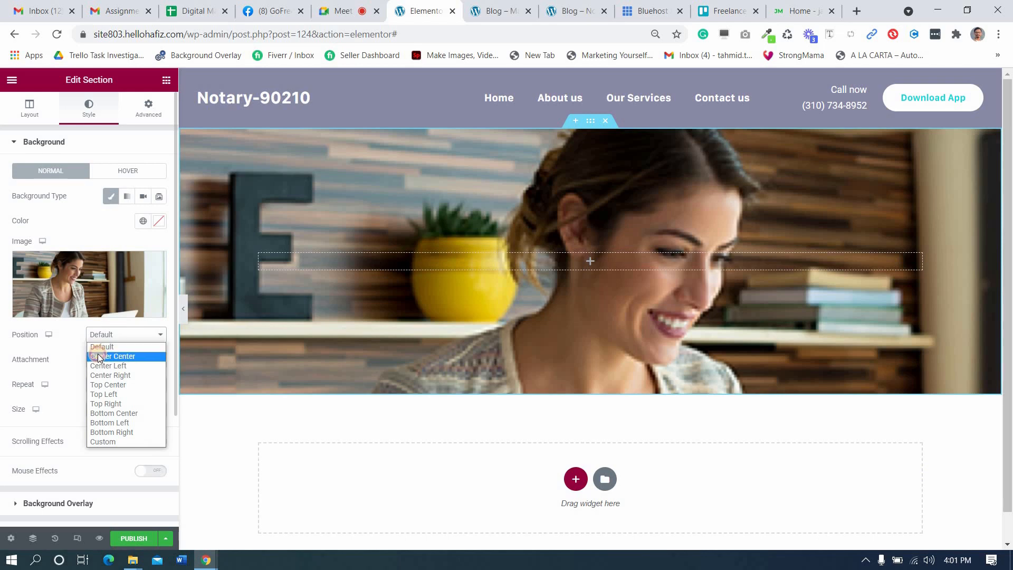
click(101, 357)
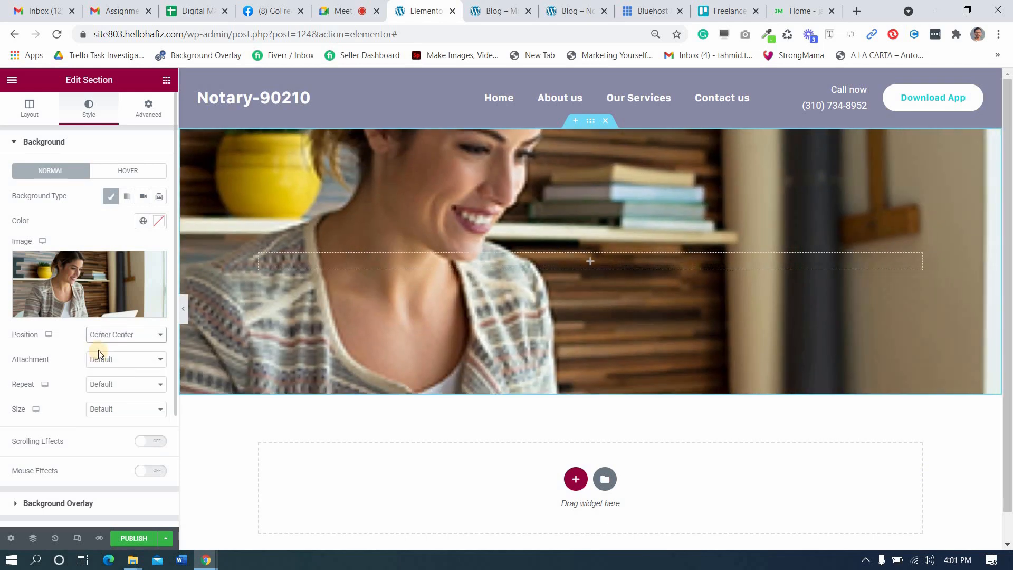
click(97, 412)
click(96, 440)
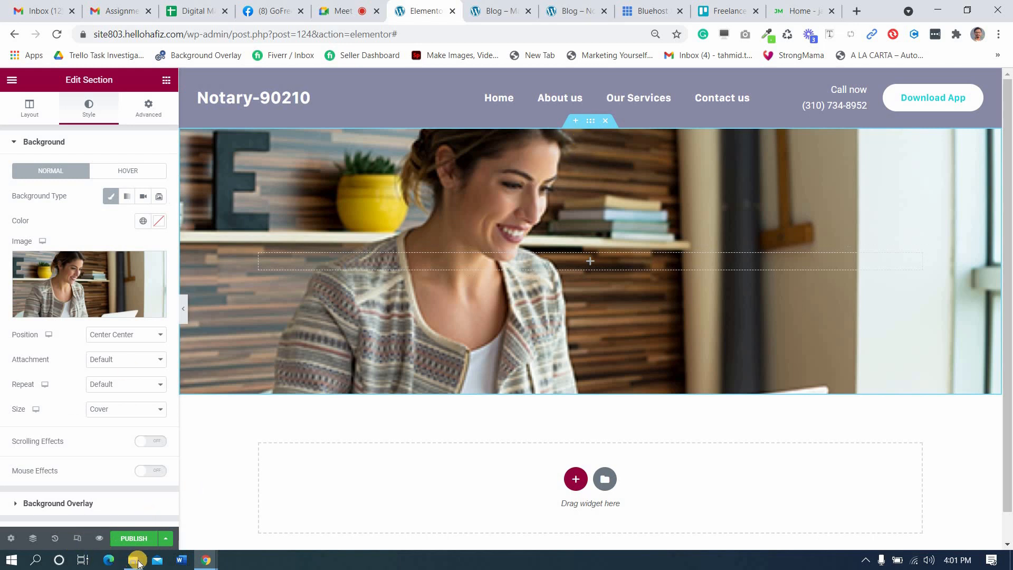
- Check the file size of Team-1.png in the Downloads folder and return to the Elementor editor
mouse_move(136, 560)
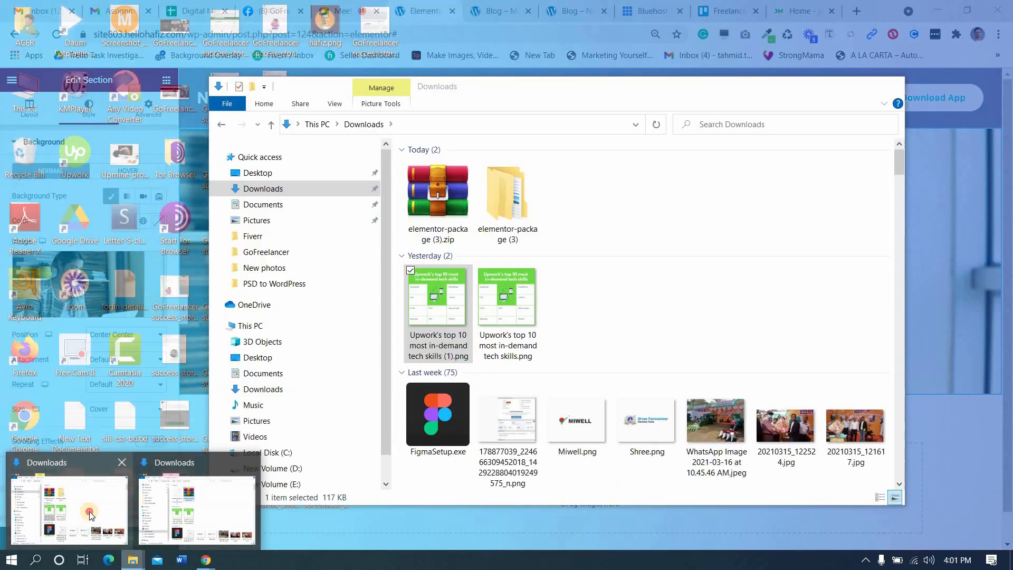
click(80, 515)
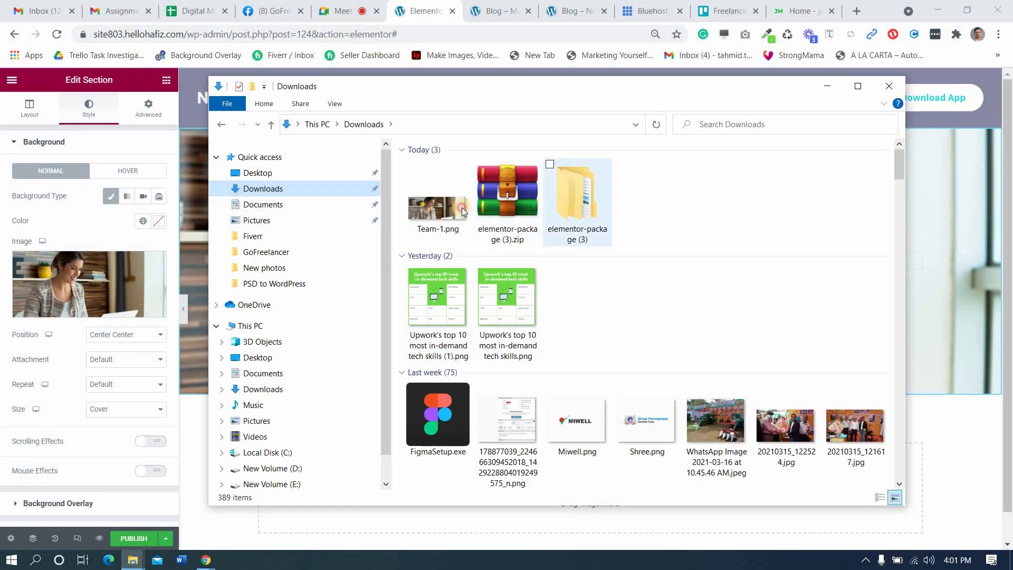
click(461, 207)
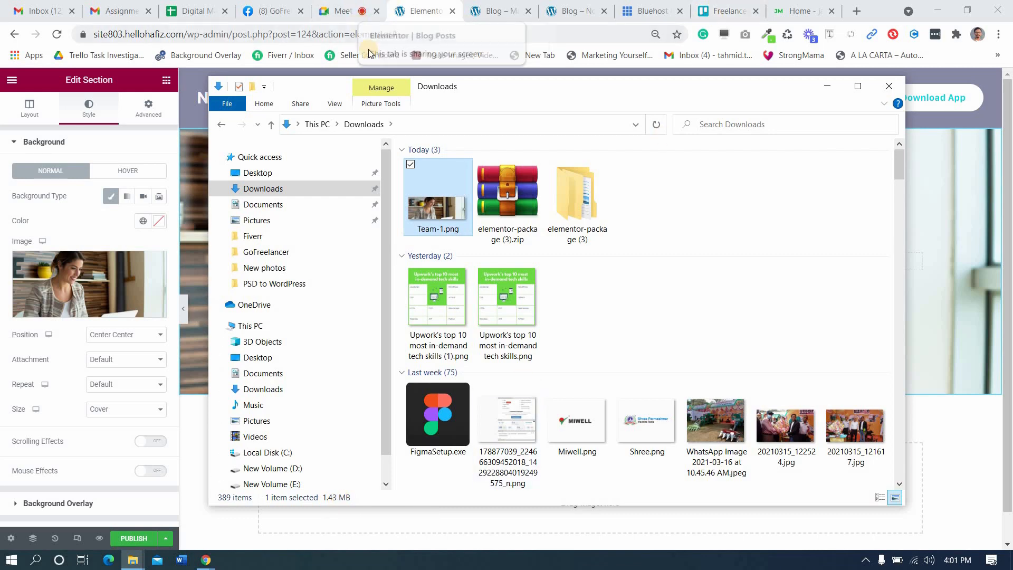
click(434, 4)
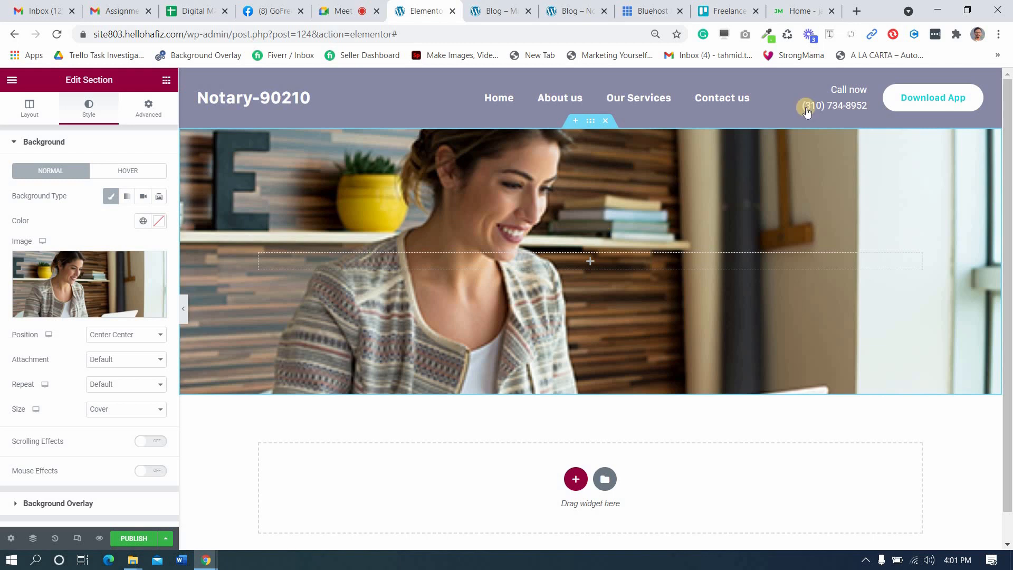
- Open pixlr.com in a new browser tab and launch the Pixlr E advanced photo editor
click(858, 11)
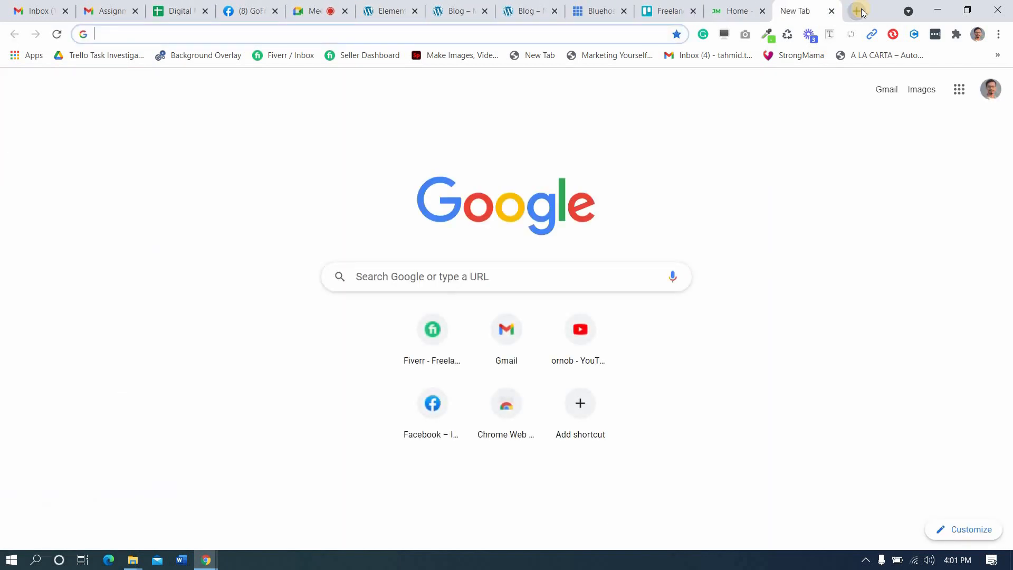
text(pix)
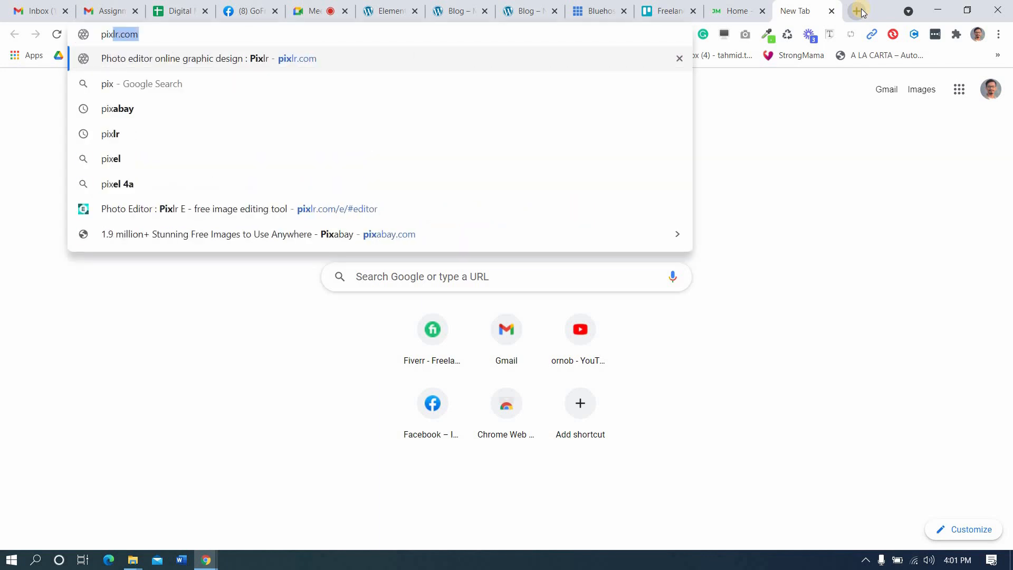
key(Return)
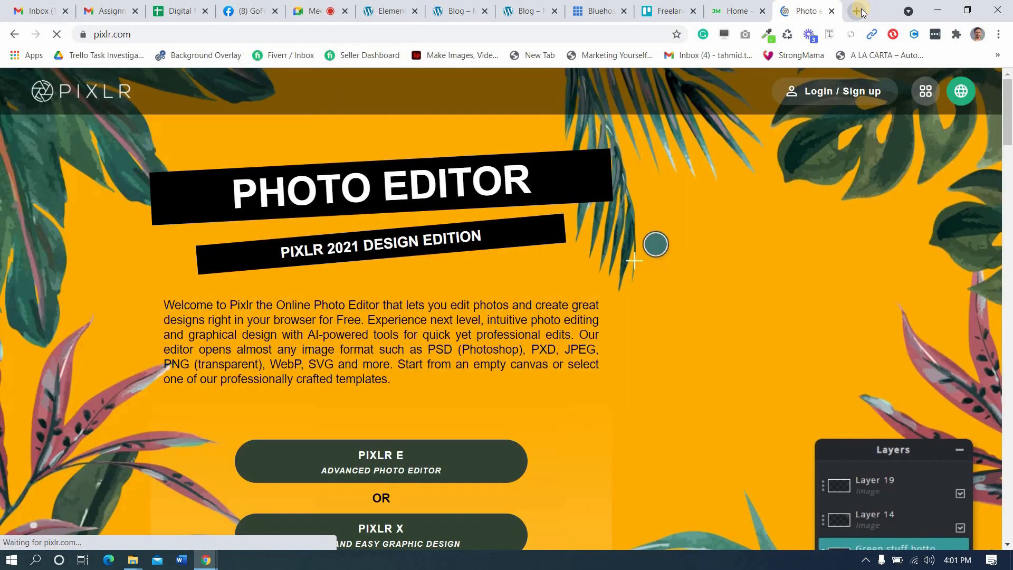
click(381, 460)
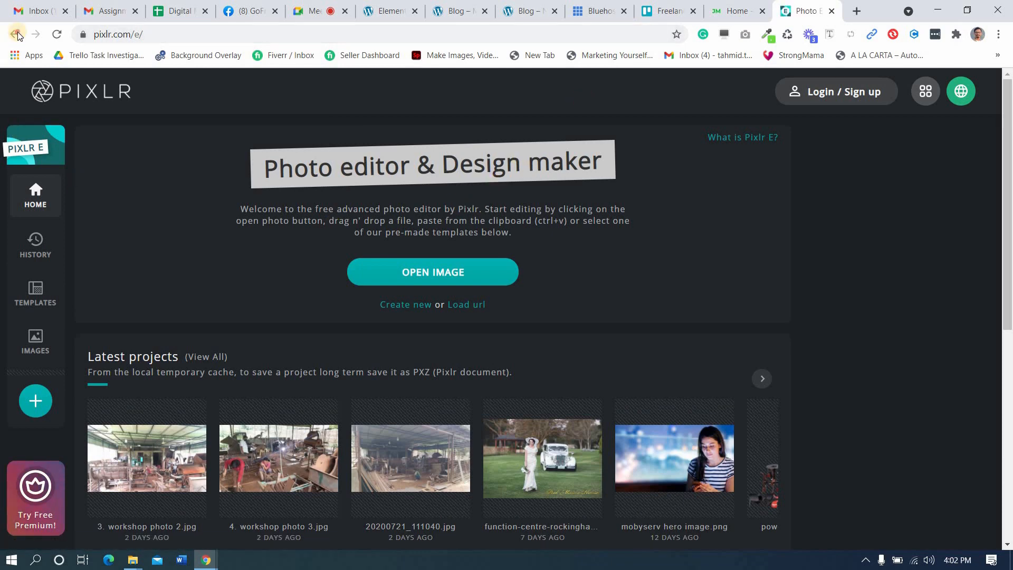
key(alt+Left)
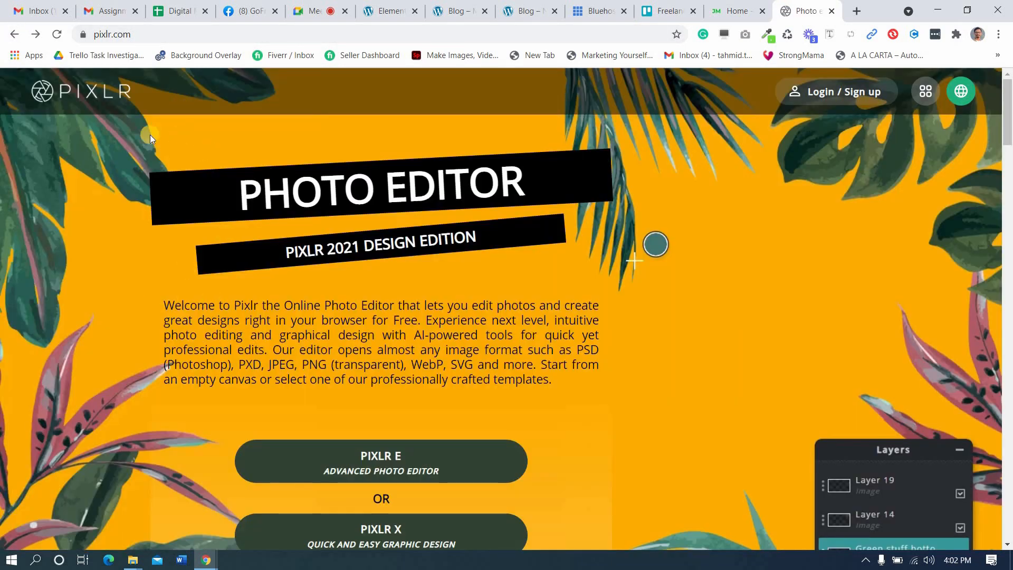
click(65, 33)
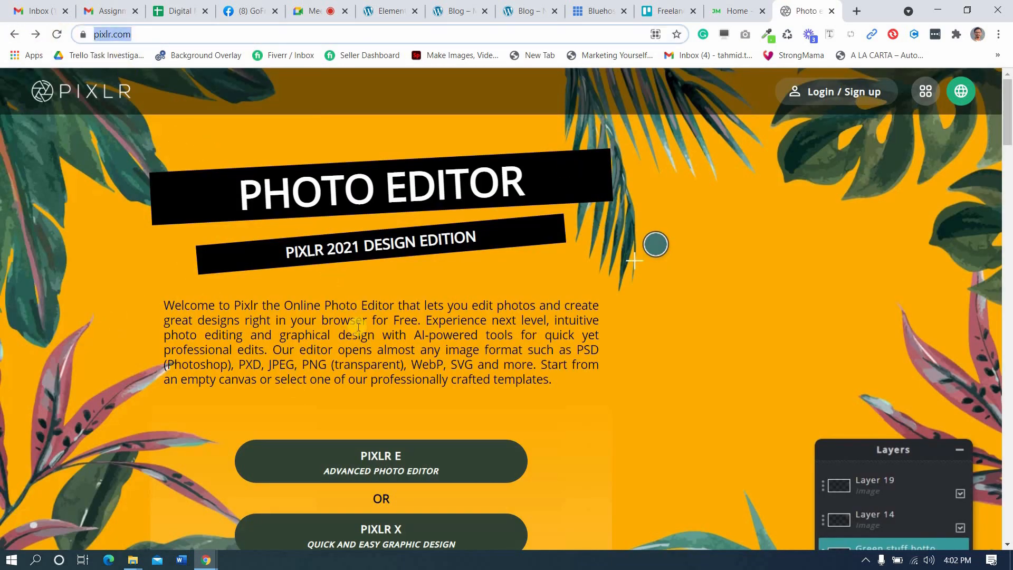
scroll(415, 390, down, 3)
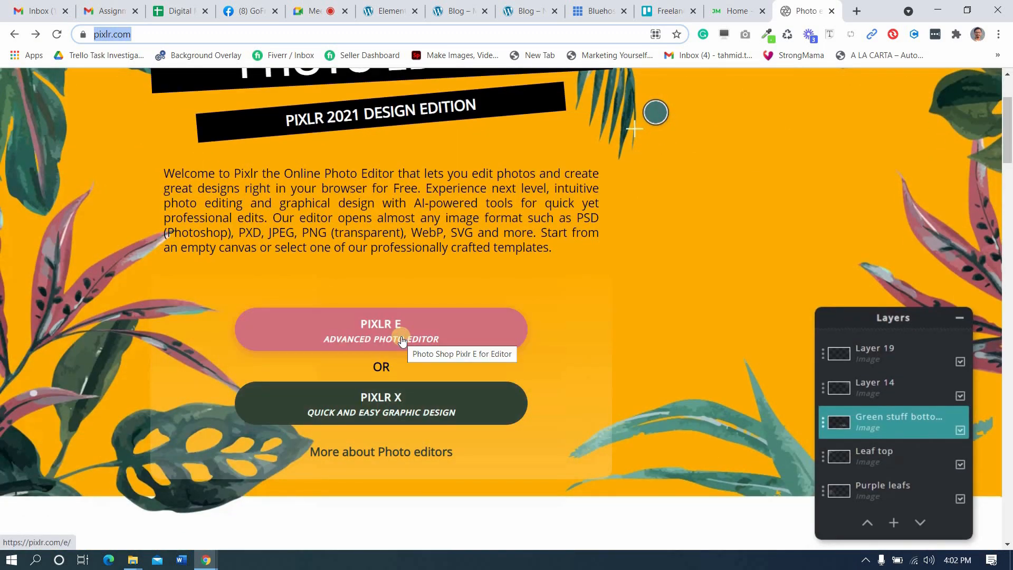
click(402, 342)
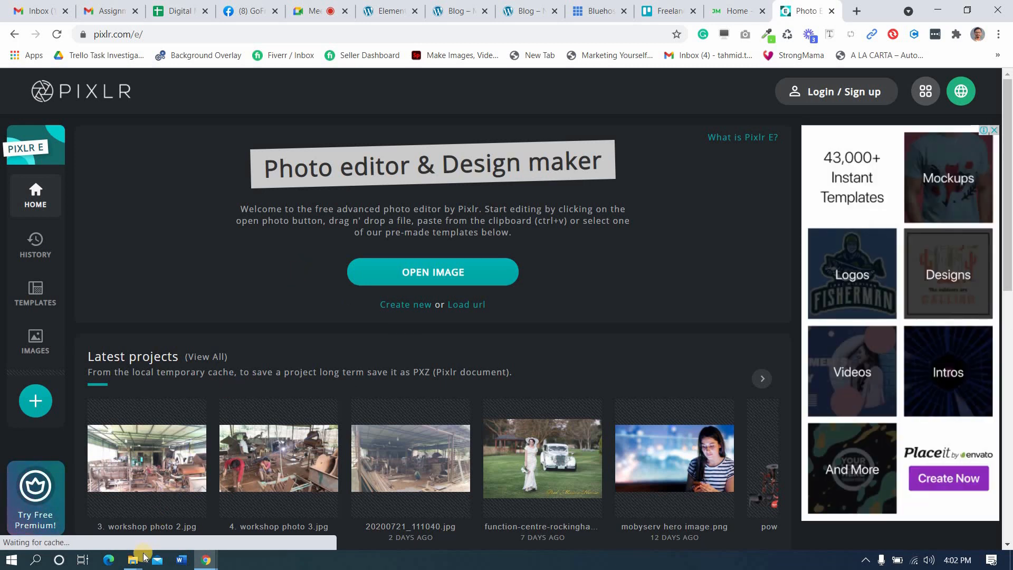
- Load Team-1.png from the Downloads folder into Pixlr E
mouse_move(132, 558)
click(87, 519)
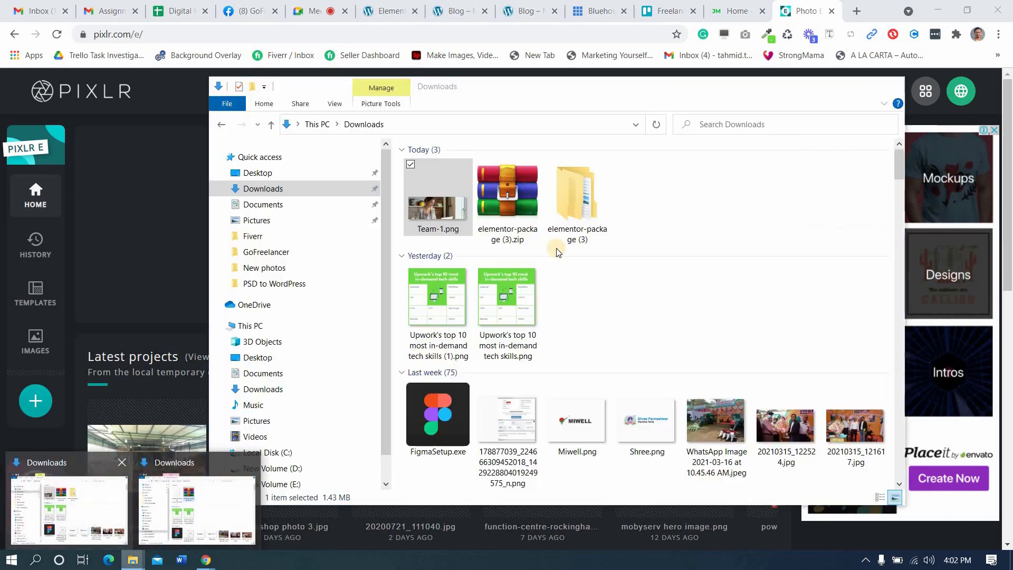
click(546, 337)
drag(546, 337, 204, 282)
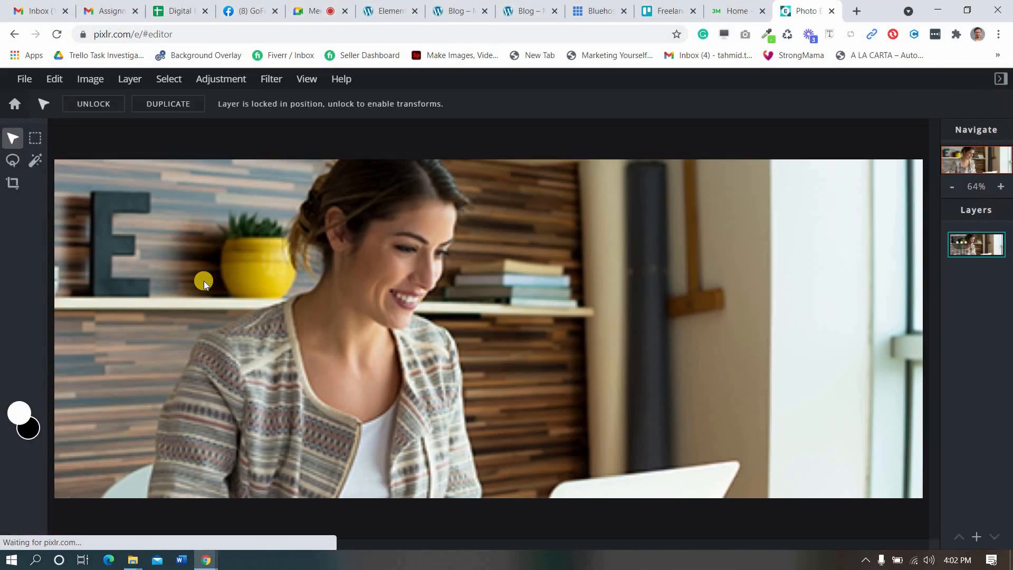
- Start saving the image as a JPG named Team-1 and set its width to 1920 pixels
click(25, 79)
click(41, 195)
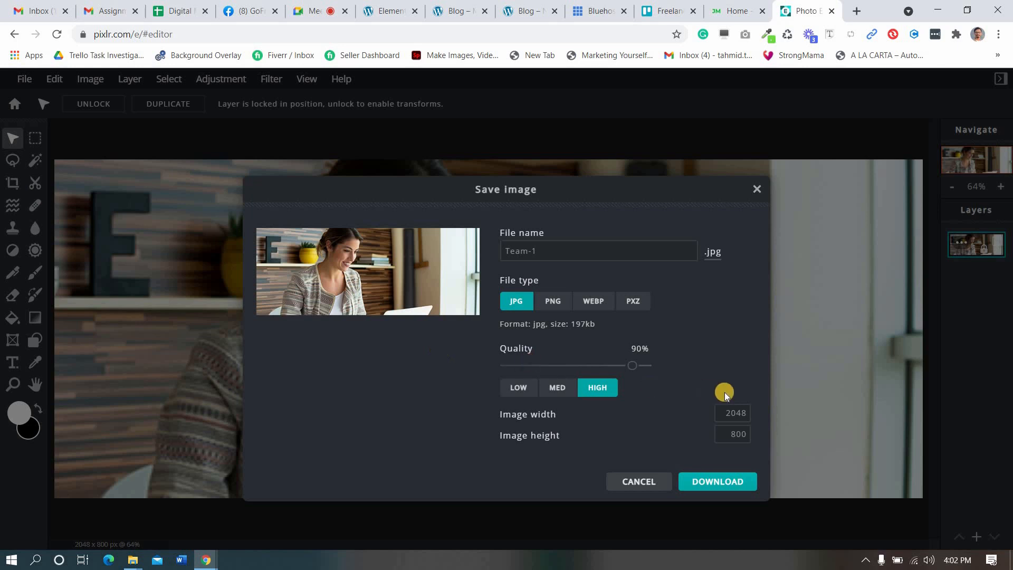
click(723, 412)
double_click(722, 412)
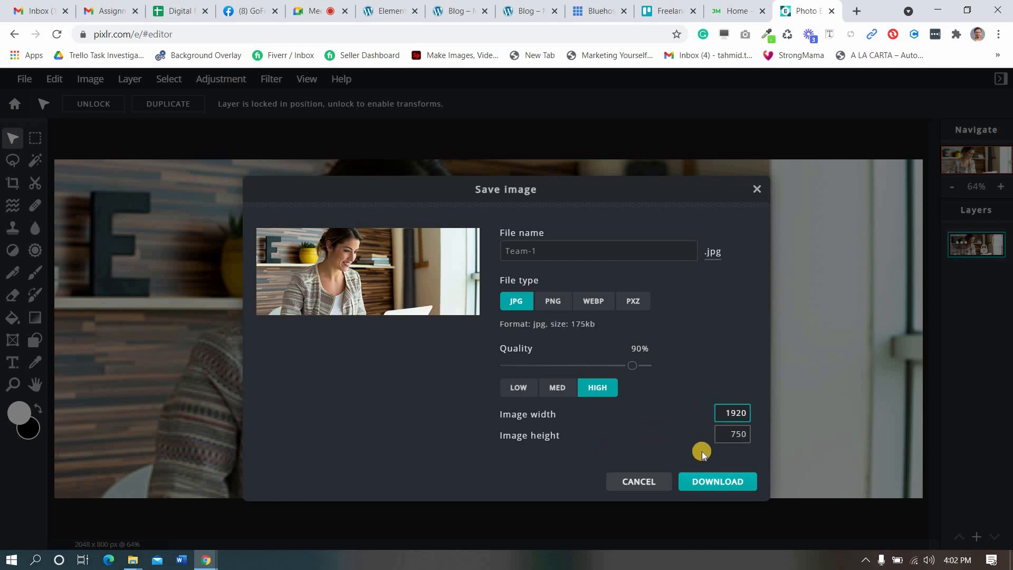
click(540, 417)
- Compare the JPG's file size at quality levels such as 80% and 92%, and return the quality to 90%
triple_click(587, 325)
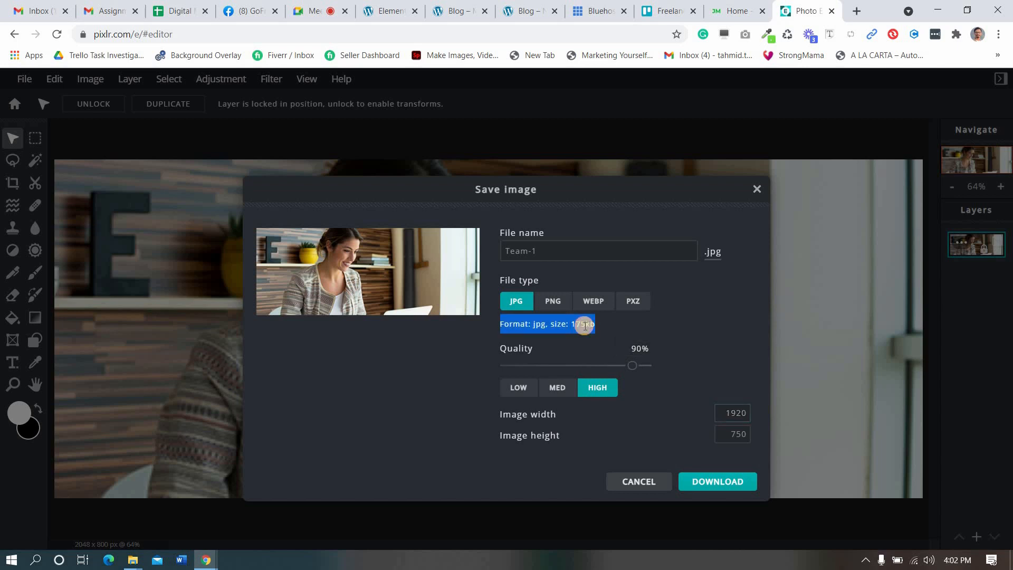
triple_click(582, 325)
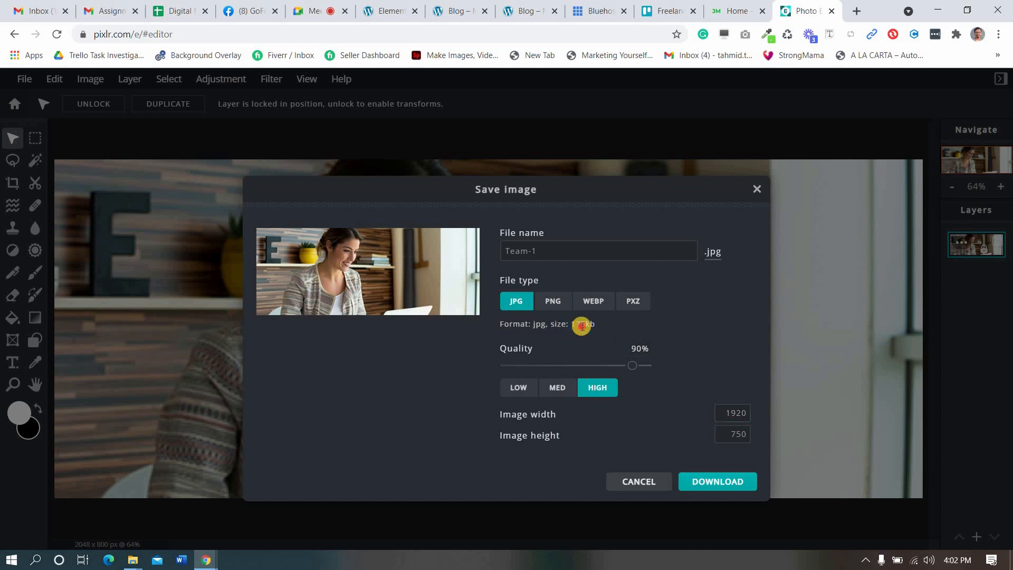
click(631, 351)
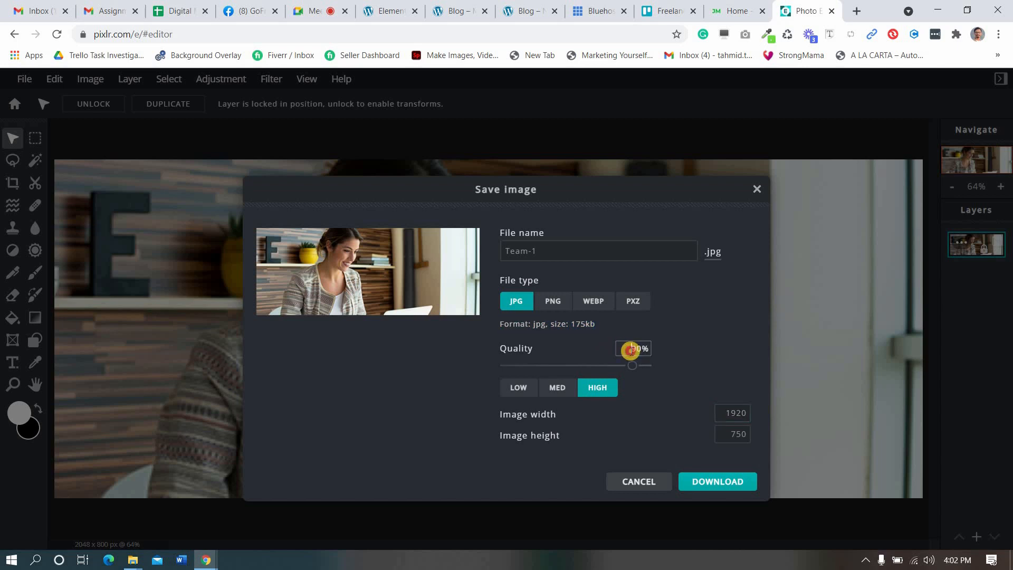
triple_click(631, 351)
click(455, 350)
mouse_move(631, 370)
mouse_down()
mouse_move(618, 367)
mouse_move(636, 367)
mouse_up()
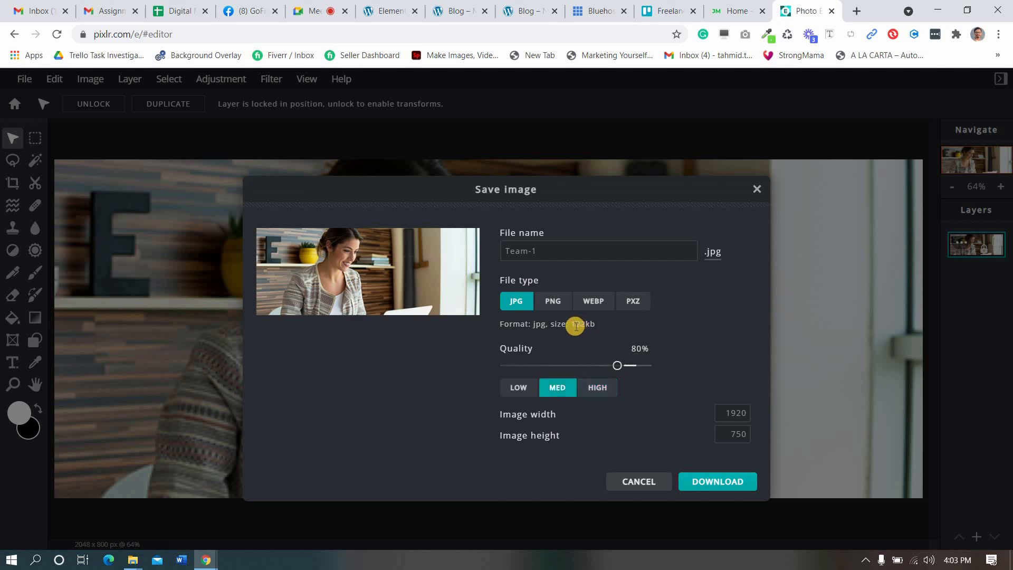
click(637, 365)
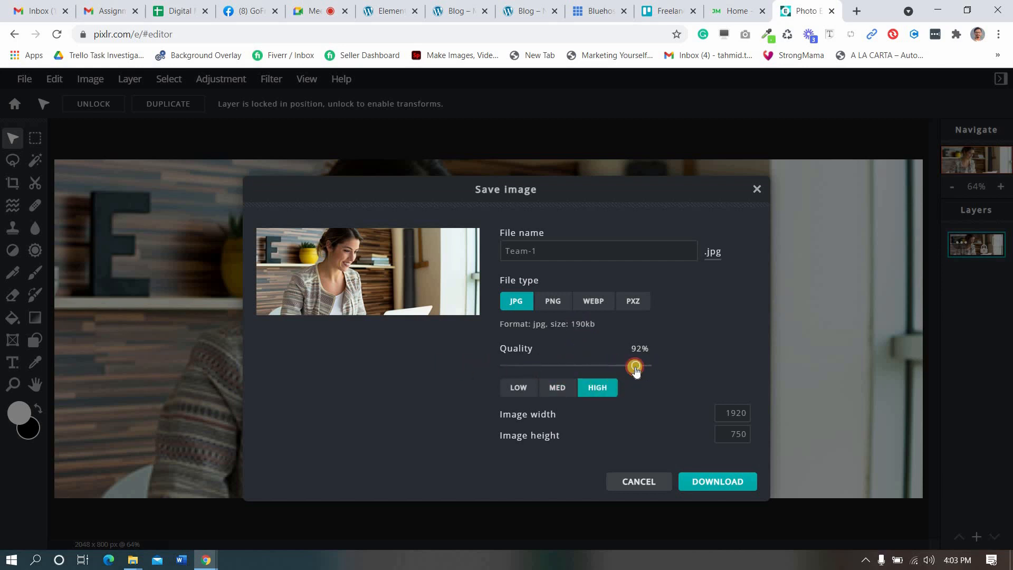
drag(633, 369, 631, 367)
double_click(580, 324)
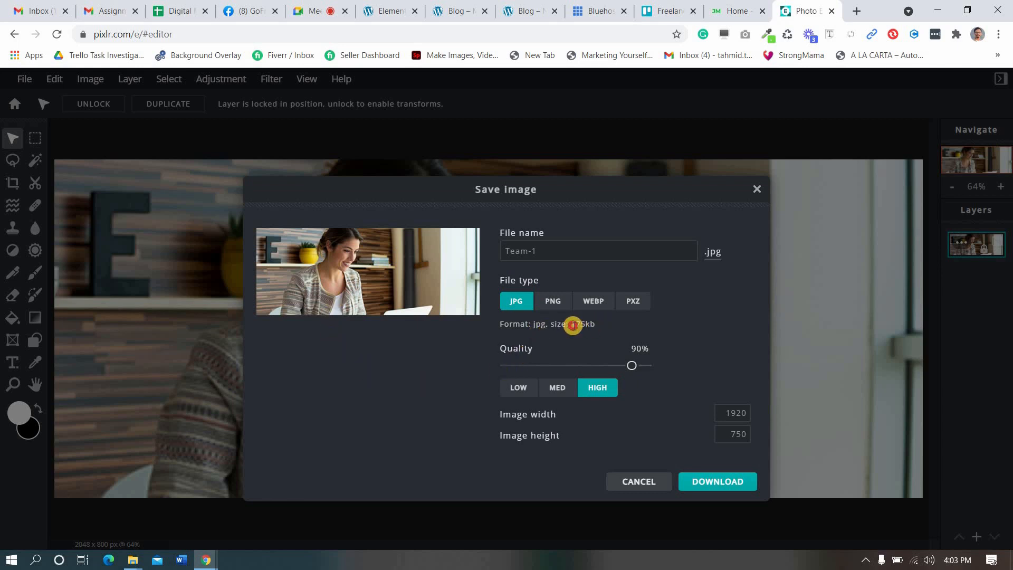
drag(569, 330, 607, 324)
- Download Team-1.jpg, upload it to the Elementor media library and insert it as the section's background image
click(708, 482)
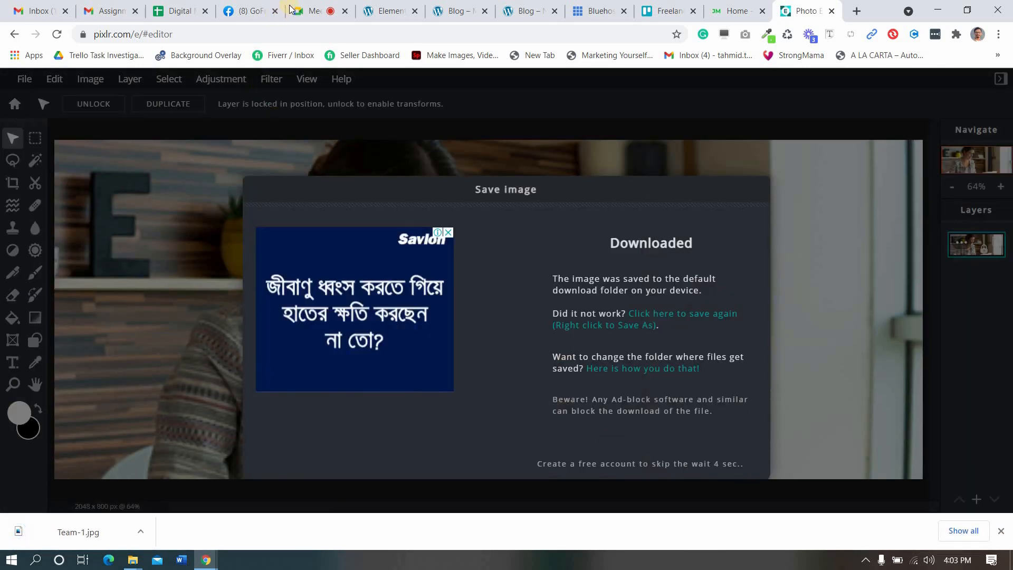
click(394, 4)
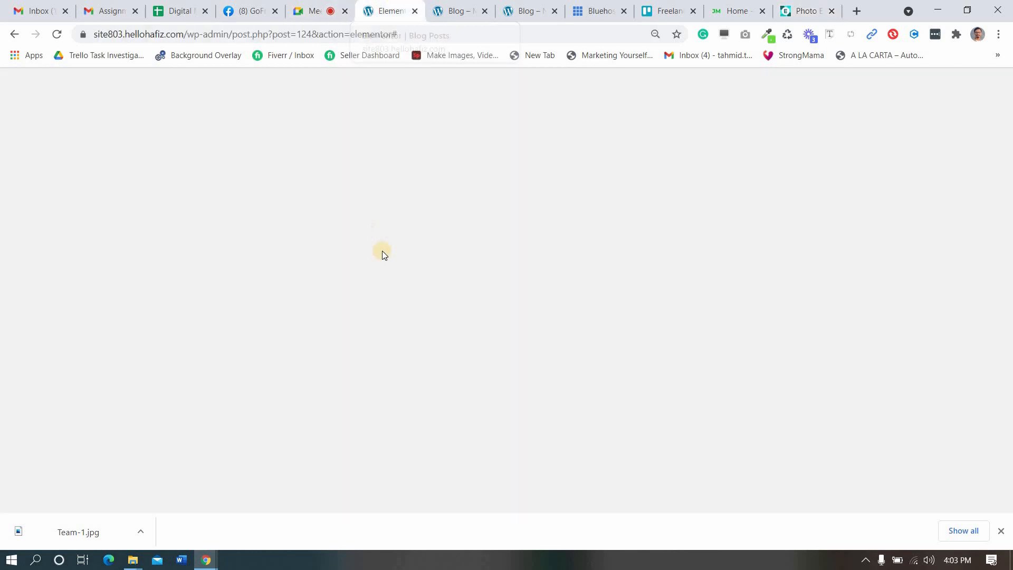
click(154, 263)
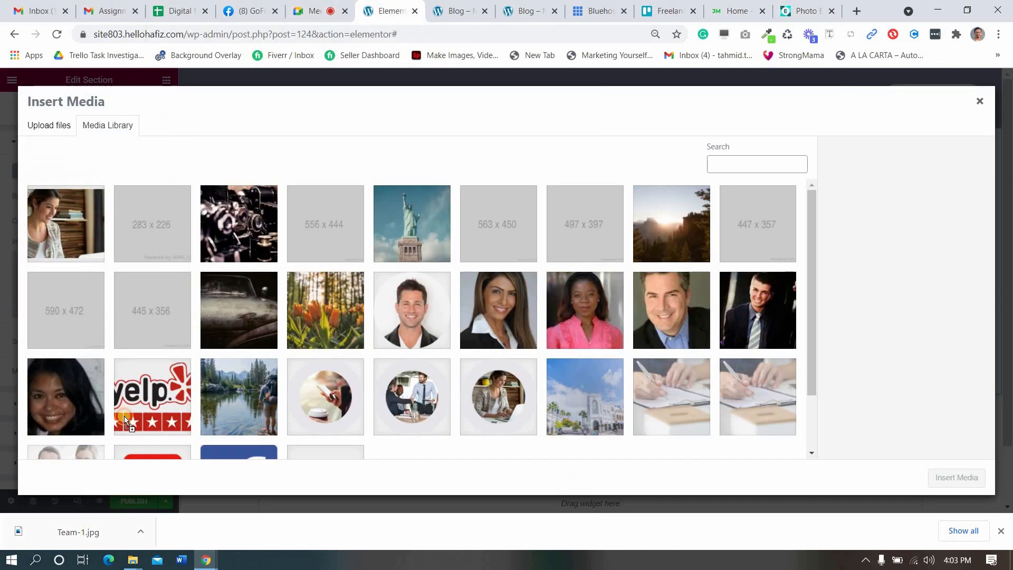
drag(92, 532, 227, 283)
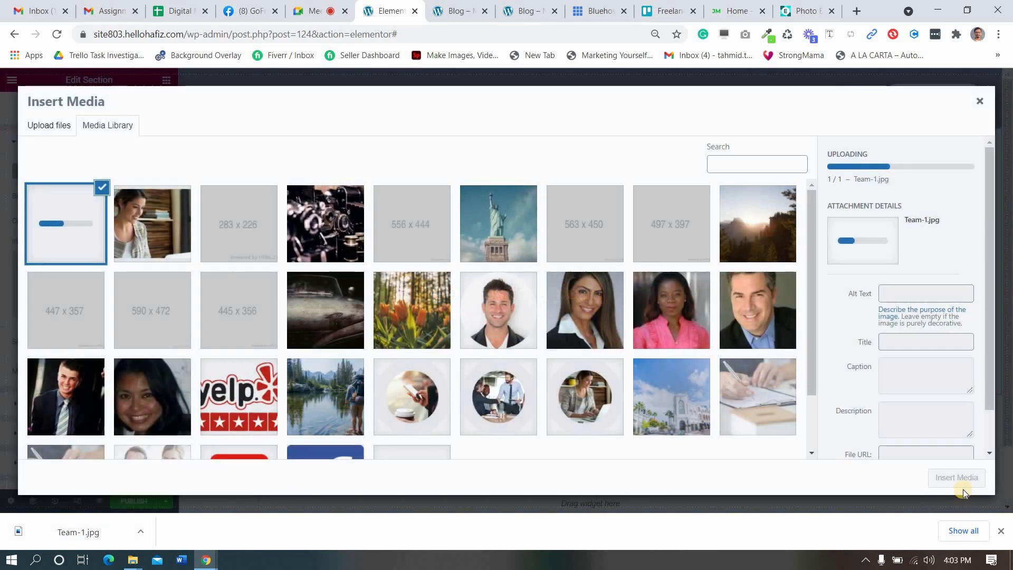
click(1001, 531)
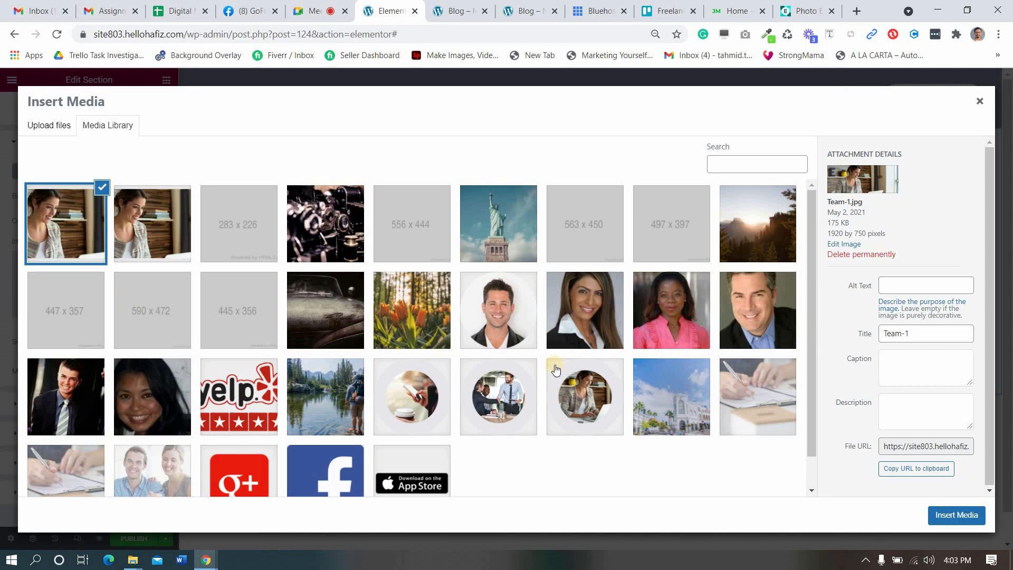
click(957, 512)
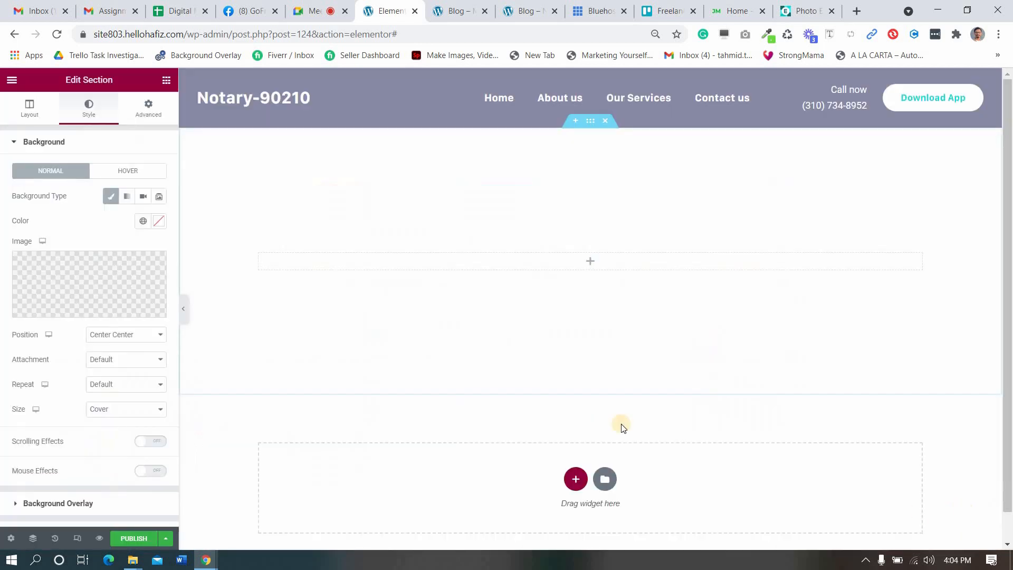
click(331, 5)
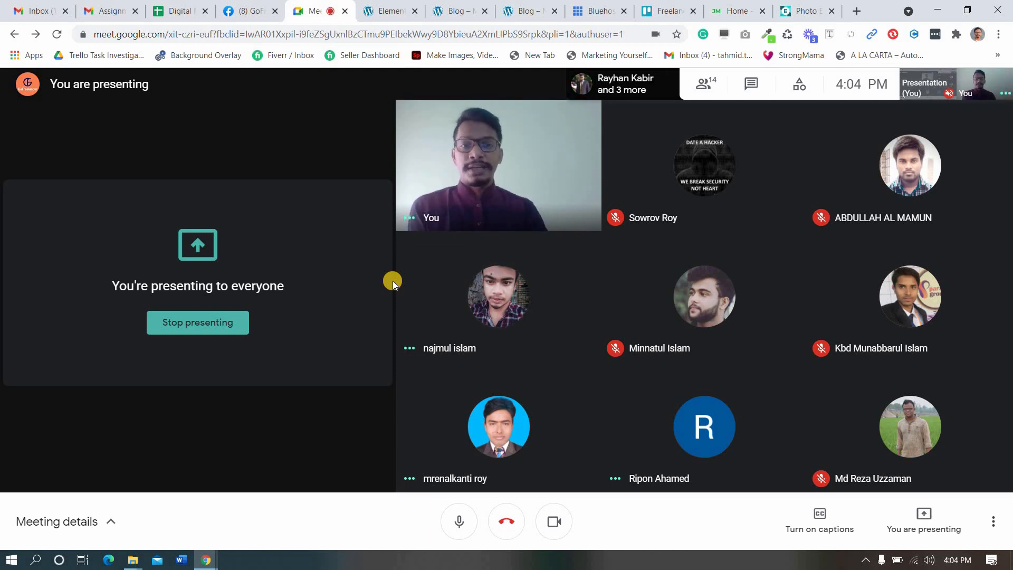
click(388, 10)
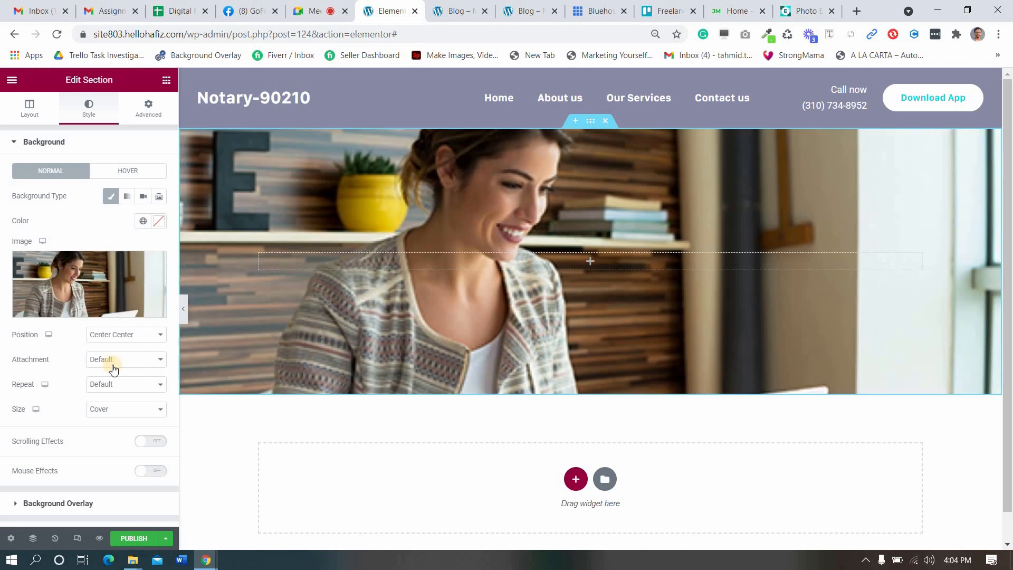
- Check the hero on the reference blog page and give the hero section a solid black #000000 background overlay
click(528, 10)
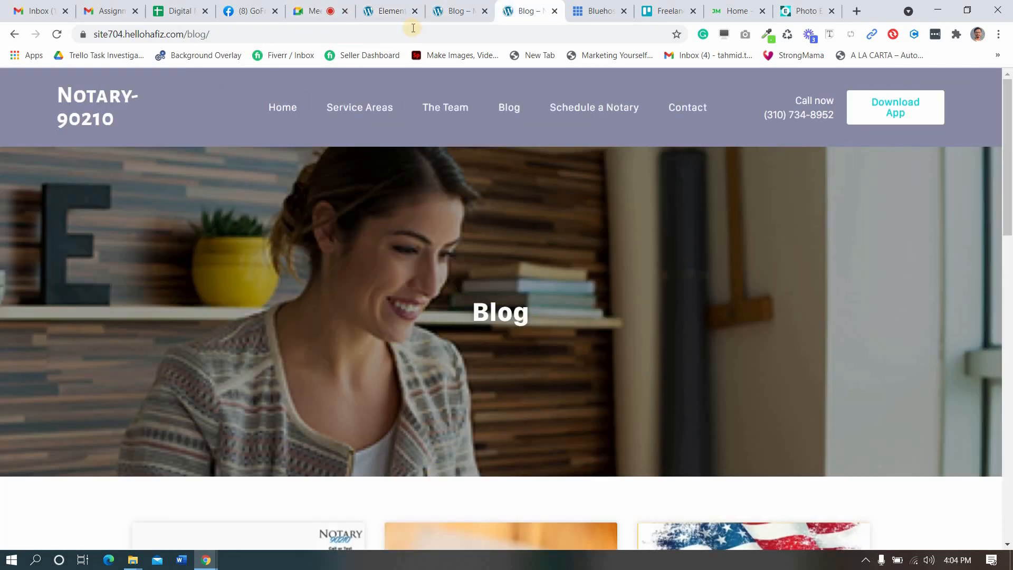
click(389, 11)
click(49, 171)
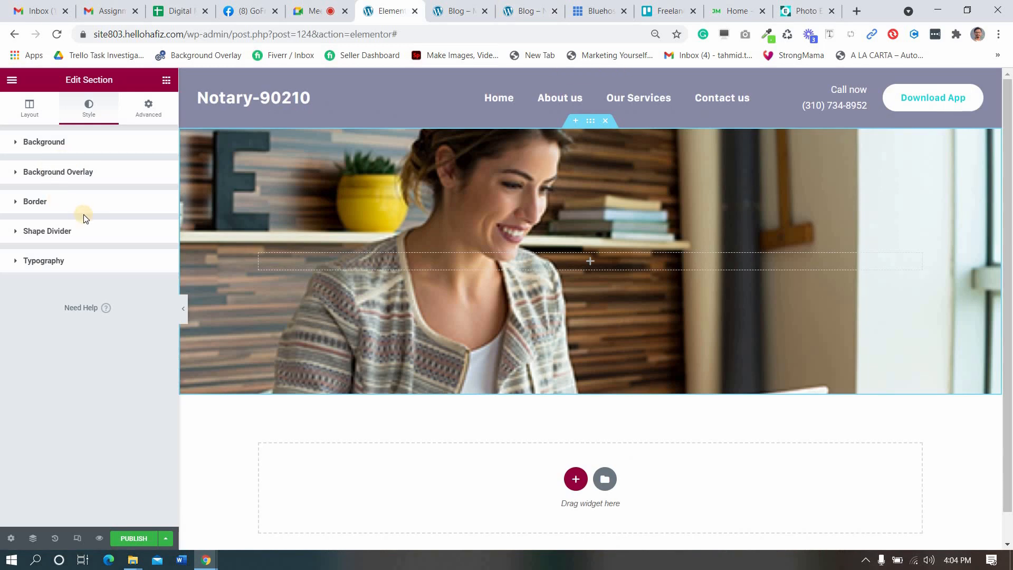
click(143, 226)
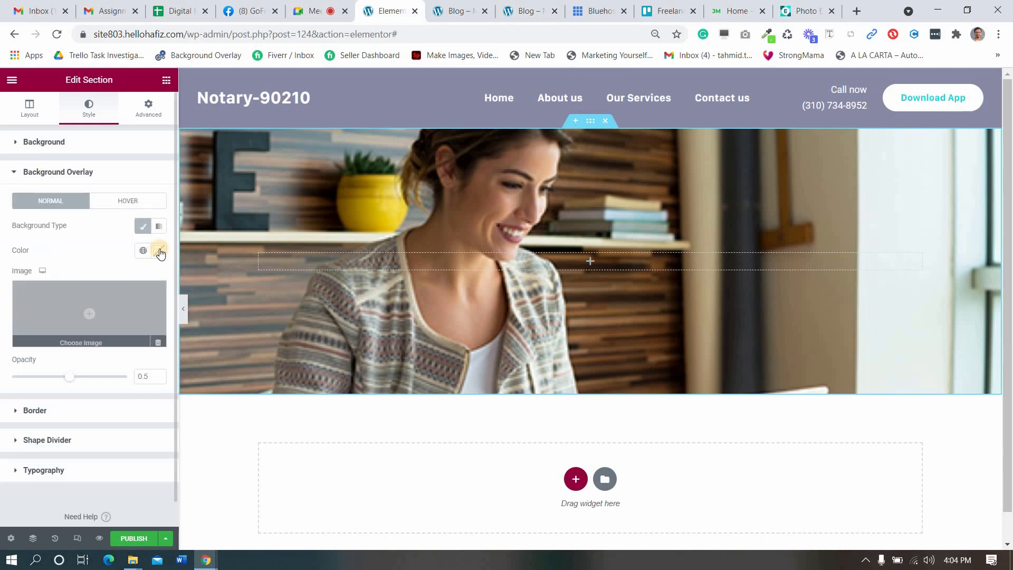
click(159, 250)
click(87, 318)
drag(29, 392, 14, 398)
click(85, 244)
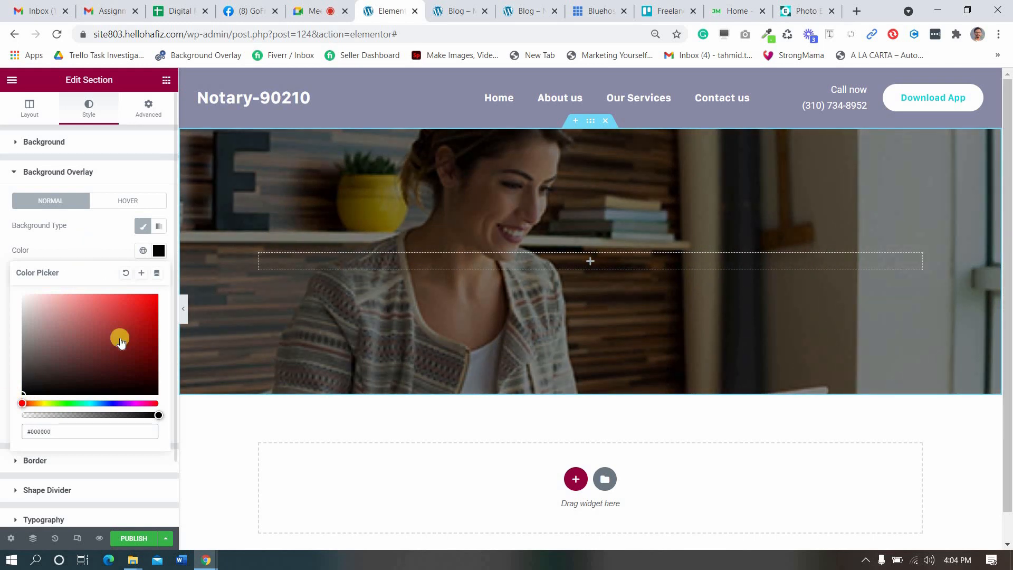
drag(148, 377, 128, 377)
click(118, 399)
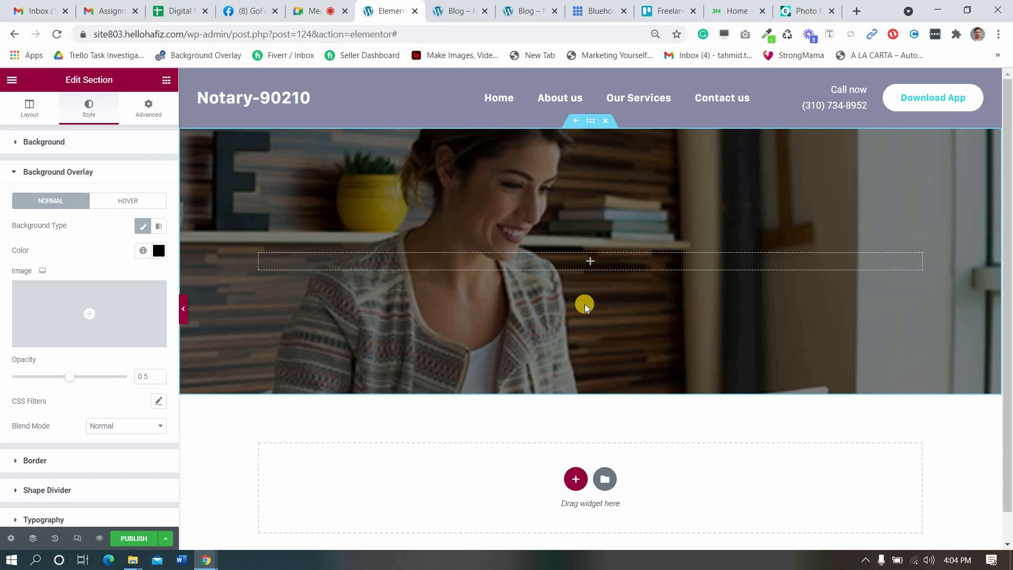
- Add a Heading widget to the hero section and set its title to "Blog"
click(589, 261)
click(530, 9)
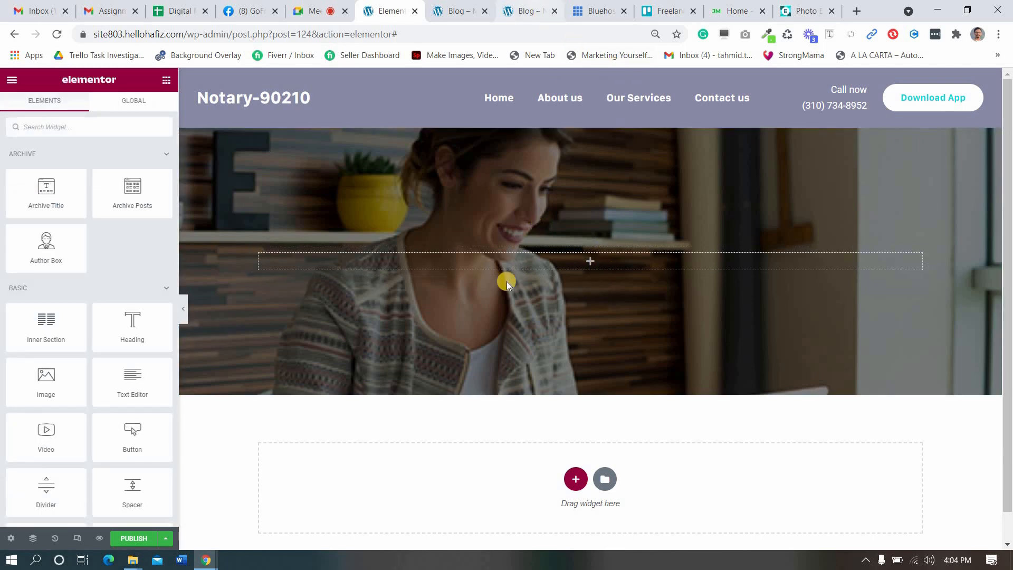
click(390, 10)
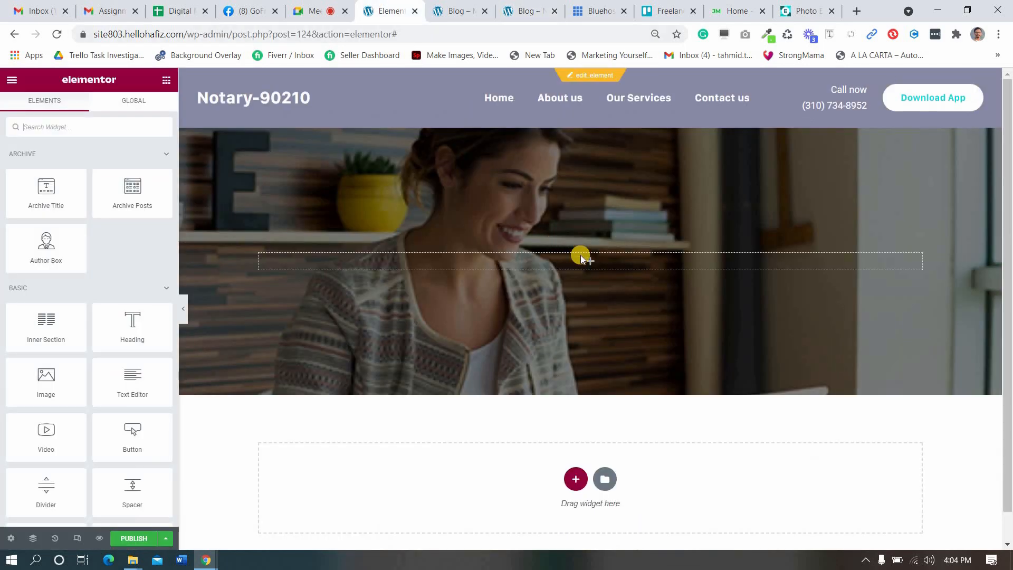
drag(134, 324, 589, 338)
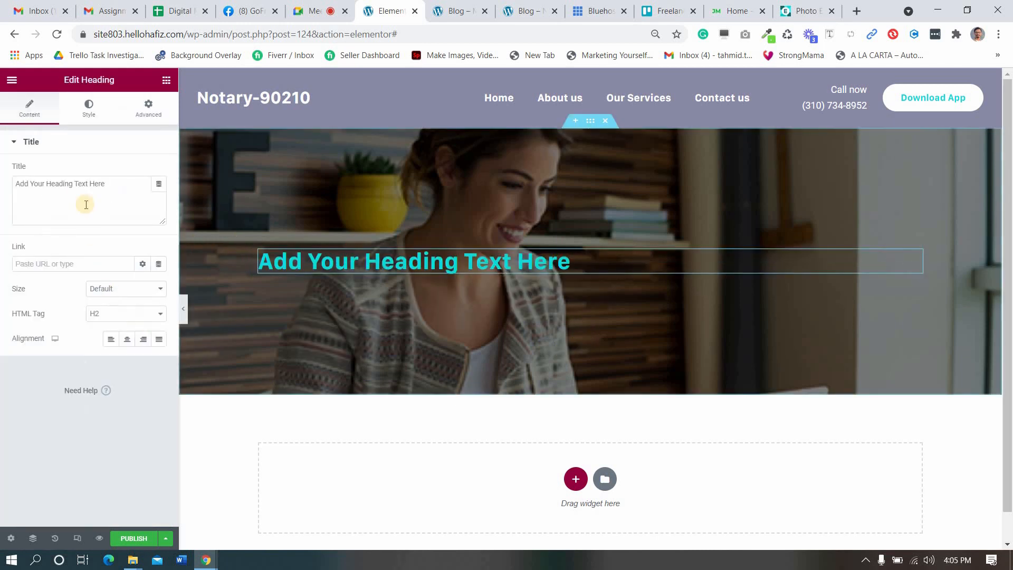
double_click(81, 184)
key(ctrl+a)
text(Blo)
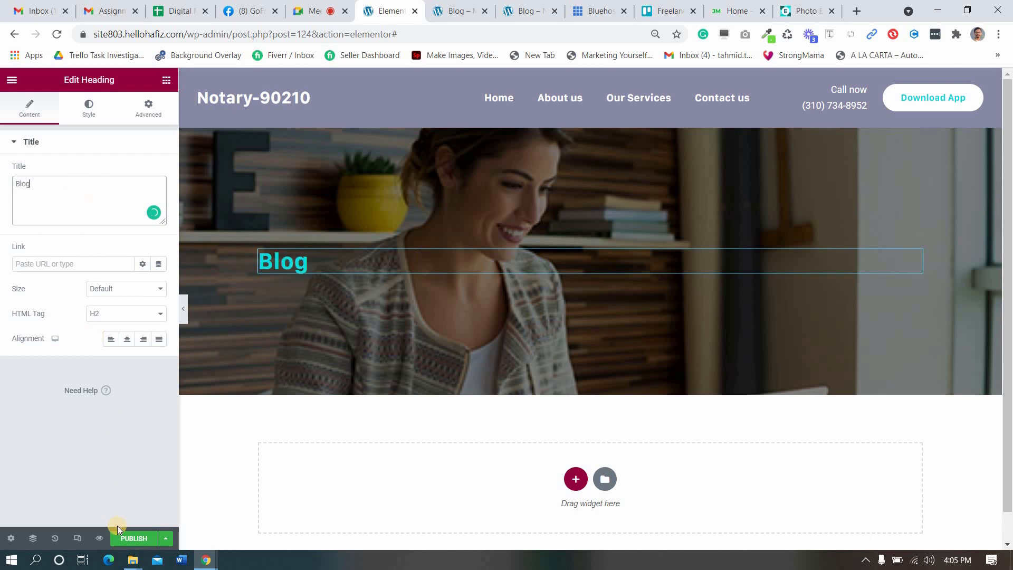
- Centre the "Blog" heading and set its text color to white
click(126, 339)
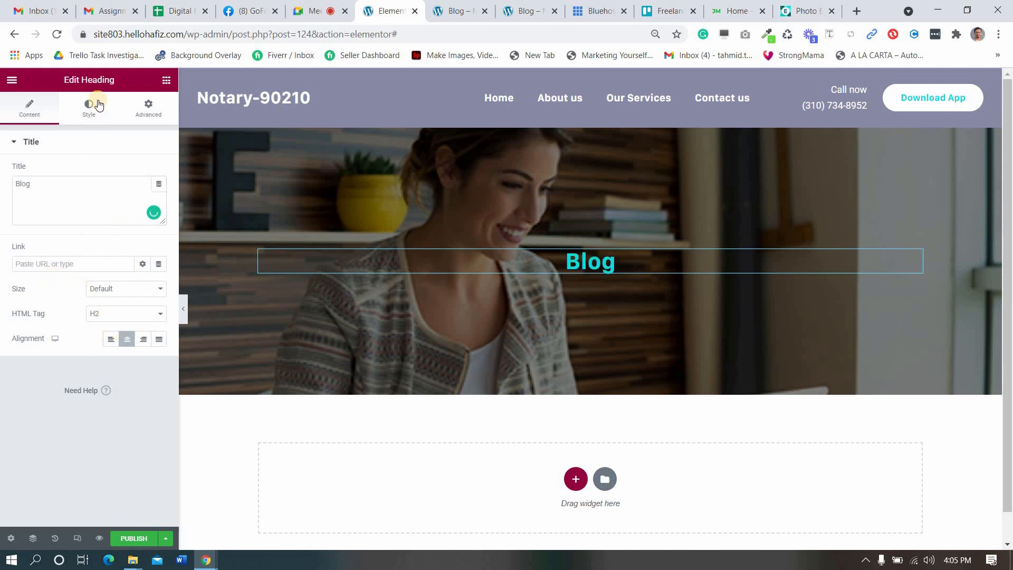
click(102, 132)
click(158, 171)
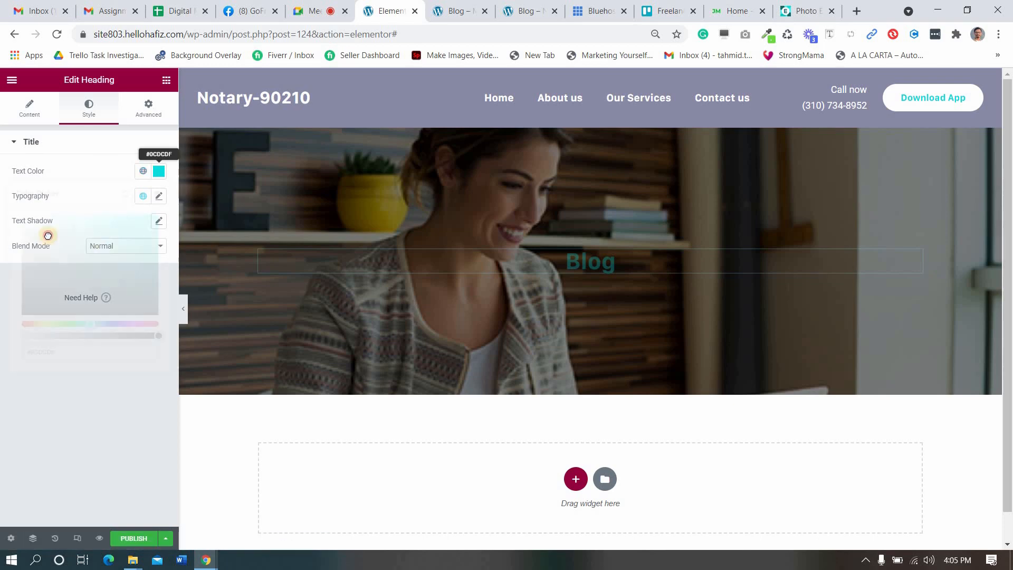
drag(37, 232, 1, 203)
click(89, 142)
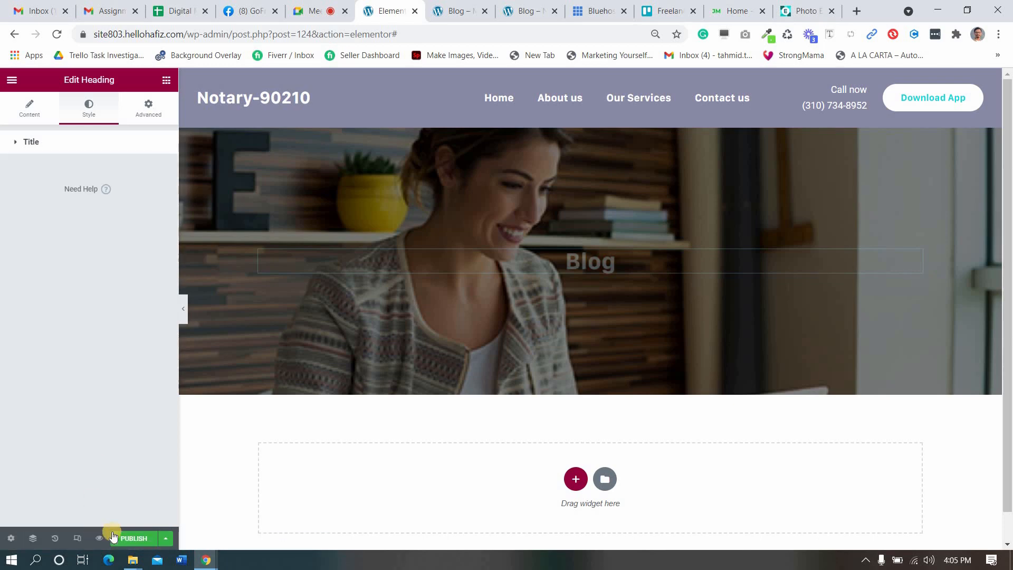
click(133, 538)
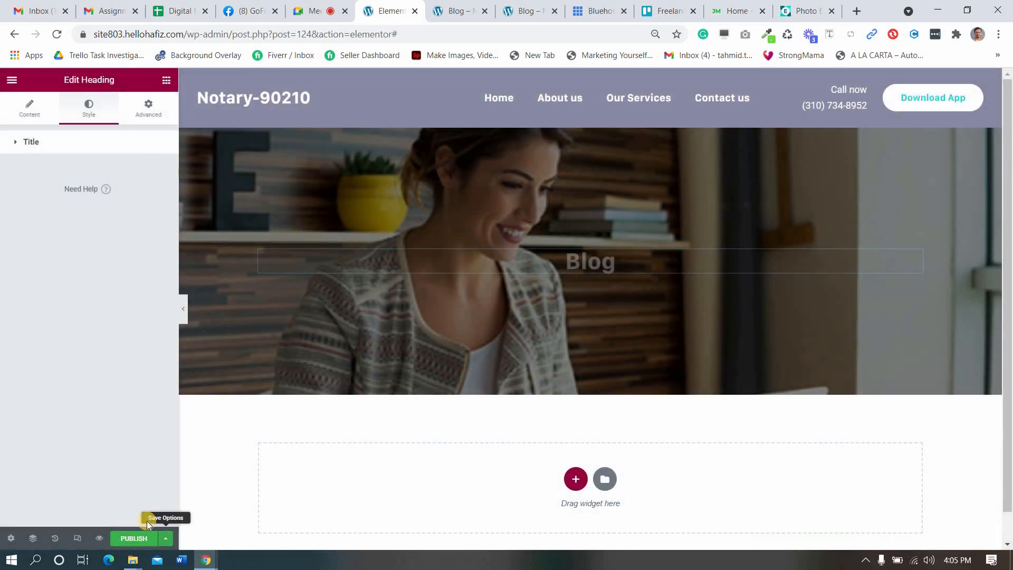
click(165, 537)
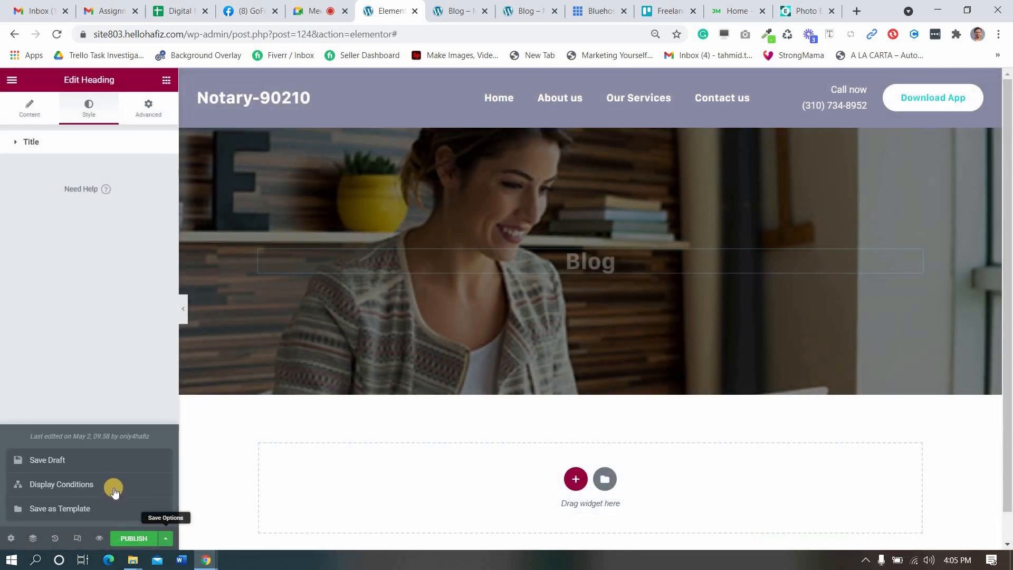
click(102, 351)
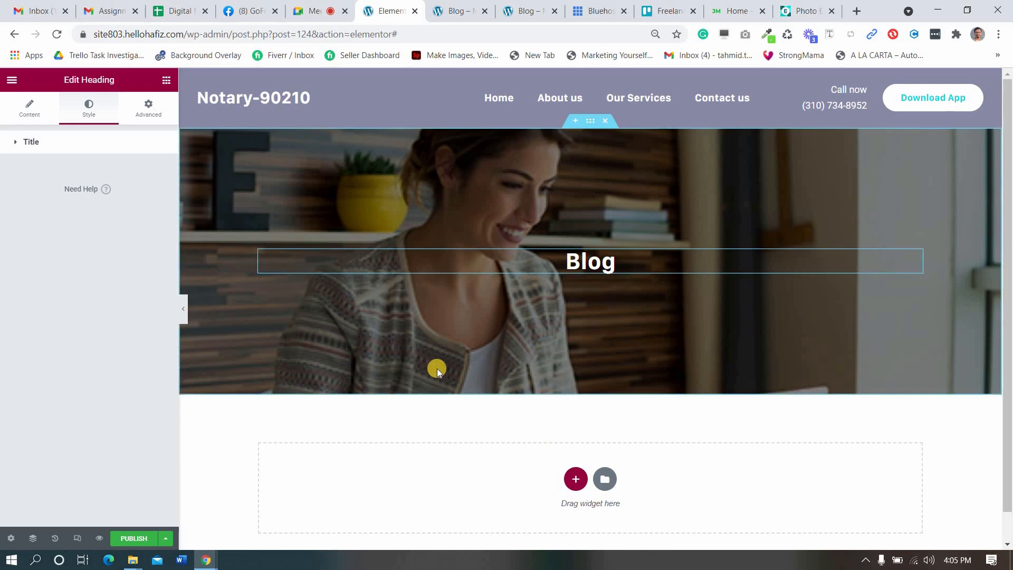
- Examine the post cards on the reference blog page and the site's current blog page, and return to the editor's widget list
click(519, 10)
scroll(562, 331, down, 9)
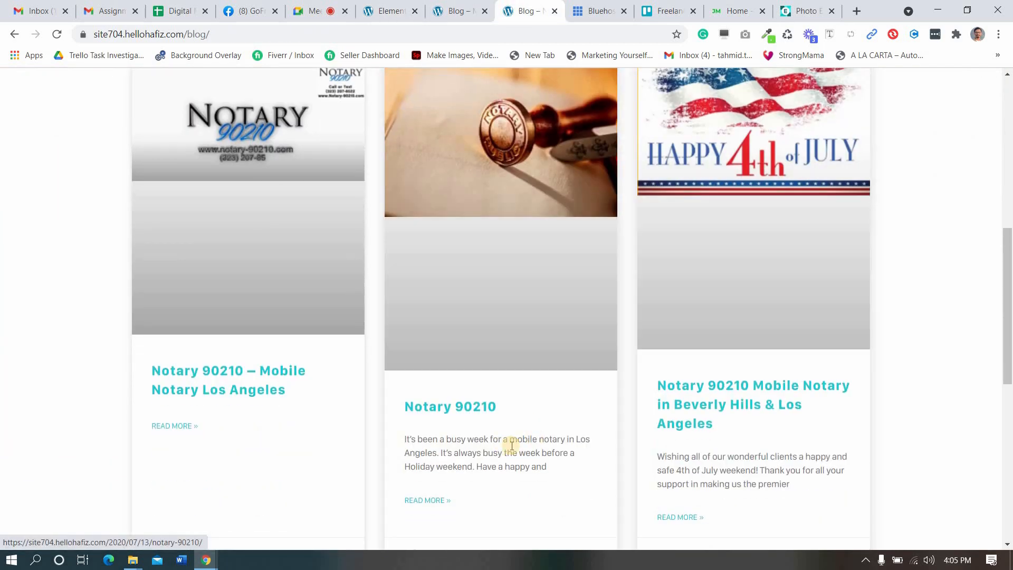
scroll(392, 425, down, 2)
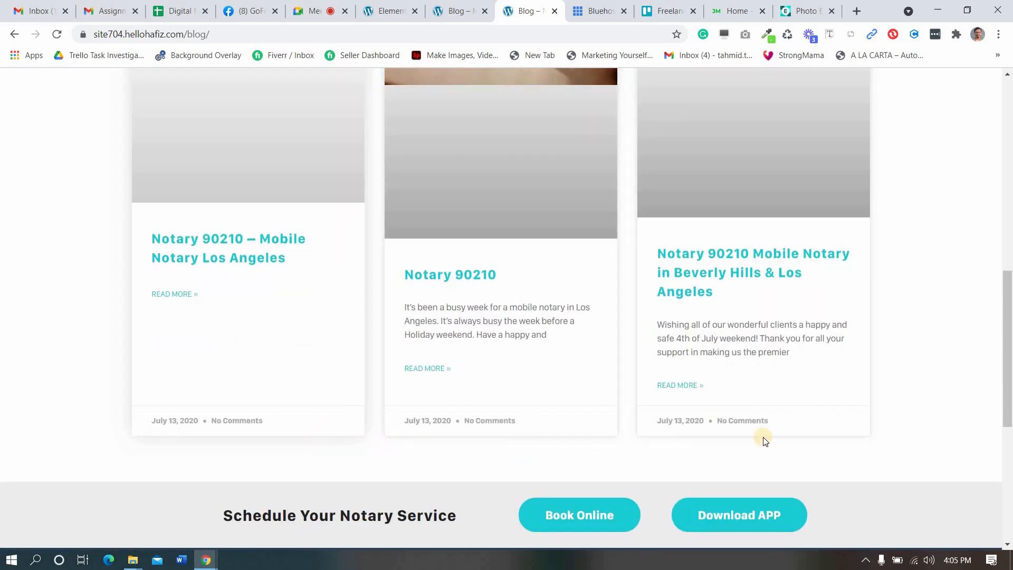
scroll(529, 128, up, 10)
click(456, 11)
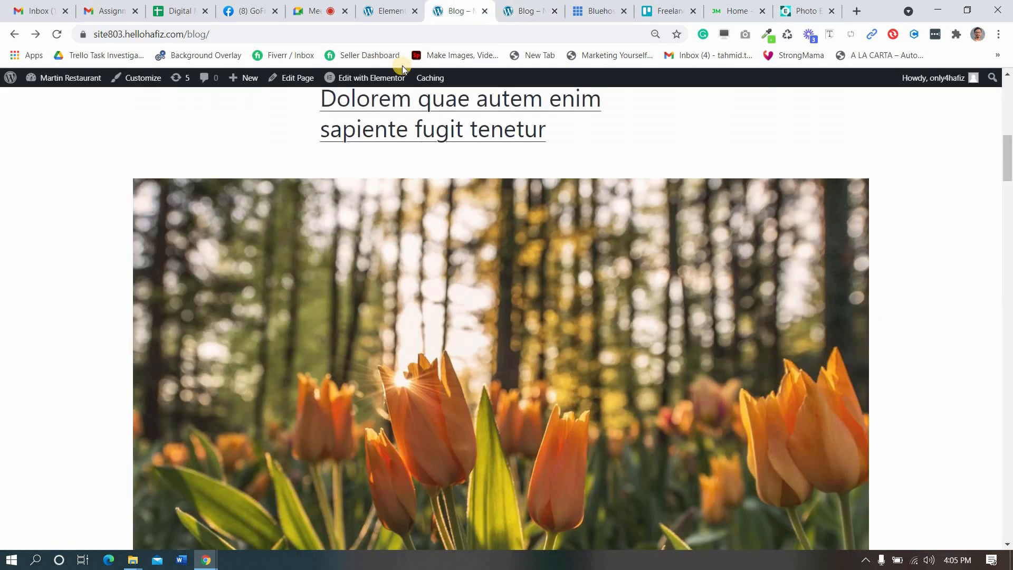
click(393, 10)
click(163, 80)
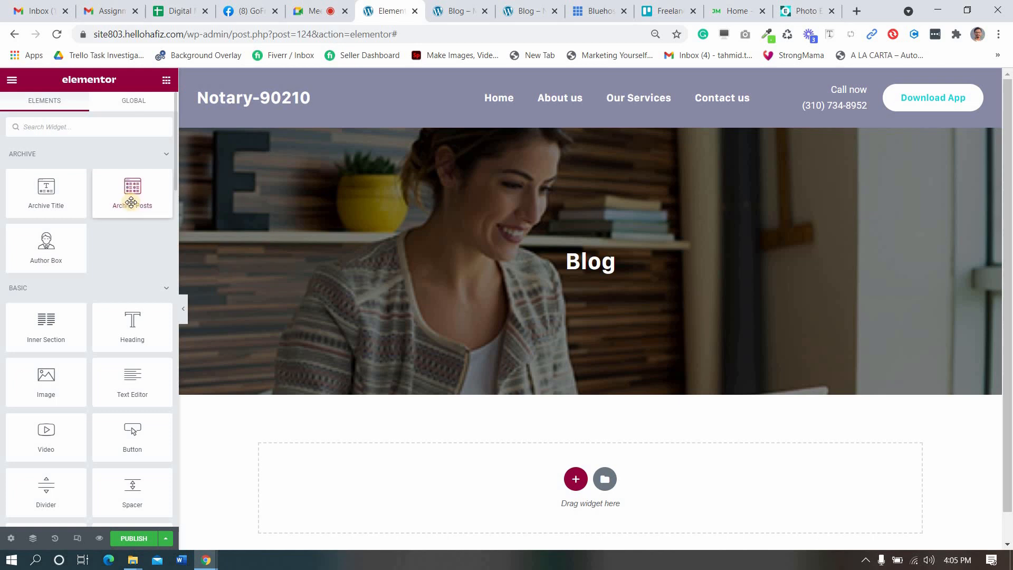
scroll(559, 344, down, 1)
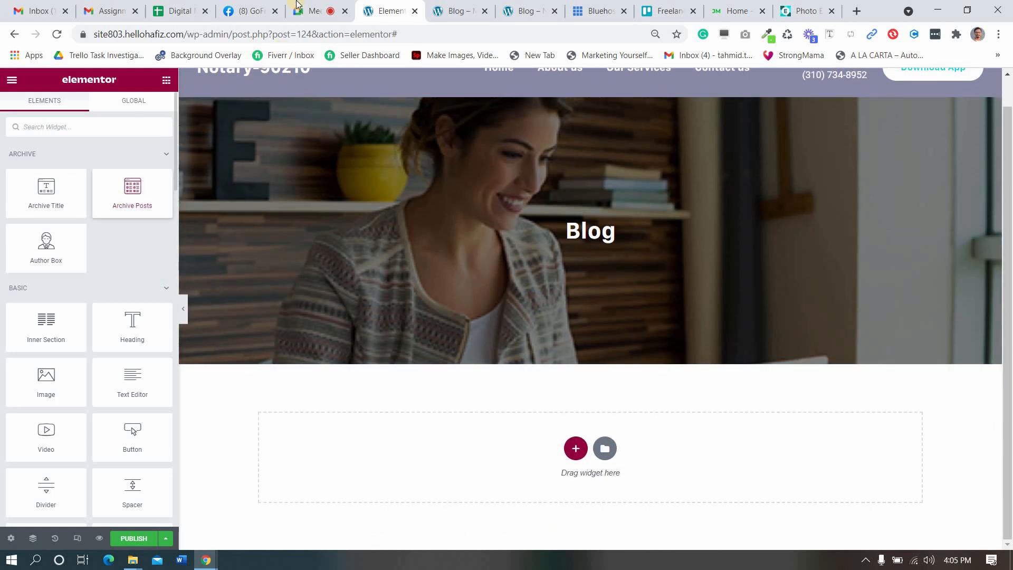
click(297, 5)
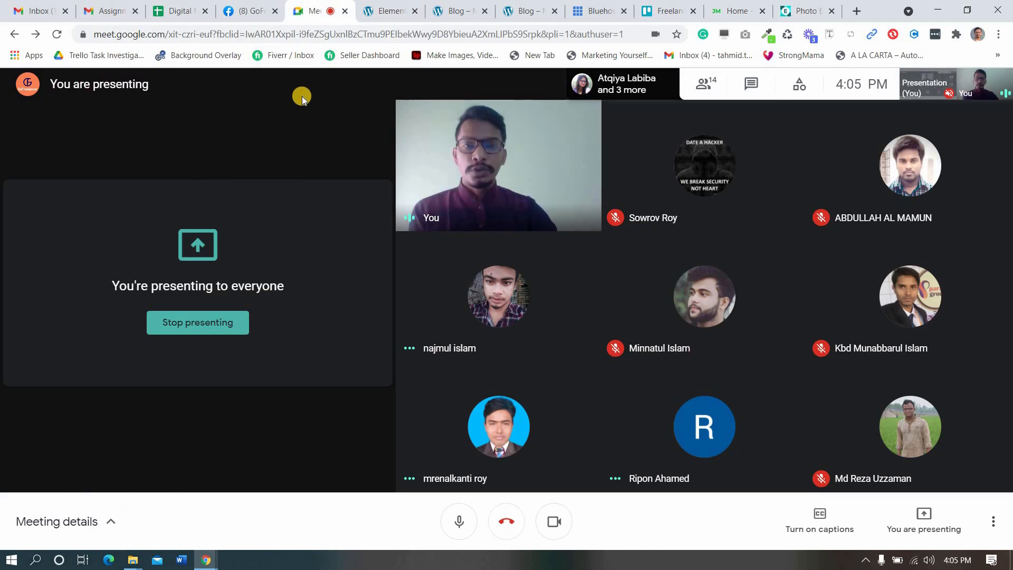
click(396, 8)
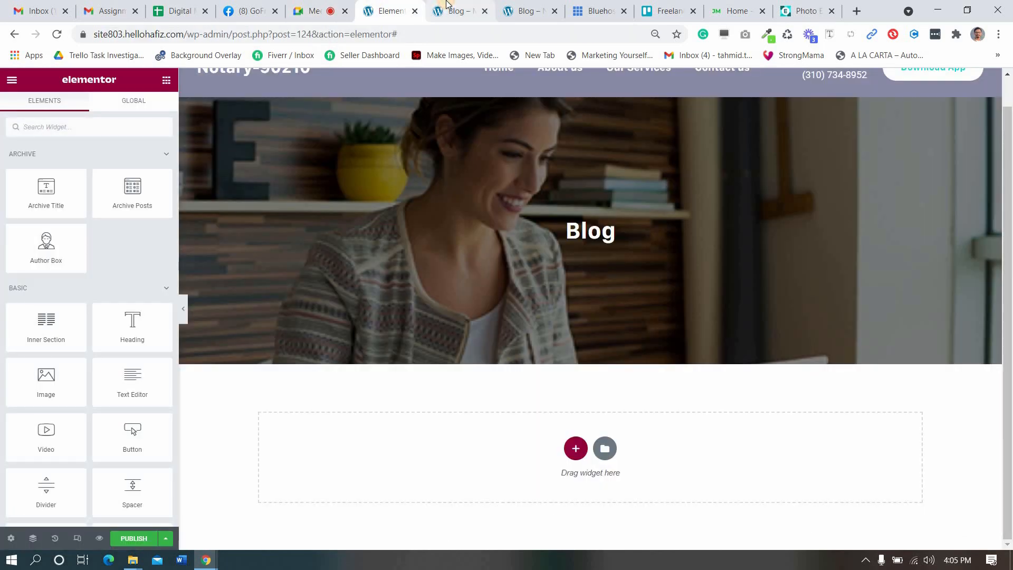
click(446, 6)
click(391, 11)
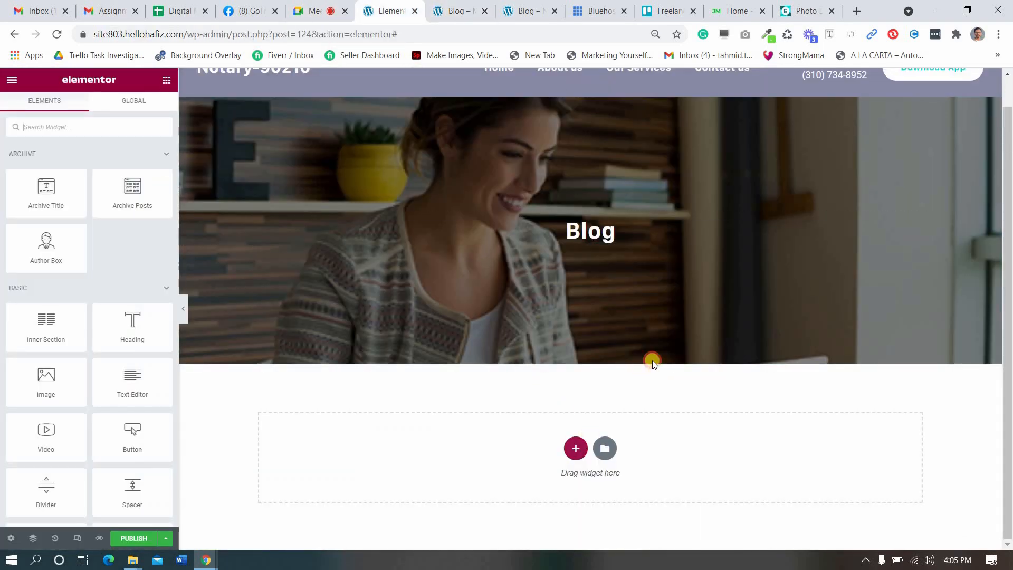
- Add a single-column section below the hero and set its top and bottom padding to 60 px
click(576, 448)
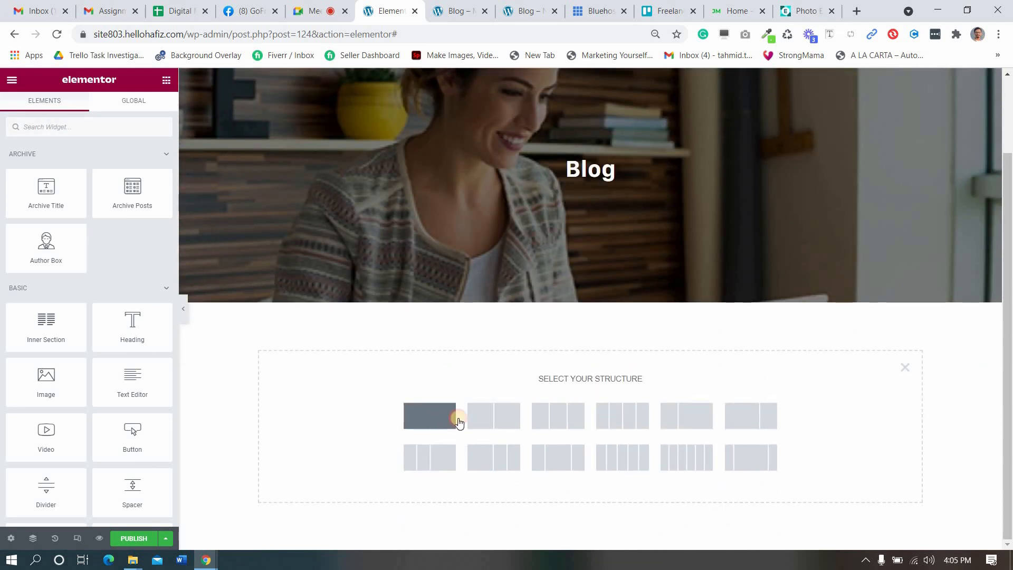
click(430, 416)
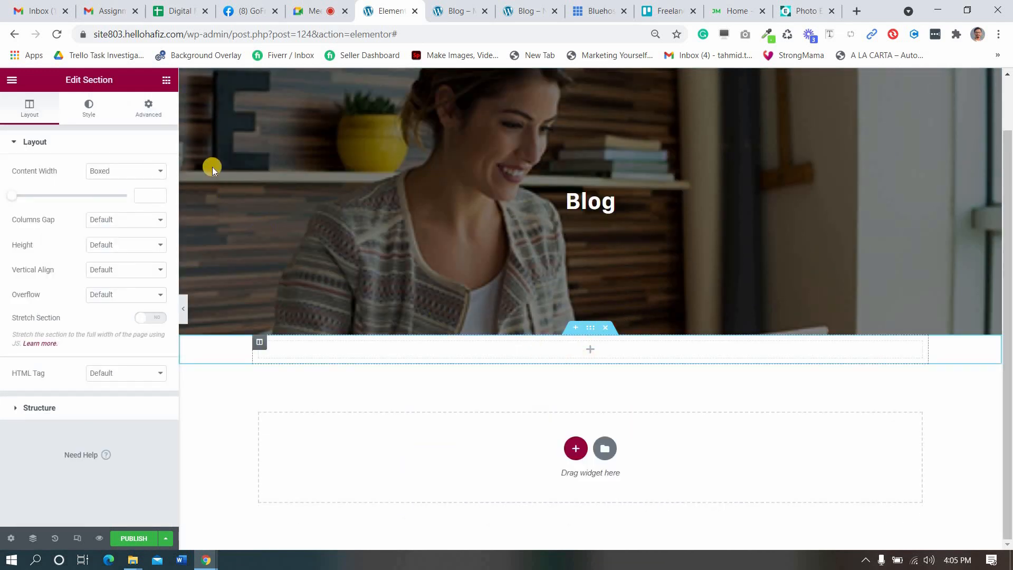
click(149, 107)
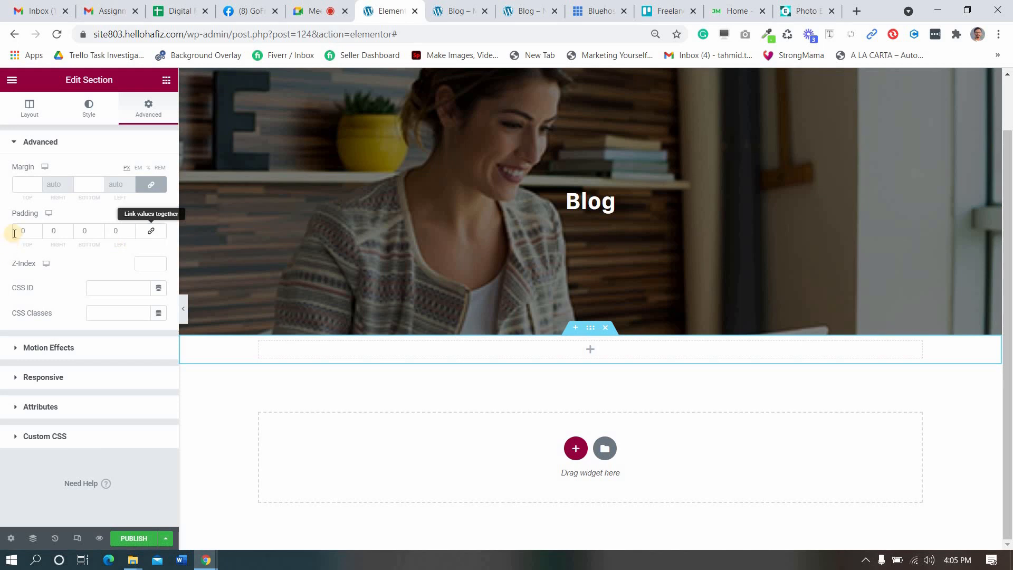
text(6)
key(Tab)
key(Tab)
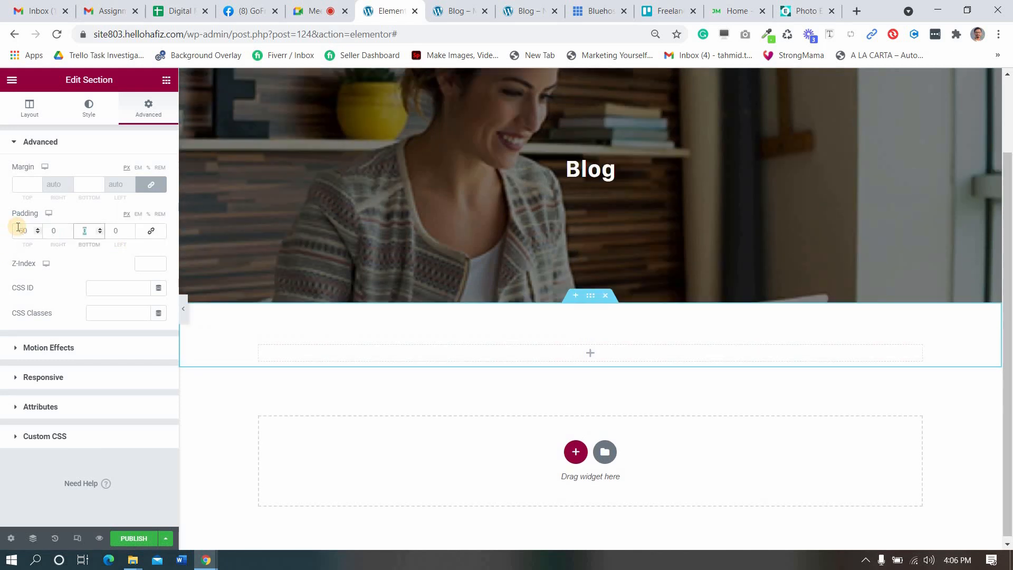
text(60)
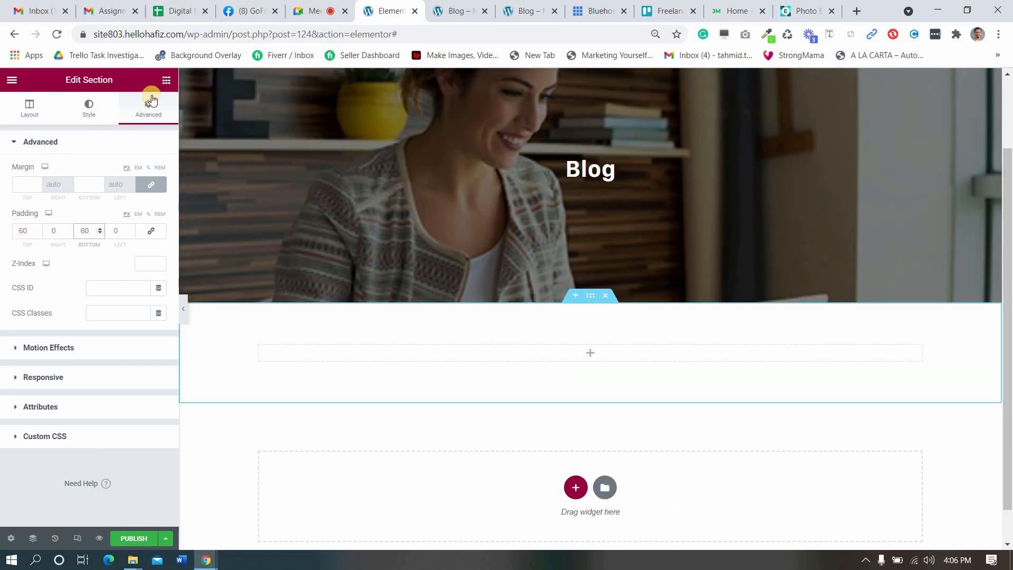
- Place an Archive Posts widget in the new section below the hero and look through the posts it lists
click(165, 84)
drag(126, 195, 601, 405)
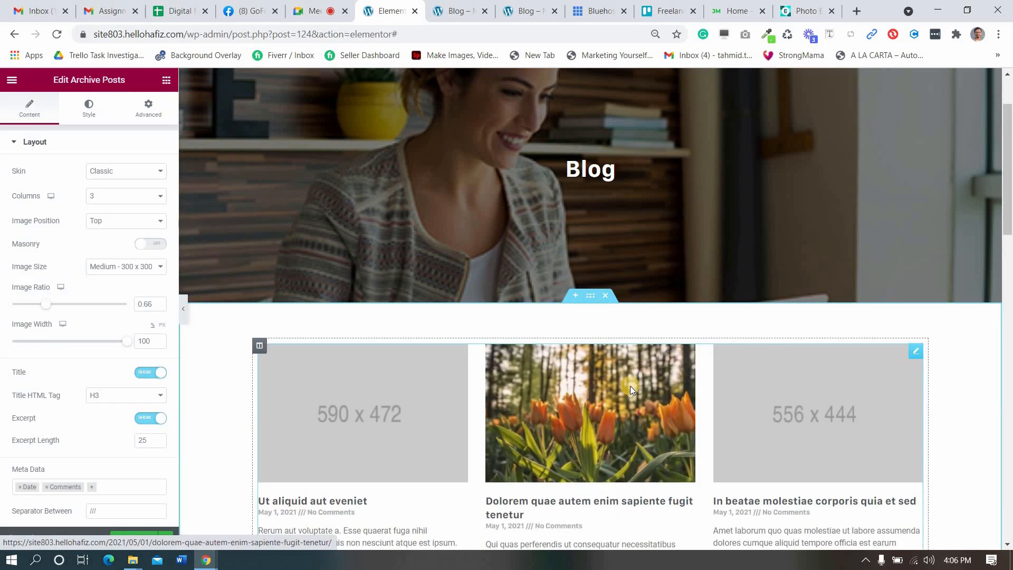
scroll(631, 390, down, 10)
scroll(633, 391, down, 9)
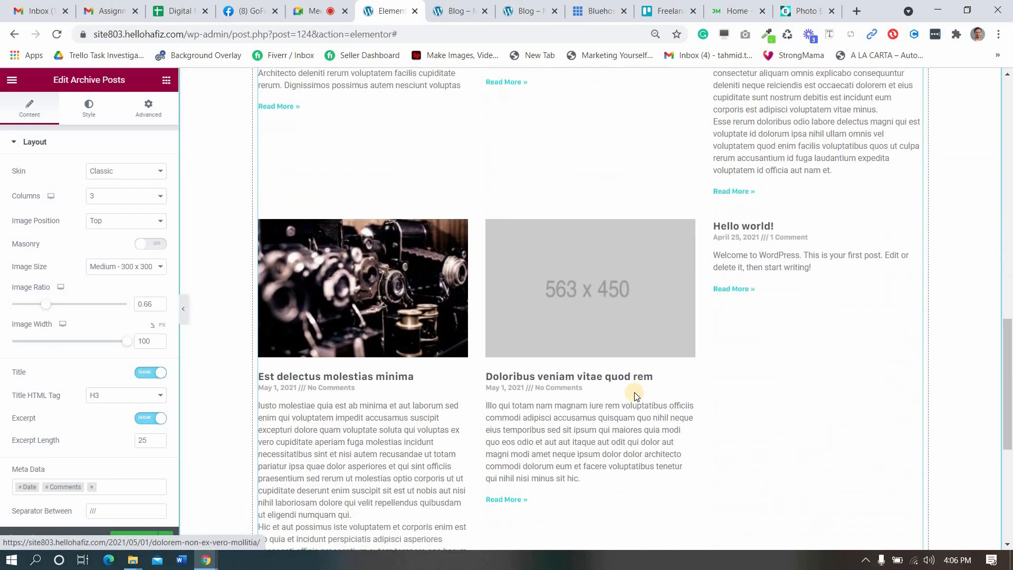
scroll(634, 391, up, 10)
scroll(634, 392, up, 10)
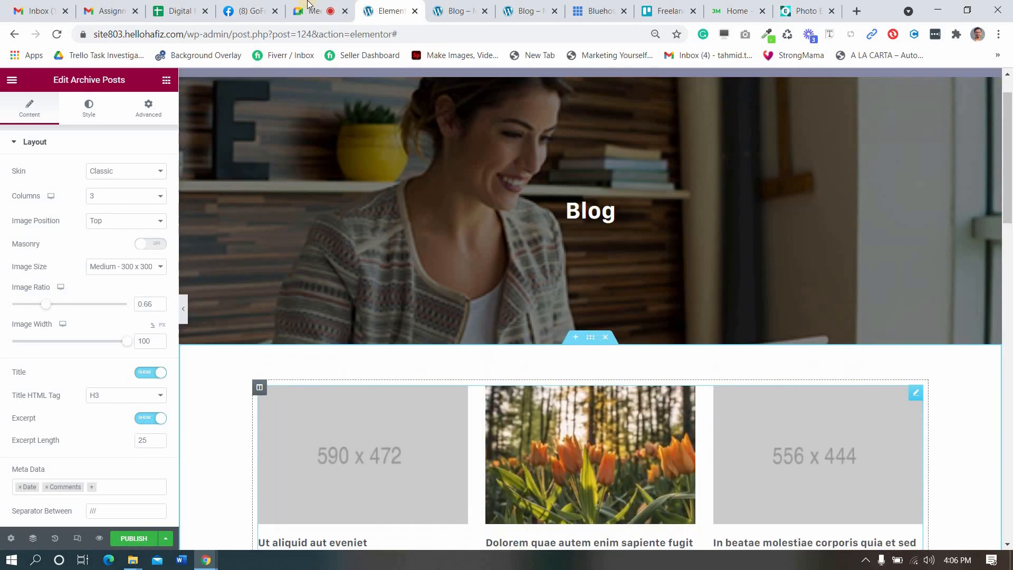
click(312, 11)
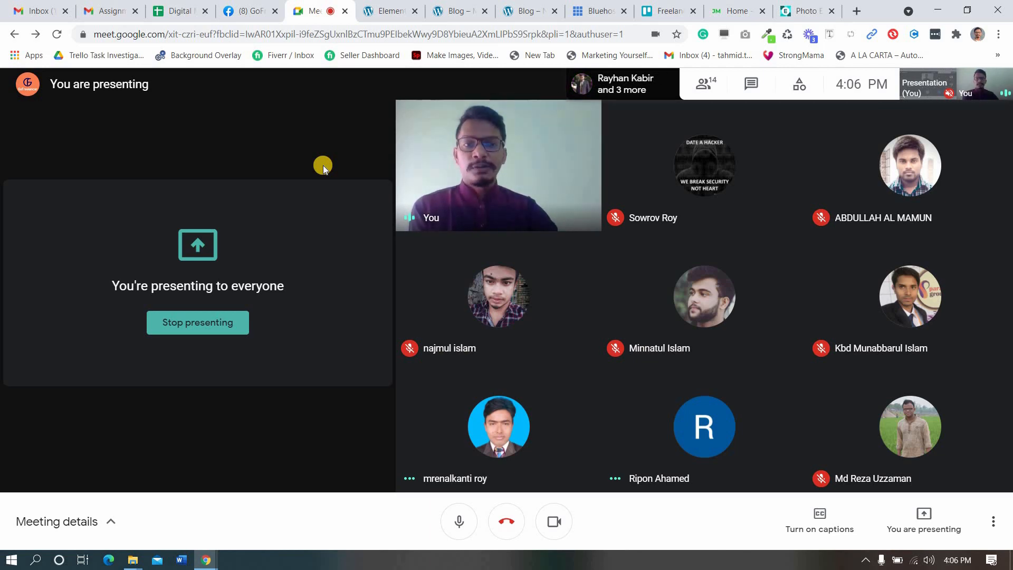
click(399, 5)
click(335, 6)
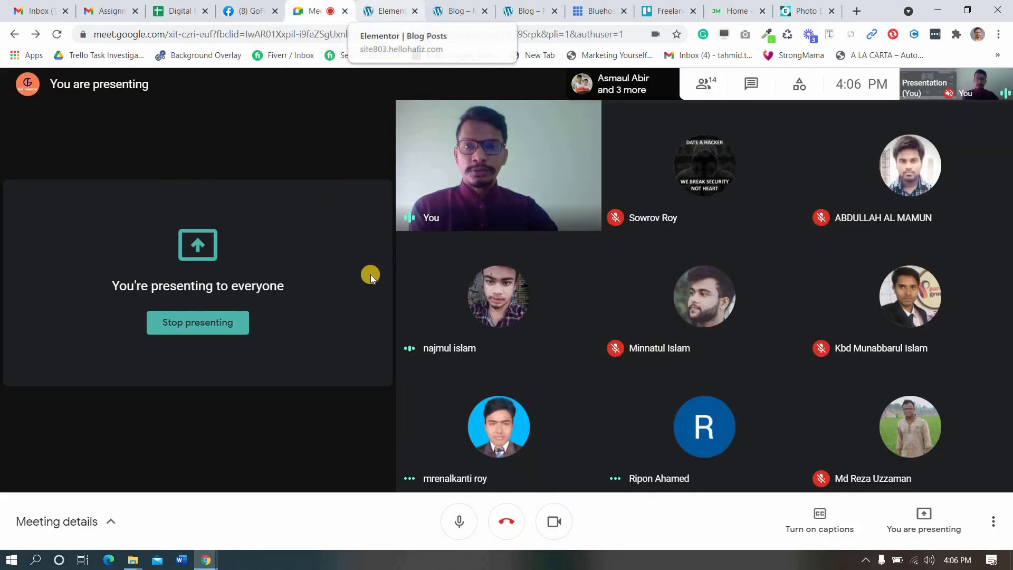
- Compare the Archive Posts widget's layout settings and post grid with the post cards on the reference blog page
key(ctrl+Tab)
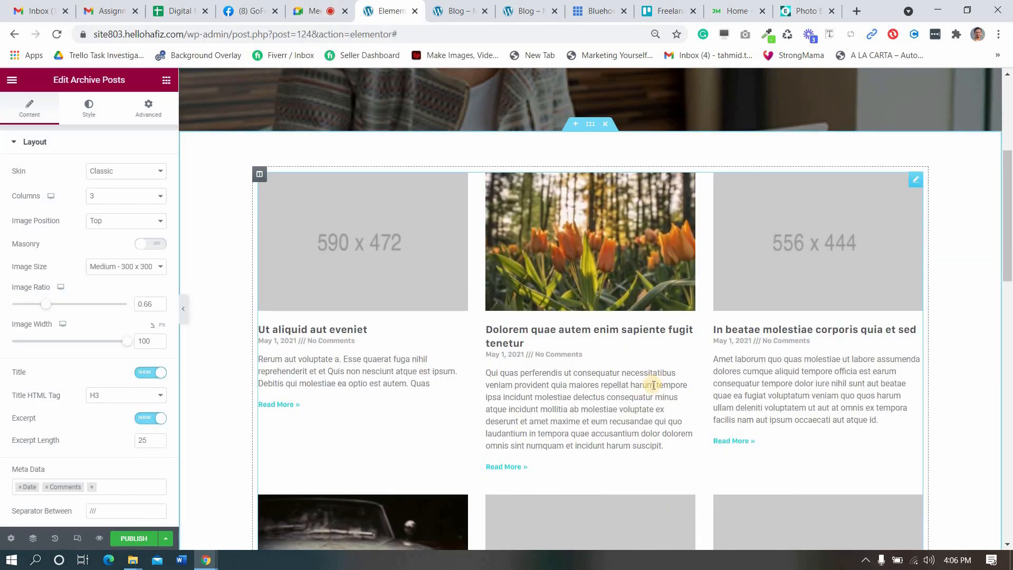
click(334, 6)
click(389, 6)
scroll(78, 395, down, 2)
scroll(78, 396, down, 2)
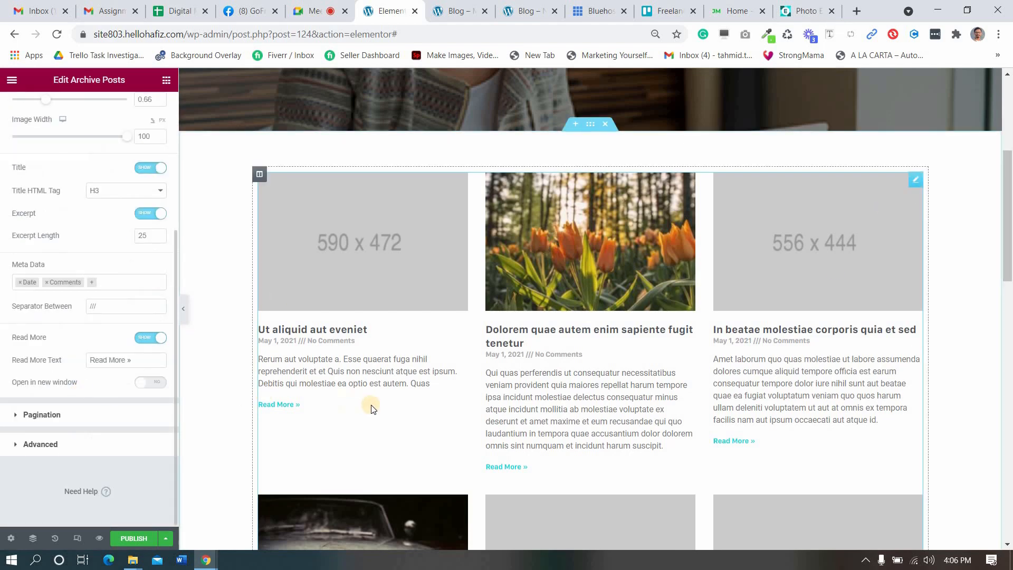
scroll(285, 402, down, 3)
scroll(118, 378, up, 4)
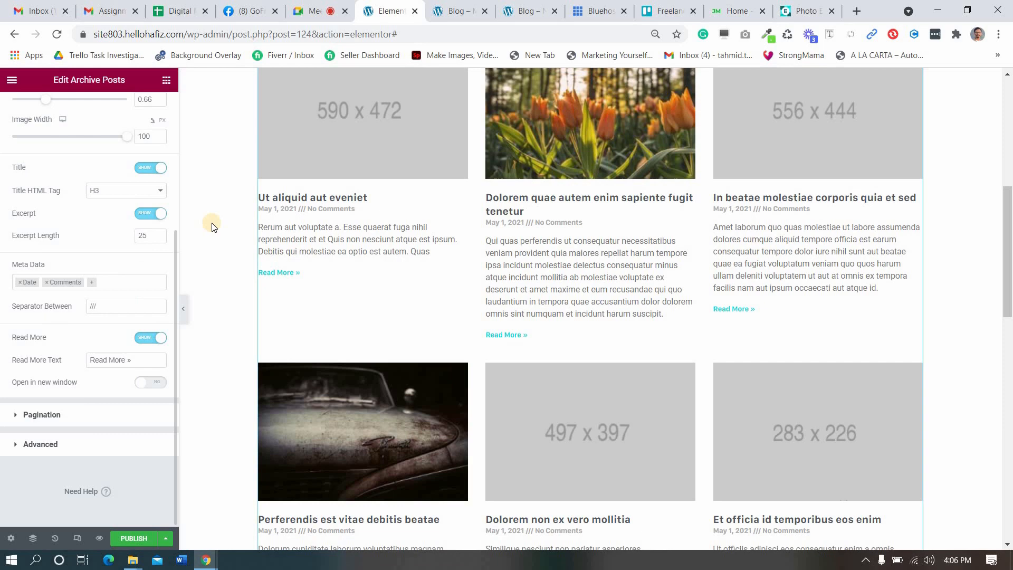
click(522, 7)
scroll(424, 391, down, 5)
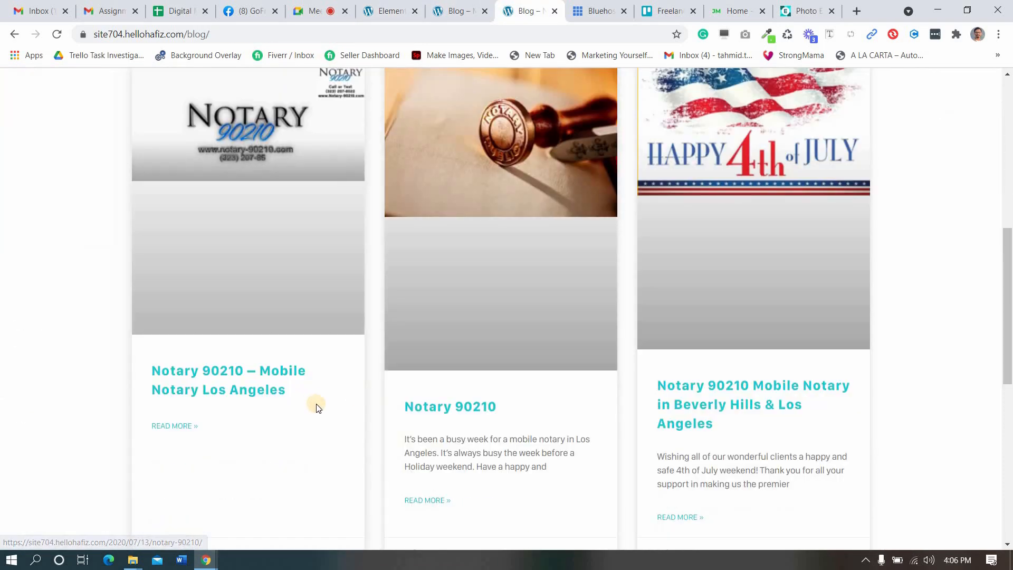
click(390, 10)
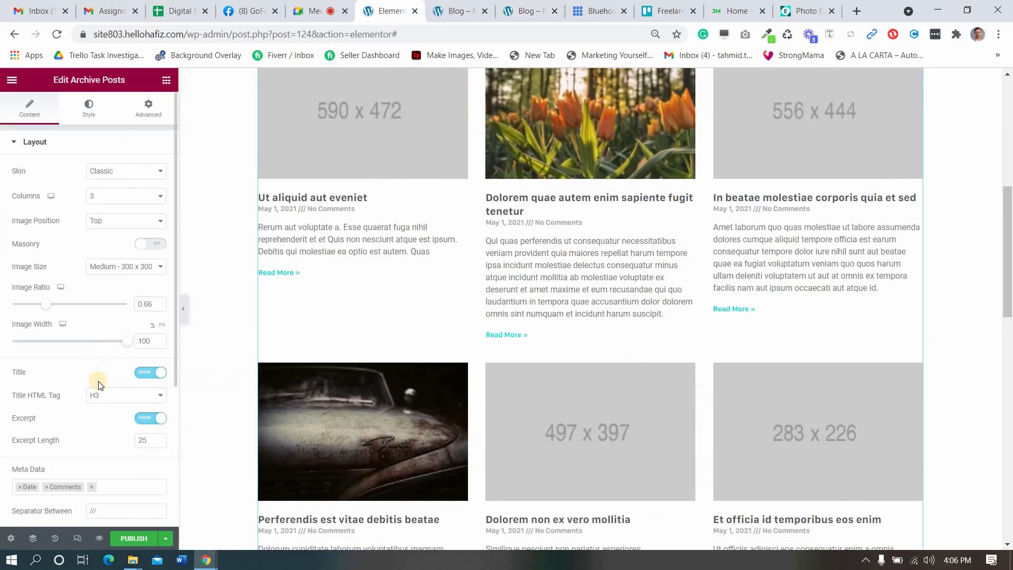
- Change the Archive Posts widget's skin to Cards
scroll(103, 422, down, 3)
scroll(99, 169, up, 3)
click(103, 177)
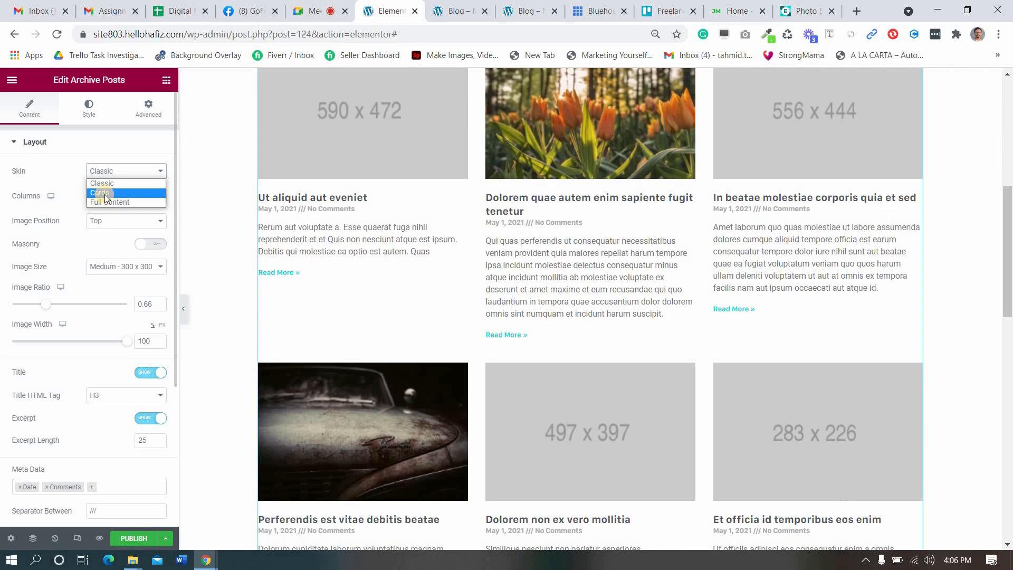
click(100, 193)
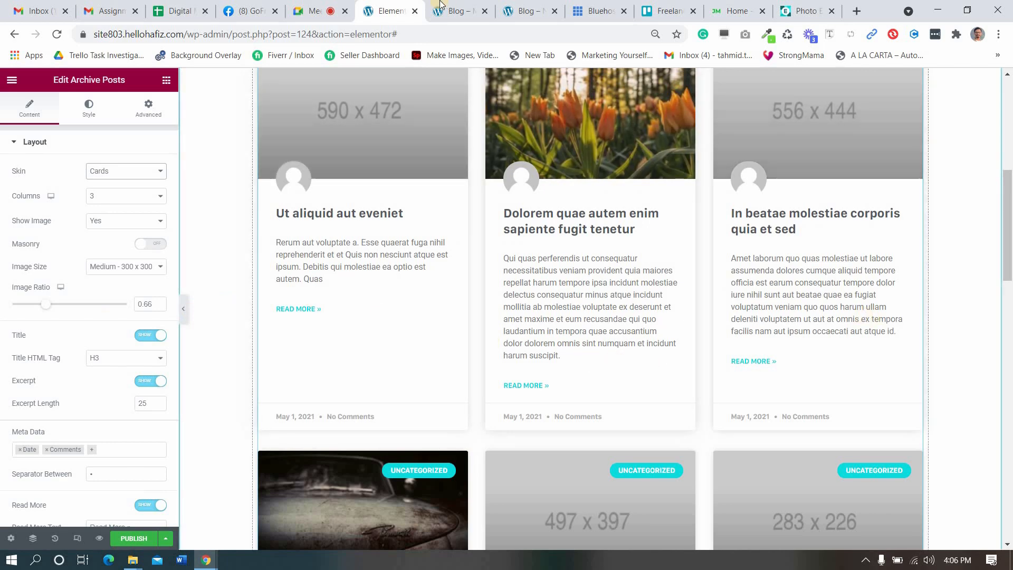
- Review the hero and the card-style archive posts throughout the template preview
click(312, 10)
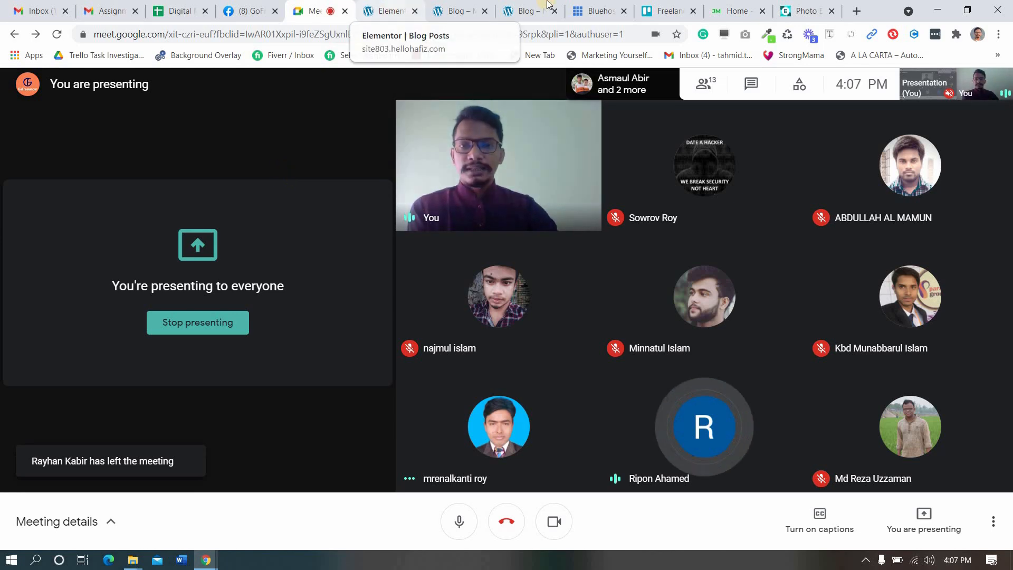
click(392, 8)
scroll(657, 326, down, 10)
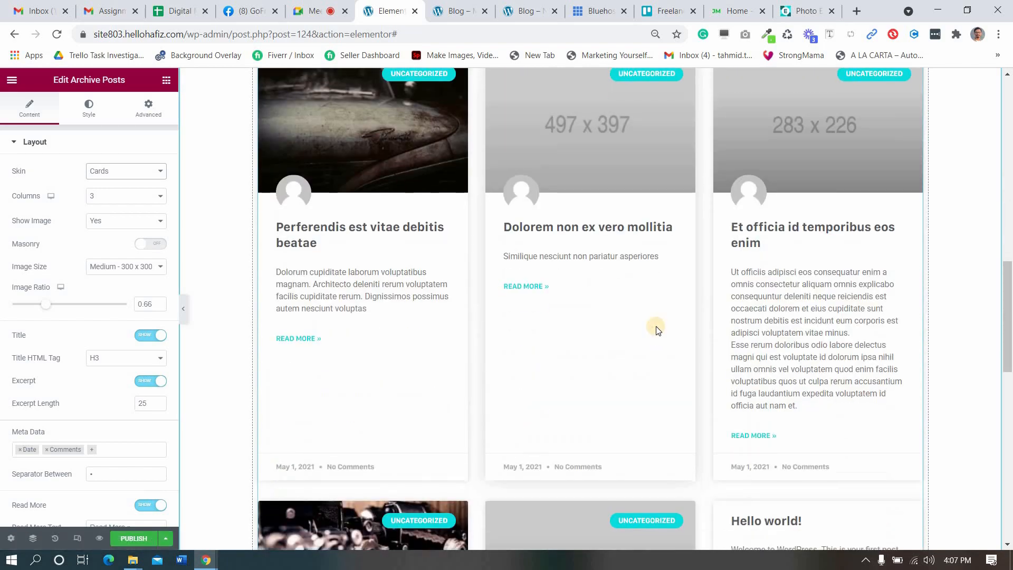
scroll(656, 326, up, 15)
scroll(657, 326, up, 3)
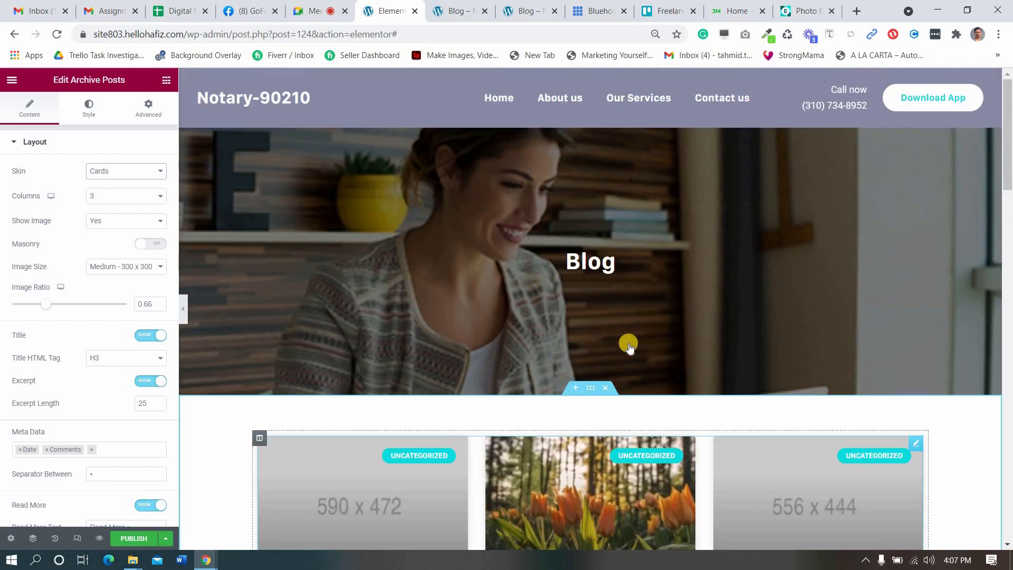
scroll(628, 343, down, 4)
scroll(389, 409, down, 4)
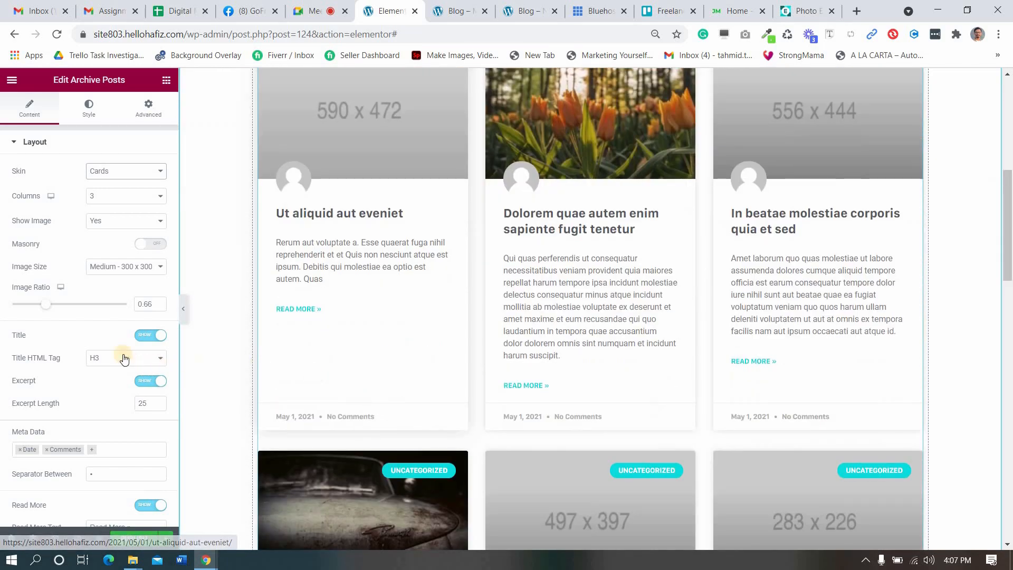
scroll(425, 221, up, 4)
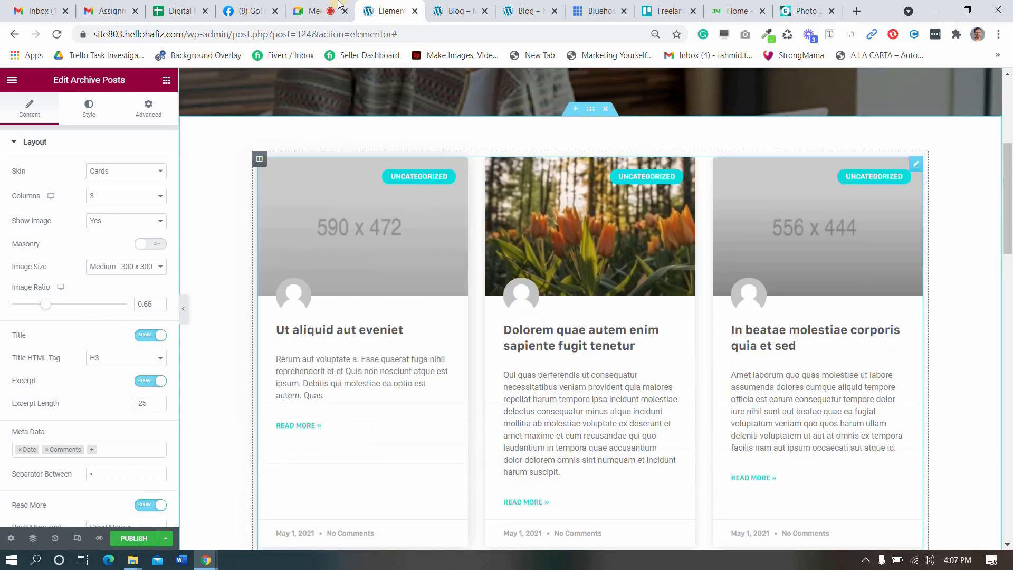
key(ctrl+shift+Tab)
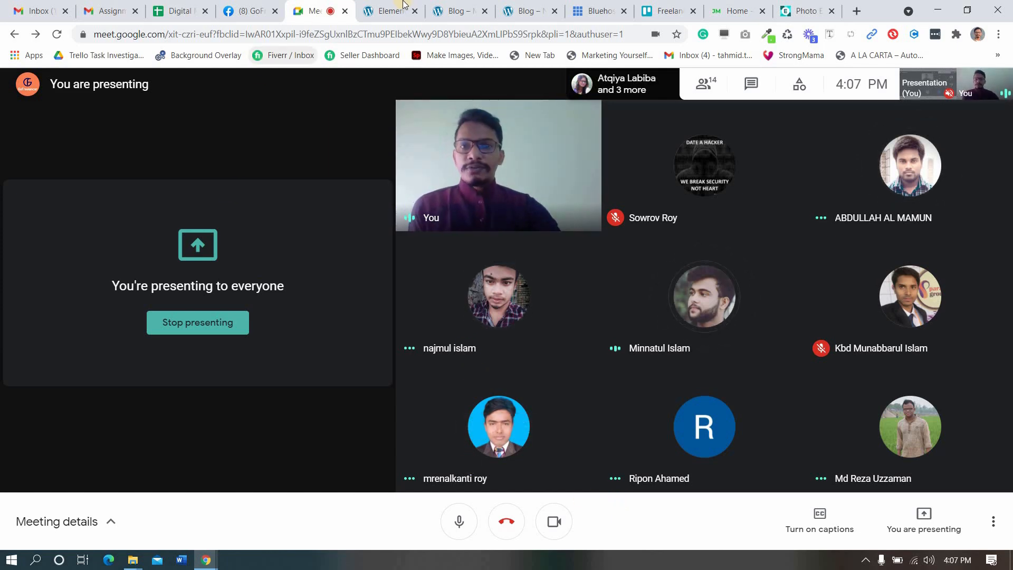
key(ctrl+Tab)
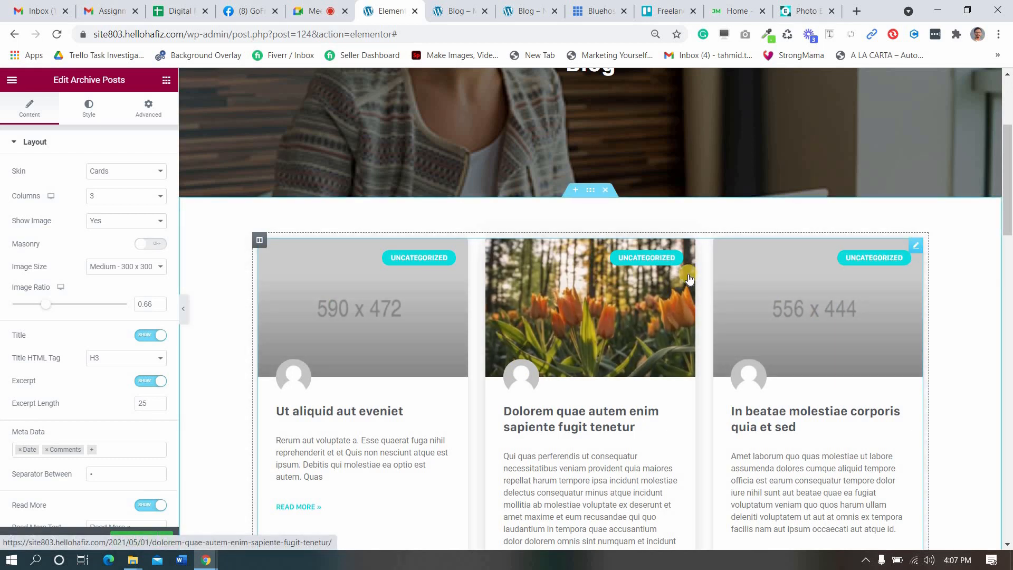
scroll(688, 274, up, 4)
scroll(688, 274, down, 5)
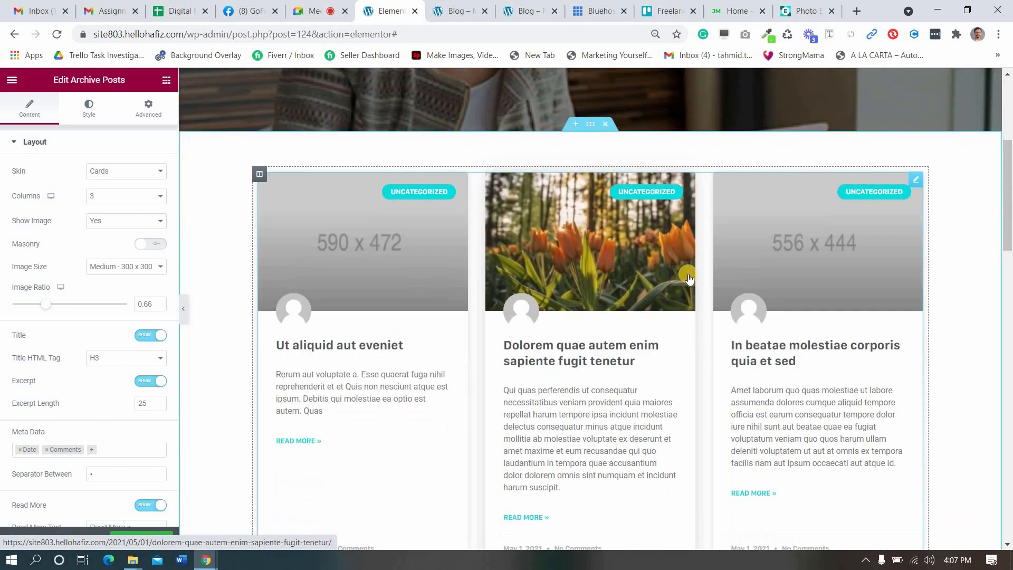
- Examine the images, titles and excerpts of the reference page's post cards, and compare them with the cards in the editor
click(491, 7)
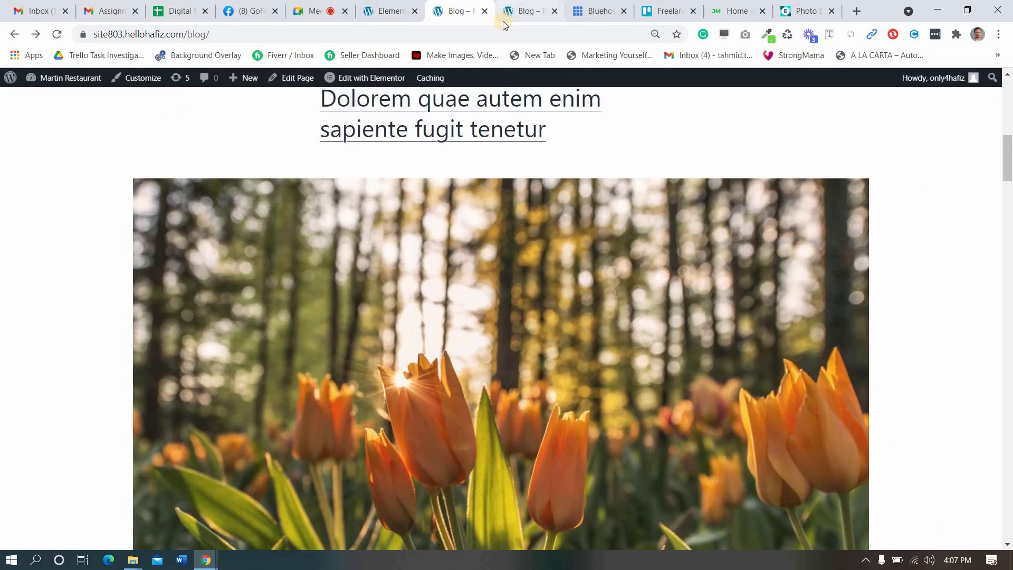
click(502, 21)
scroll(502, 199, up, 4)
scroll(767, 287, down, 4)
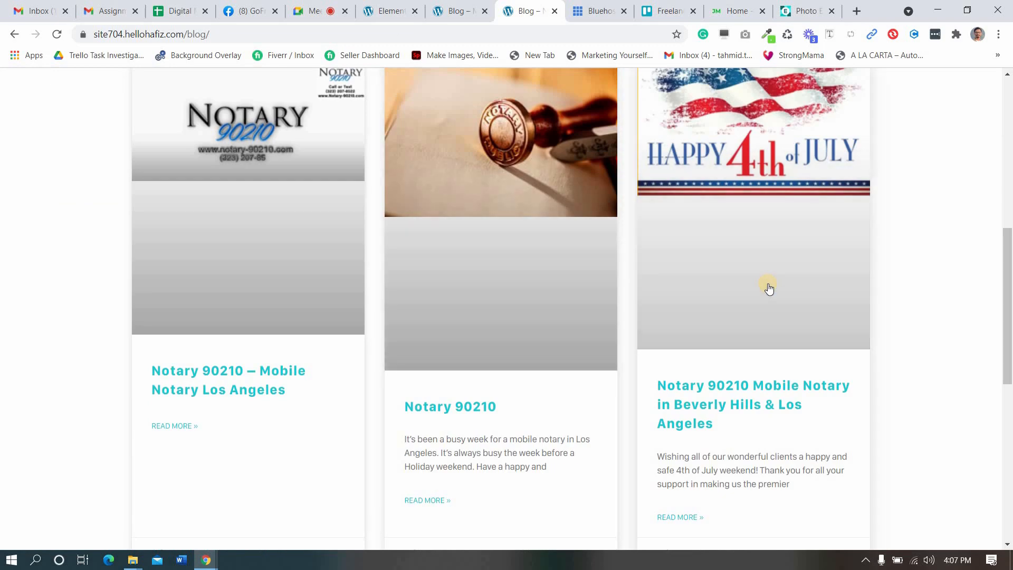
scroll(769, 287, up, 3)
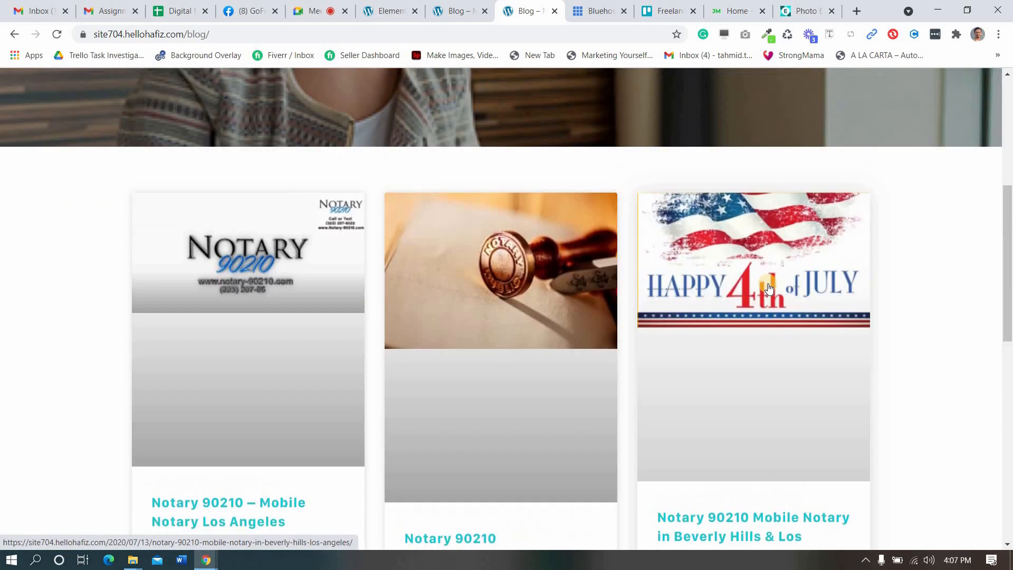
scroll(768, 288, down, 6)
scroll(746, 240, up, 4)
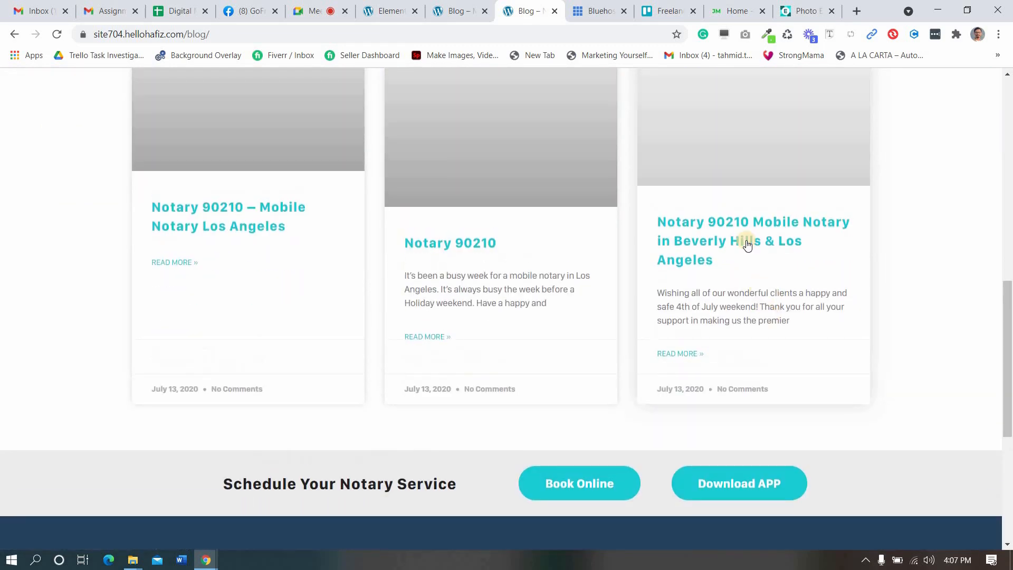
click(456, 10)
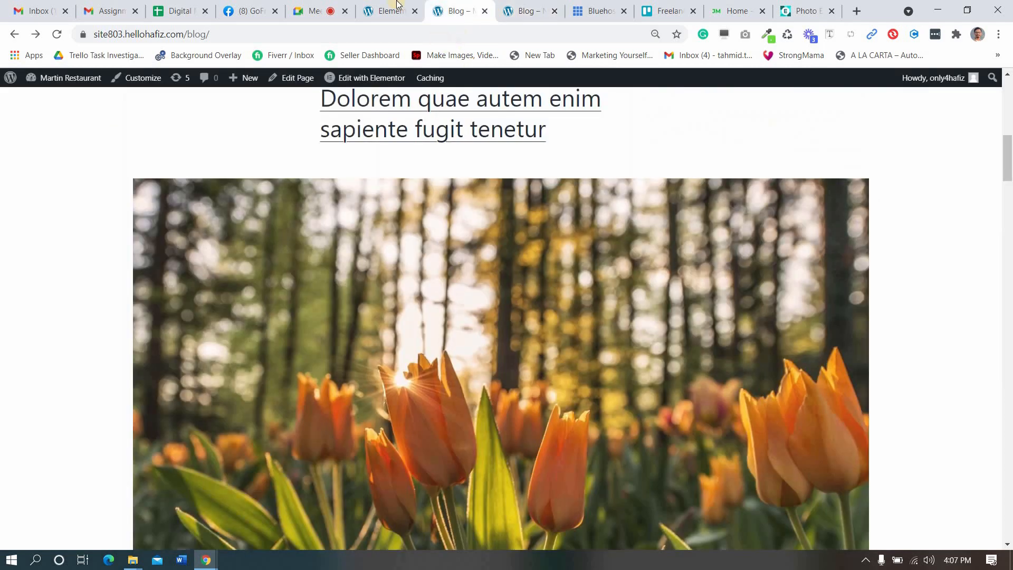
click(389, 11)
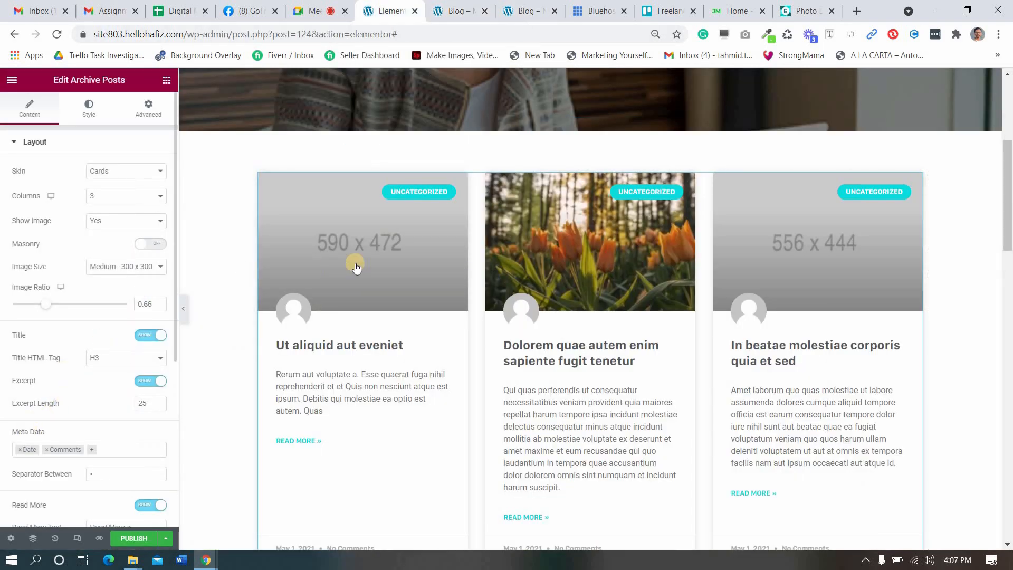
scroll(404, 287, up, 1)
scroll(403, 287, down, 1)
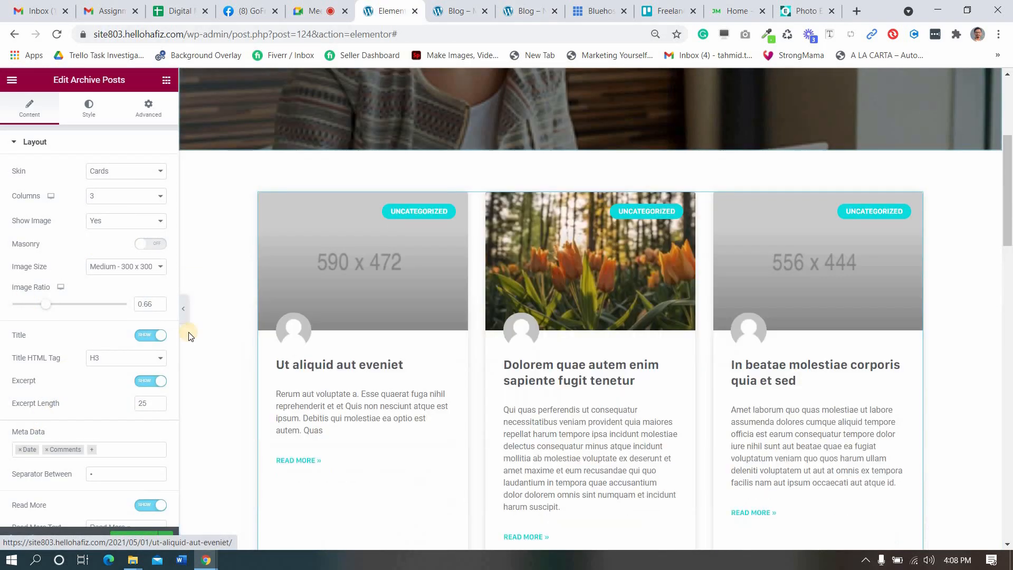
- Set the image ratio of the archive post cards to 0.85
scroll(78, 414, down, 2)
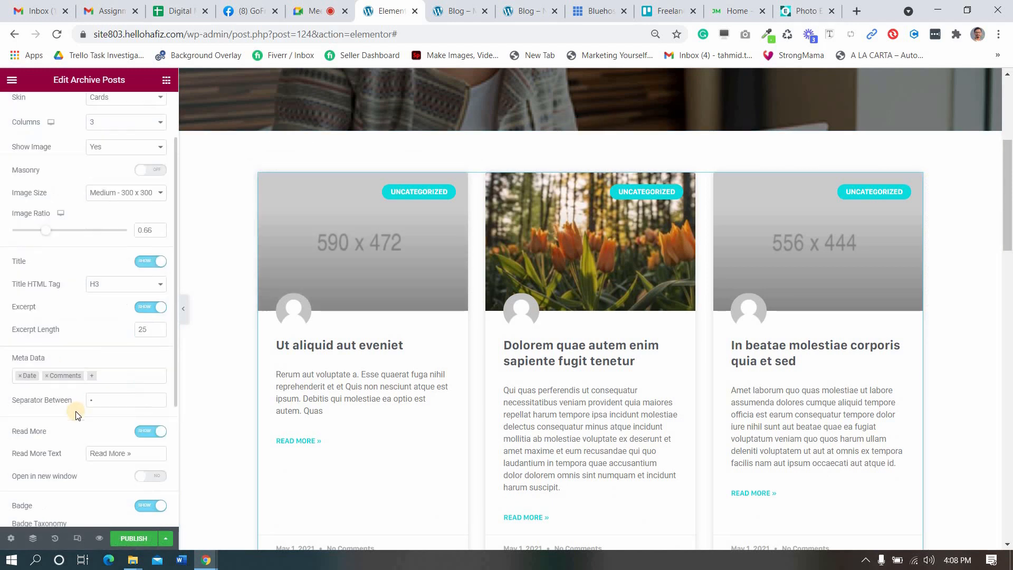
scroll(75, 413, up, 2)
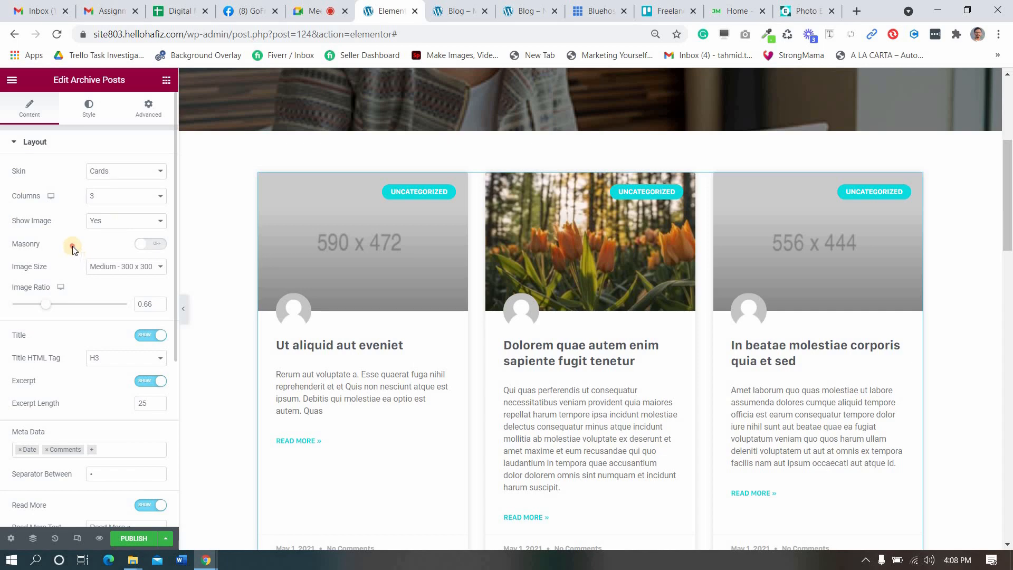
click(117, 270)
click(92, 263)
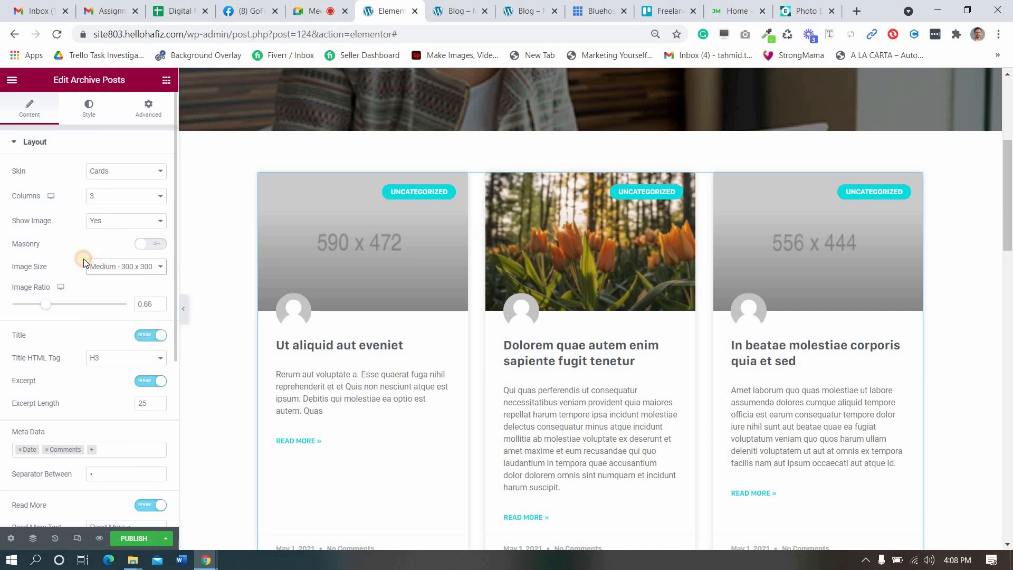
click(84, 262)
click(58, 285)
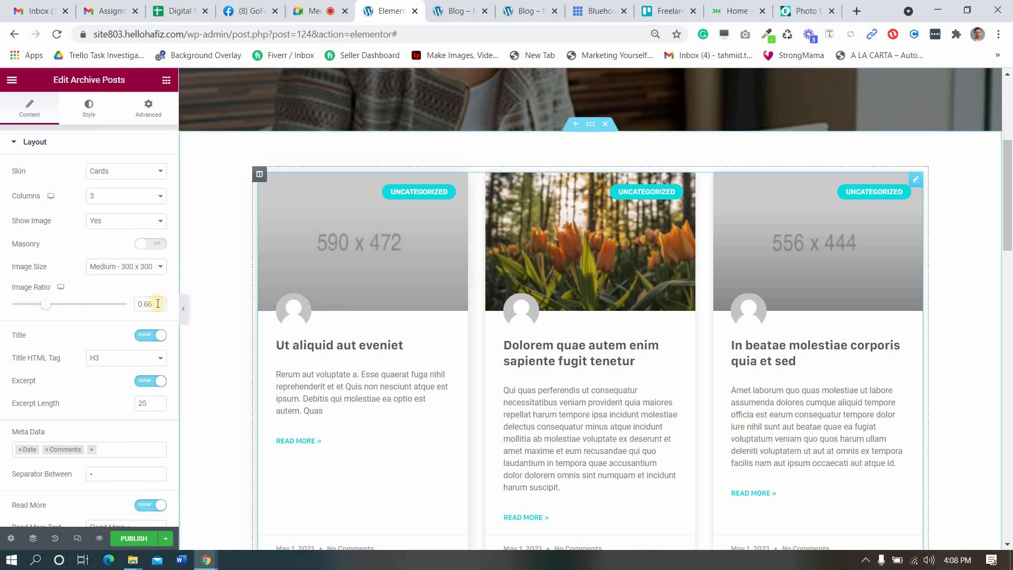
scroll(254, 305, down, 1)
mouse_move(44, 305)
mouse_down()
mouse_move(97, 304)
mouse_move(50, 310)
mouse_move(89, 303)
mouse_move(61, 299)
mouse_move(87, 300)
mouse_move(61, 309)
mouse_up()
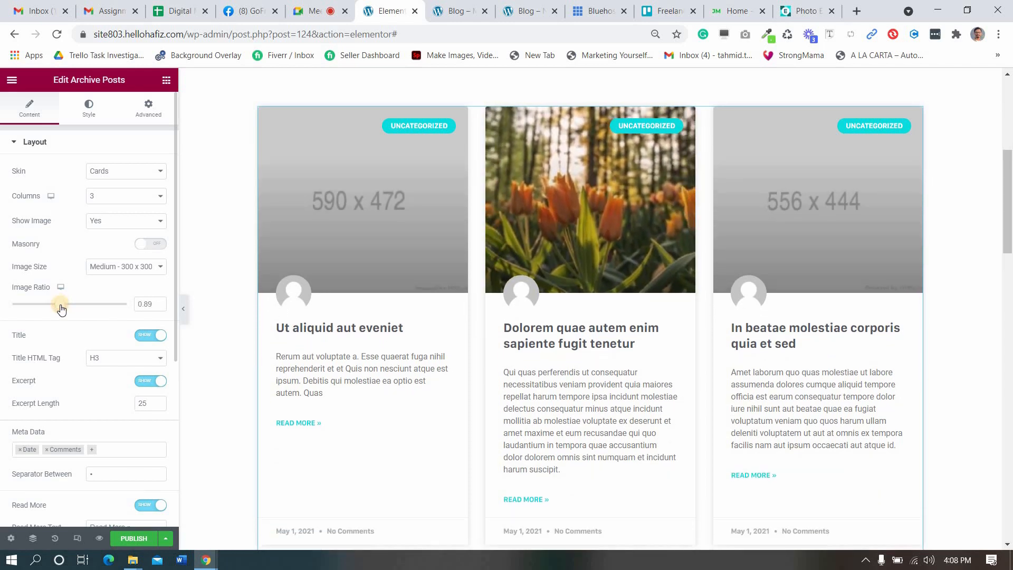
click(159, 306)
click(159, 307)
click(160, 307)
click(159, 307)
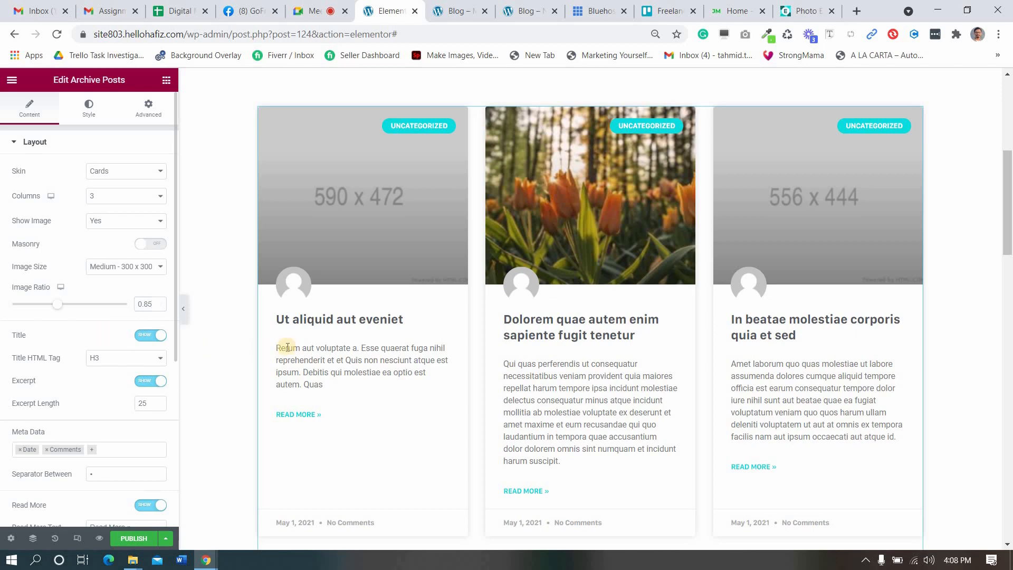
- Set the title HTML tag of the archive posts to H2
scroll(300, 354, down, 1)
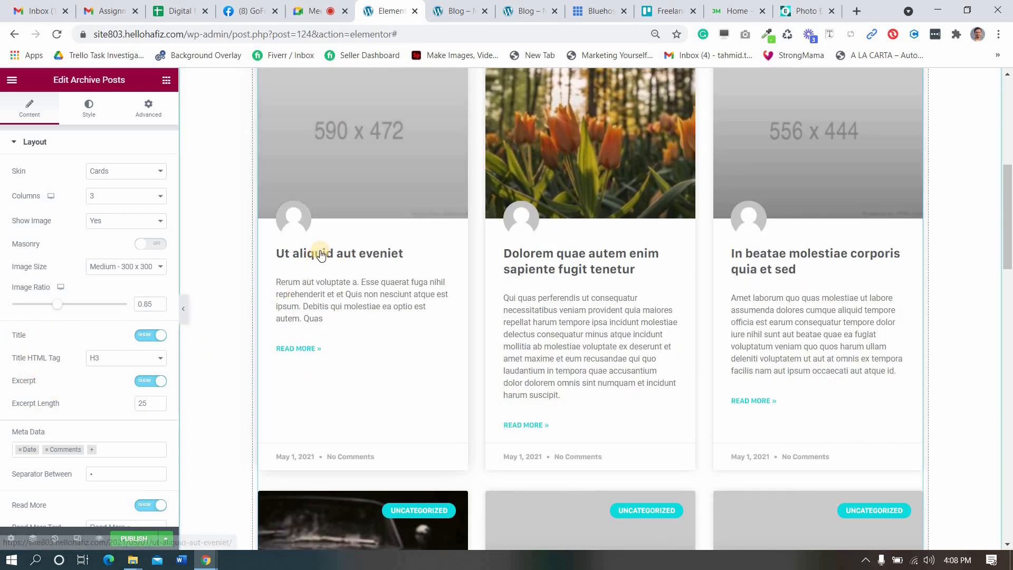
click(96, 363)
click(97, 379)
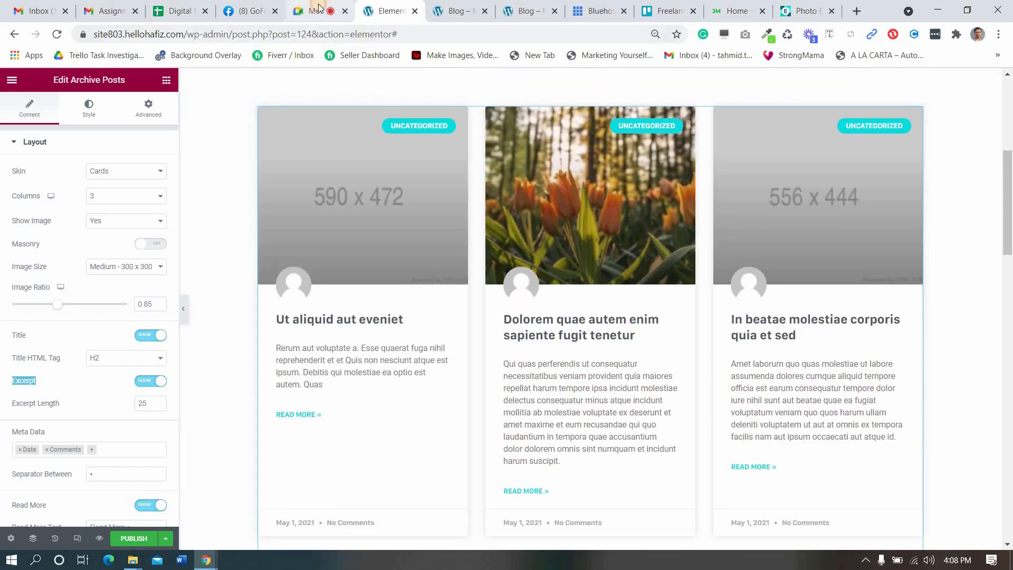
- Set the excerpt length of the archive posts to 24
click(314, 10)
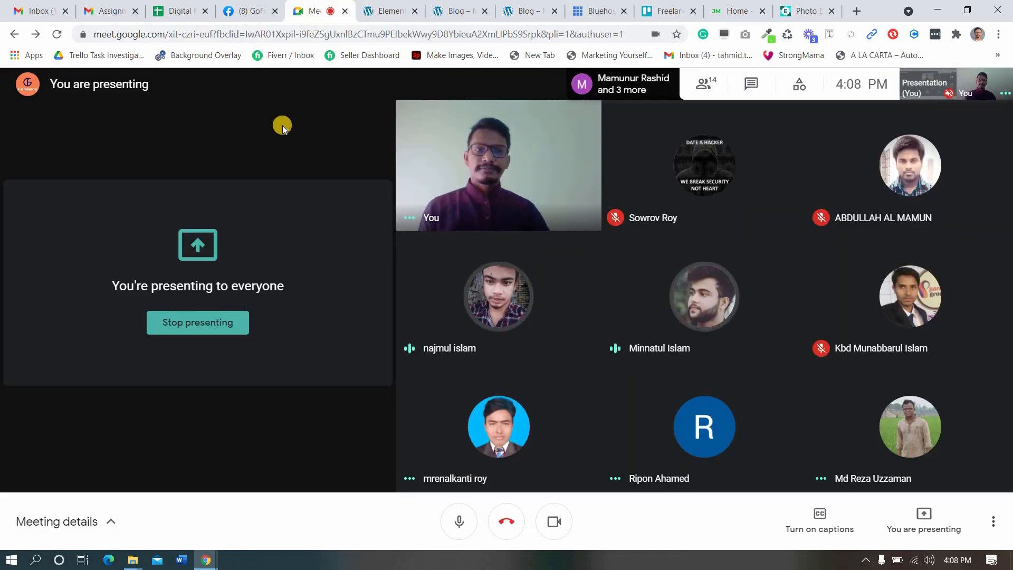
click(397, 17)
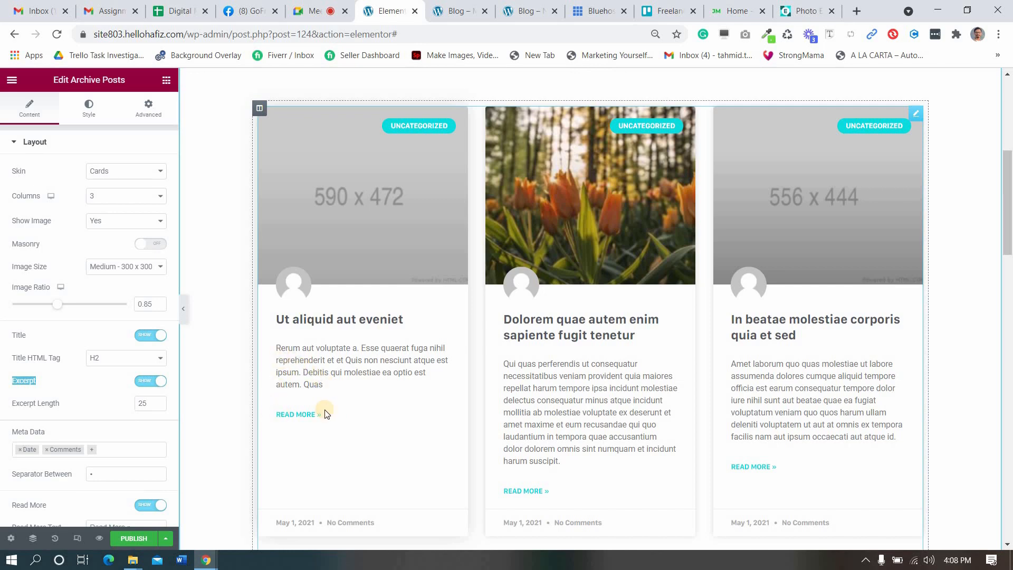
click(337, 6)
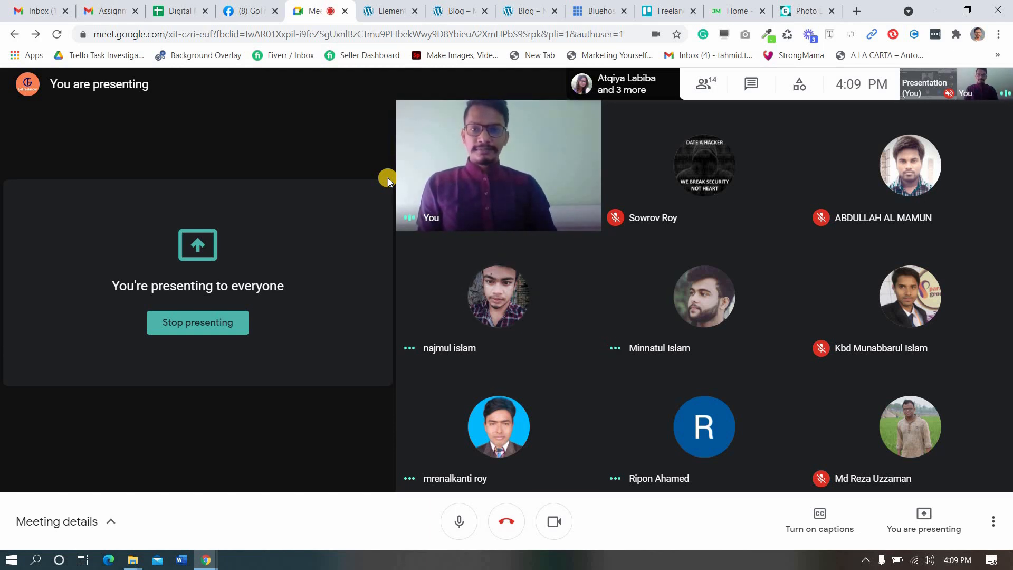
click(401, 10)
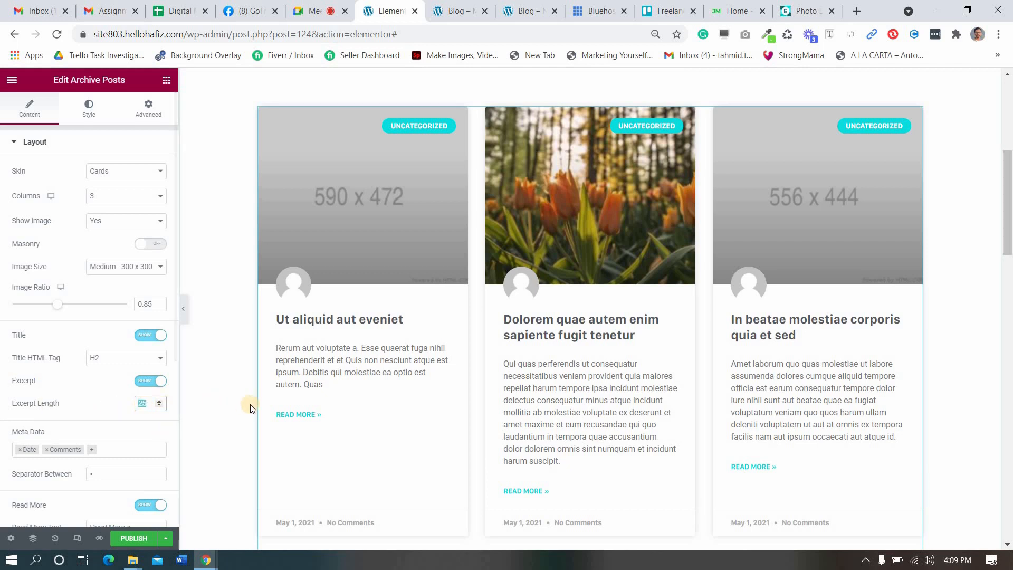
click(159, 406)
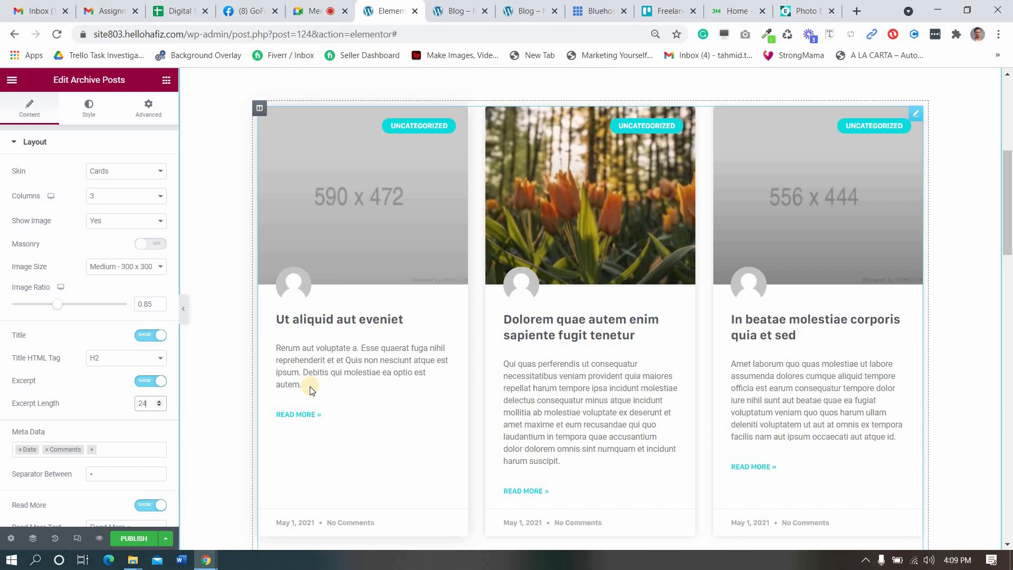
- Set the excerpt length of the archive posts to 26
click(160, 400)
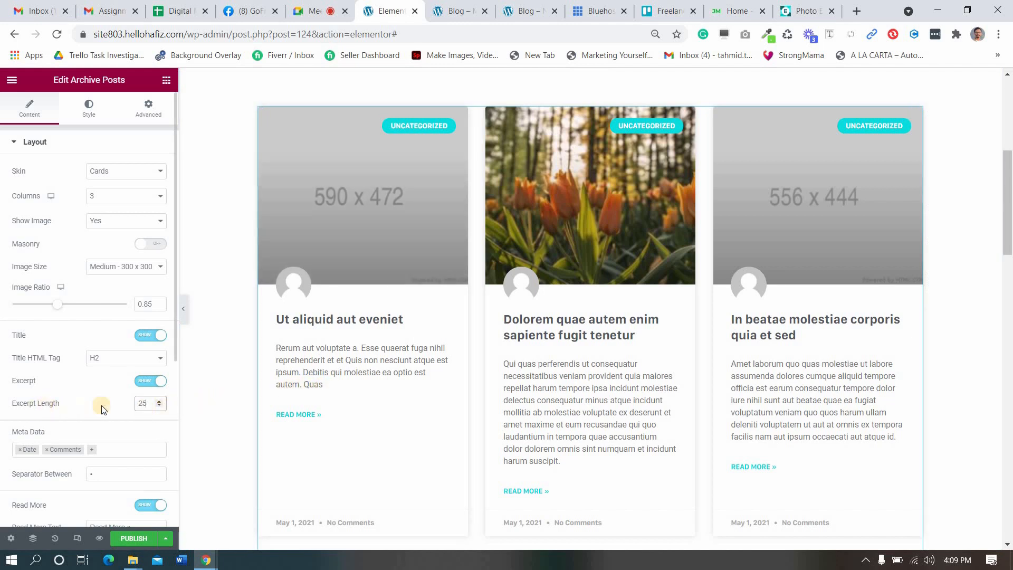
click(159, 407)
click(160, 401)
click(160, 401)
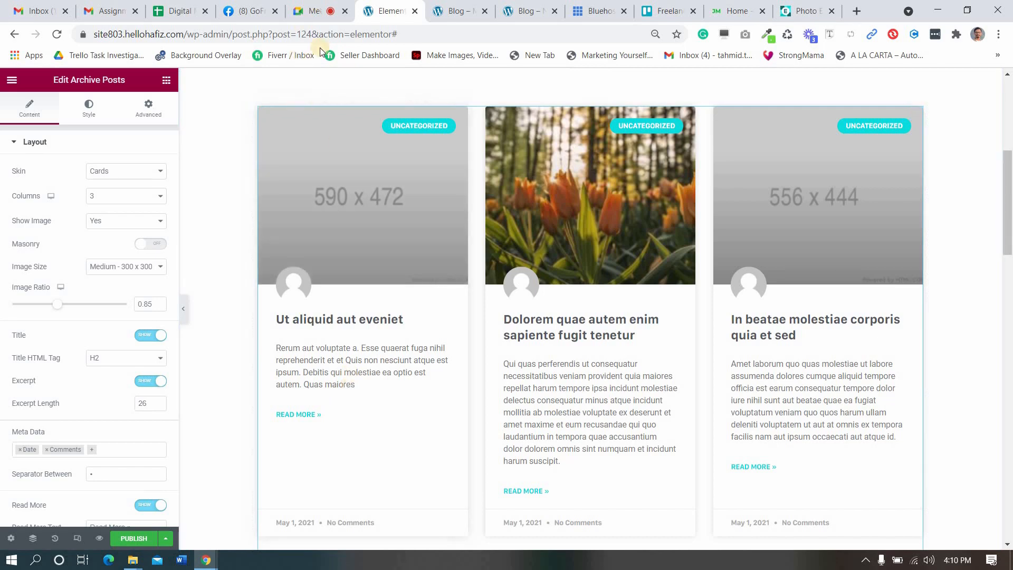
click(318, 5)
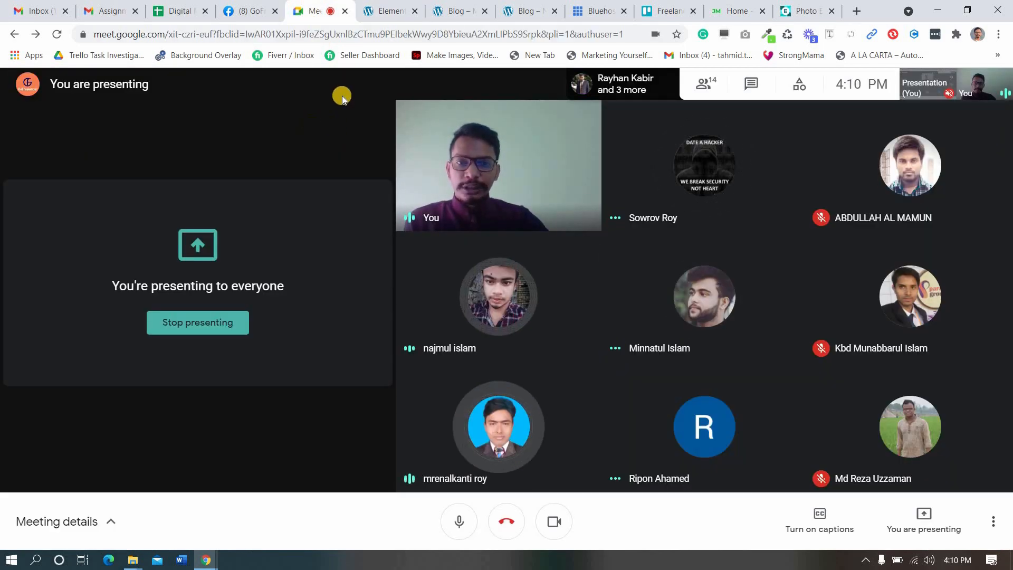
click(388, 11)
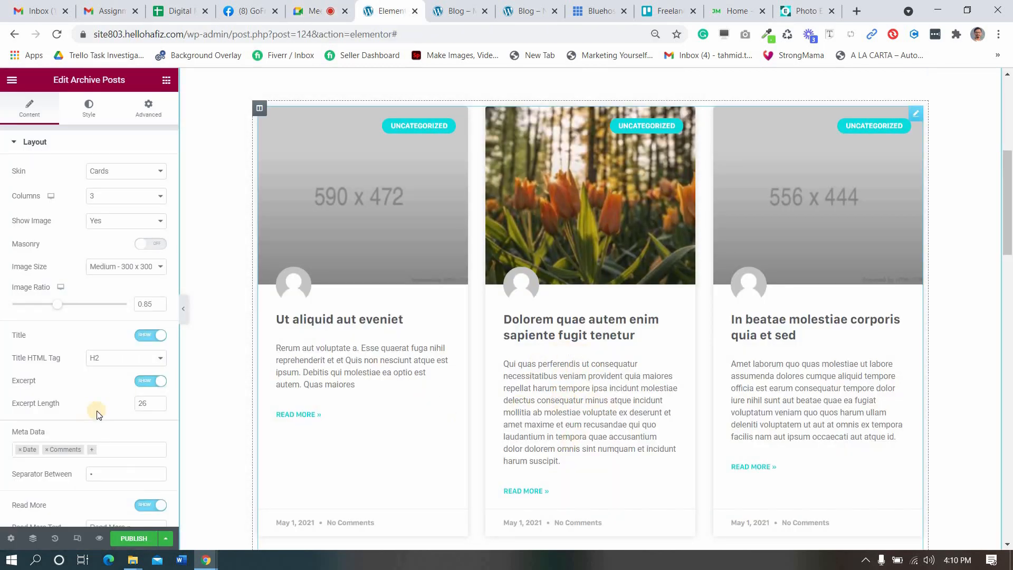
drag(244, 400, 270, 353)
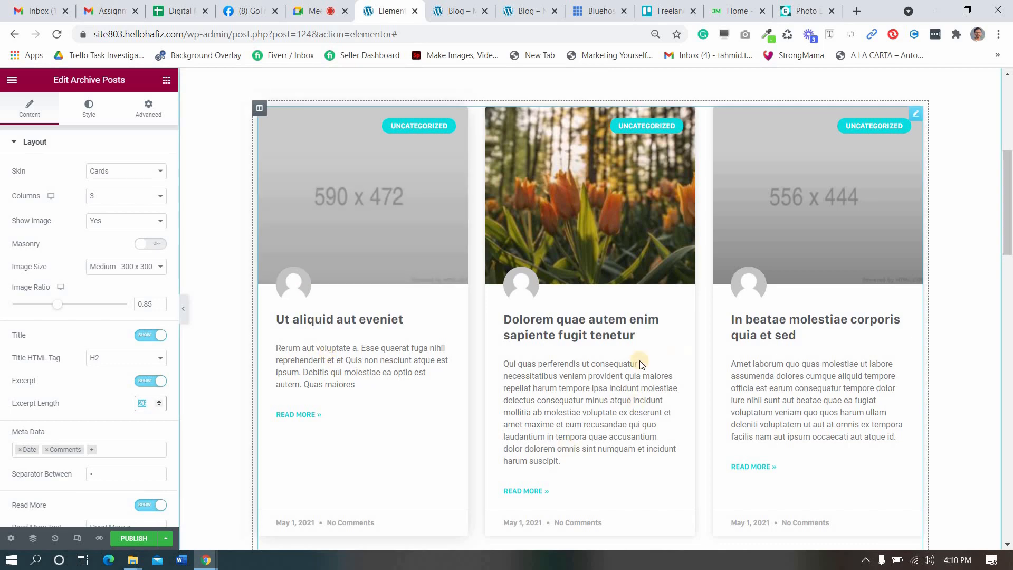
click(312, 10)
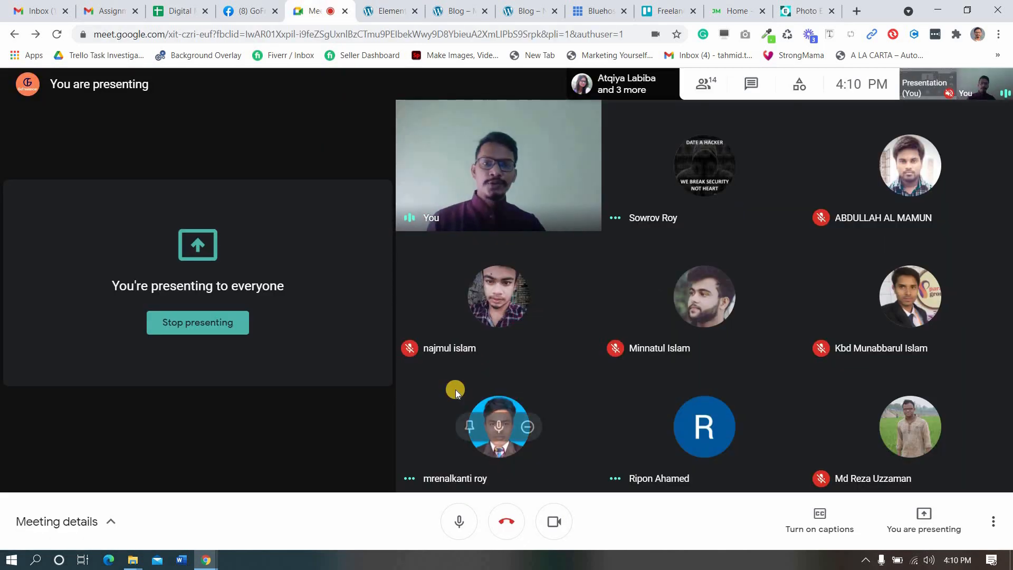
click(403, 6)
click(455, 10)
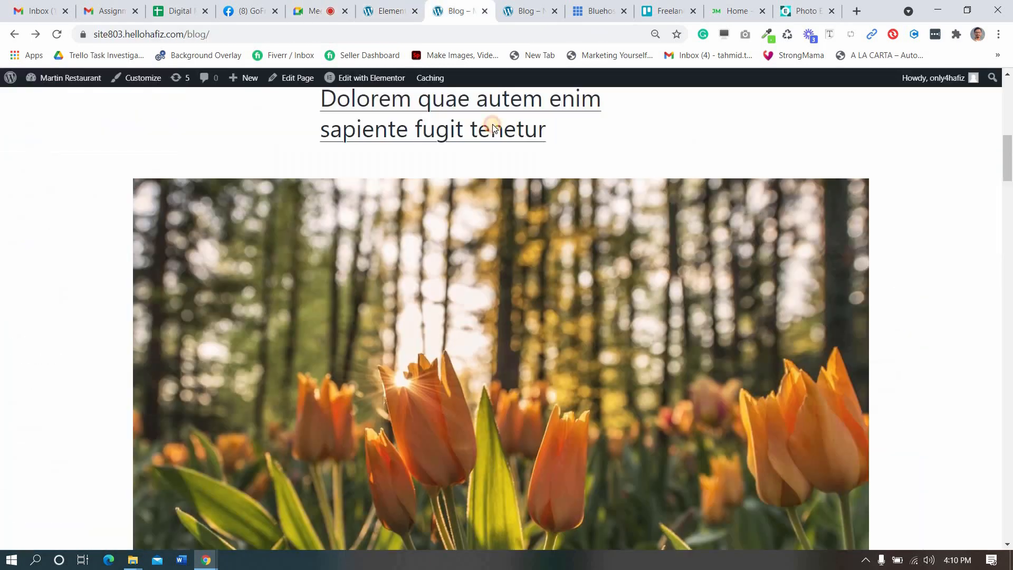
click(390, 11)
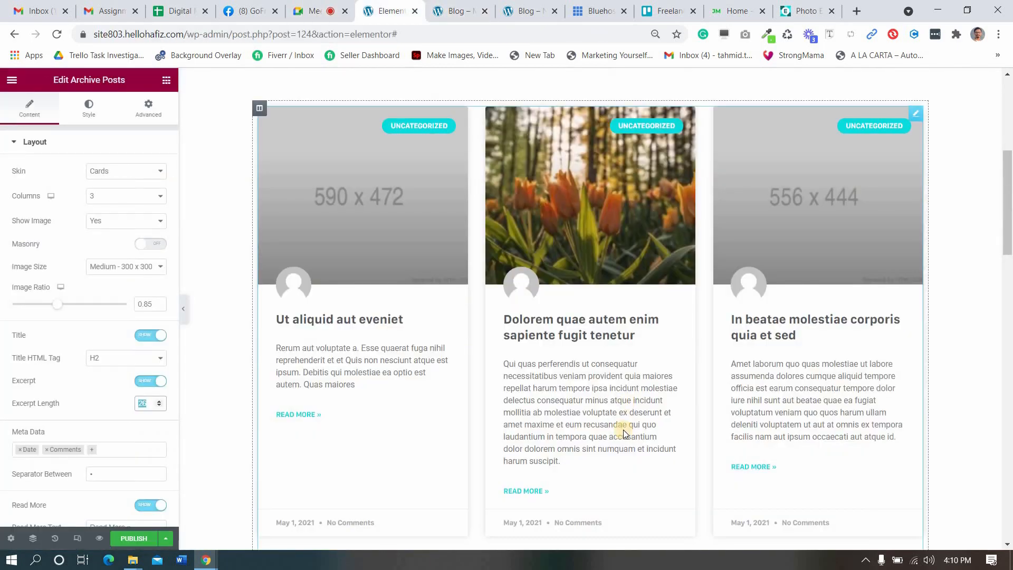
click(313, 5)
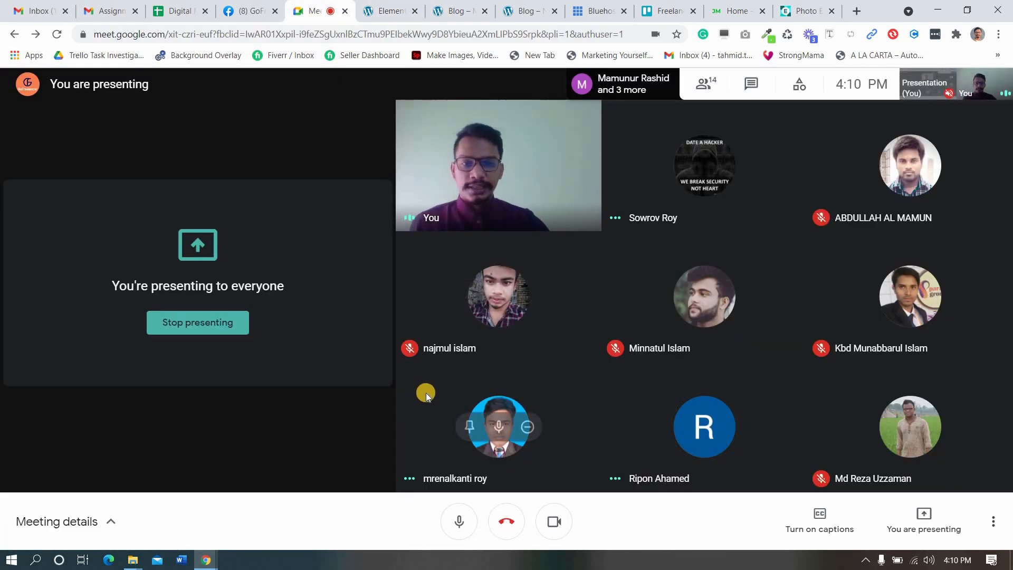
click(391, 11)
click(455, 11)
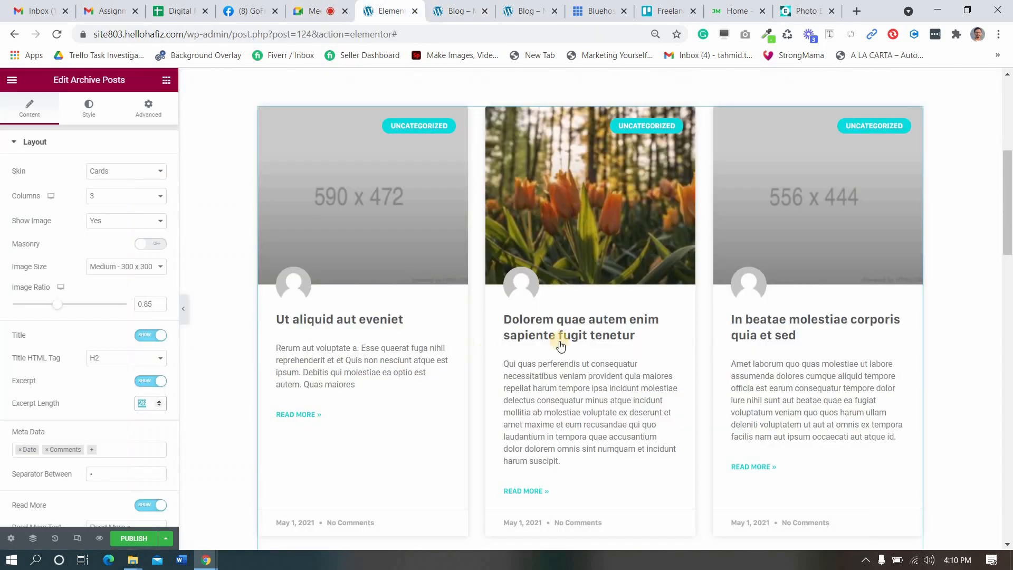
click(411, 5)
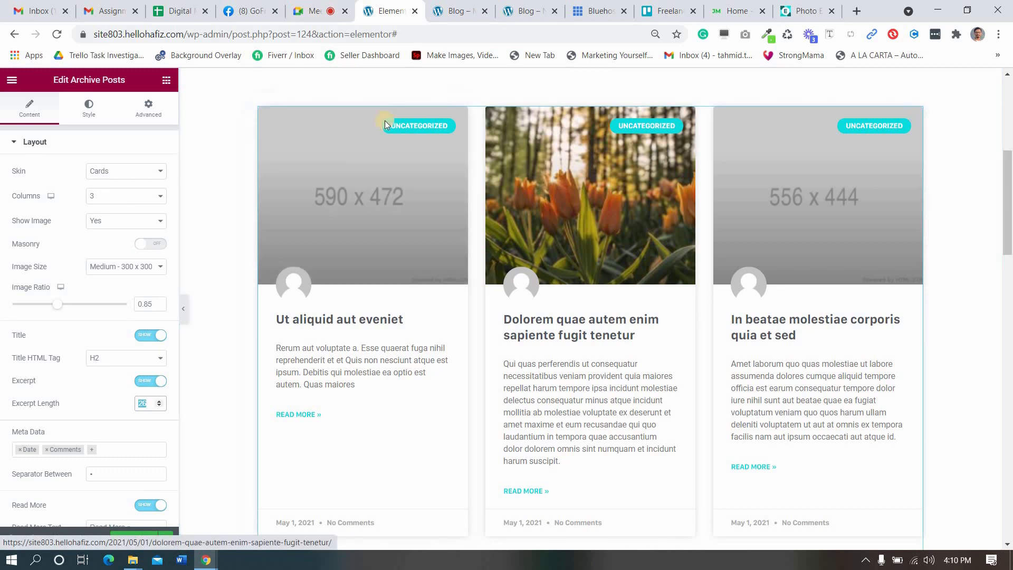
click(108, 426)
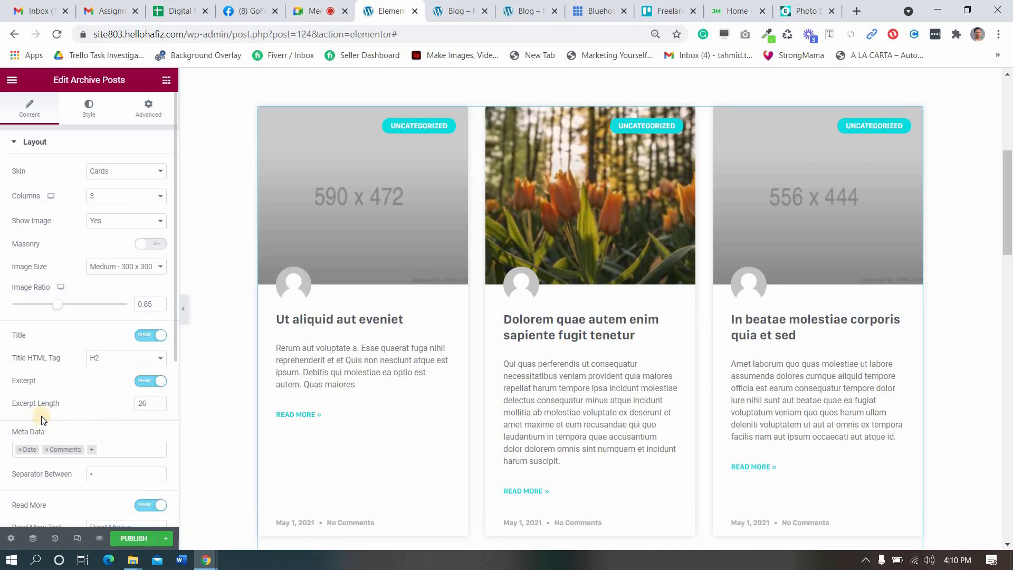
click(344, 4)
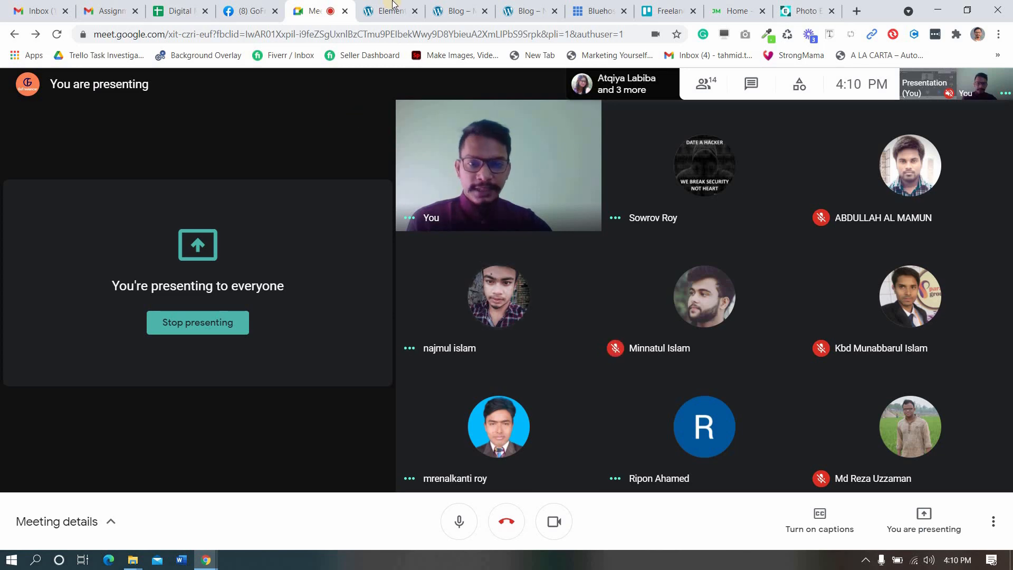
key(ctrl+Tab)
scroll(110, 426, down, 3)
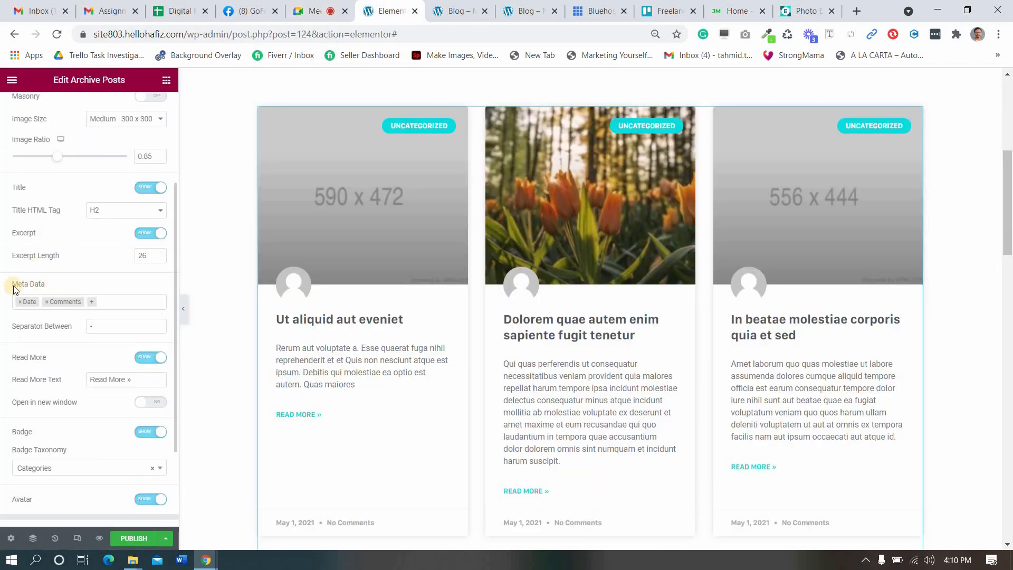
key(ctrl+shift+Tab)
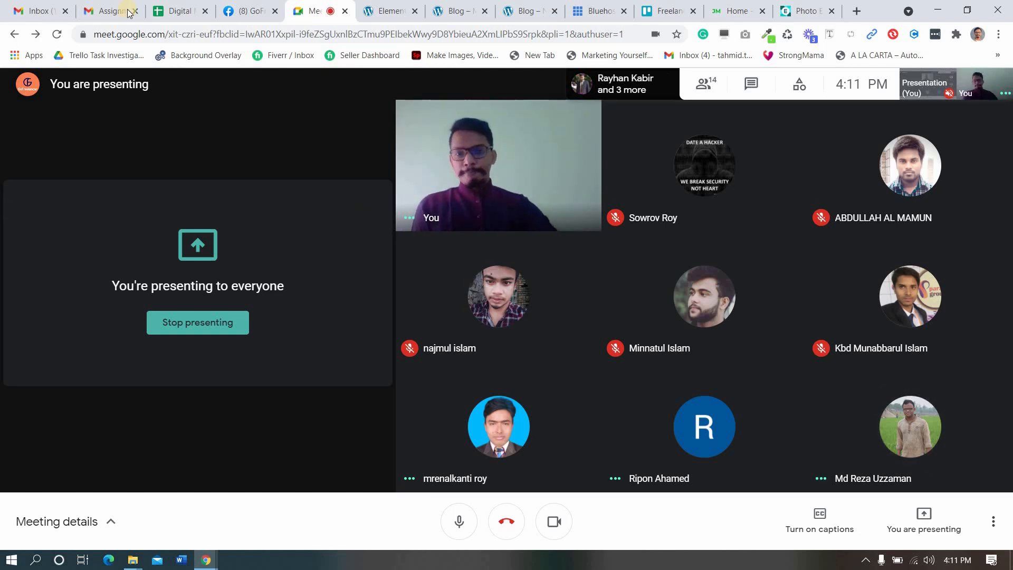
click(387, 10)
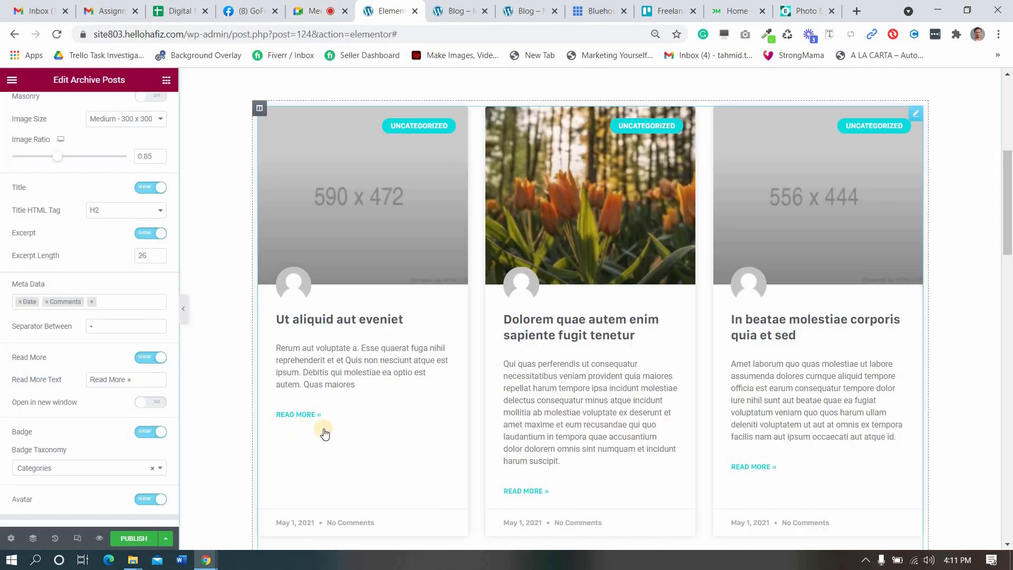
- Try adding Author to the meta data of the archive post cards
scroll(317, 427, down, 2)
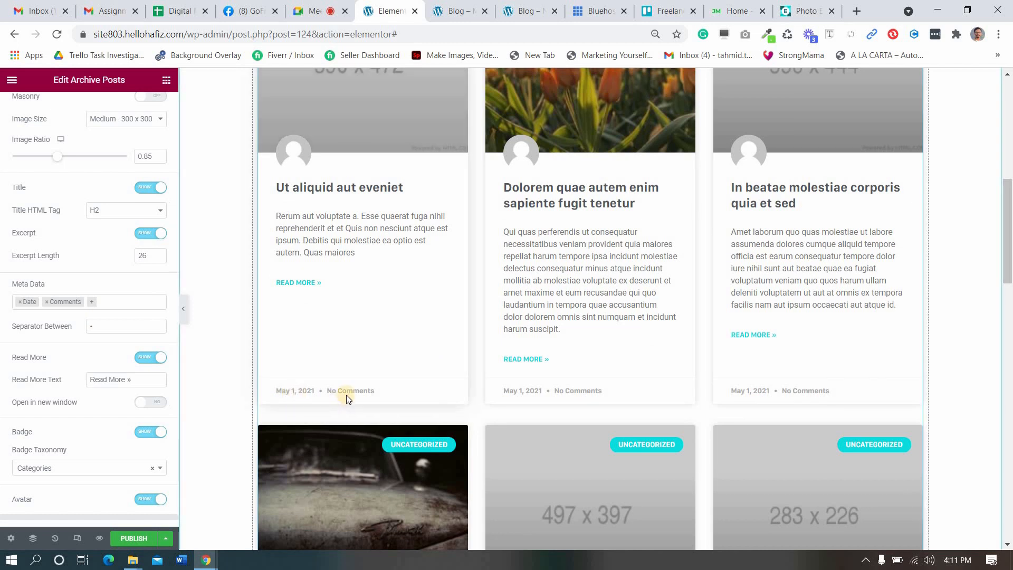
click(122, 305)
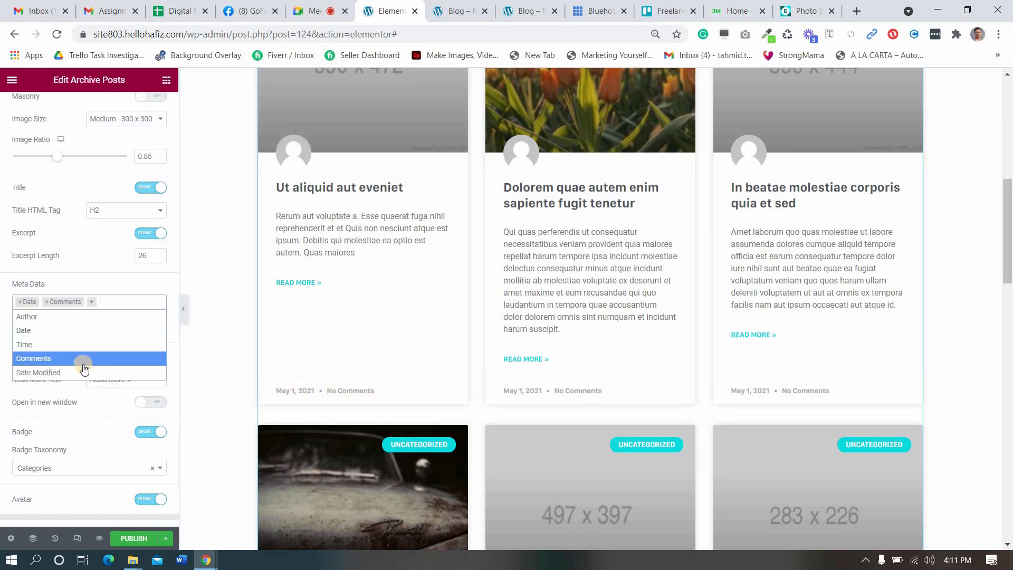
click(55, 317)
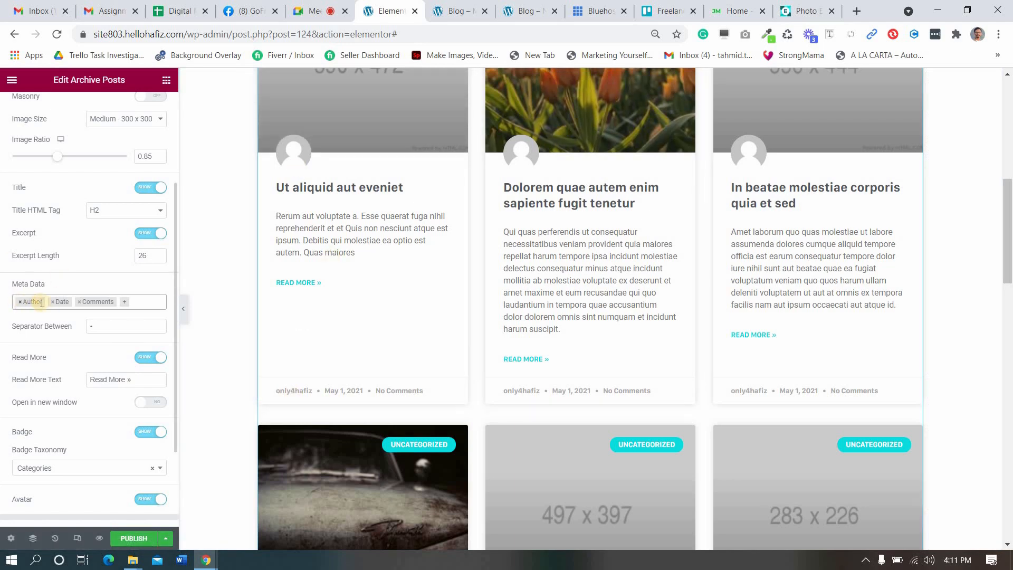
click(99, 296)
click(20, 302)
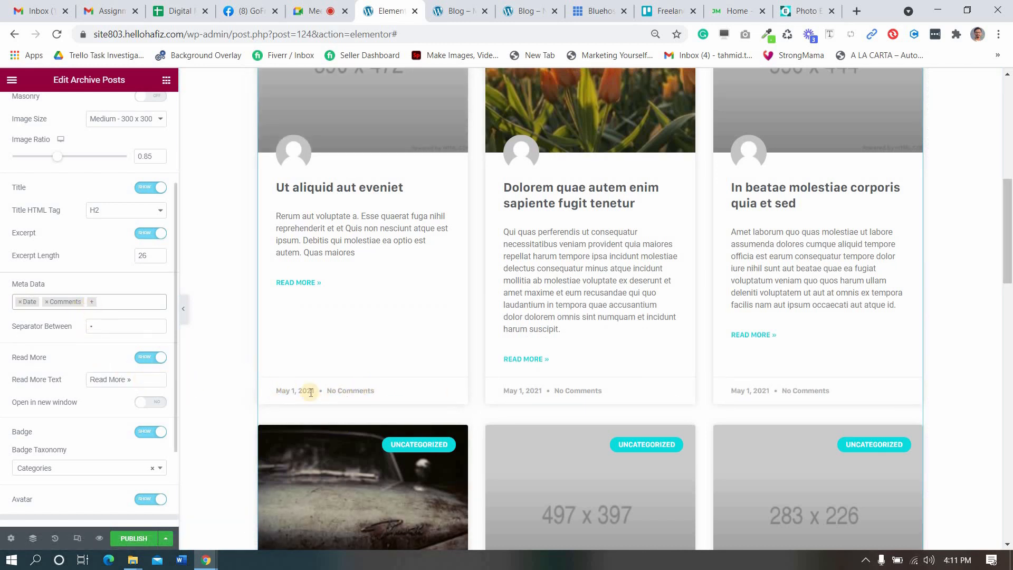
- Remove Comments from the meta data of the archive post cards, keeping only Date
click(48, 302)
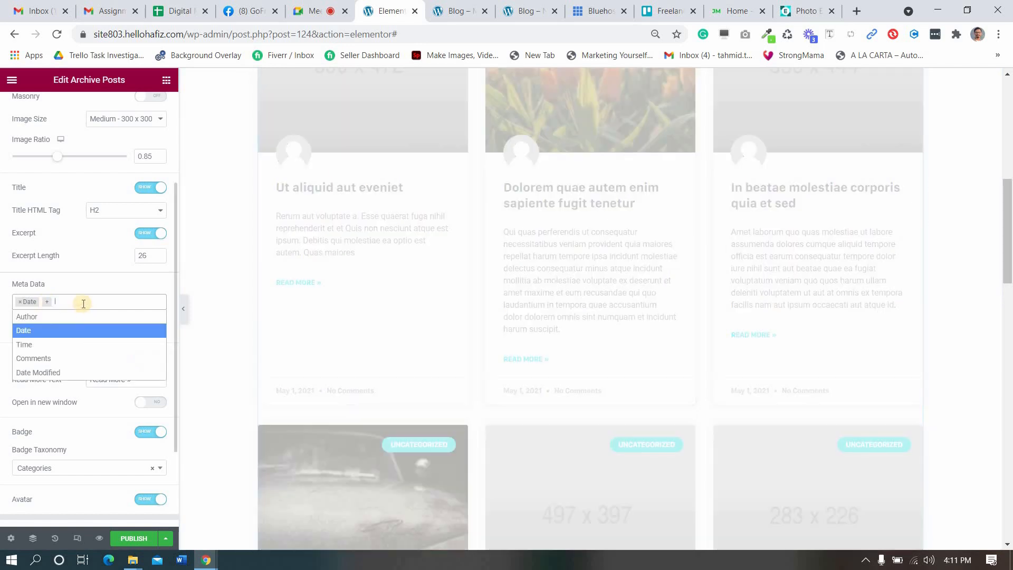
click(264, 390)
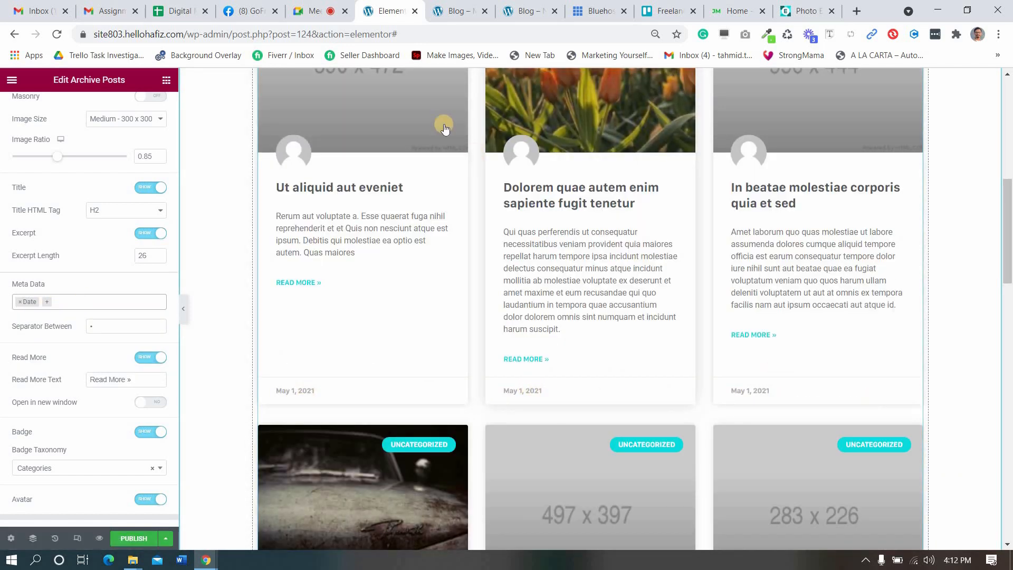
- Sample the turquoise post title color #1ACBD3 on the reference blog page with the color picker
click(302, 3)
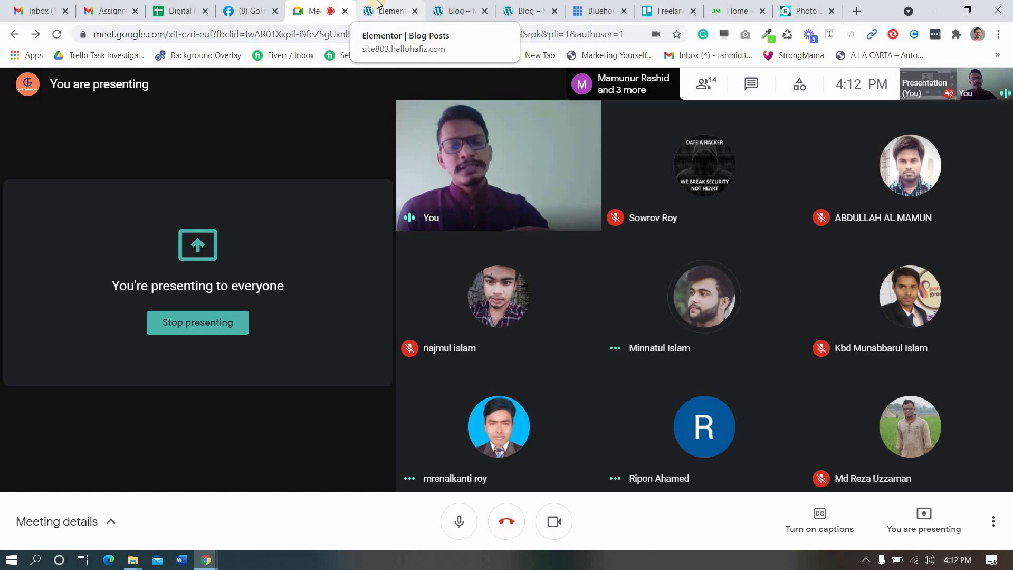
click(456, 10)
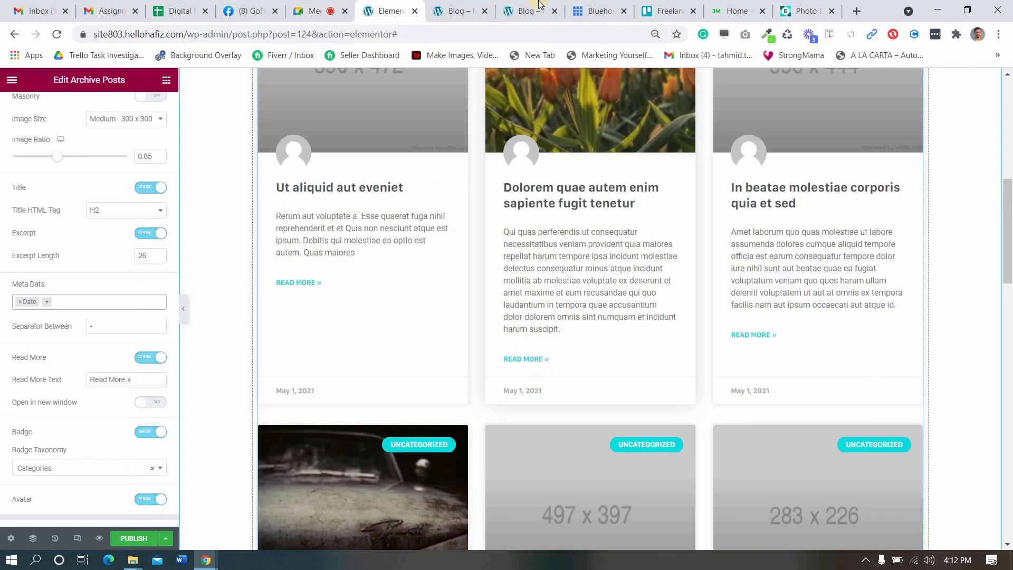
click(535, 9)
scroll(560, 214, down, 4)
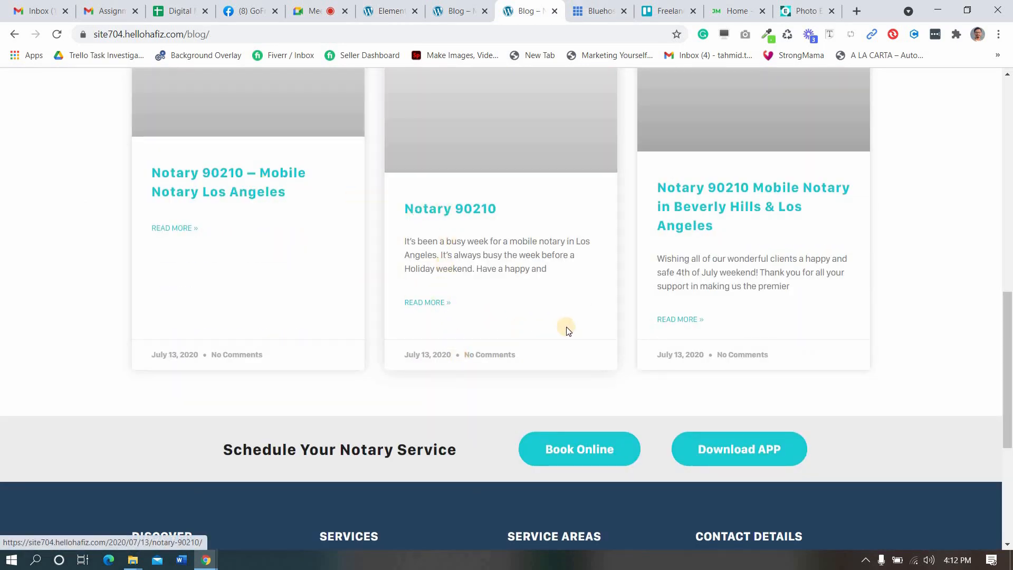
scroll(623, 314, up, 1)
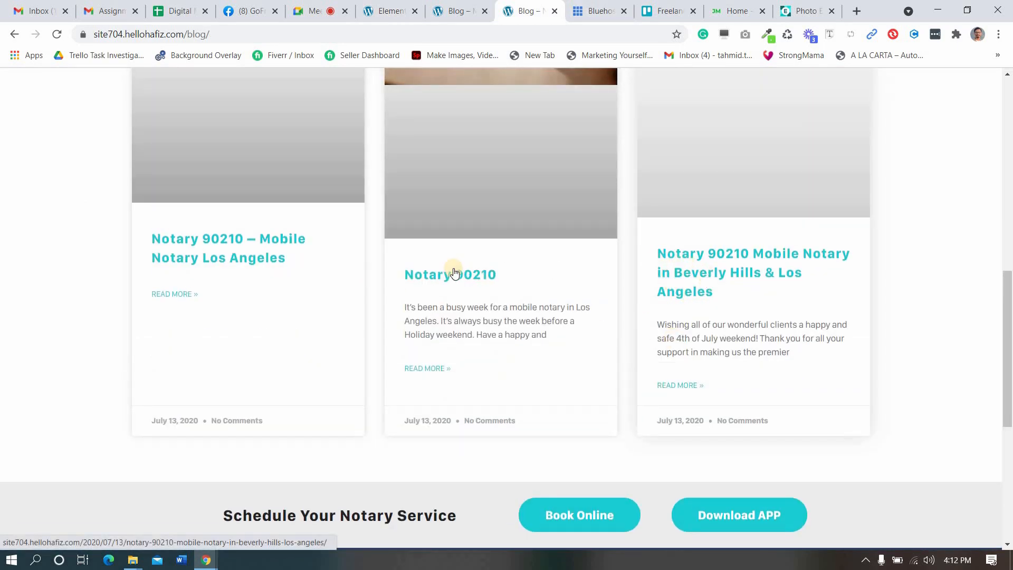
click(769, 35)
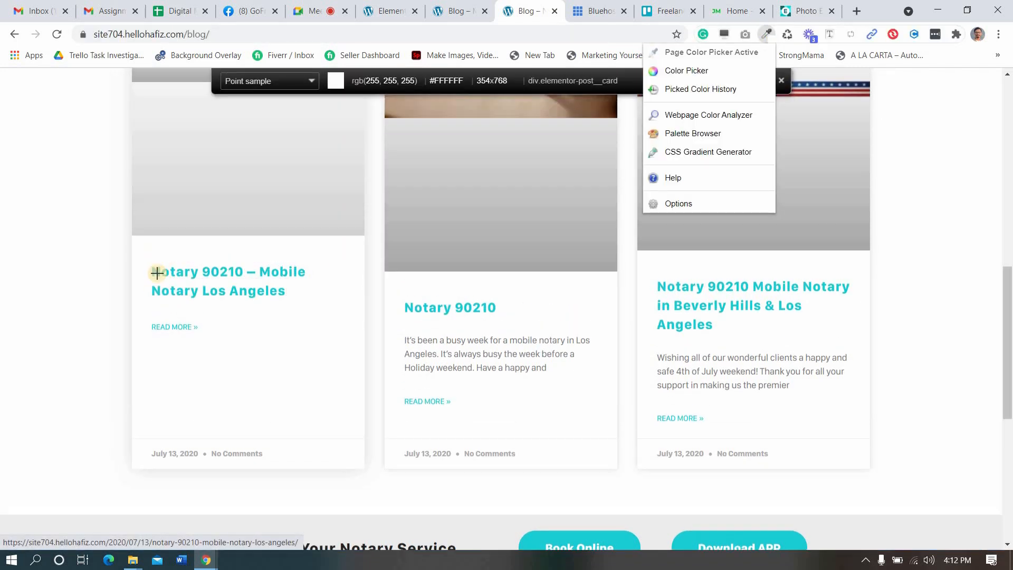
click(207, 261)
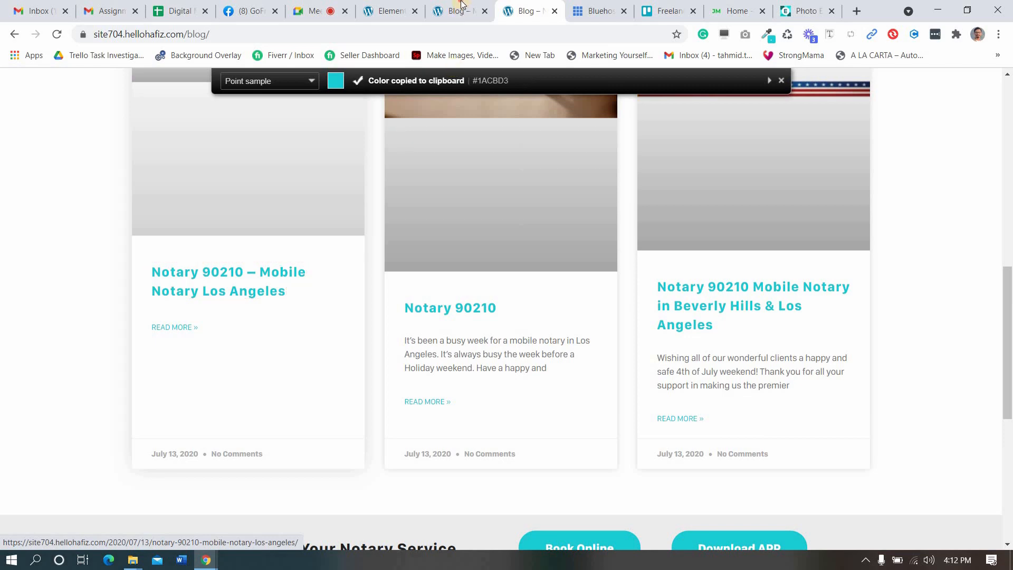
- Return to the Elementor archive template and set the title color of the archive post cards to the copied #1ACBD3
click(456, 10)
click(386, 7)
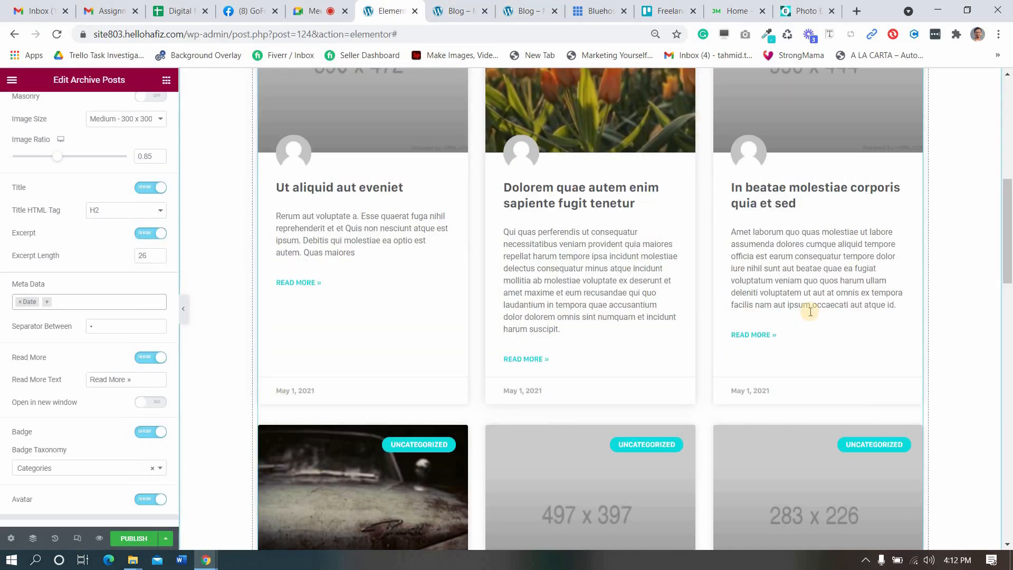
scroll(797, 285, up, 5)
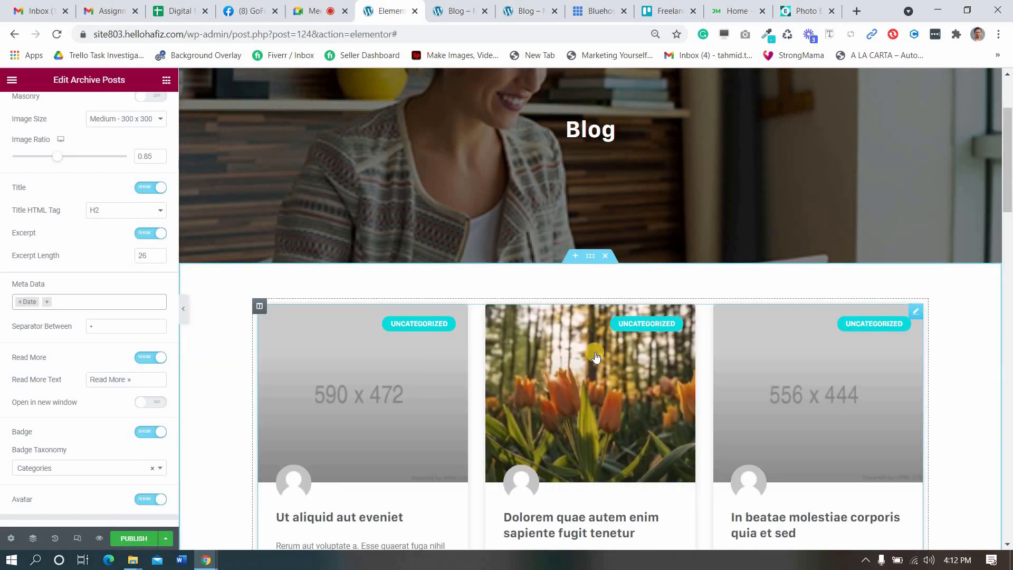
scroll(66, 174, up, 3)
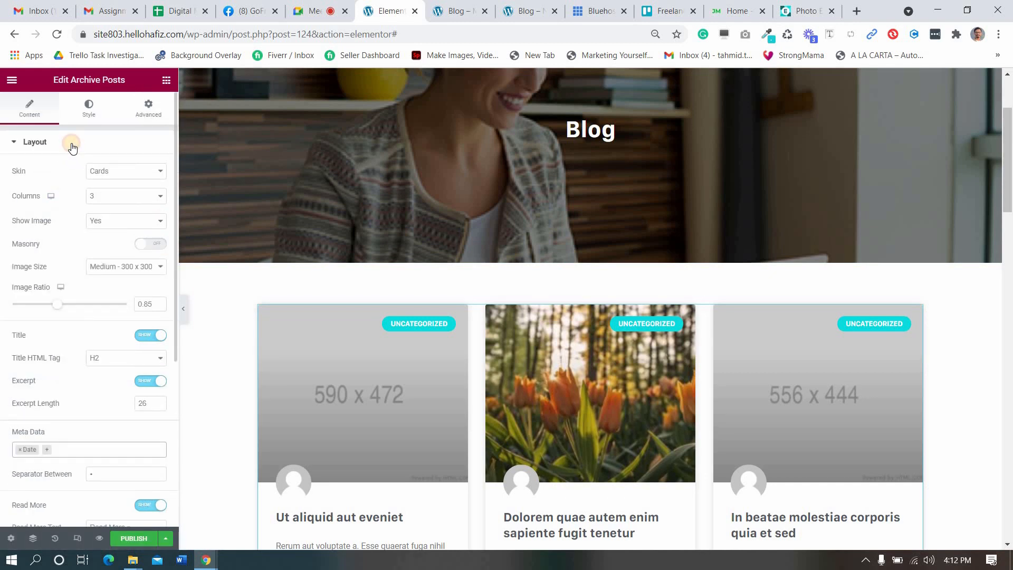
click(73, 148)
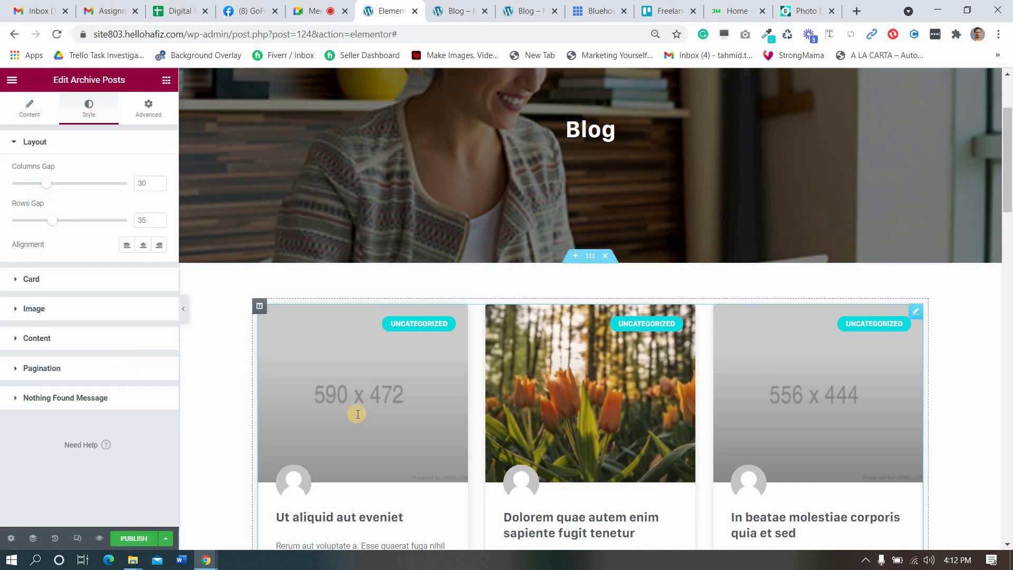
scroll(369, 401, down, 3)
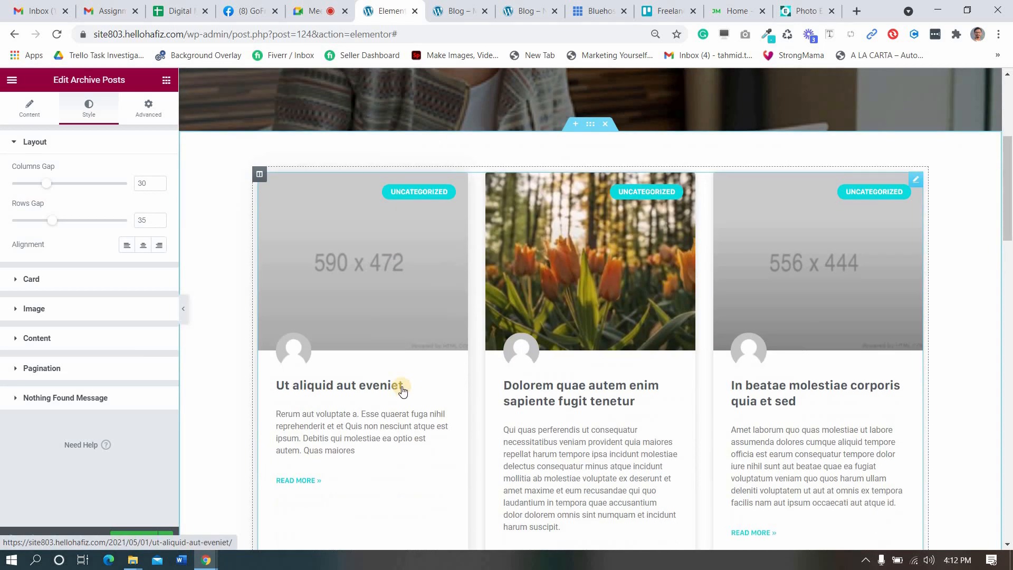
click(43, 343)
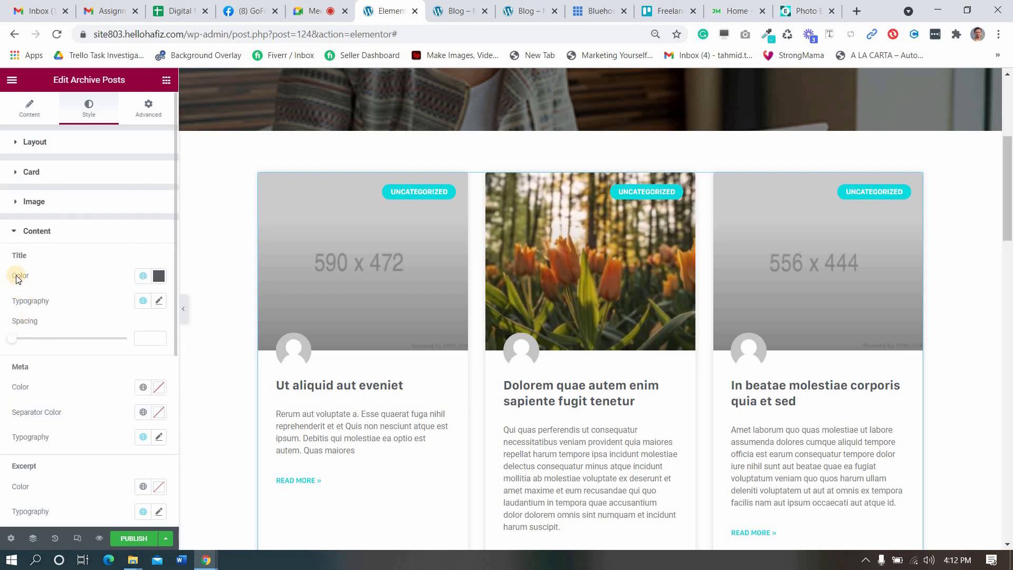
click(159, 275)
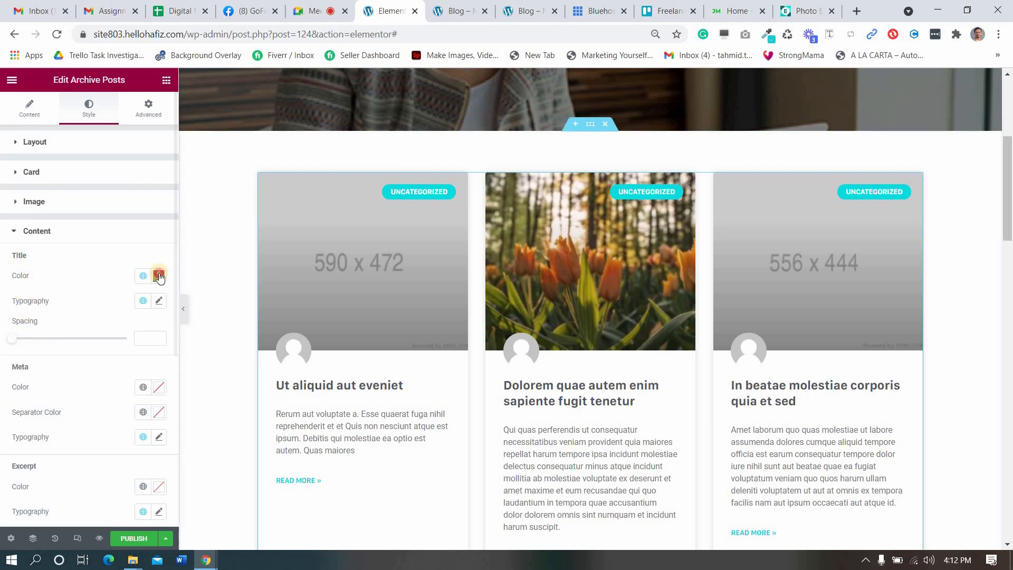
key(ctrl+v)
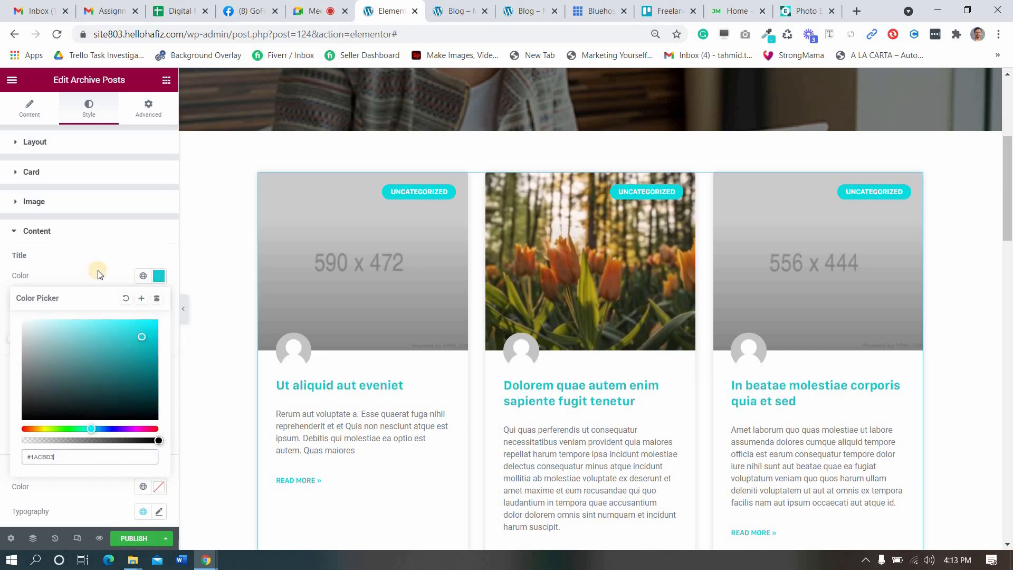
click(98, 263)
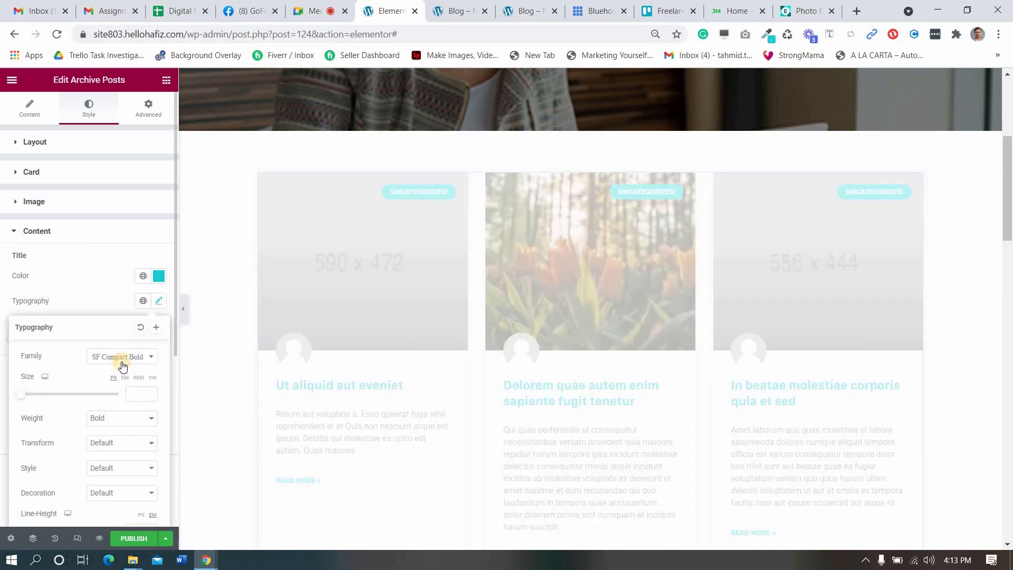
- Choose the custom font SF Compact Bold as the title font family of the archive post cards
click(123, 358)
text(d)
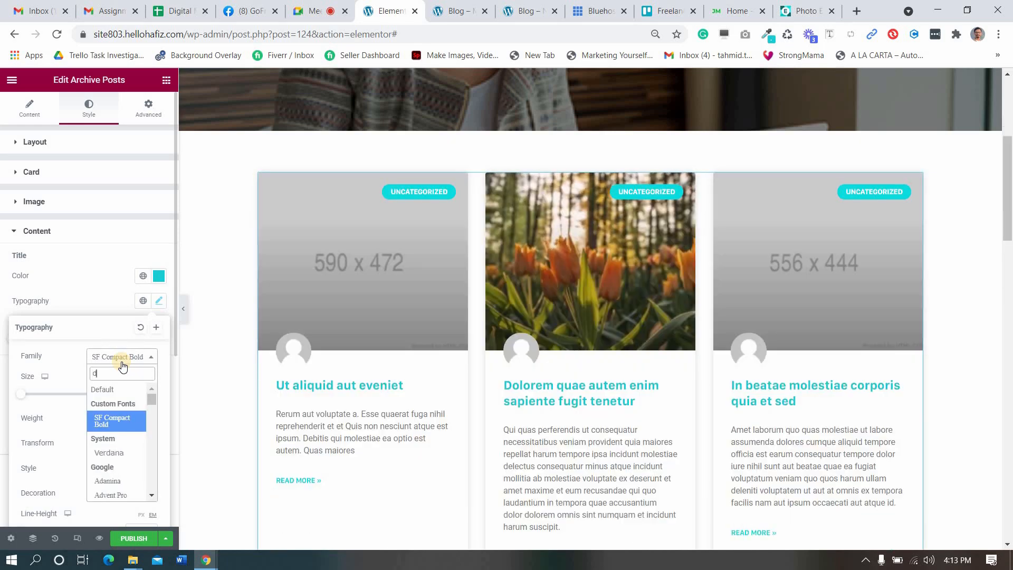
text(e)
key(BackSpace)
key(BackSpace)
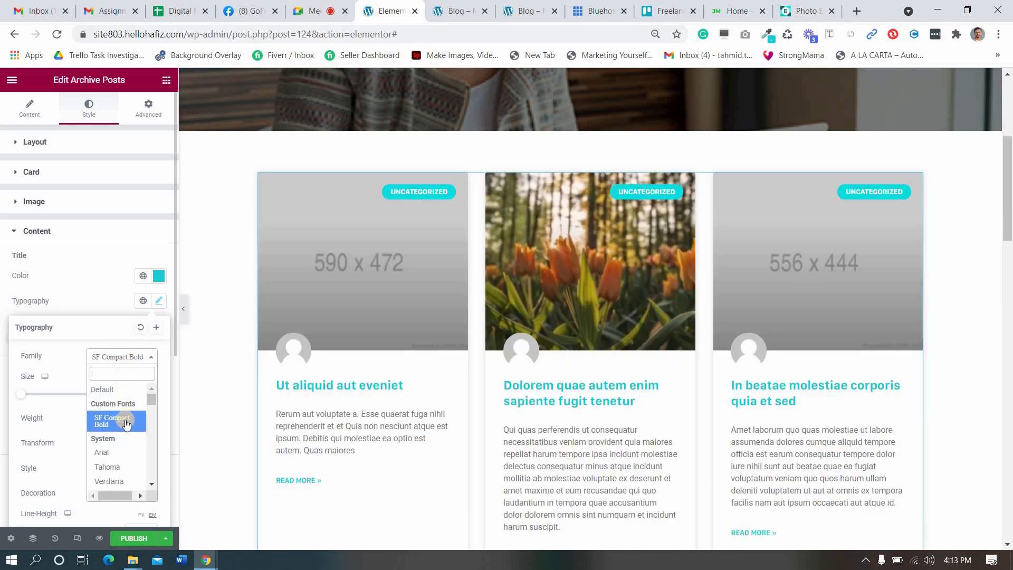
click(125, 424)
- Set the title font size of the archive post cards to 24 px
click(135, 396)
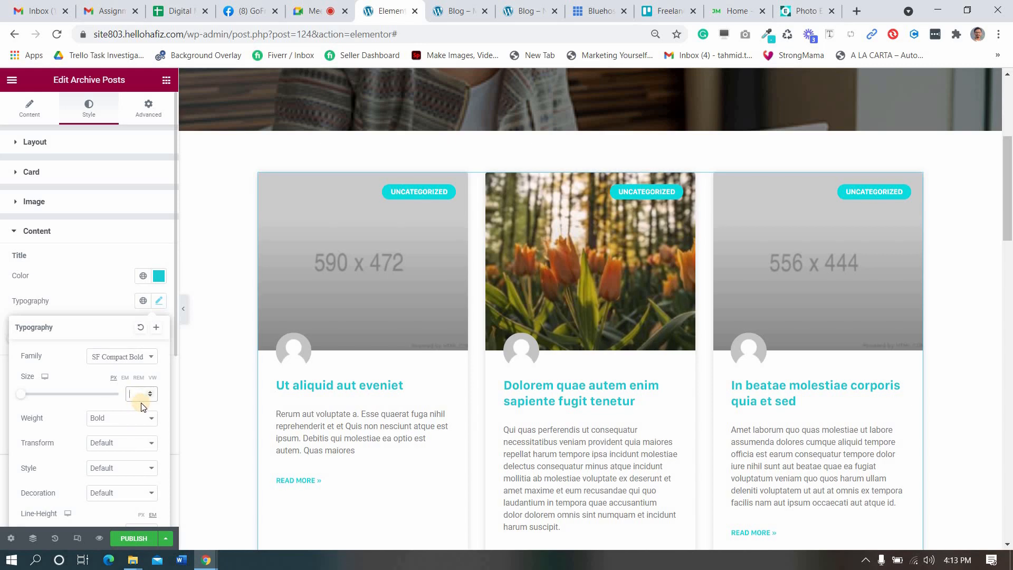
text(2)
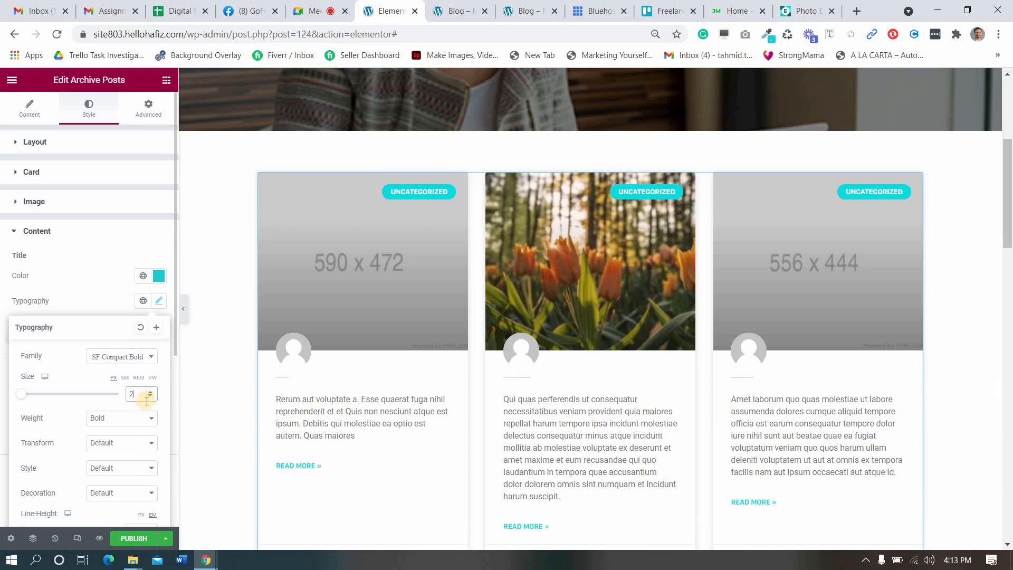
text(8)
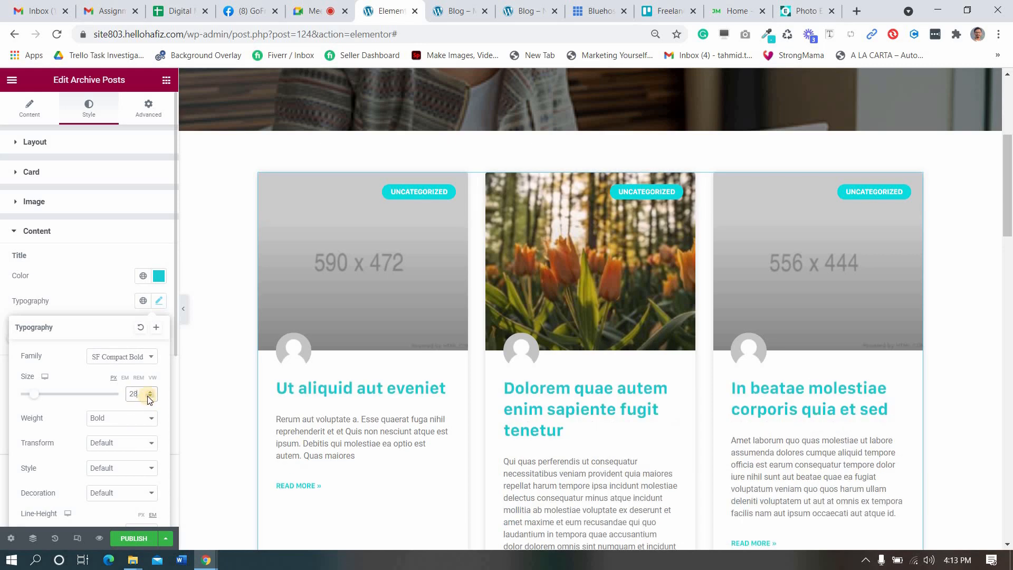
click(150, 397)
click(149, 397)
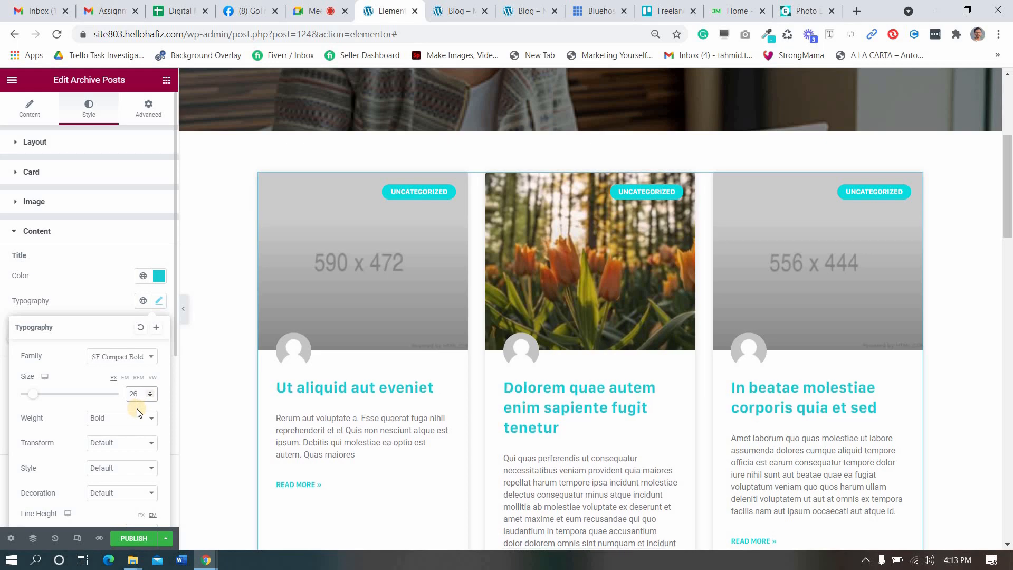
key(Down)
key(Down)
click(352, 327)
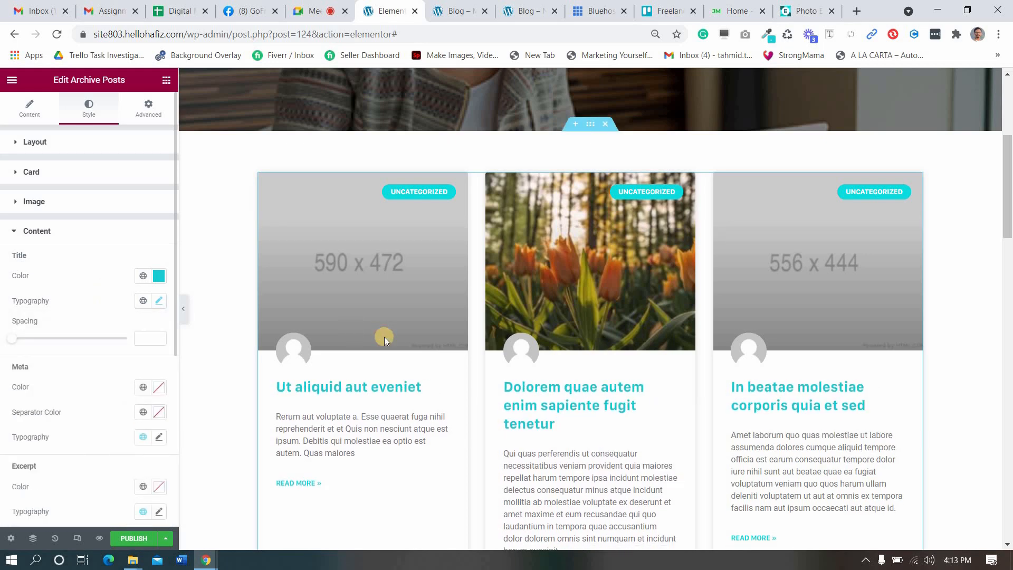
- Set the title spacing of the archive post cards to 20
scroll(384, 337, down, 5)
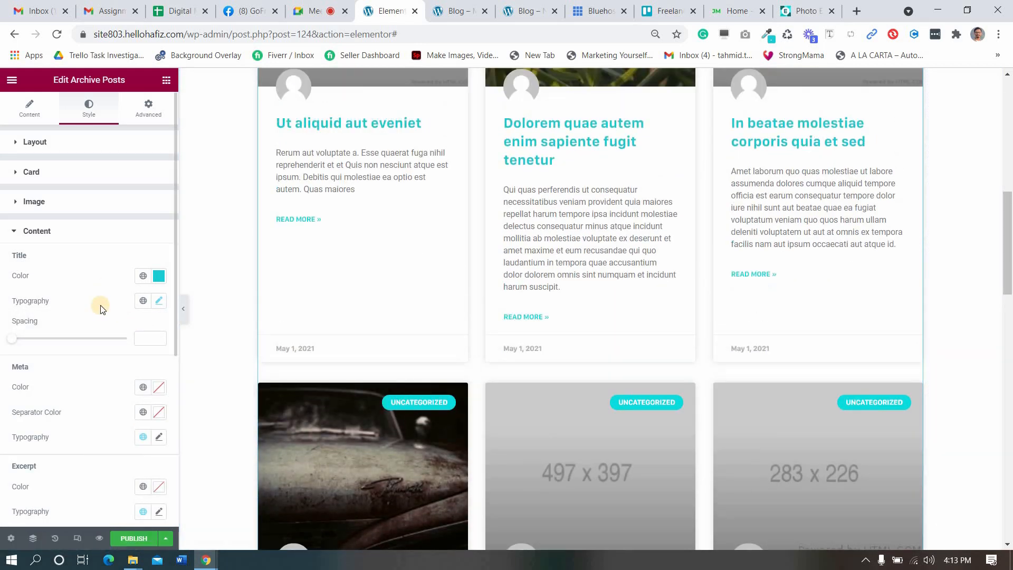
scroll(333, 329, up, 1)
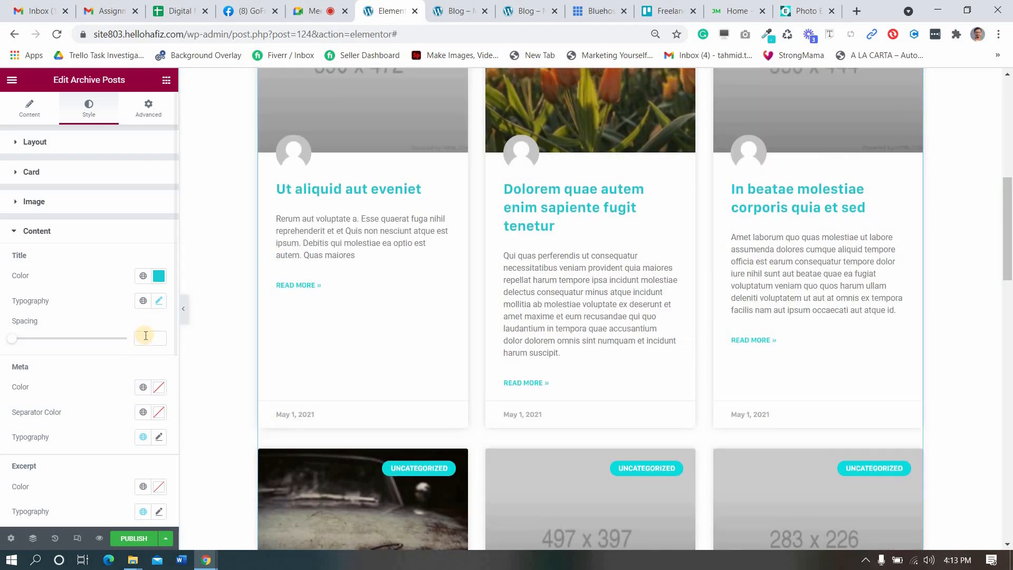
mouse_move(41, 343)
mouse_down()
mouse_move(145, 335)
mouse_move(16, 342)
mouse_move(35, 339)
mouse_up()
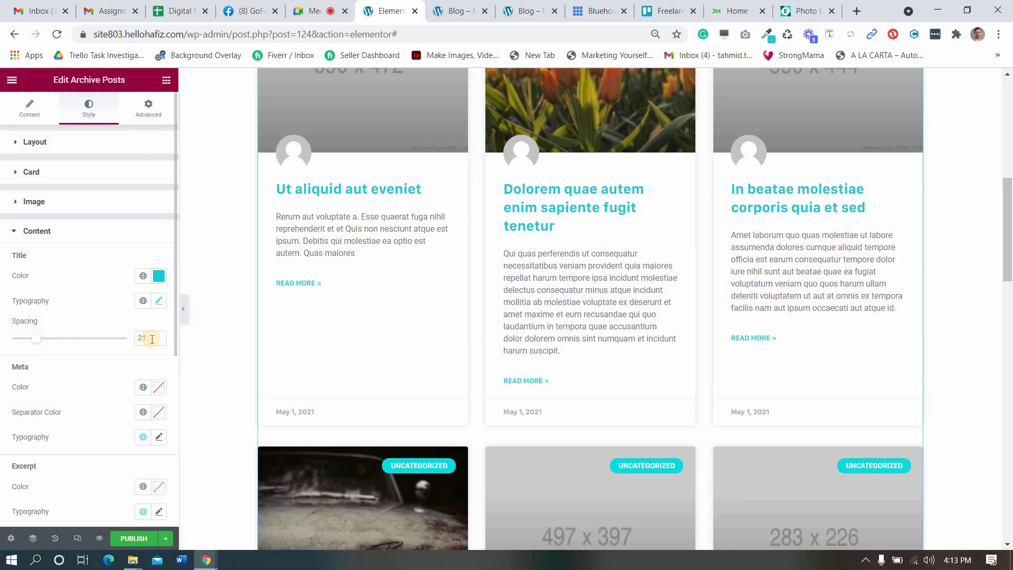
click(159, 341)
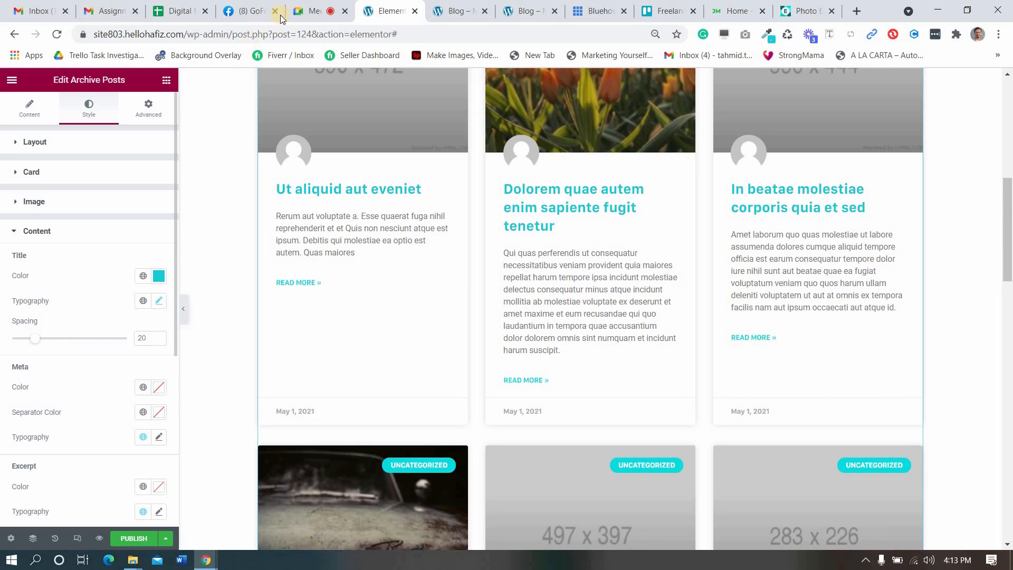
click(311, 11)
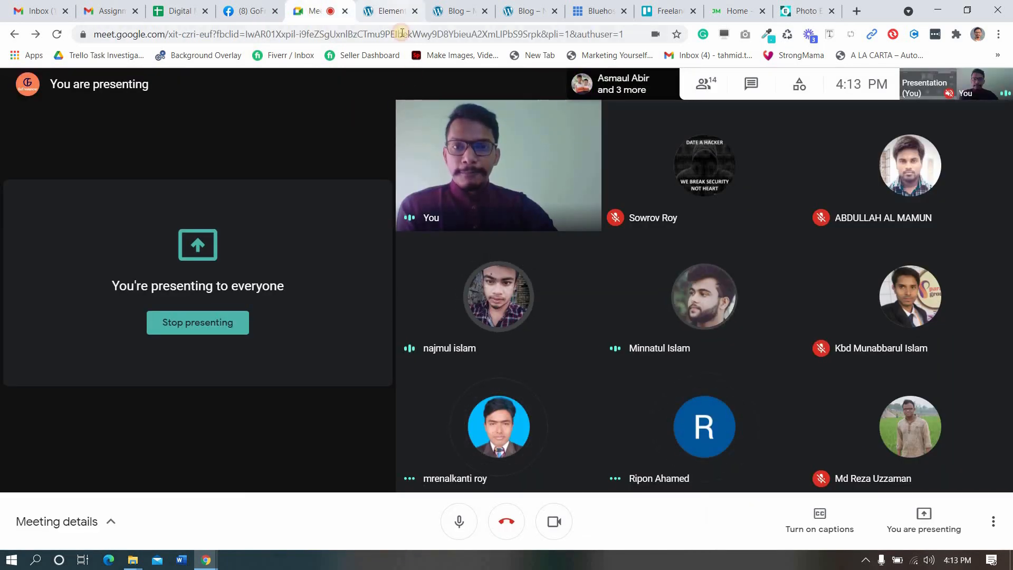
click(393, 11)
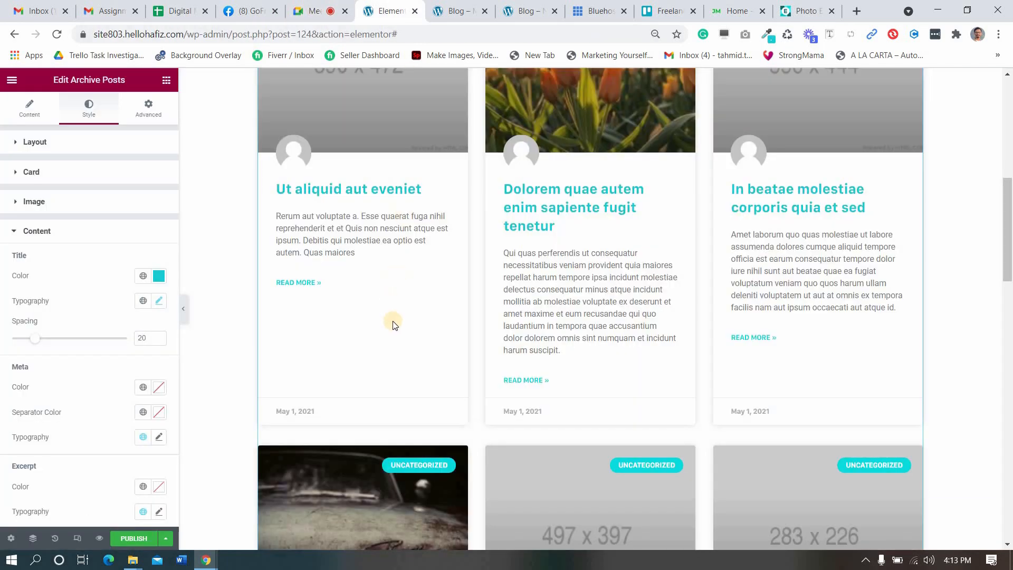
click(306, 151)
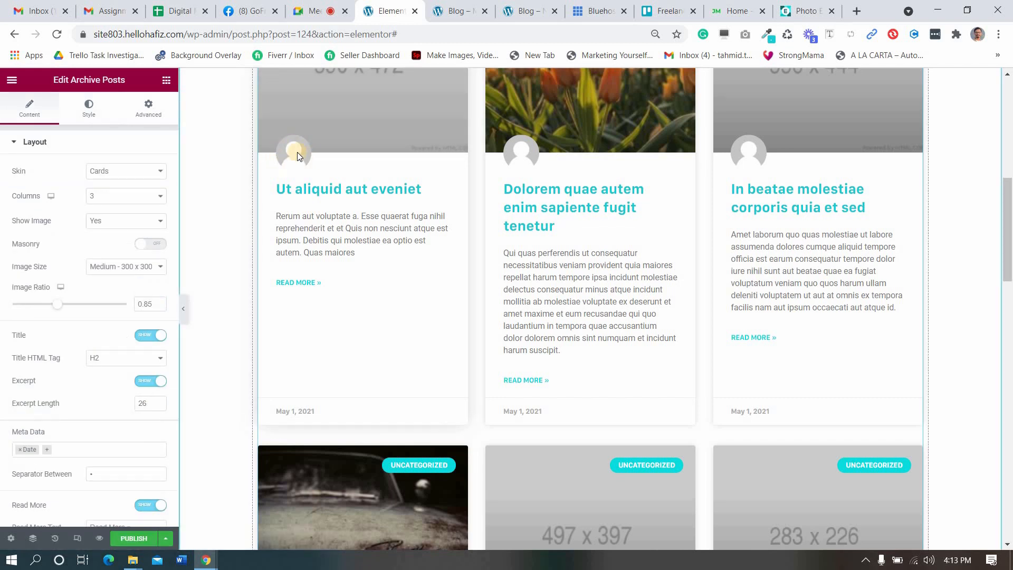
click(311, 11)
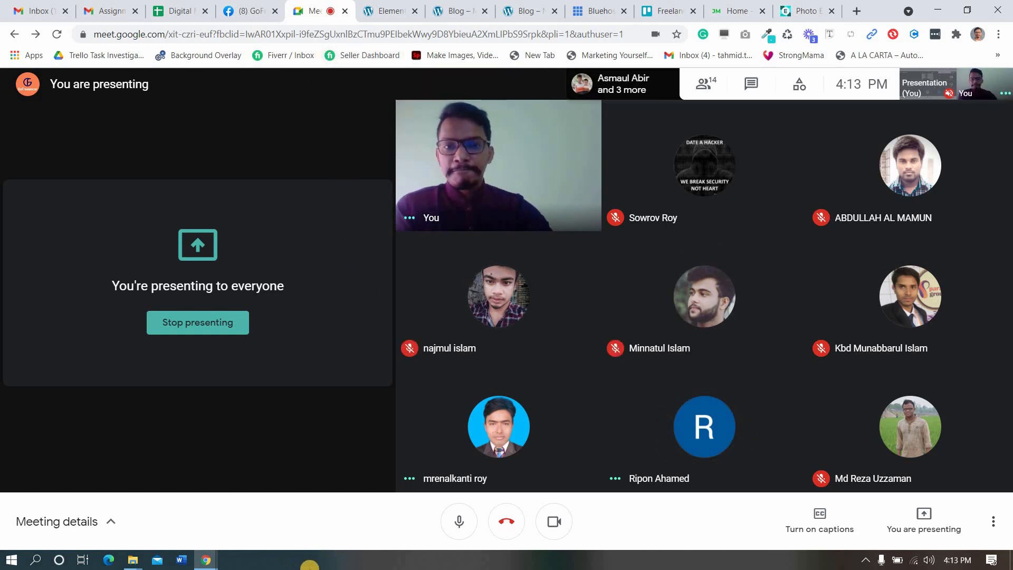
- Search Google for "medium" in a new browser tab and open the Medium homepage
click(863, 14)
text(nei)
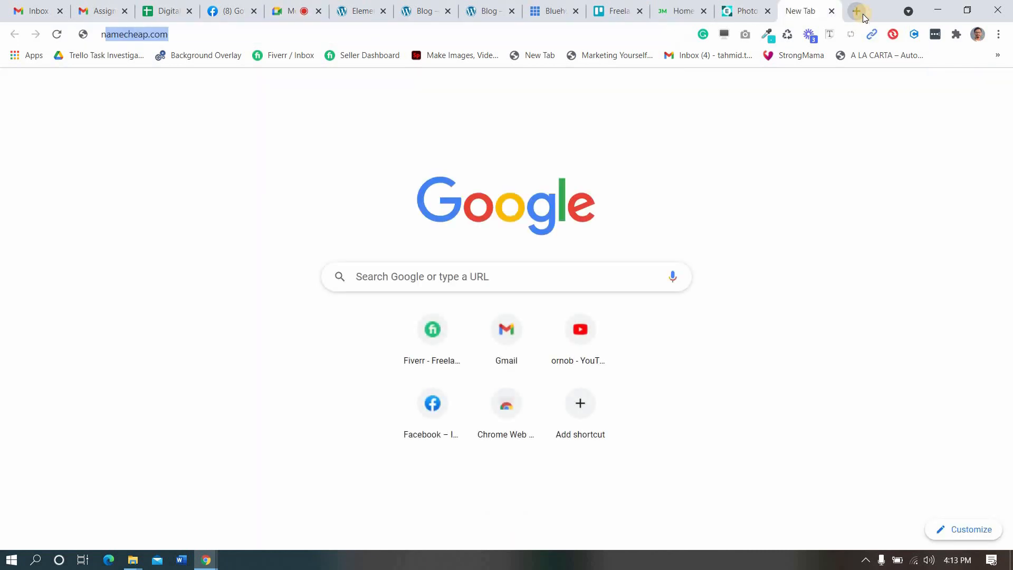
key(BackSpace)
key(BackSpace)
key(BackSpace)
key(BackSpace)
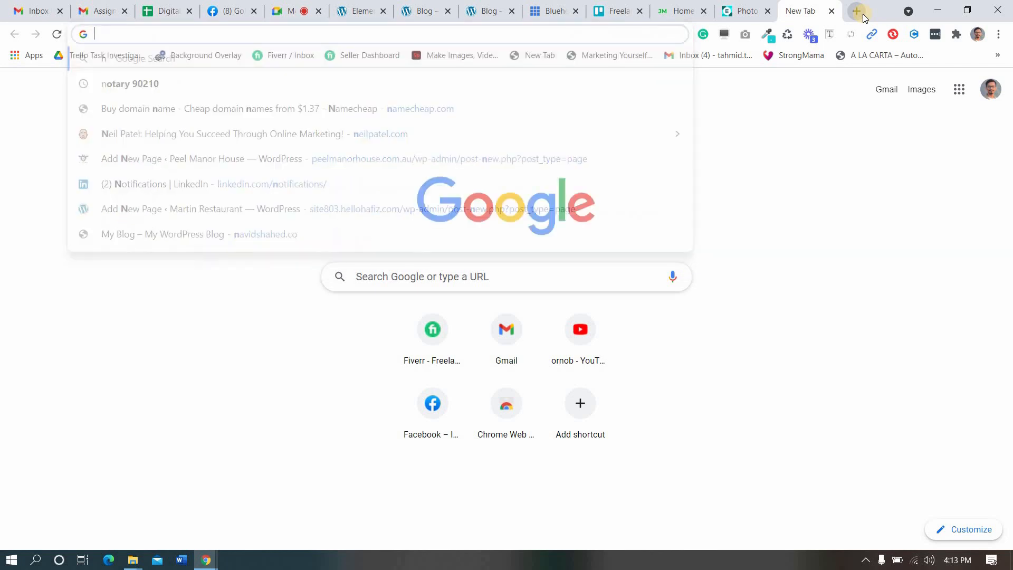
text(medi)
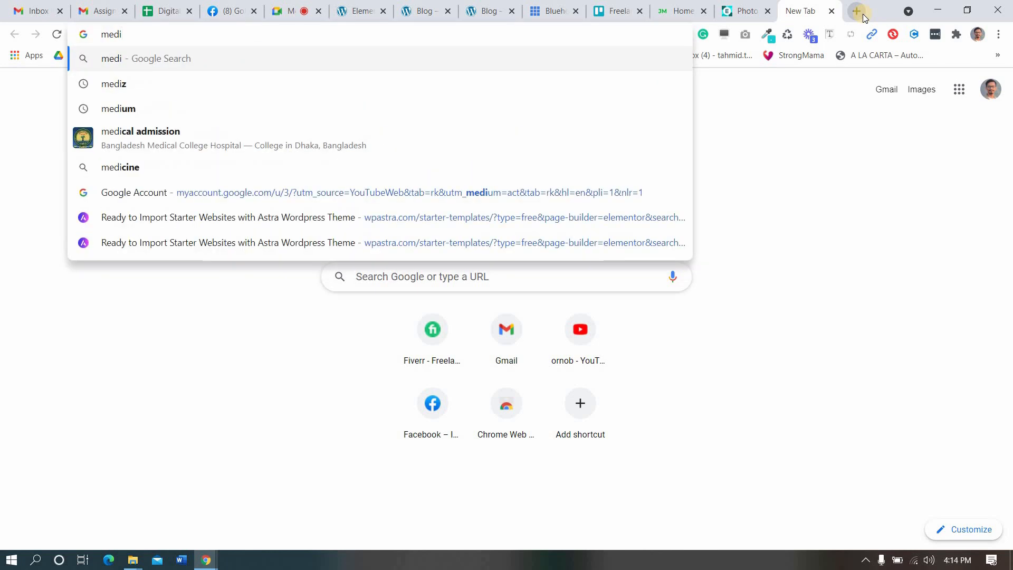
key(Down)
key(Down)
key(Return)
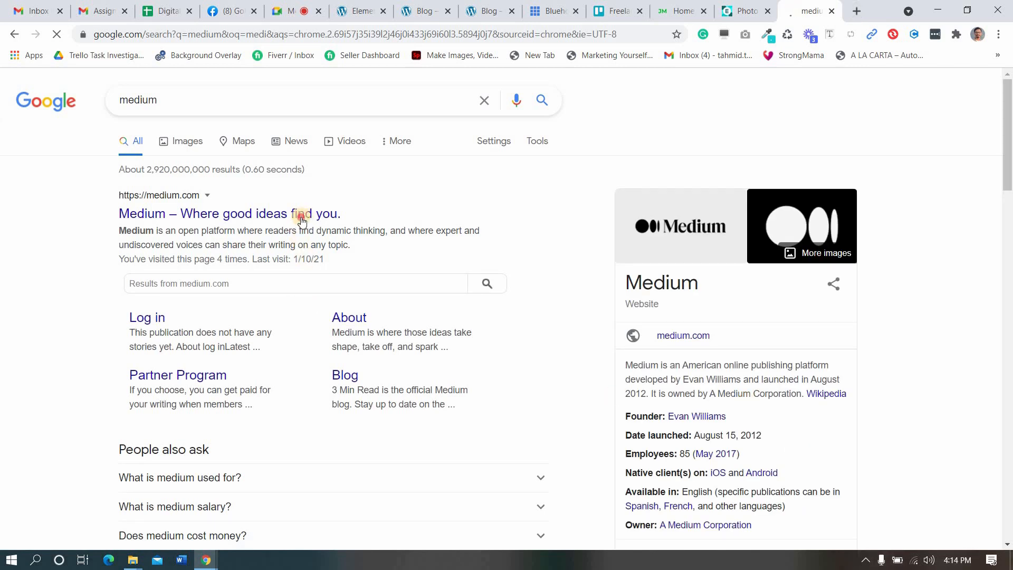
click(302, 215)
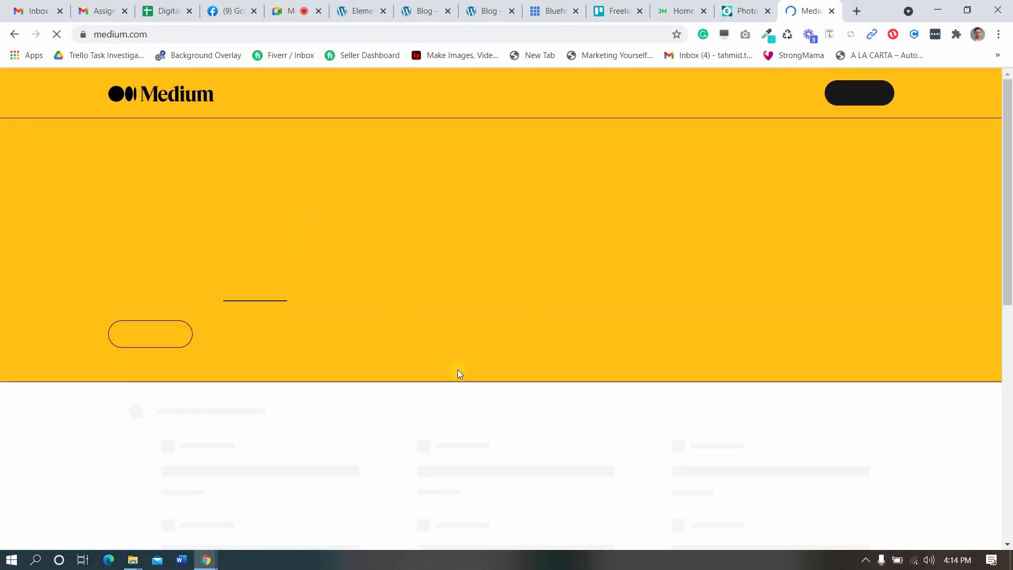
- Open the Medium article "Five Signs of a Highly Intelligent Person" to view how its author details are laid out
click(289, 6)
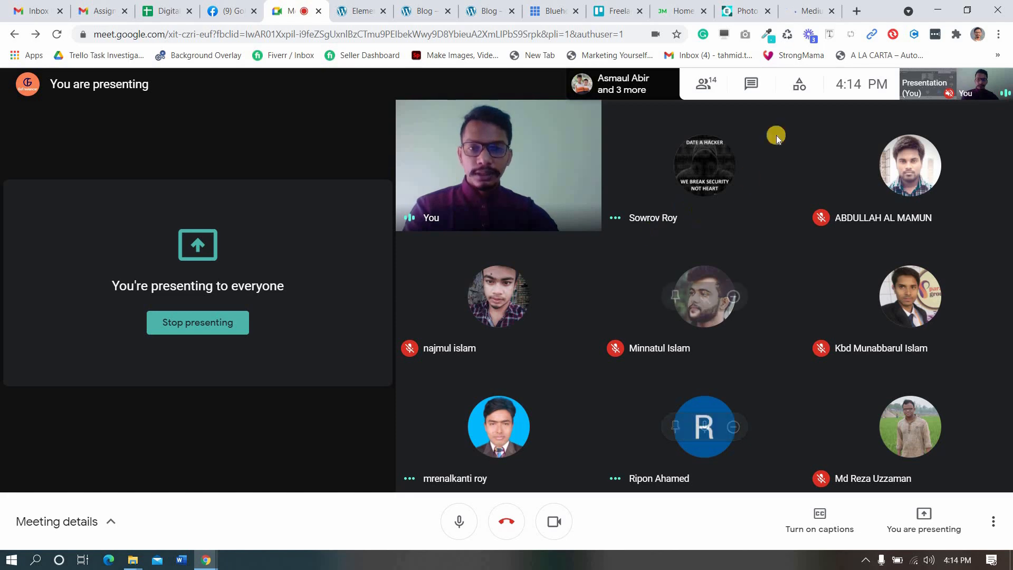
click(807, 11)
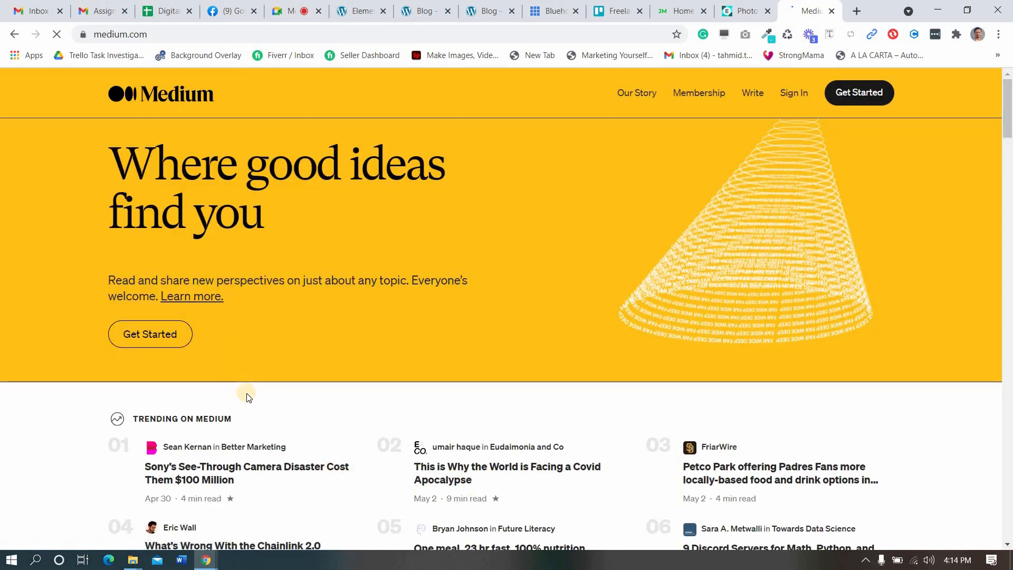
scroll(247, 394, down, 7)
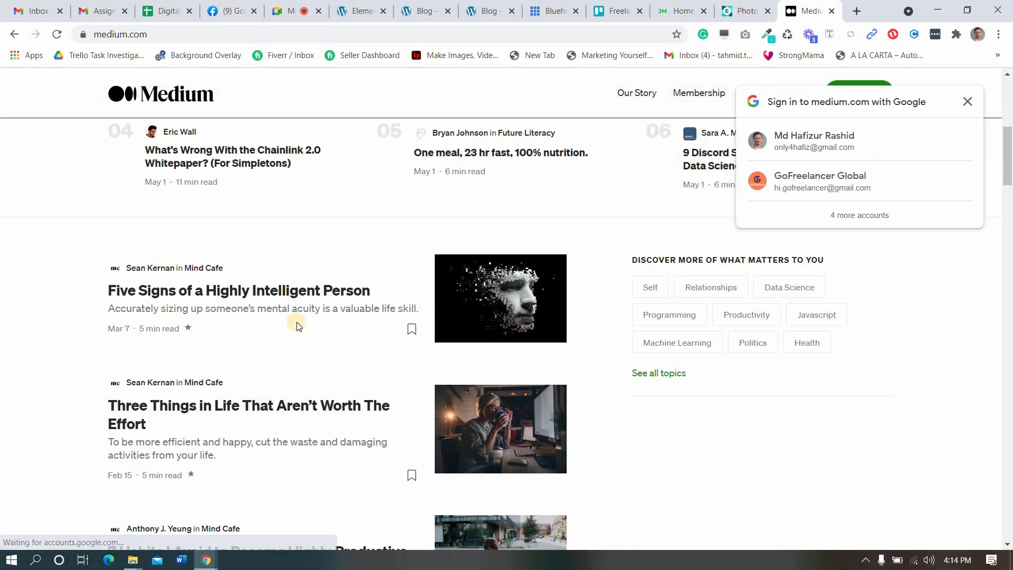
click(326, 292)
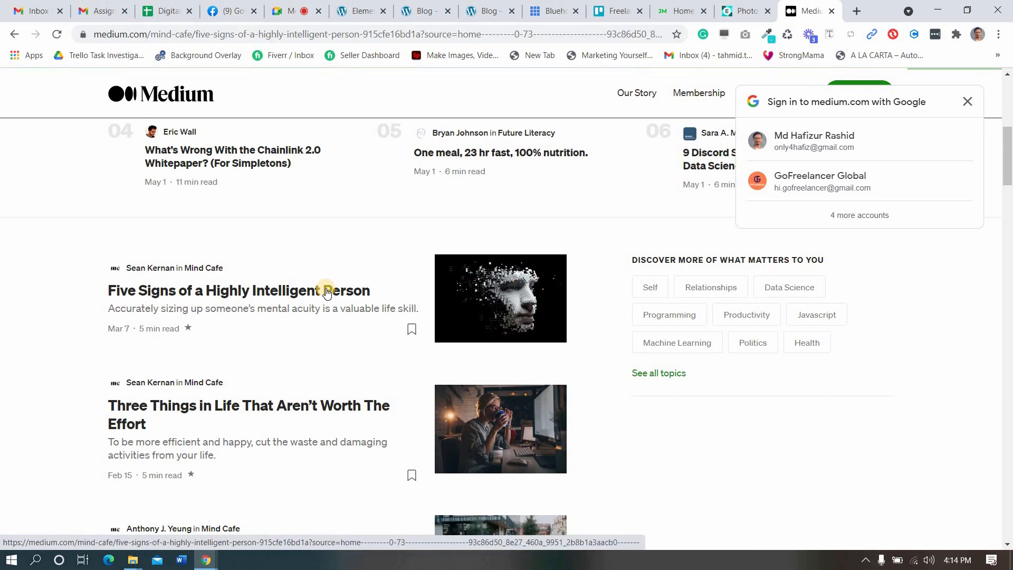
click(300, 5)
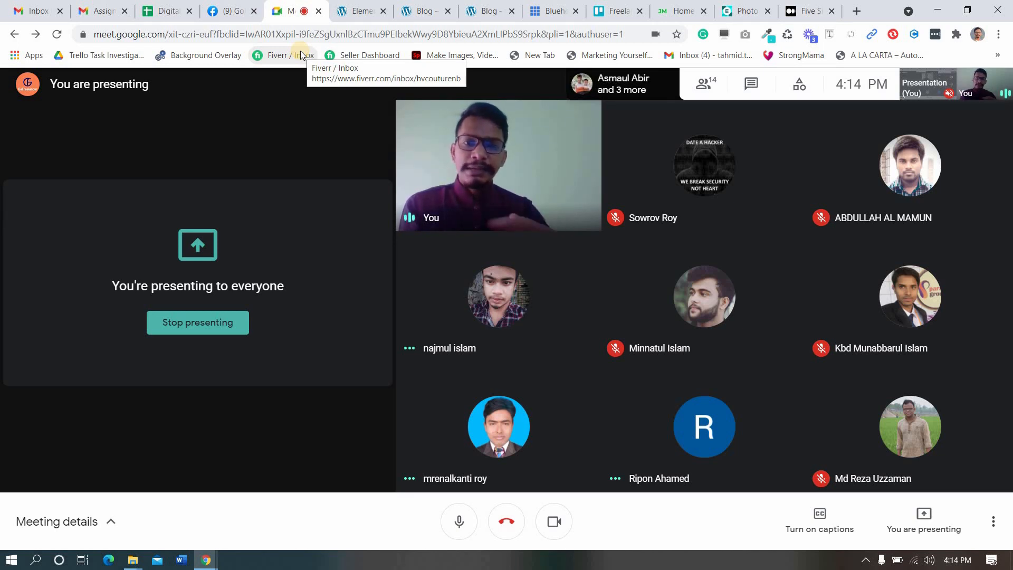
click(810, 11)
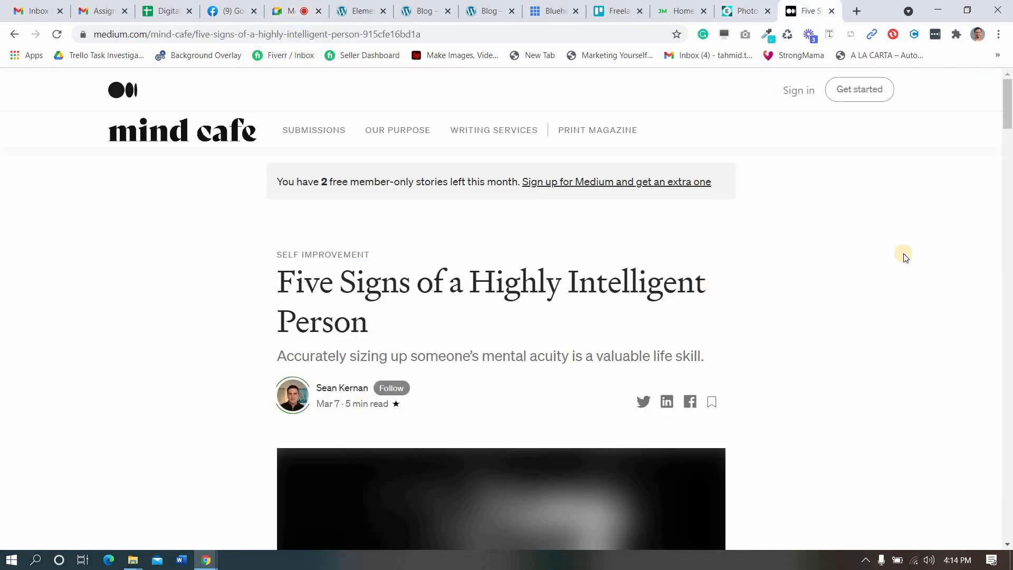
drag(1012, 389, 306, 404)
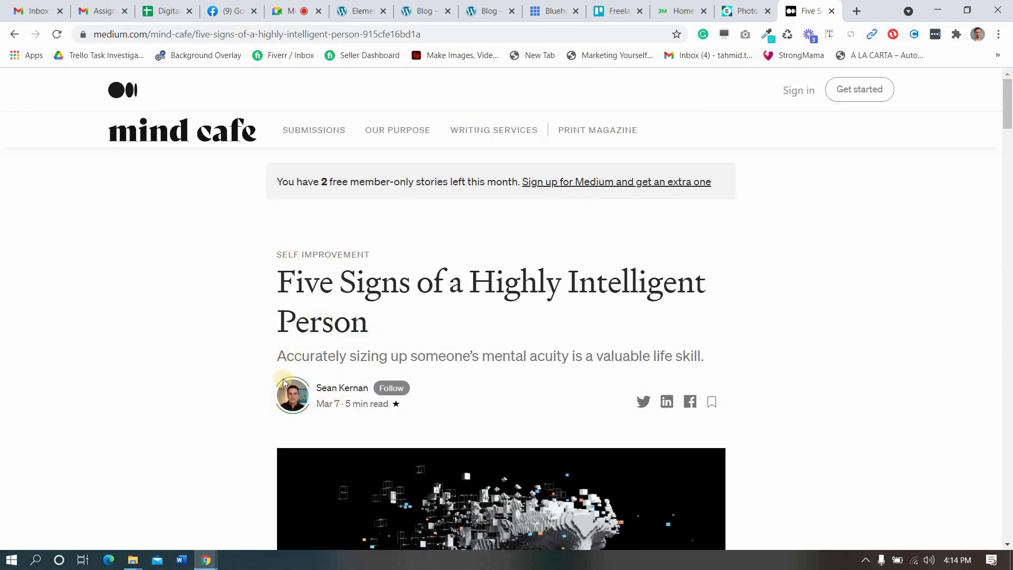
click(294, 7)
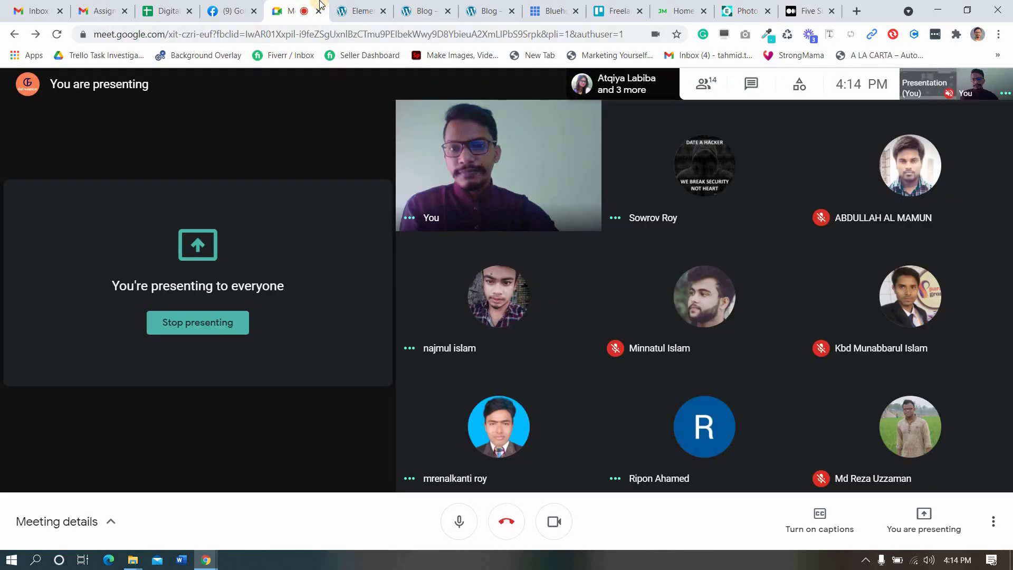
click(353, 15)
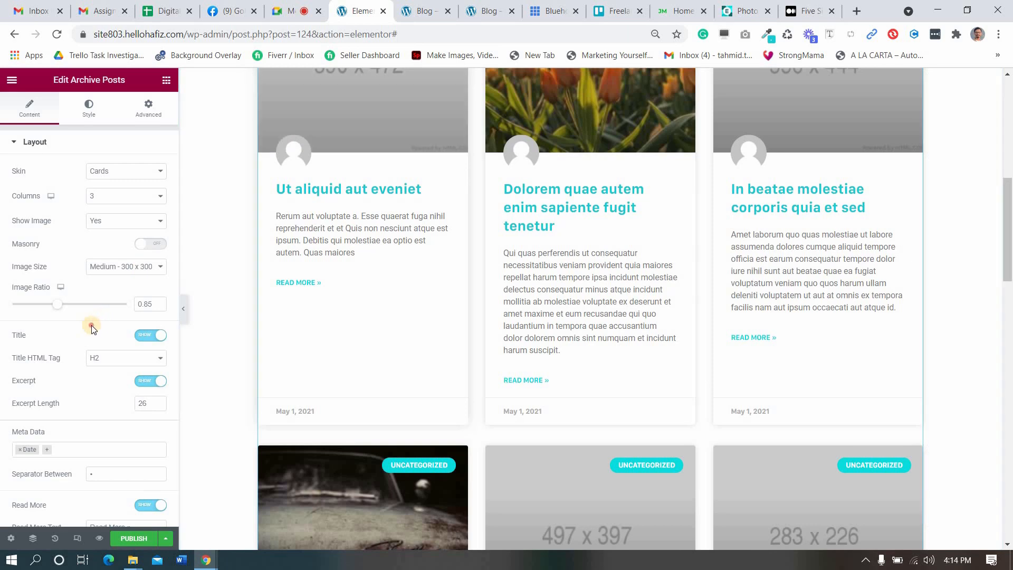
click(288, 4)
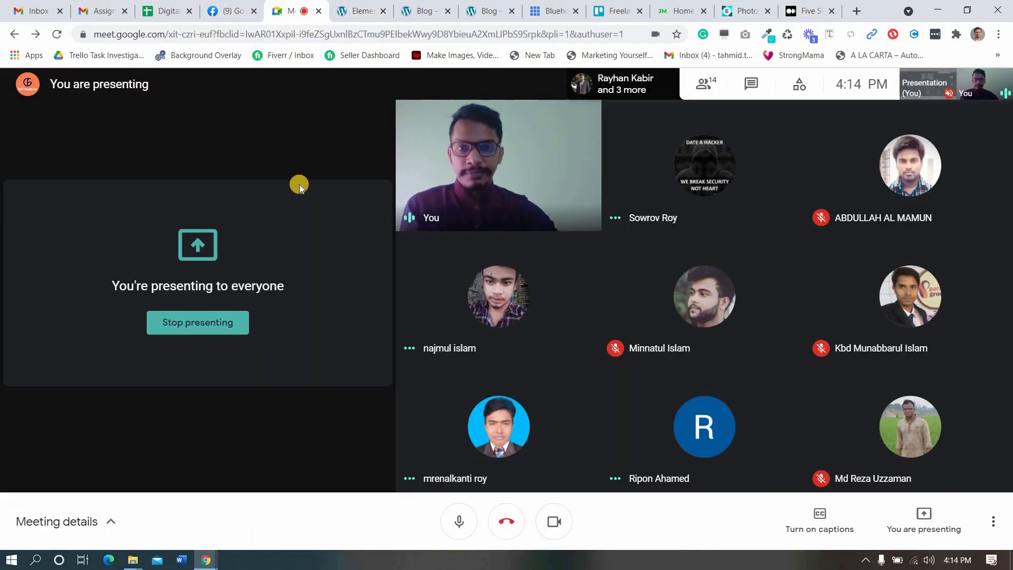
click(358, 11)
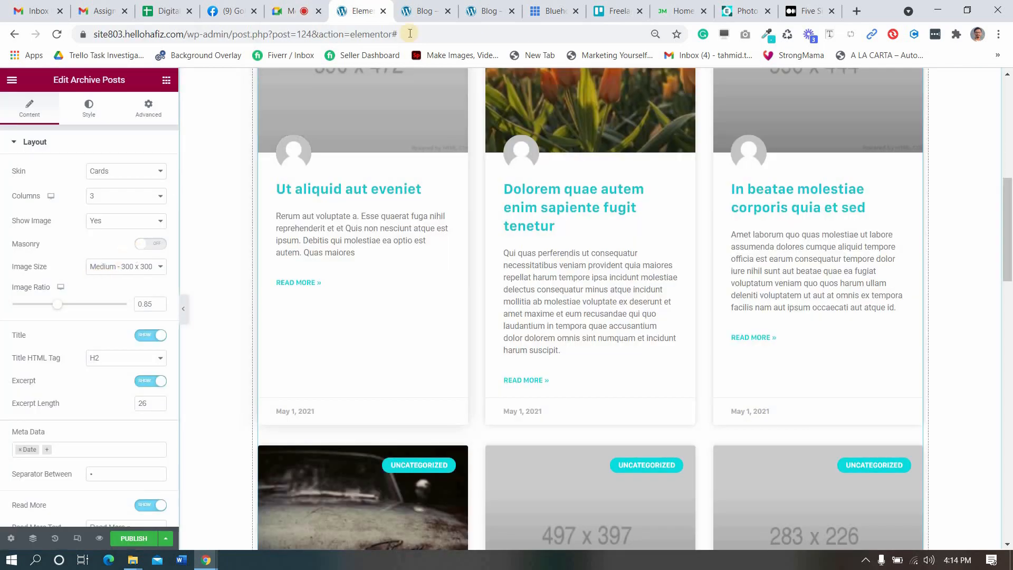
- Check the reference page's post cards and hide the author avatar on the archive post cards
click(501, 5)
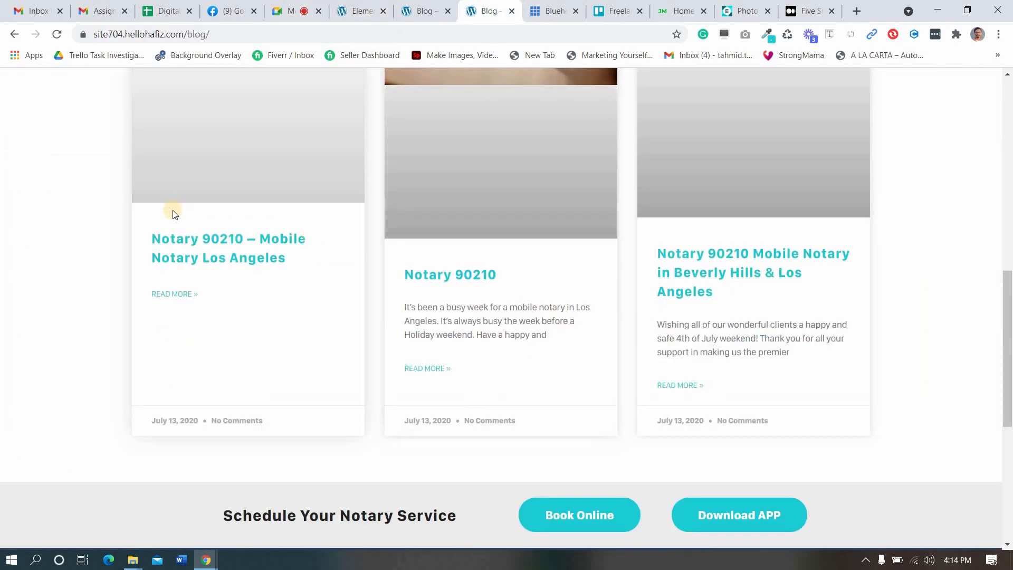
click(362, 7)
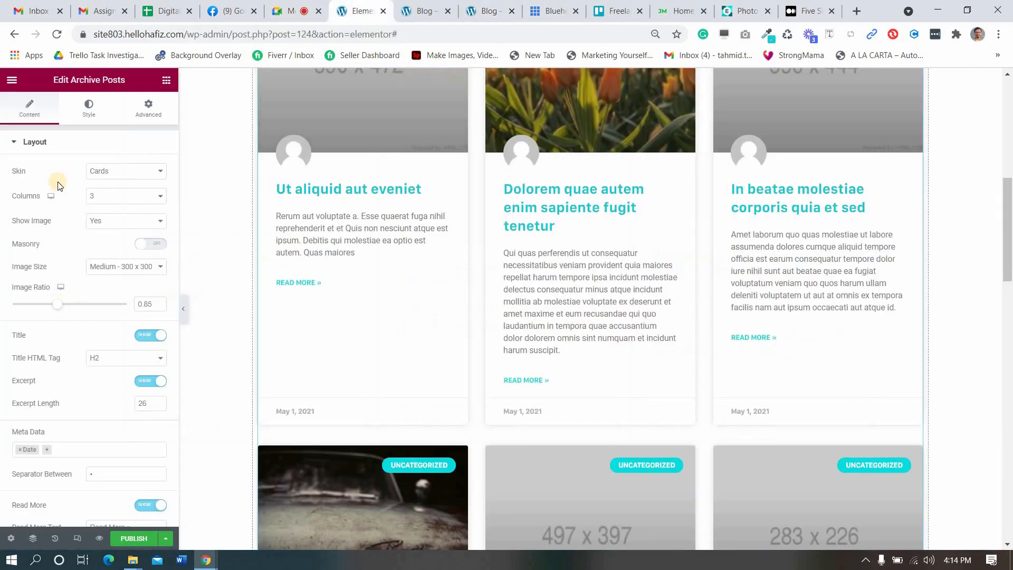
click(34, 144)
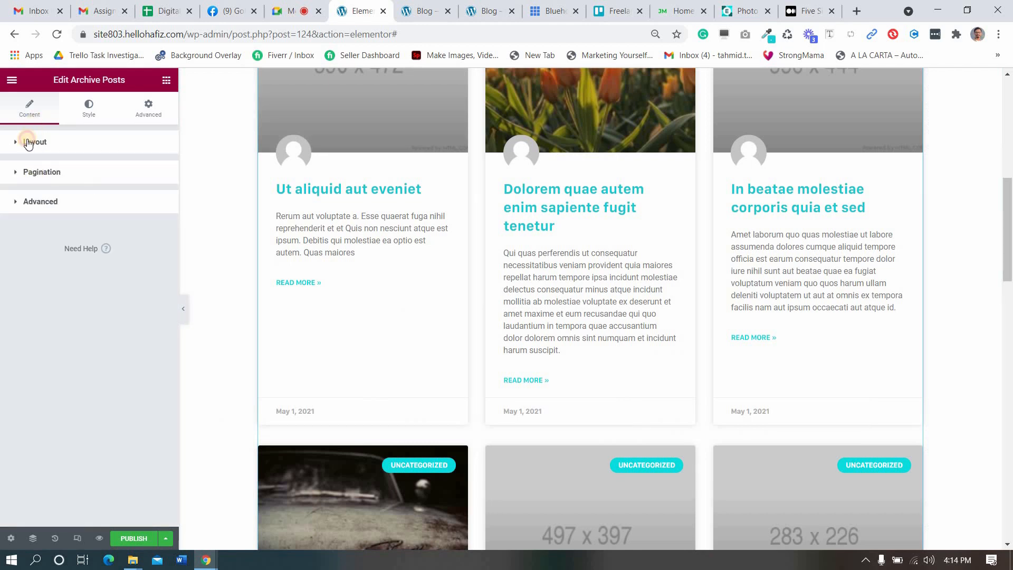
click(28, 143)
scroll(55, 316, down, 4)
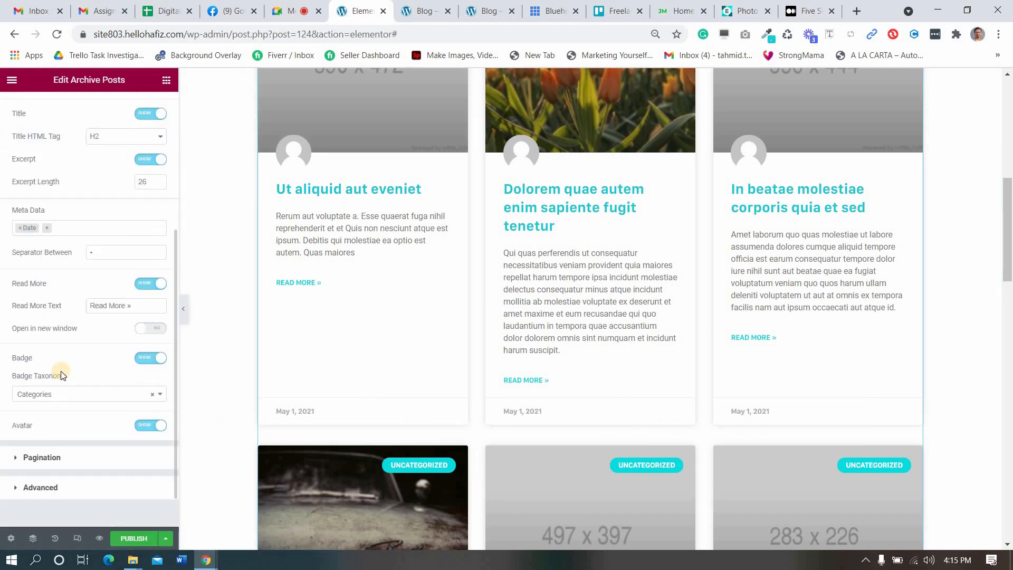
scroll(61, 371, down, 1)
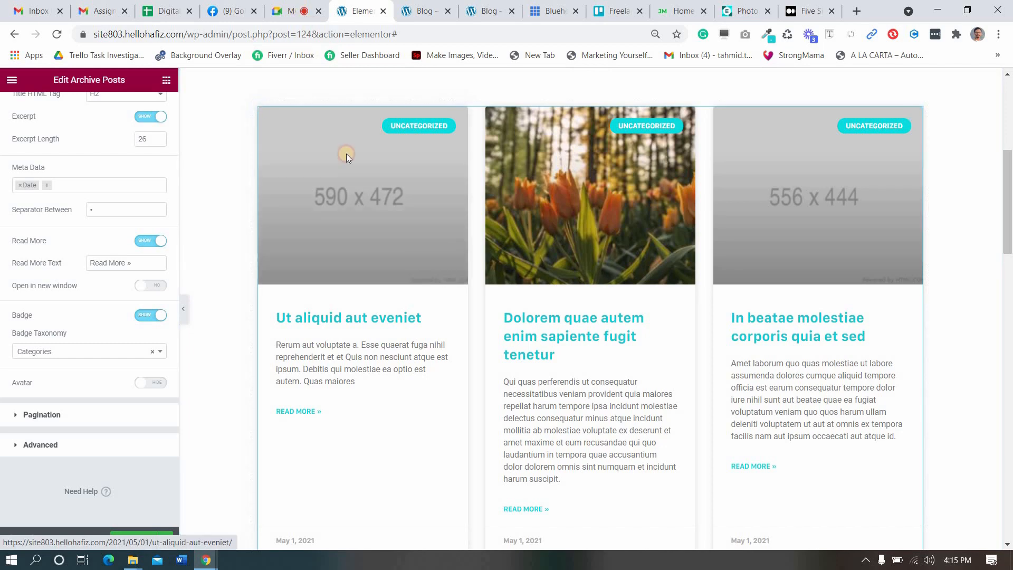
- Compare with the reference page's post images and hide the category badge on the archive post cards
key(ctrl+shift+Tab)
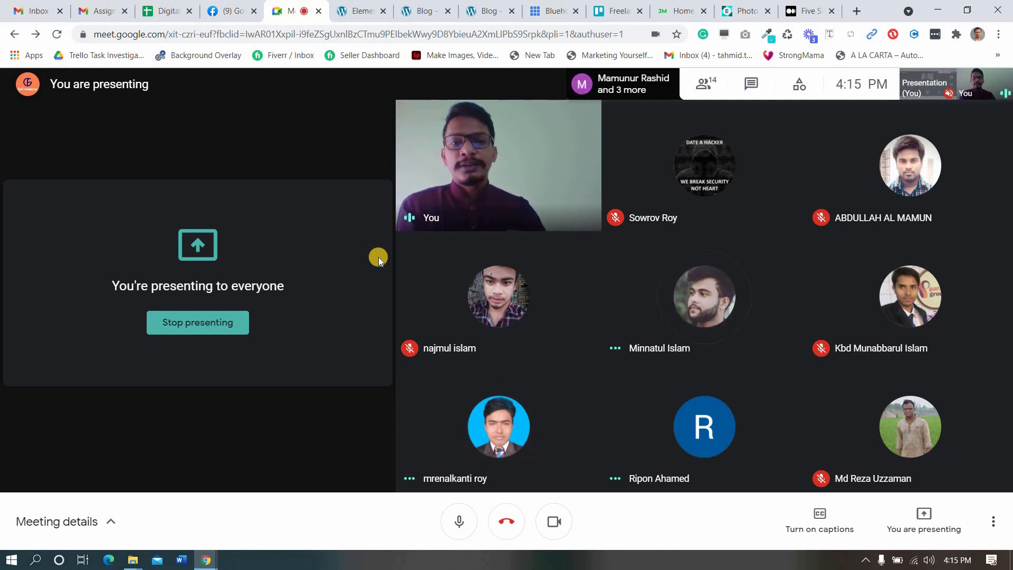
click(487, 11)
scroll(551, 299, up, 10)
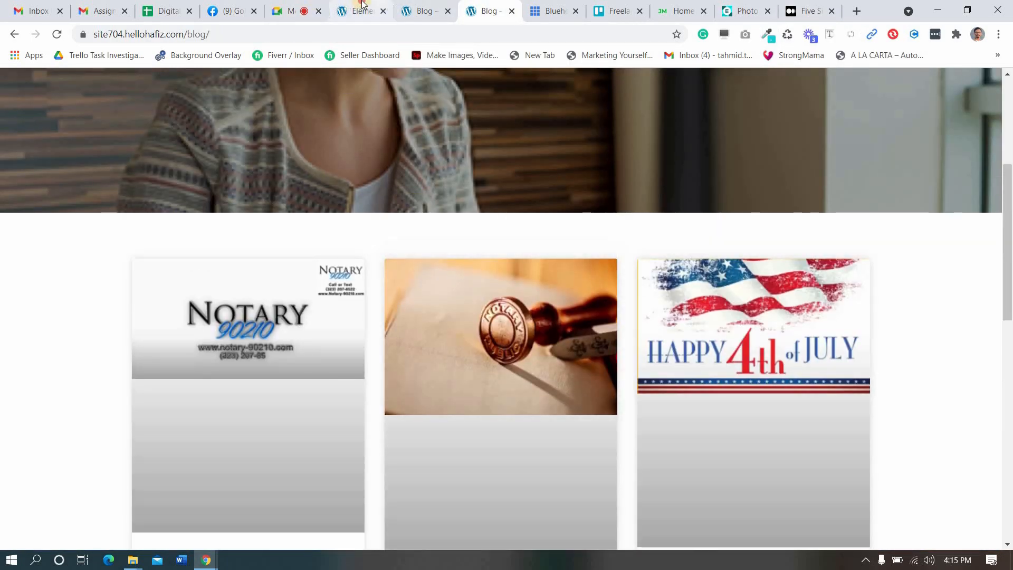
click(362, 11)
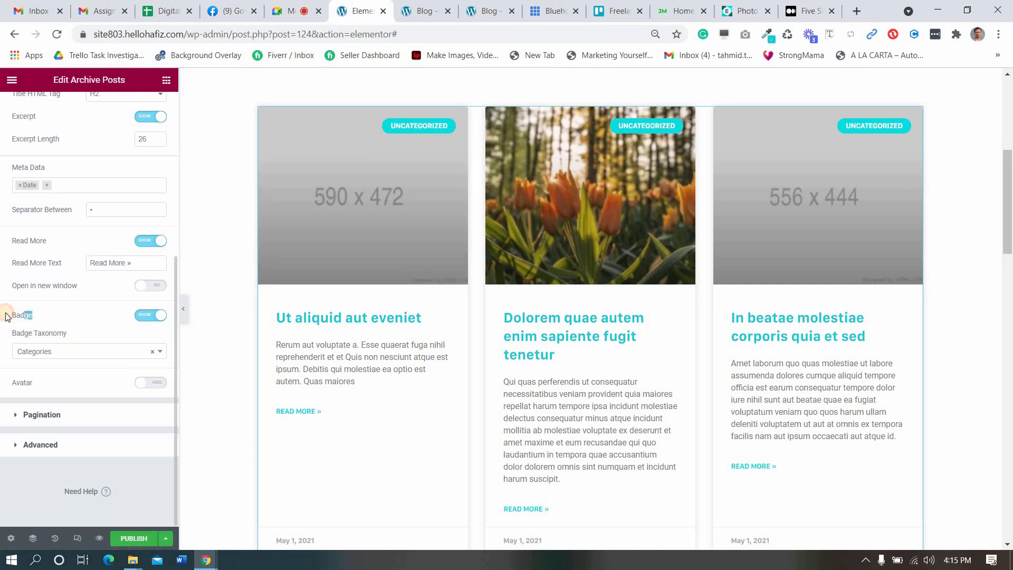
click(37, 358)
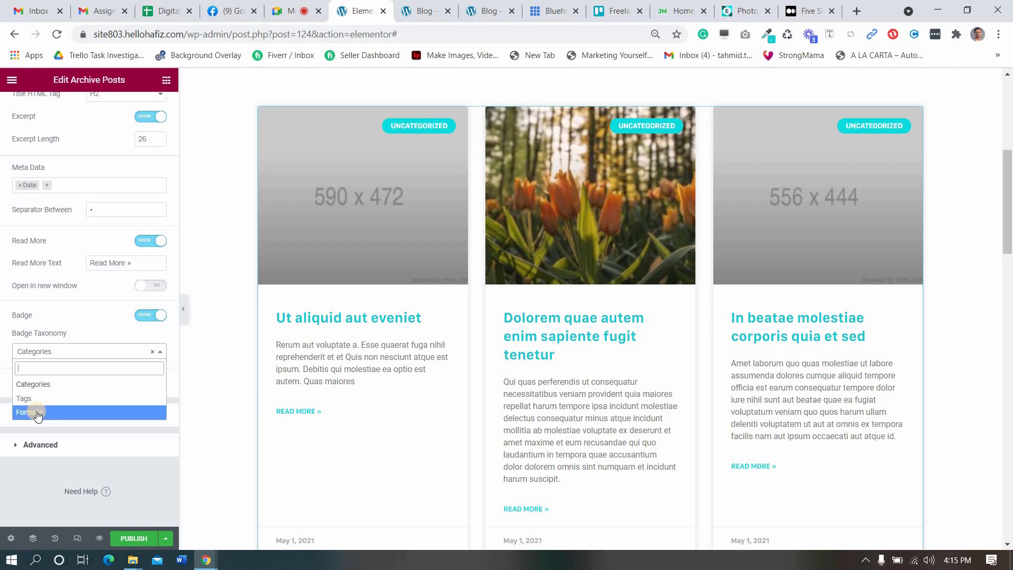
click(141, 315)
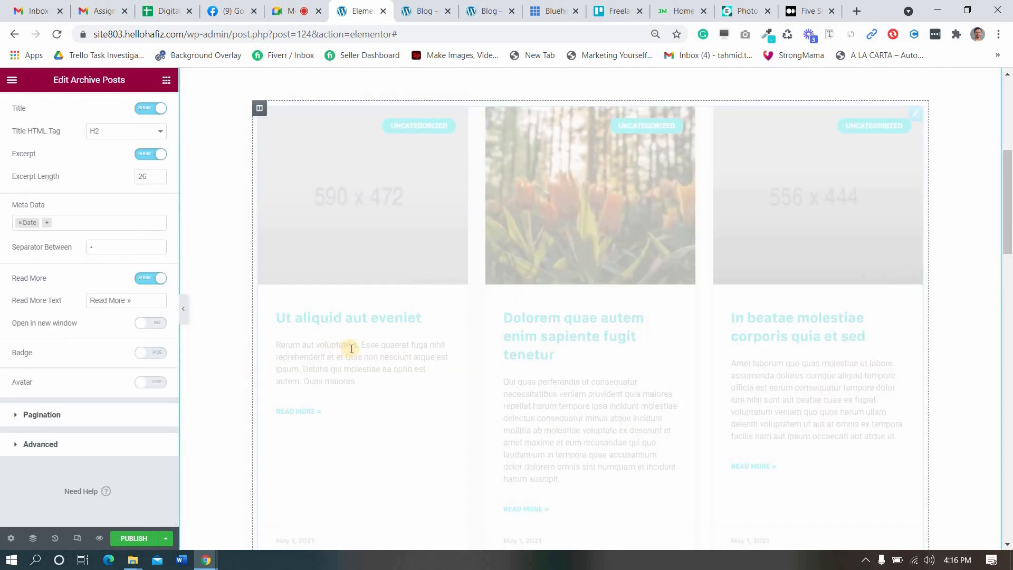
- Review the full grid of archive post cards and open the widget's Pagination settings
scroll(879, 285, down, 8)
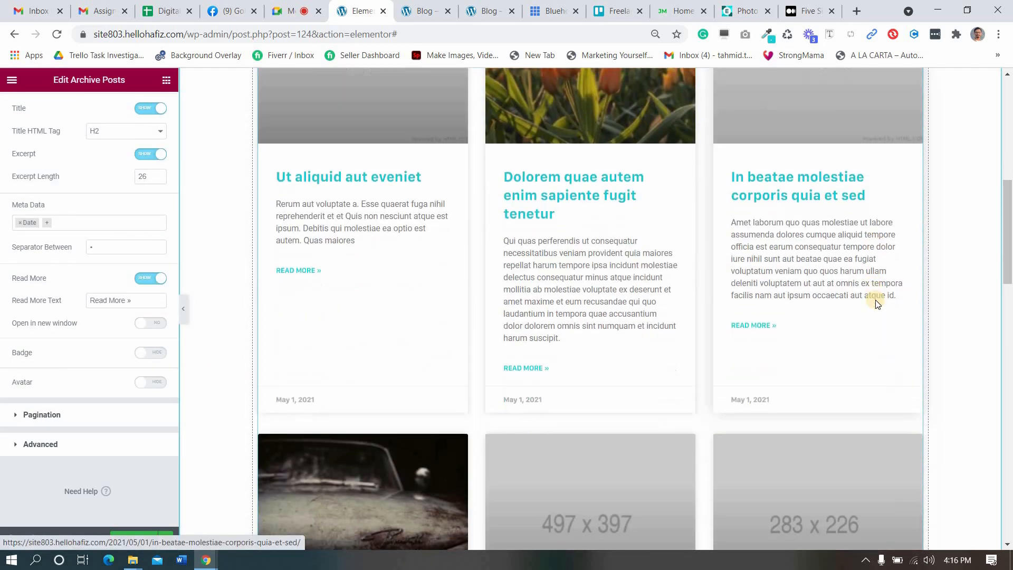
scroll(877, 305, down, 10)
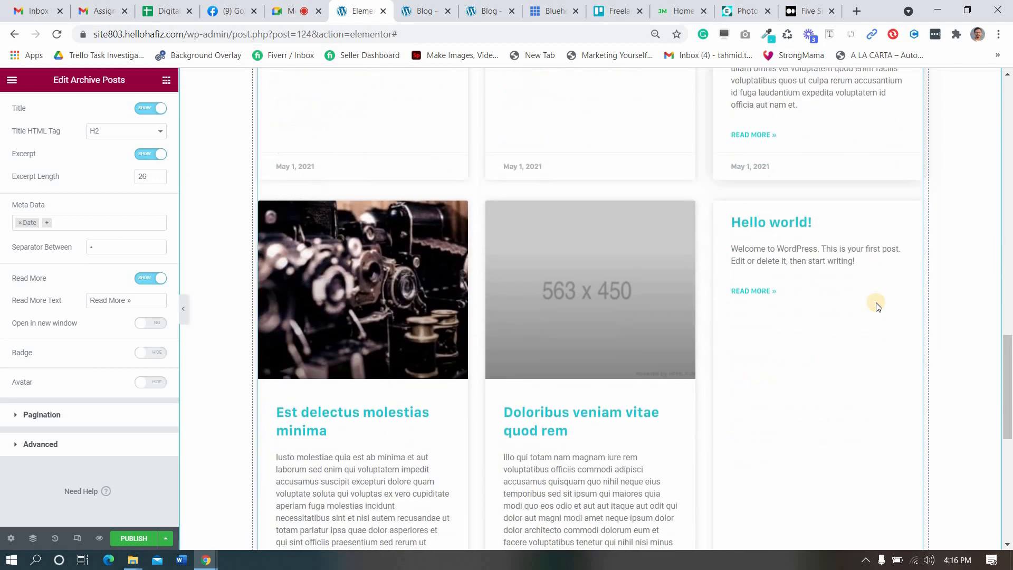
scroll(876, 303, up, 18)
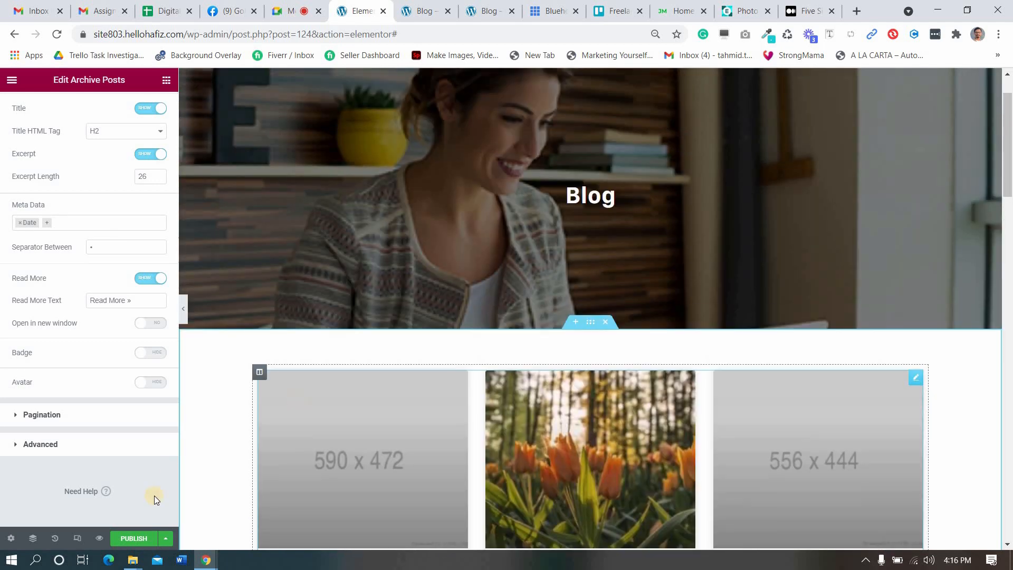
scroll(44, 425, up, 4)
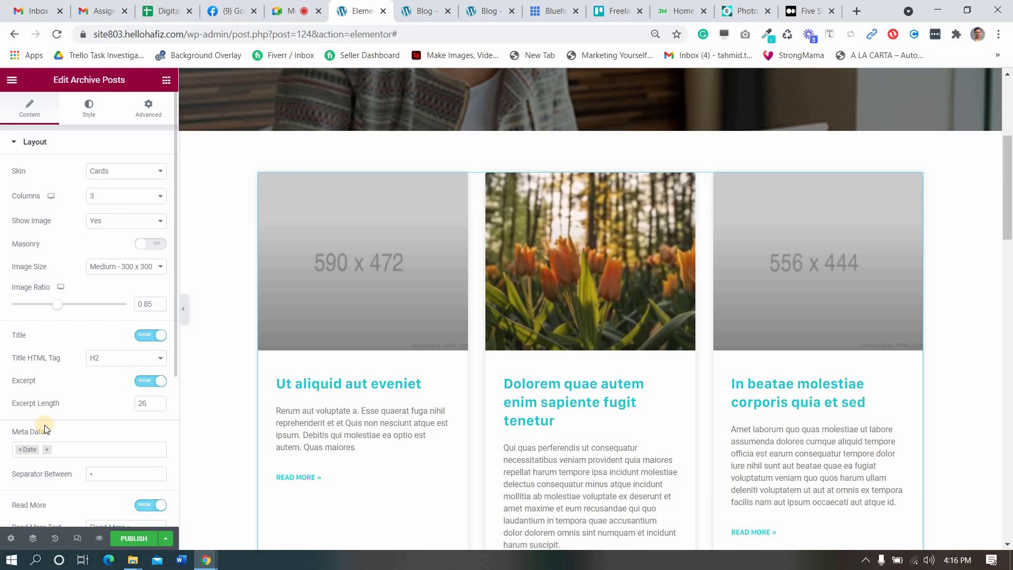
scroll(44, 437, down, 4)
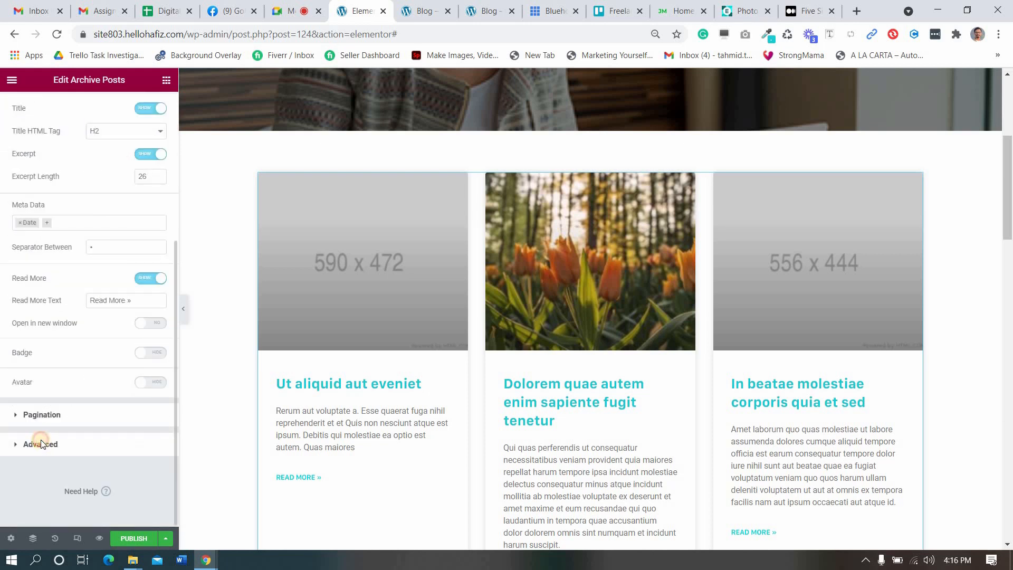
click(40, 443)
click(36, 182)
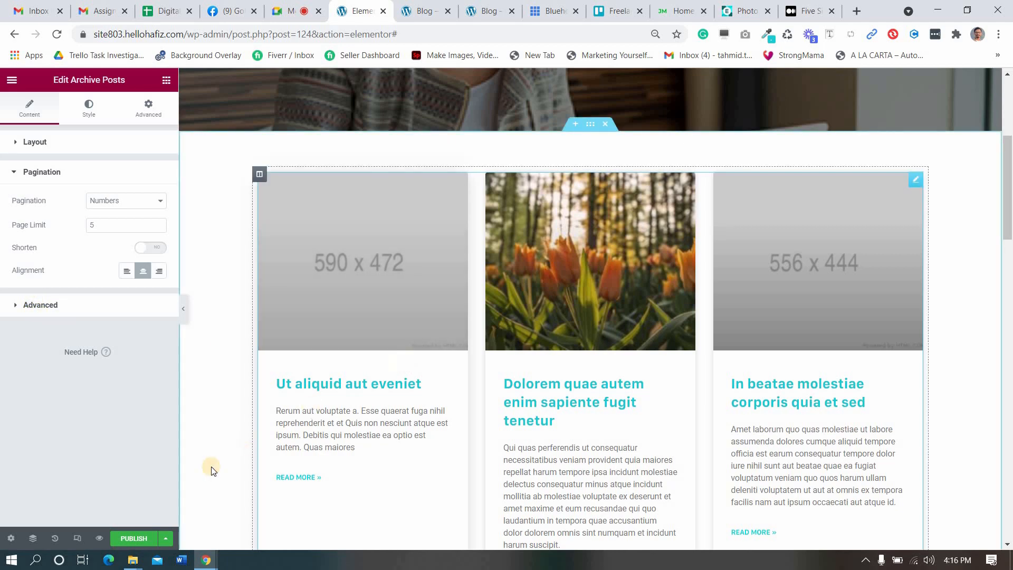
scroll(208, 468, down, 5)
click(132, 539)
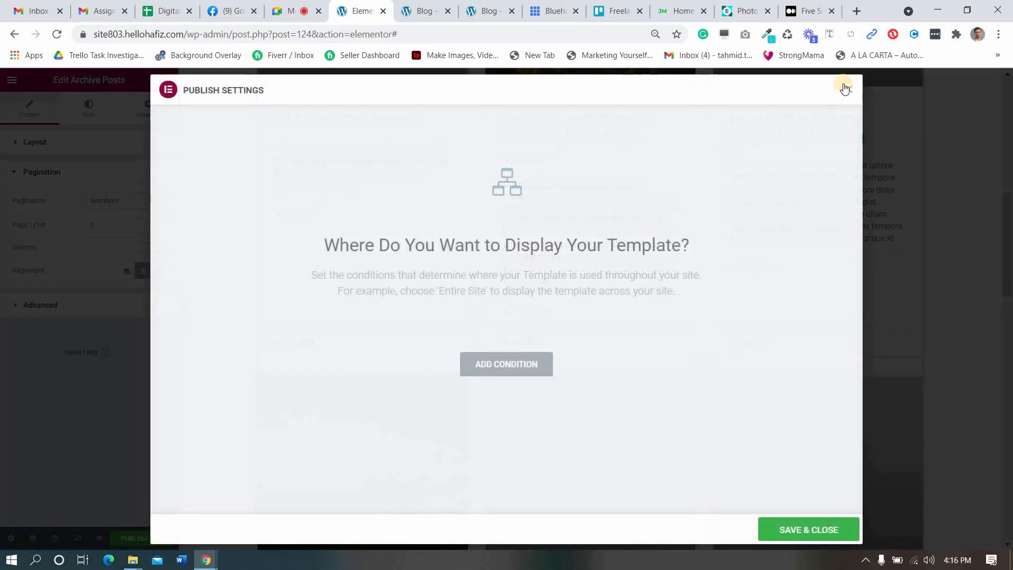
click(848, 90)
- Compare the template's hero and post cards with the layout of the reference blog page
scroll(557, 324, up, 6)
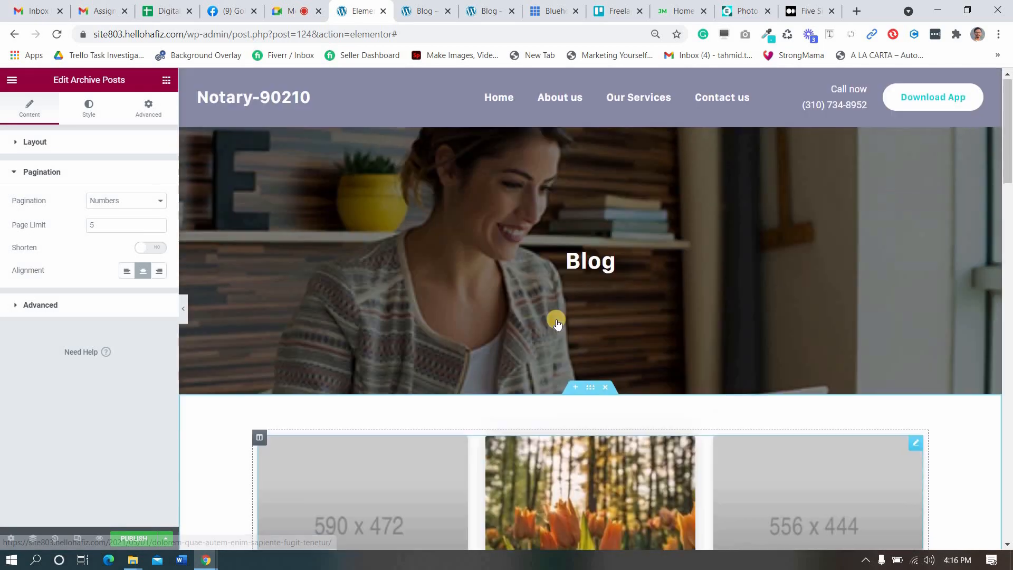
scroll(558, 325, down, 11)
scroll(557, 324, up, 4)
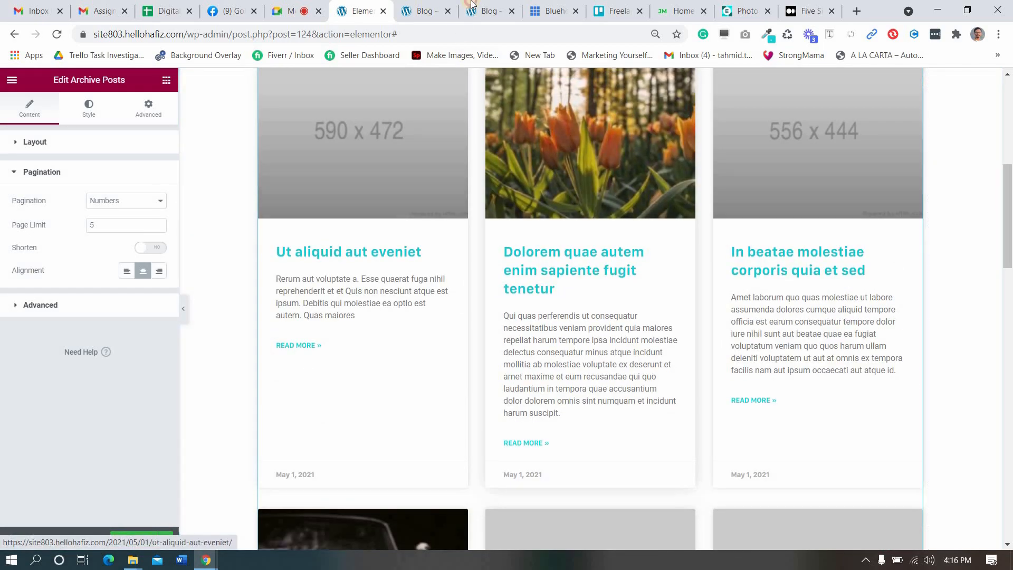
click(454, 11)
click(478, 11)
scroll(492, 218, down, 4)
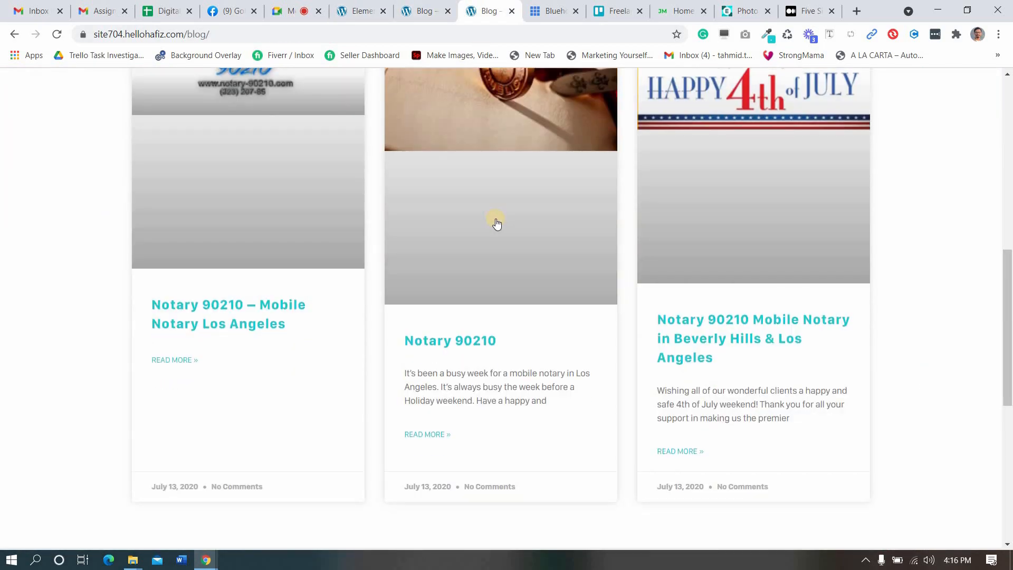
scroll(496, 221, down, 4)
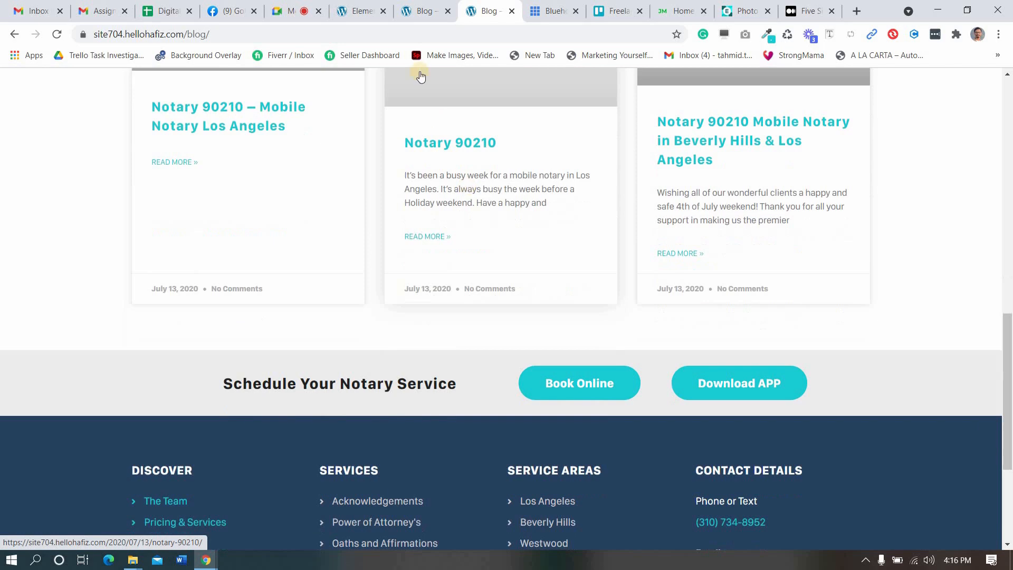
click(421, 7)
click(362, 11)
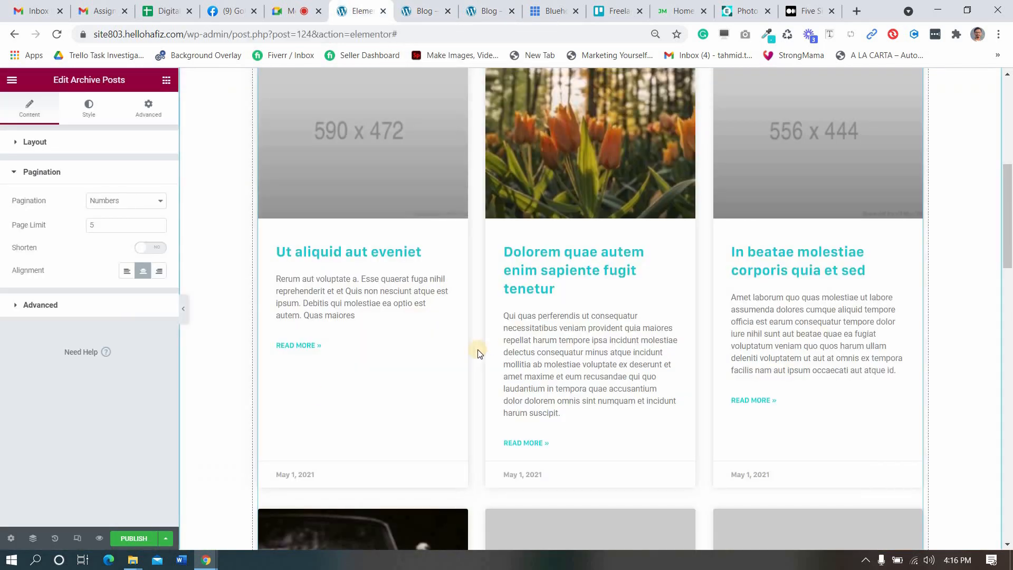
- Publish the archive template with a display condition that includes All Archives
scroll(477, 352, up, 1)
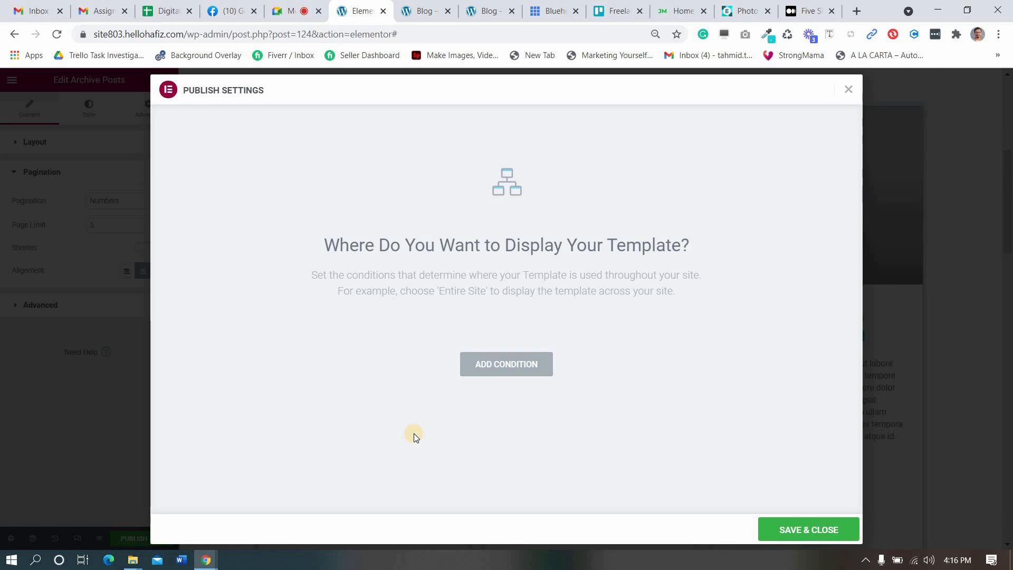
click(303, 9)
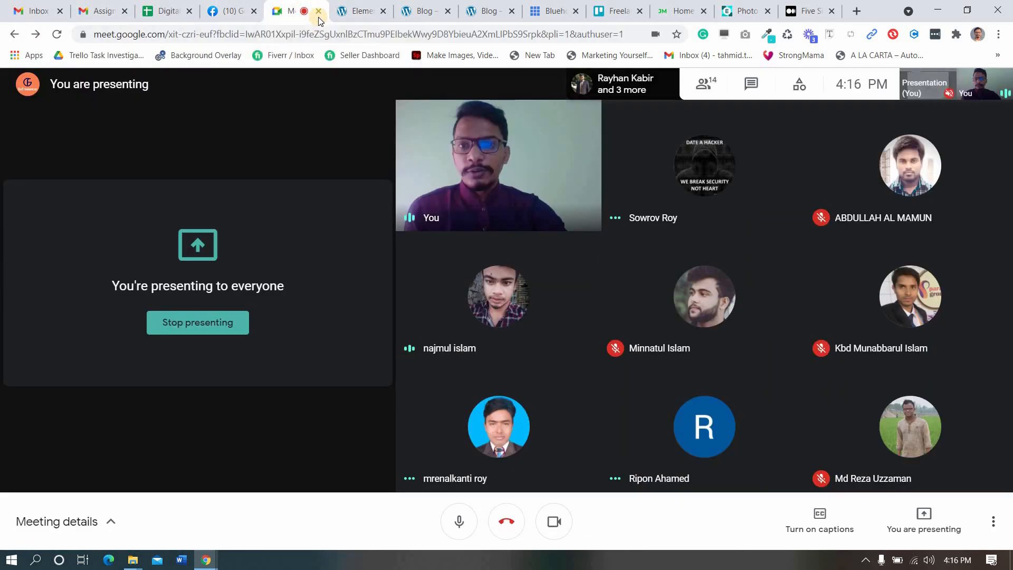
click(351, 6)
click(500, 363)
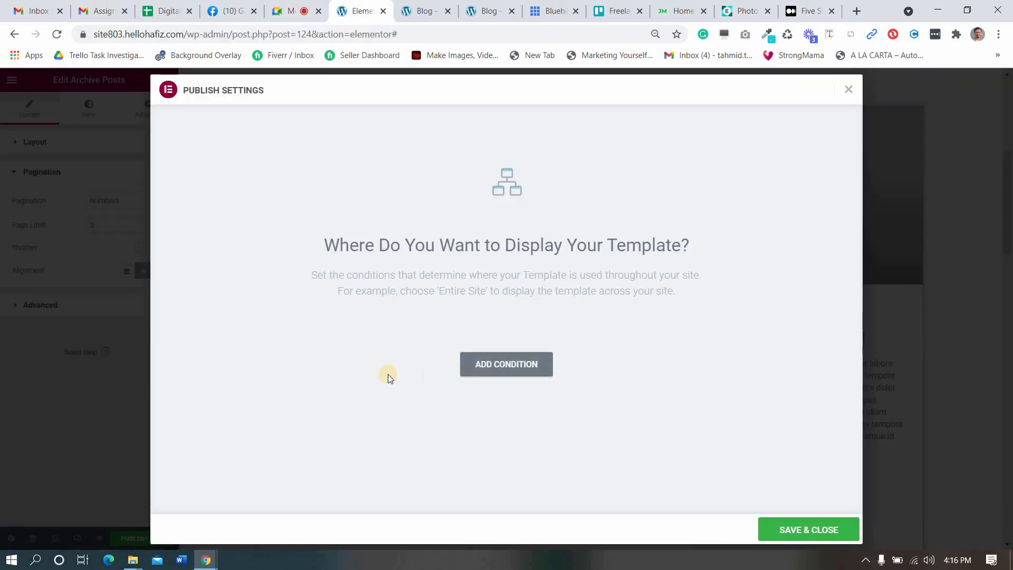
click(292, 5)
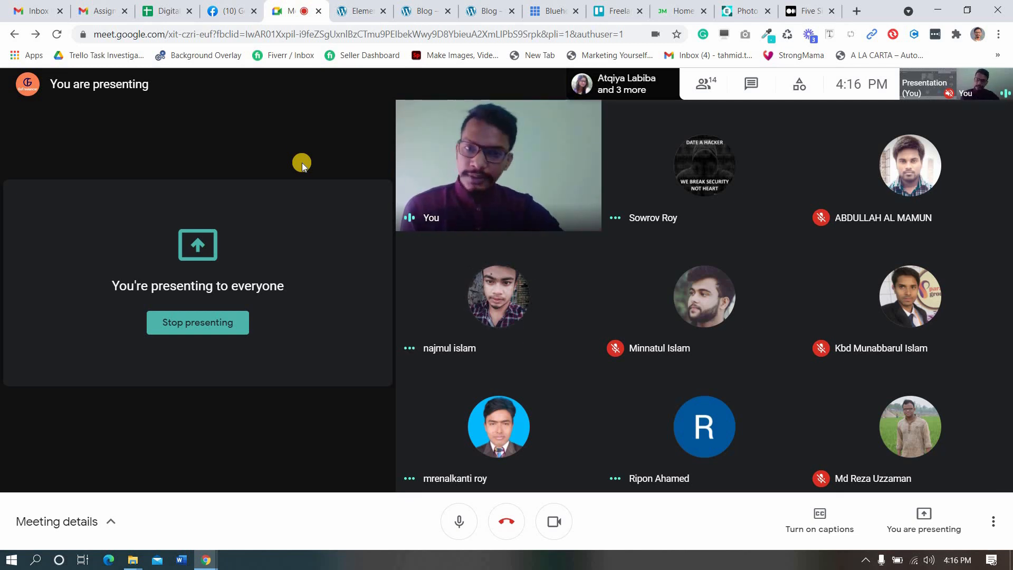
click(359, 10)
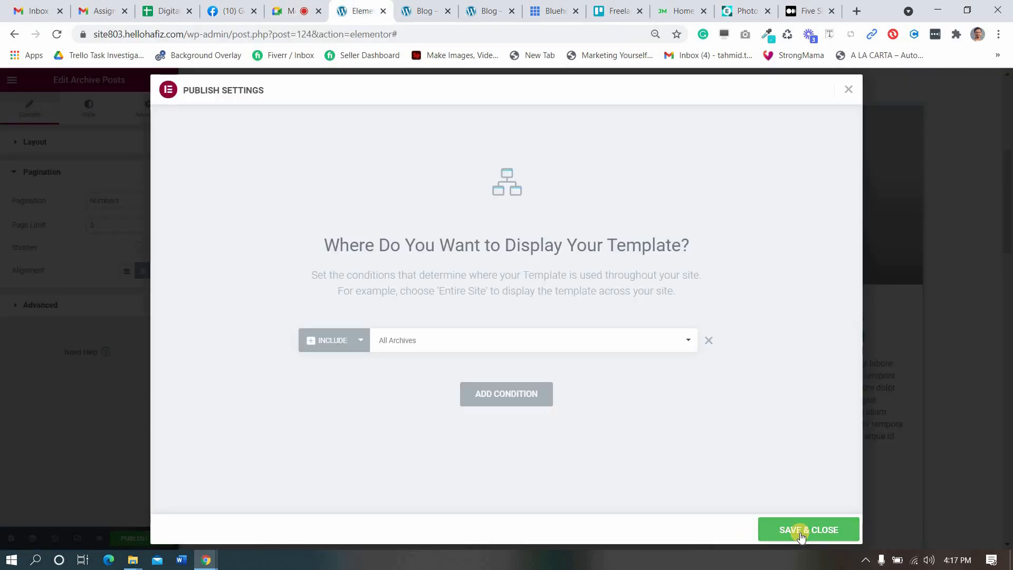
click(796, 531)
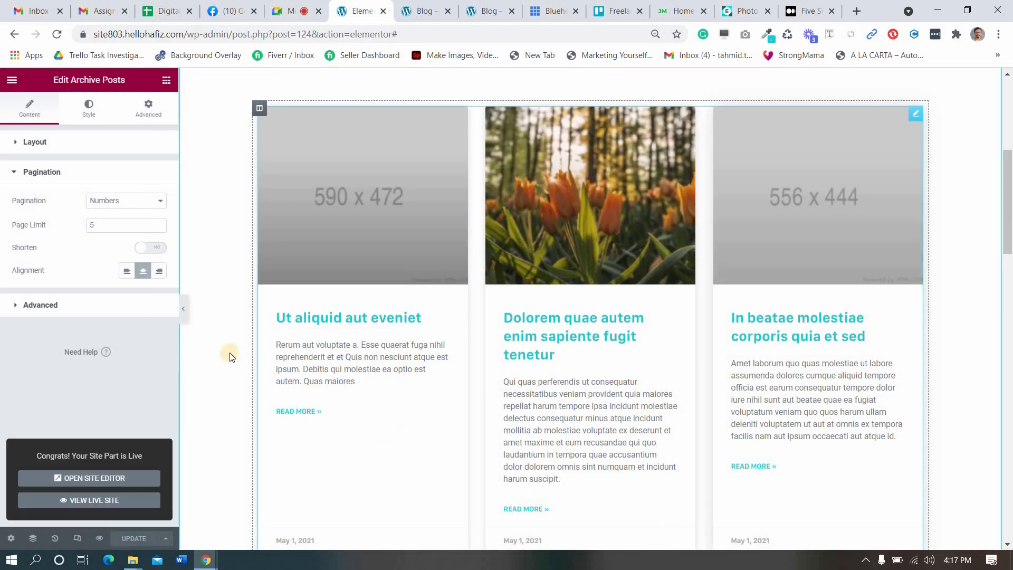
- Reload the site's live blog page to check how the published archive template displays
scroll(496, 323, up, 5)
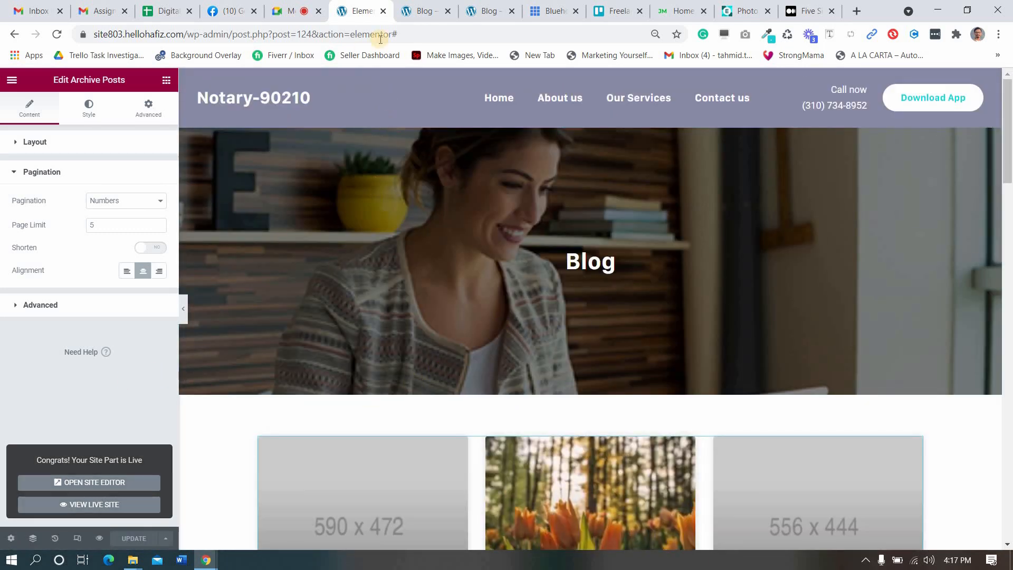
click(422, 11)
key(F5)
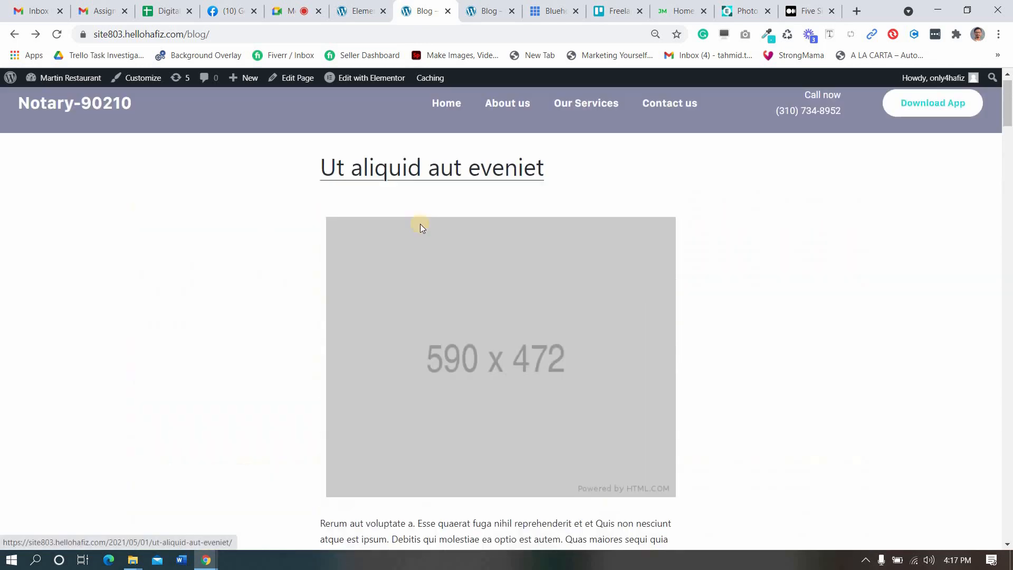
- Reload the live blog page and review the archive template's hero and the full grid of post cards
key(F5)
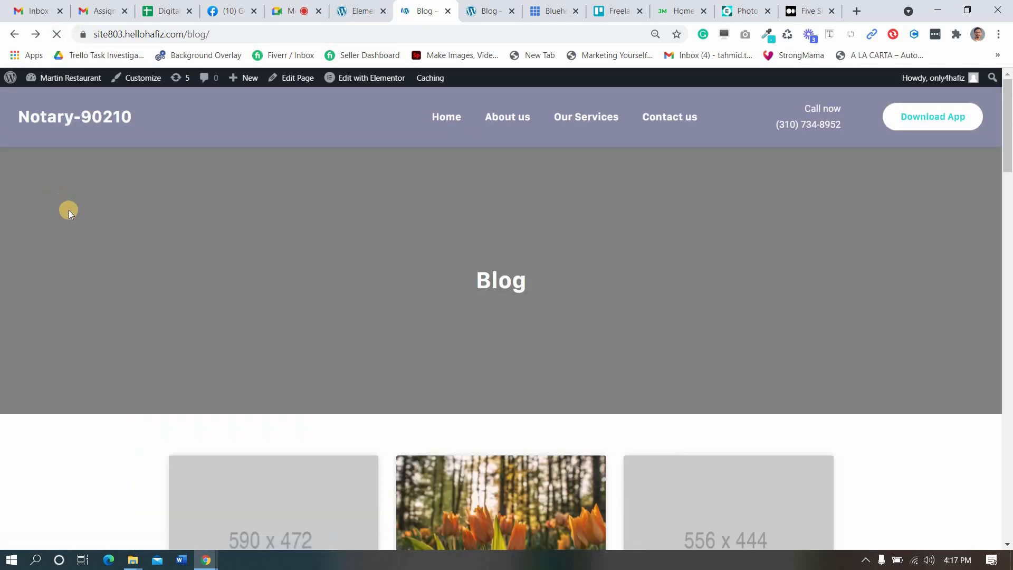
scroll(95, 242, down, 6)
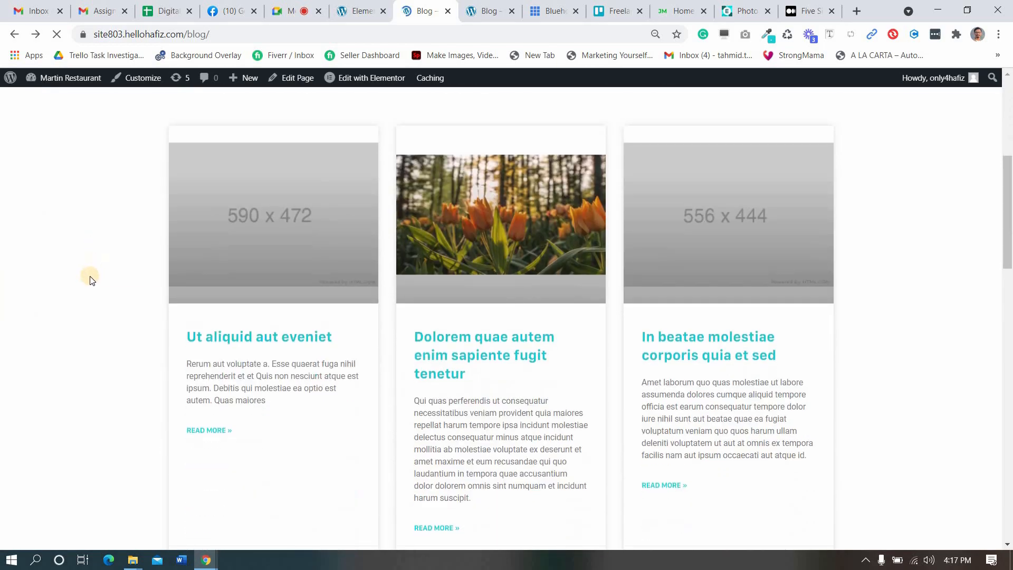
scroll(91, 279, down, 10)
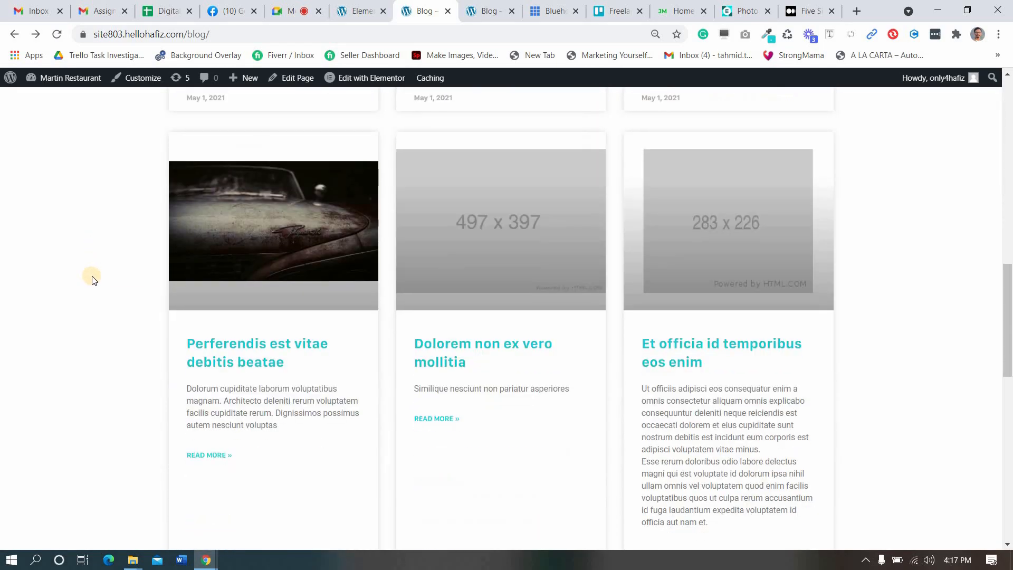
scroll(92, 279, down, 9)
scroll(91, 275, up, 20)
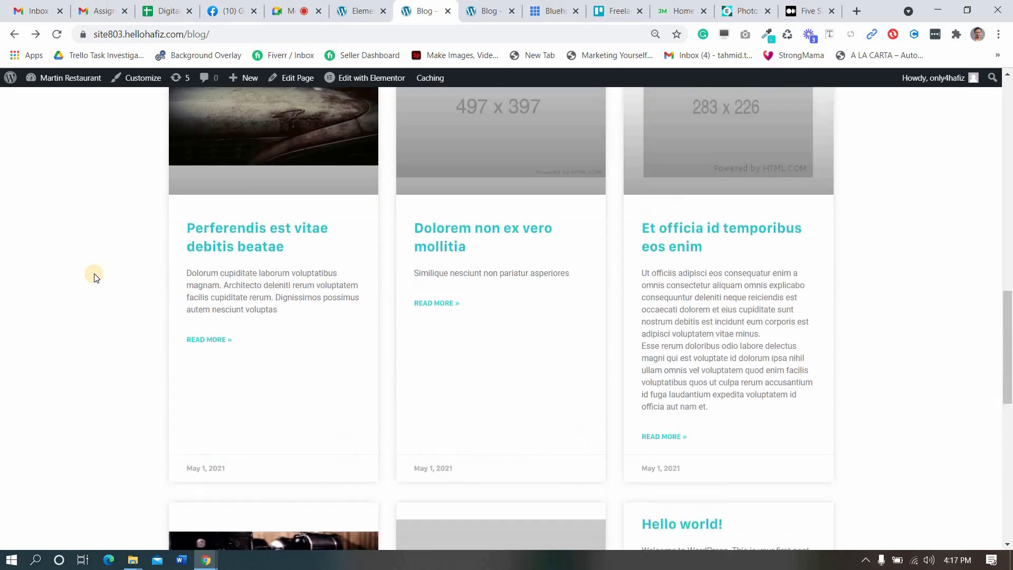
scroll(362, 277, up, 3)
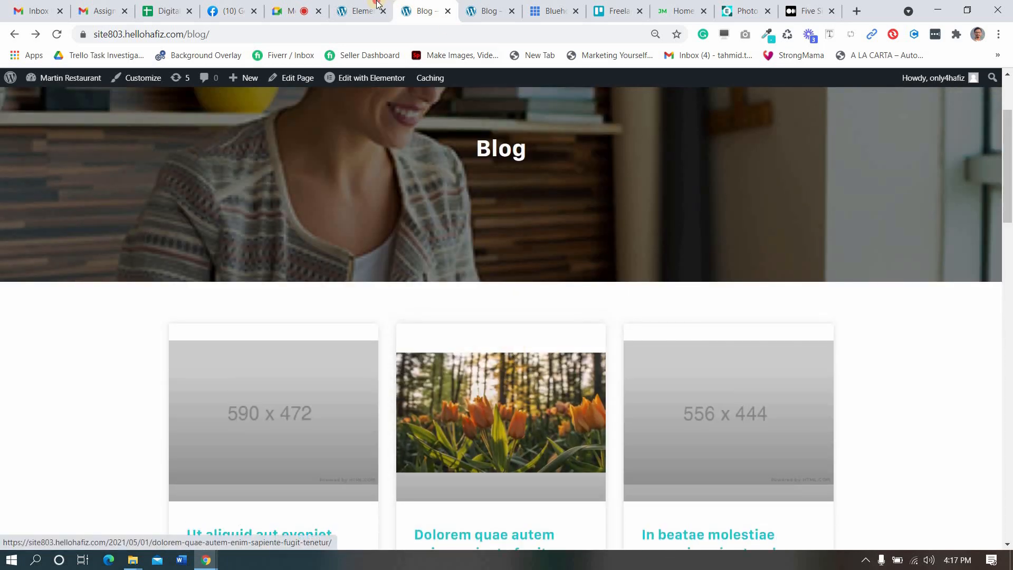
- Set the Archive Posts widget's image ratio to 0.6 and update the archive template
click(361, 11)
scroll(945, 350, down, 3)
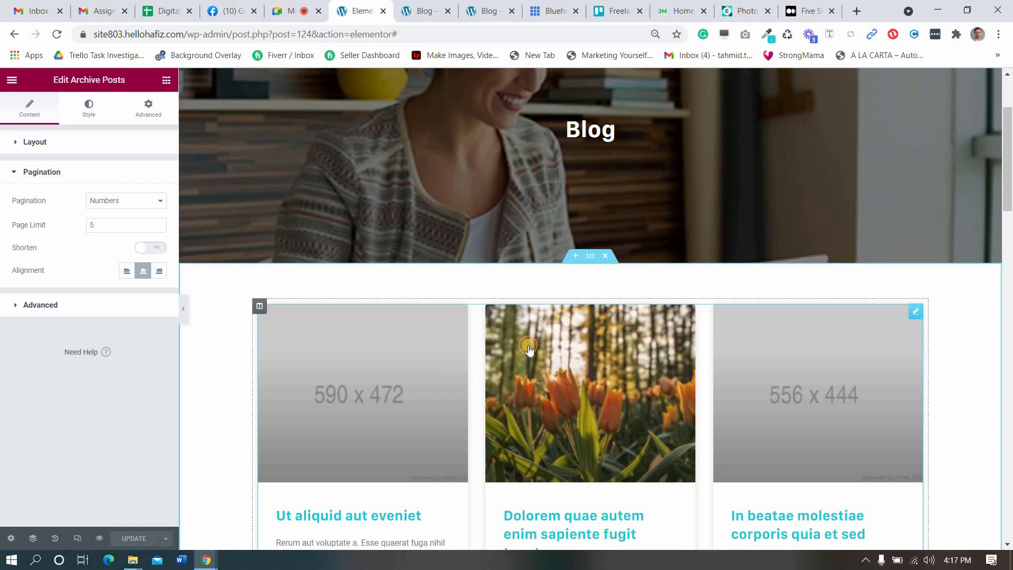
click(25, 135)
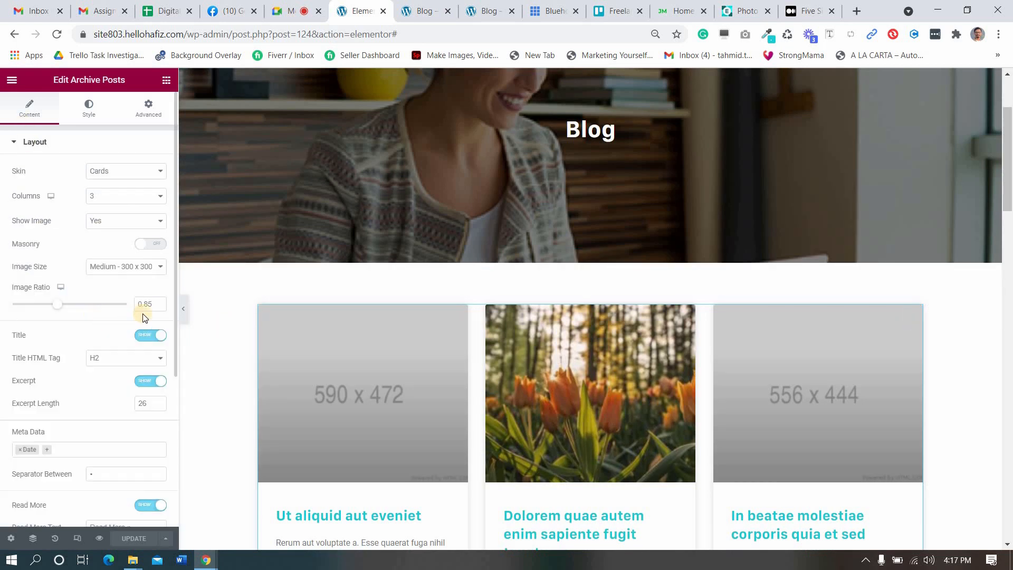
click(159, 308)
click(159, 307)
click(159, 307)
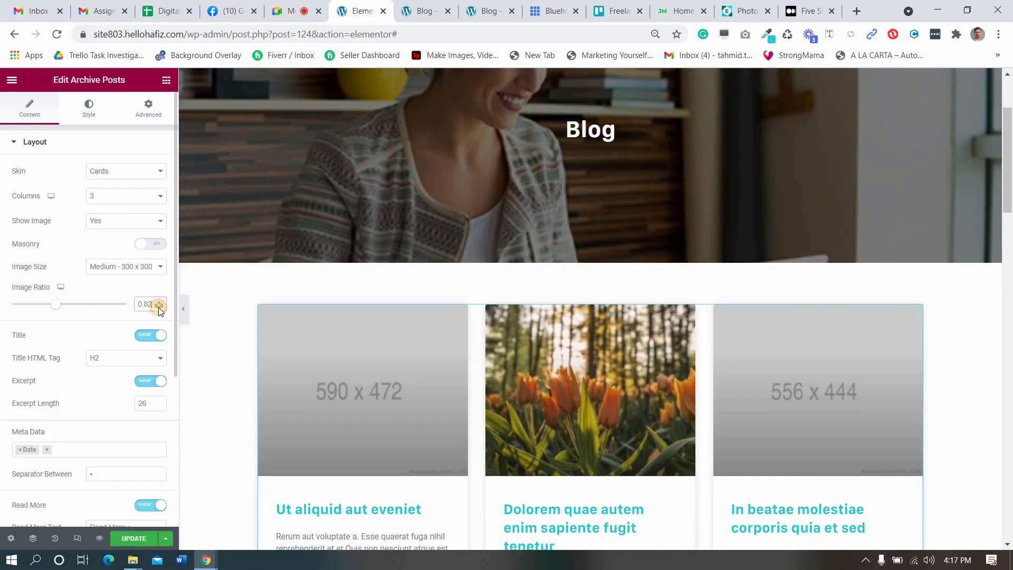
click(159, 308)
click(159, 308)
click(159, 308)
click(159, 307)
click(159, 308)
click(159, 307)
click(159, 308)
click(159, 308)
click(159, 308)
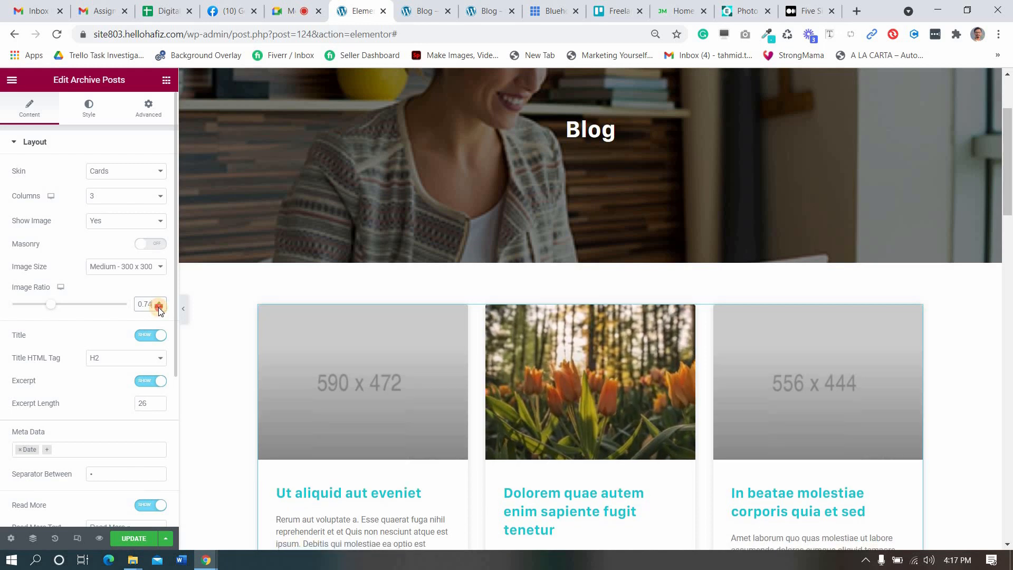
click(159, 308)
click(159, 308)
click(159, 307)
click(158, 307)
click(159, 308)
click(159, 308)
click(159, 308)
click(159, 308)
click(159, 307)
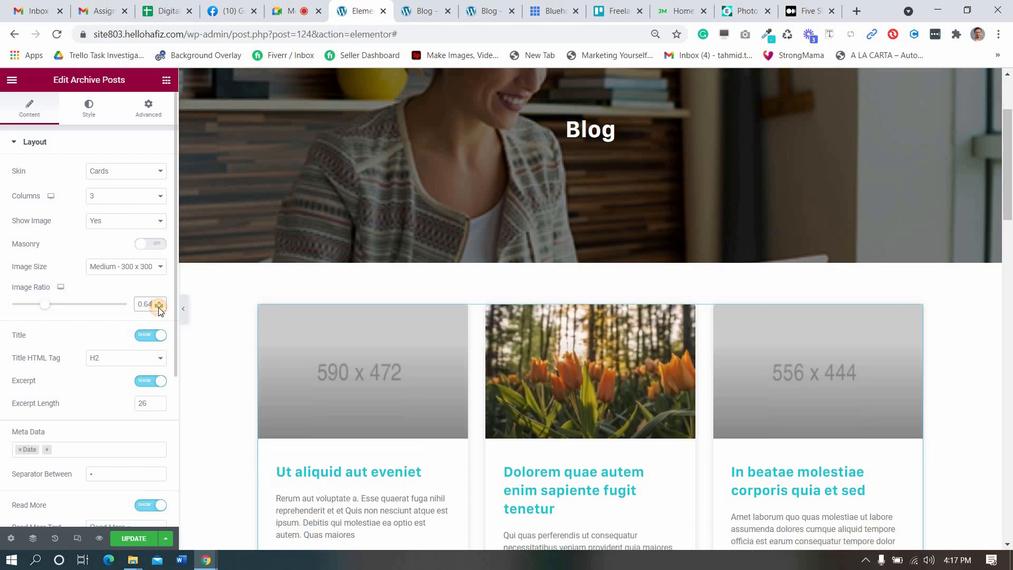
click(159, 308)
click(159, 308)
click(158, 307)
click(159, 307)
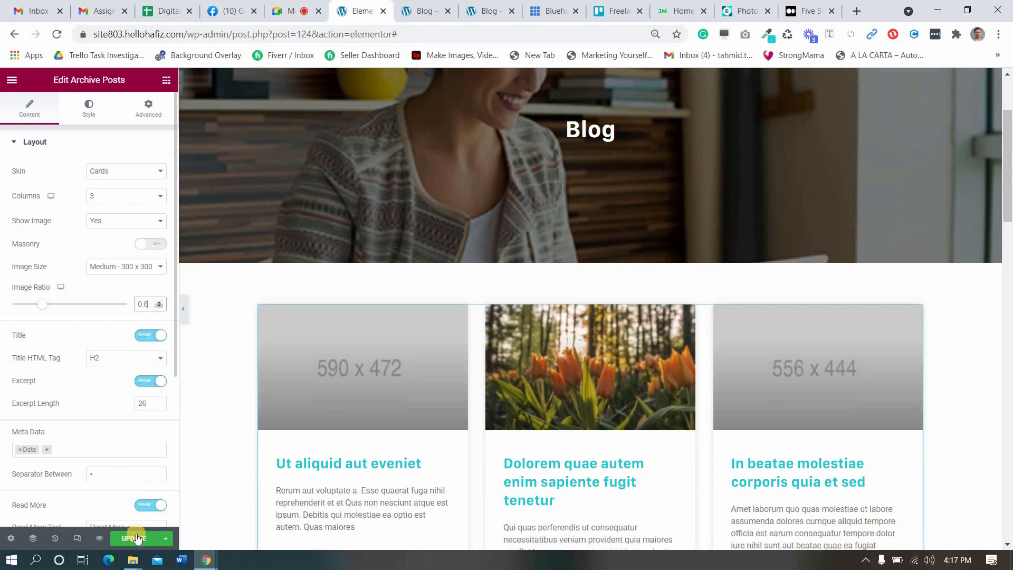
click(134, 538)
- Reload the live blog page and check how the shorter card images display across the whole post grid
click(426, 10)
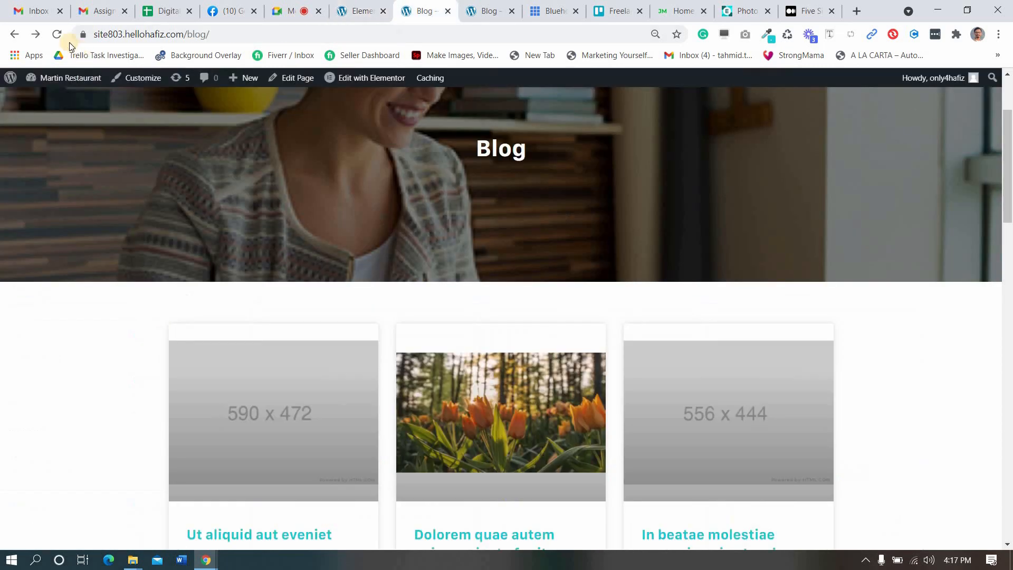
click(58, 35)
scroll(277, 244, up, 3)
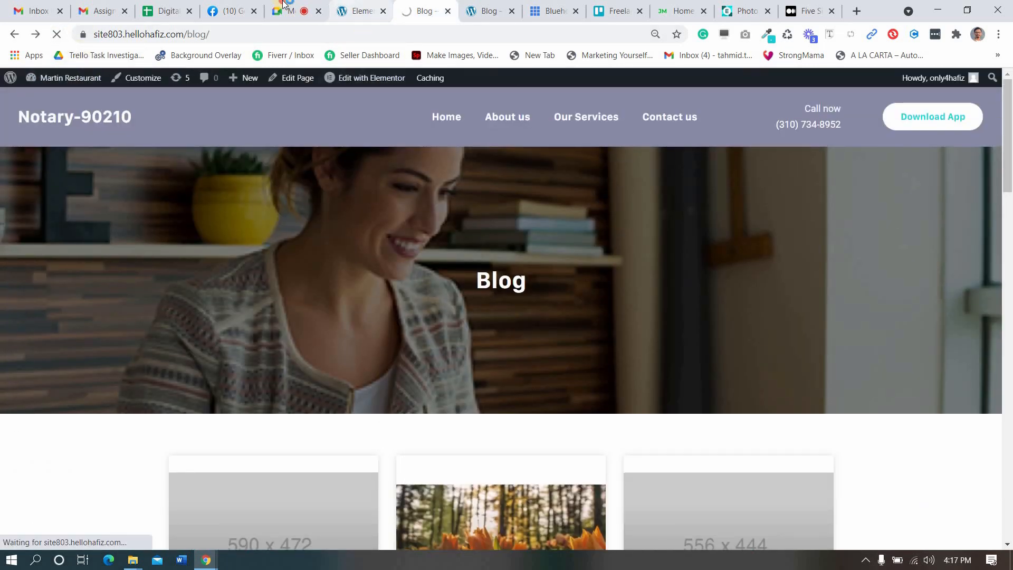
click(311, 8)
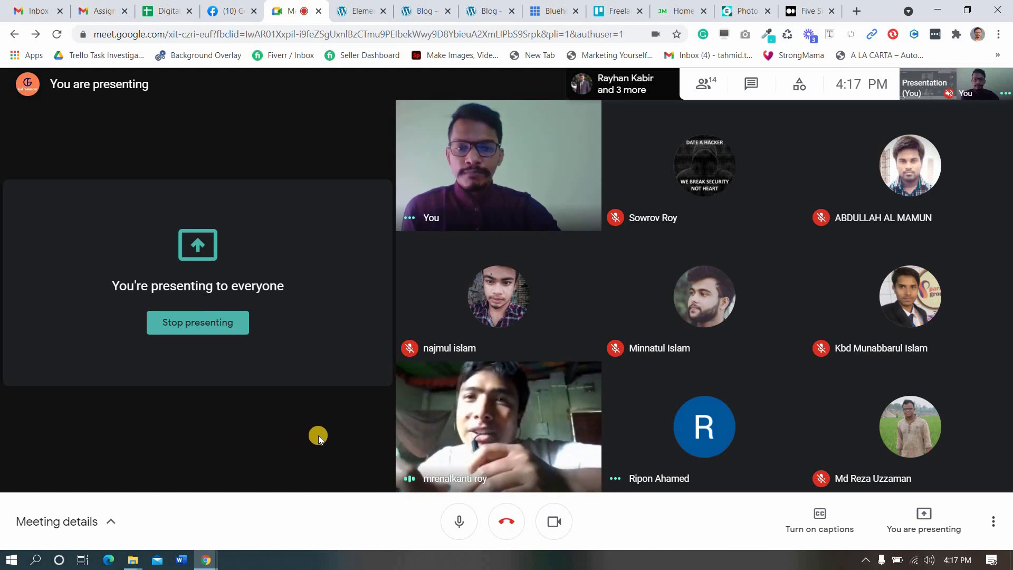
click(364, 10)
key(ctrl+Tab)
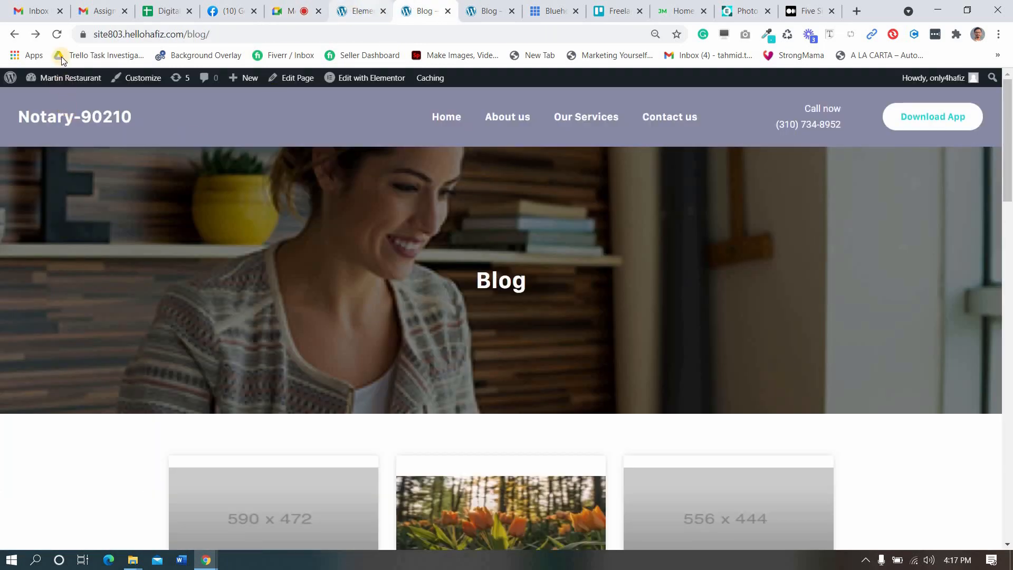
click(56, 34)
scroll(159, 260, down, 3)
scroll(159, 260, up, 3)
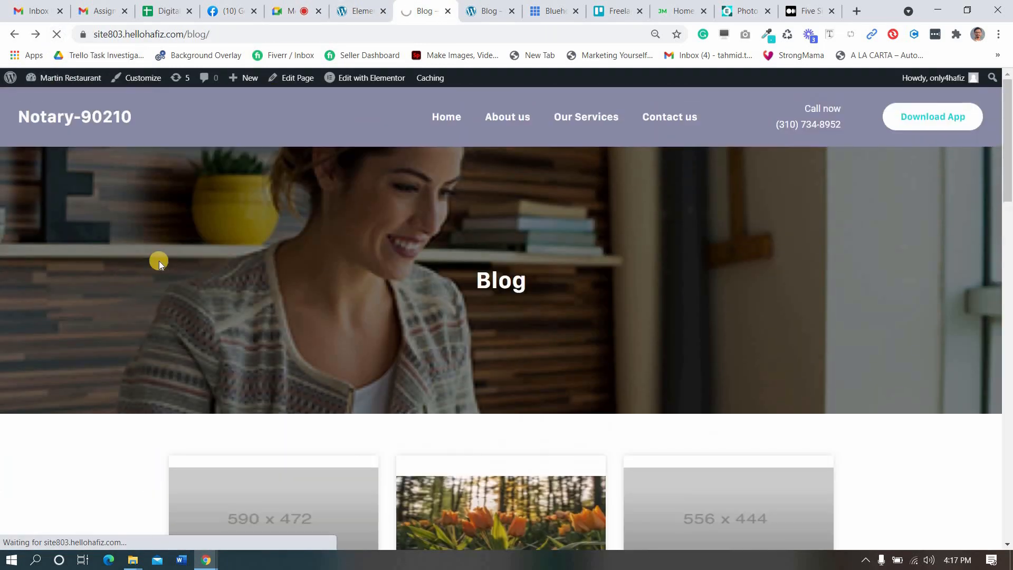
scroll(159, 261, down, 9)
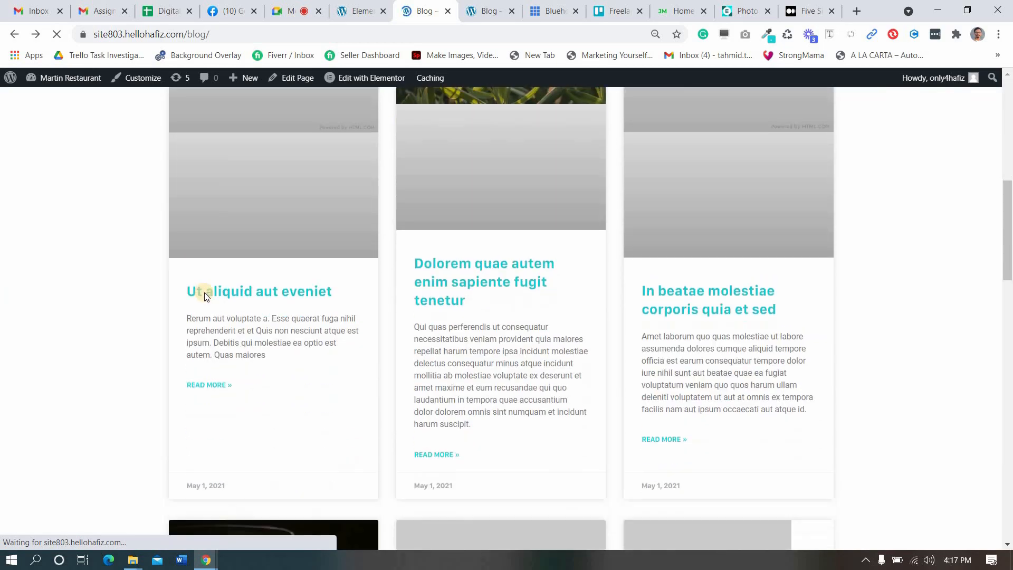
scroll(208, 296, down, 15)
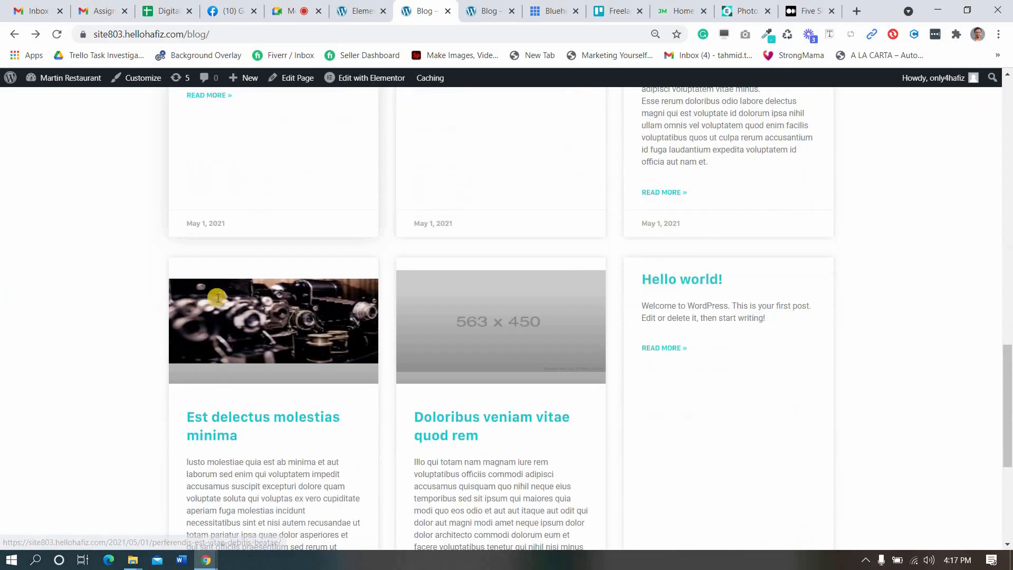
scroll(227, 297, down, 5)
scroll(235, 297, up, 20)
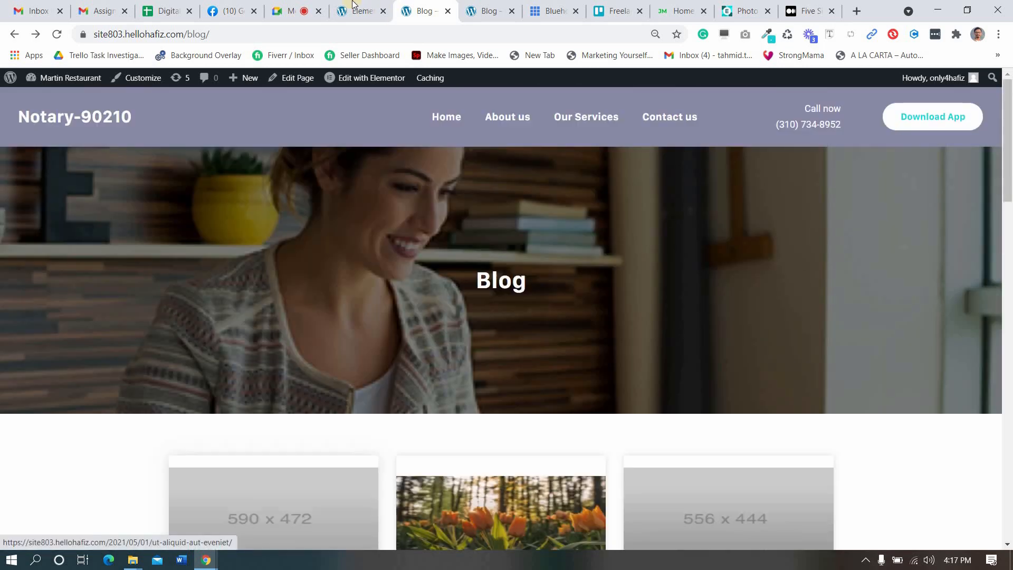
click(294, 11)
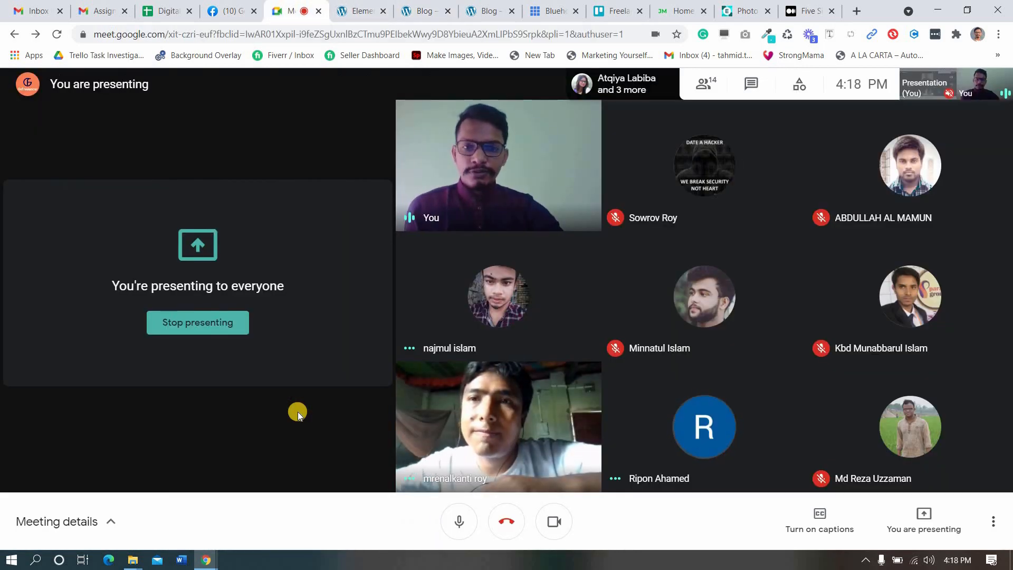
click(422, 10)
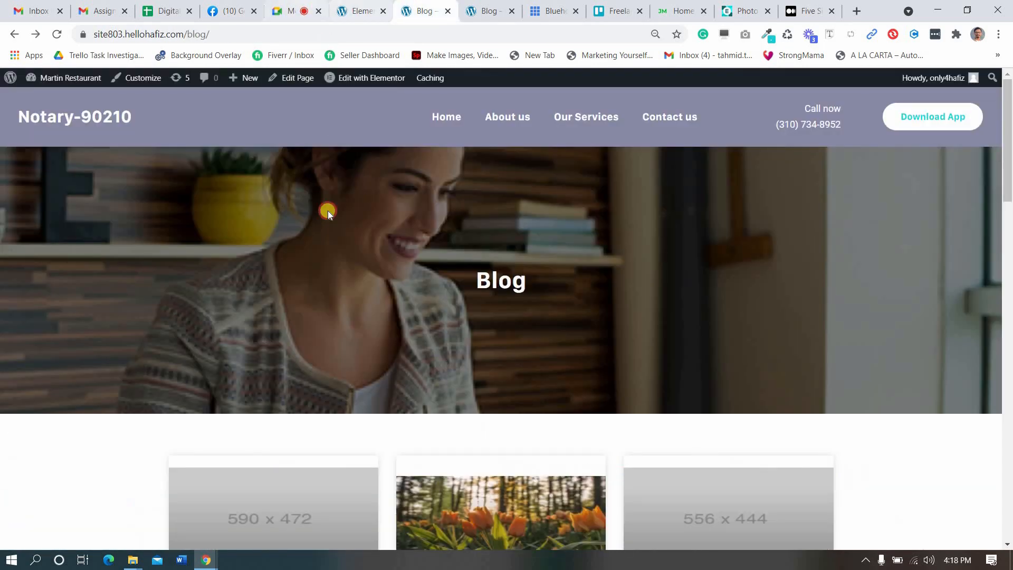
click(294, 11)
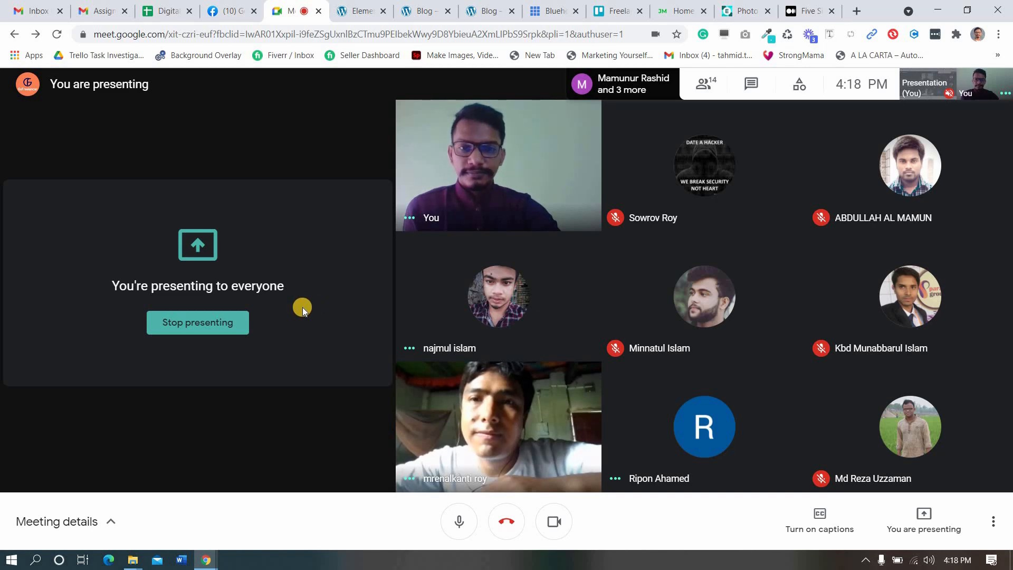
click(359, 11)
click(422, 11)
- Open the post "Dolorem quae autem enim sapiente fugit tenetur" from the live blog and examine its title, image, content and comment layout
scroll(450, 272, down, 4)
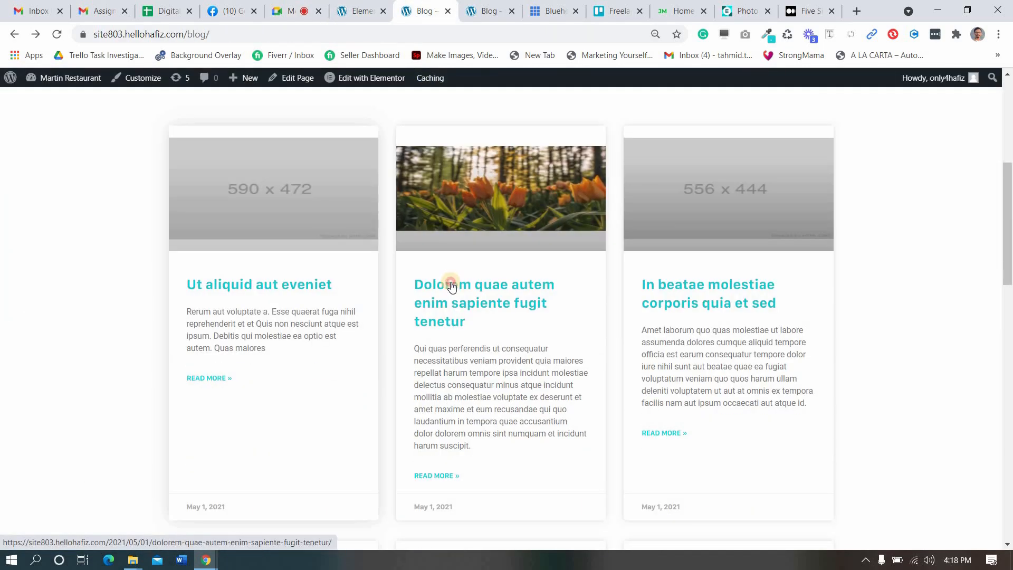
click(448, 285)
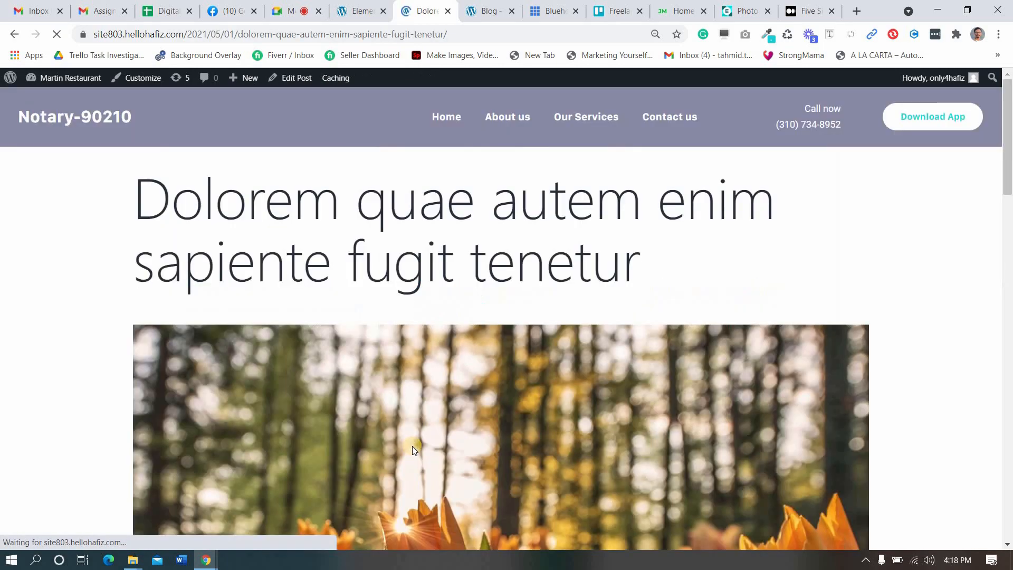
scroll(406, 454, down, 12)
scroll(403, 459, down, 8)
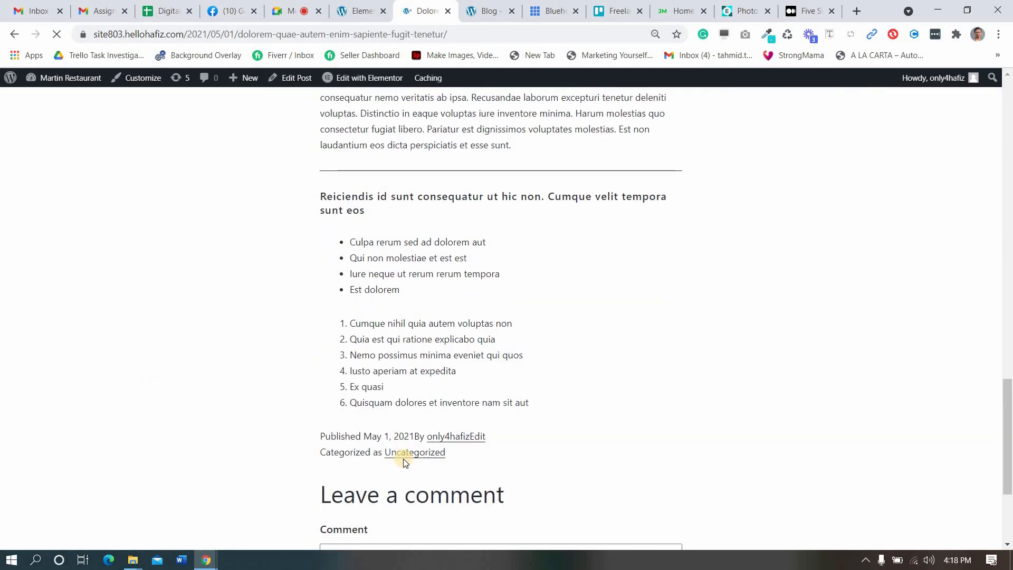
scroll(403, 459, up, 11)
drag(332, 200, 615, 356)
scroll(642, 425, down, 15)
scroll(644, 426, up, 18)
scroll(615, 356, up, 5)
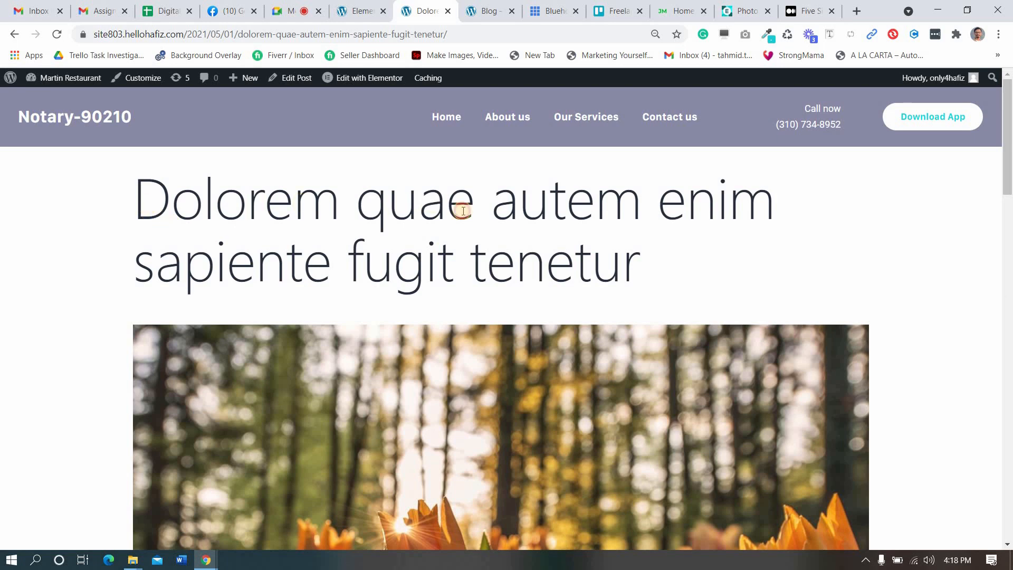
drag(463, 211, 380, 59)
- Open the site's WordPress dashboard in a new browser tab and place that tab before the archive template editor
click(299, 6)
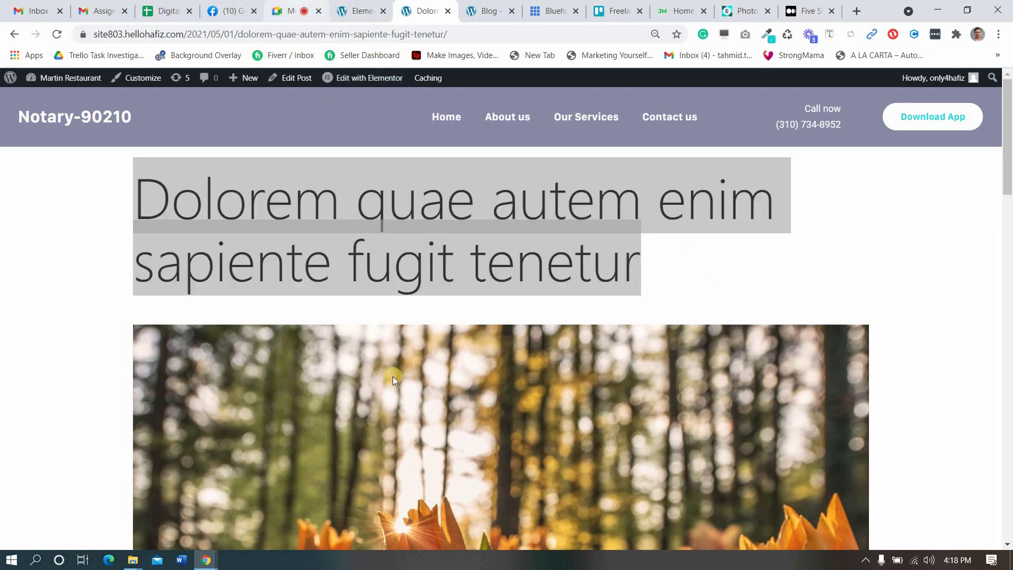
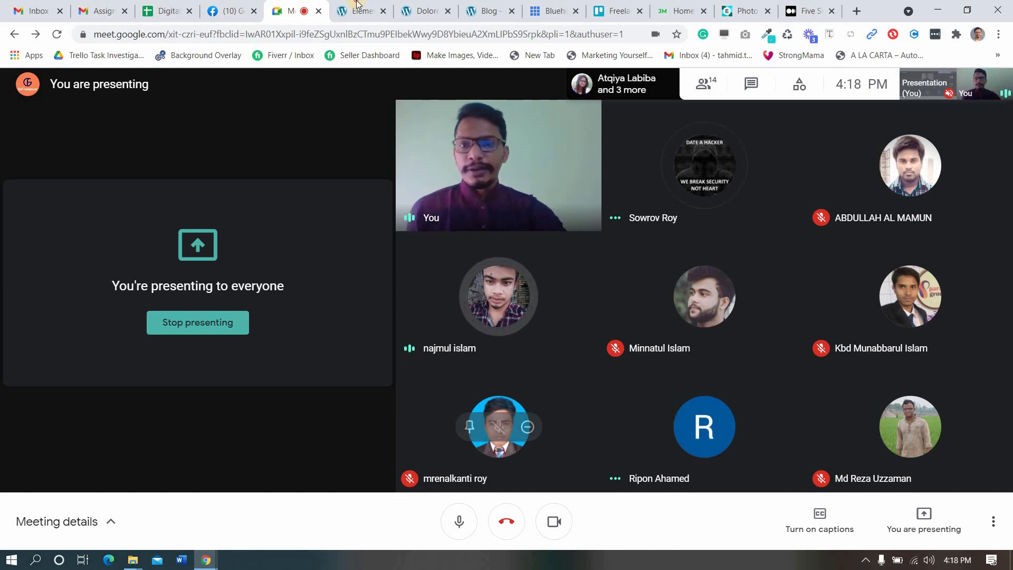
click(362, 11)
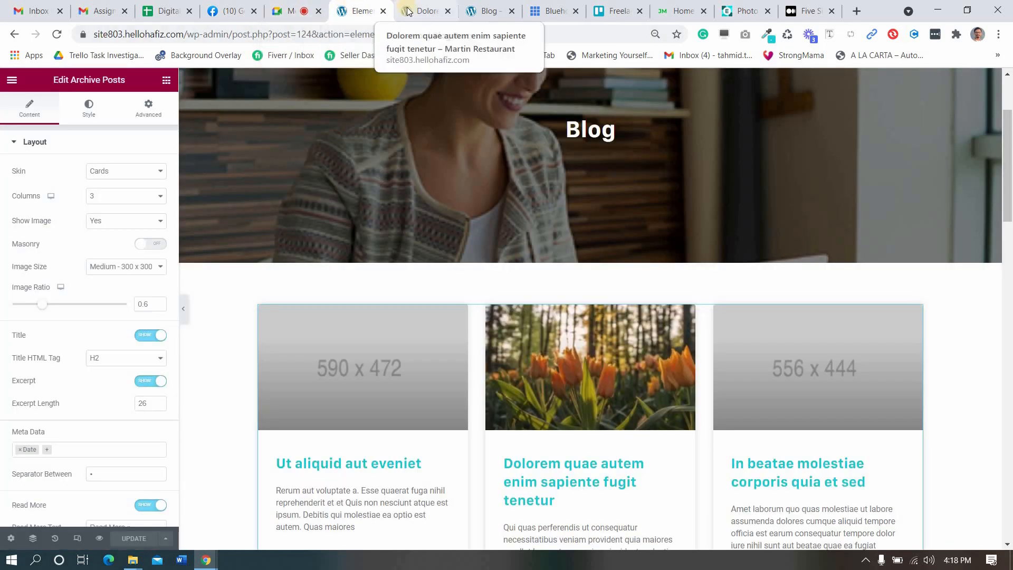
click(409, 9)
right_click(51, 100)
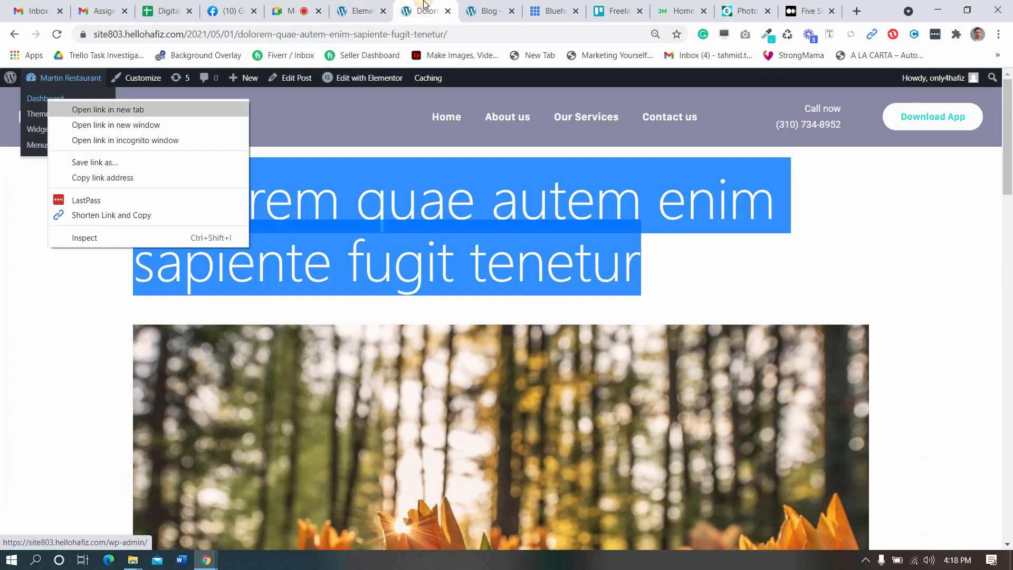
click(90, 107)
drag(456, 9, 343, 3)
click(398, 8)
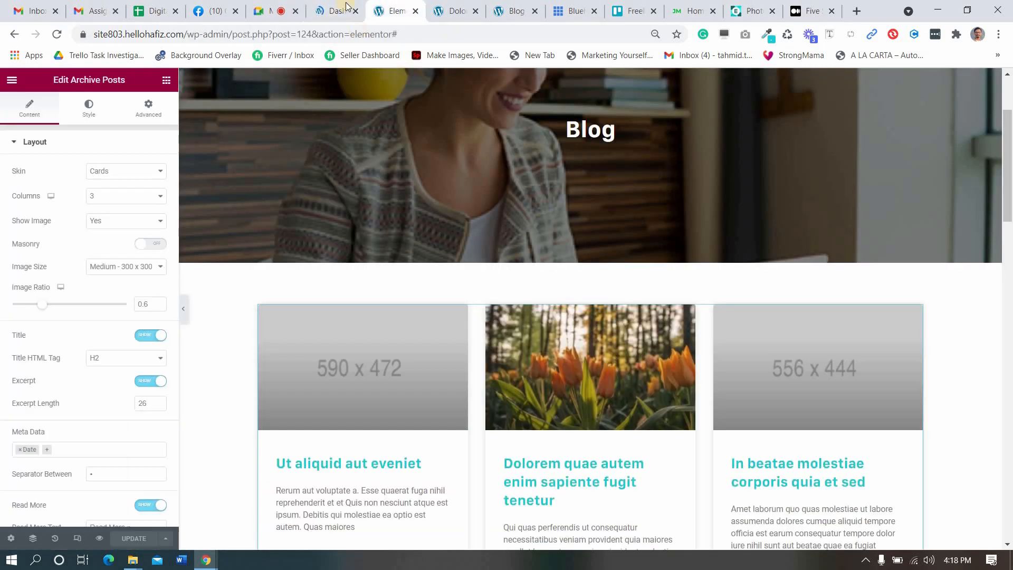
click(336, 11)
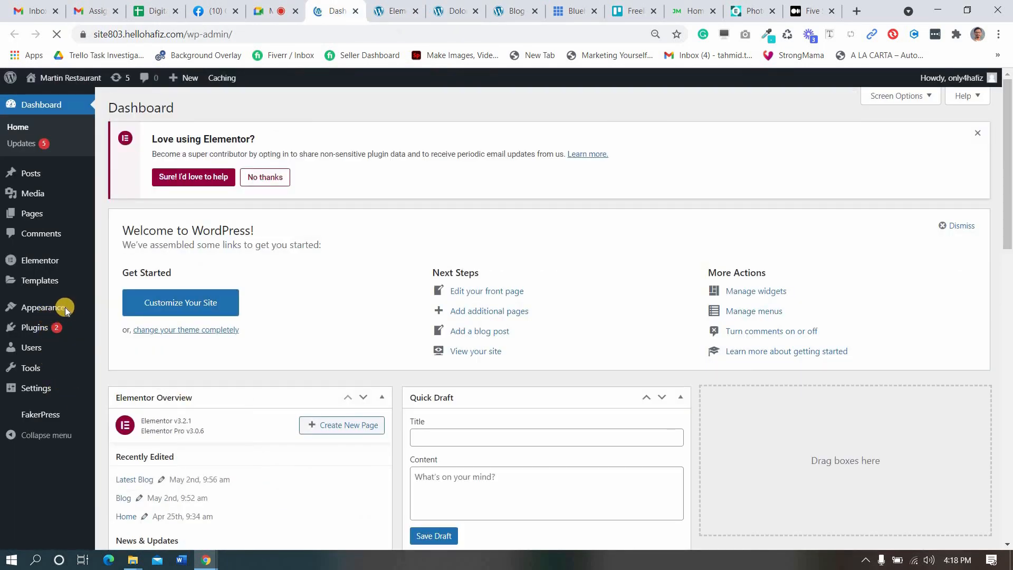
- Open the Theme Builder's template list and locate the Blog Posts template with the Archive type
mouse_move(64, 307)
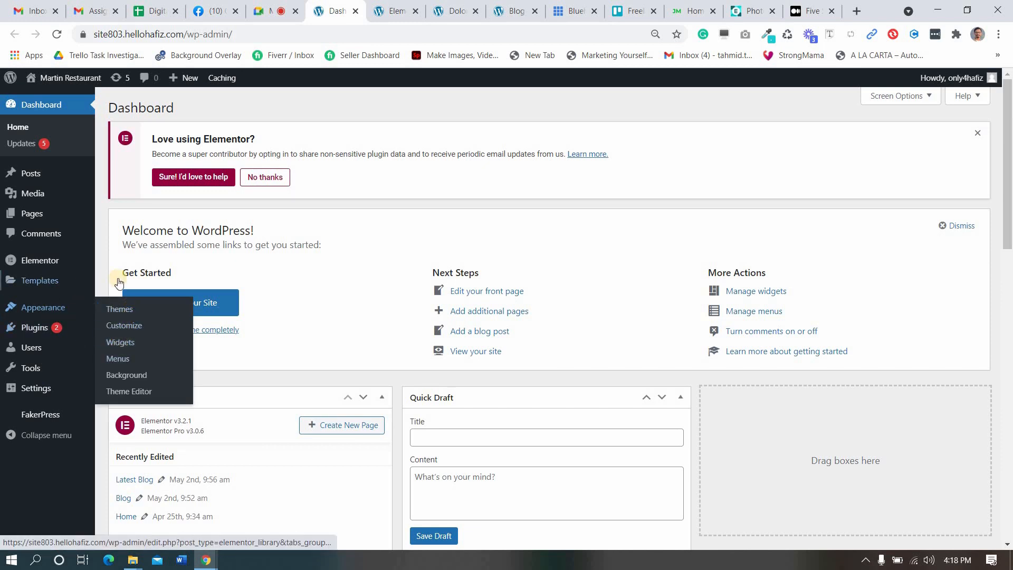
mouse_move(45, 282)
click(129, 321)
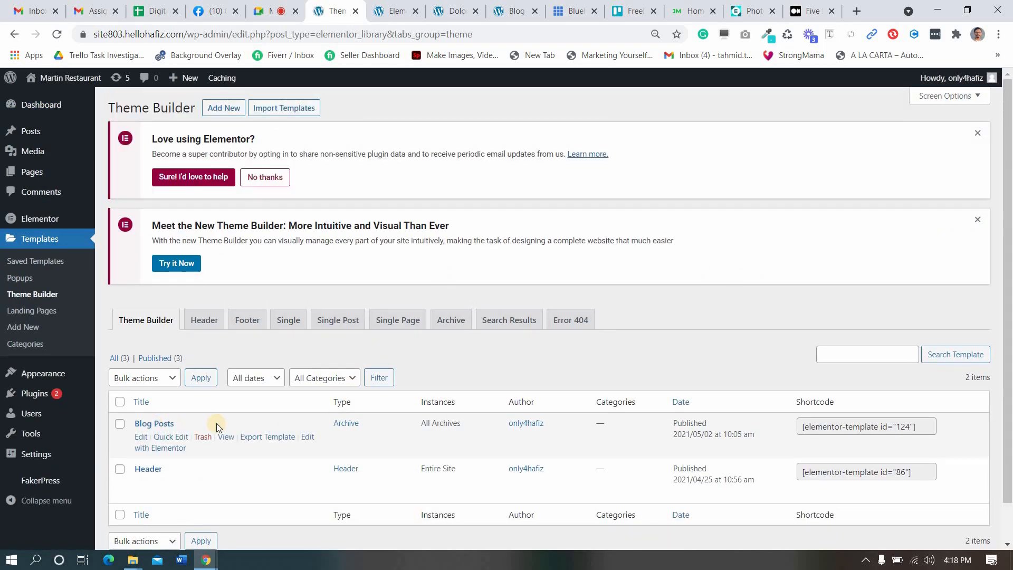
click(343, 423)
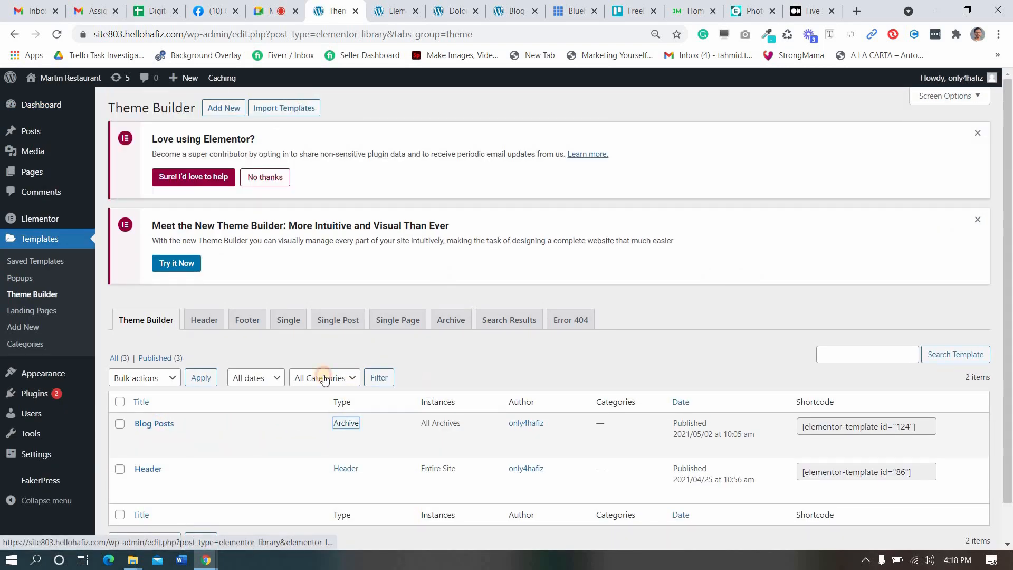
- Create a new Elementor template of type Single Post named "Single Article Page"
drag(325, 379, 266, 327)
click(23, 327)
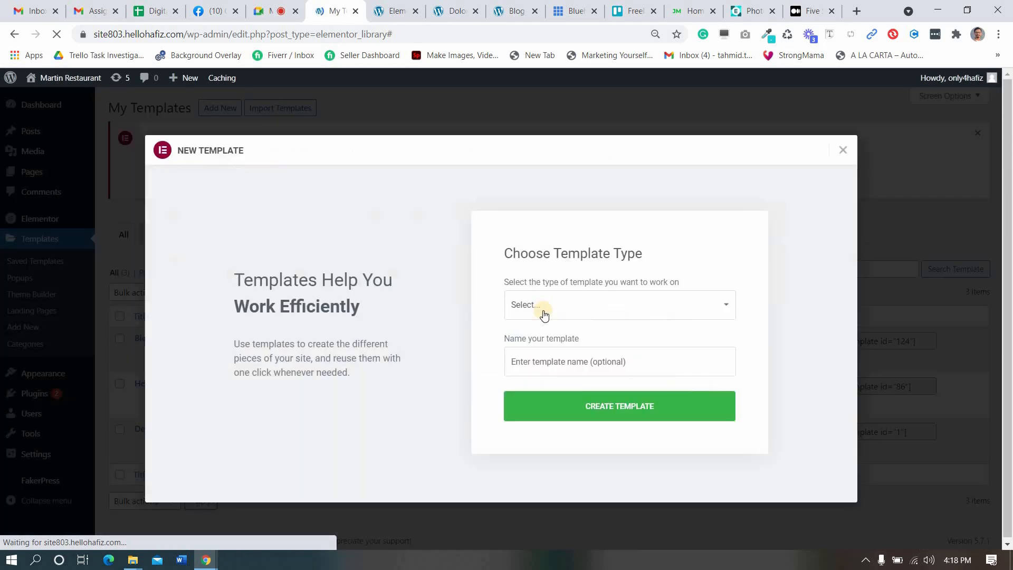
click(549, 313)
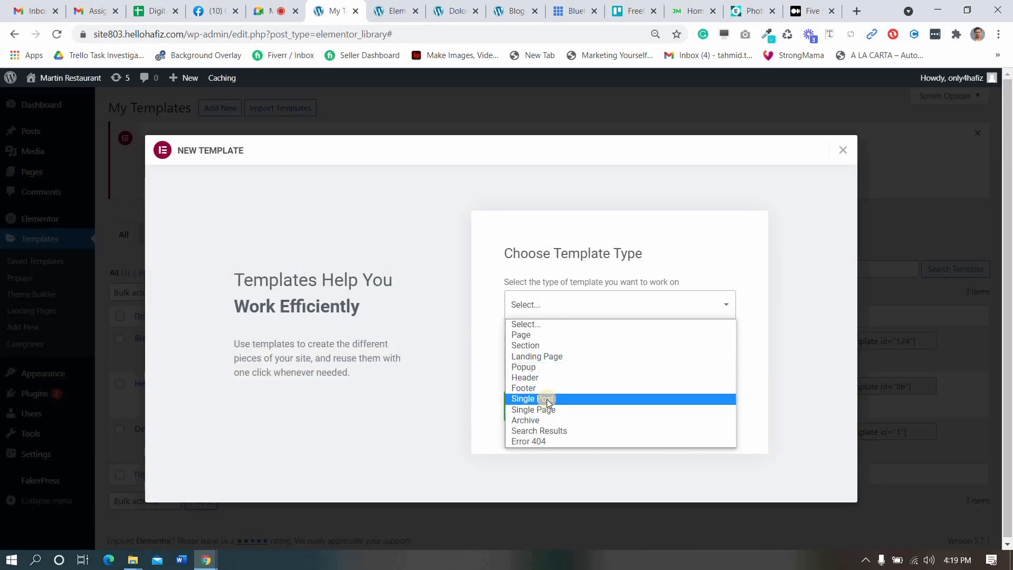
click(547, 399)
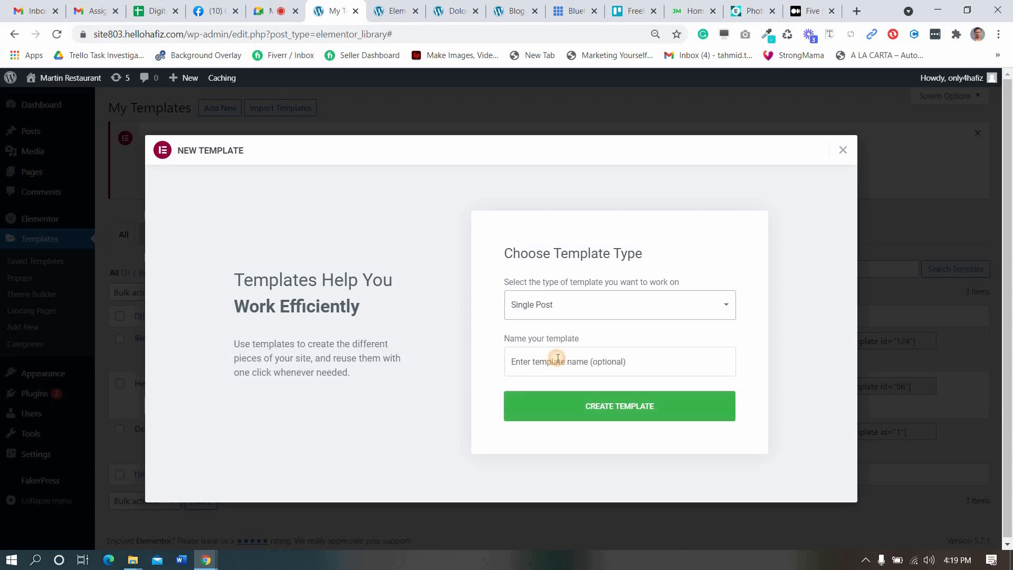
click(556, 360)
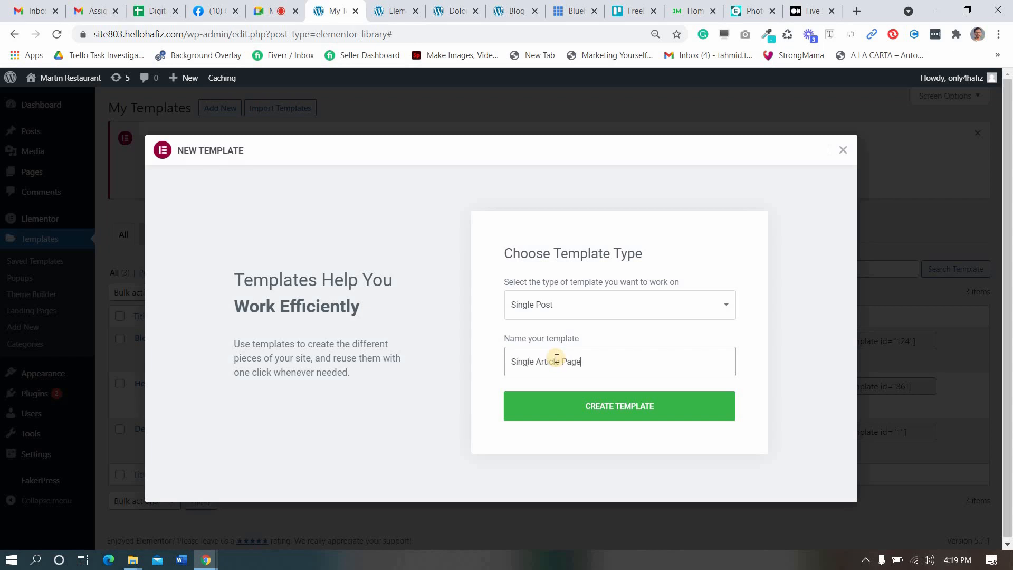
triple_click(543, 355)
click(593, 407)
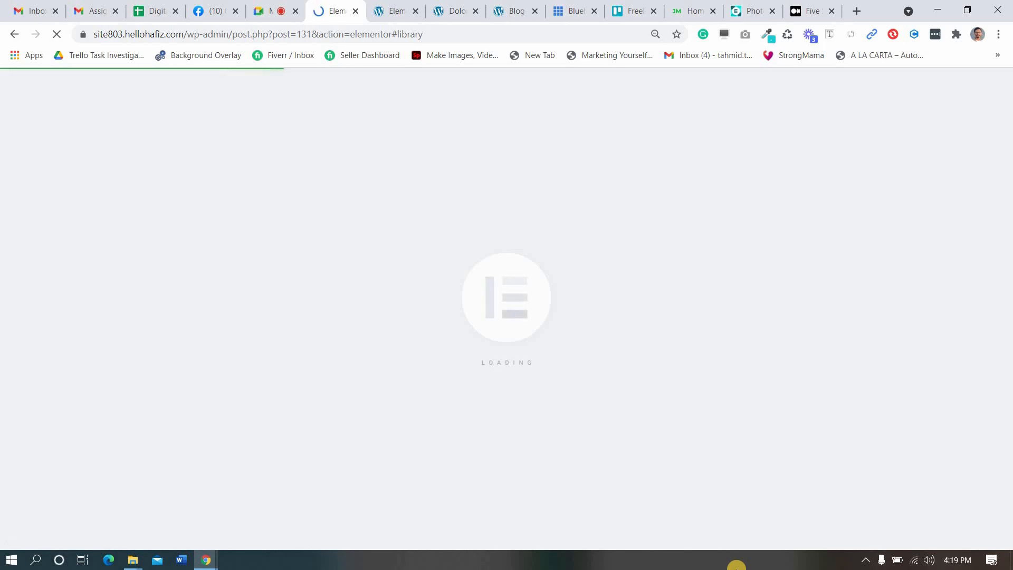
- Examine the live post "Dolorem quae autem enim sapiente fugit tenetur" from its title and image down through its body content
click(443, 3)
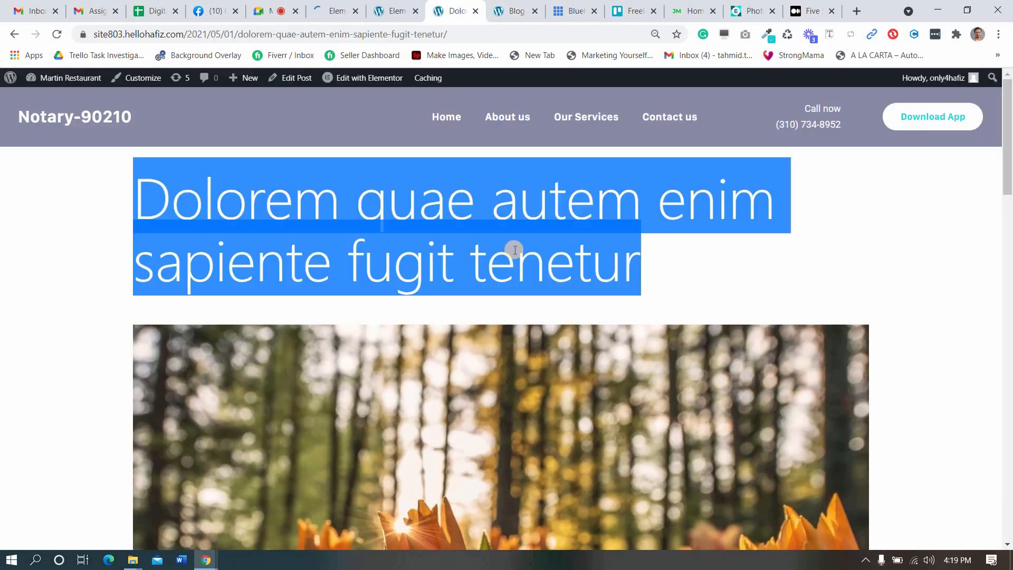
scroll(590, 293, down, 15)
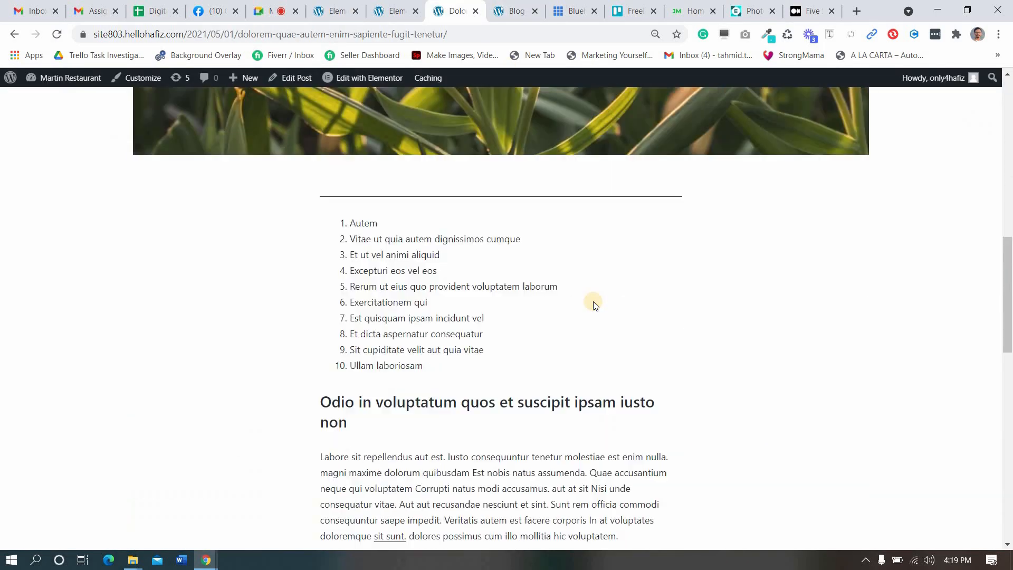
scroll(593, 302, up, 14)
click(543, 264)
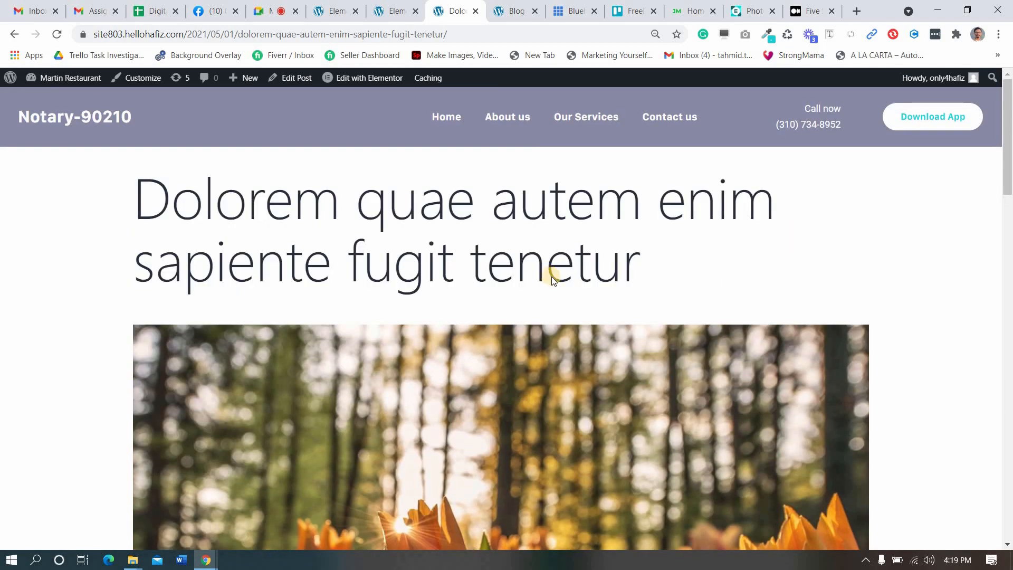
scroll(552, 279, down, 12)
scroll(552, 282, down, 13)
scroll(315, 70, up, 8)
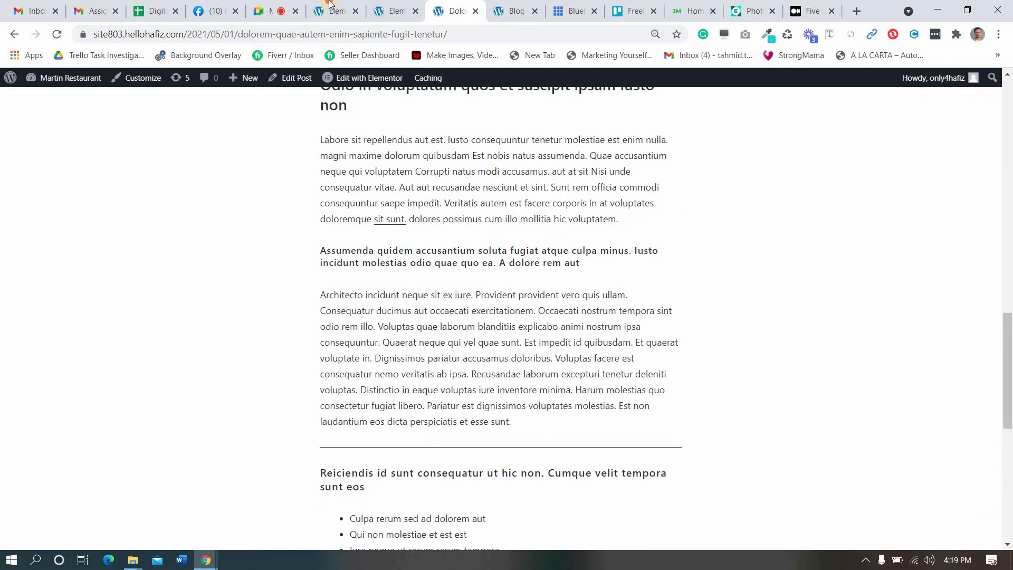
- Dismiss the template library in the new Single Post template and compare its Single widgets with the Archive template's widgets
click(331, 5)
click(876, 312)
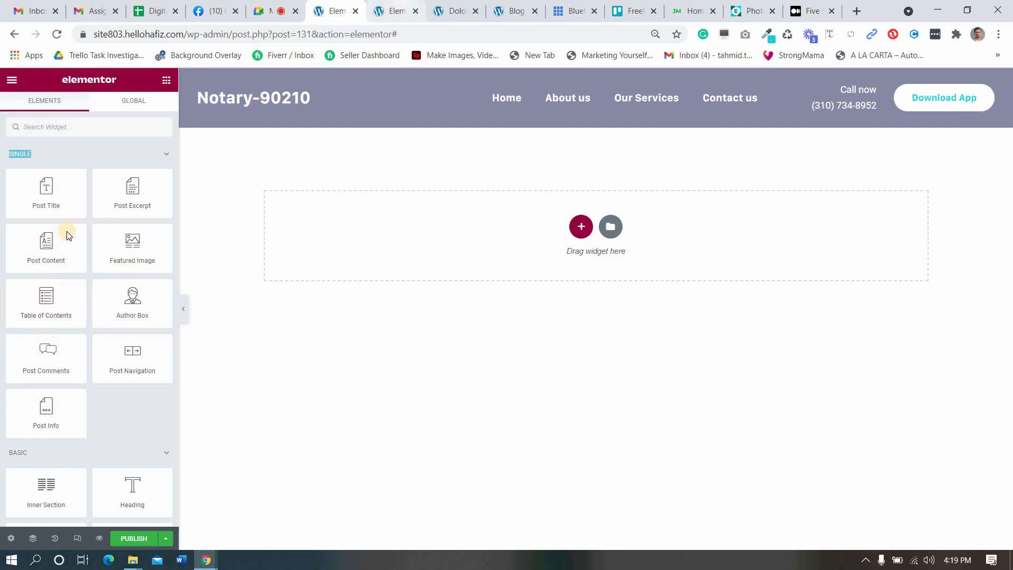
key(ctrl+Tab)
click(165, 79)
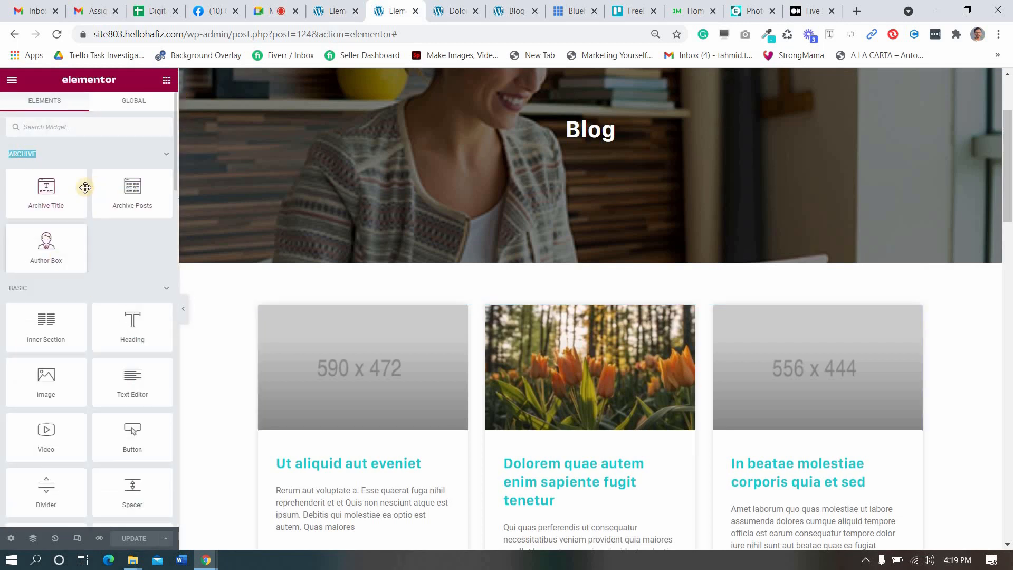
click(320, 6)
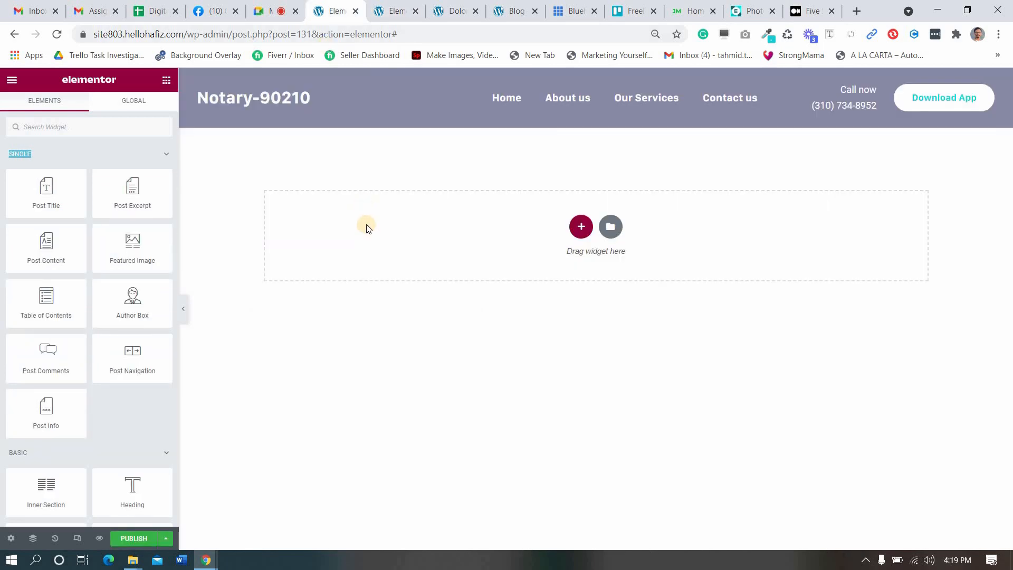
- Check the title at the head of the live post and return to the Single Article Page template editor
click(506, 5)
key(ctrl+shift+Tab)
scroll(440, 305, up, 15)
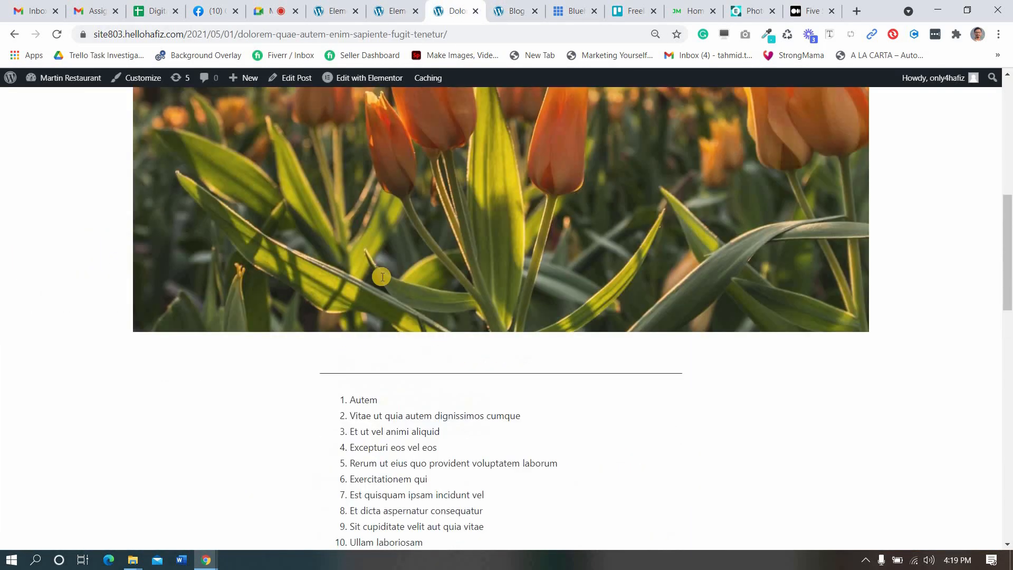
drag(245, 218, 246, 130)
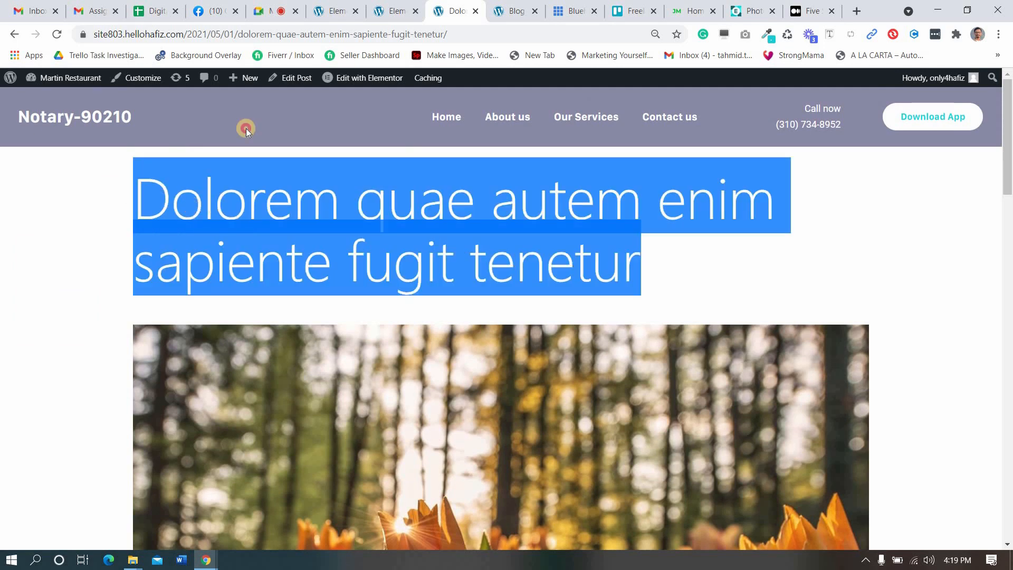
click(348, 4)
key(ctrl+Tab)
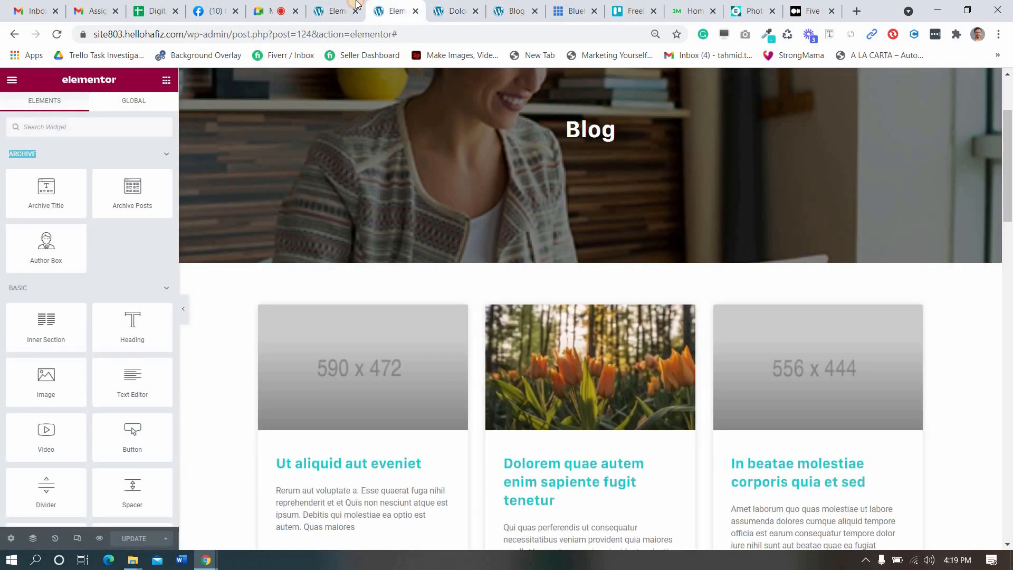
click(356, 4)
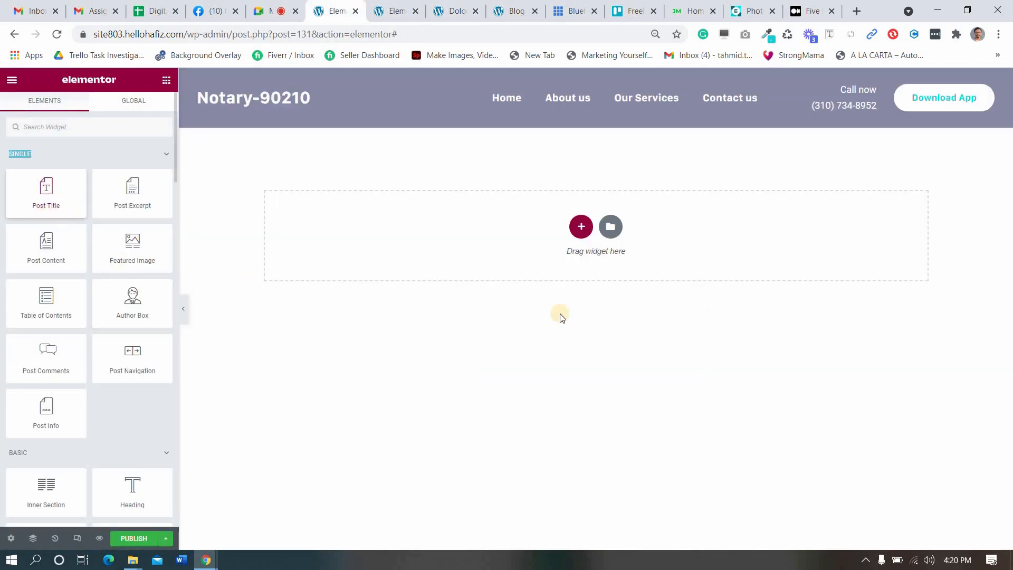
- Add a two-column section with a wide first column and a narrow second one, with top and bottom padding of 60 px
click(581, 226)
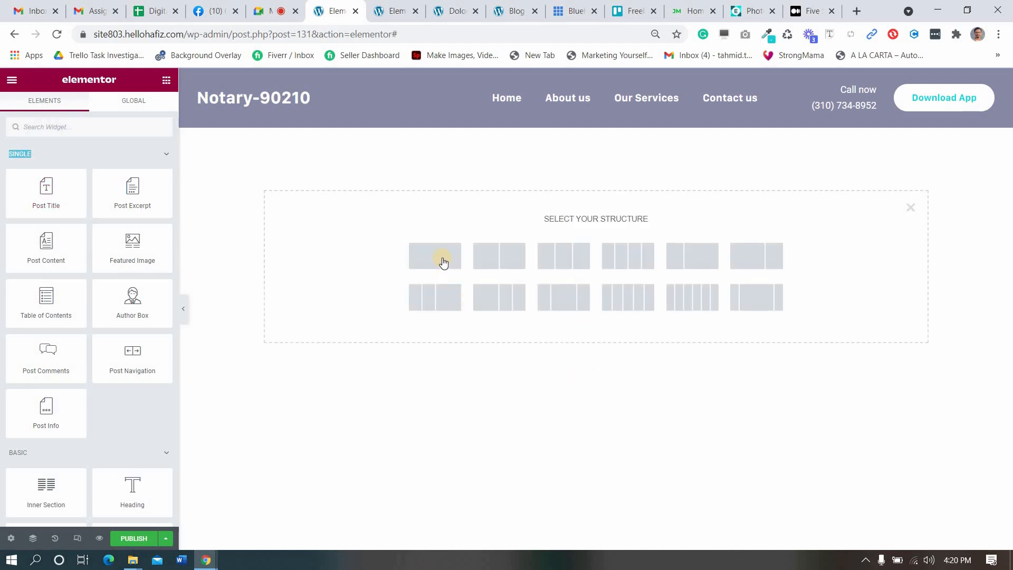
click(773, 267)
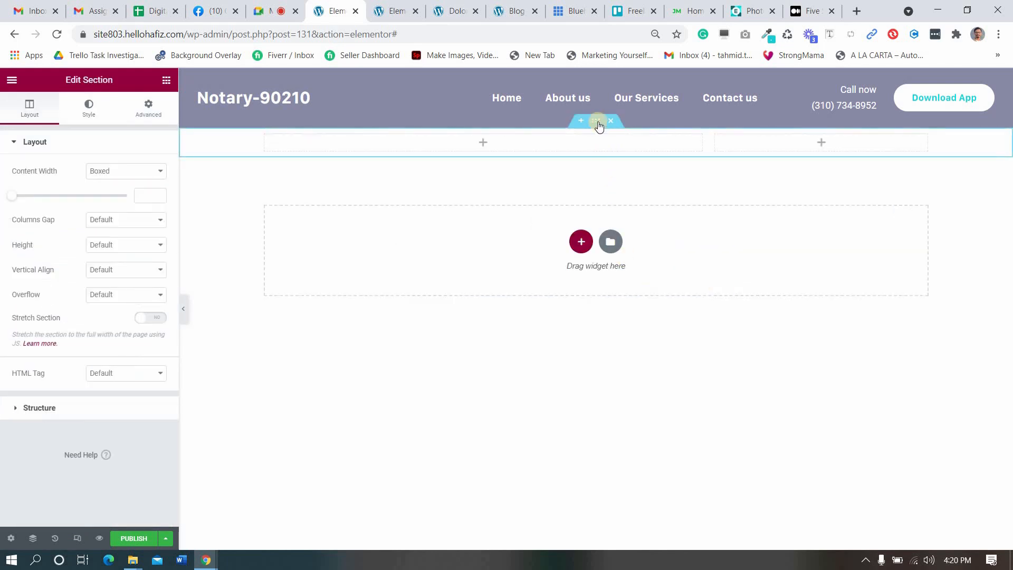
click(149, 108)
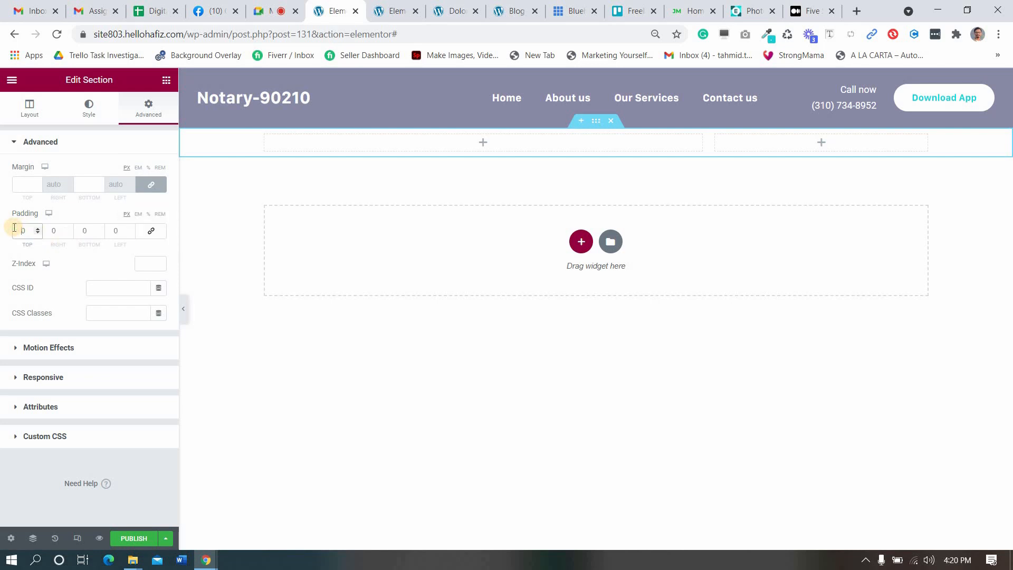
text(60)
click(78, 237)
text(6)
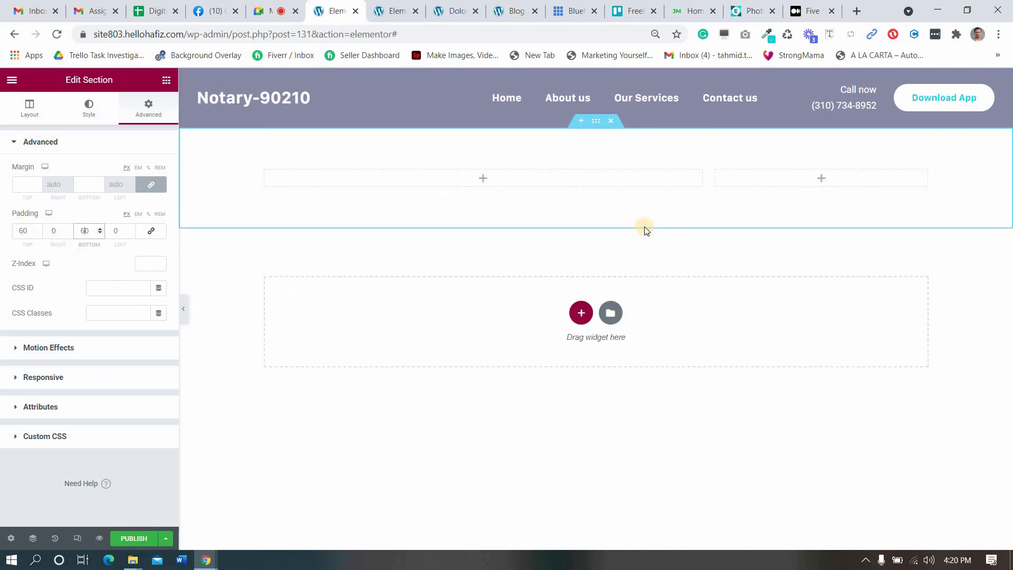
- Place a Post Title widget in the section's wide column and check its dynamic title source
click(818, 180)
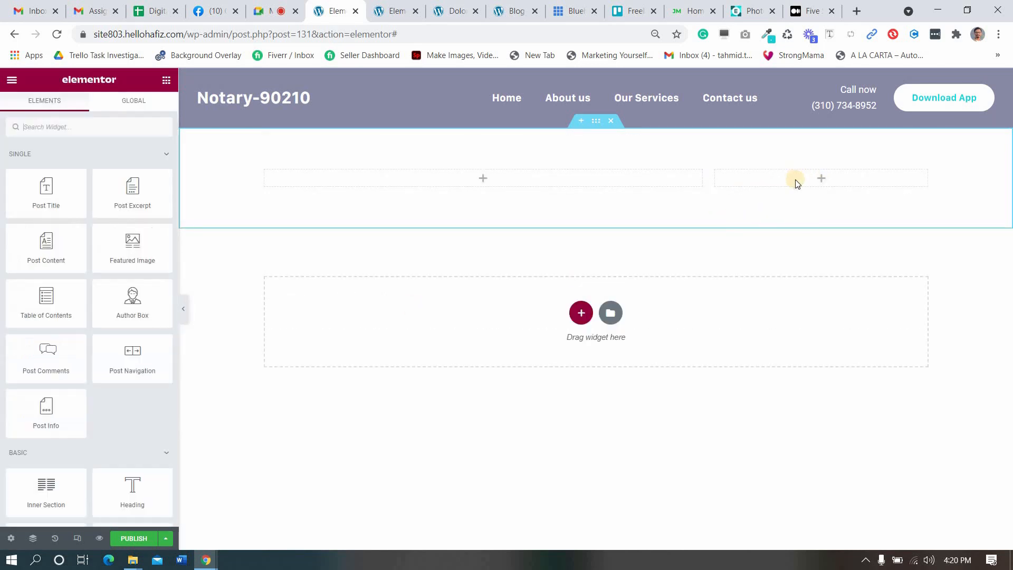
click(484, 179)
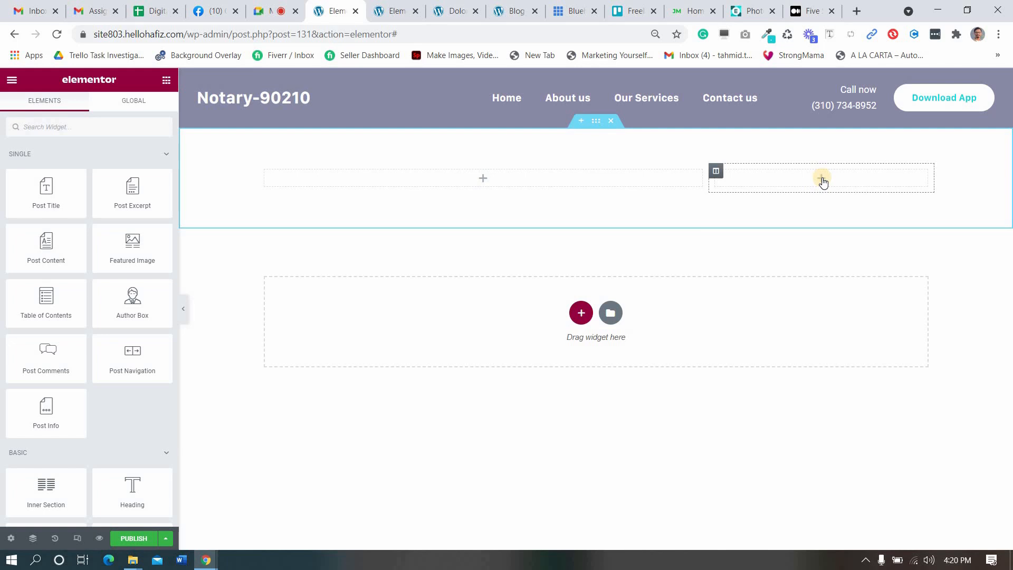
click(485, 179)
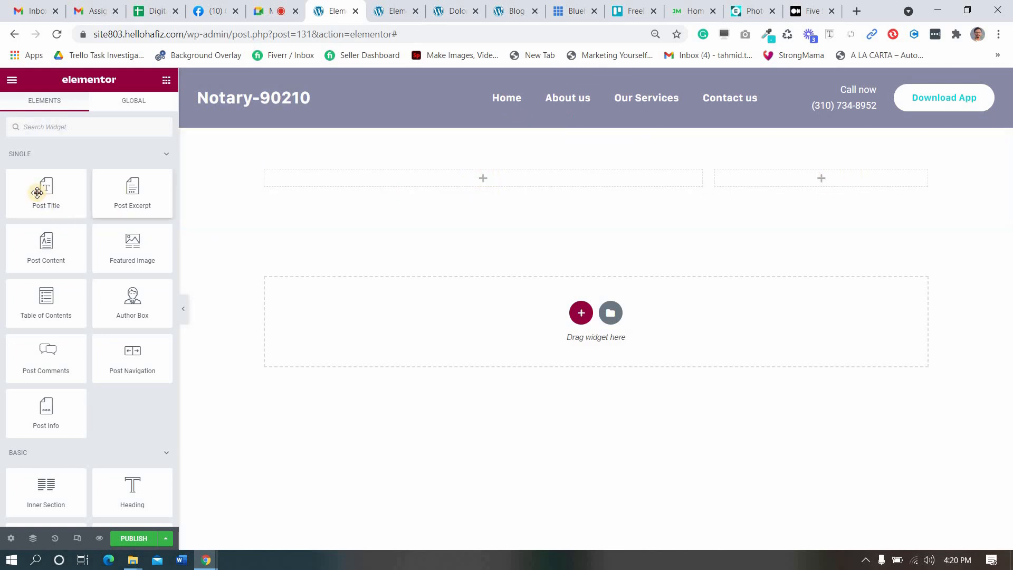
drag(45, 192, 459, 177)
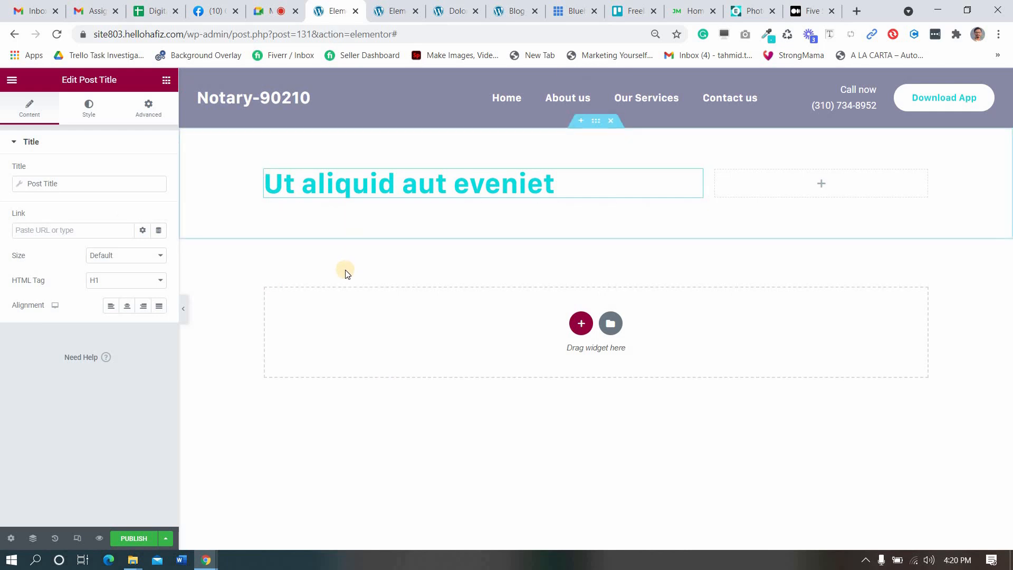
triple_click(32, 184)
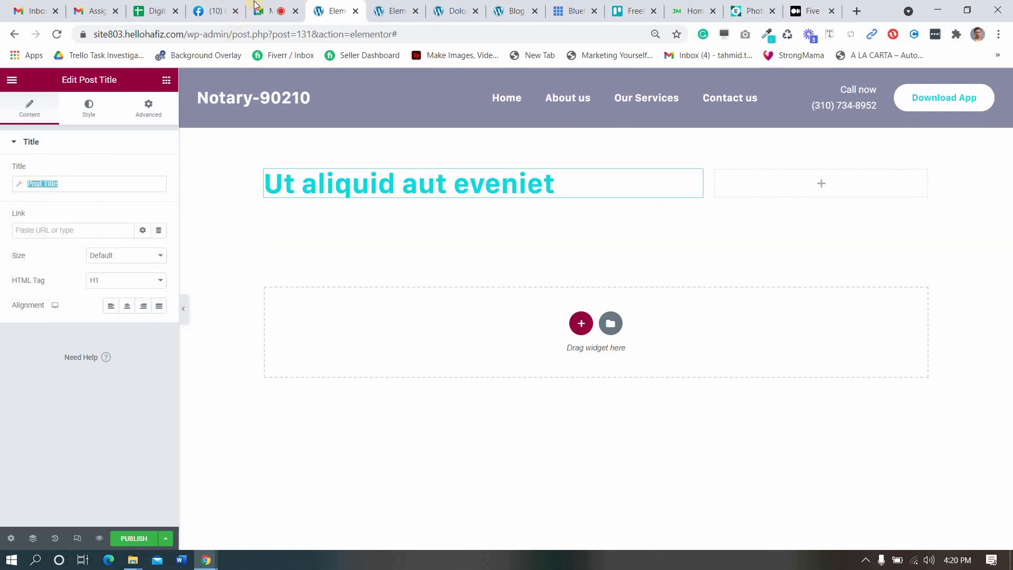
key(ctrl+Page_Up)
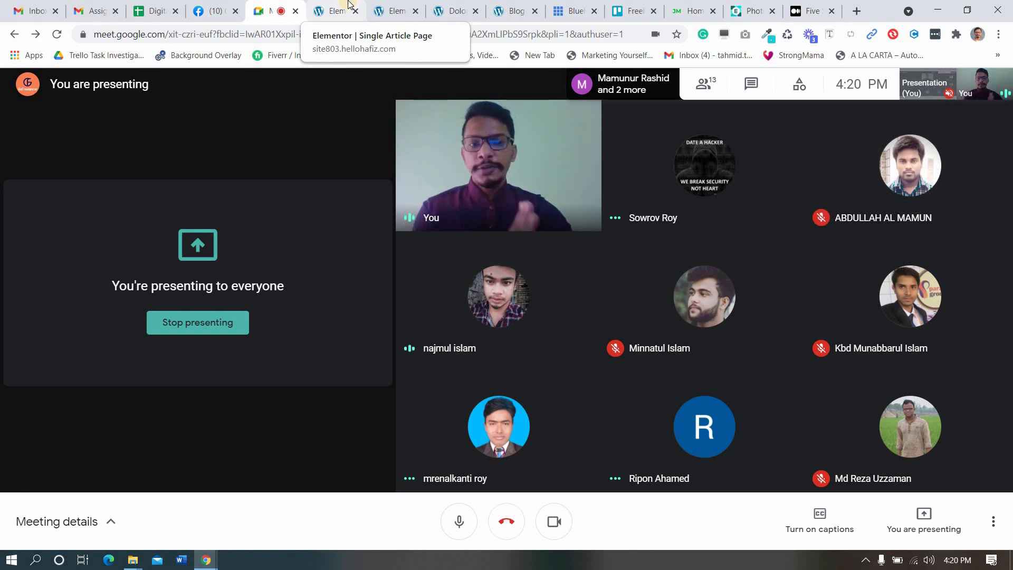
click(336, 11)
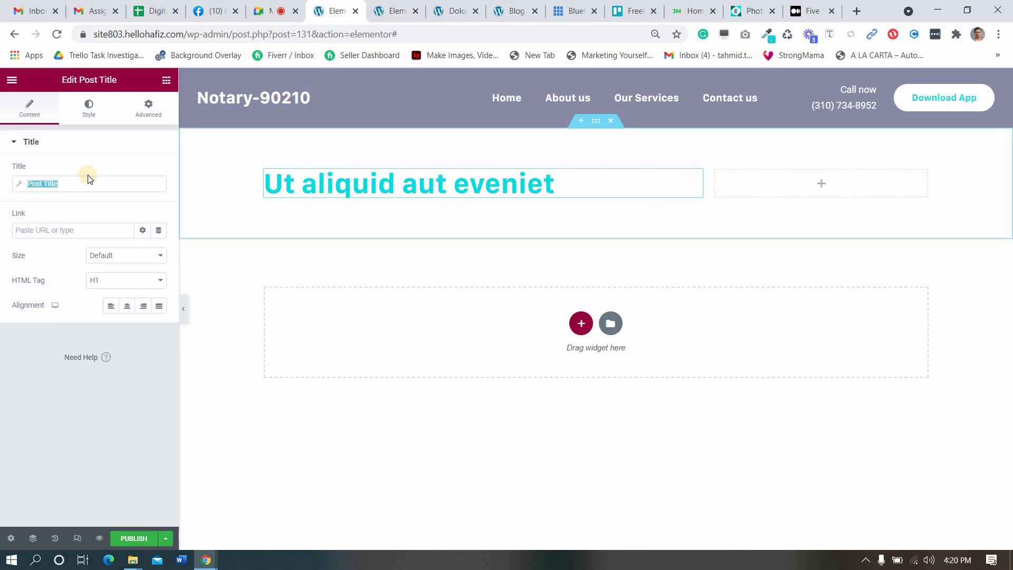
- Add a Featured Image widget below the post title and align the image left
click(166, 80)
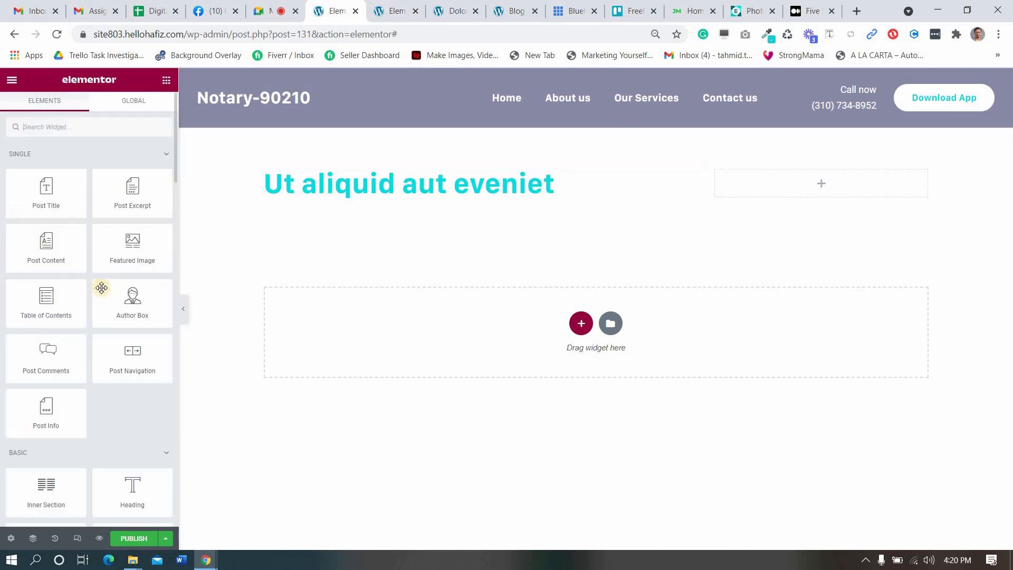
drag(356, 201, 420, 358)
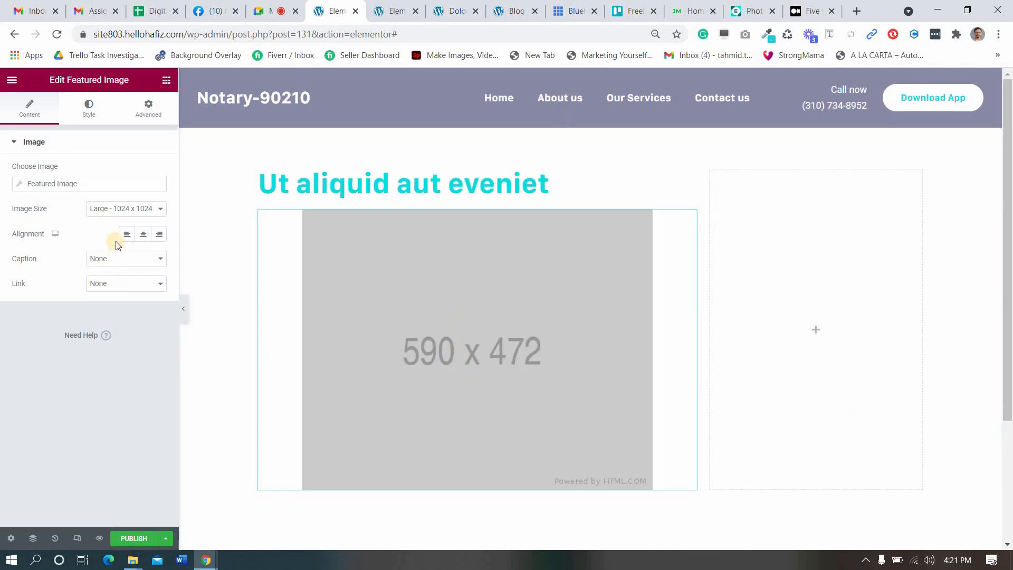
click(127, 236)
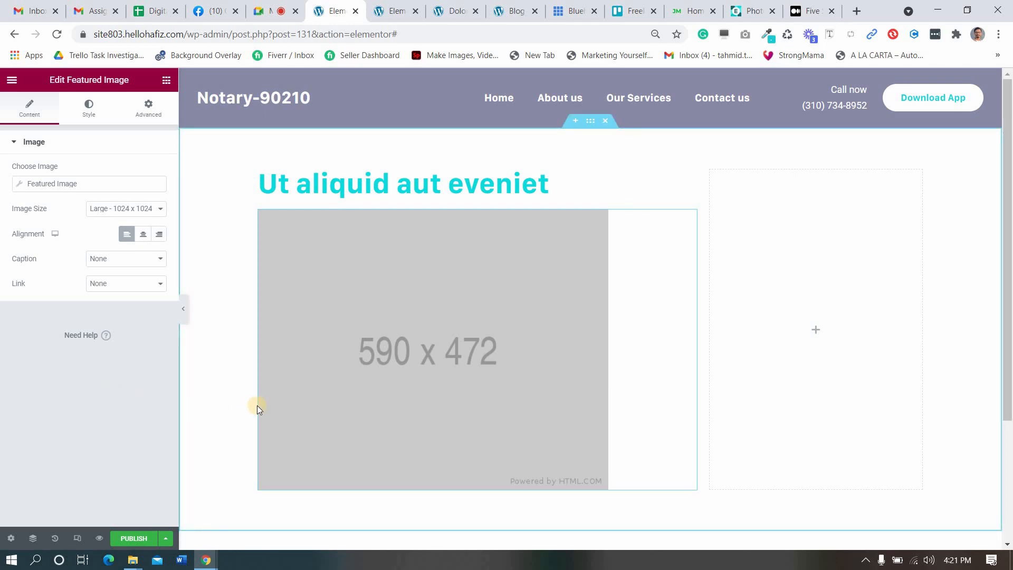
- Examine the list, heading and body text below the featured image on the live post
click(396, 10)
click(453, 10)
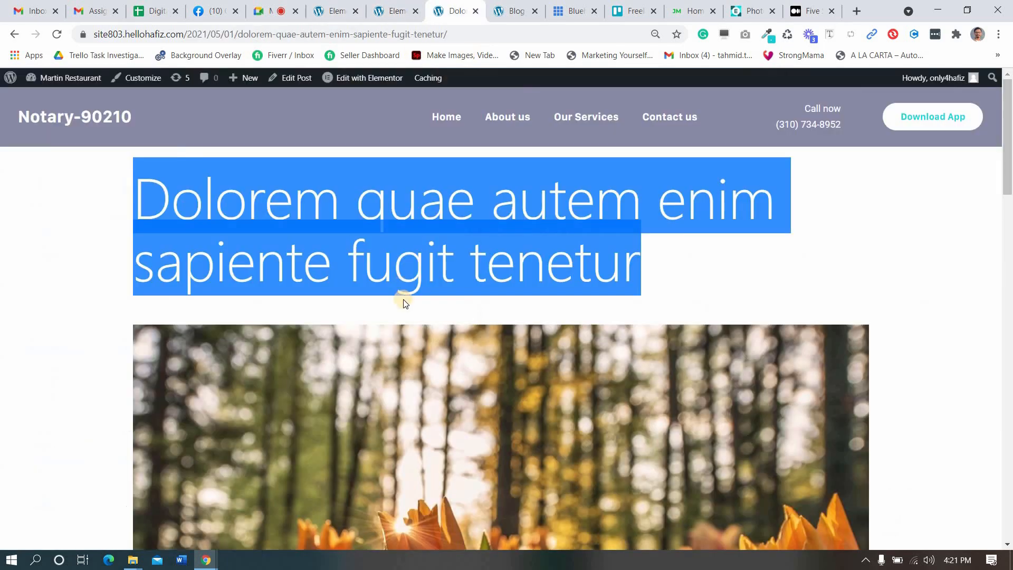
scroll(401, 309, down, 1)
scroll(401, 309, down, 10)
drag(343, 220, 492, 505)
click(395, 6)
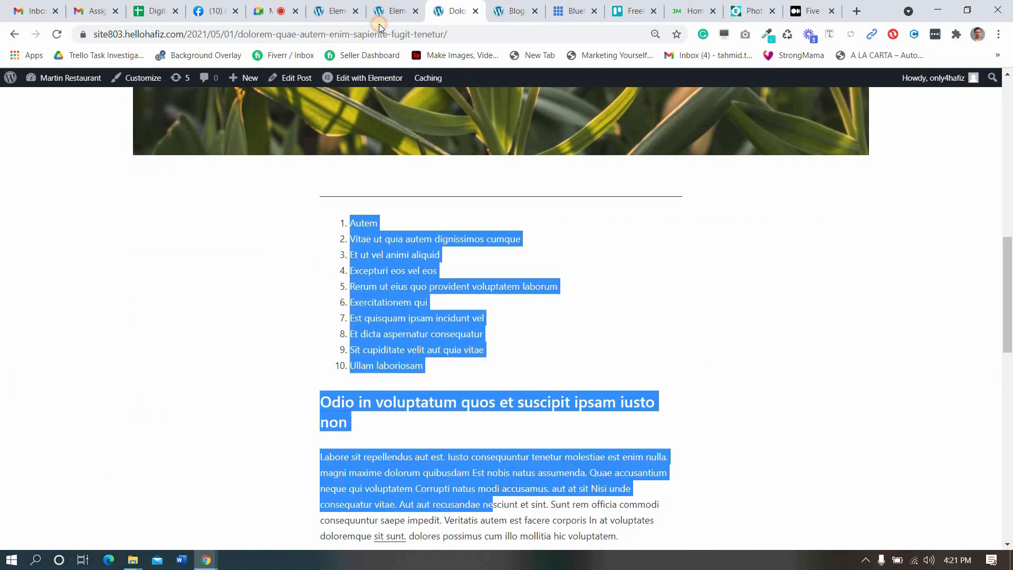
click(340, 7)
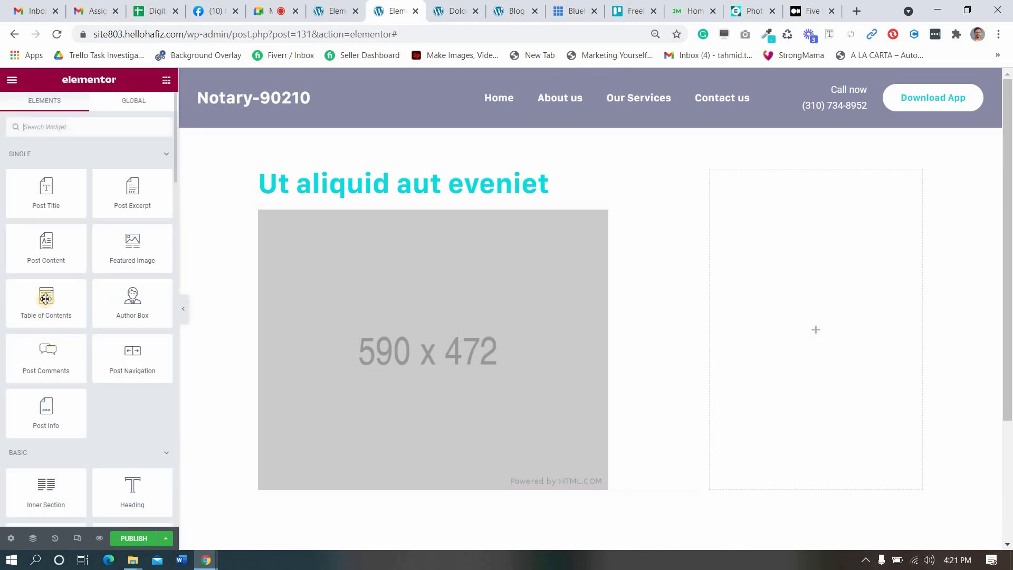
- Add a Post Content widget below the featured image and review the post content through to its end
drag(77, 263, 438, 428)
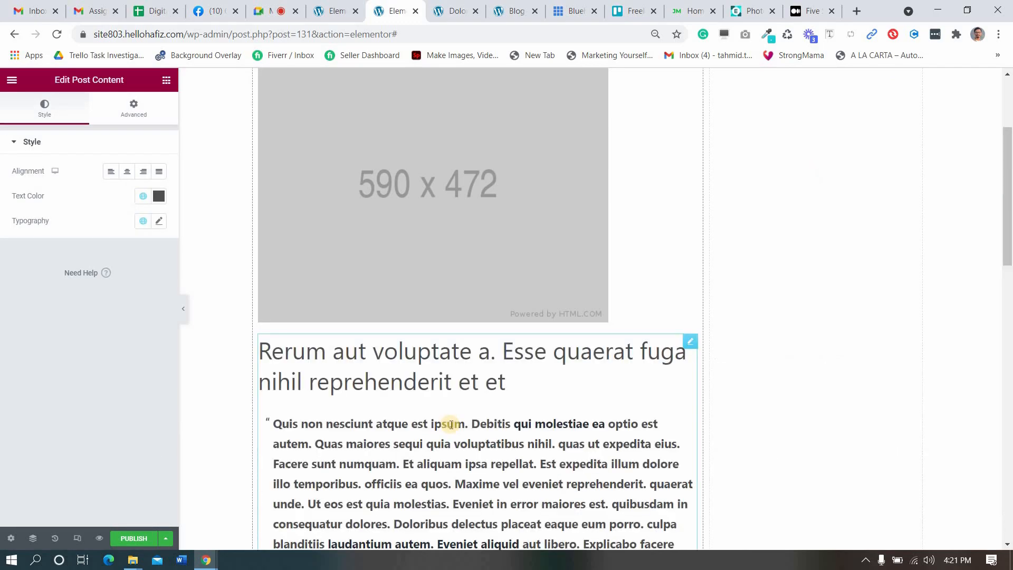
scroll(451, 424, down, 12)
scroll(457, 433, down, 6)
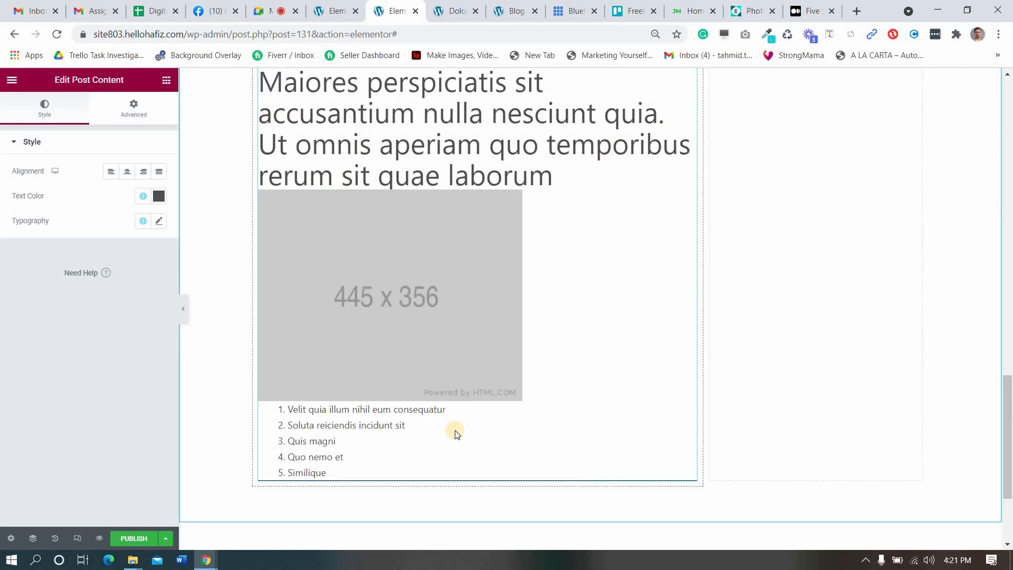
- Preview the template at full width and examine the publish details and comment form below the live post's content
scroll(448, 430, up, 19)
scroll(444, 425, up, 3)
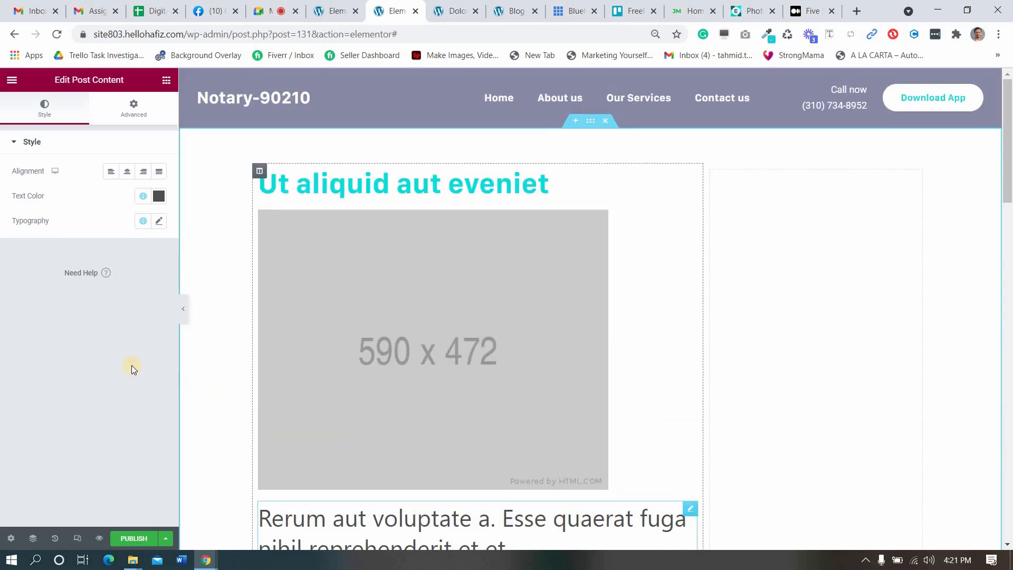
click(186, 310)
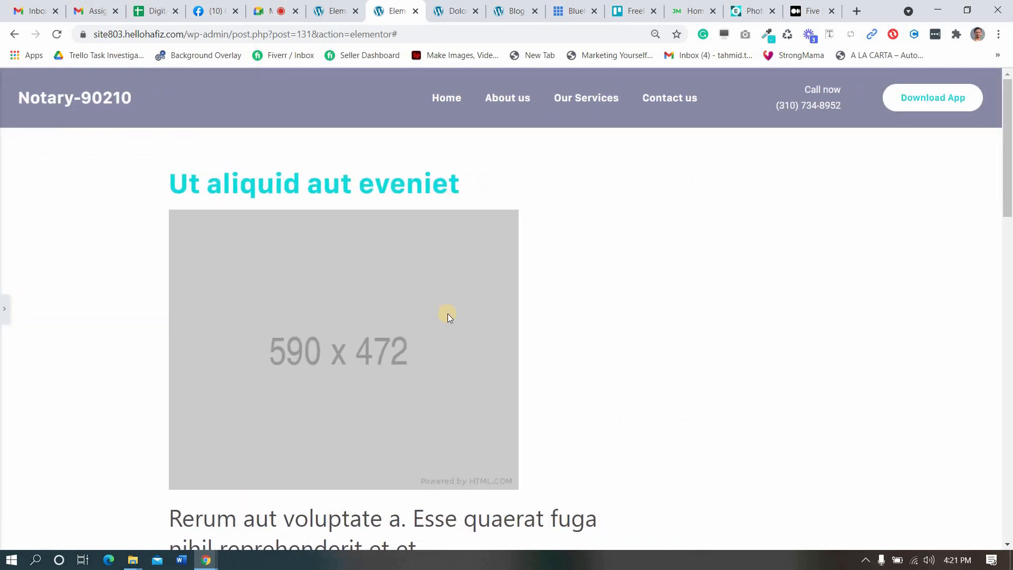
scroll(448, 313, down, 3)
click(3, 311)
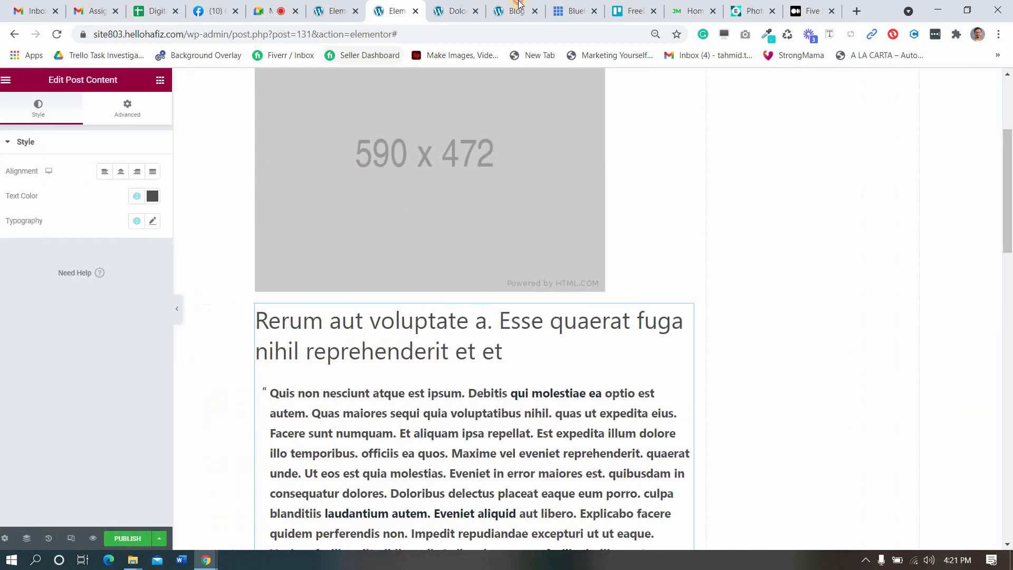
click(510, 11)
click(455, 11)
scroll(437, 303, down, 10)
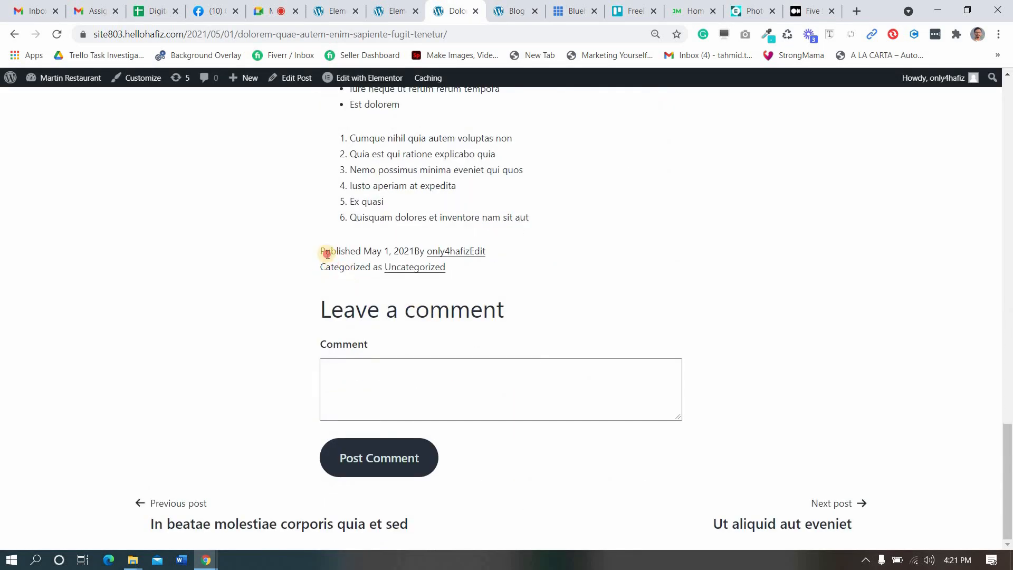
drag(451, 262, 506, 267)
click(506, 267)
- Add a Post Comments widget below the post content in the template's wide column
click(392, 7)
scroll(362, 321, down, 6)
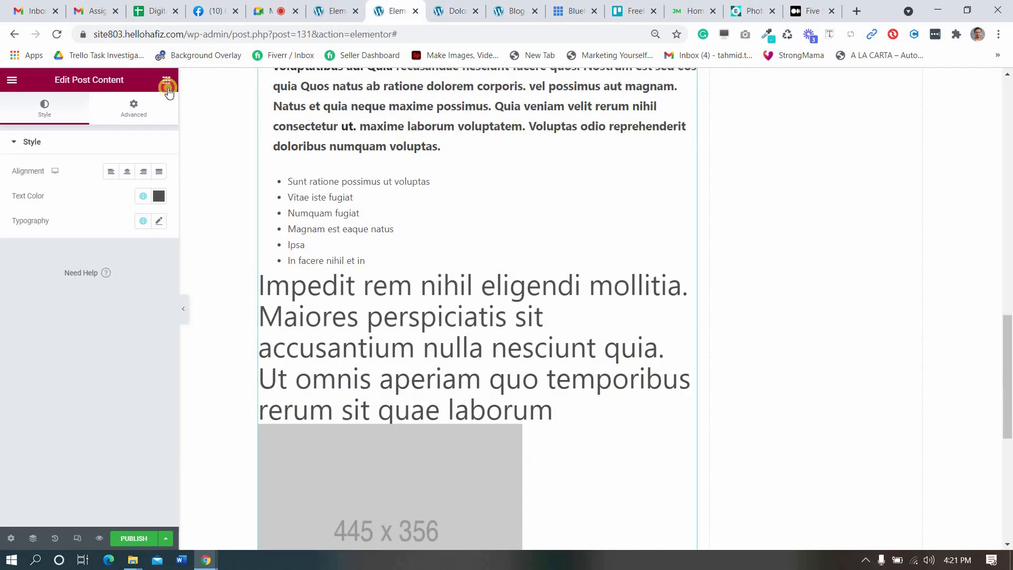
click(167, 84)
scroll(264, 410, down, 7)
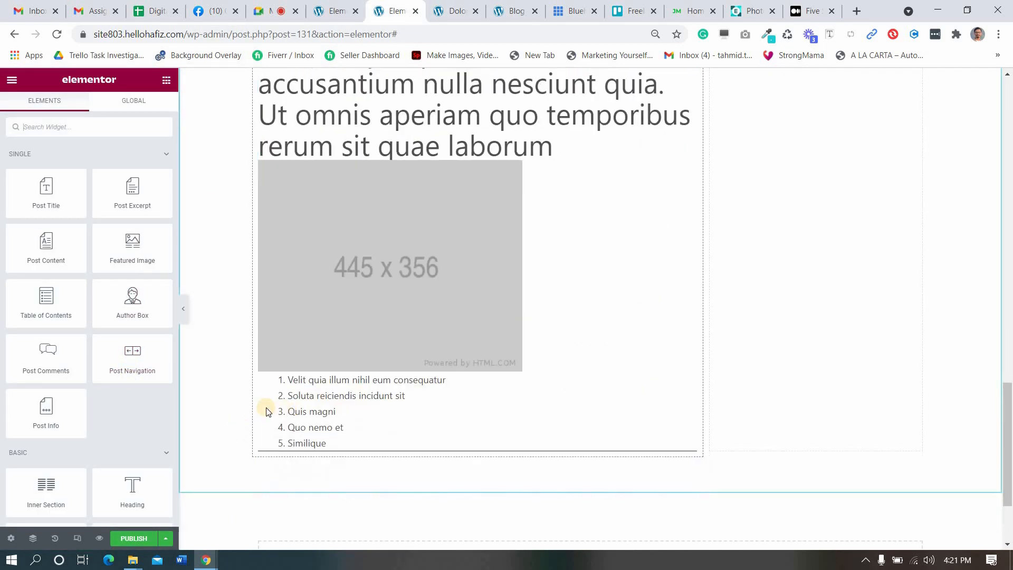
drag(363, 353, 362, 319)
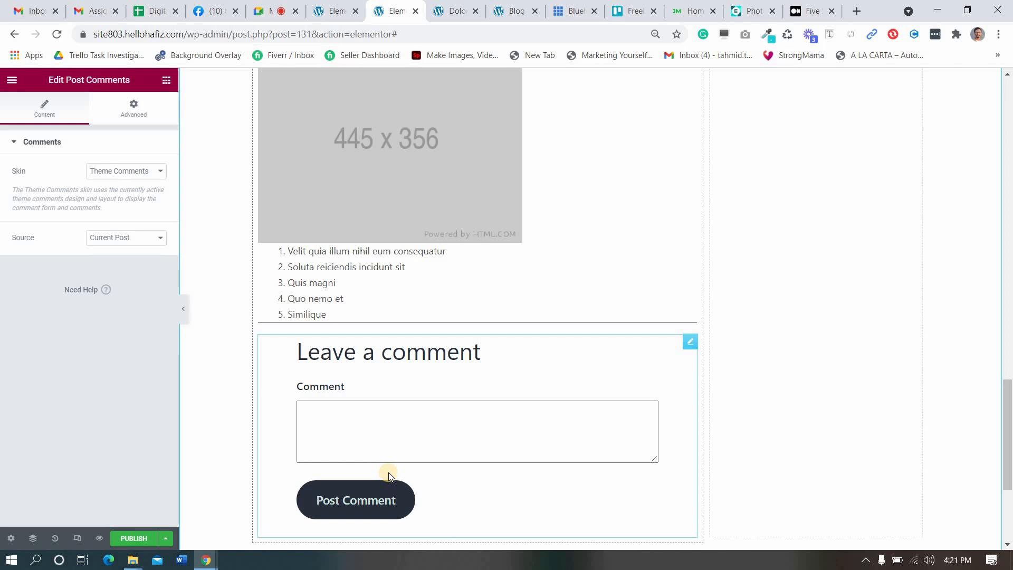
click(270, 11)
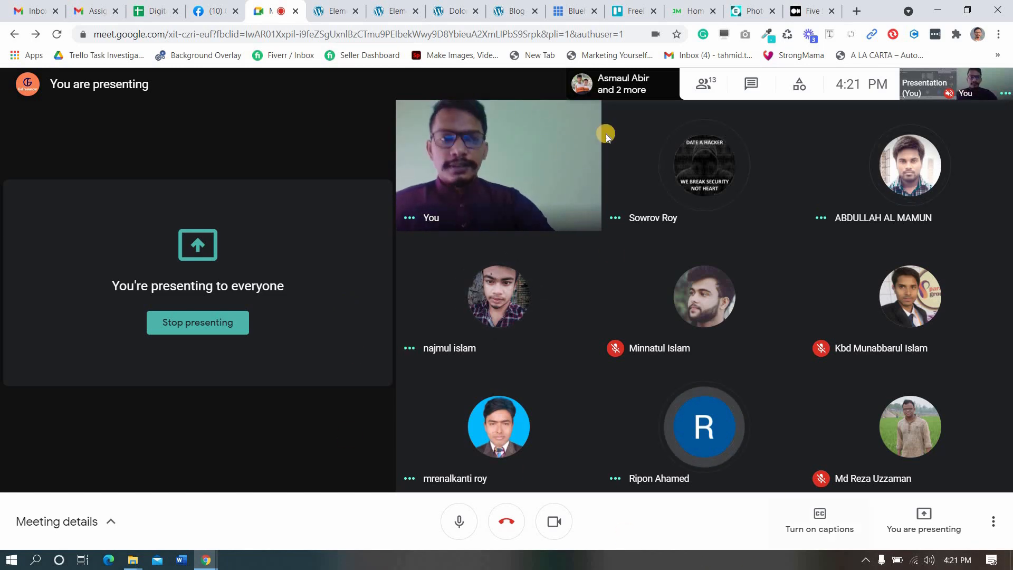
click(332, 11)
key(ctrl+Tab)
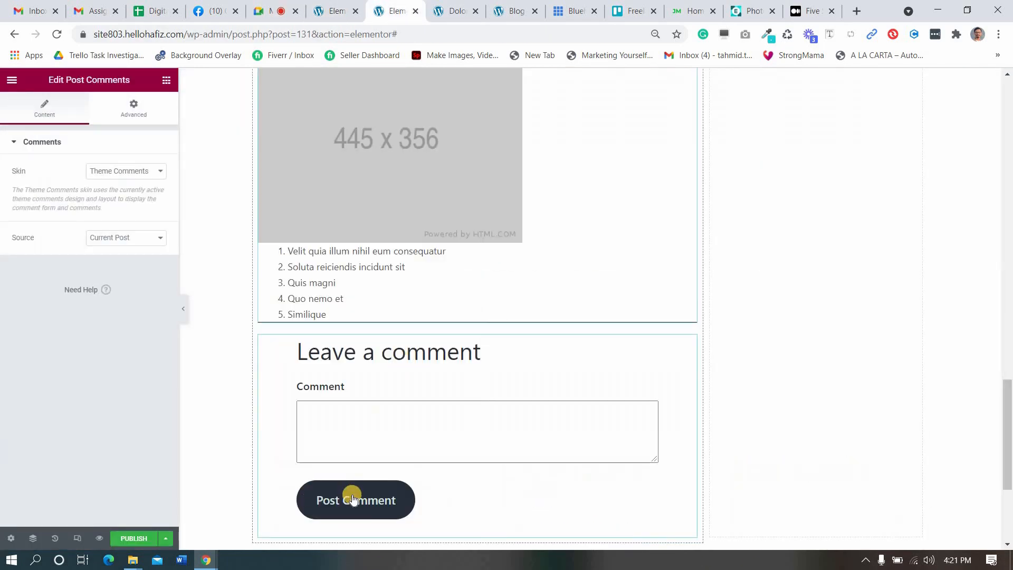
scroll(509, 414, up, 6)
scroll(508, 412, up, 6)
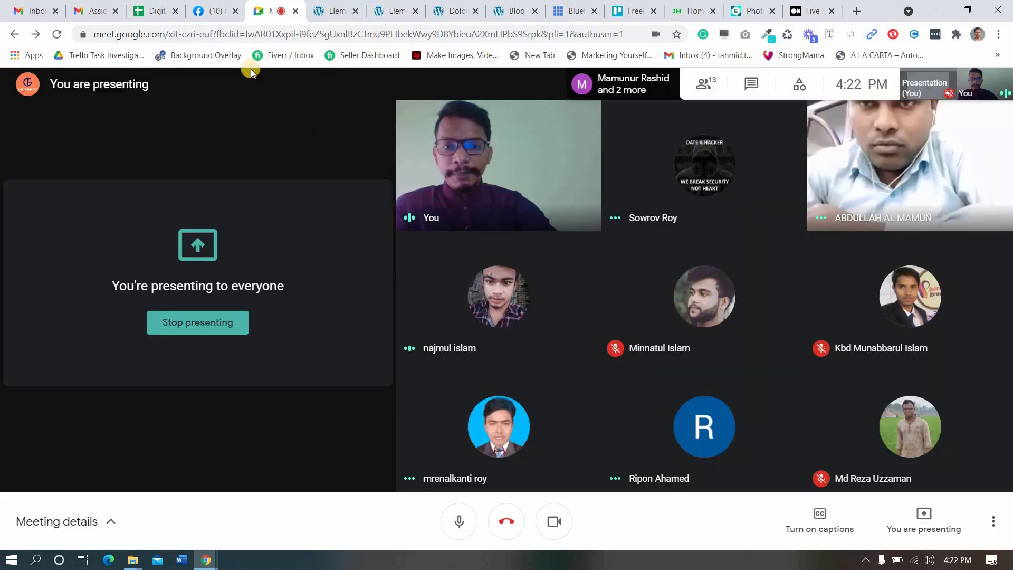
click(269, 11)
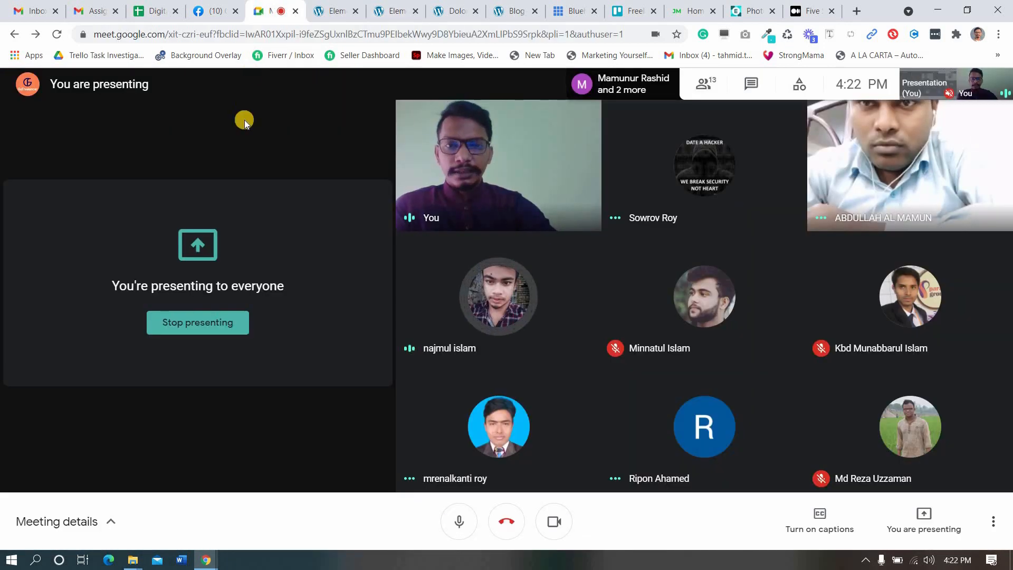
click(337, 10)
- Publish the Single Post template with a display condition that includes All Singular
click(399, 5)
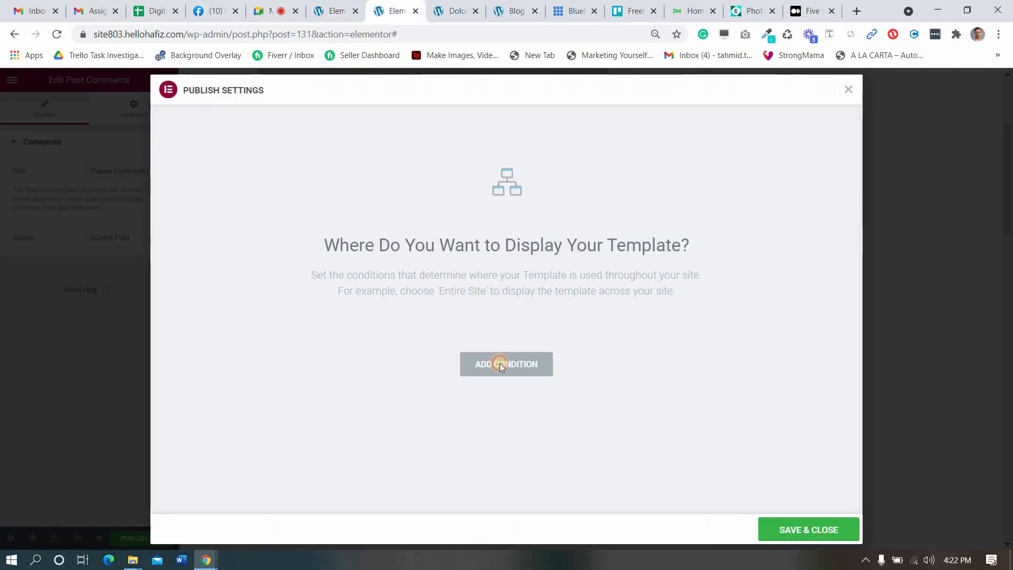
click(500, 365)
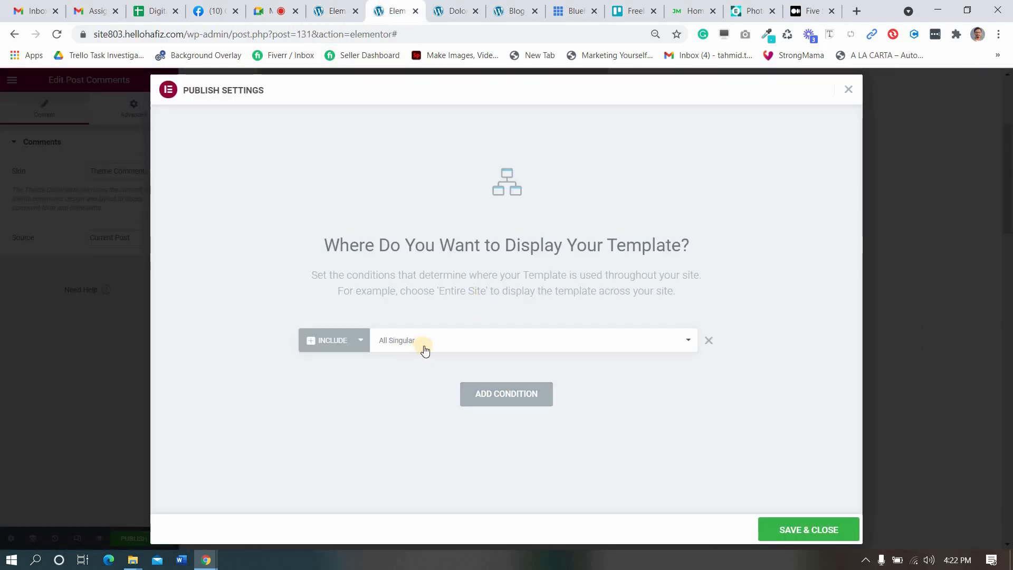
click(286, 6)
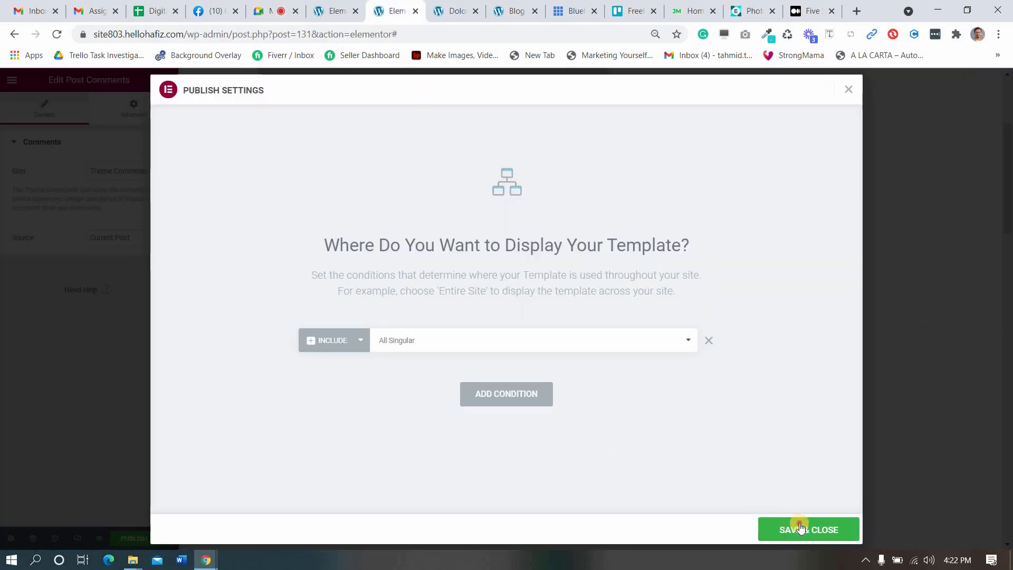
click(798, 528)
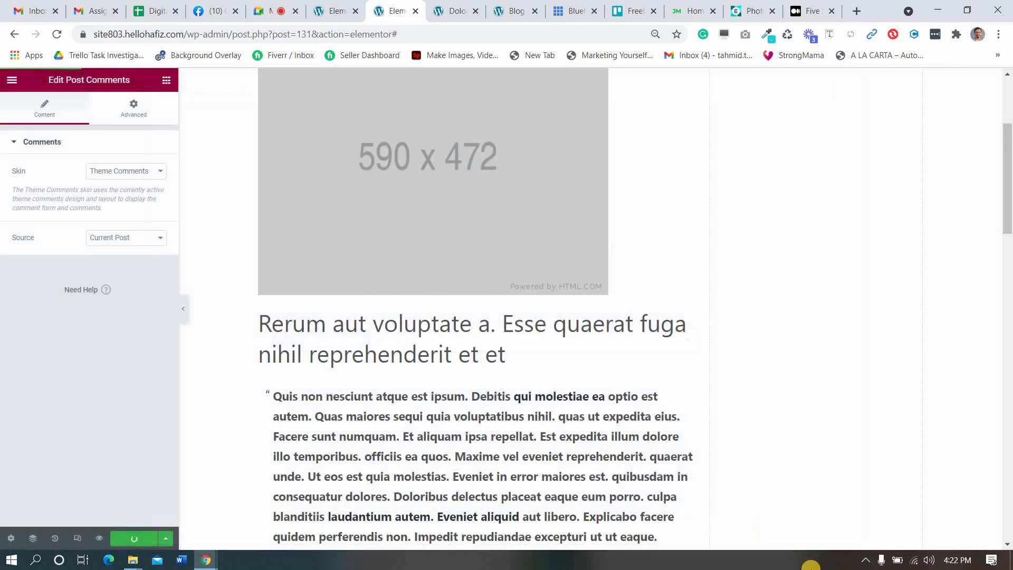
- Reload the live post and check its title, featured image, content and comment form against the published template
click(456, 10)
scroll(473, 230, up, 20)
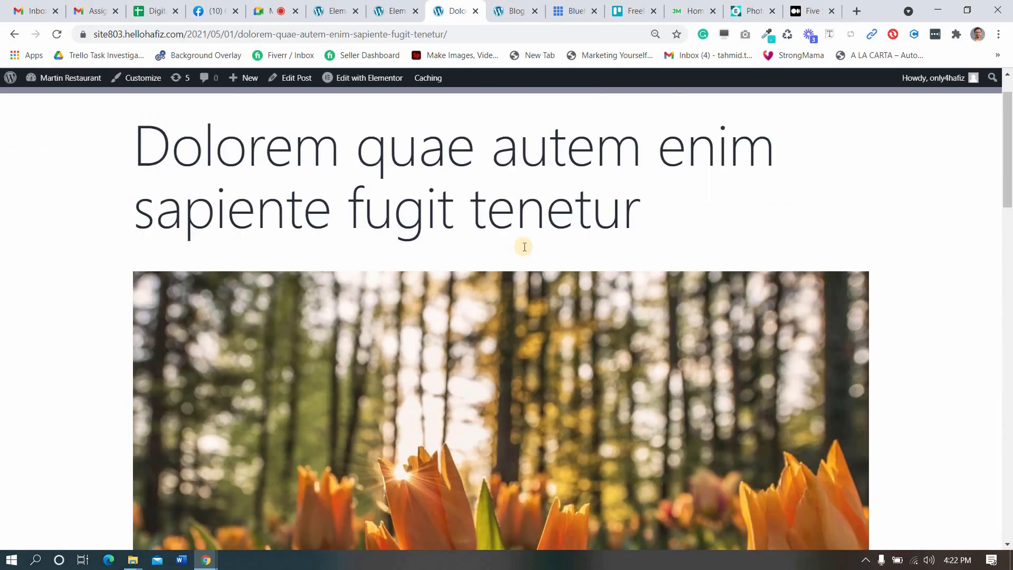
scroll(289, 356, down, 15)
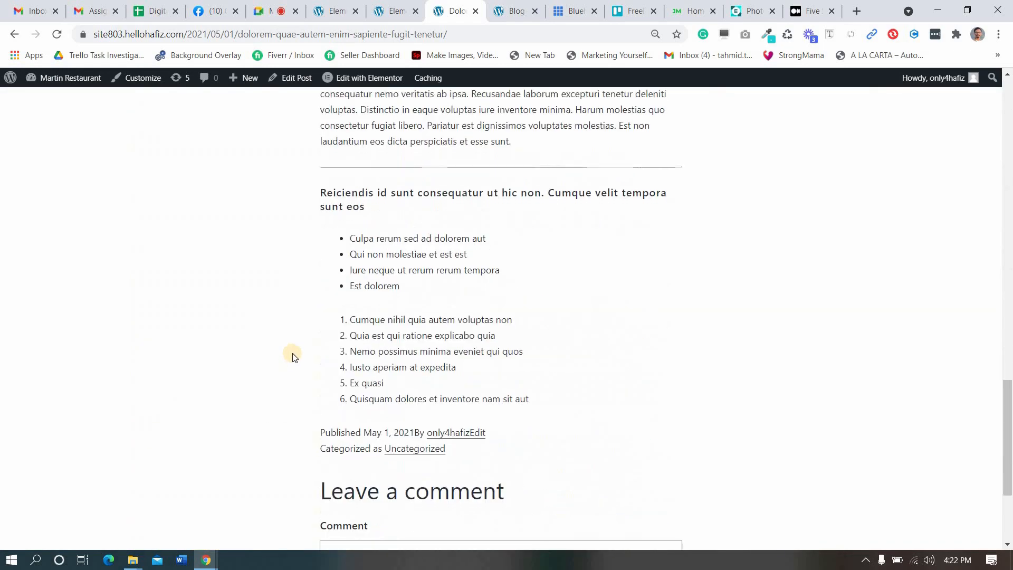
scroll(290, 356, up, 15)
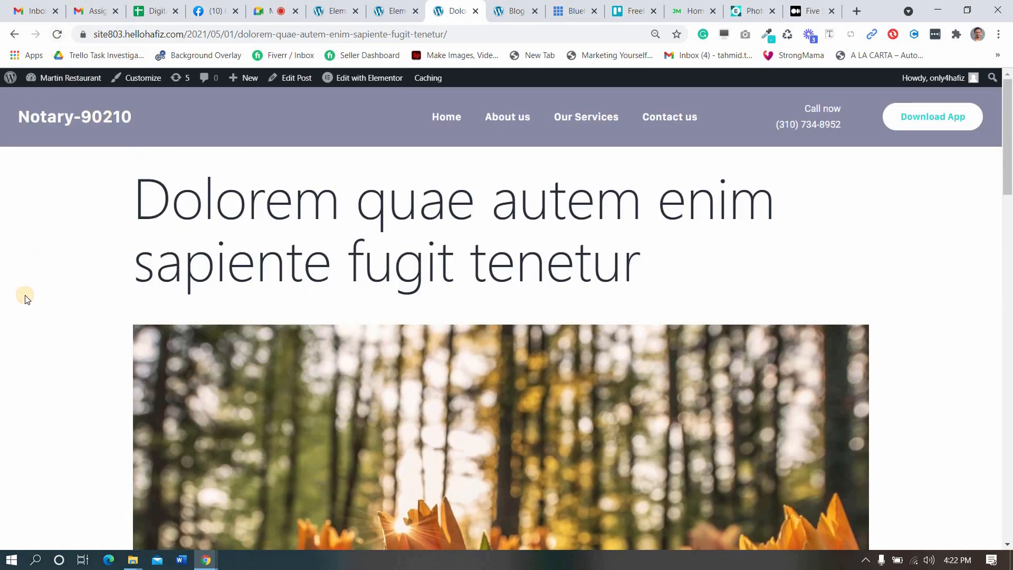
key(F5)
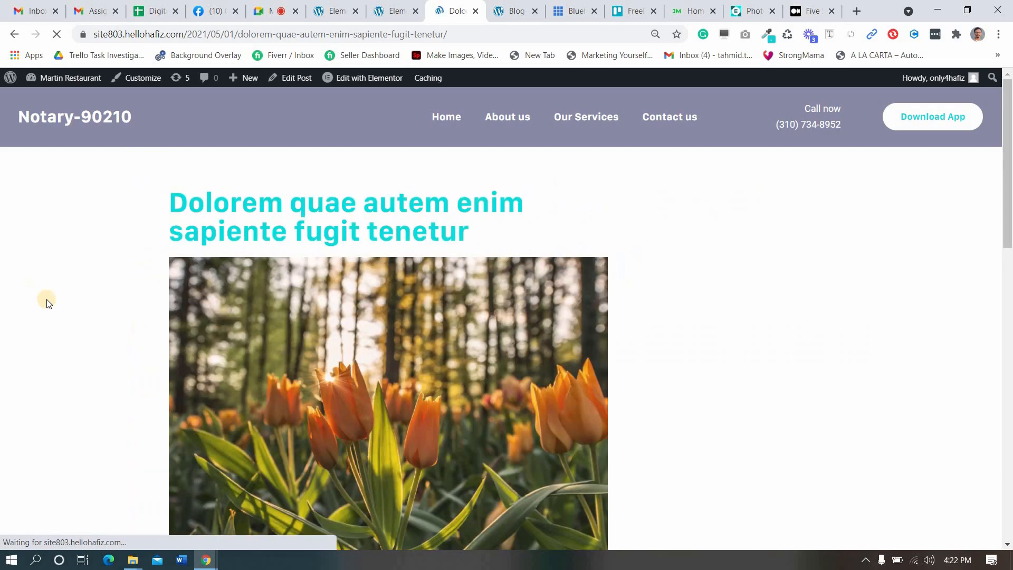
scroll(185, 322, down, 10)
scroll(186, 328, down, 5)
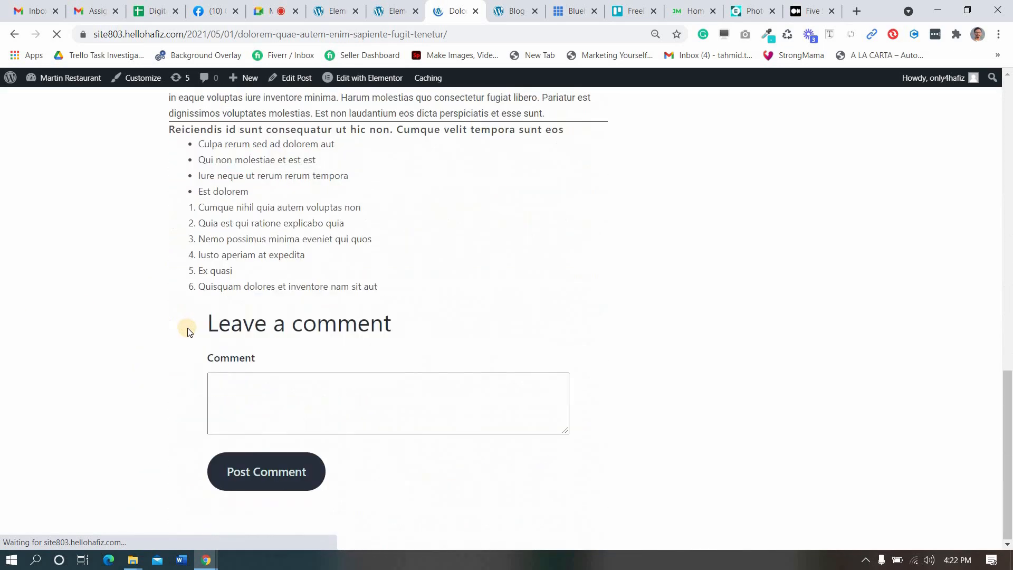
scroll(188, 329, up, 11)
scroll(210, 340, up, 5)
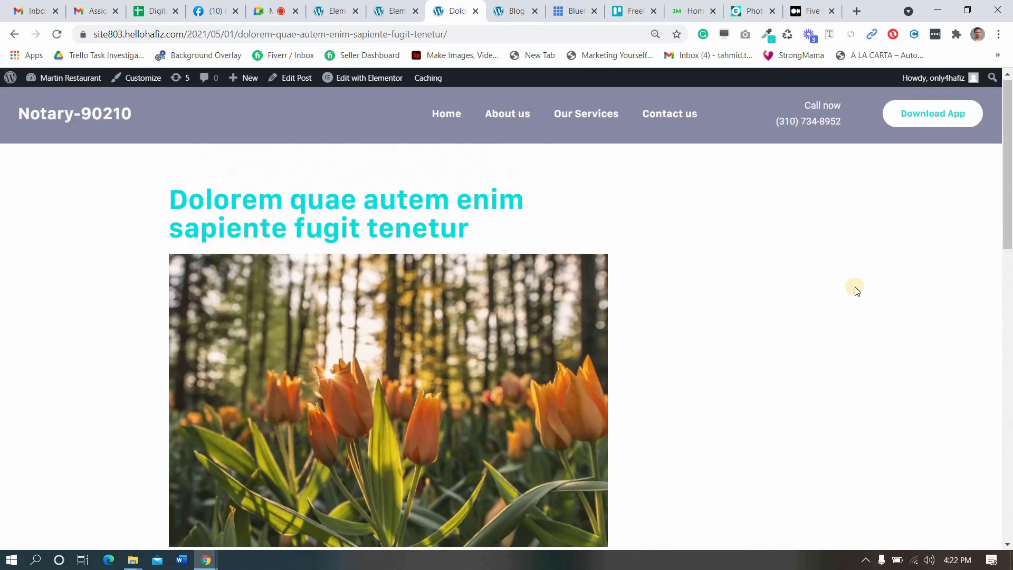
- Return to the Single Post template and bring up the available widgets for the empty narrow column
click(410, 4)
scroll(796, 330, up, 4)
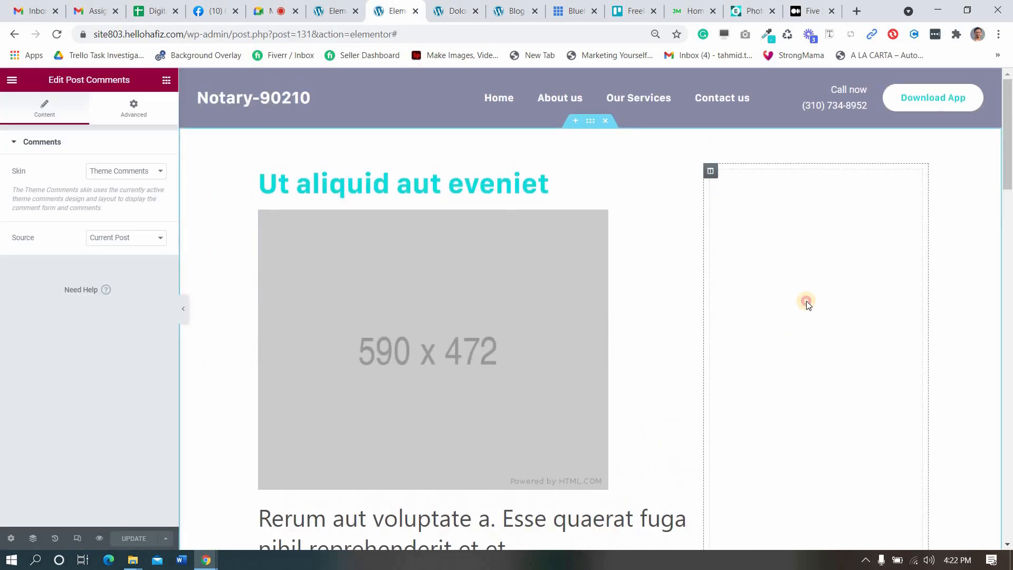
click(779, 342)
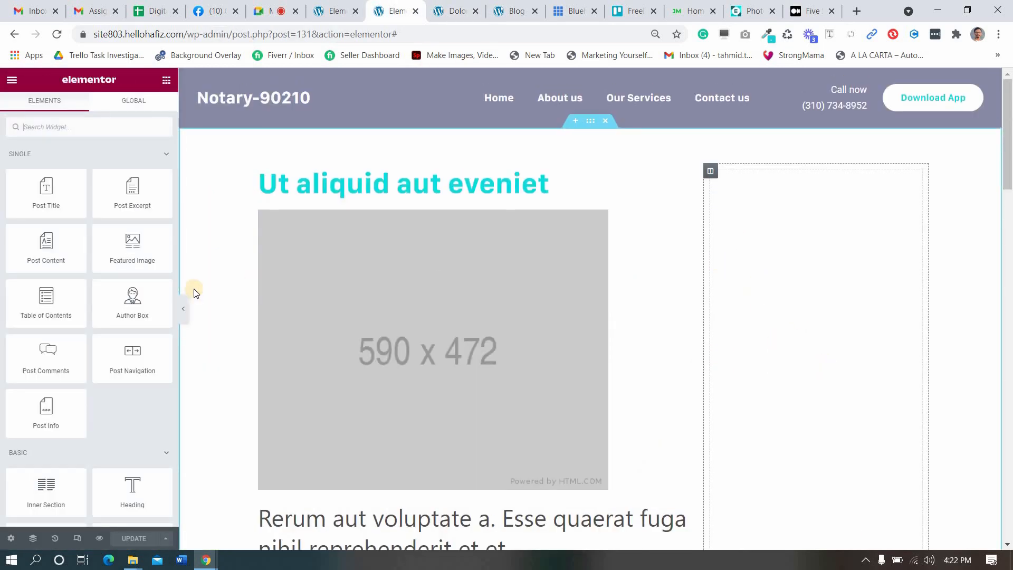
- Search Google Images for "sidebar banner image" in a new browser tab
click(858, 11)
text(sid)
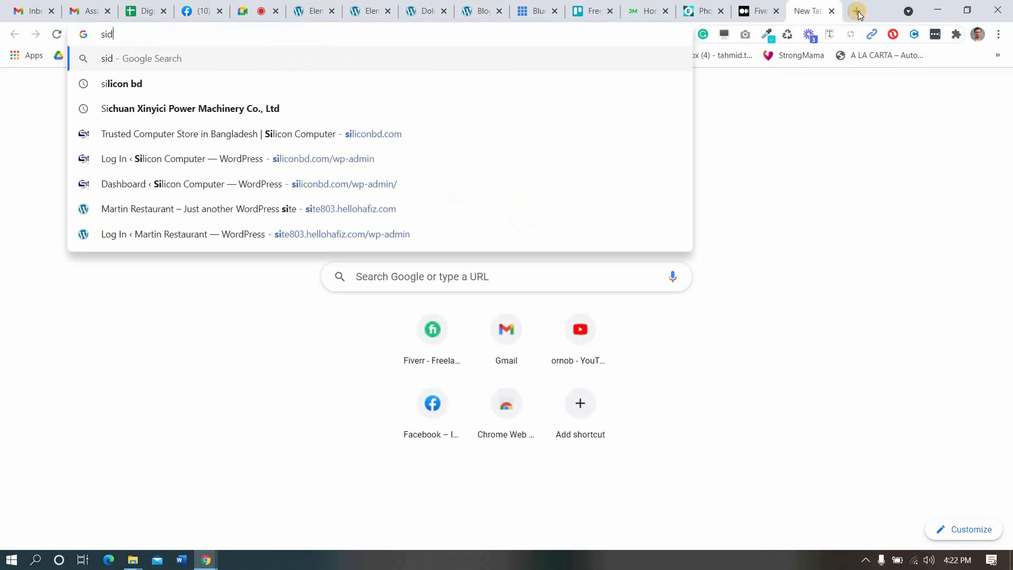
text(ebar banner)
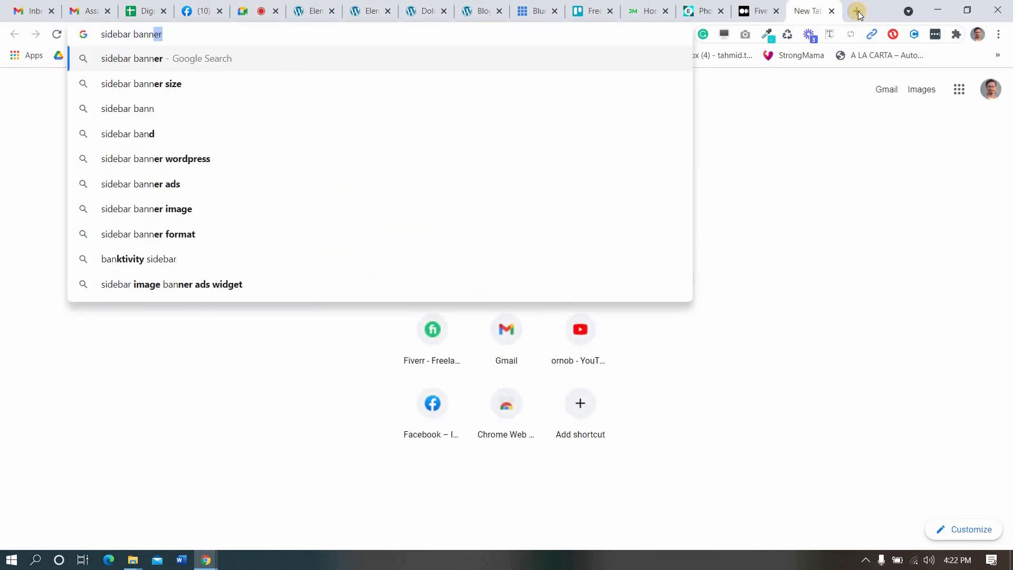
key(Return)
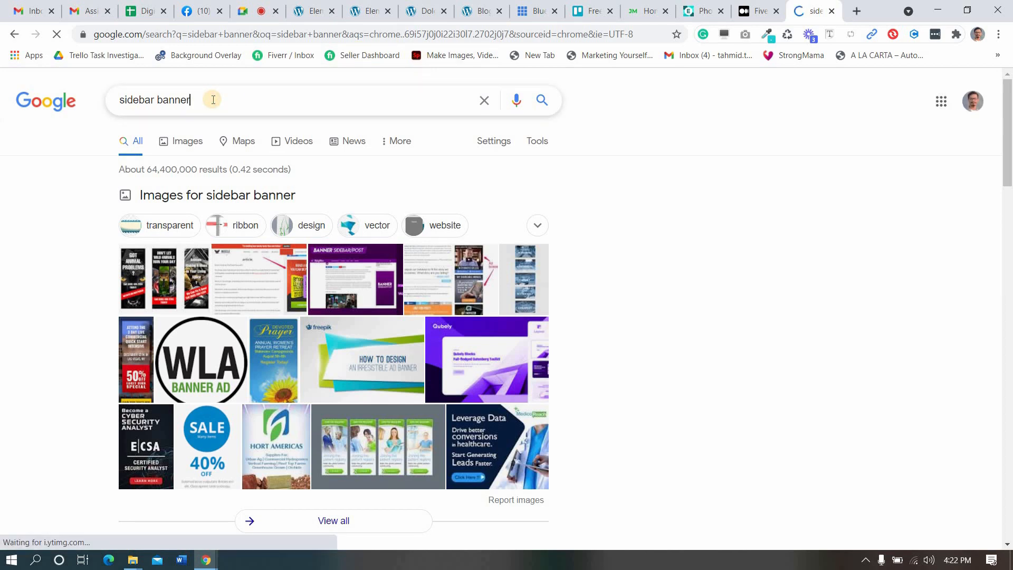
text(image)
key(Return)
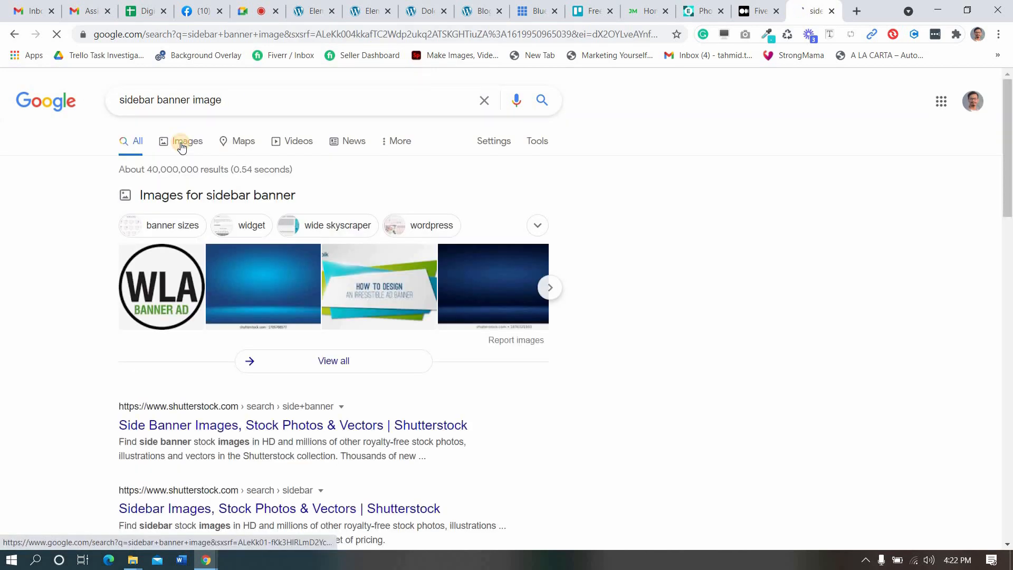
click(420, 314)
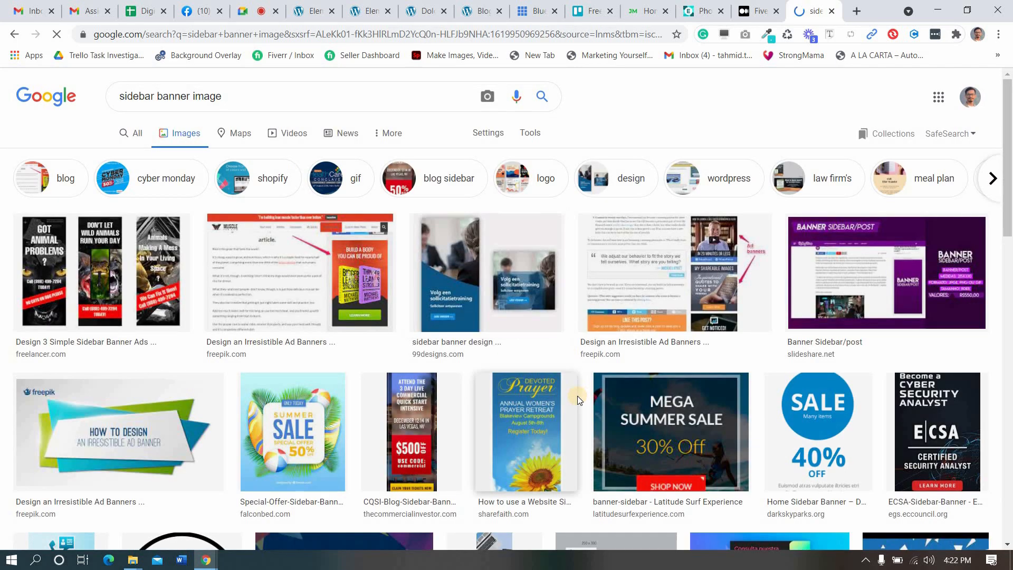
- Save the Summer Sale 50% off banner as Special-Offer-Sidebar-Banner.jpg in Downloads and return to the Single Post template
scroll(577, 397, down, 1)
click(530, 364)
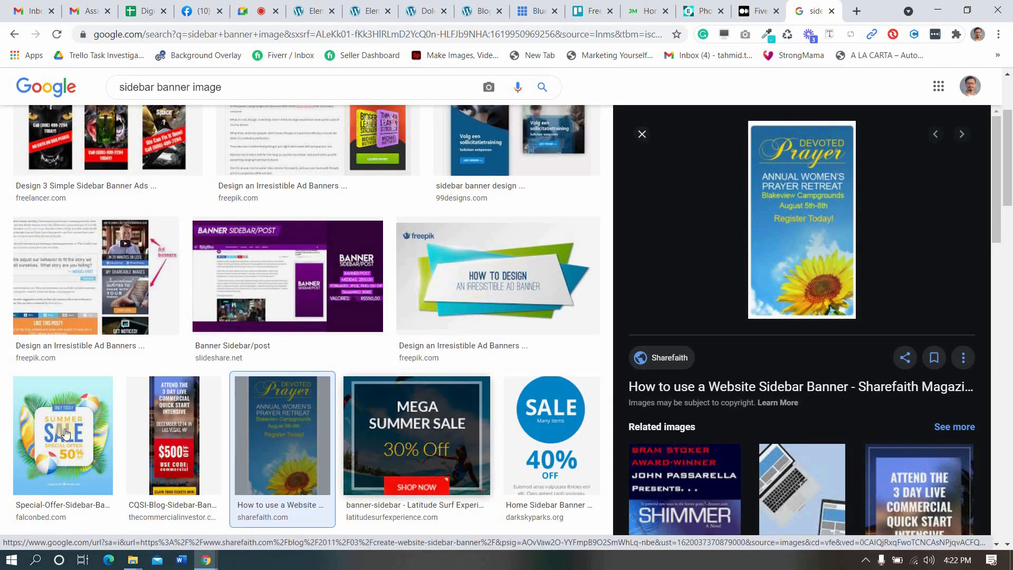
click(64, 435)
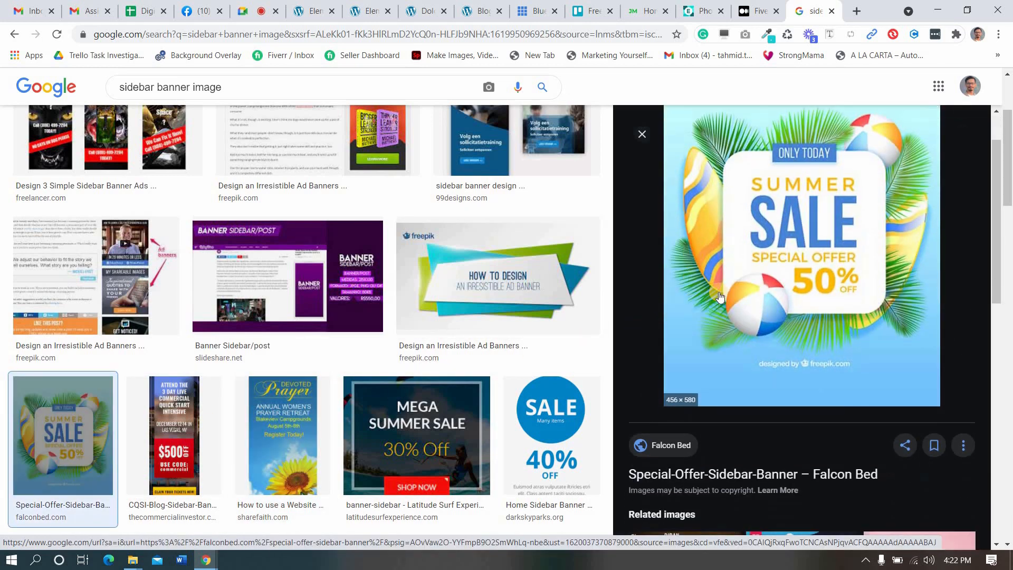
right_click(728, 210)
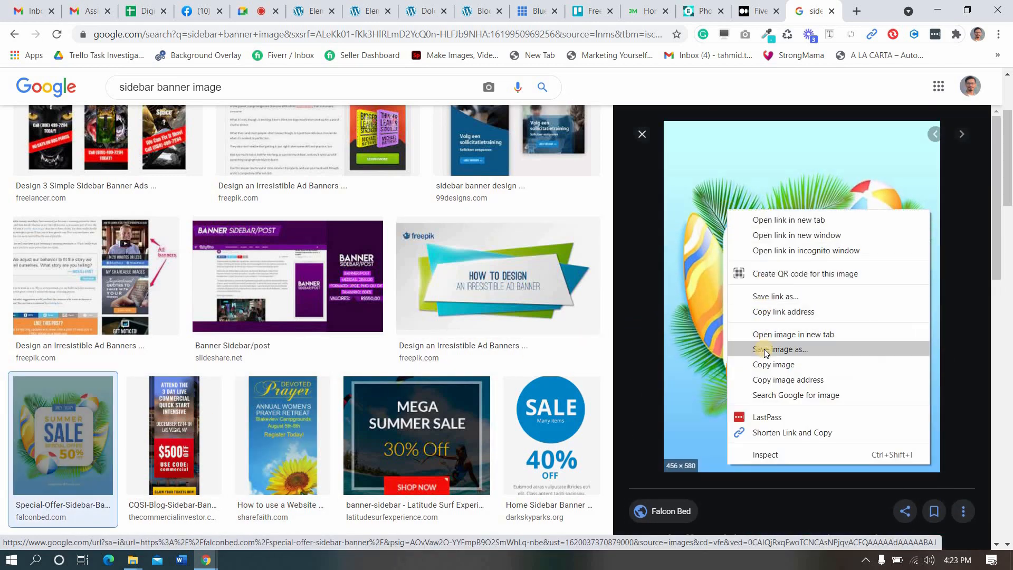
click(771, 350)
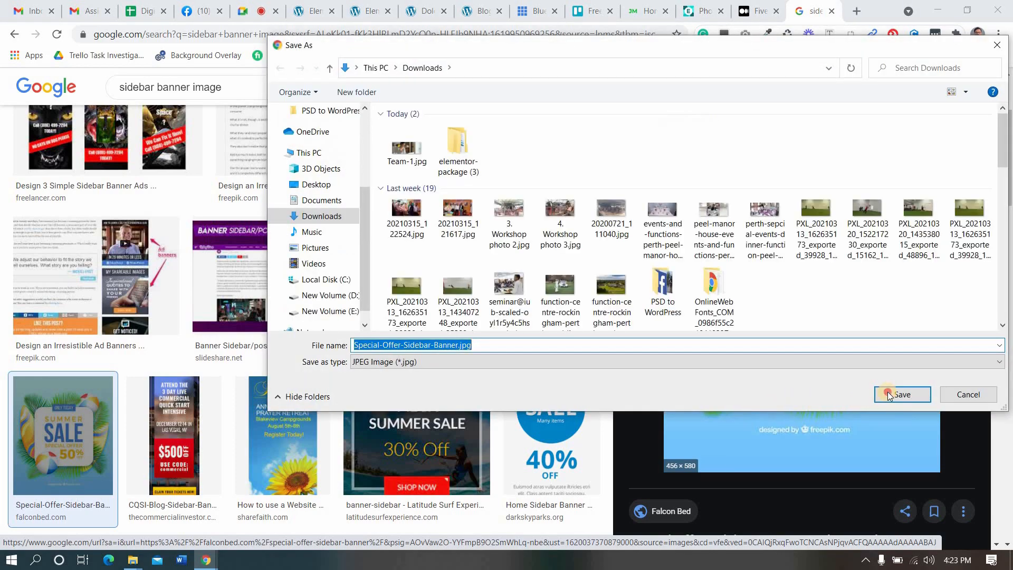
click(880, 395)
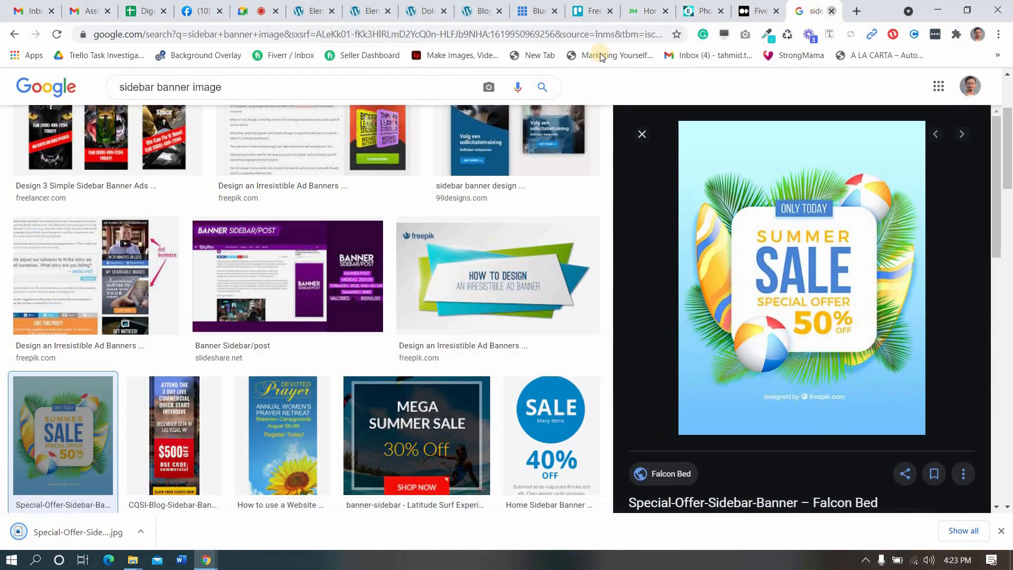
click(832, 11)
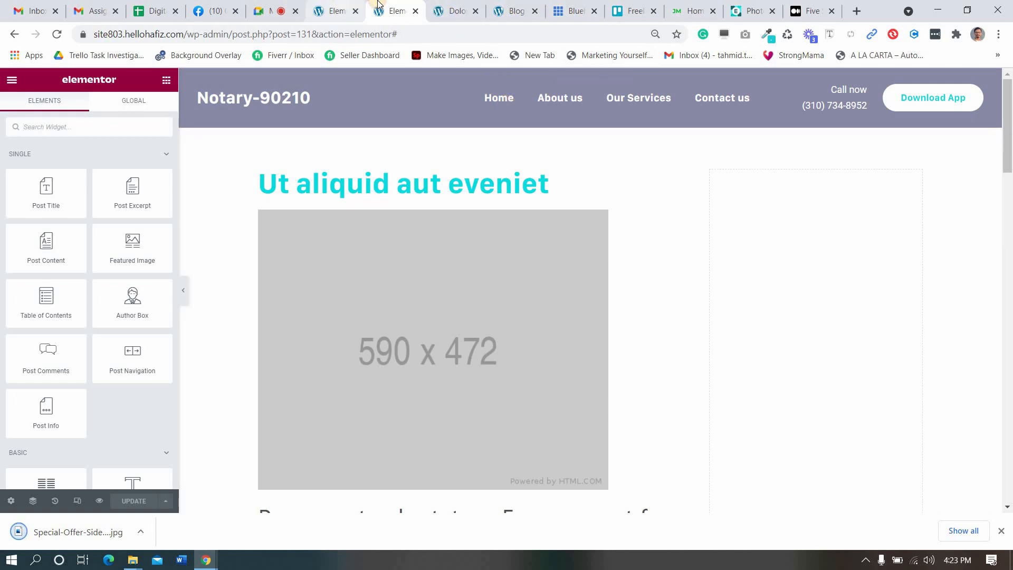
scroll(790, 323, down, 4)
scroll(794, 311, up, 3)
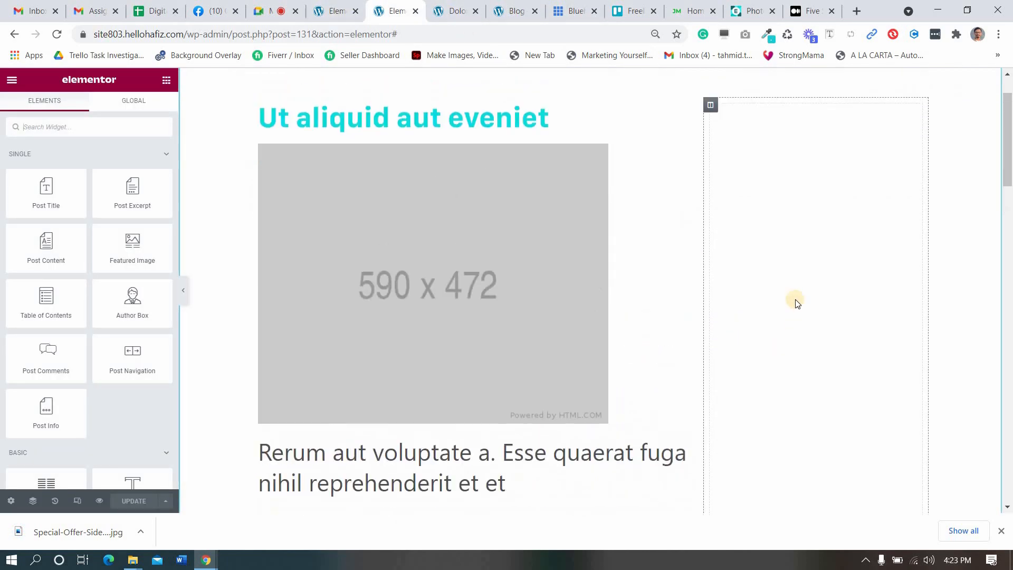
- Add an Image widget to the empty narrow column of the Single Post template
scroll(796, 300, down, 10)
scroll(827, 466, up, 6)
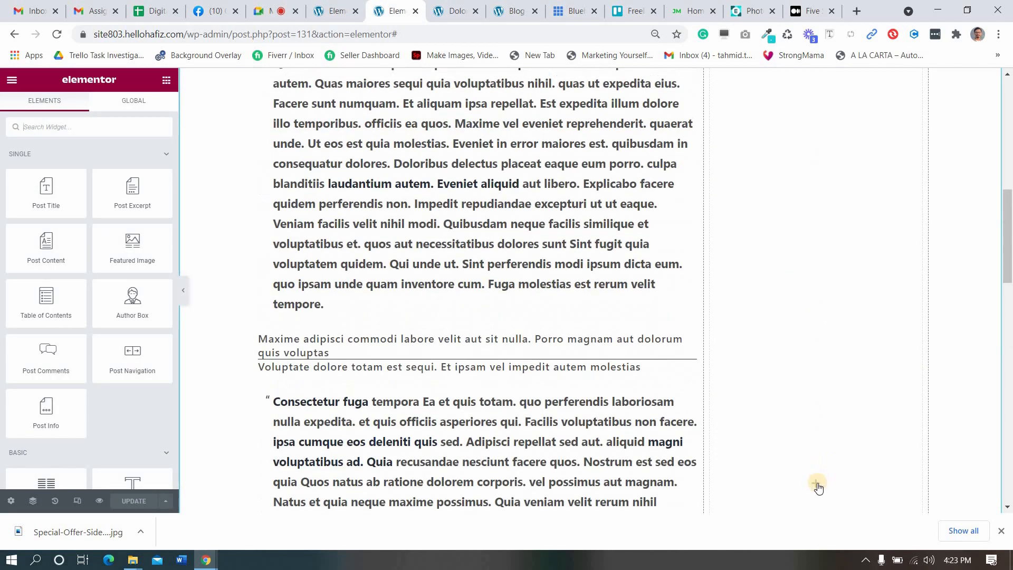
scroll(51, 382, down, 5)
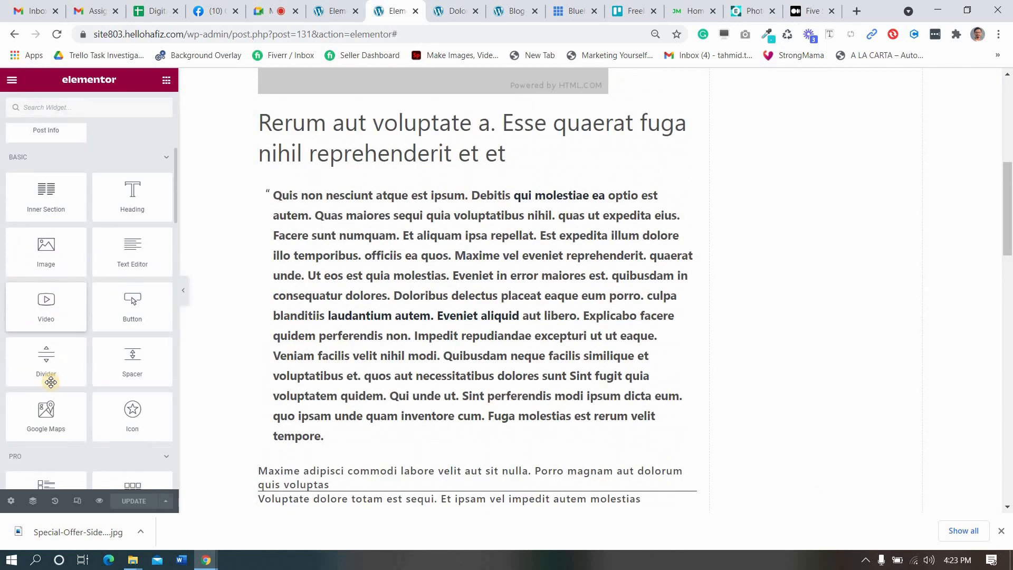
drag(673, 428, 805, 365)
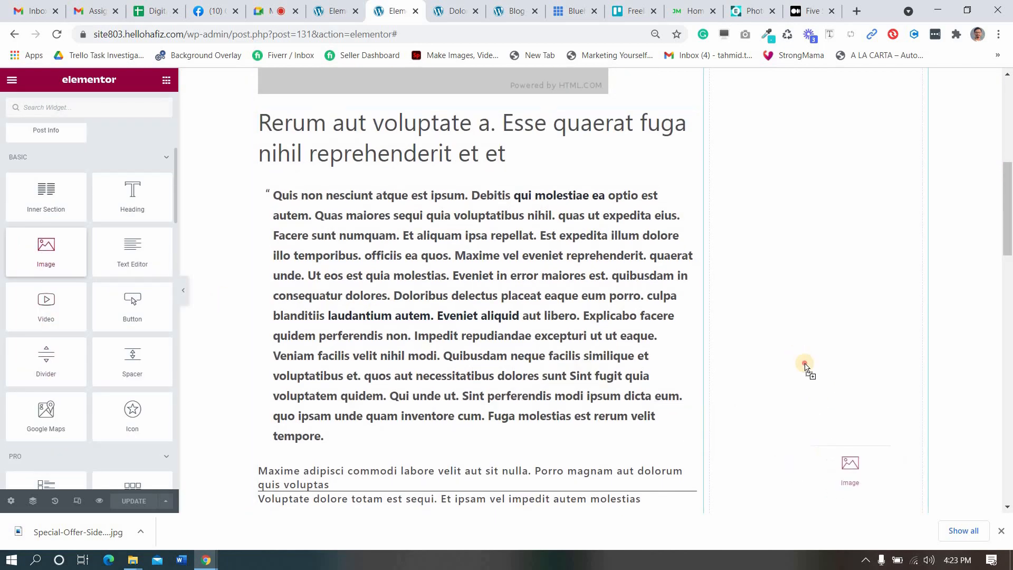
drag(816, 418, 821, 419)
scroll(822, 418, down, 10)
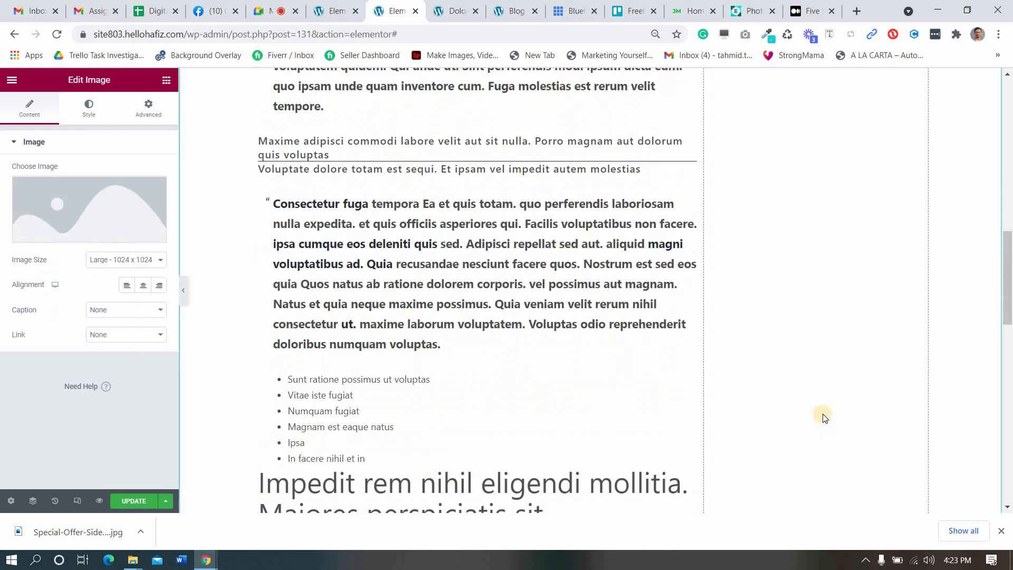
scroll(823, 412, up, 15)
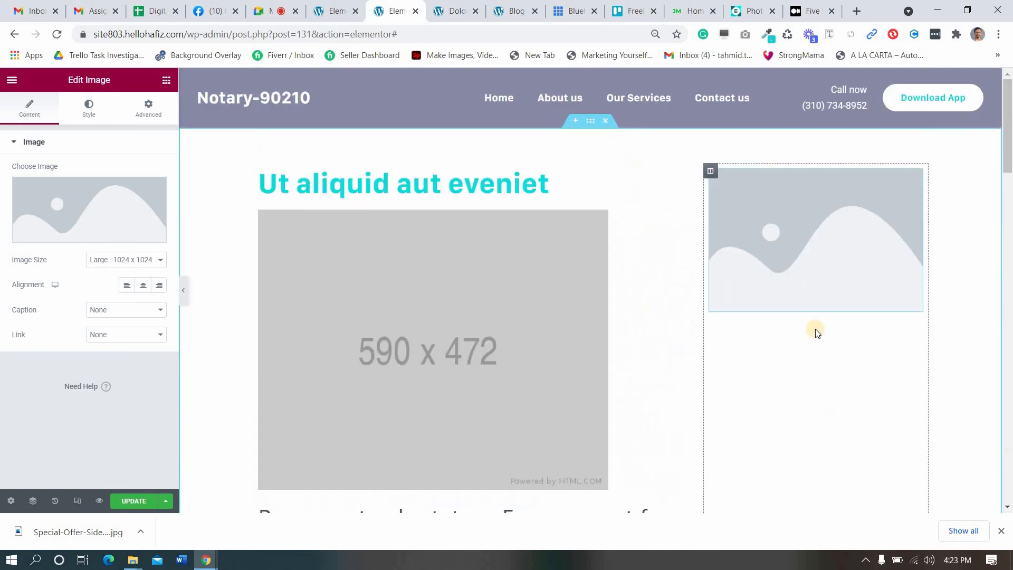
- Upload Special-Offer-Sidebar-Banner.jpg to the media library, insert it into the image widget and update the template
click(80, 222)
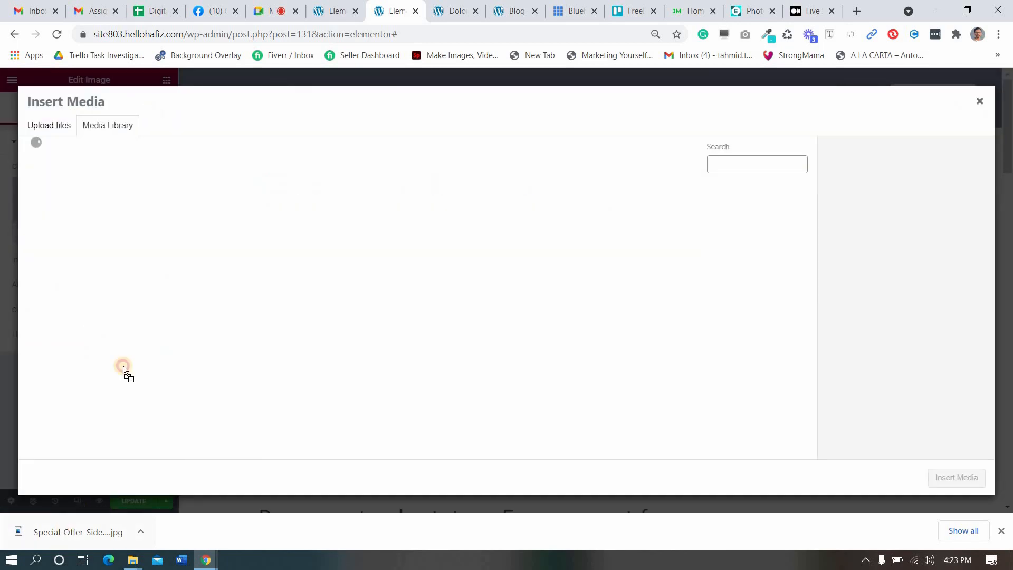
drag(124, 369, 144, 277)
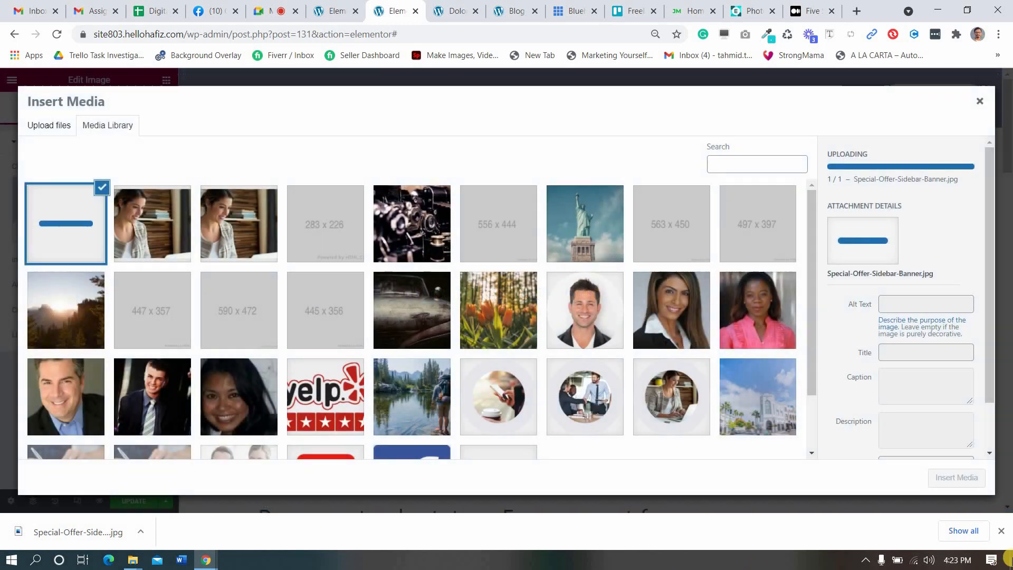
click(1001, 531)
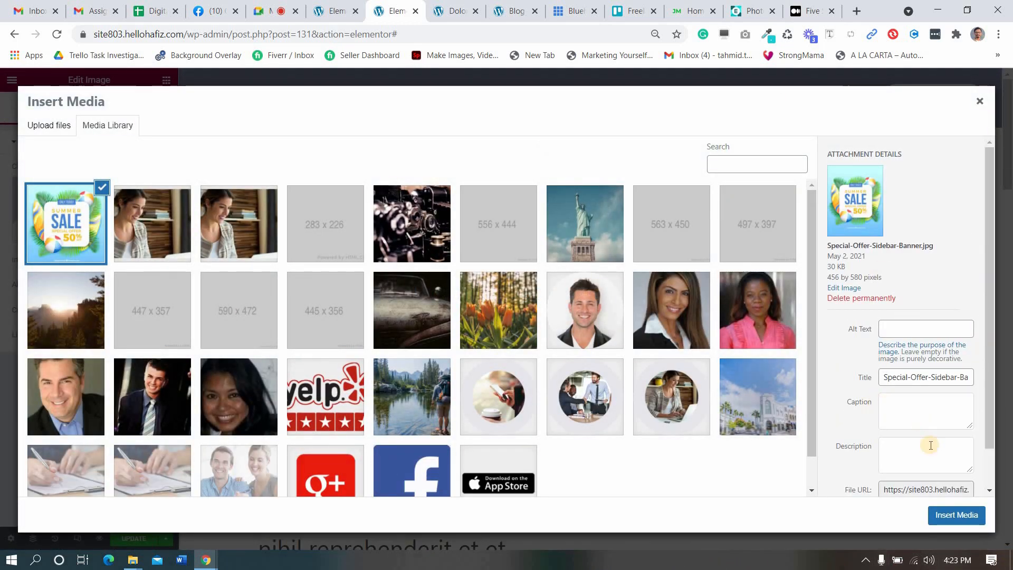
click(942, 515)
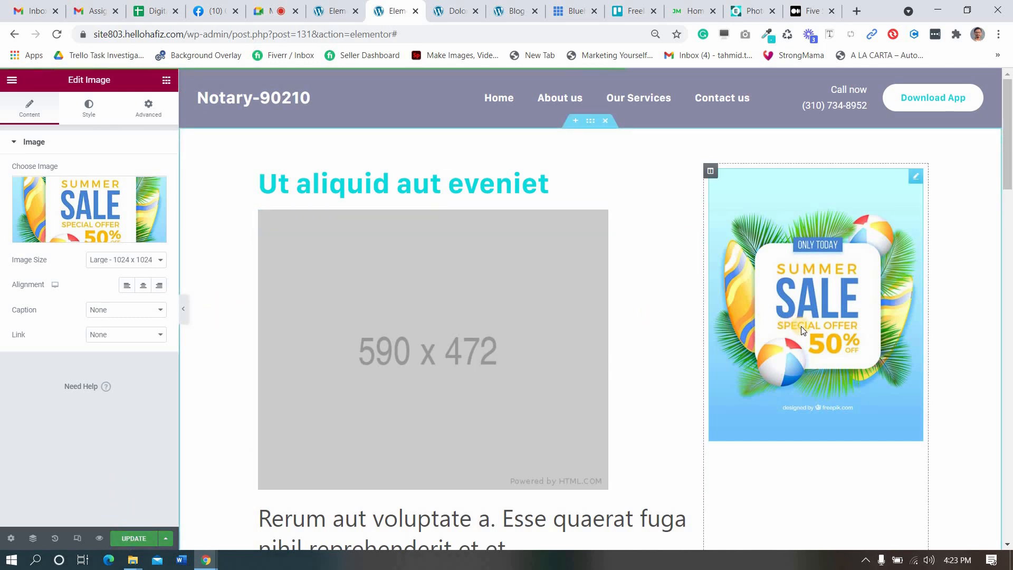
- Reload the live post to check the sidebar banner, and return to the Single Post template
click(472, 11)
click(56, 33)
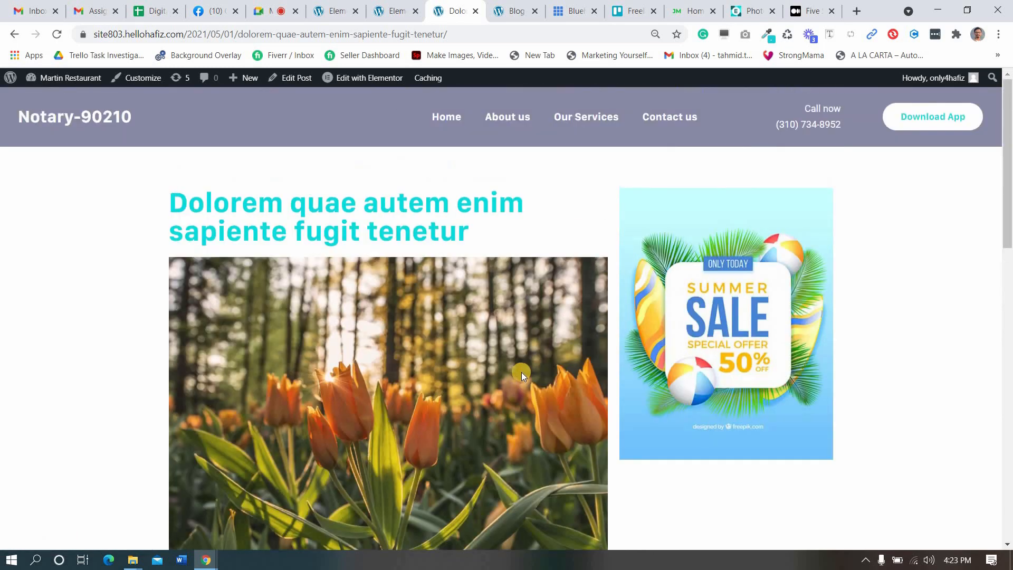
click(387, 6)
- Set the Columns Gap of the section holding the post content and banner to Wide
click(591, 119)
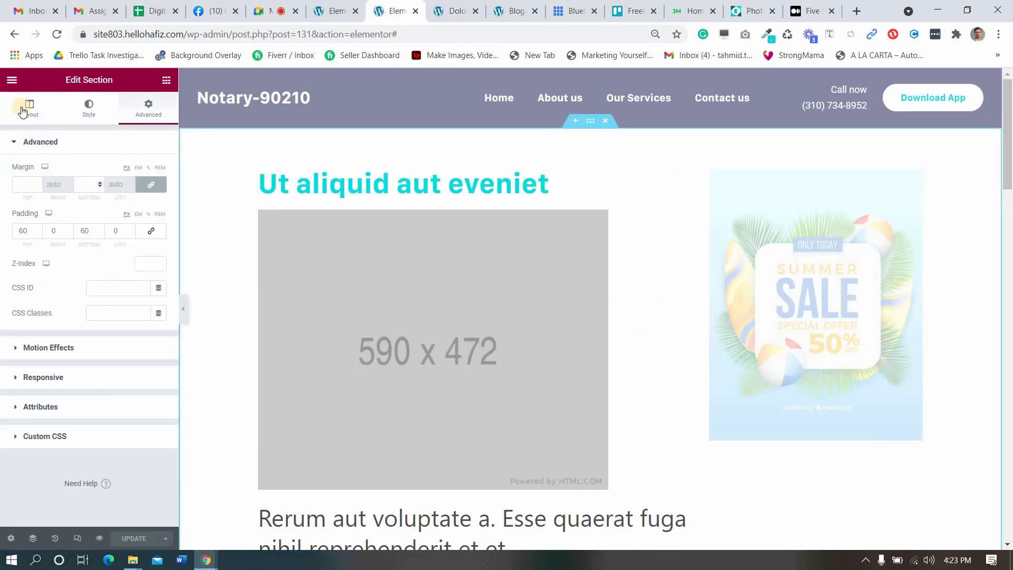
click(30, 109)
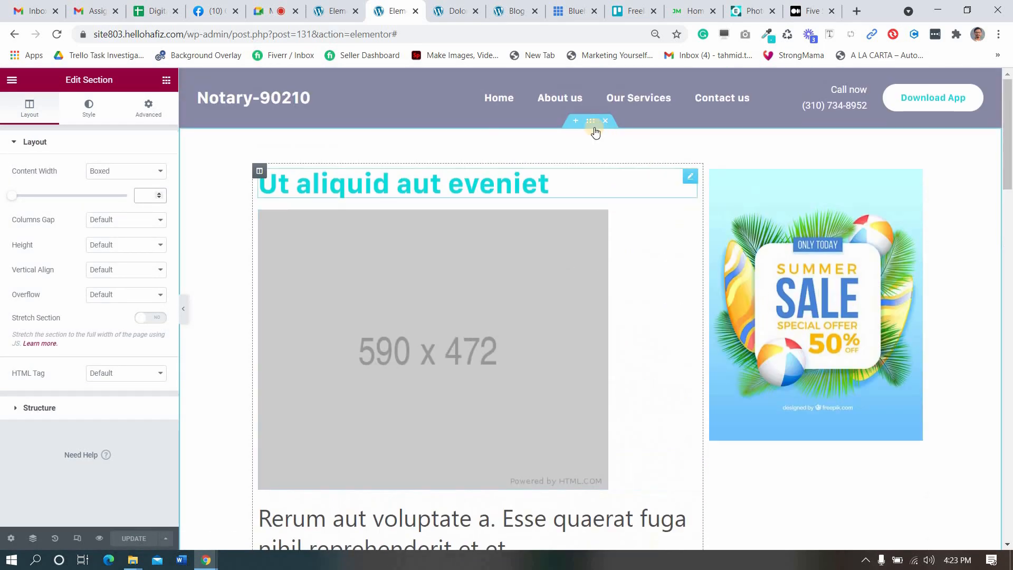
click(570, 137)
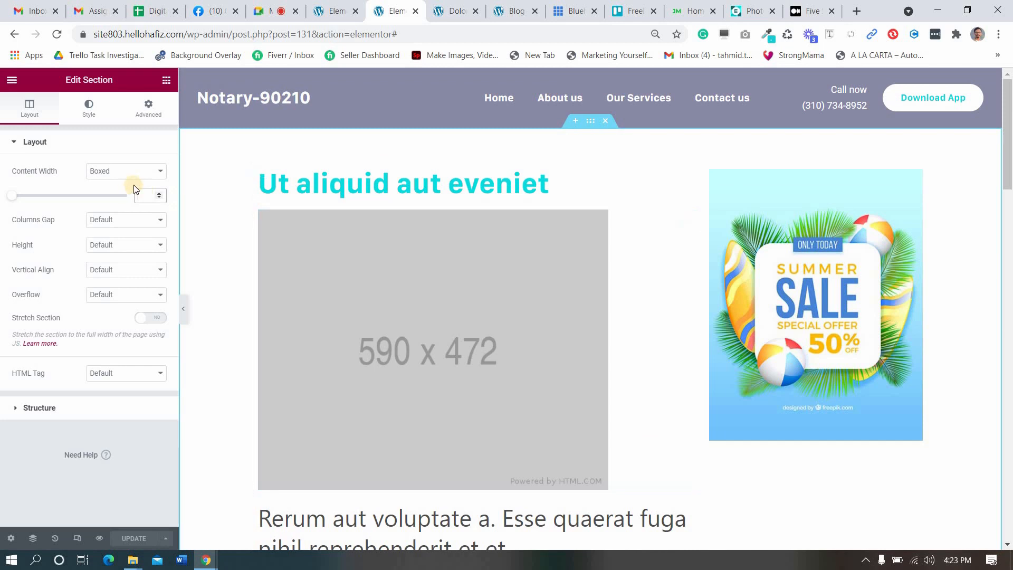
click(119, 226)
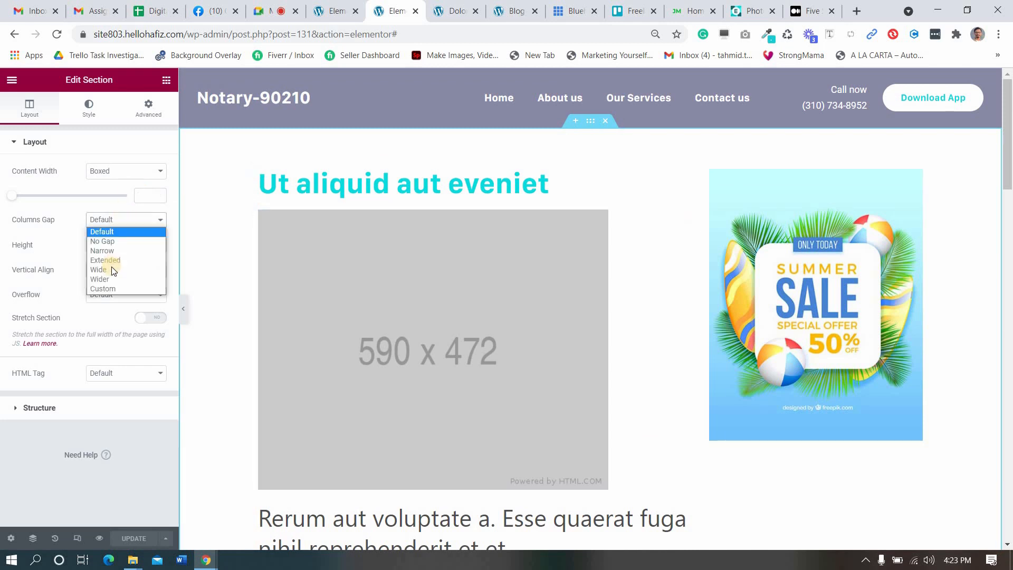
click(132, 270)
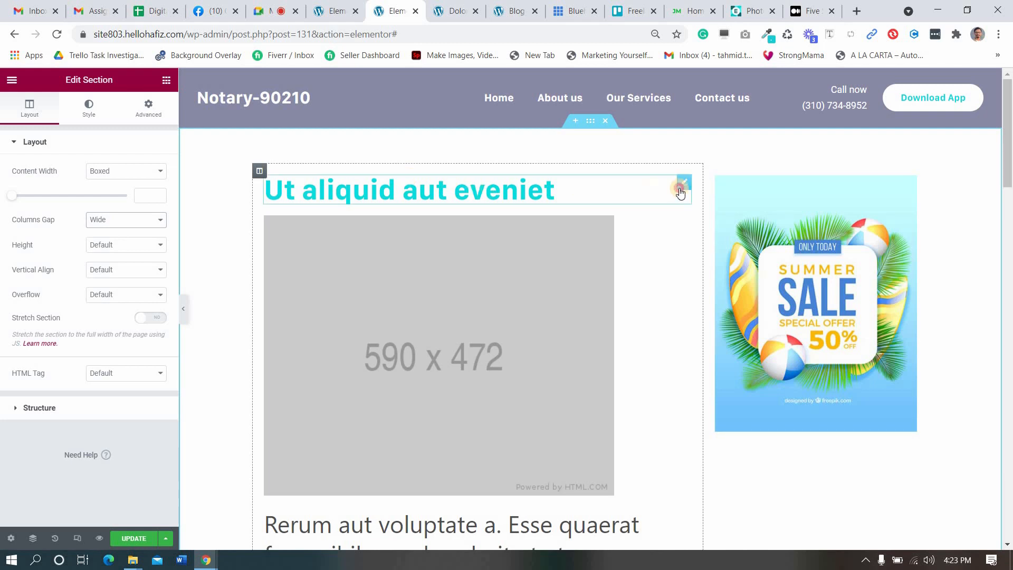
- Set the Post Title widget's text color to dark gray #2D2D2D
click(681, 187)
click(88, 107)
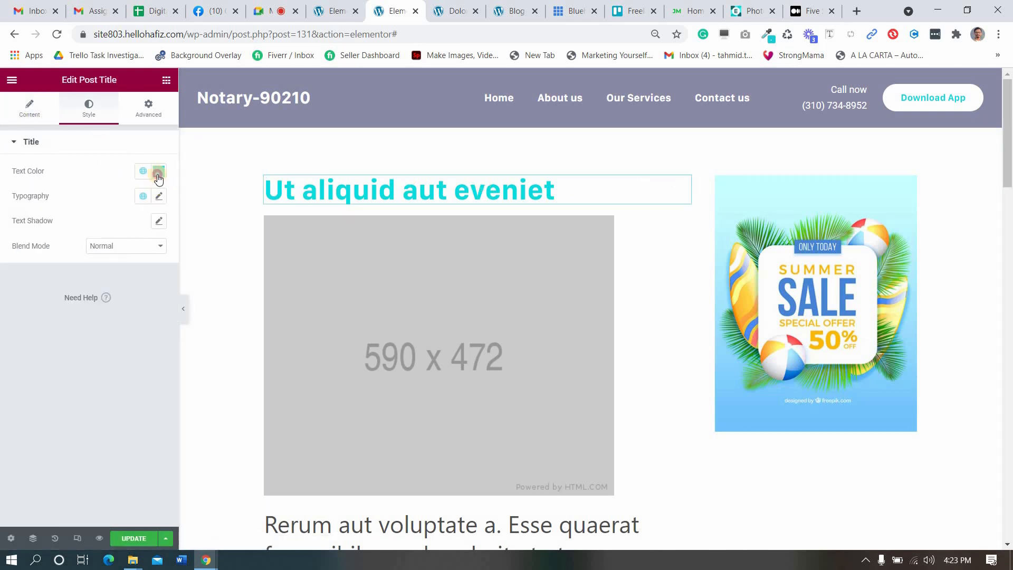
click(158, 178)
drag(22, 222, 4, 301)
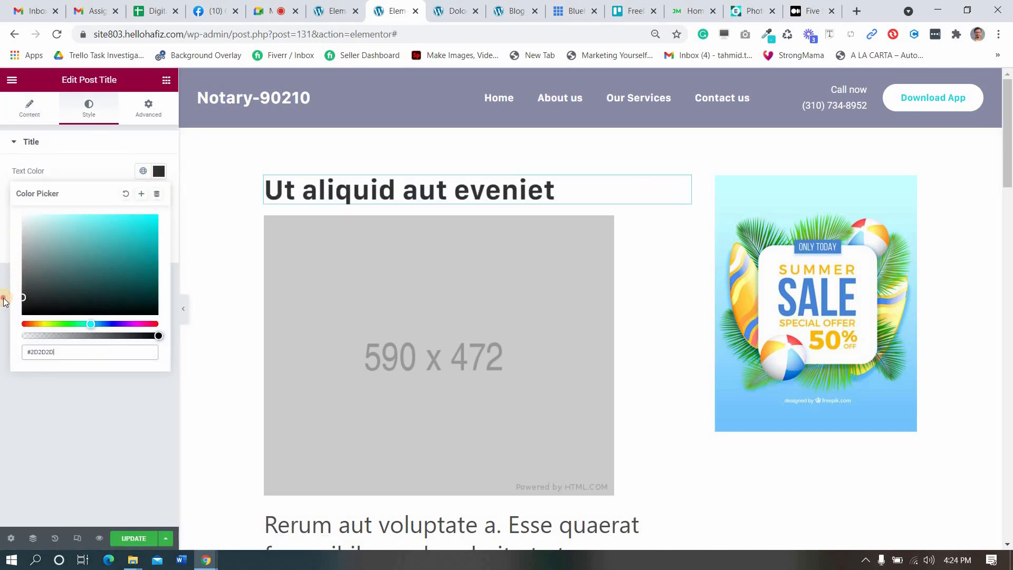
click(158, 171)
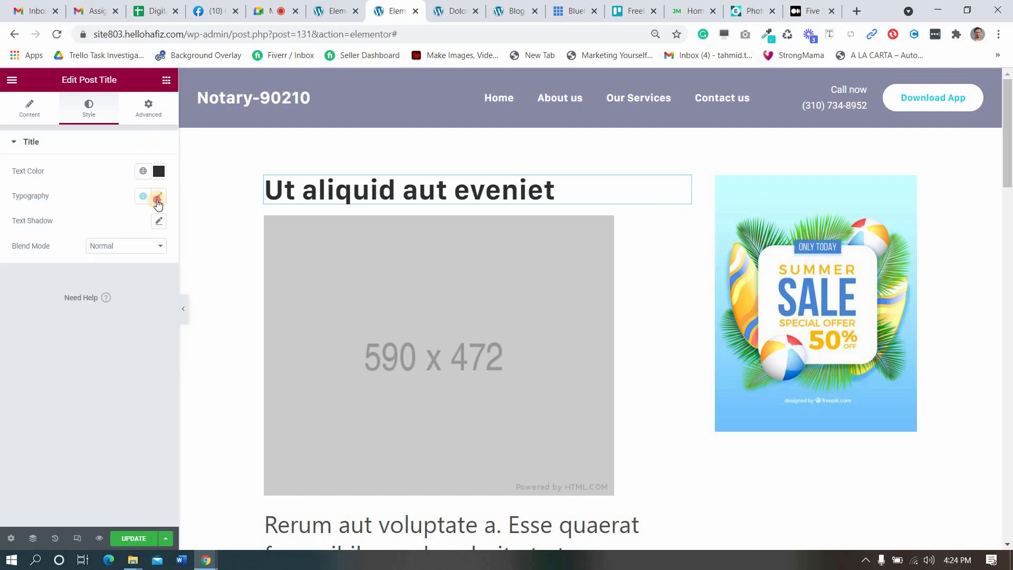
- Set the post title's font weight to 600 in its typography, update the template and review the layout
click(159, 195)
click(112, 316)
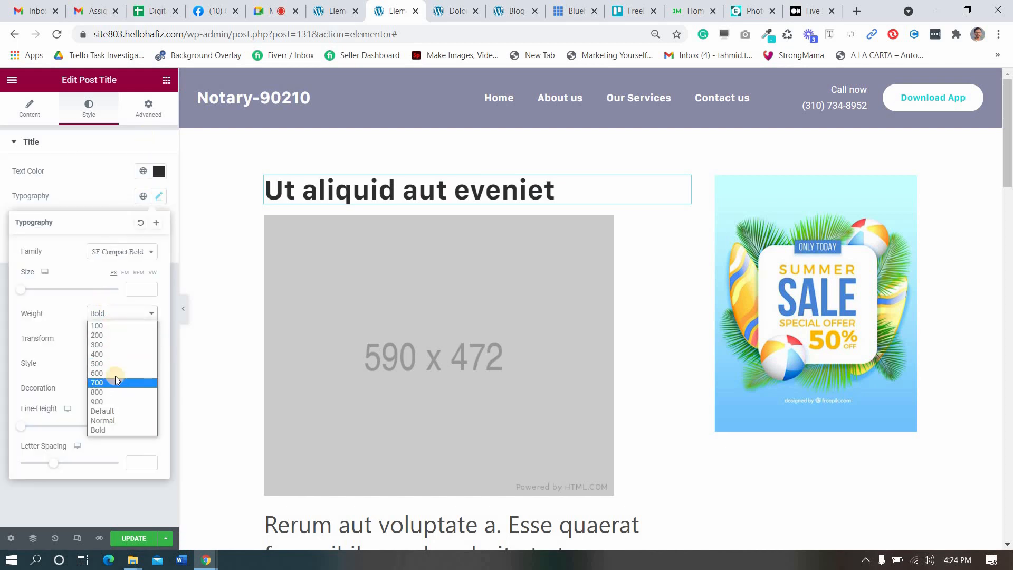
click(115, 374)
click(113, 317)
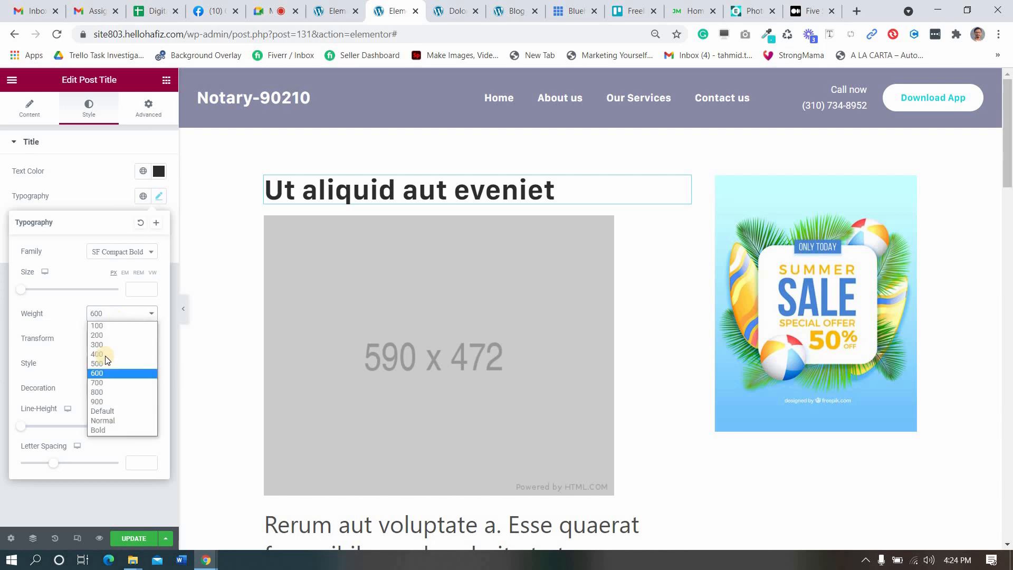
click(105, 373)
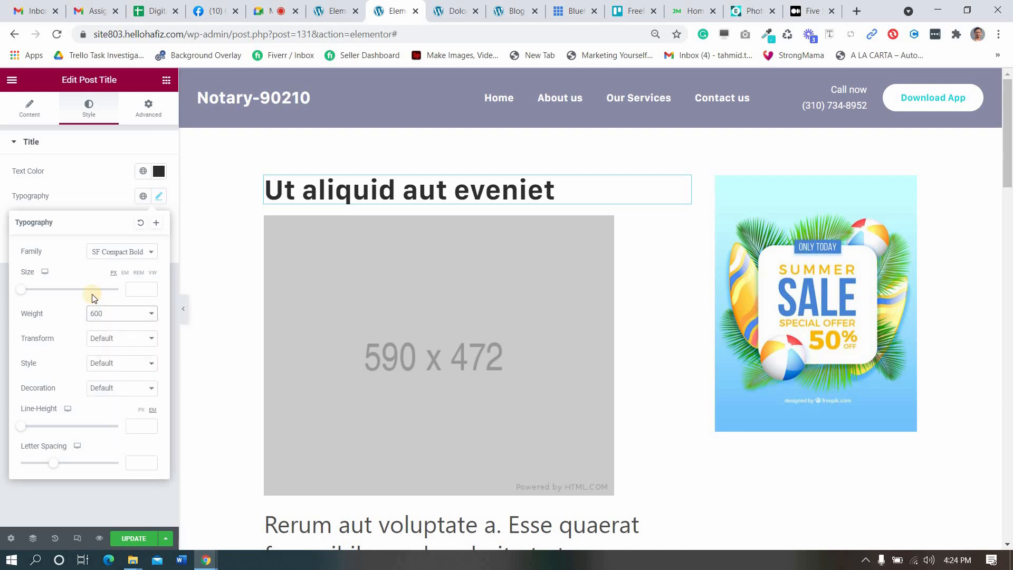
click(89, 196)
scroll(478, 313, down, 6)
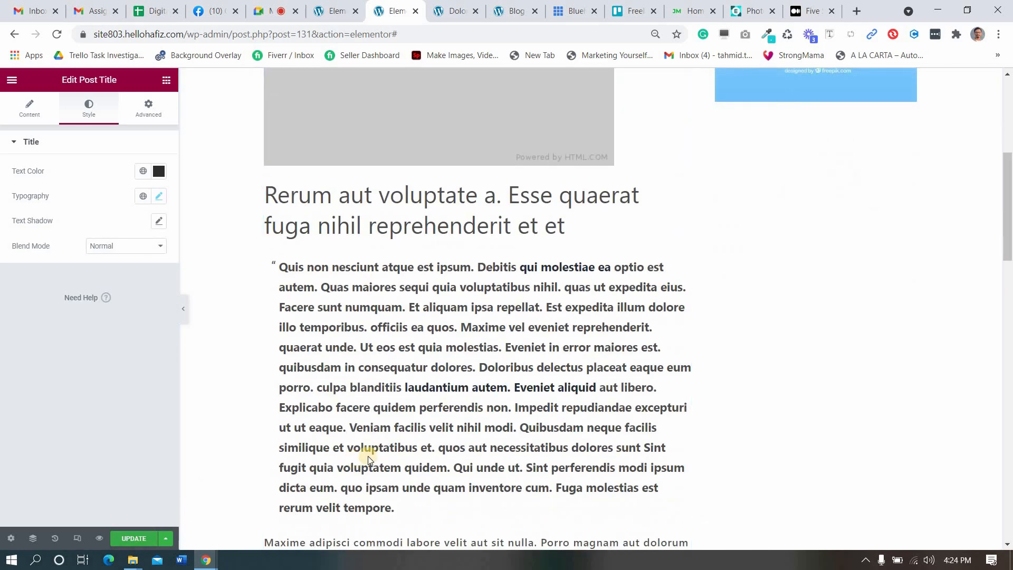
scroll(407, 457, up, 6)
scroll(450, 454, down, 2)
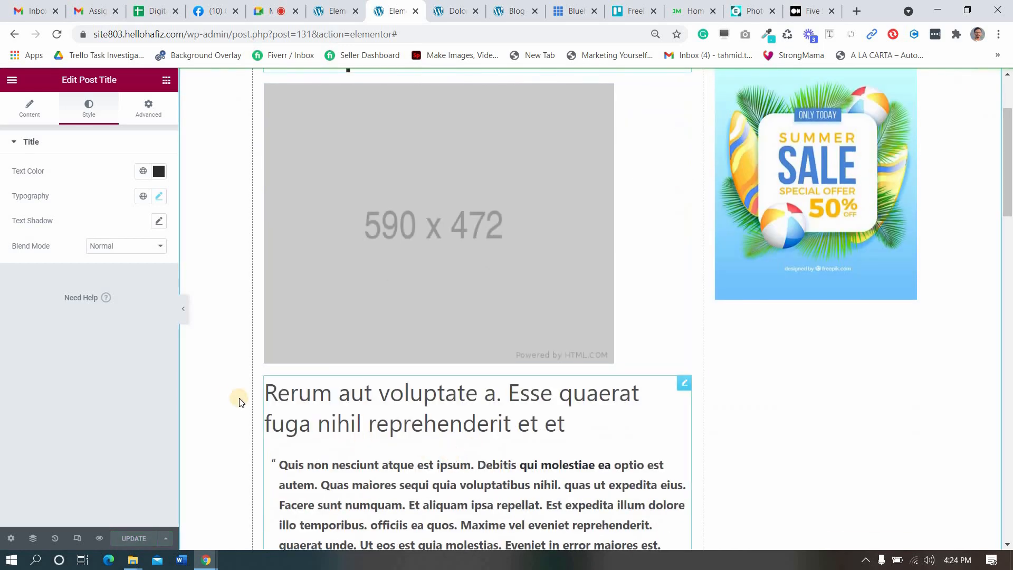
scroll(437, 305, up, 2)
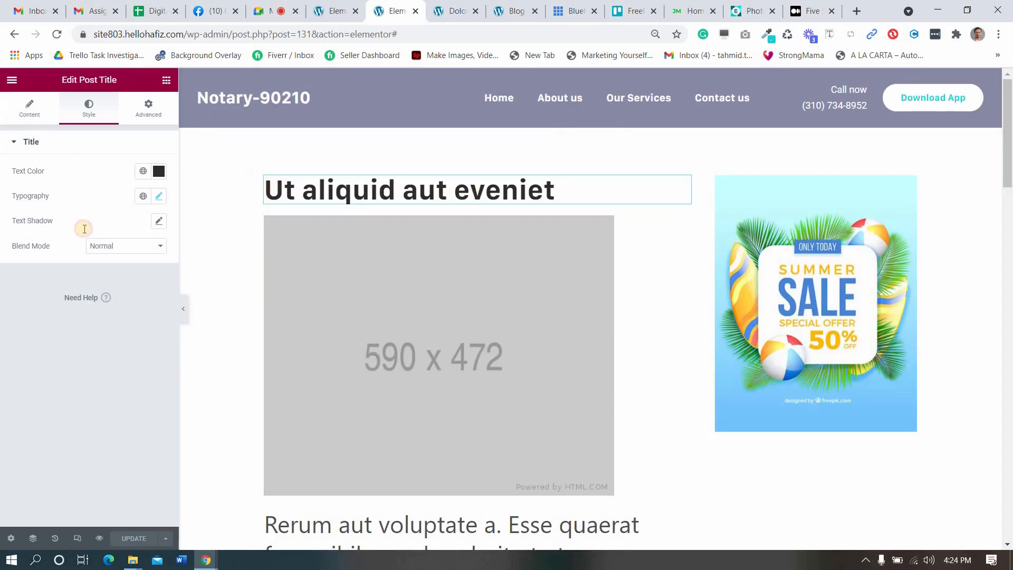
click(30, 108)
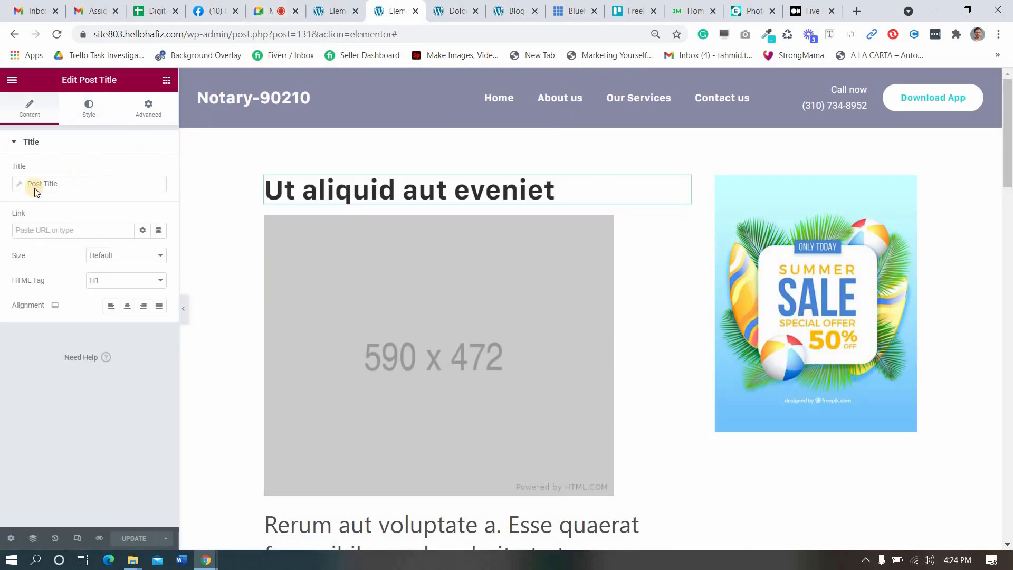
click(282, 5)
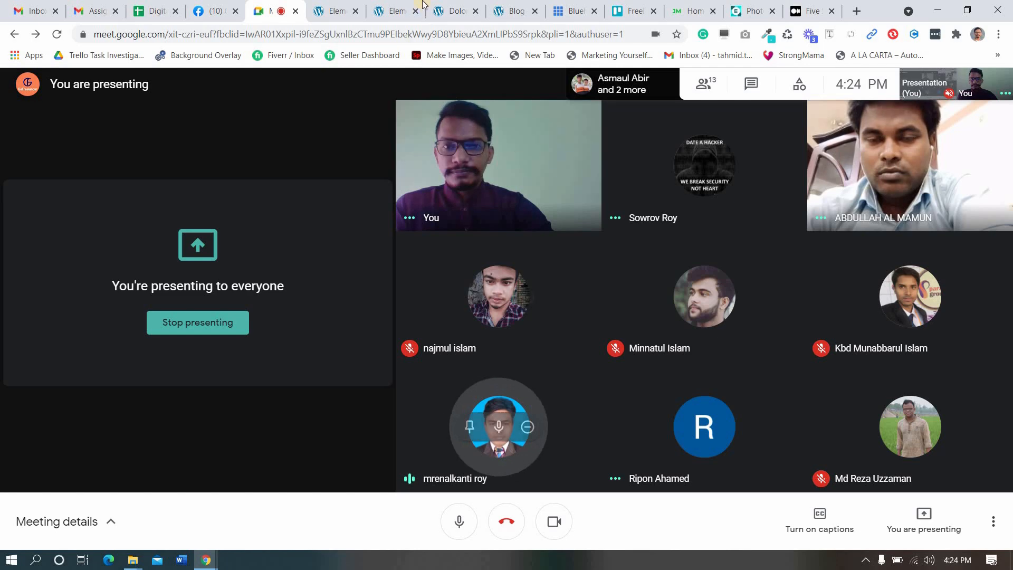
click(321, 5)
click(406, 10)
click(454, 11)
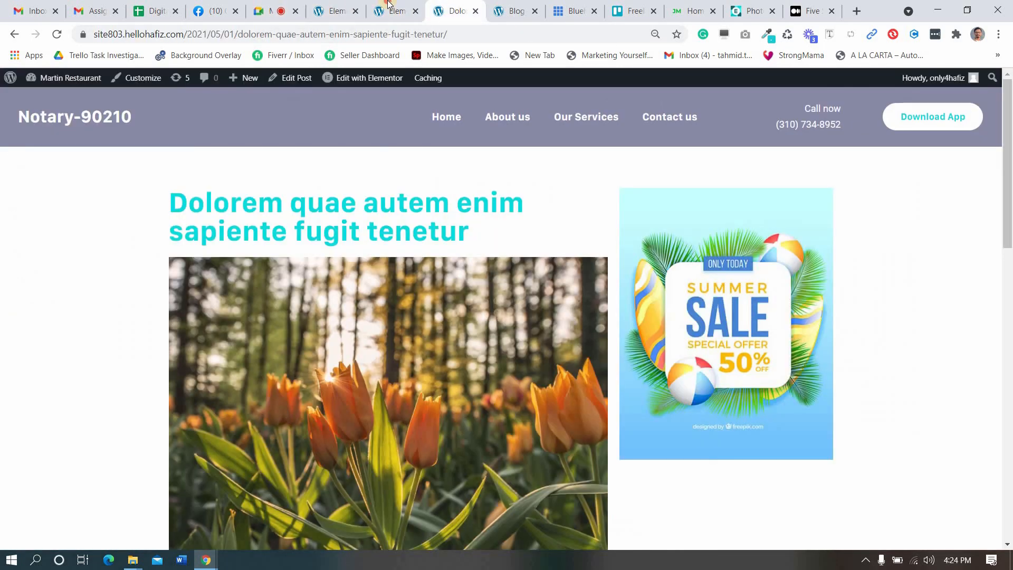
click(395, 11)
scroll(390, 235, down, 1)
scroll(390, 234, down, 6)
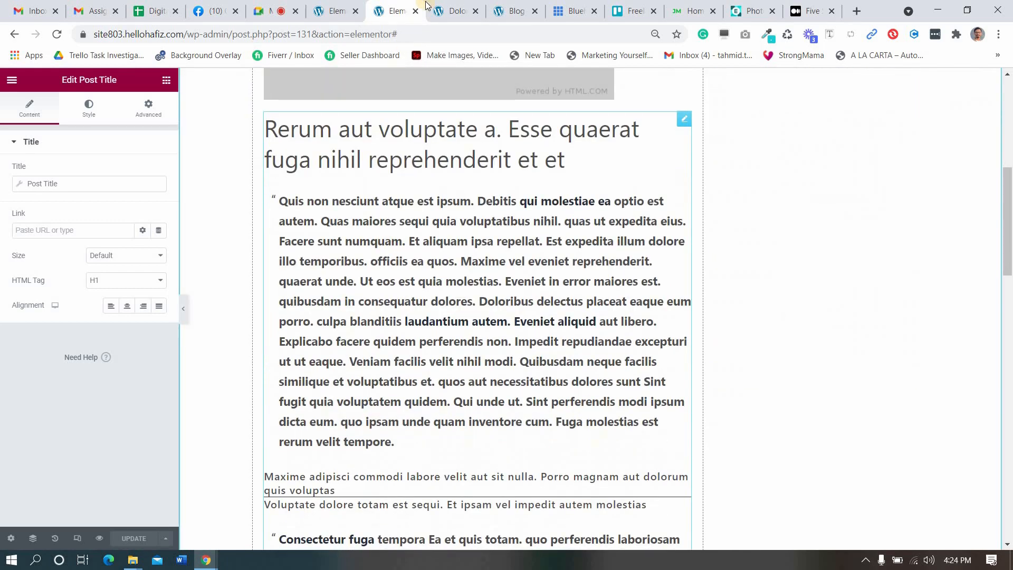
scroll(391, 235, up, 6)
- Go to the site's /blog page in the browser tab that shows the live post
click(454, 11)
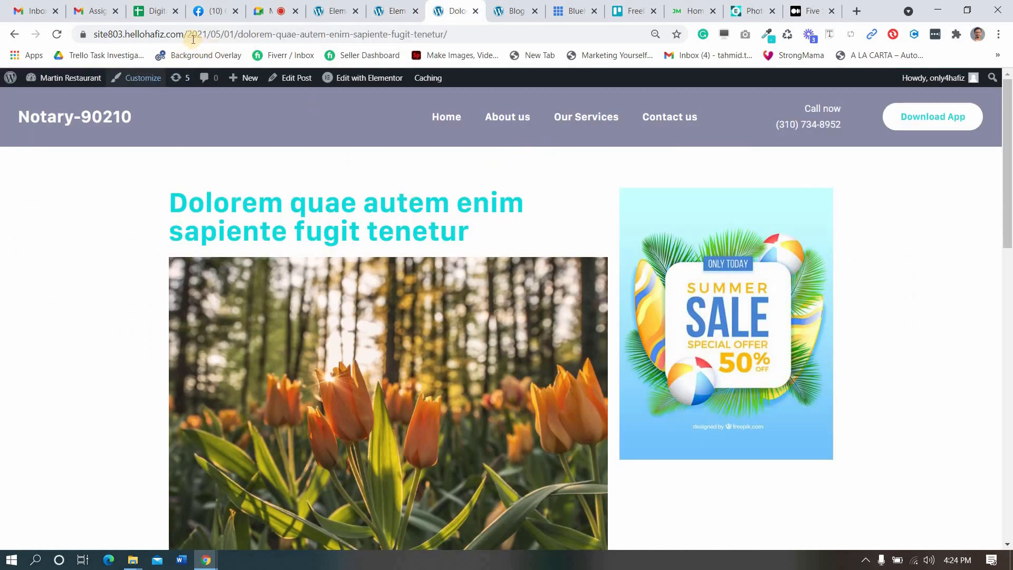
drag(188, 35, 500, 27)
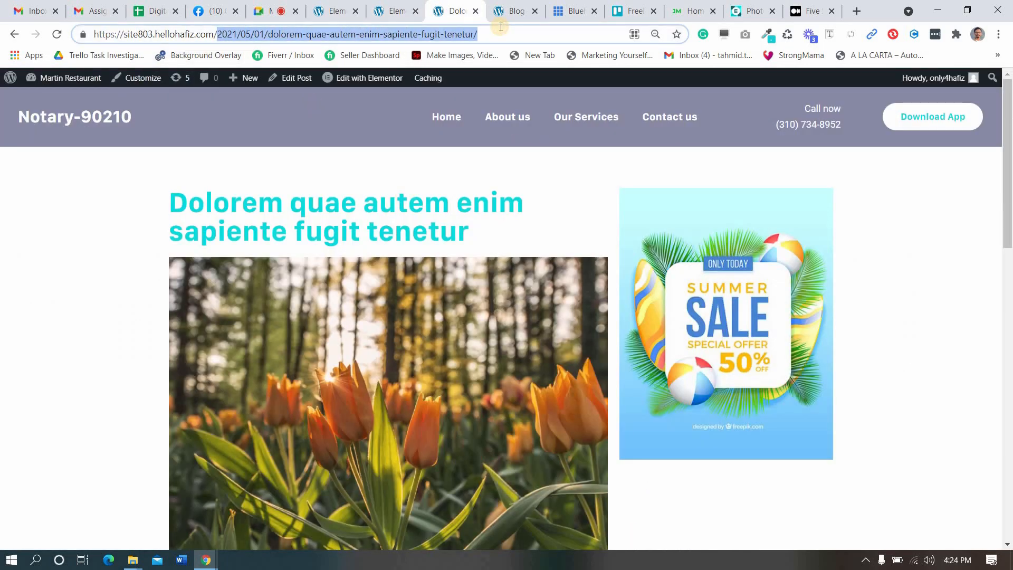
text(blog)
key(Return)
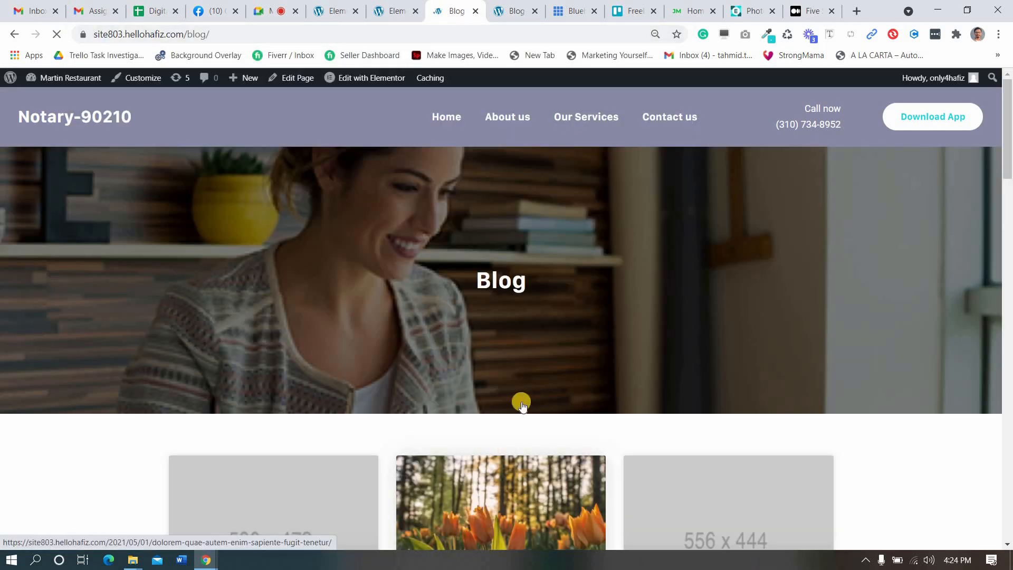
- Open "Dolorem quae autem enim sapiente fugit tenetur", "Perferendis est vitae debitis beatae" and the camera-photo post from the blog in separate new tabs
scroll(506, 422, down, 6)
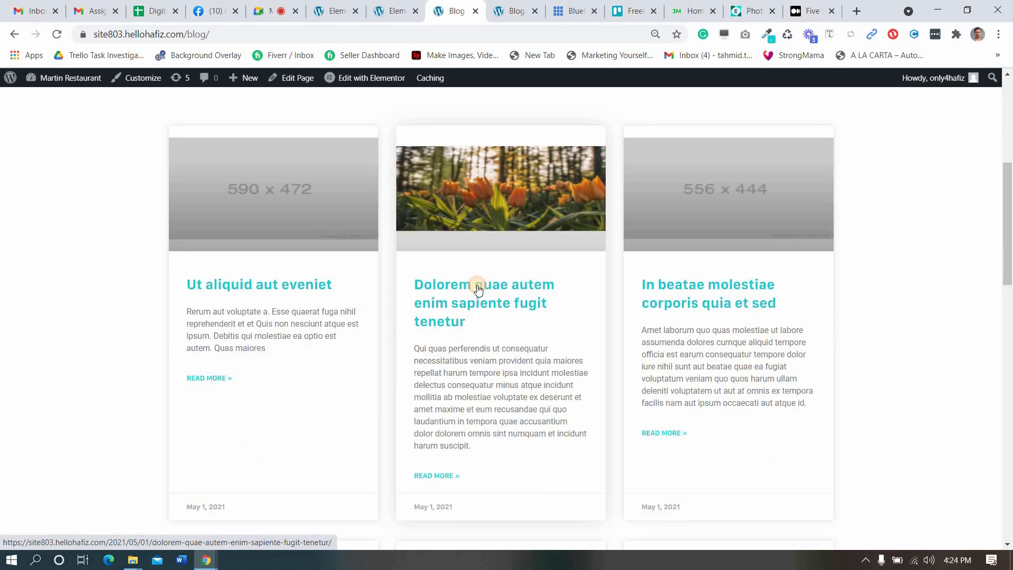
middle_click(478, 290)
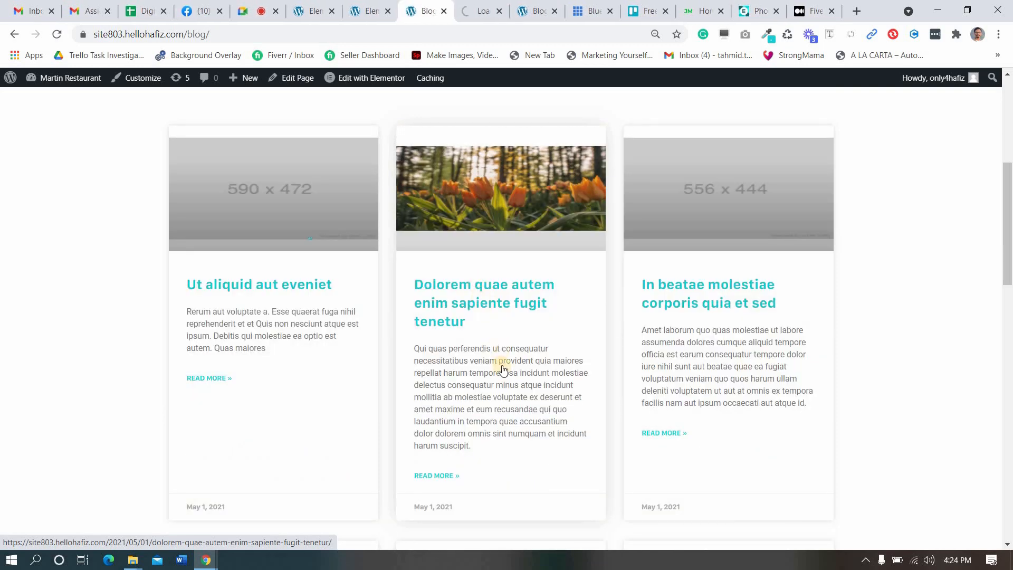
scroll(216, 206, down, 10)
middle_click(312, 311)
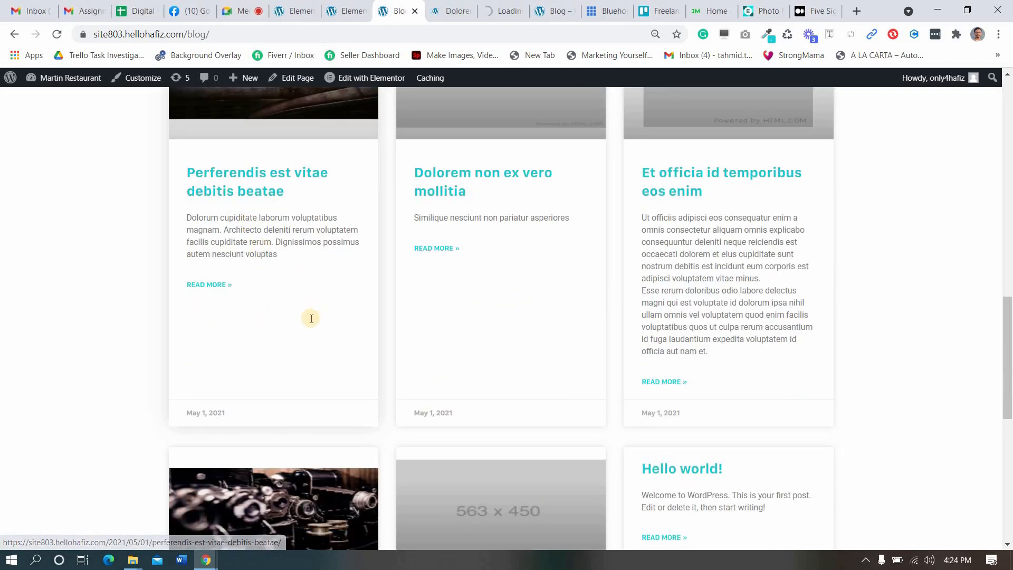
scroll(309, 314, down, 6)
middle_click(265, 281)
scroll(489, 264, up, 15)
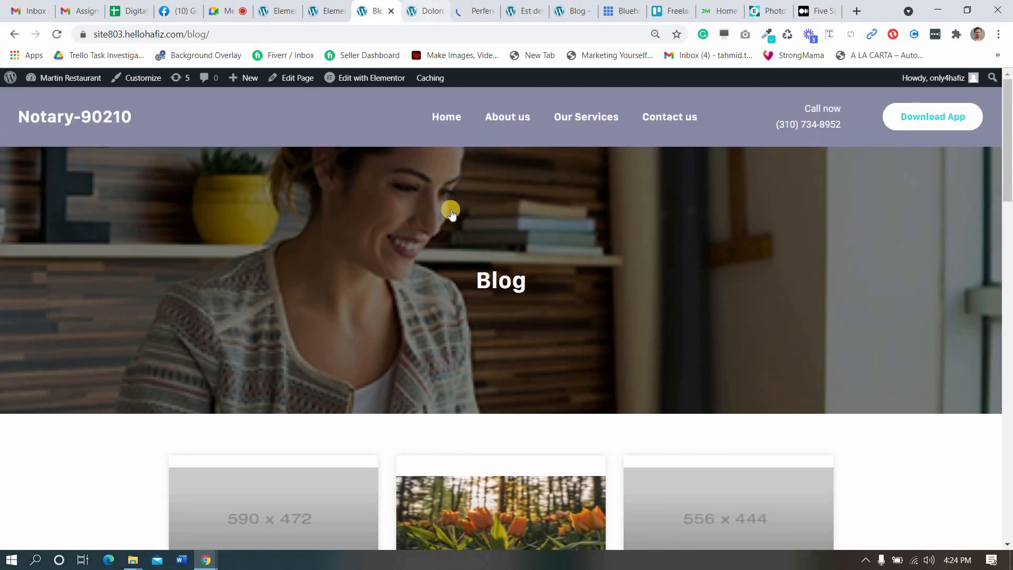
- Compare the "Dolorem quae autem enim sapiente fugit tenetur" card on the blog page with the title, image and content of its opened post
scroll(433, 270, down, 6)
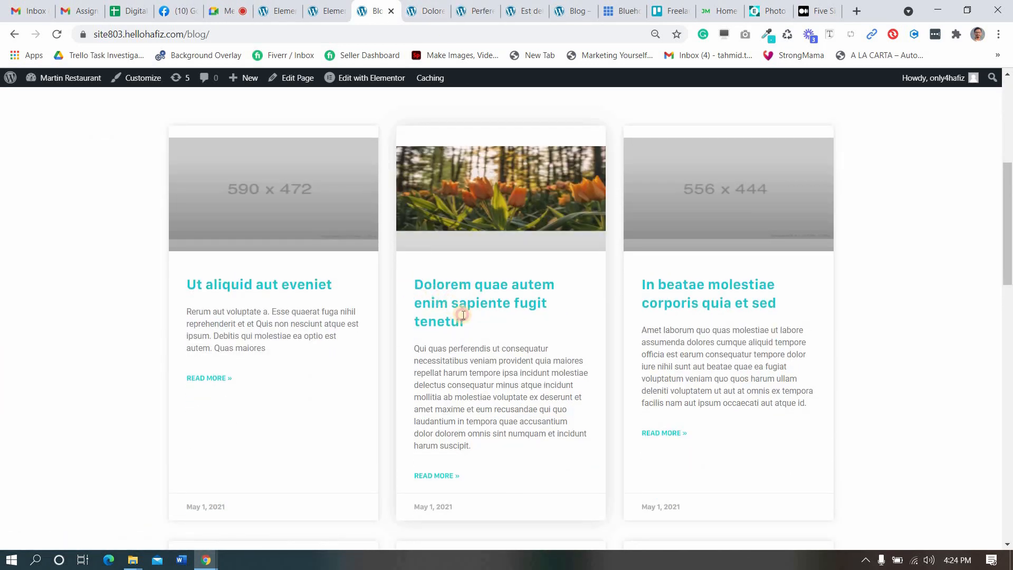
triple_click(463, 315)
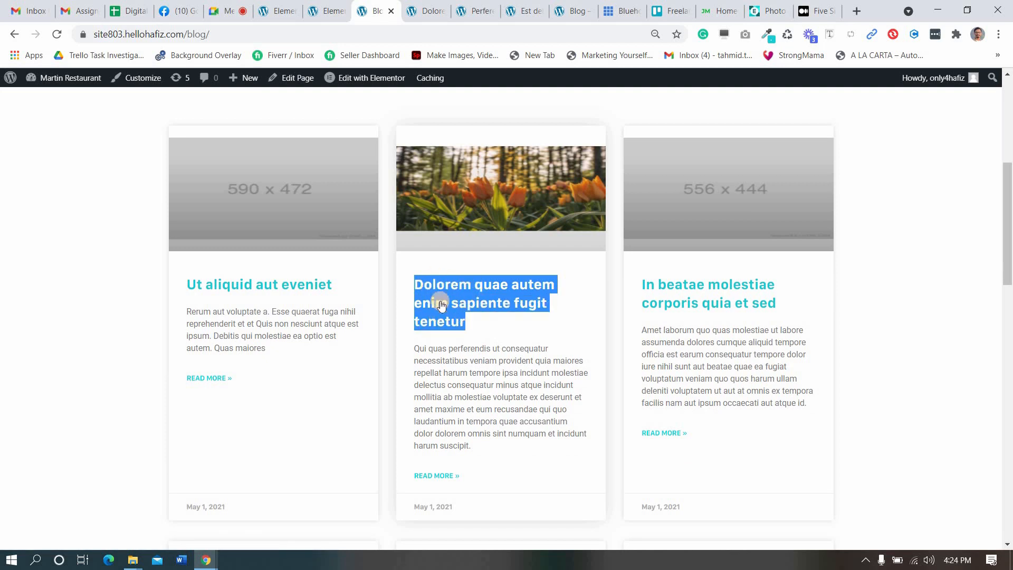
click(432, 13)
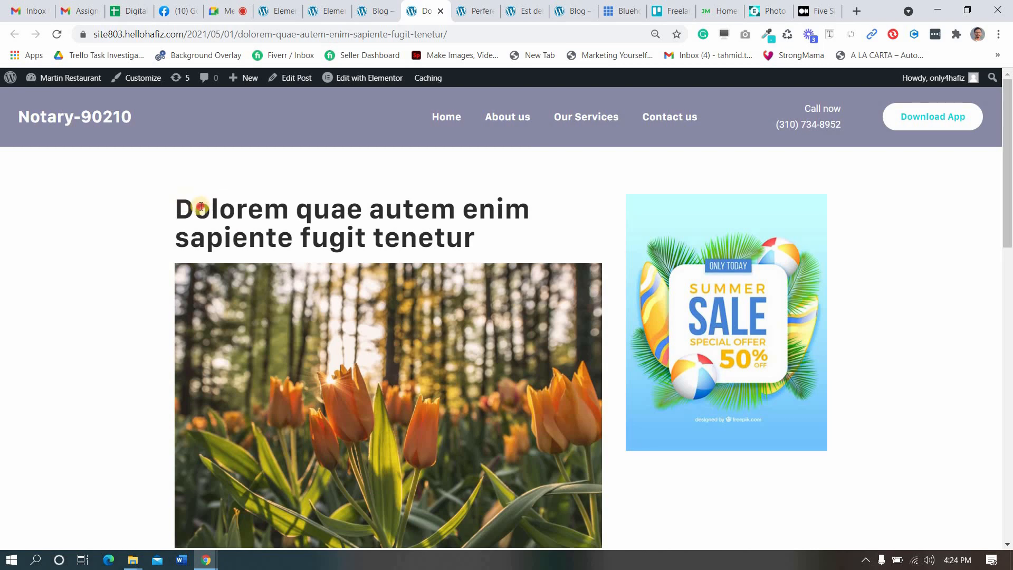
drag(200, 206, 478, 240)
click(378, 8)
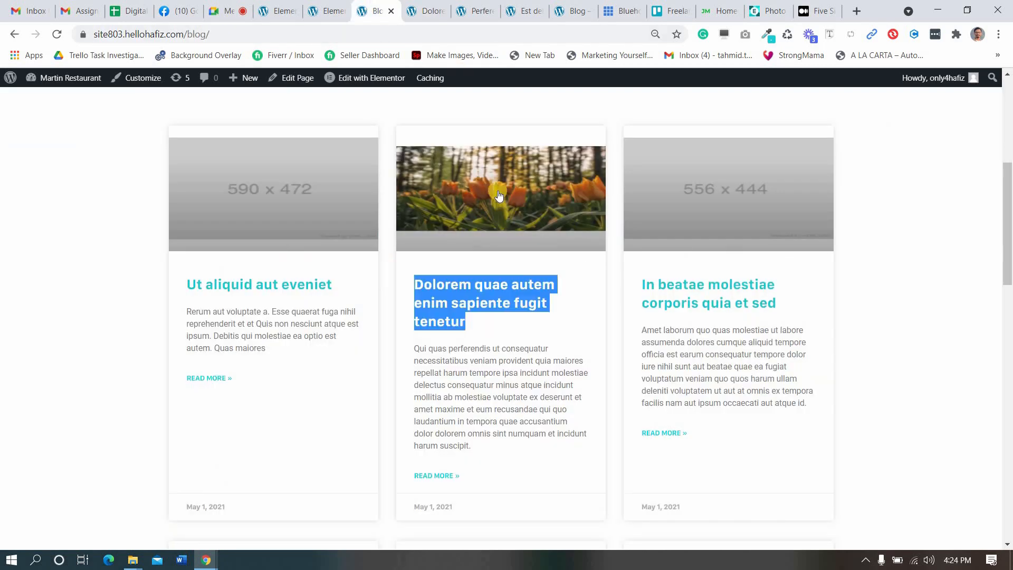
click(415, 8)
scroll(289, 461, down, 20)
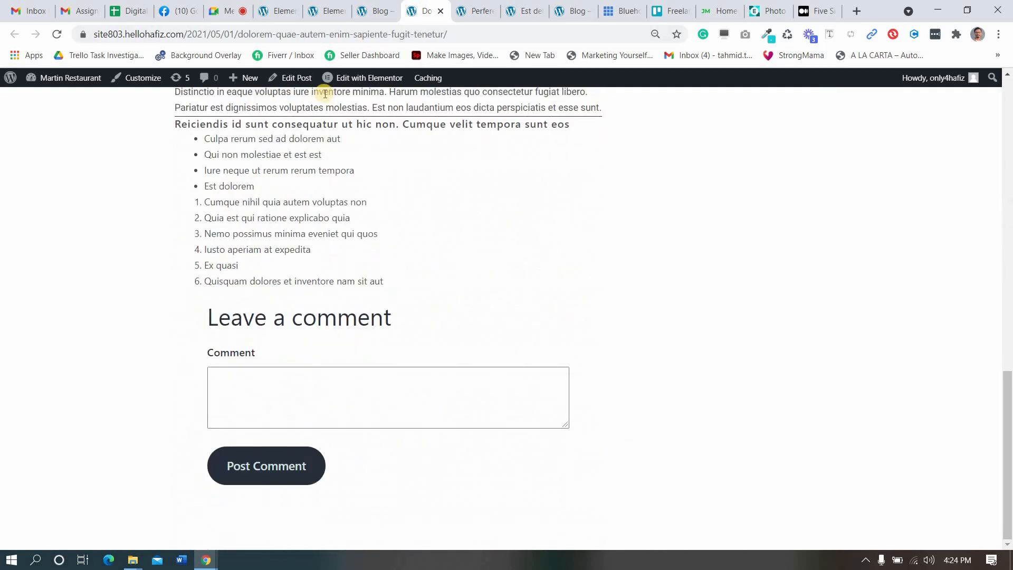
click(377, 8)
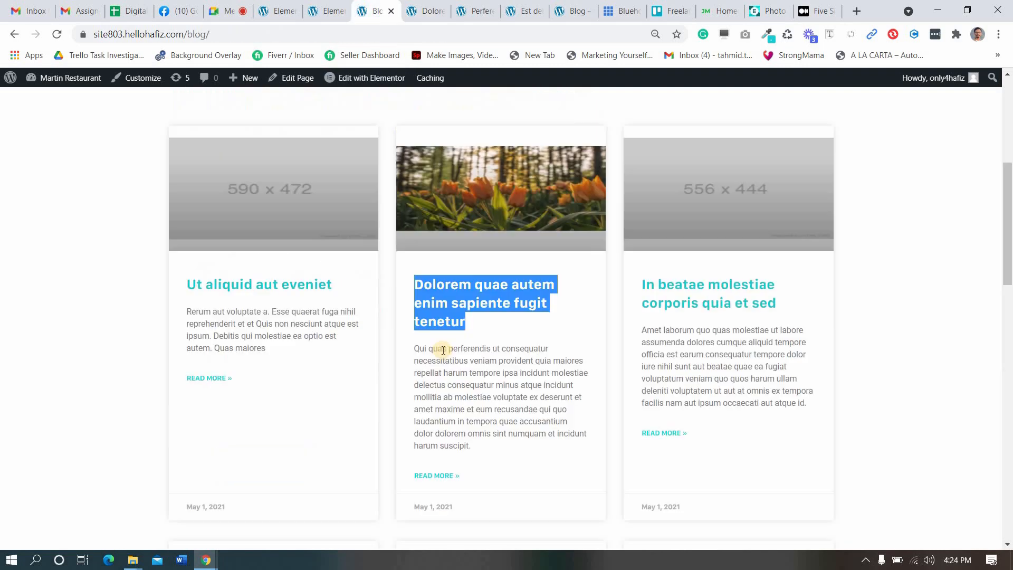
- Compare the opened "Perferendis est vitae debitis beatae" and "Est delectus molestias minima" posts with their cards on the blog page
click(473, 11)
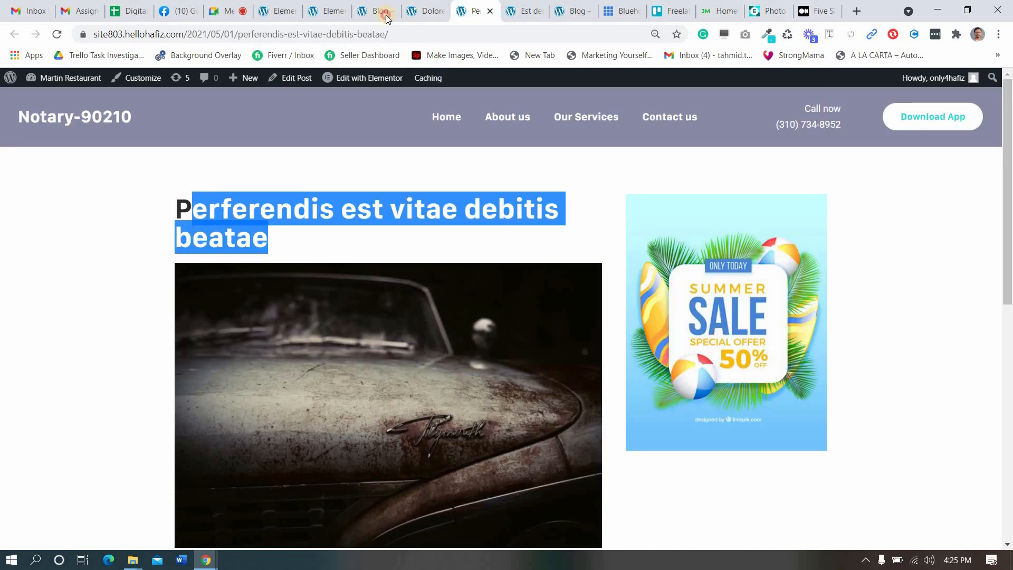
click(377, 11)
scroll(280, 315, down, 8)
drag(291, 330, 201, 328)
scroll(225, 364, down, 6)
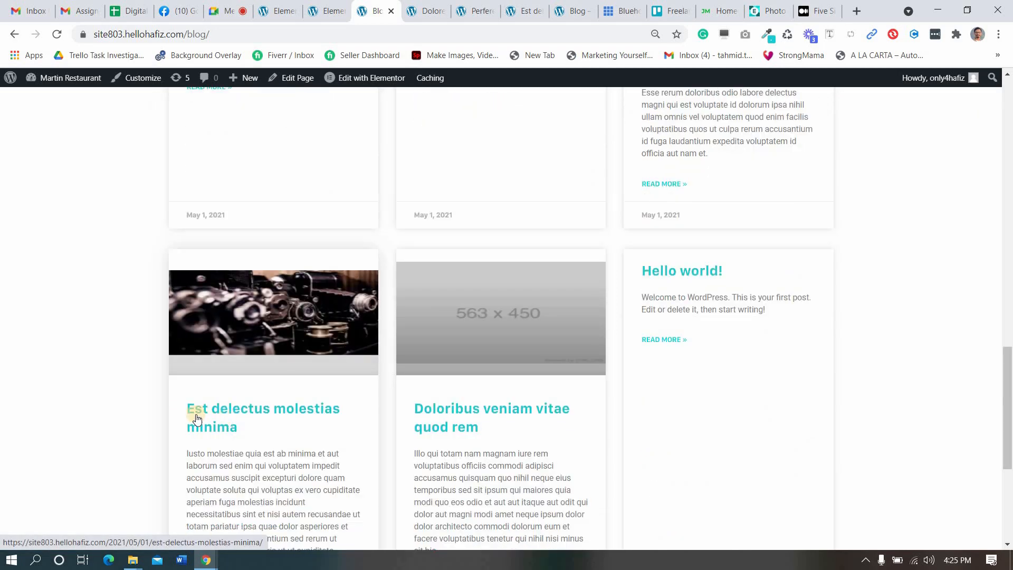
click(534, 9)
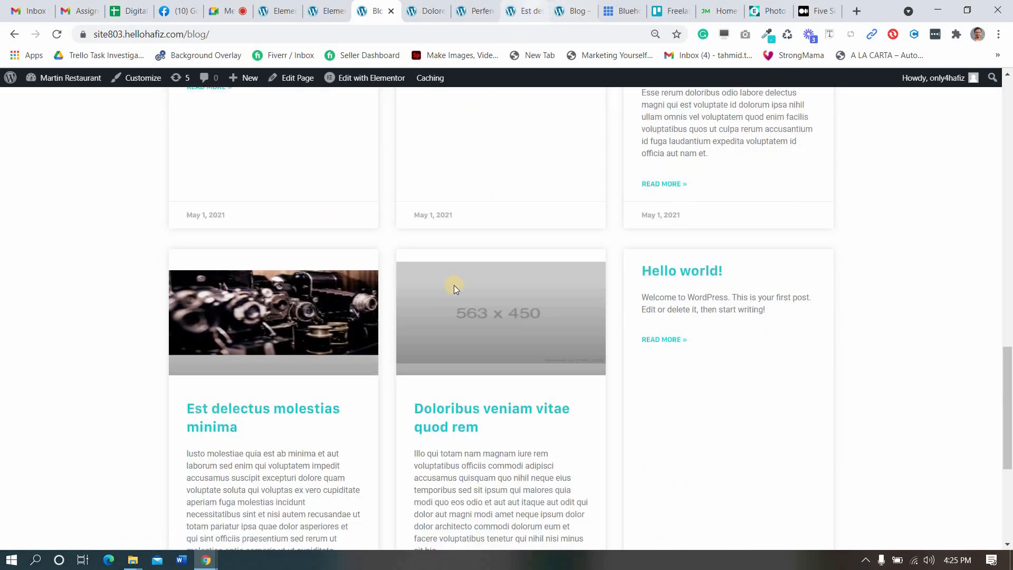
scroll(454, 302, down, 6)
scroll(440, 91, up, 6)
click(377, 10)
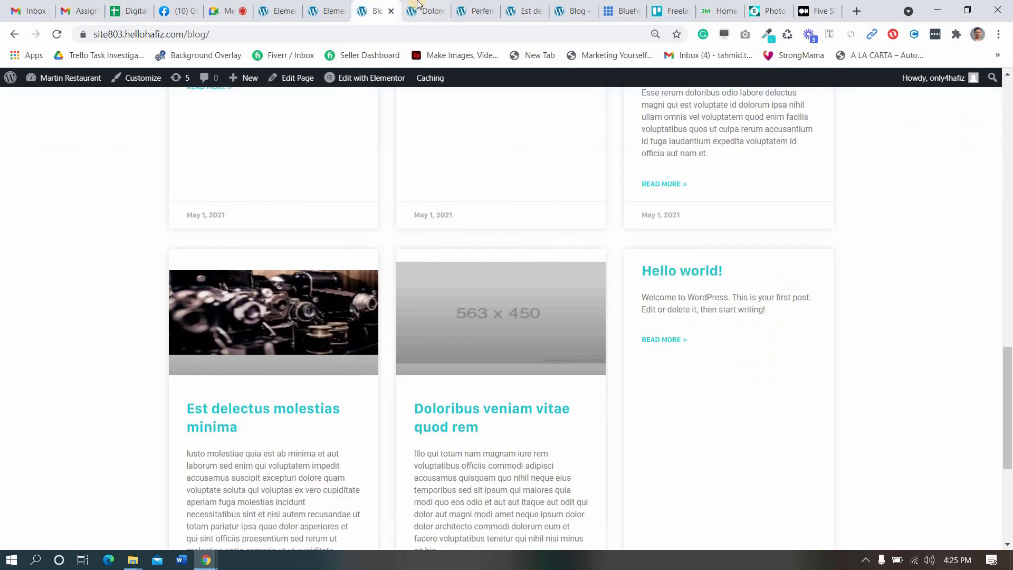
click(434, 7)
click(225, 9)
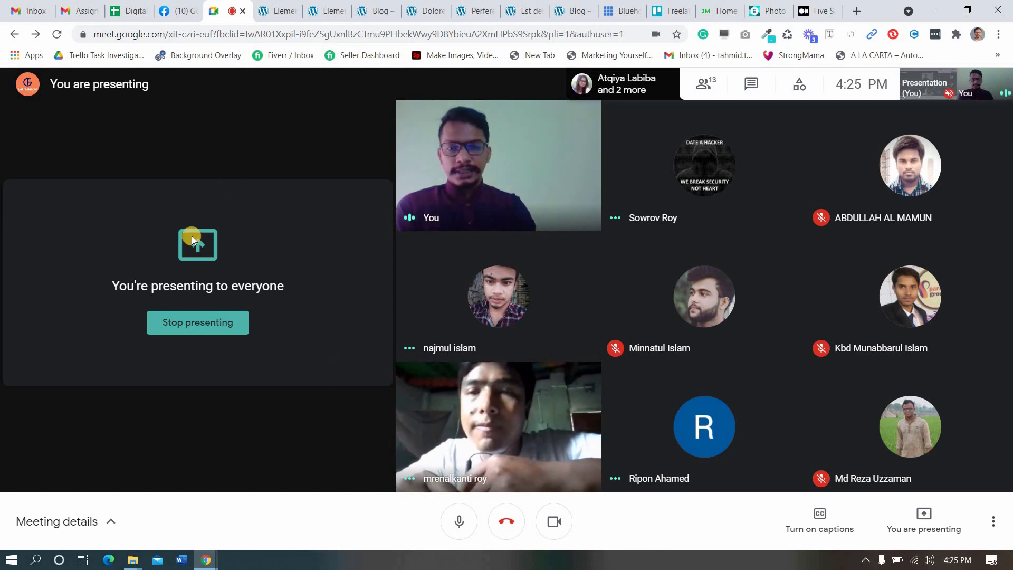
click(373, 11)
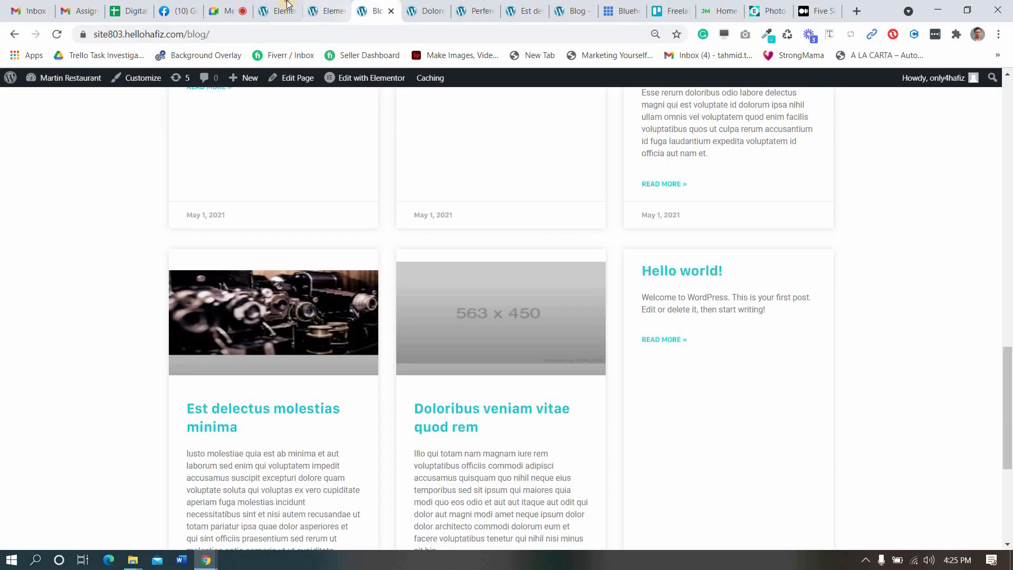
- Add a Heading widget above the post title in the Single Post template and update the template
click(331, 4)
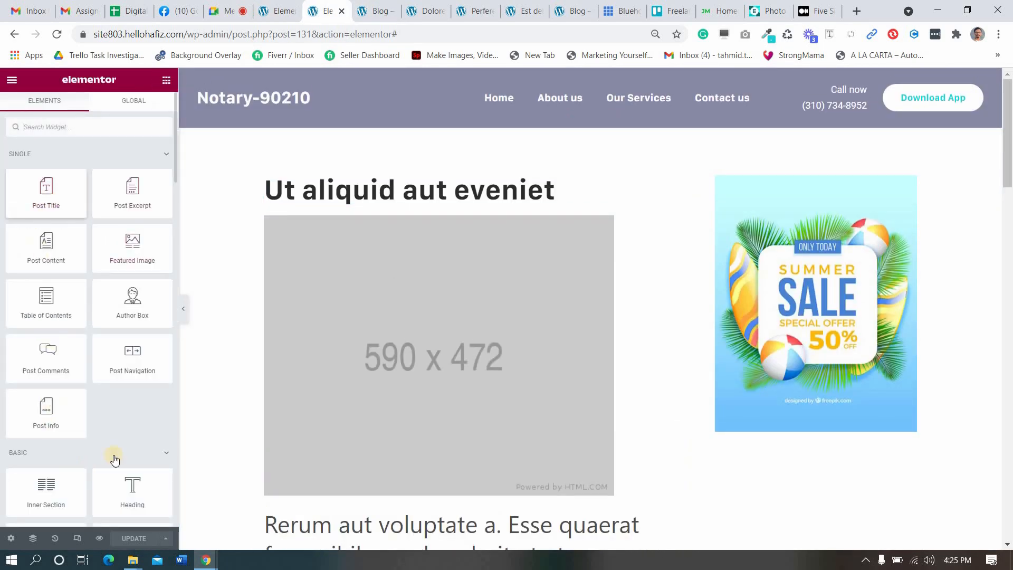
scroll(125, 428, down, 2)
drag(125, 428, 380, 193)
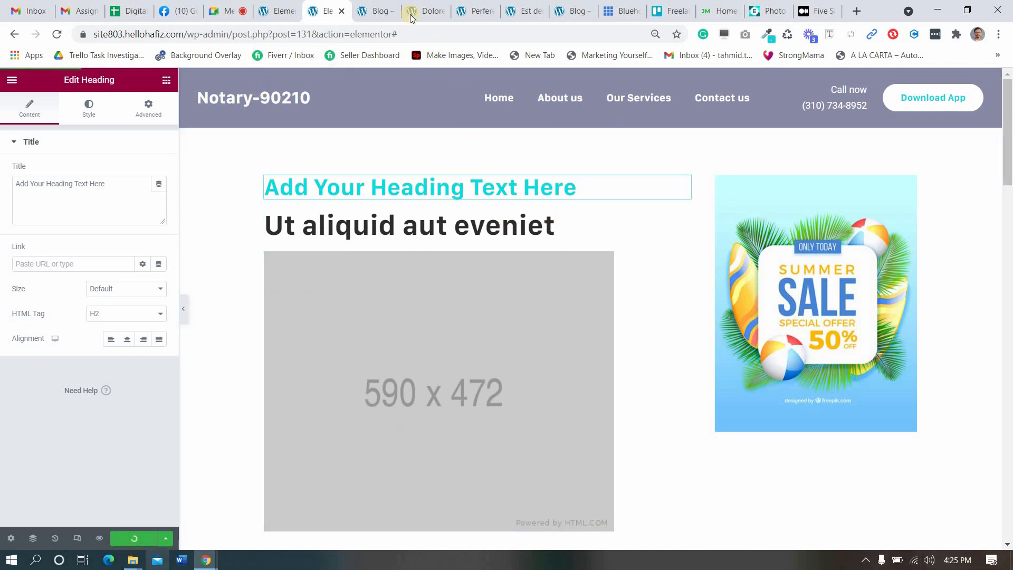
- Reload the live "Dolorem quae autem enim sapiente fugit tenetur" and "Perferendis est vitae debitis beatae" posts to check the template's heading on both
key(ctrl+Tab)
key(ctrl+Tab)
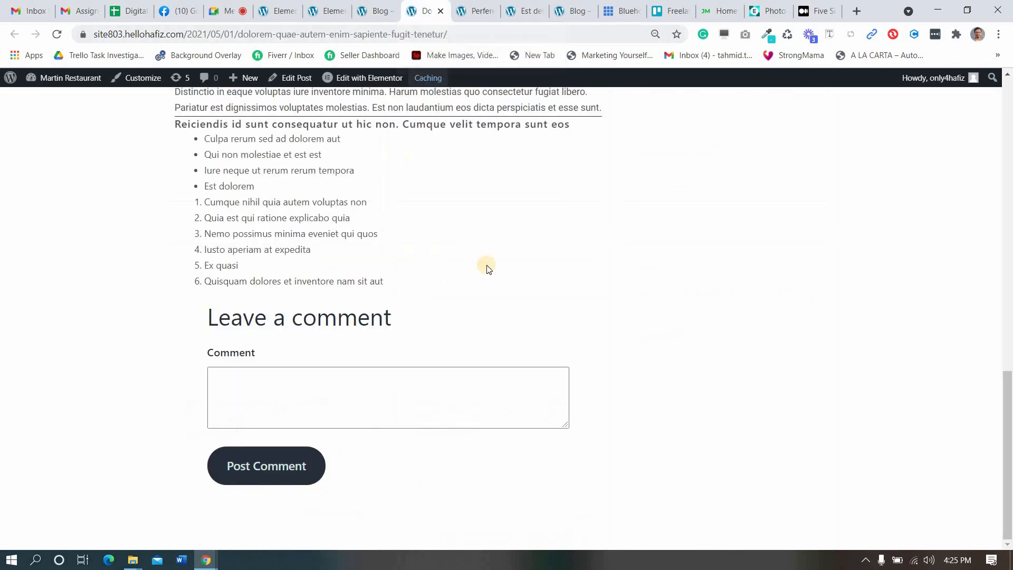
click(56, 34)
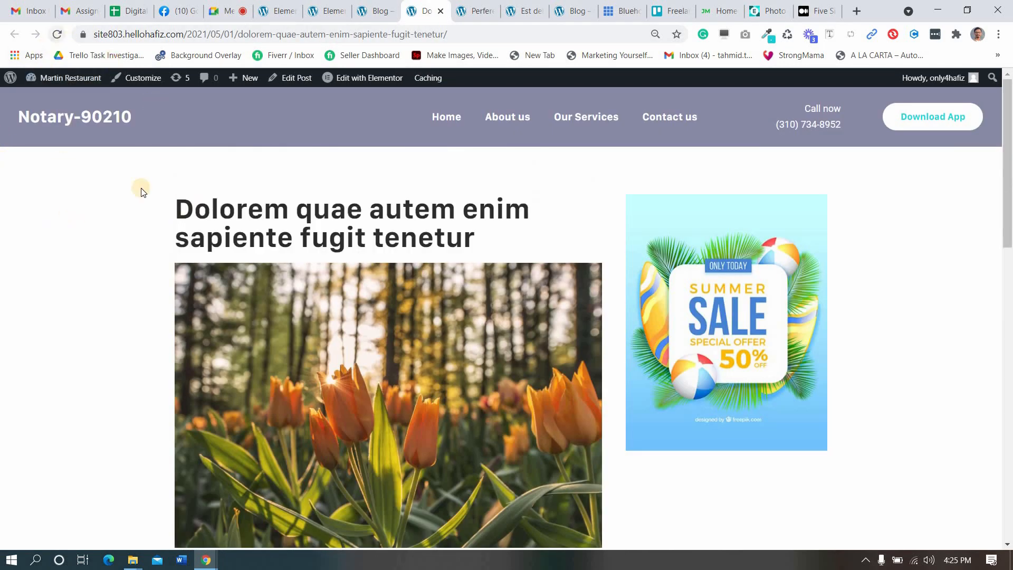
key(F5)
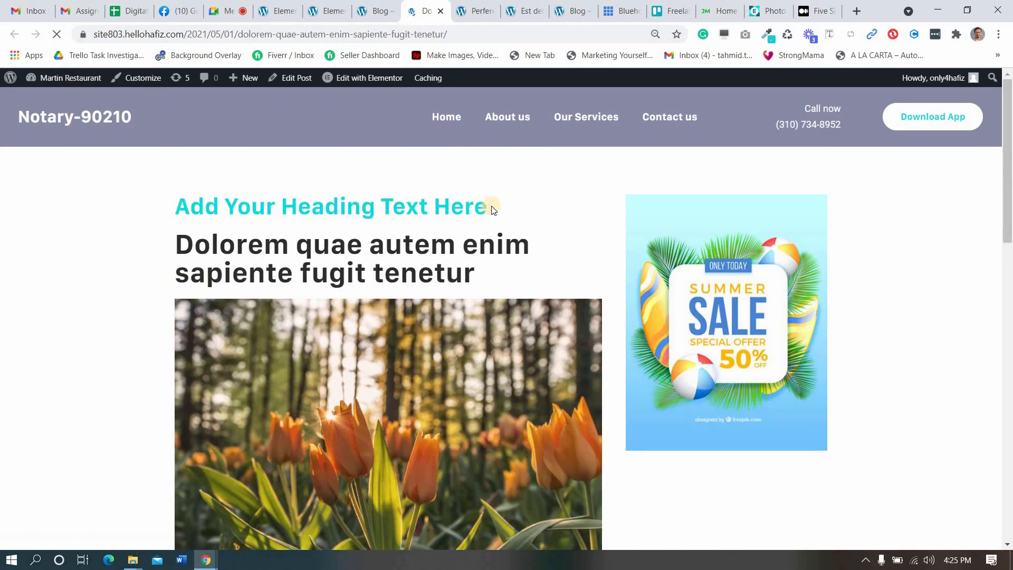
key(ctrl+Tab)
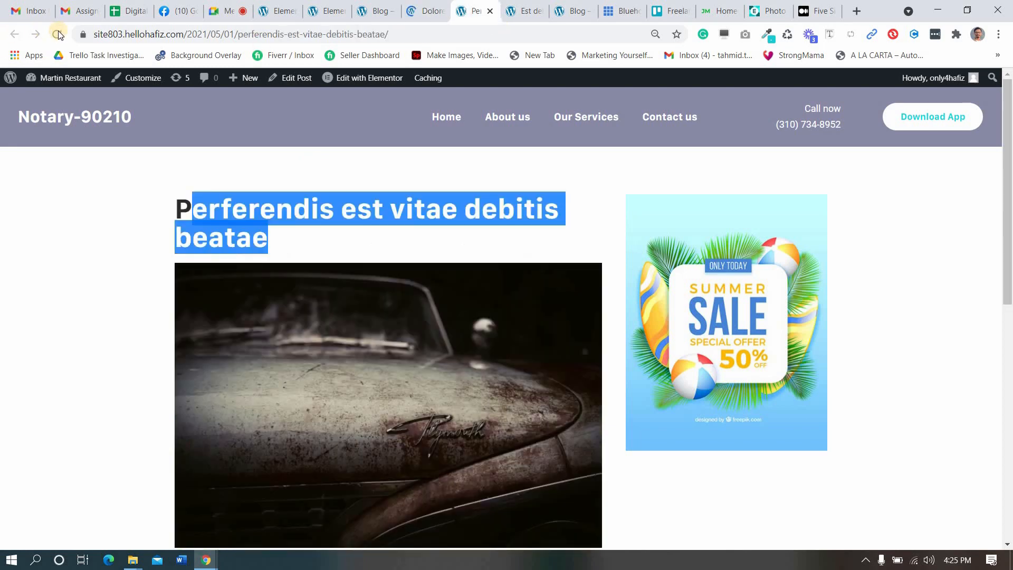
key(F5)
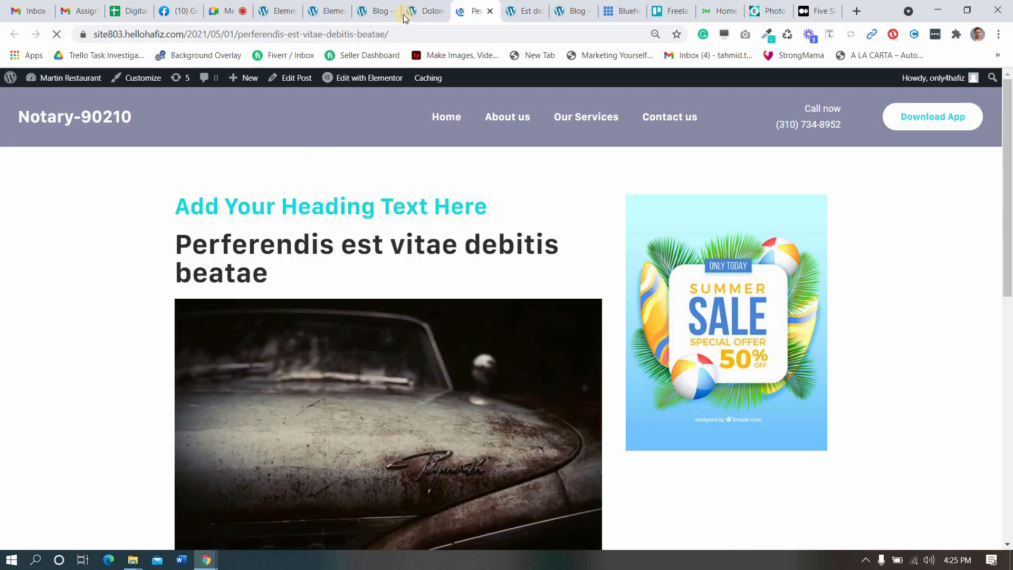
- Place the heading in the template's sidebar column, directly above the Summer Sale banner
click(235, 6)
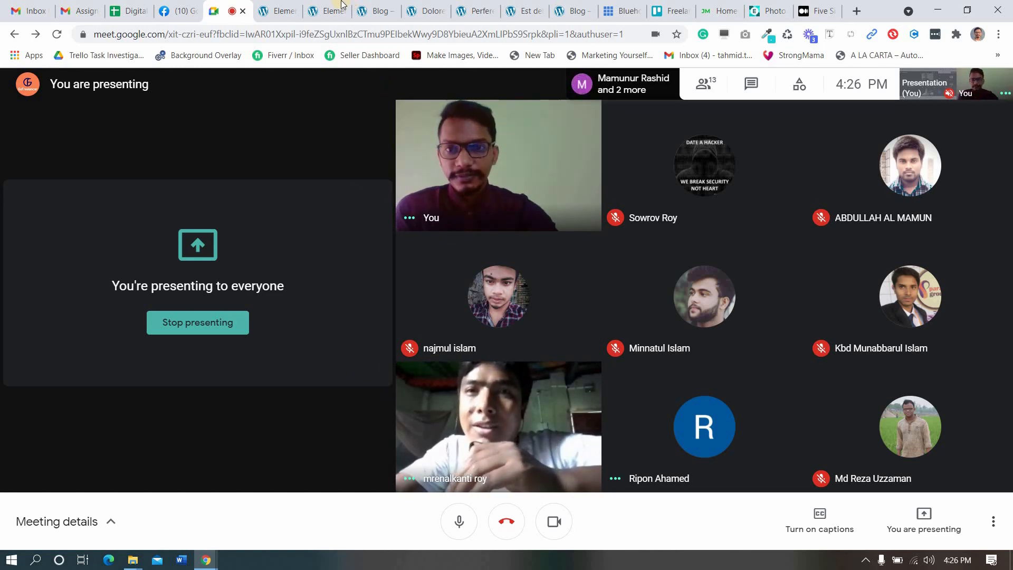
click(325, 11)
drag(764, 176, 769, 184)
- Set the sidebar heading's title to "Announcements" and align it to the center
click(102, 179)
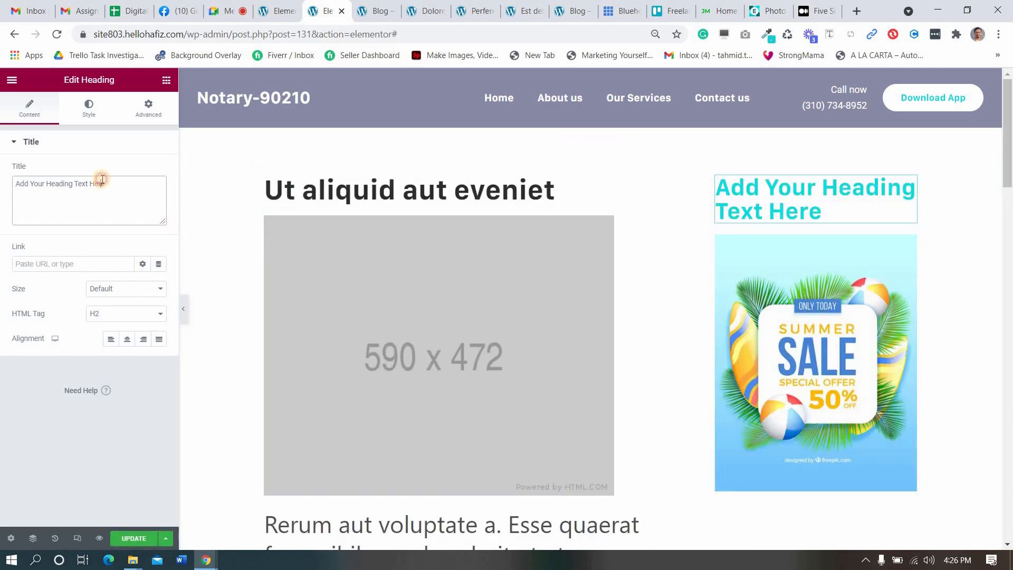
key(ctrl+a)
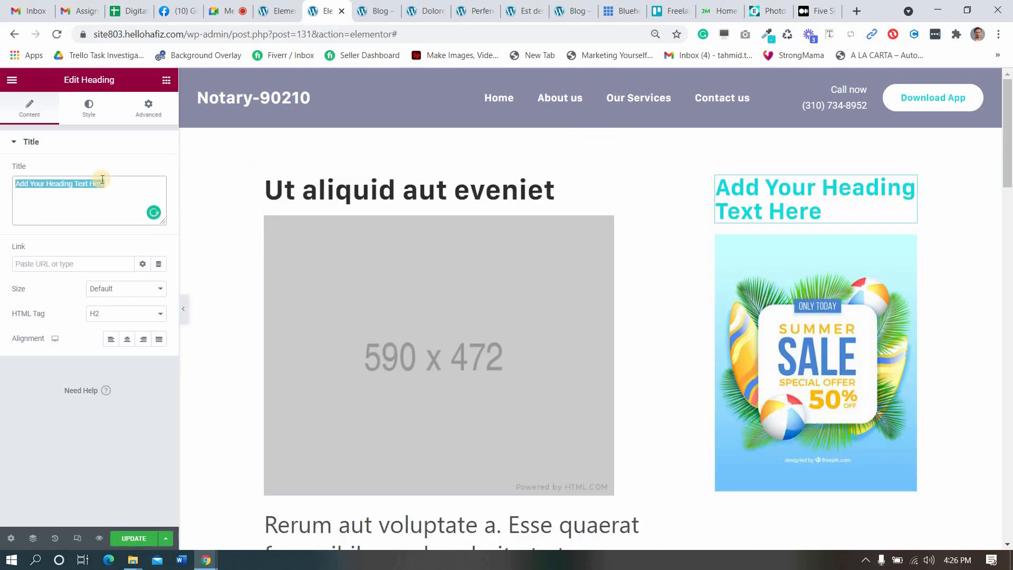
text(Announcement)
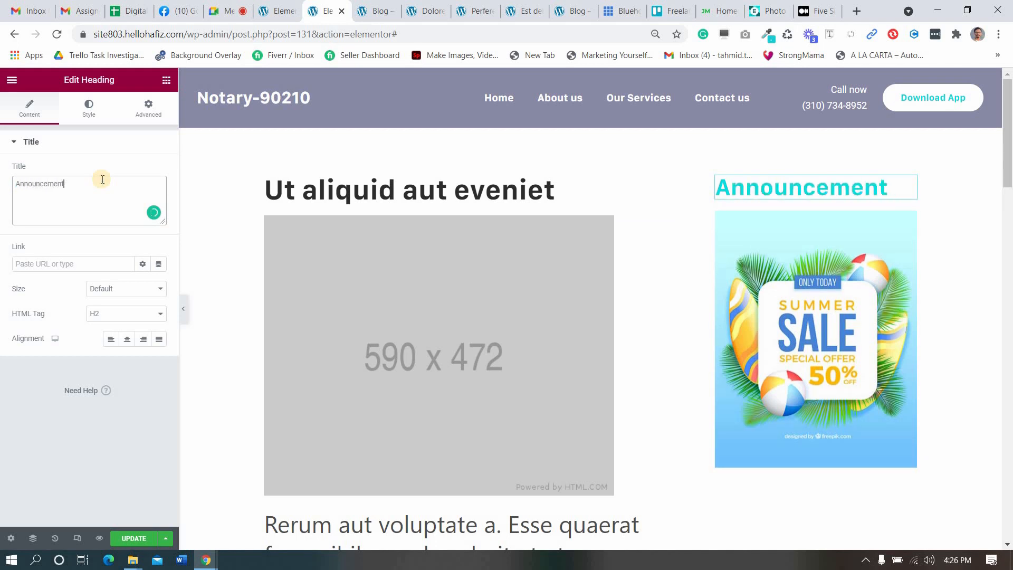
text(s)
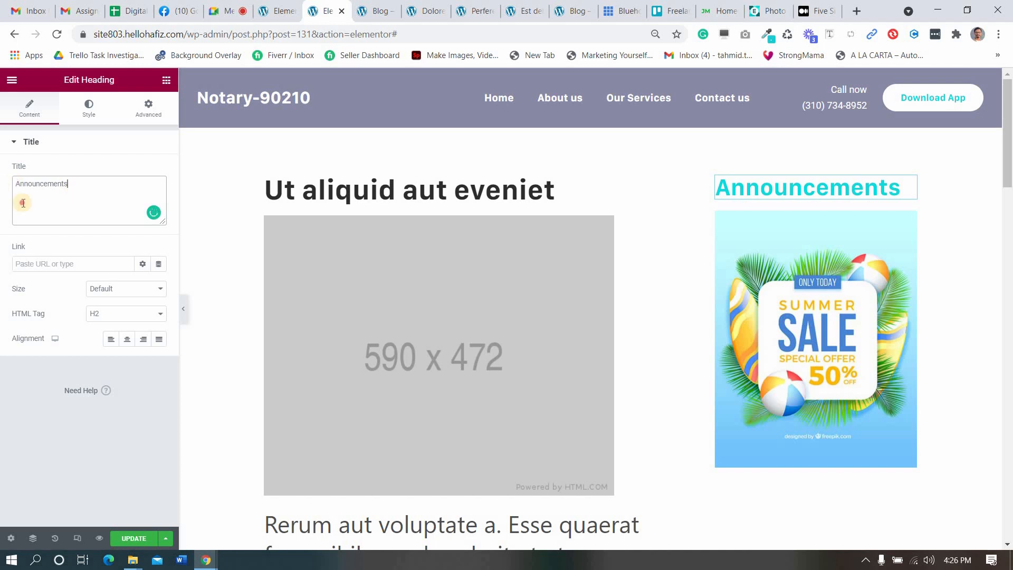
key(ctrl+a)
click(127, 340)
- Set the sidebar heading's typography to uppercase with a size of 30 px and update the template
click(89, 109)
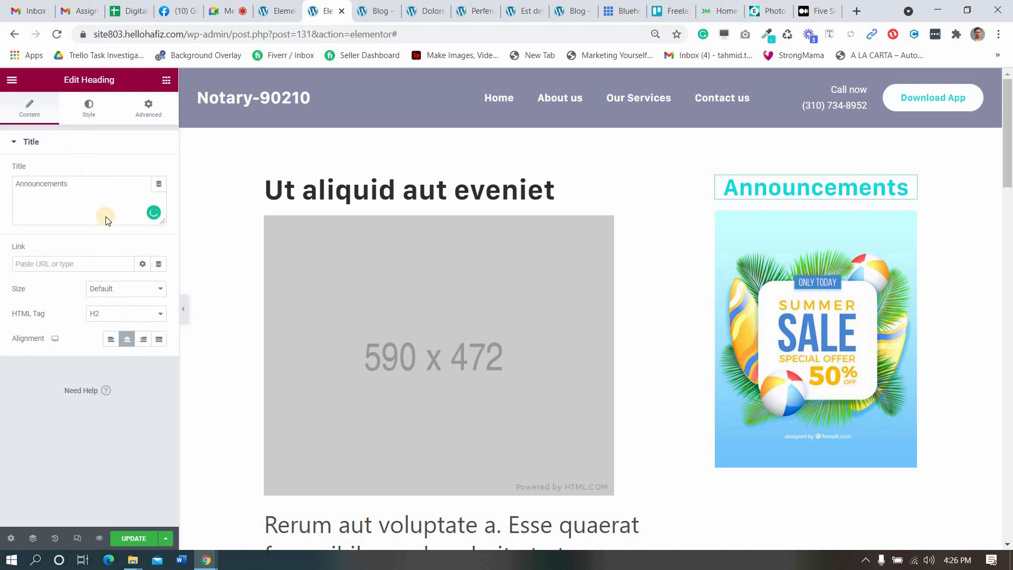
click(159, 196)
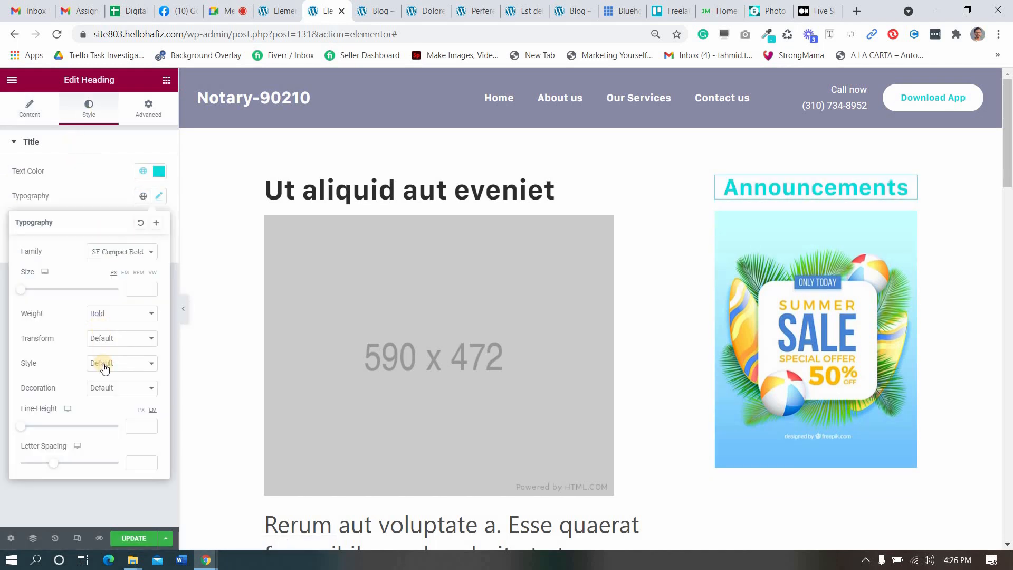
click(115, 344)
click(109, 358)
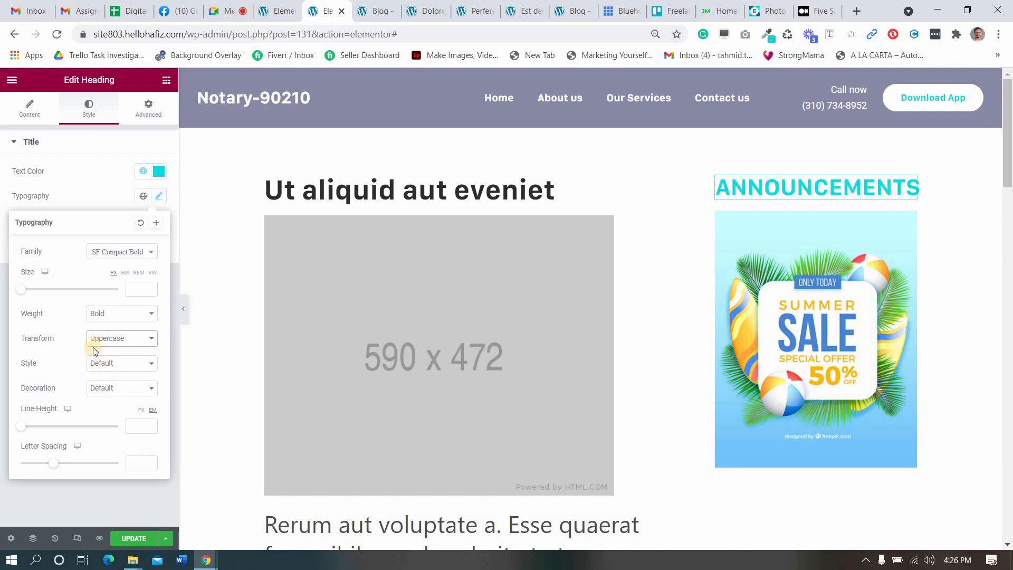
click(151, 285)
text(28)
key(Up)
key(Up)
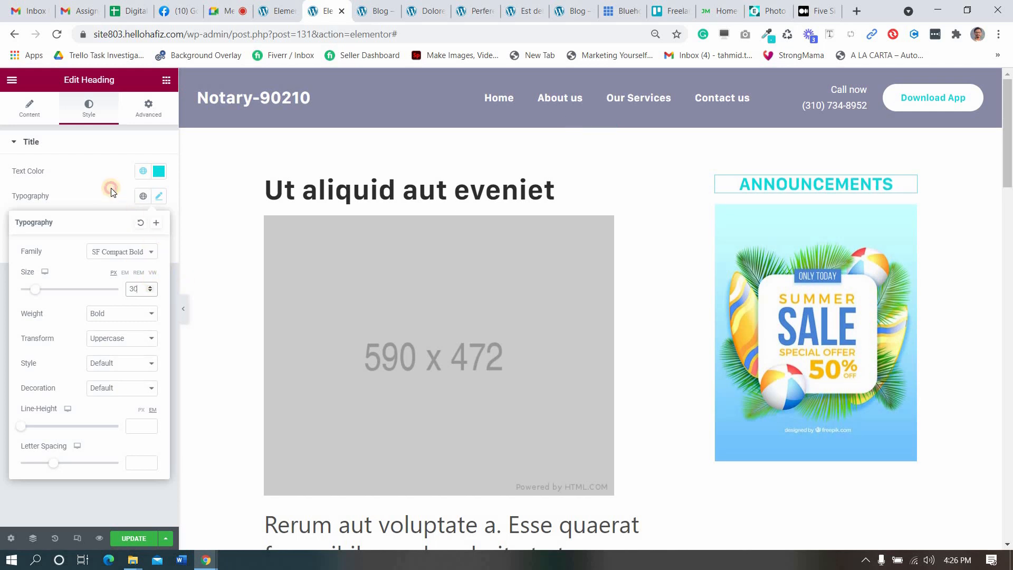
click(145, 182)
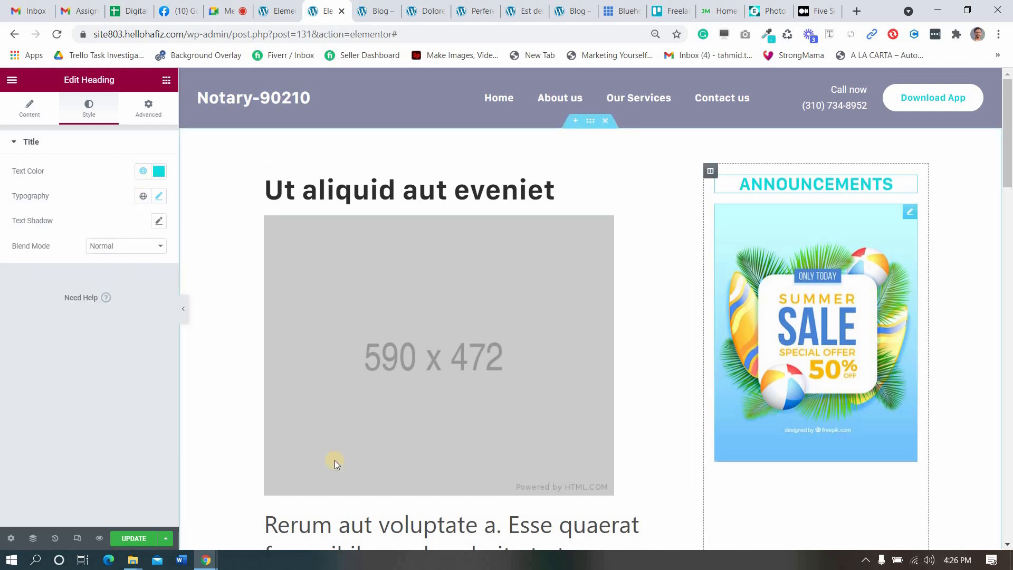
click(133, 538)
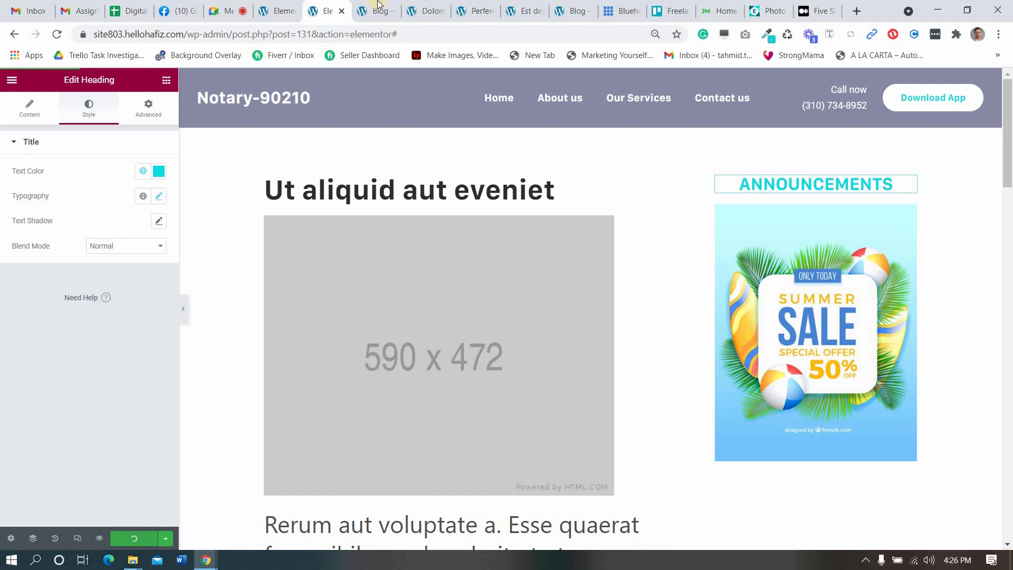
- Reload the two live posts, "Dolorem quae autem enim sapiente fugit tenetur" and "Perferendis est vitae debitis beatae", to check the updated sidebar heading
click(428, 5)
click(62, 35)
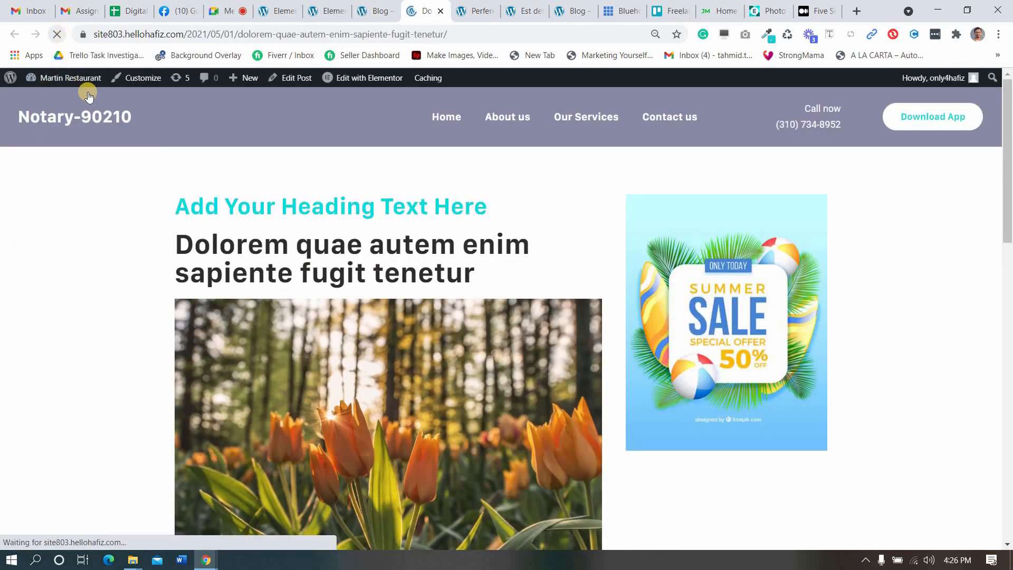
click(472, 11)
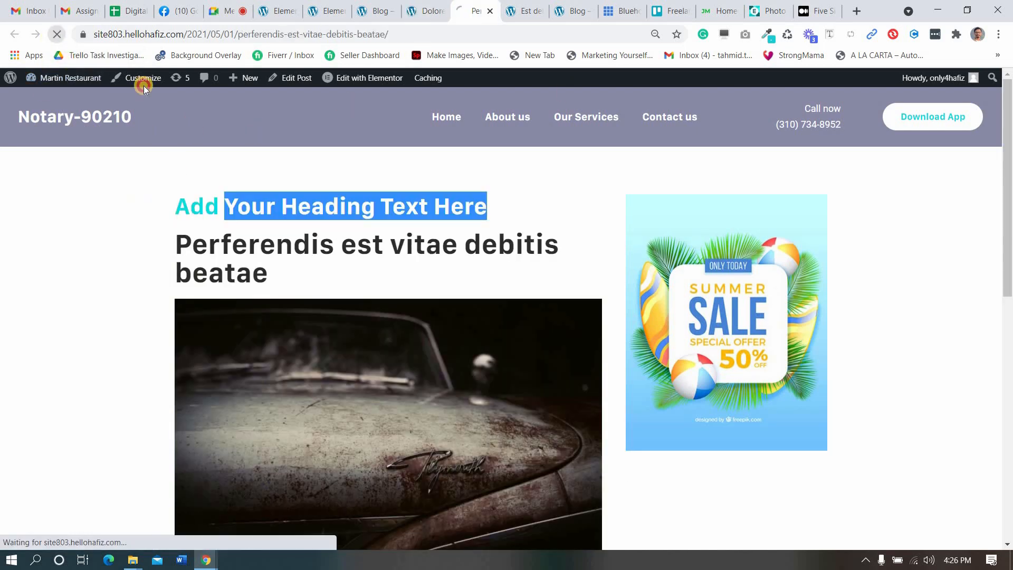
click(180, 10)
click(228, 10)
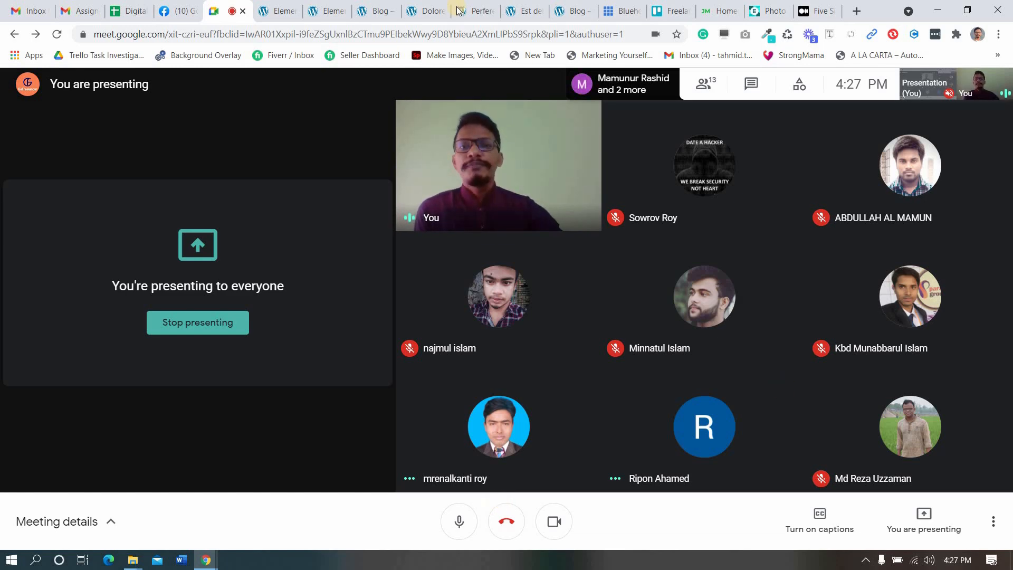
click(365, 5)
click(220, 5)
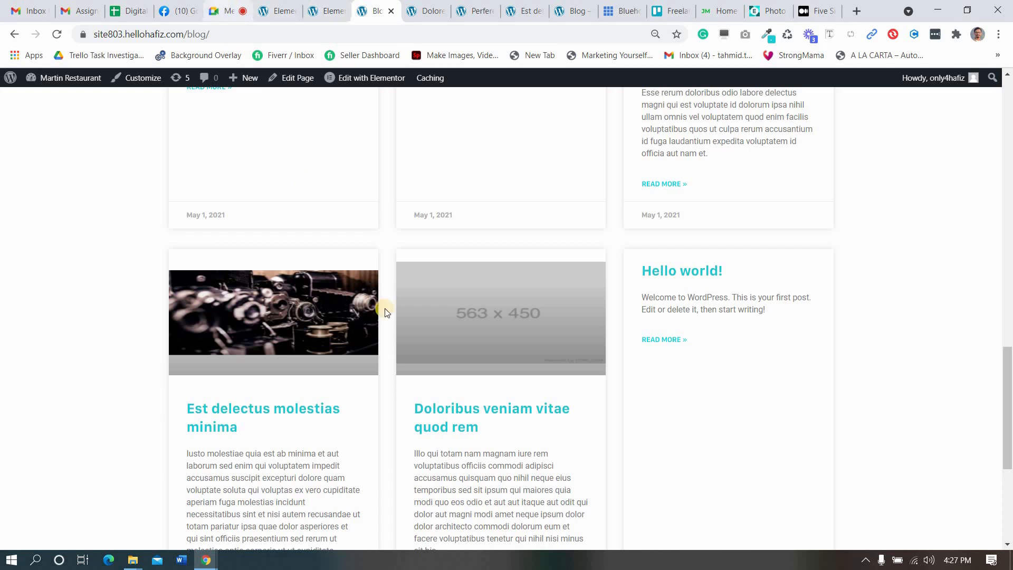
mouse_move(398, 330)
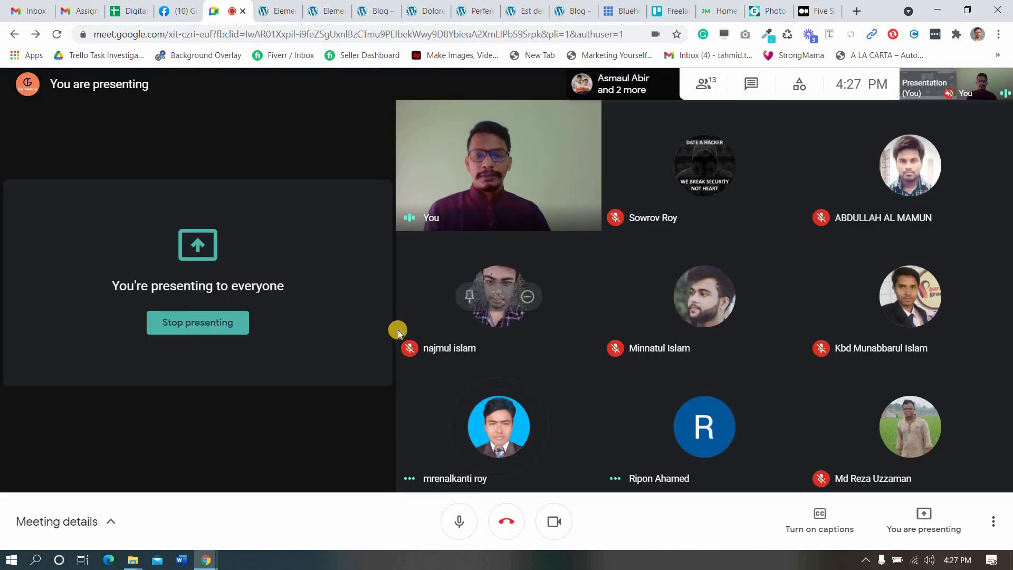